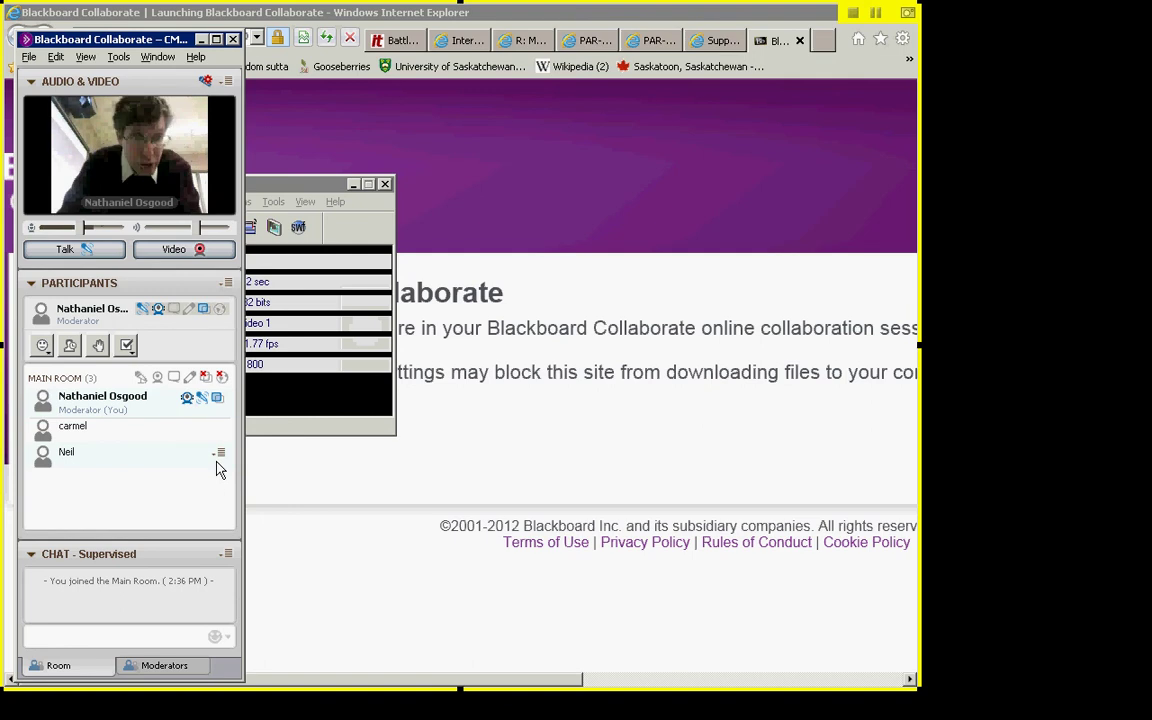
# - Switch to the Lecture 5 presentation on the AnyLogic interface in PowerPoint
pyautogui.hotkey('alt', 'Tab')
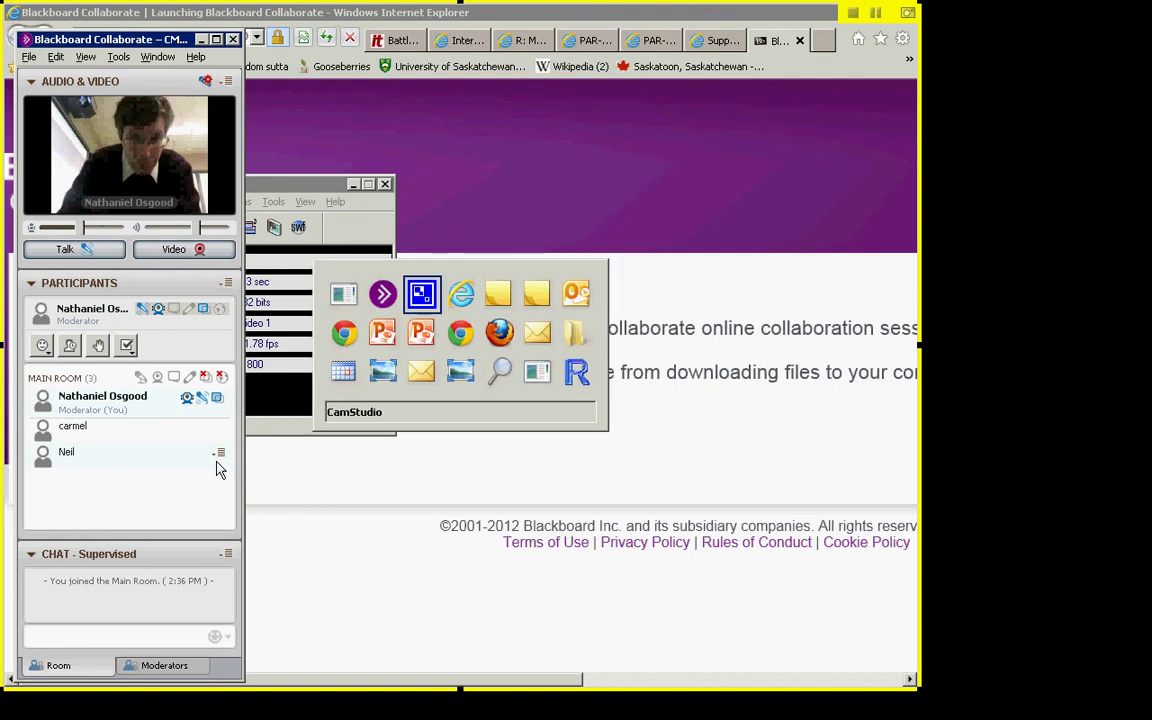
pyautogui.hotkey('alt', 'Tab')
pyautogui.hotkey('alt', 'Tab')
pyautogui.hotkey('alt', 'Tab')
pyautogui.hotkey('alt', 'Tab')
pyautogui.hotkey('alt', 'Tab')
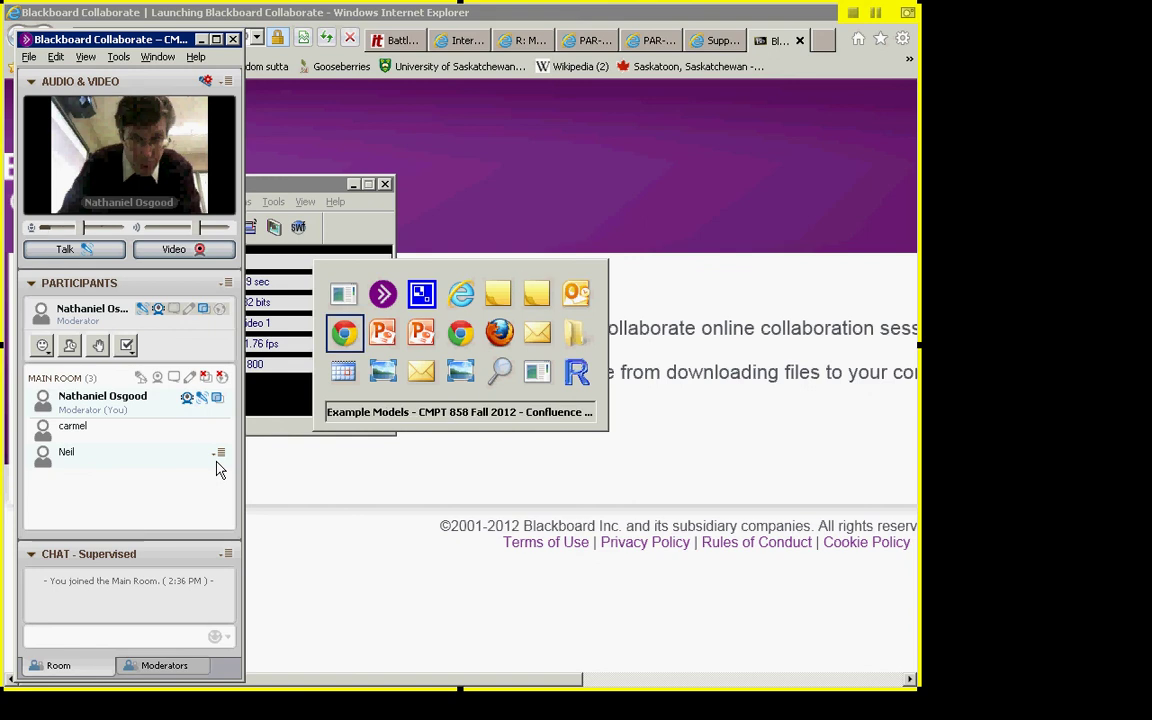
pyautogui.hotkey('alt', 'Tab')
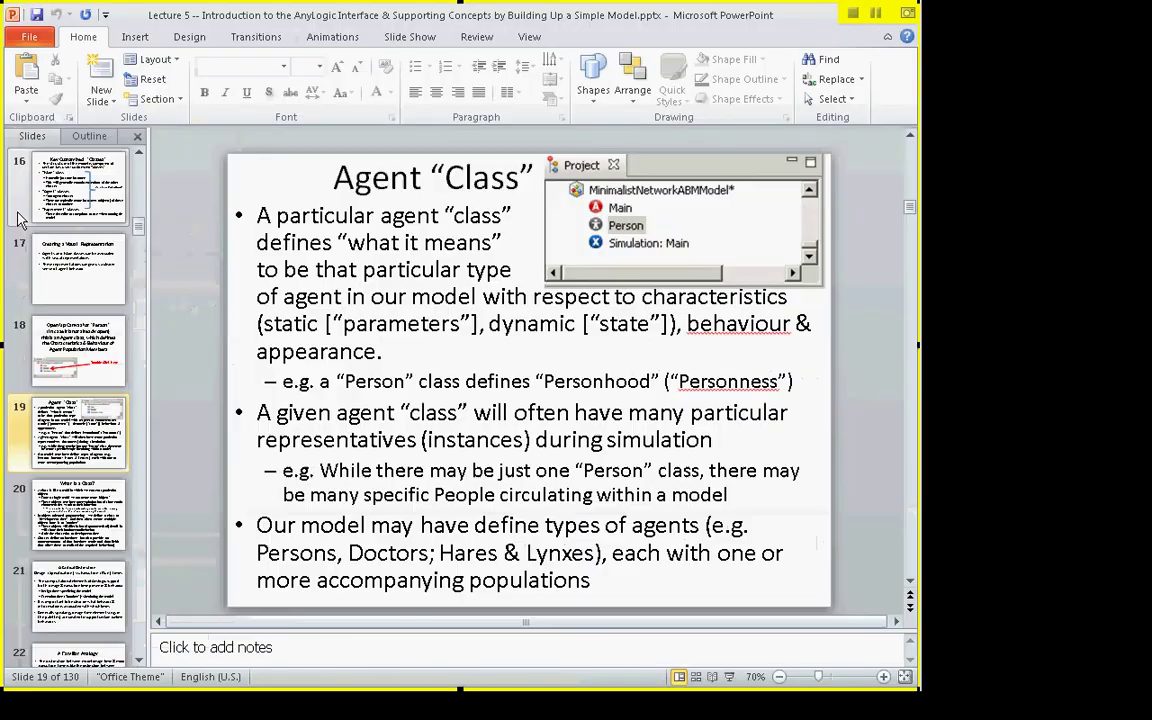
# - Go back to the title slide at the start of the Lecture 5 presentation
pyautogui.click(18, 220)
pyautogui.scroll(5, 70, 300)
pyautogui.click(70, 190)
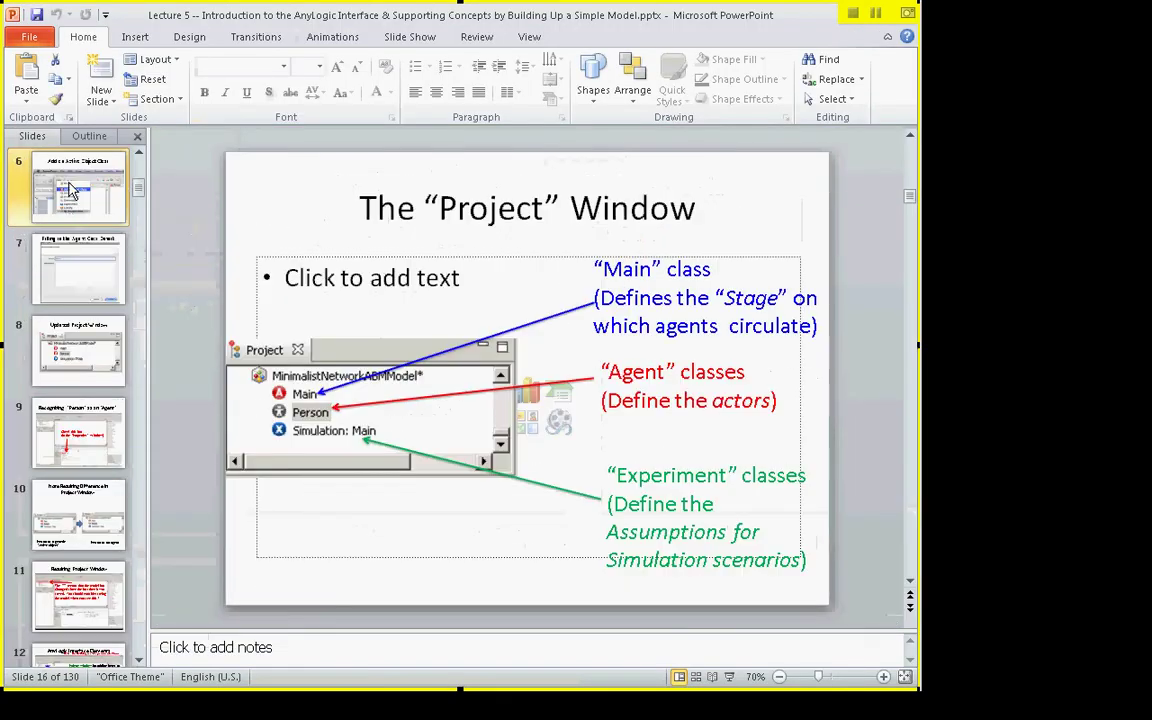
pyautogui.scroll(3, 70, 190)
pyautogui.click(70, 190)
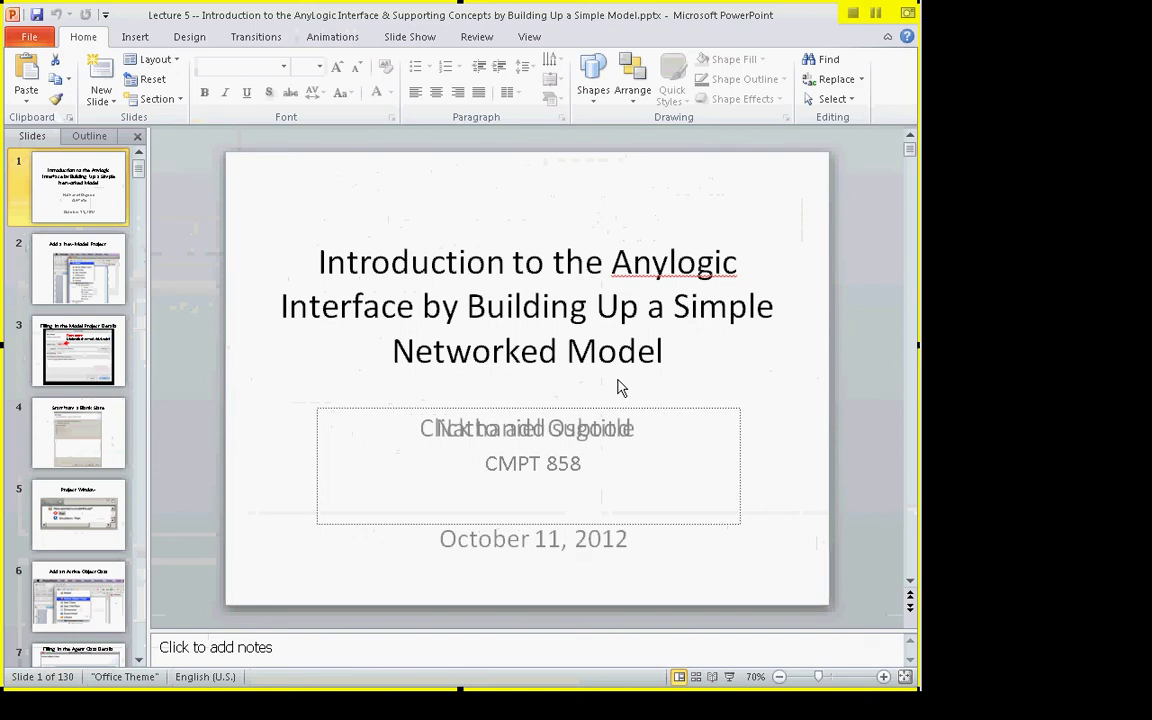
# - Switch to the Sent Items folder in Outlook
pyautogui.hotkey('alt', 'Tab')
pyautogui.hotkey('alt', 'shift', 'Tab')
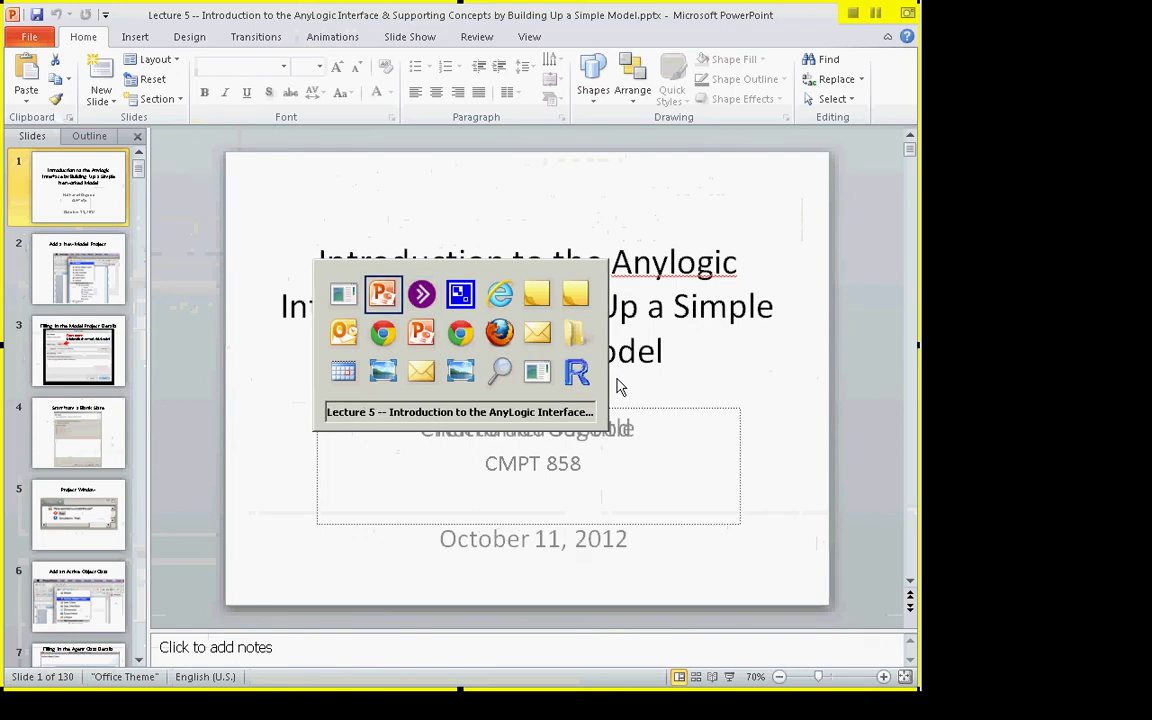
pyautogui.hotkey('alt', 'Tab')
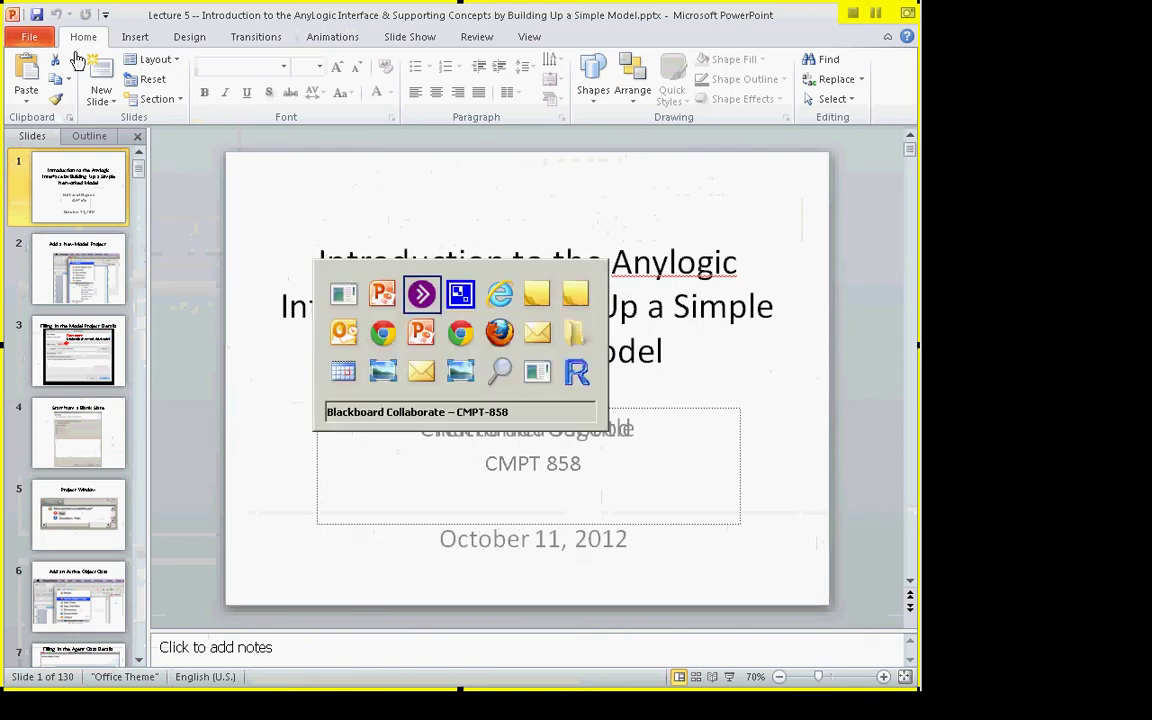
pyautogui.hotkey('alt', 'Tab')
pyautogui.hotkey('alt', 'Tab')
pyautogui.hotkey('alt', 'Tab')
pyautogui.hotkey('alt', 'Tab')
pyautogui.hotkey('alt', 'shift', 'Tab')
pyautogui.hotkey('alt', 'Tab')
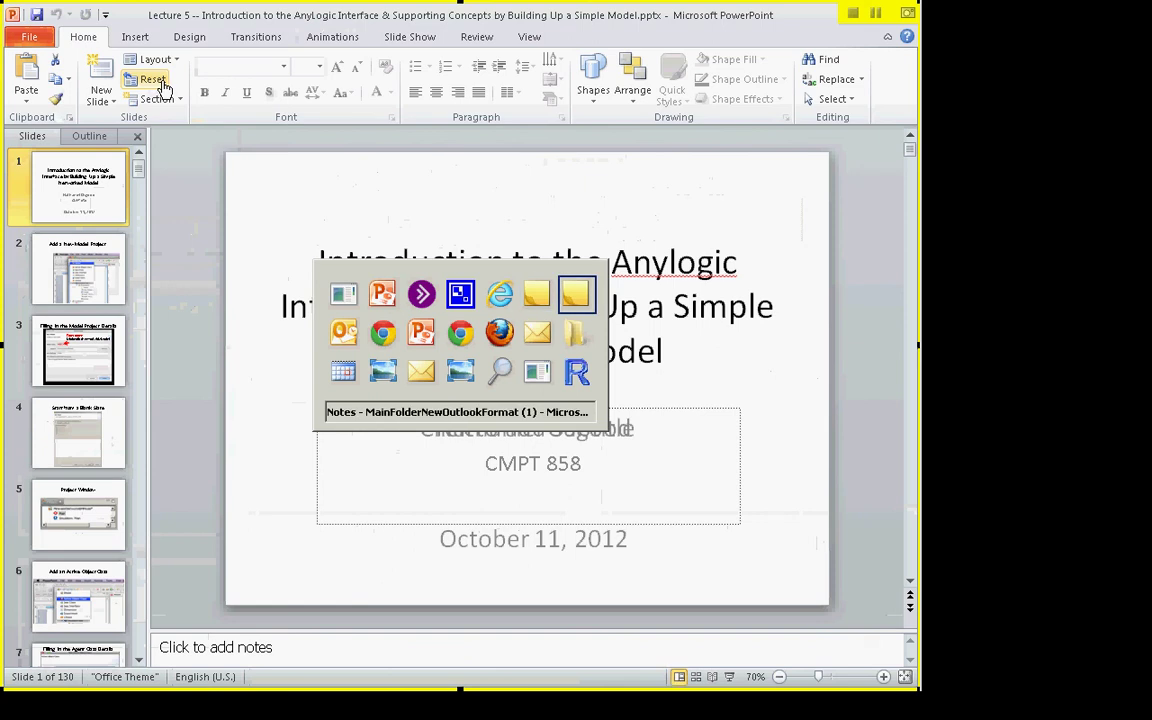
pyautogui.hotkey('alt', 'Tab')
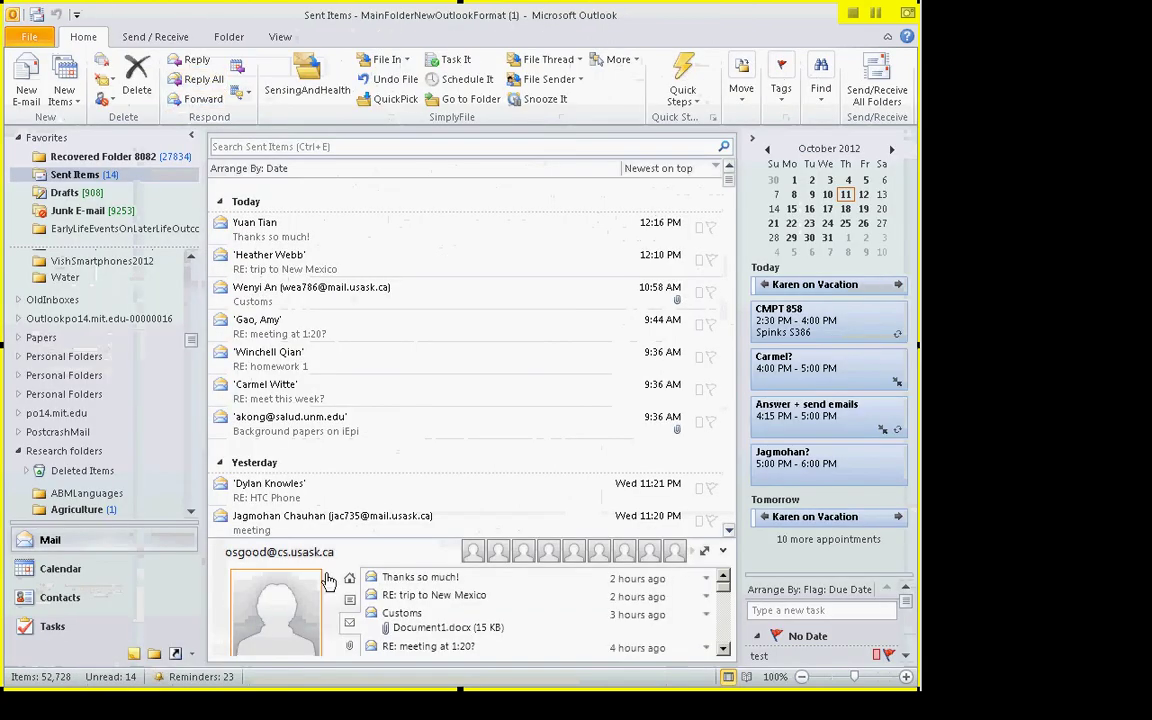
# - Open the sent message "Problem set 2 clarifications", copy its full recipient list and close the message
pyautogui.scroll(-1, 385, 503)
pyautogui.scroll(-1, 385, 503)
pyautogui.doubleClick(352, 368)
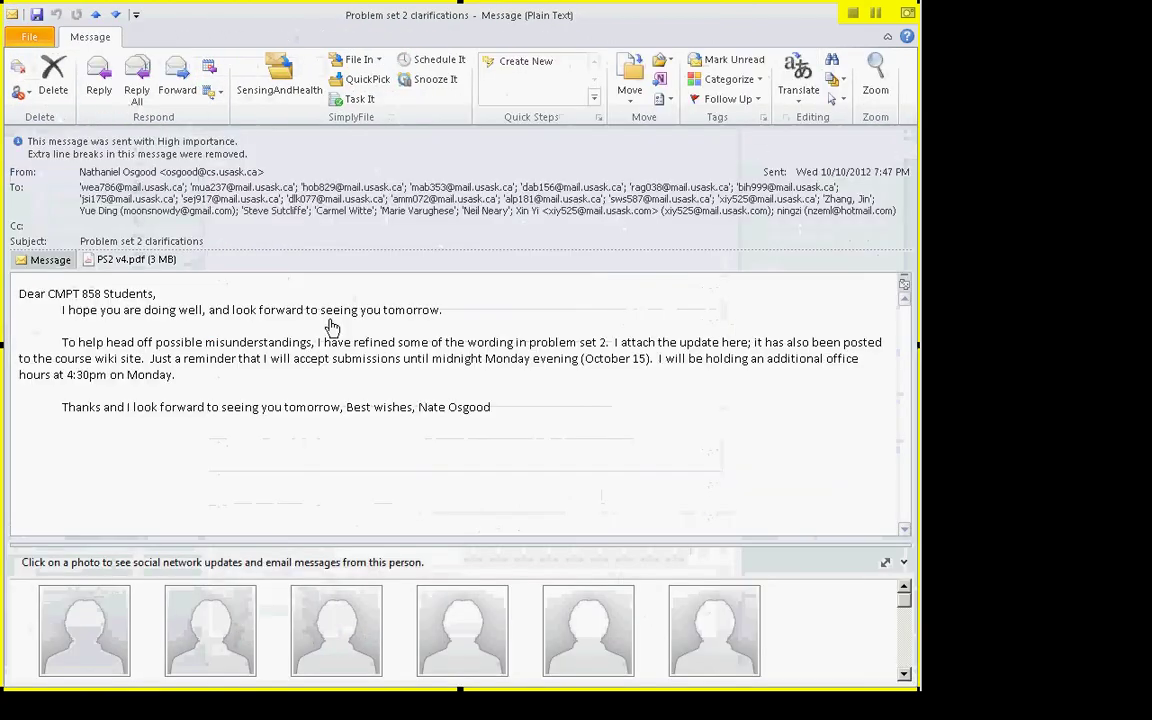
pyautogui.click(282, 203)
pyautogui.hotkey('ctrl', 'a')
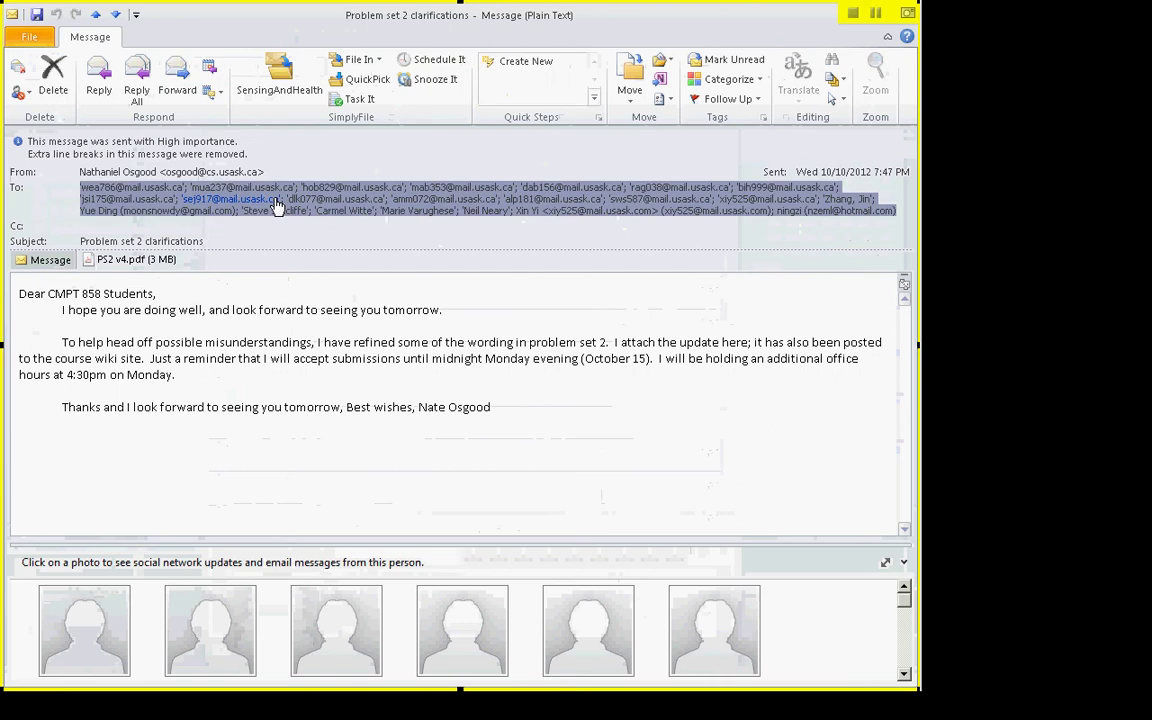
pyautogui.press('Escape')
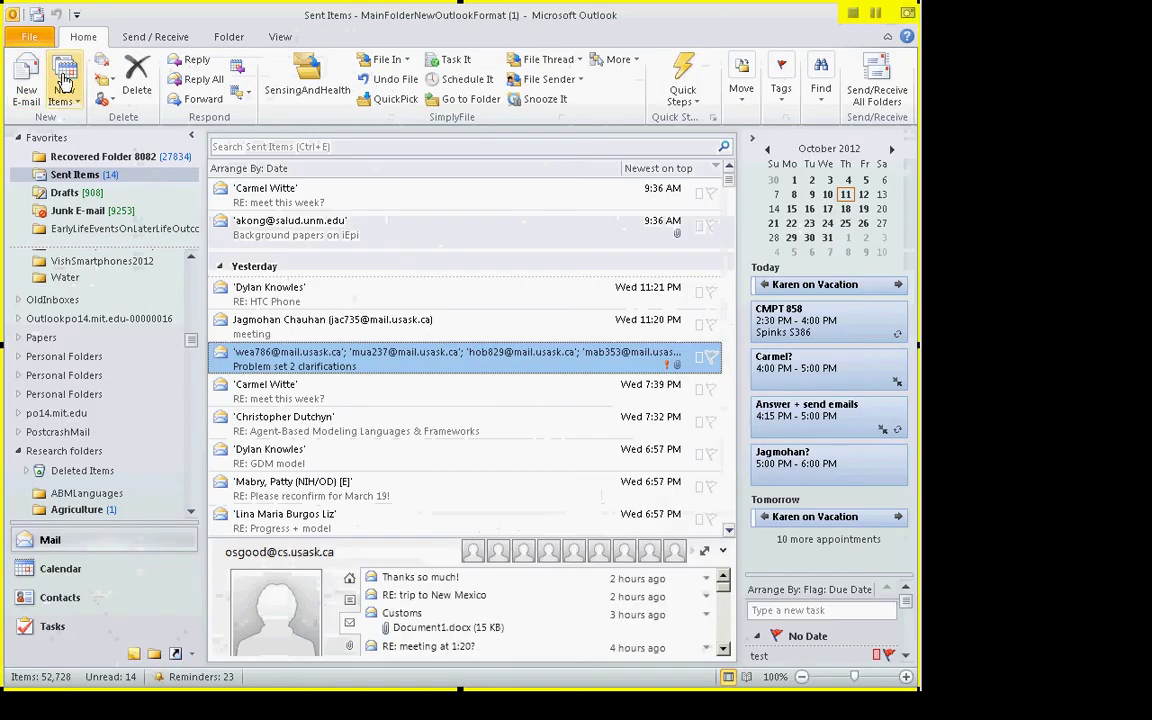
# - Return to the Lecture 5 presentation in PowerPoint and save it as a PDF in the Sandbox folder under the same name
pyautogui.hotkey('alt', 'Tab')
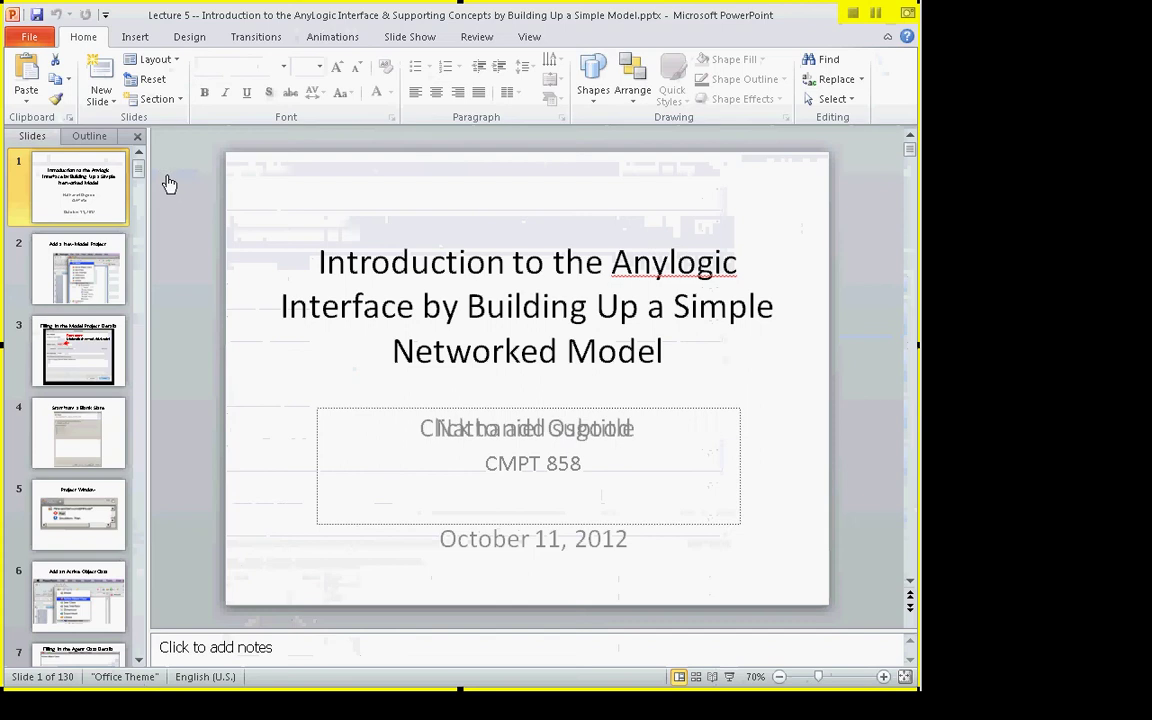
pyautogui.press('F12')
pyautogui.press('Tab')
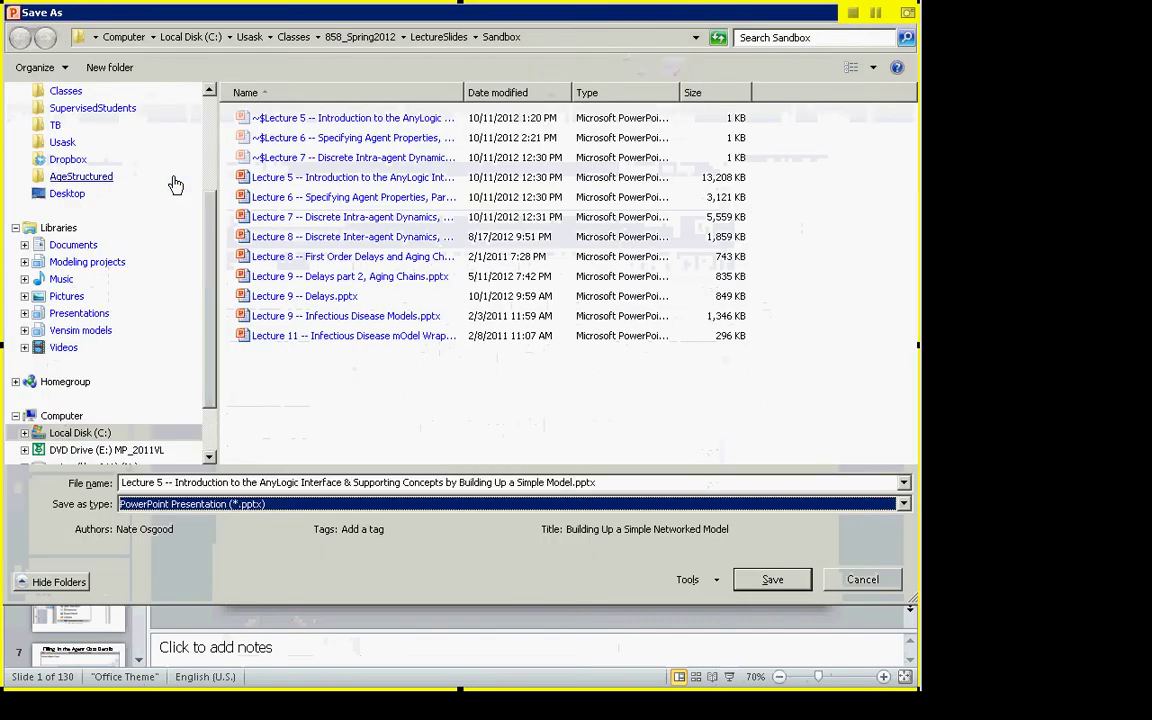
pyautogui.hotkey('alt', 'Down')
pyautogui.press('Down')
pyautogui.press('Down')
pyautogui.press('Down')
pyautogui.press('Return')
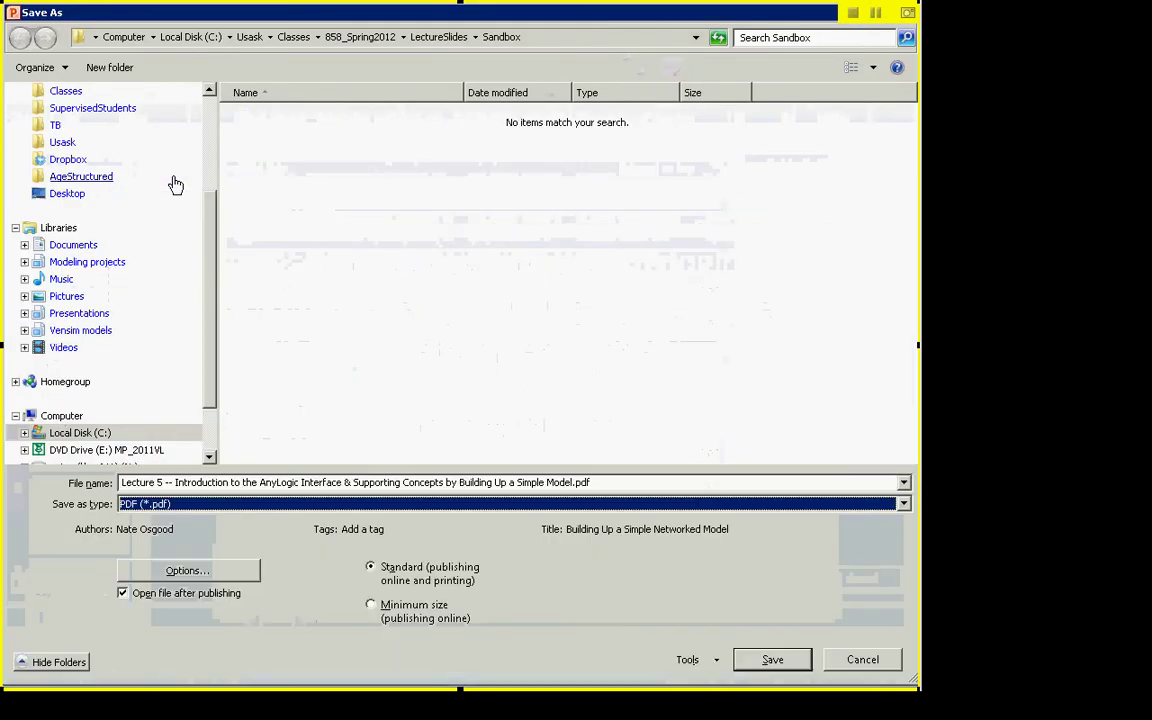
pyautogui.press('Return')
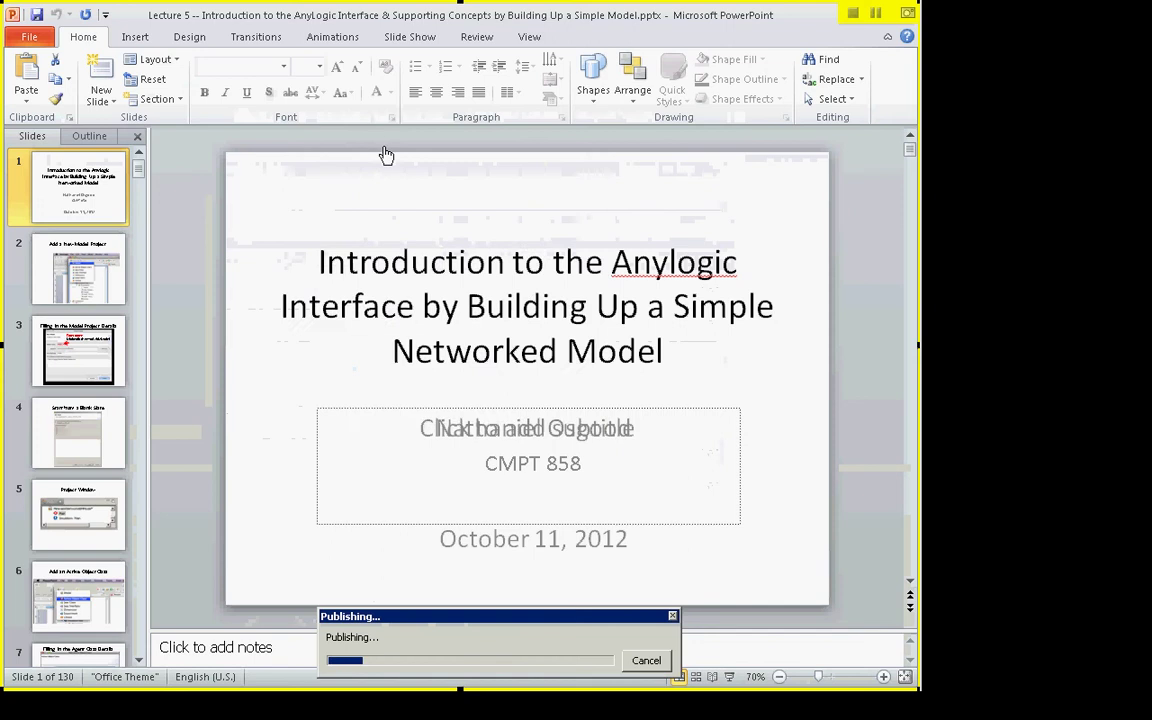
# - Switch back to the Outlook Sent Items window while the PDF is being published
pyautogui.hotkey('alt', 'Tab')
pyautogui.press('Tab')
pyautogui.press('Tab')
pyautogui.press('Tab')
pyautogui.press('Tab')
pyautogui.press('Tab')
pyautogui.press('Tab')
pyautogui.press('Tab')
pyautogui.press('Tab')
pyautogui.press('Tab')
pyautogui.press('Tab')
pyautogui.press('Tab')
pyautogui.press('Tab')
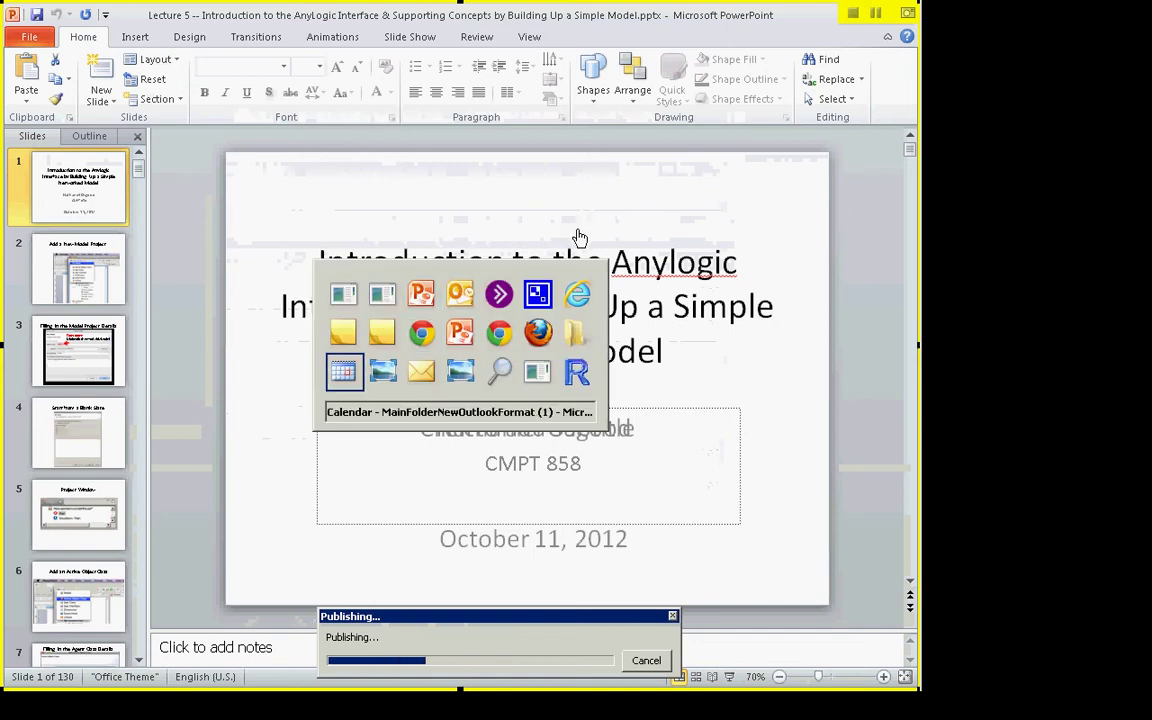
pyautogui.press('Left')
pyautogui.press('Up')
pyautogui.press('Left')
pyautogui.press('Left')
pyautogui.press('Left')
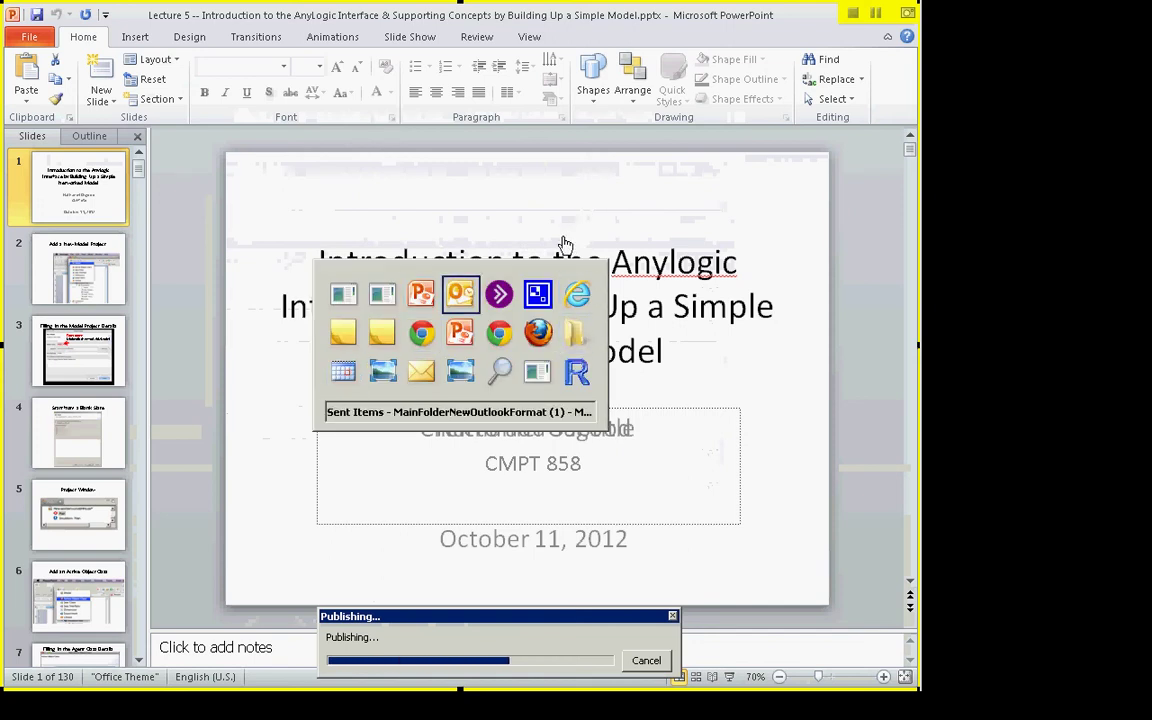
# - Create a new e-mail message and paste the copied class recipient list as its To recipients
pyautogui.hotkey('ctrl', 'n')
pyautogui.click(252, 419)
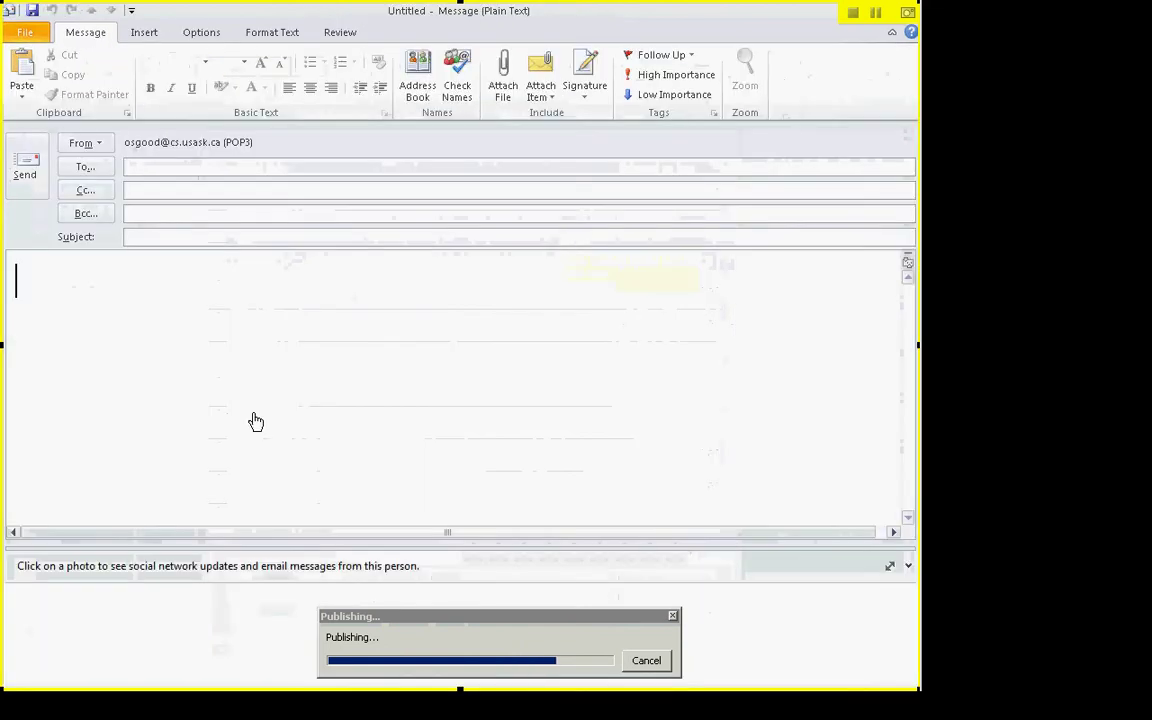
pyautogui.hotkey('ctrl', 'v')
pyautogui.hotkey('ctrl', 'a')
pyautogui.hotkey('ctrl', 'x')
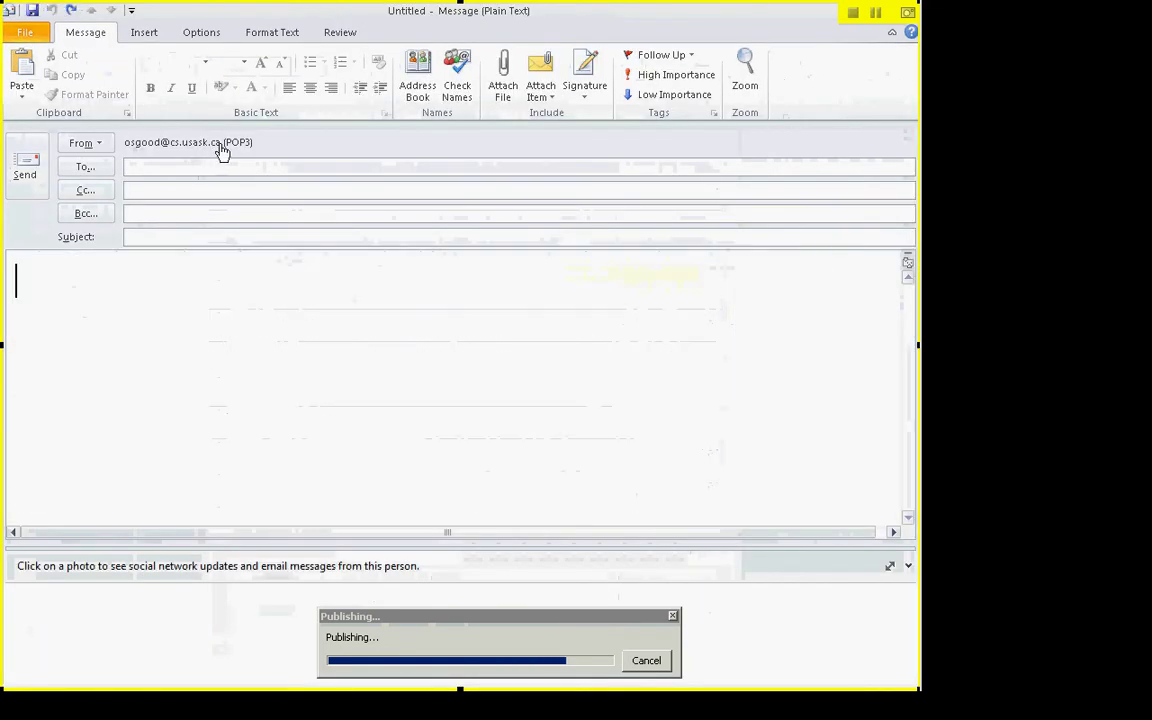
pyautogui.click(201, 167)
pyautogui.hotkey('ctrl', 'v')
pyautogui.click(240, 375)
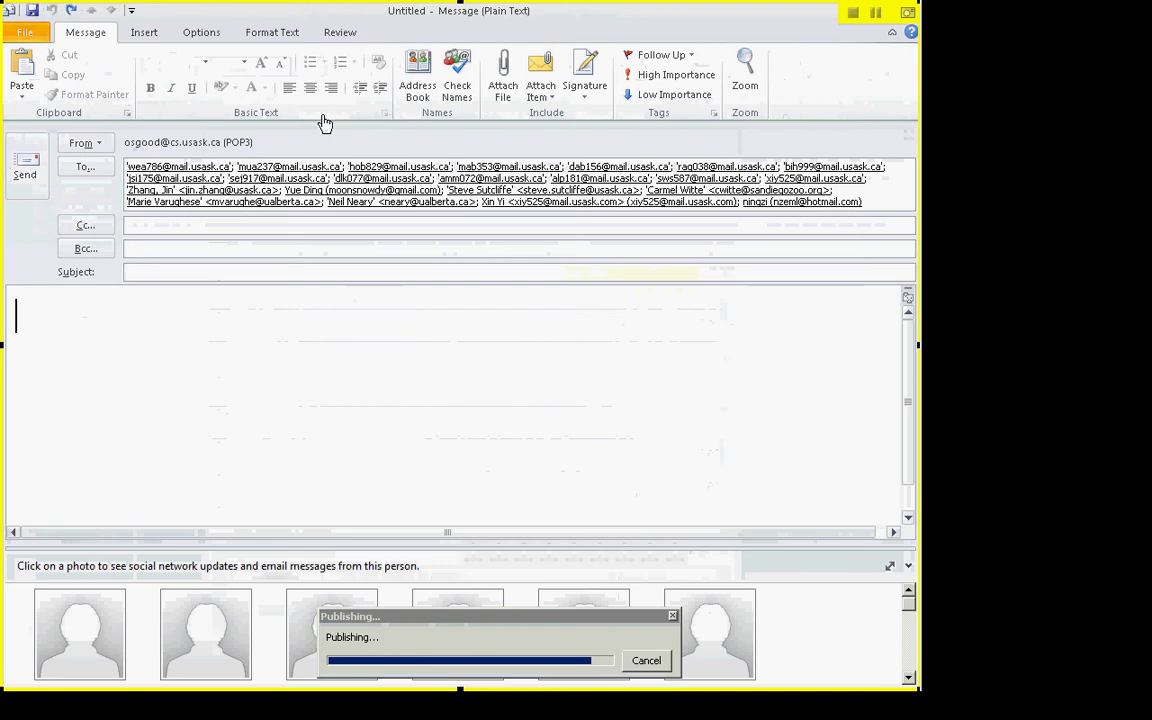
# - Start attaching a file to the message and browse to the folder c:\usask\classes\858_Spring2012
pyautogui.click(498, 90)
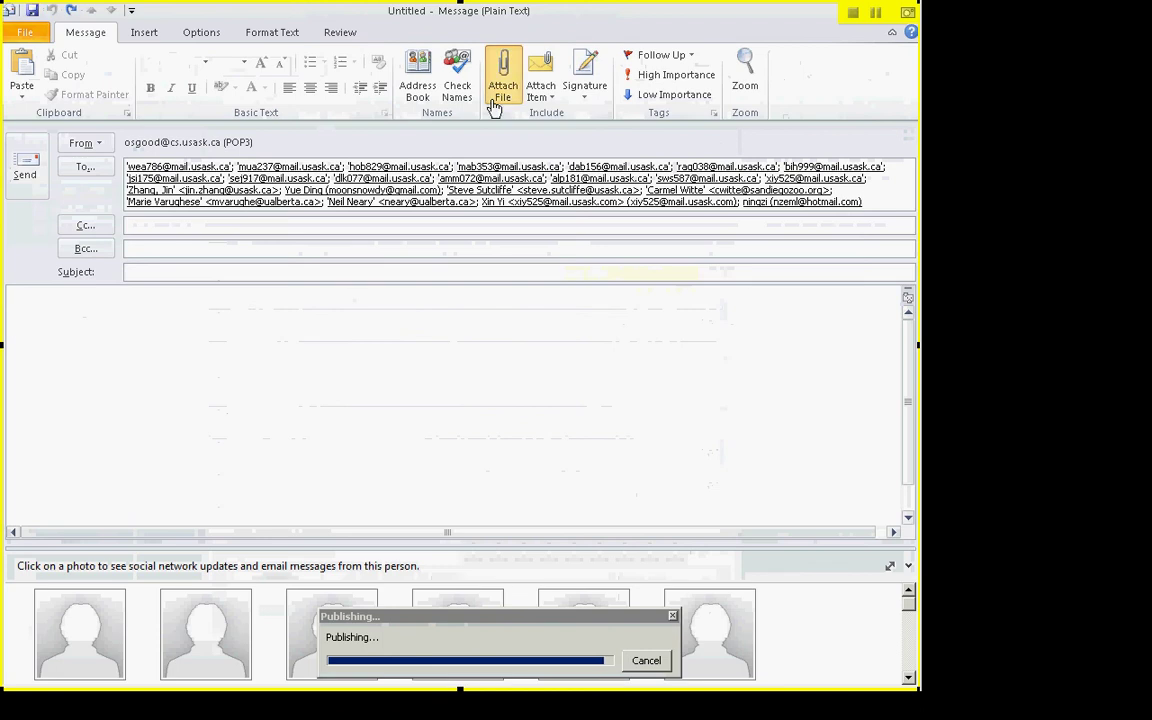
pyautogui.write('c:\\')
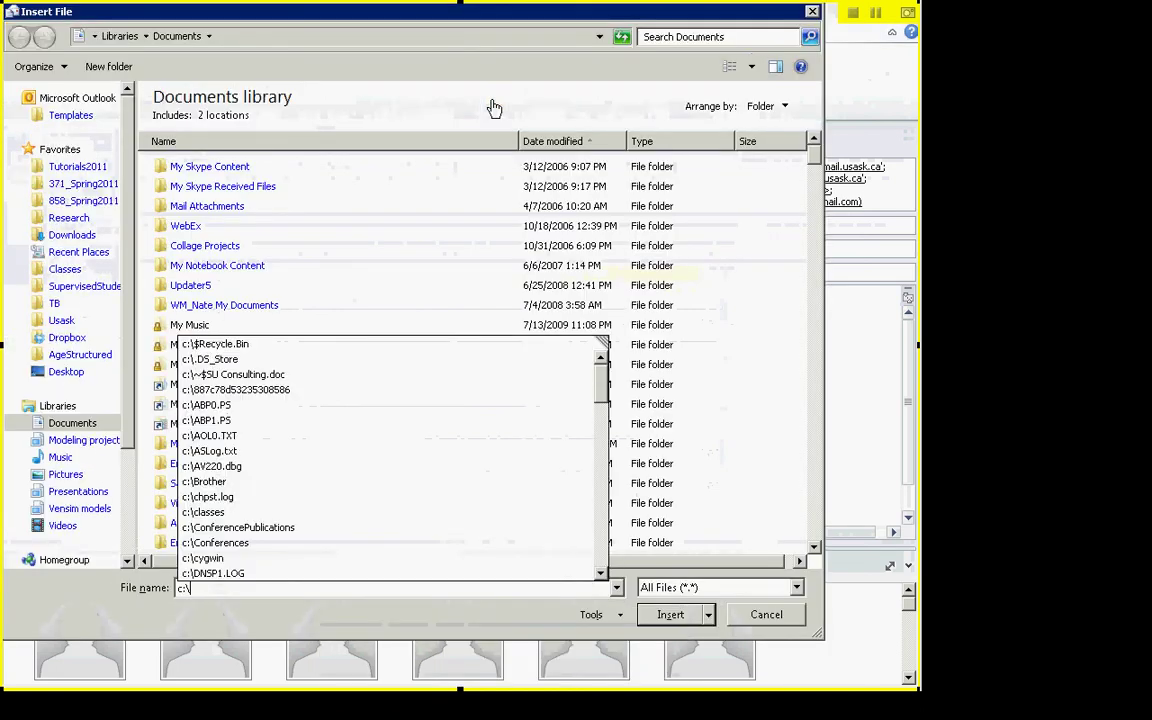
pyautogui.hotkey('alt', 'Tab')
pyautogui.hotkey('alt', 'Tab')
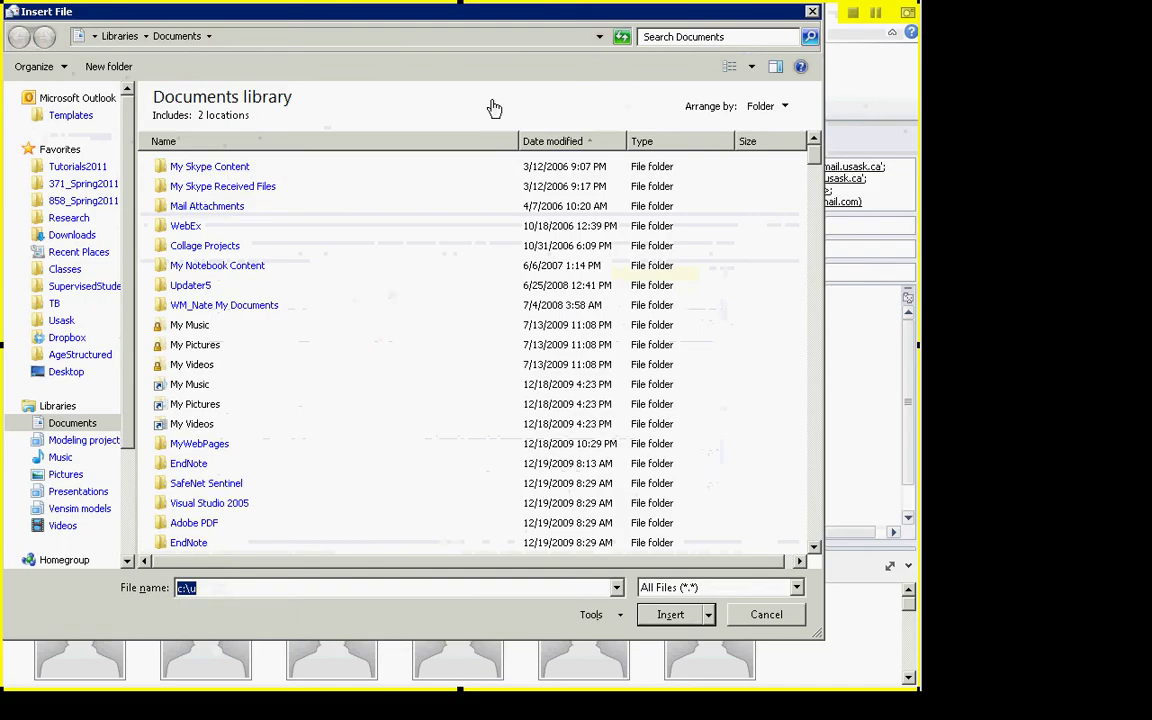
pyautogui.write('sask\\cla')
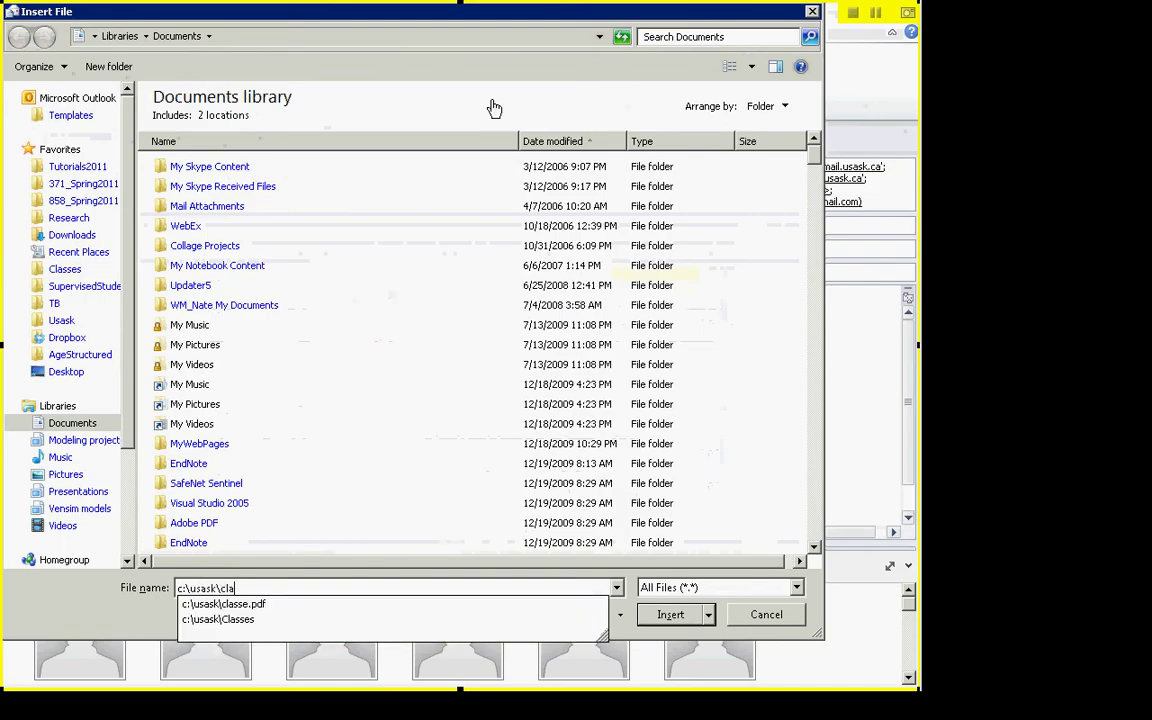
pyautogui.write('sses\\858')
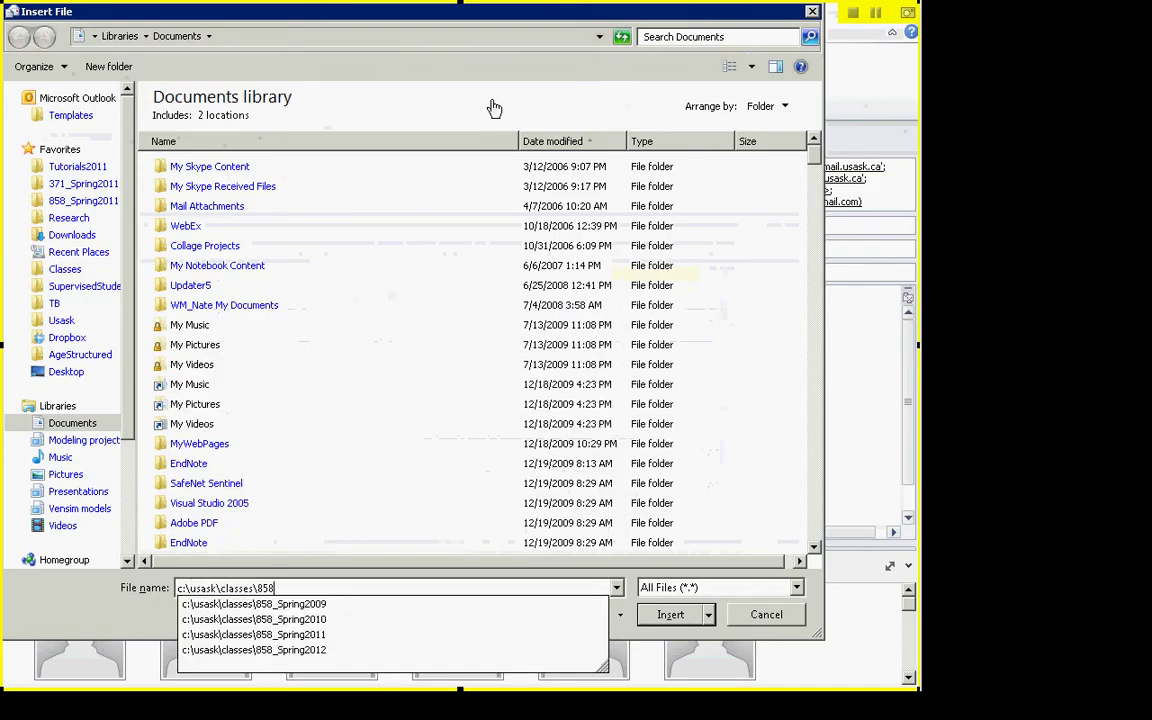
pyautogui.press('Down')
pyautogui.press('Down')
pyautogui.press('Down')
pyautogui.press('Down')
pyautogui.press('Return')
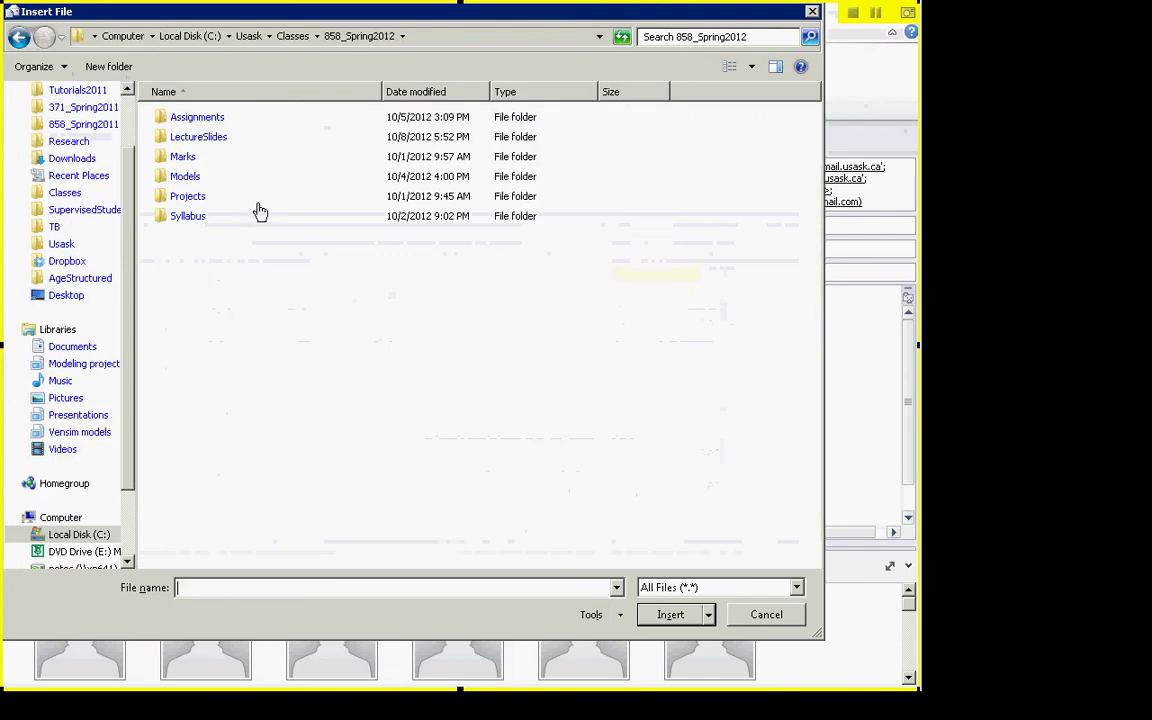
# - Open the LectureSlides folder and its Sandbox subfolder to reach the attachment
pyautogui.click(172, 144)
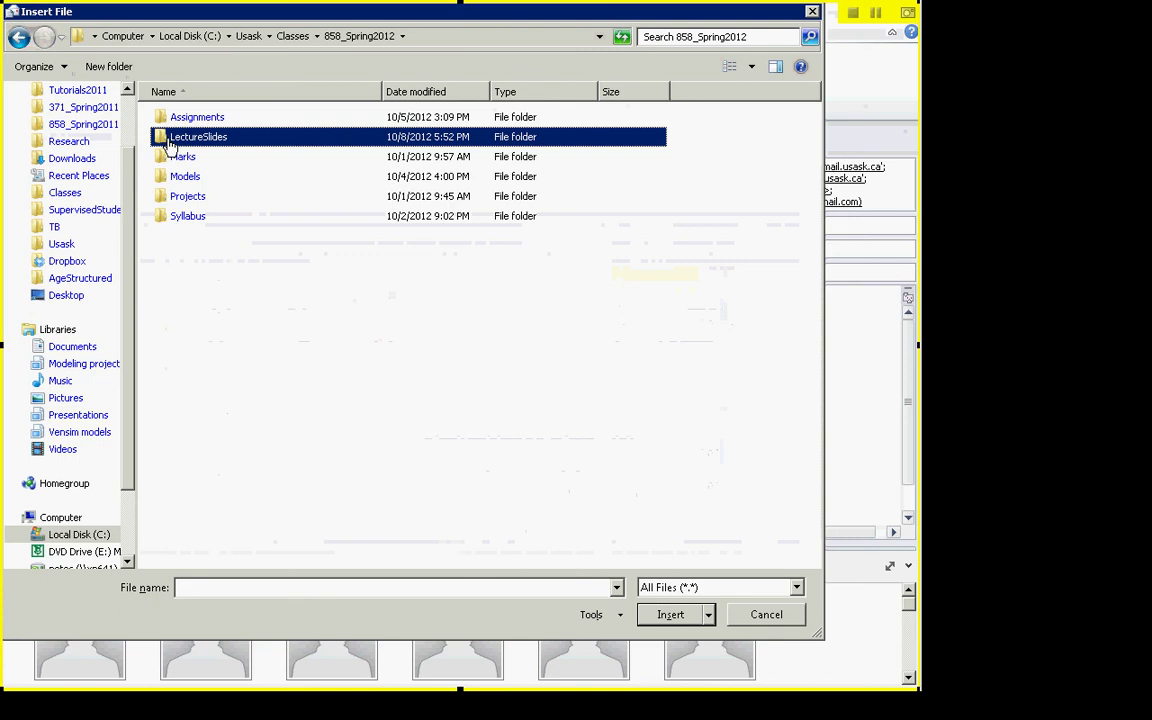
pyautogui.doubleClick(172, 144)
pyautogui.click(172, 144)
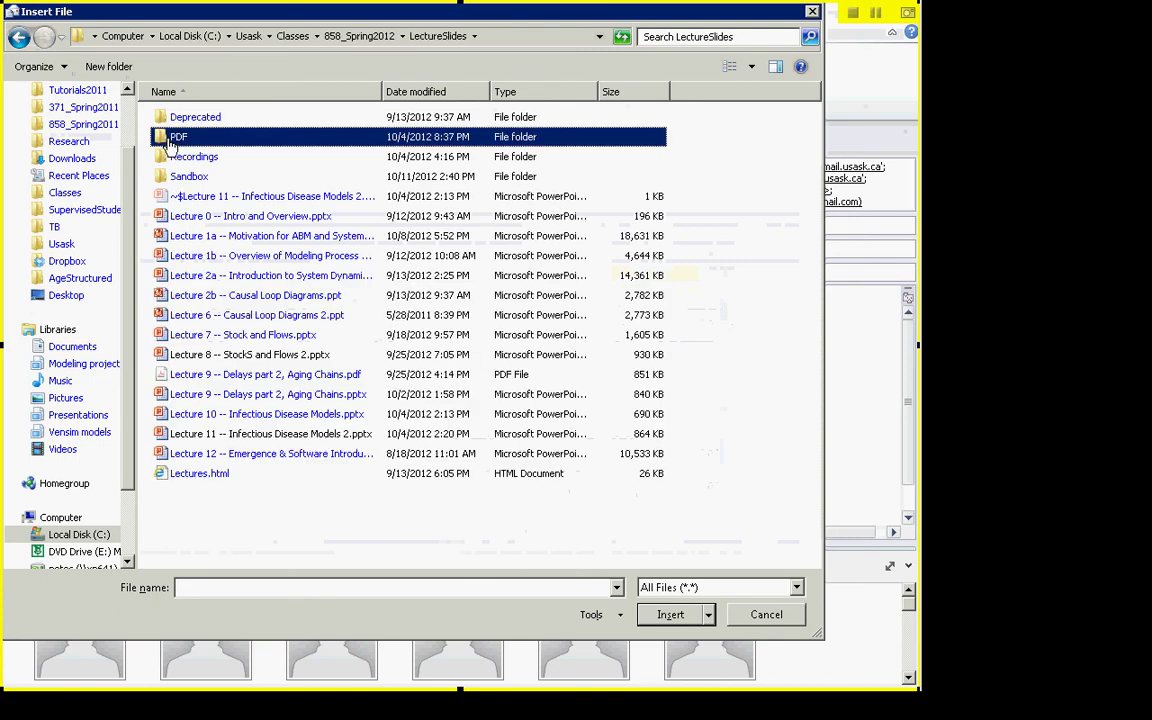
pyautogui.press('Down')
pyautogui.press('Down')
pyautogui.press('Return')
# - Attach the PDF version of the Lecture 5 AnyLogic introduction slides to the message
pyautogui.press('Down')
pyautogui.press('Down')
pyautogui.press('Down')
pyautogui.press('Down')
pyautogui.press('Down')
pyautogui.press('Down')
pyautogui.press('Down')
pyautogui.press('Down')
pyautogui.press('Down')
pyautogui.press('Down')
pyautogui.press('Down')
pyautogui.press('Down')
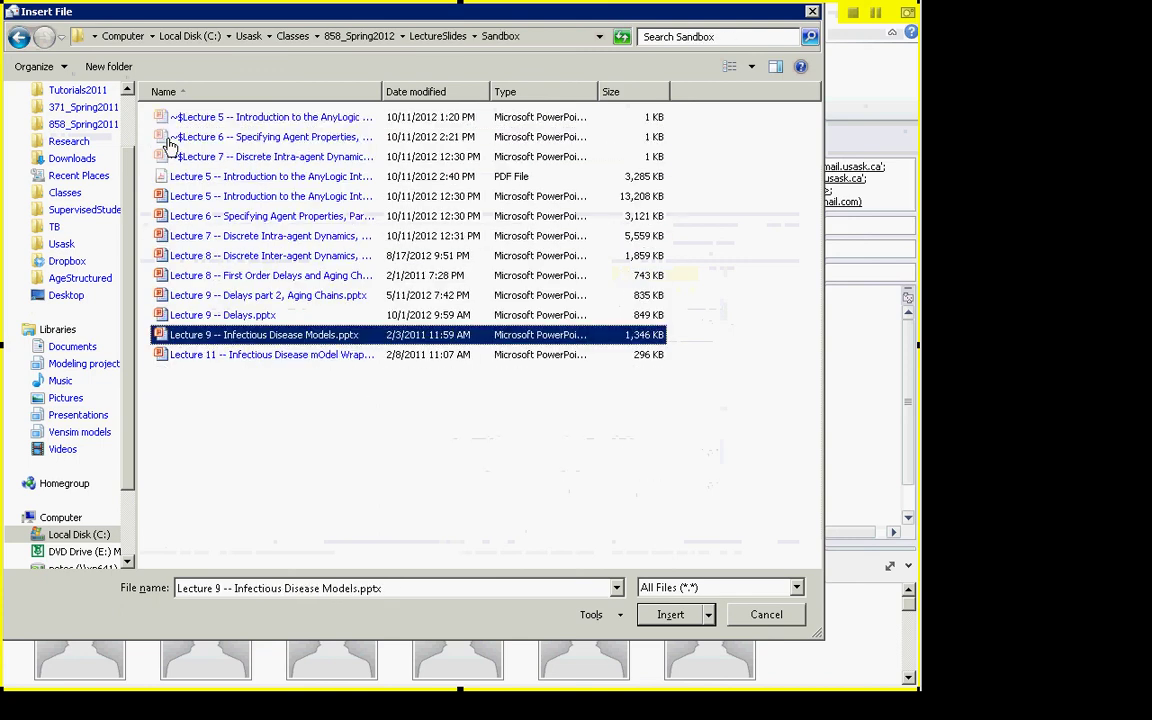
pyautogui.press('Up')
pyautogui.press('Up')
pyautogui.press('Up')
pyautogui.press('Up')
pyautogui.press('Up')
pyautogui.press('Up')
pyautogui.press('Up')
pyautogui.press('Up')
pyautogui.press('Return')
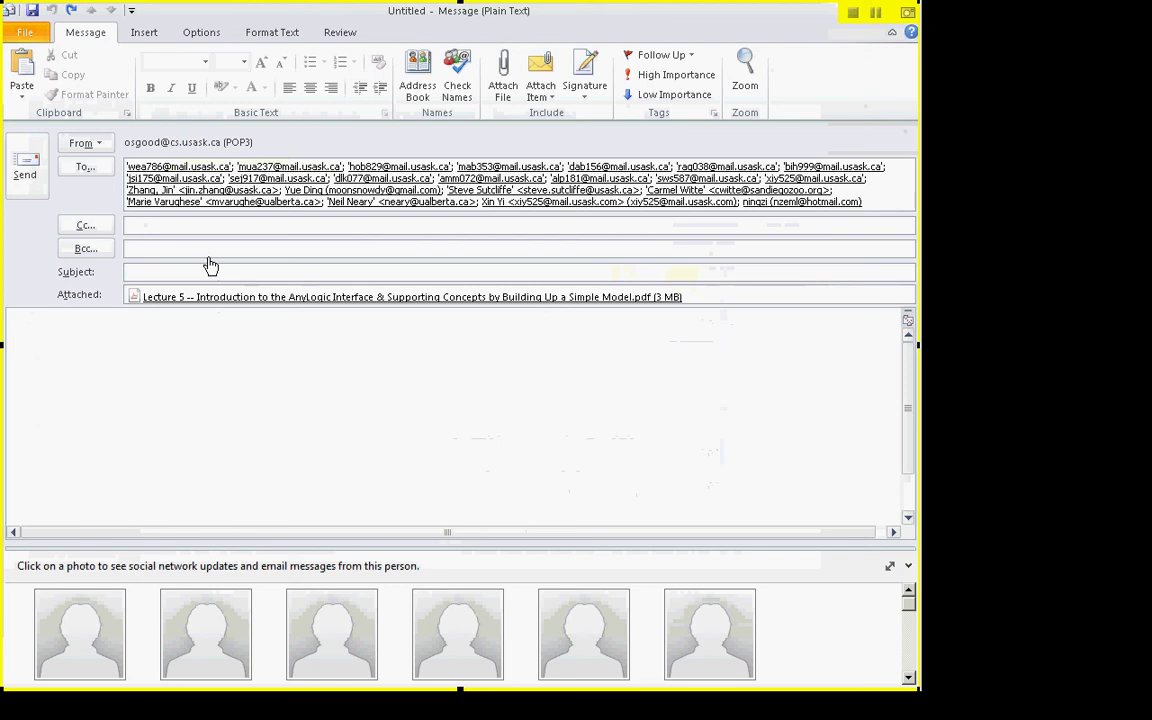
# - Set the subject to "Lectures slides", send the message and file it in the 858 Fall 2012 folder
pyautogui.click(200, 275)
pyautogui.write('Lectures slides')
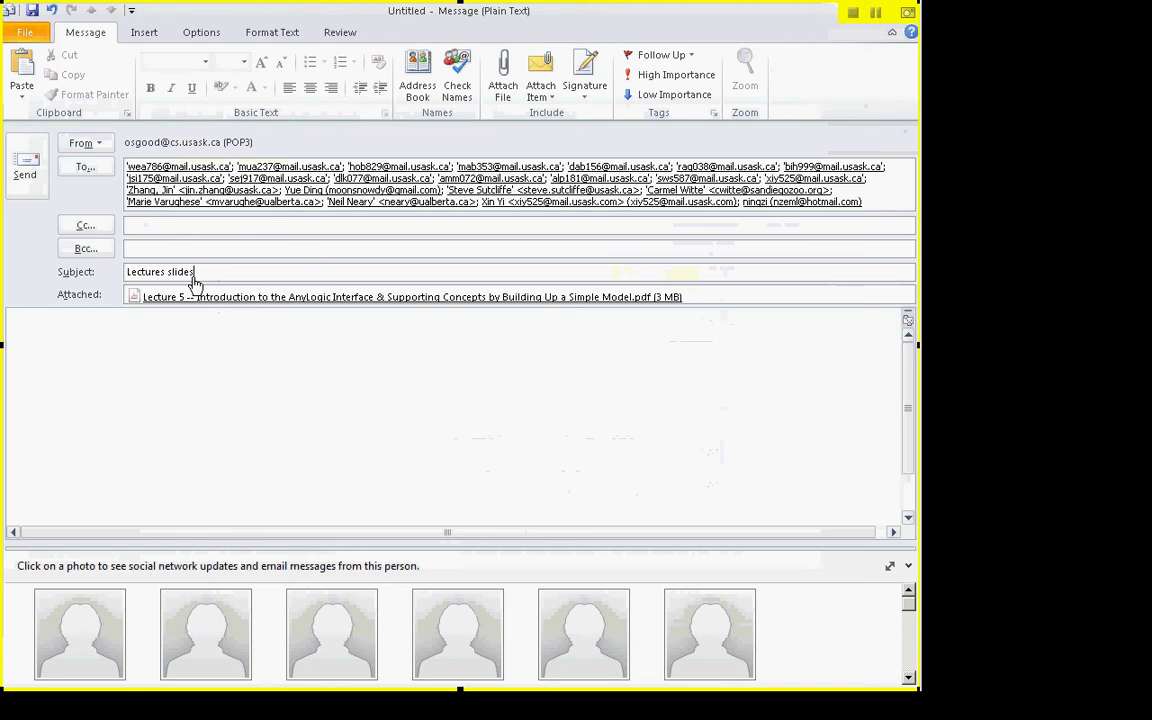
pyautogui.hotkey('ctrl', 'Return')
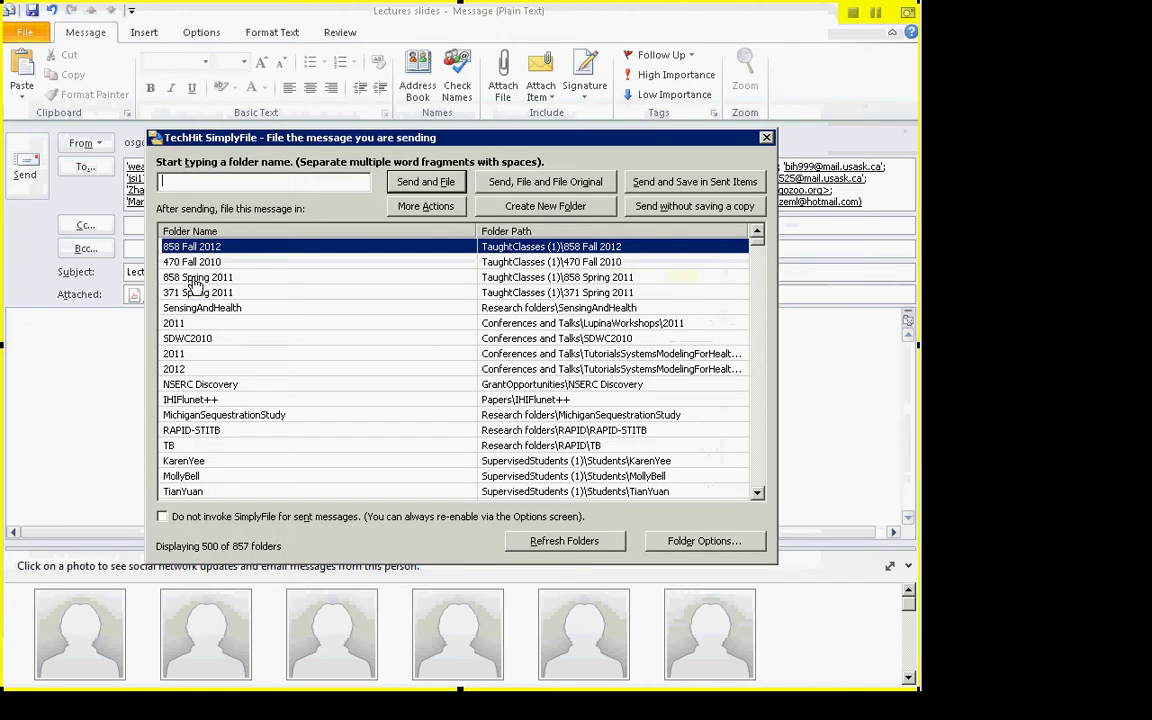
pyautogui.press('Return')
# - Switch to the Lecture 5 presentation in PowerPoint, start its slide show and advance to the "Add a New Model Project" slide
pyautogui.hotkey('alt', 'Tab')
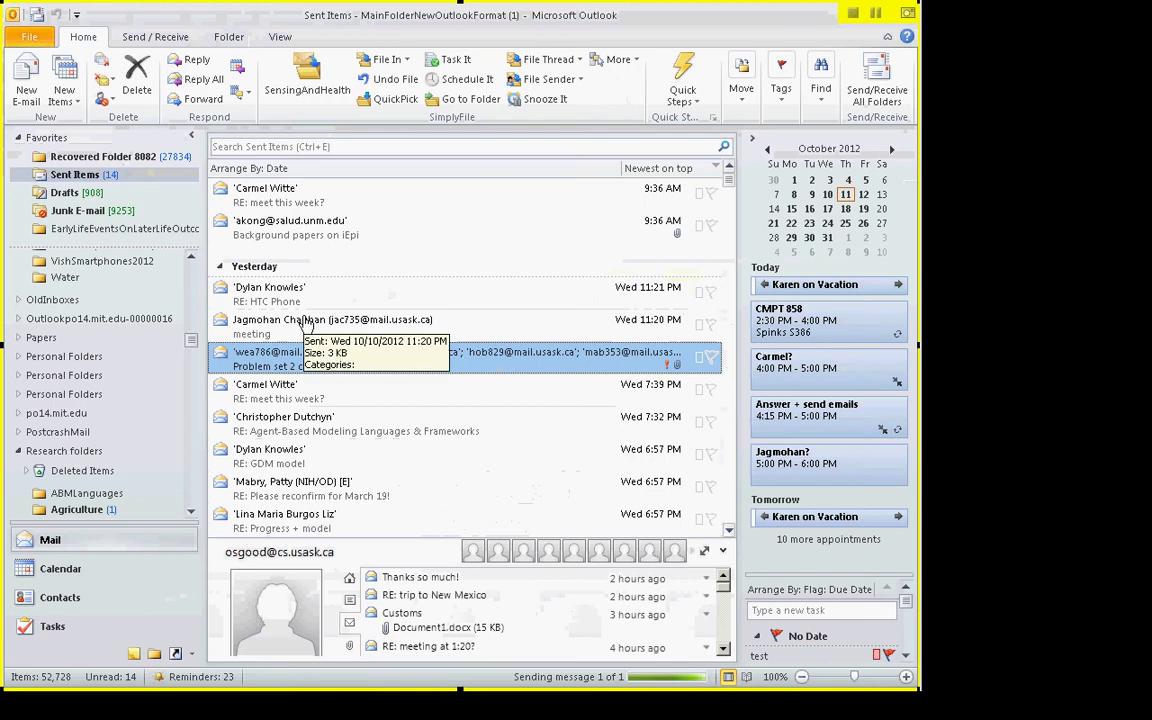
pyautogui.hotkey('alt', 'Tab')
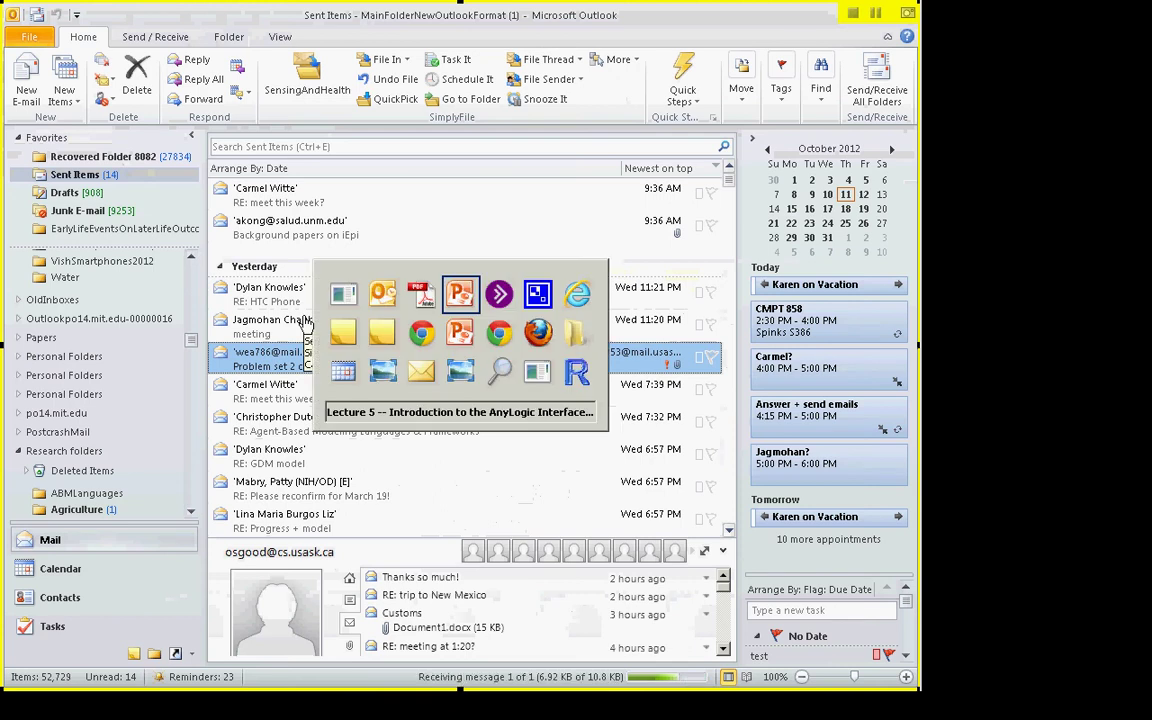
pyautogui.hotkey('alt', 'shift', 'Tab')
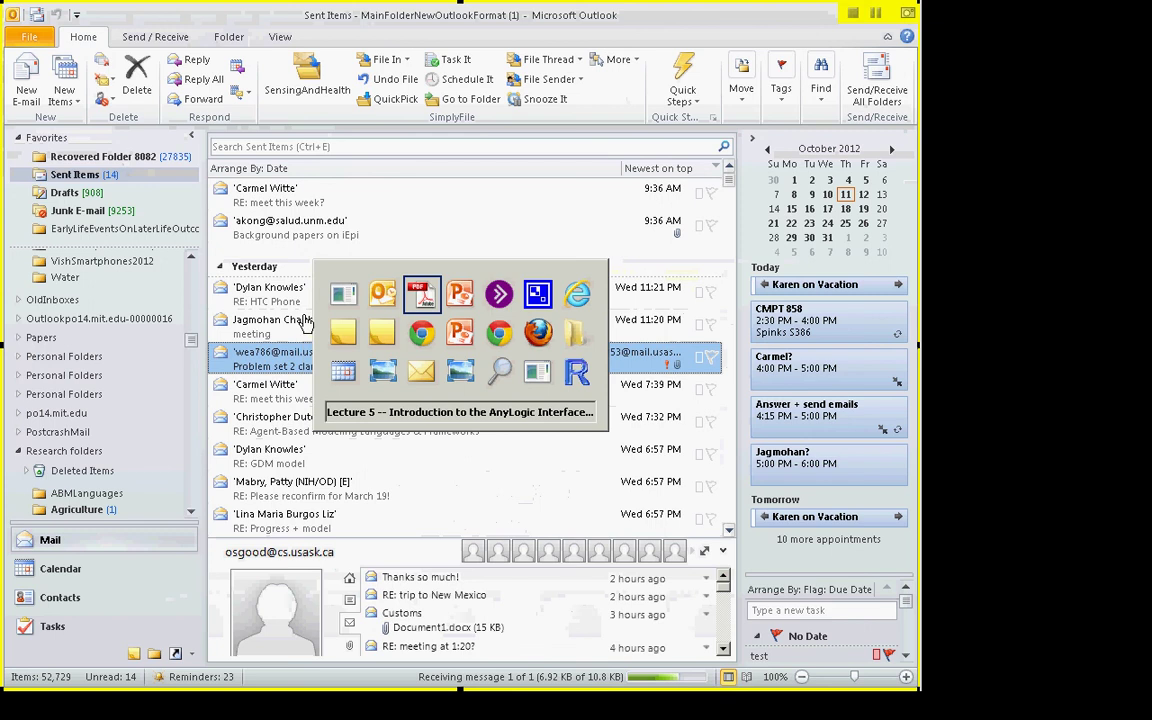
pyautogui.hotkey('alt', 'Tab')
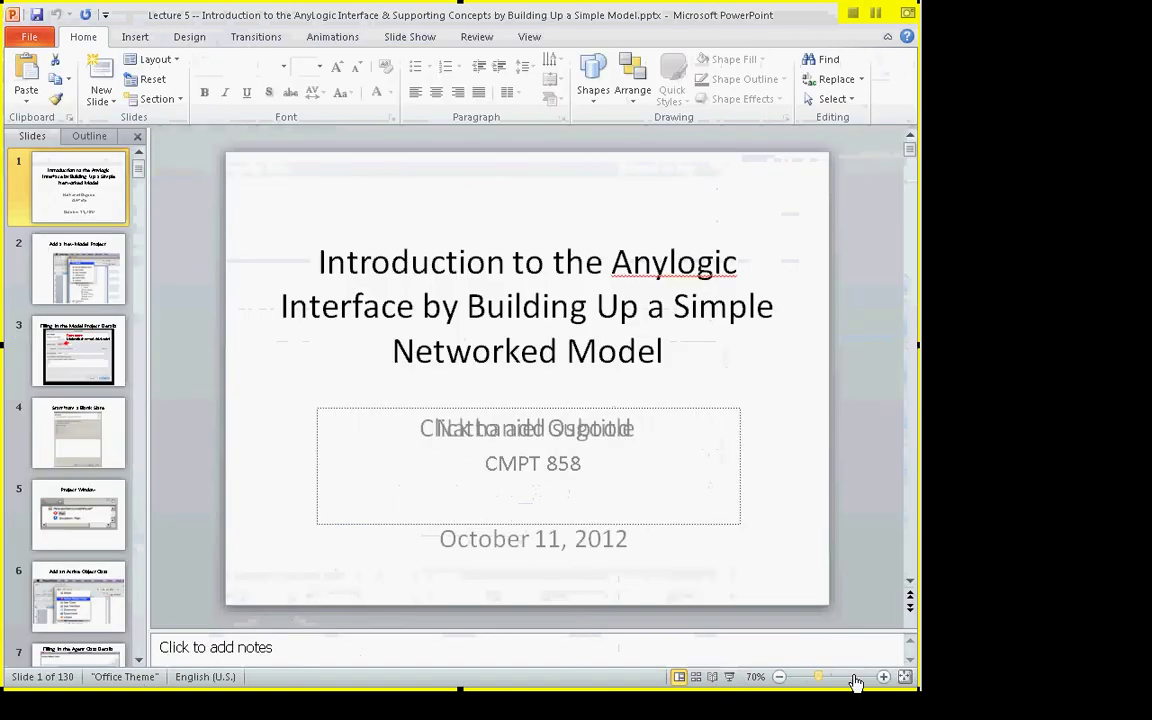
pyautogui.click(731, 677)
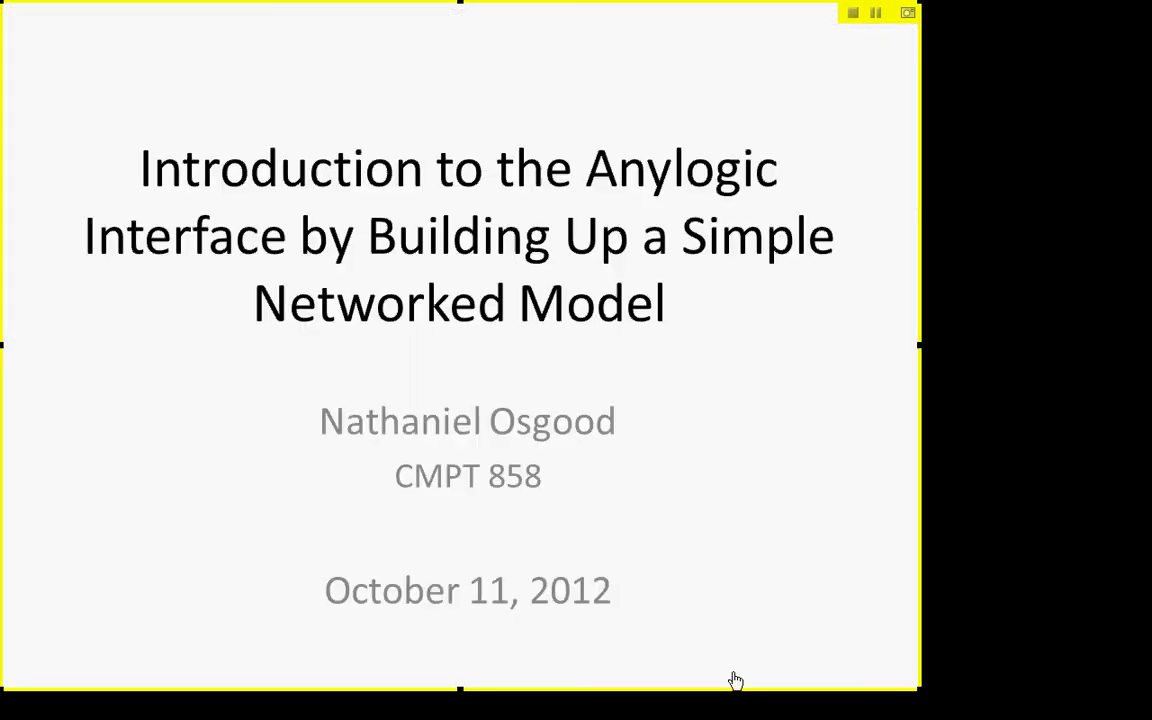
pyautogui.click(735, 680)
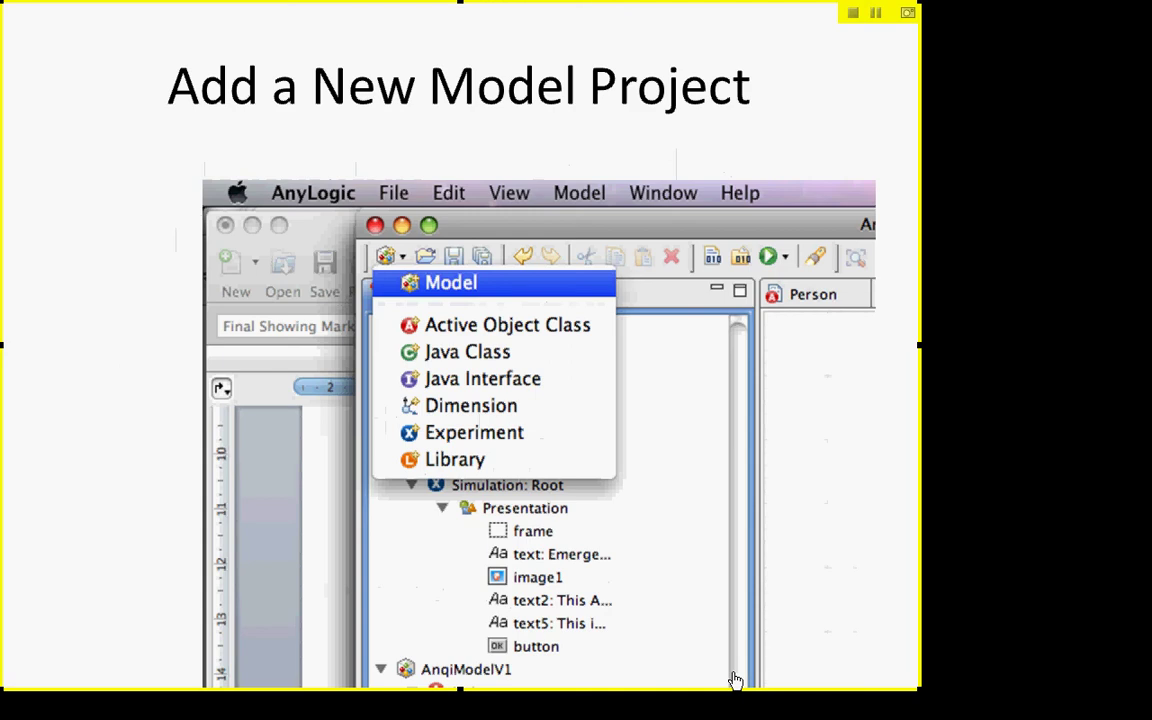
# - Switch from the slide show to the AnyLogic University window
pyautogui.hotkey('alt', 'Tab')
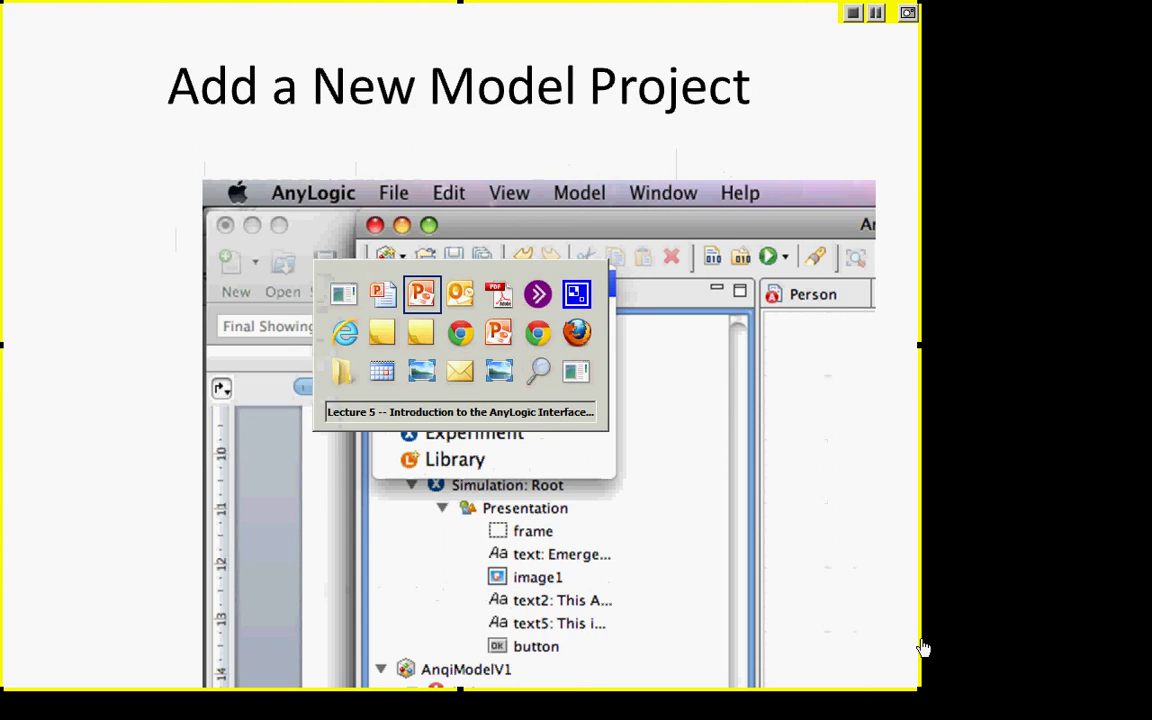
pyautogui.press('Tab')
pyautogui.press('Tab')
pyautogui.press('Tab')
pyautogui.press('Tab')
pyautogui.press('Tab')
pyautogui.press('Tab')
pyautogui.press('Tab')
pyautogui.press('Tab')
pyautogui.press('Tab')
pyautogui.press('Tab')
pyautogui.press('Tab')
pyautogui.press('Tab')
pyautogui.press('Tab')
pyautogui.press('Tab')
pyautogui.press('Tab')
pyautogui.press('Tab')
pyautogui.press('Tab')
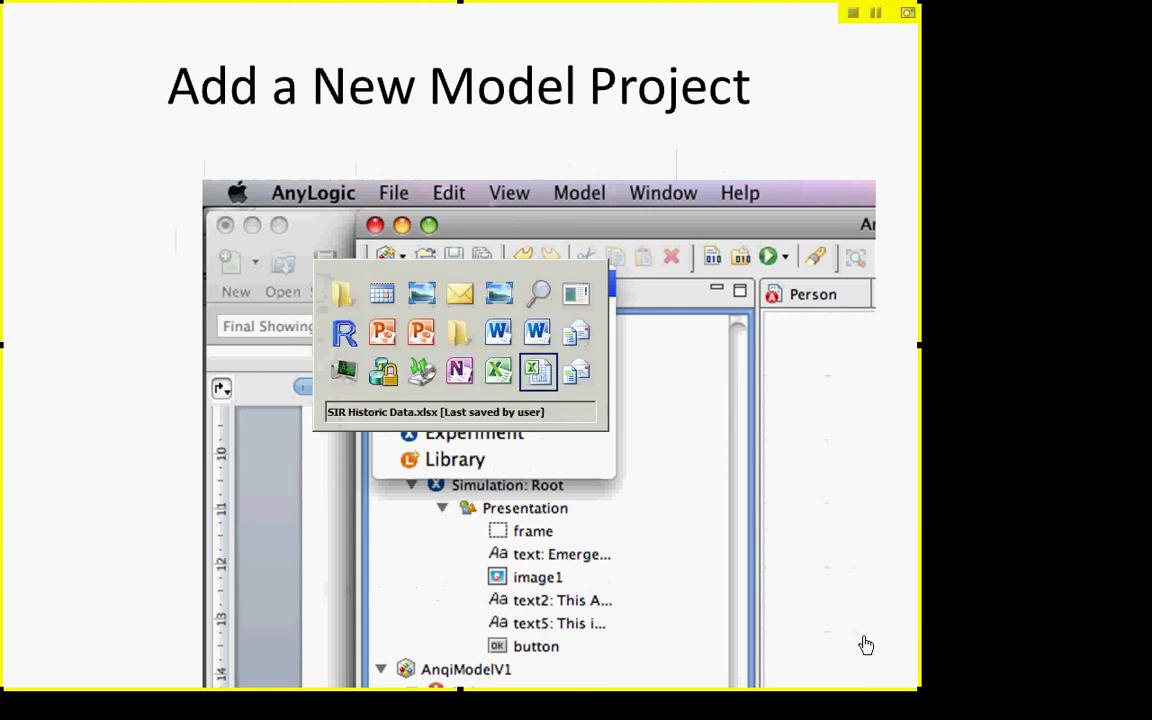
pyautogui.press('Tab')
pyautogui.press('Tab')
pyautogui.press('Tab')
pyautogui.press('Tab')
pyautogui.press('Tab')
pyautogui.press('Tab')
pyautogui.press('Tab')
pyautogui.press('Tab')
pyautogui.hotkey('shift', 'Tab')
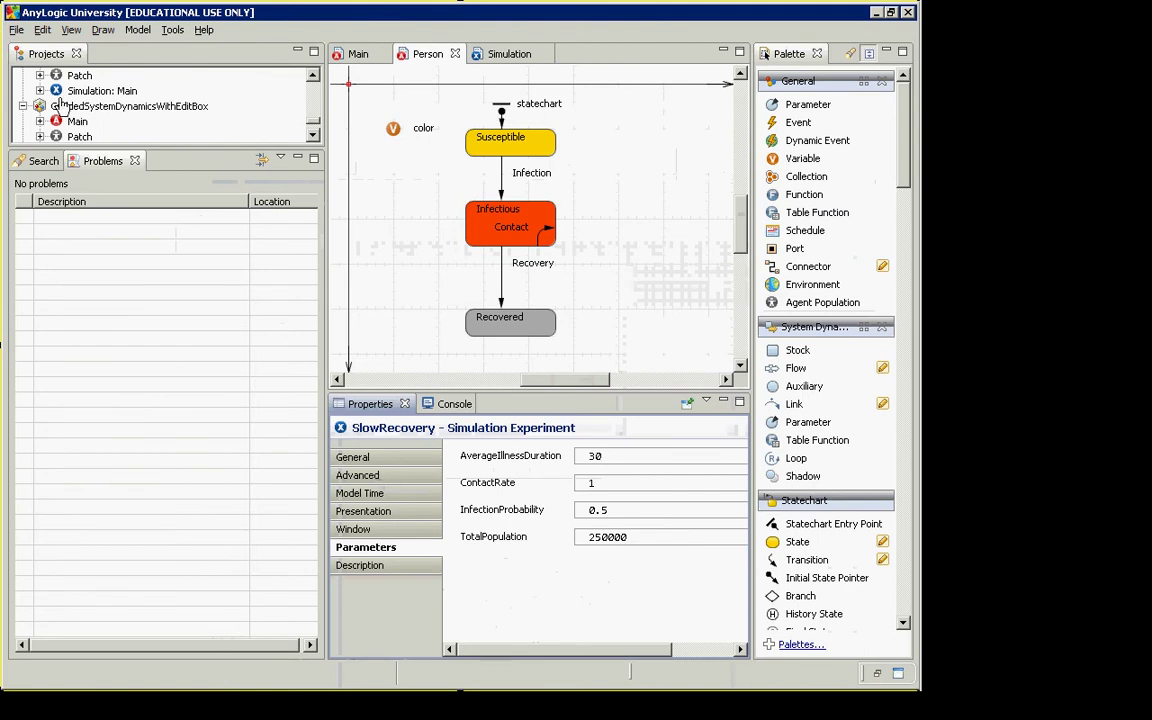
# - Close all open models and start creating a new model
pyautogui.click(17, 30)
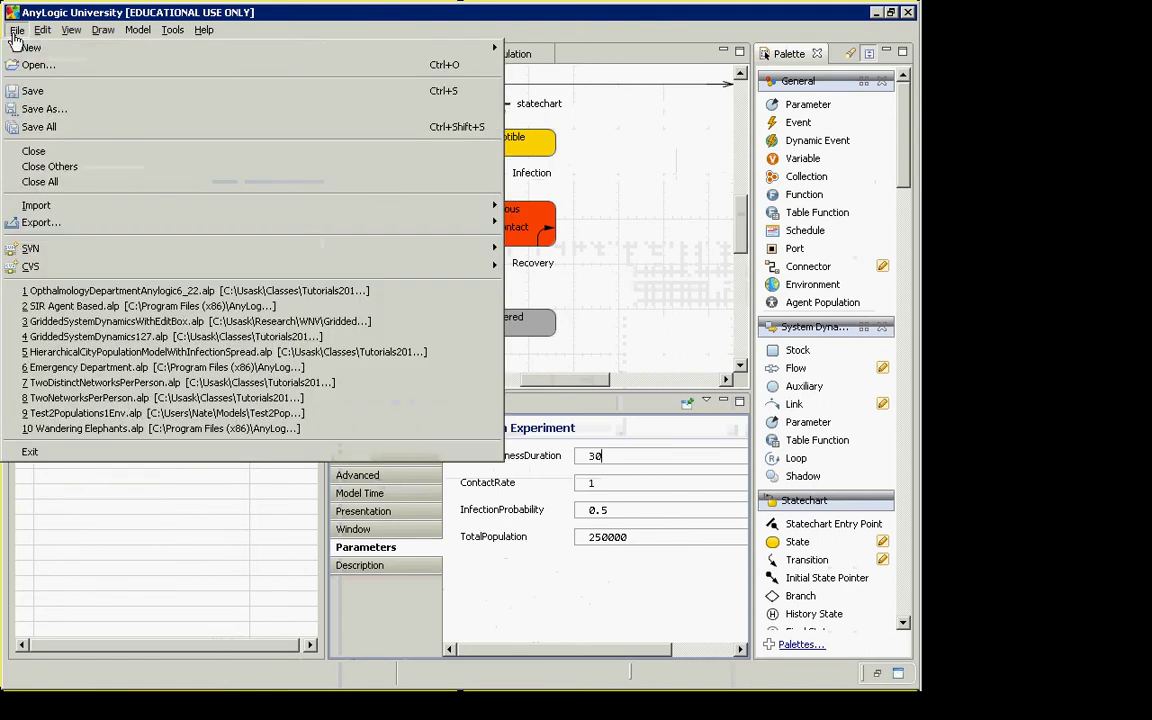
pyautogui.click(85, 123)
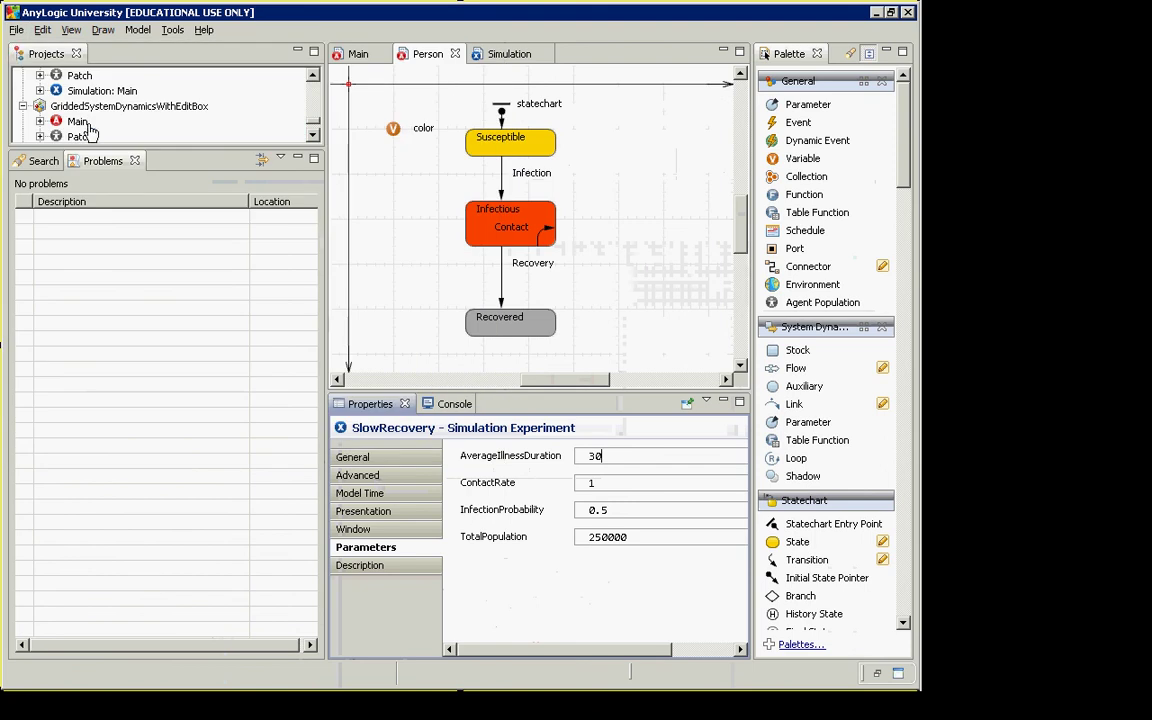
pyautogui.click(16, 30)
pyautogui.click(45, 165)
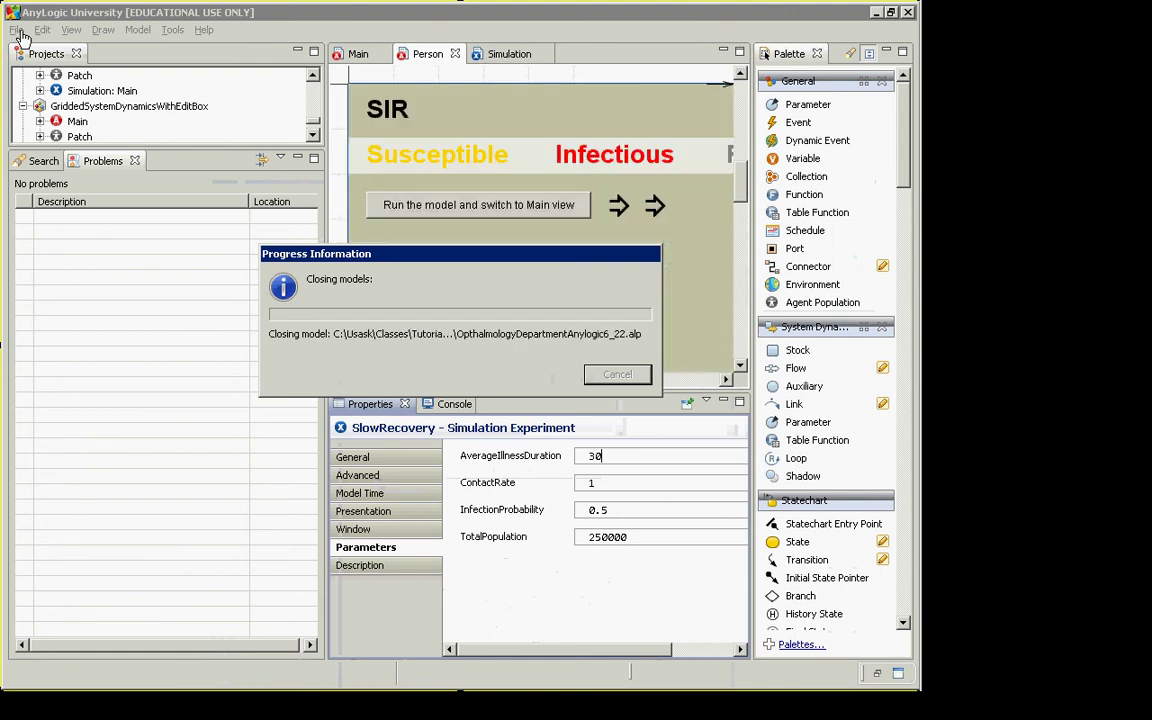
pyautogui.click(18, 30)
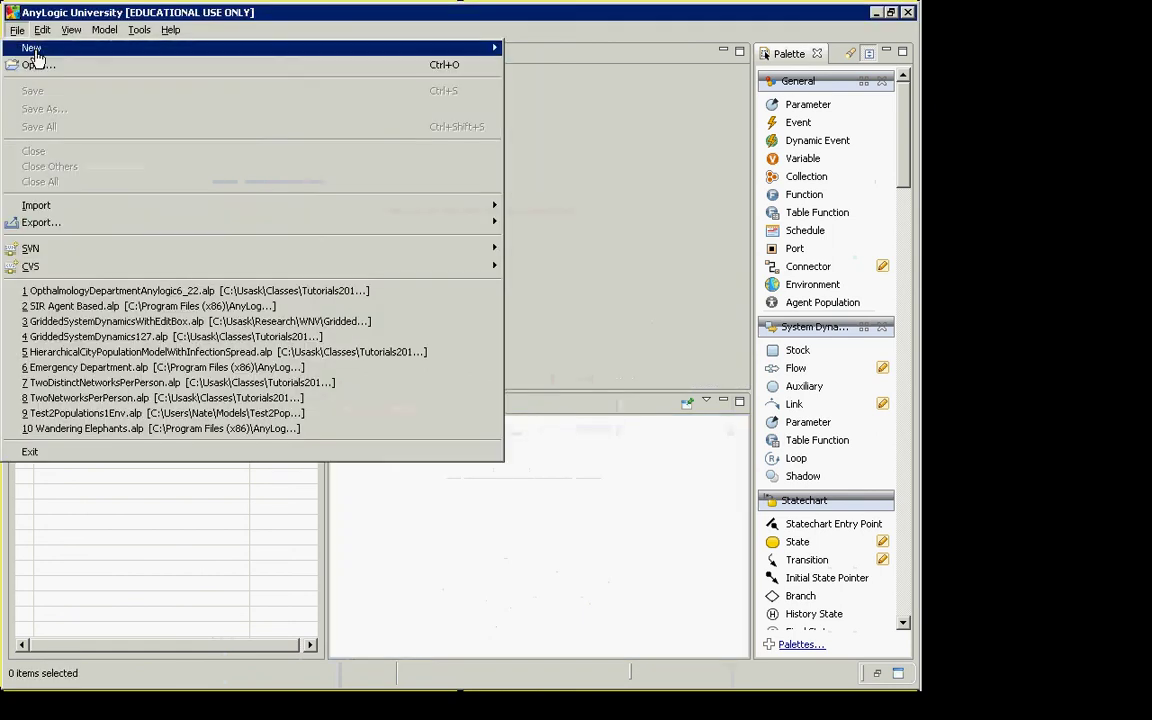
pyautogui.moveTo(35, 50)
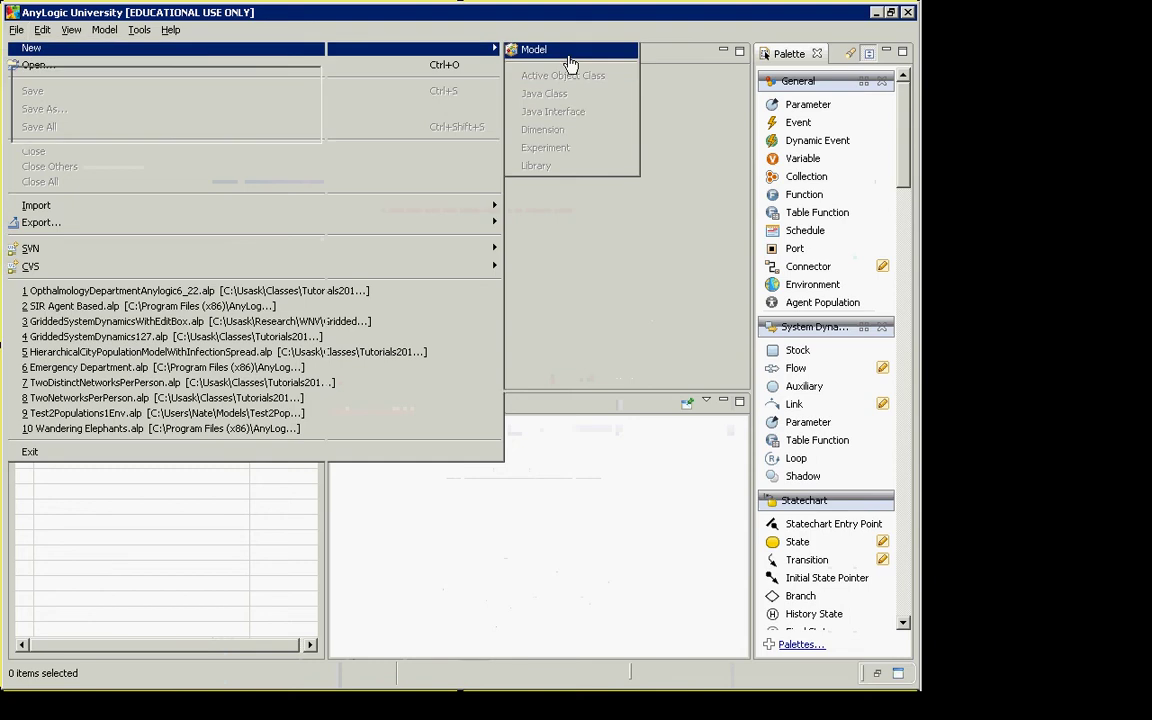
# - Check the CMPT-858 session window in Blackboard Collaborate and return to AnyLogic's New Model dialog
pyautogui.hotkey('alt', 'Tab')
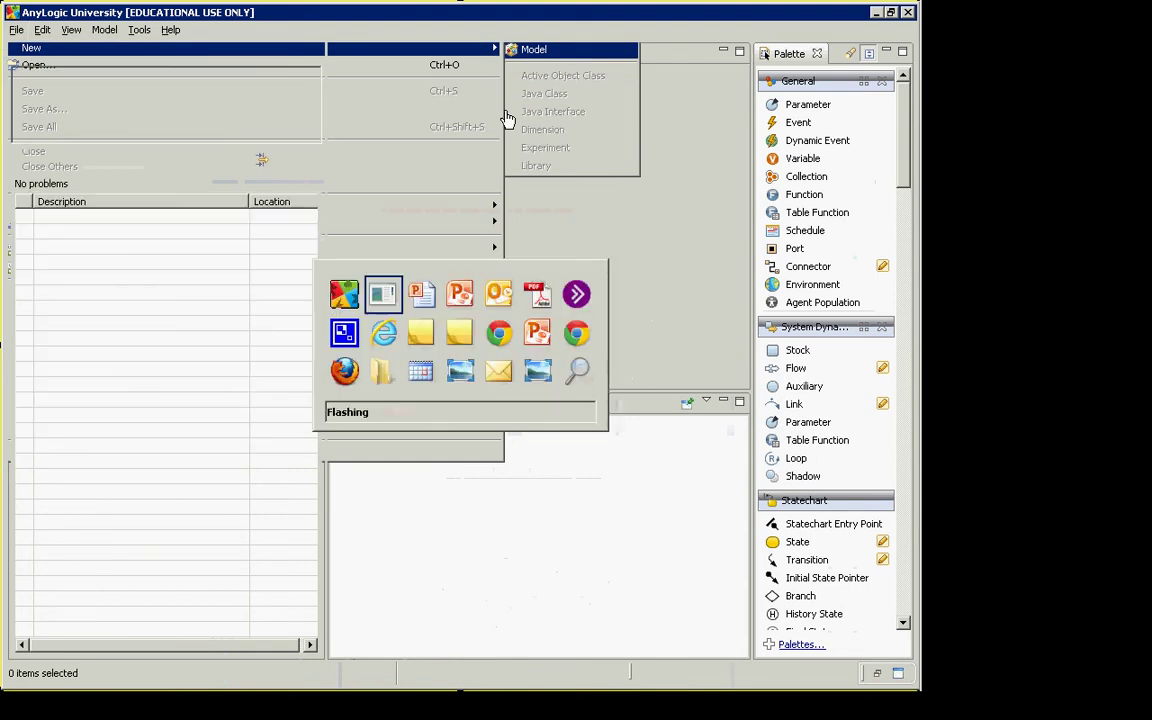
pyautogui.press('Tab')
pyautogui.press('Tab')
pyautogui.press('Tab')
pyautogui.press('Tab')
pyautogui.press('Tab')
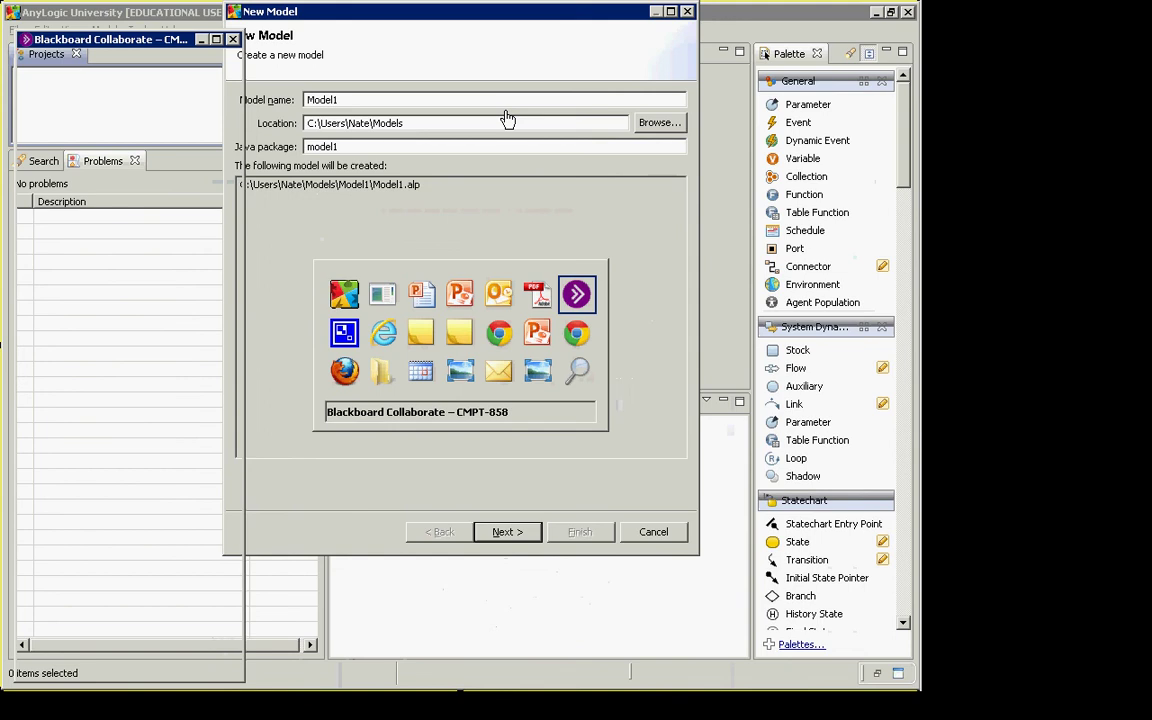
pyautogui.hotkey('alt', 'Tab')
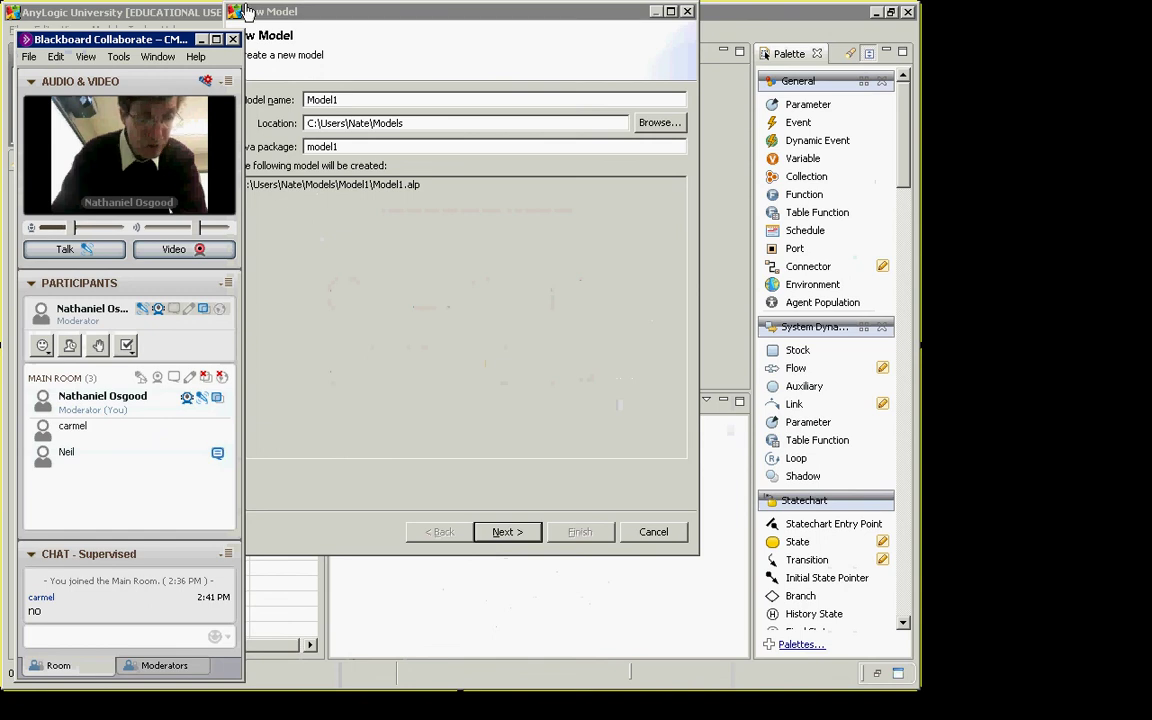
pyautogui.hotkey('alt', 'Tab')
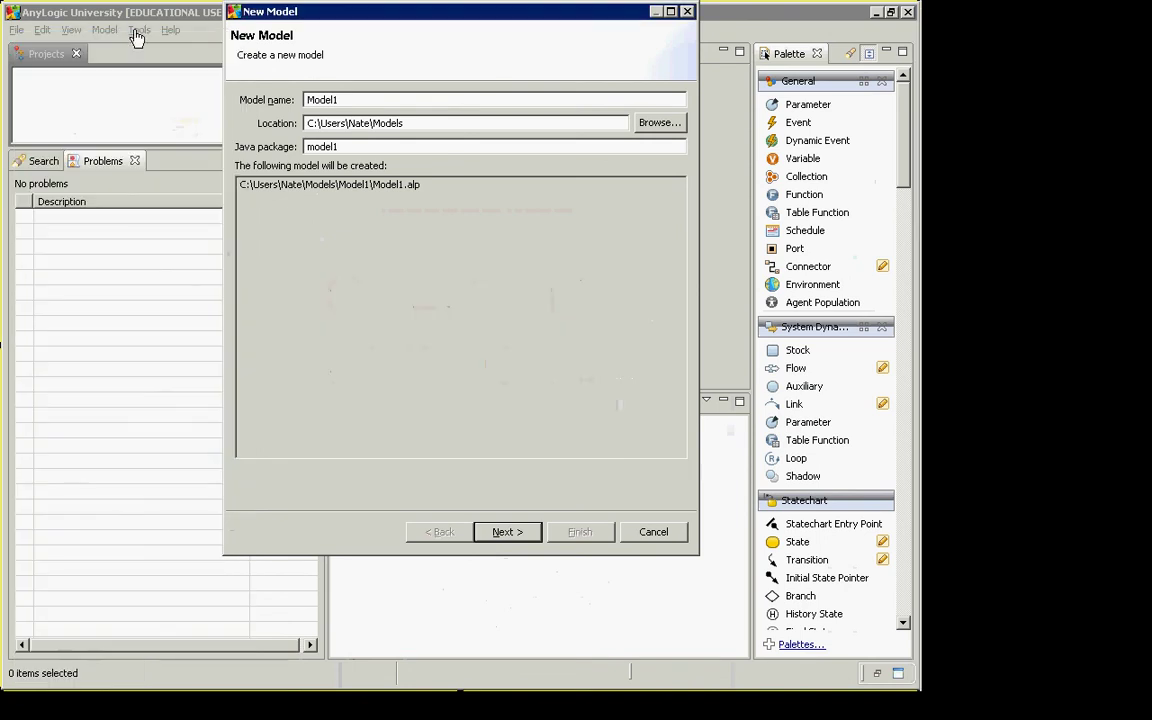
# - Switch to the PowerPoint slide show and advance to the "Filling in the Model Project Details" slide
pyautogui.hotkey('alt', 'Tab')
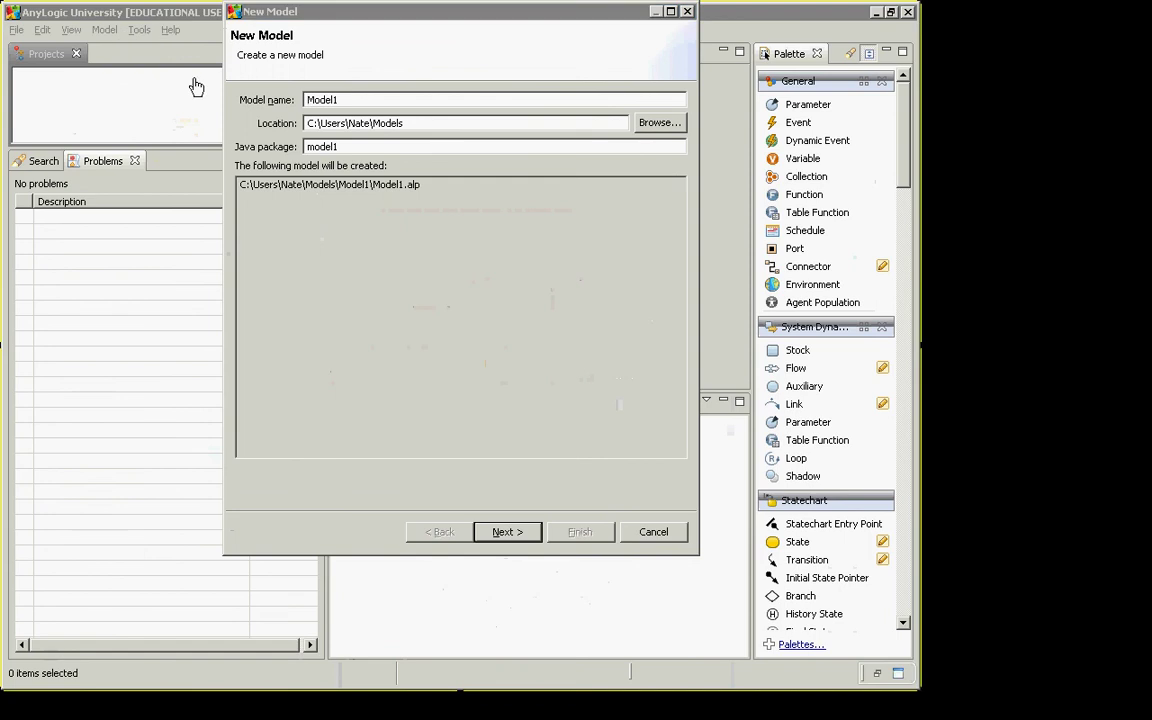
pyautogui.hotkey('alt', 'Tab')
pyautogui.hotkey('alt', 'Tab')
pyautogui.hotkey('alt', 'Tab')
pyautogui.hotkey('alt', 'Tab')
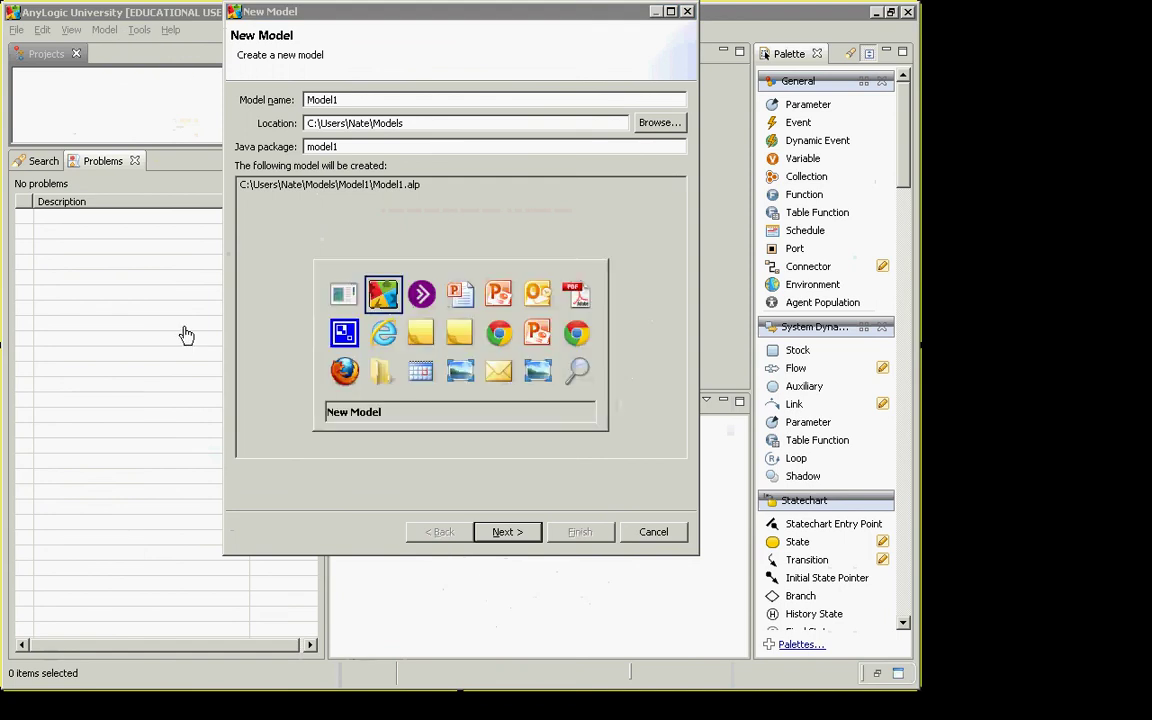
pyautogui.hotkey('shift', 'alt', 'Tab')
pyautogui.hotkey('shift', 'alt', 'Tab')
pyautogui.hotkey('shift', 'alt', 'Tab')
pyautogui.hotkey('shift', 'alt', 'Tab')
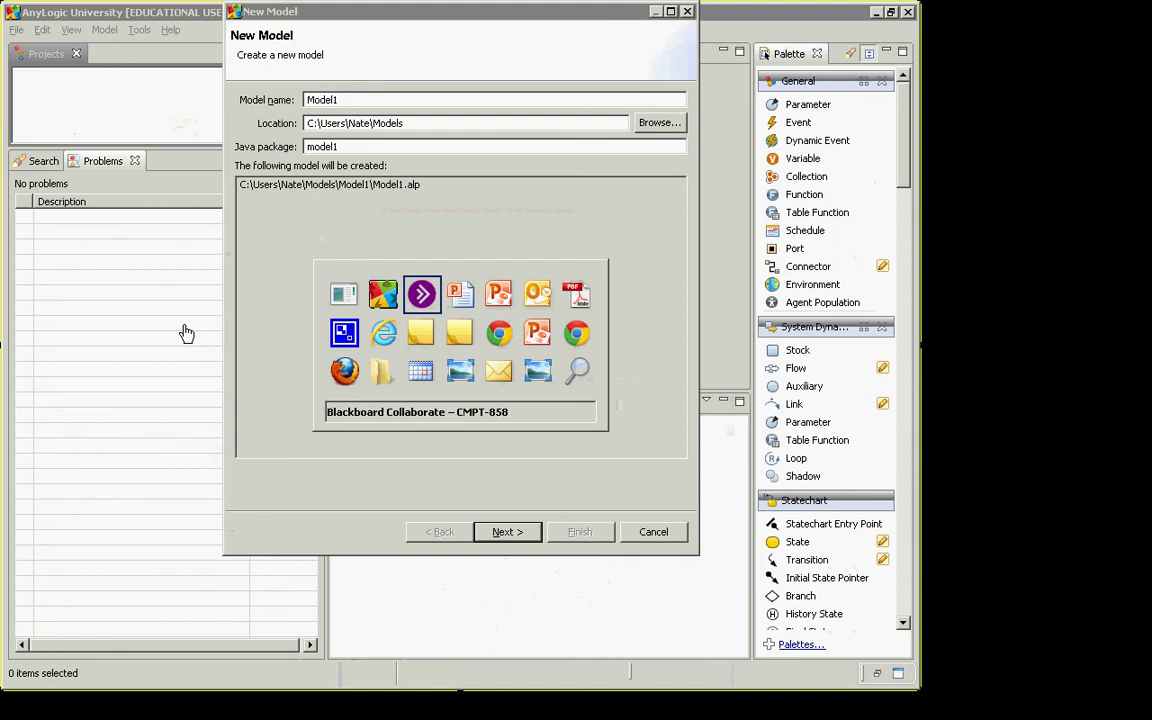
pyautogui.hotkey('alt', 'Tab')
pyautogui.hotkey('alt', 'Tab')
pyautogui.hotkey('alt', 'Tab')
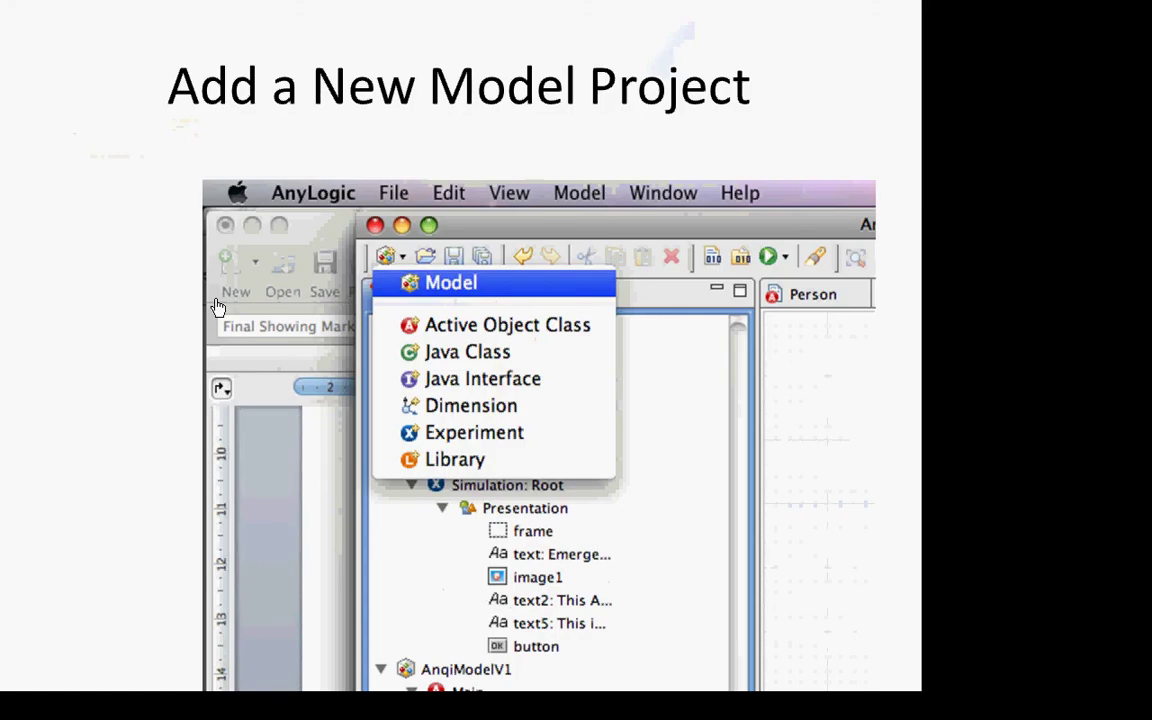
pyautogui.click(218, 306)
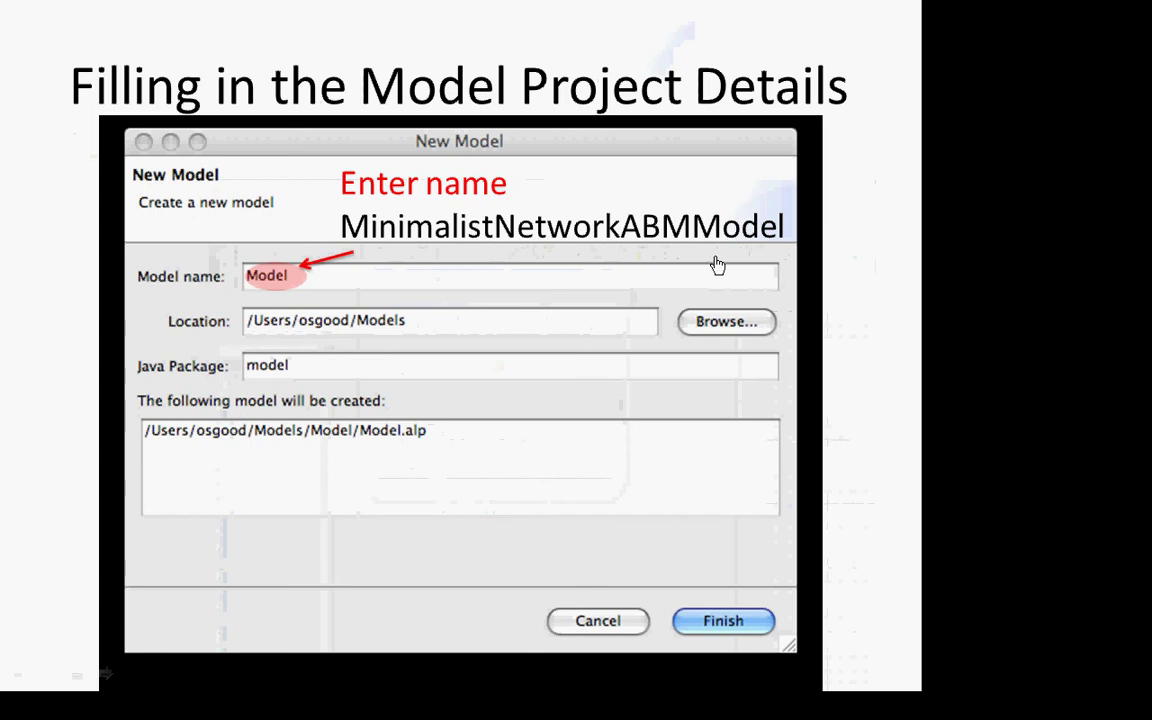
# - Switch to Blackboard Collaborate and stop the current application sharing
pyautogui.hotkey('alt', 'Tab')
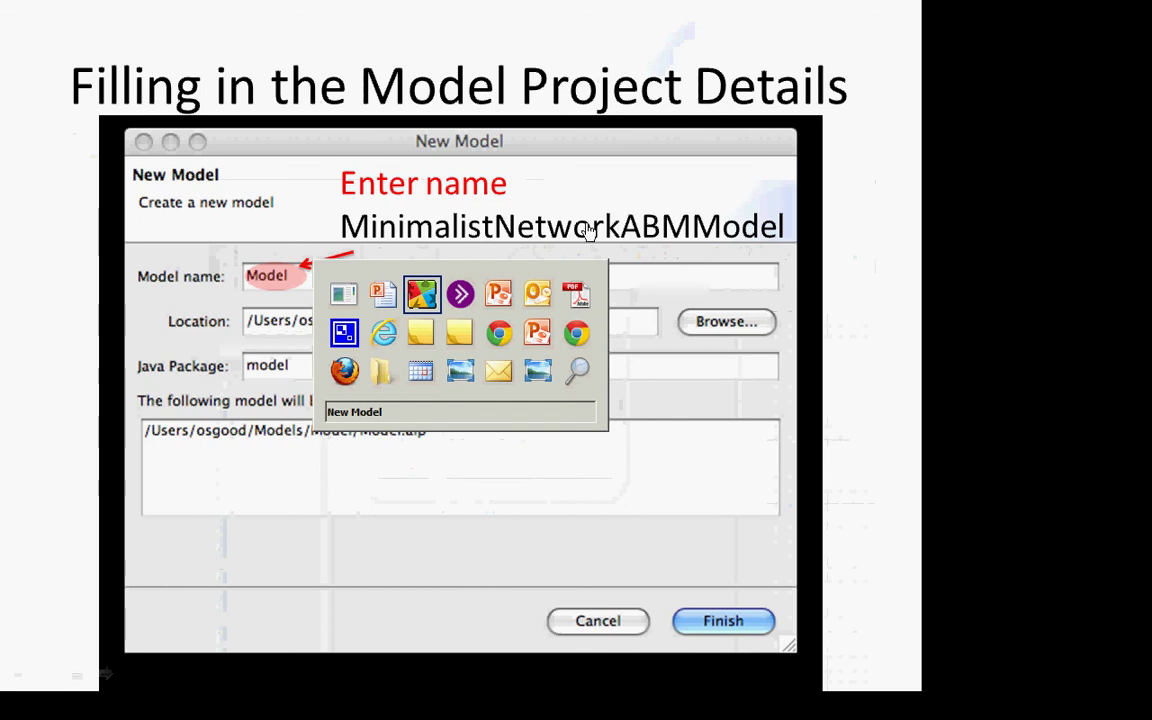
pyautogui.hotkey('alt', 'Tab')
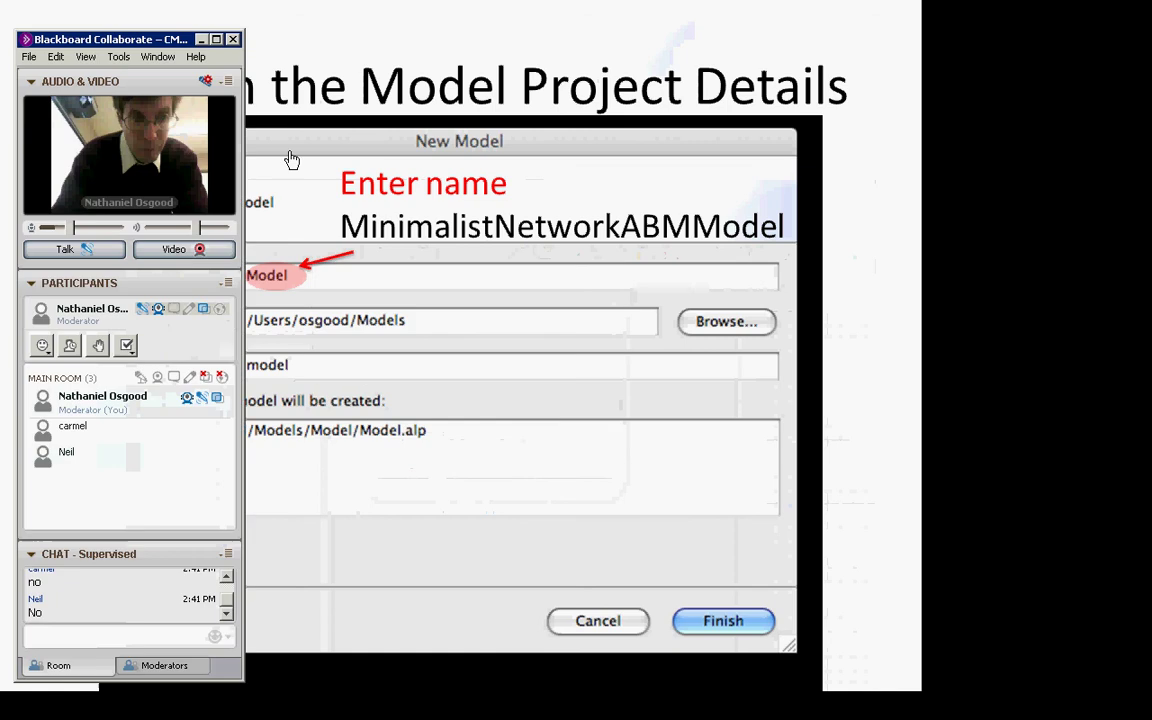
pyautogui.click(118, 56)
pyautogui.moveTo(160, 77)
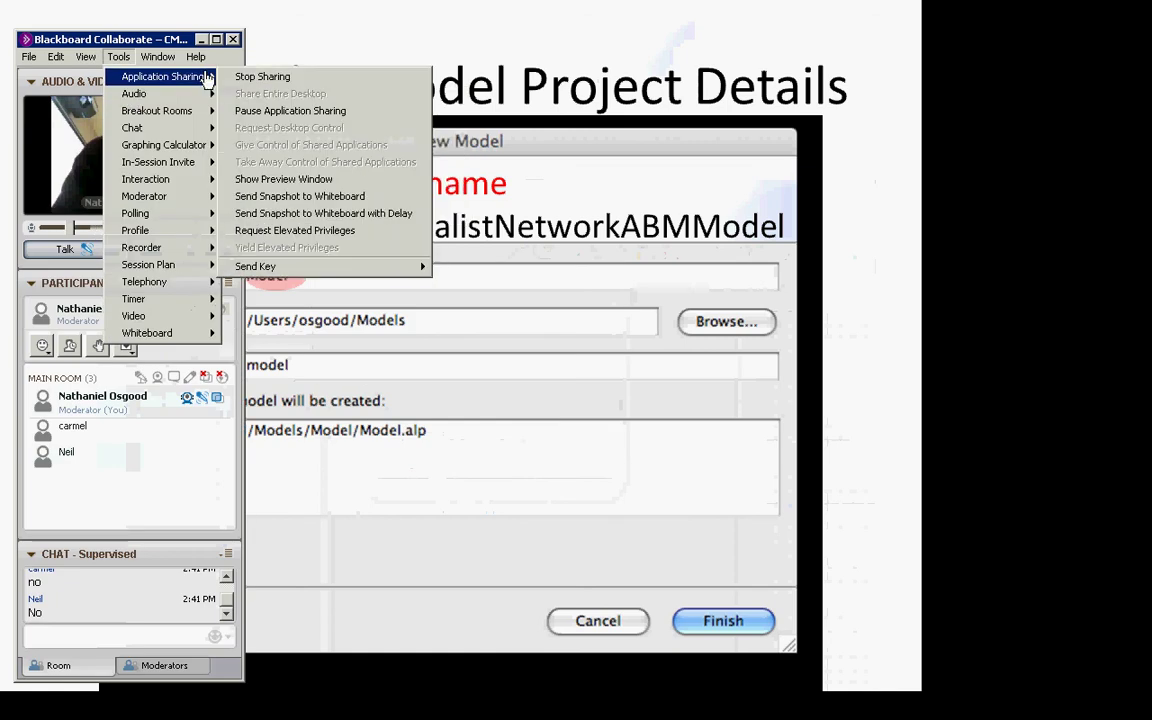
pyautogui.click(287, 80)
# - Start a new application sharing of AnyLogic.exe, accepting the elevated privileges and hosting notices
pyautogui.click(118, 56)
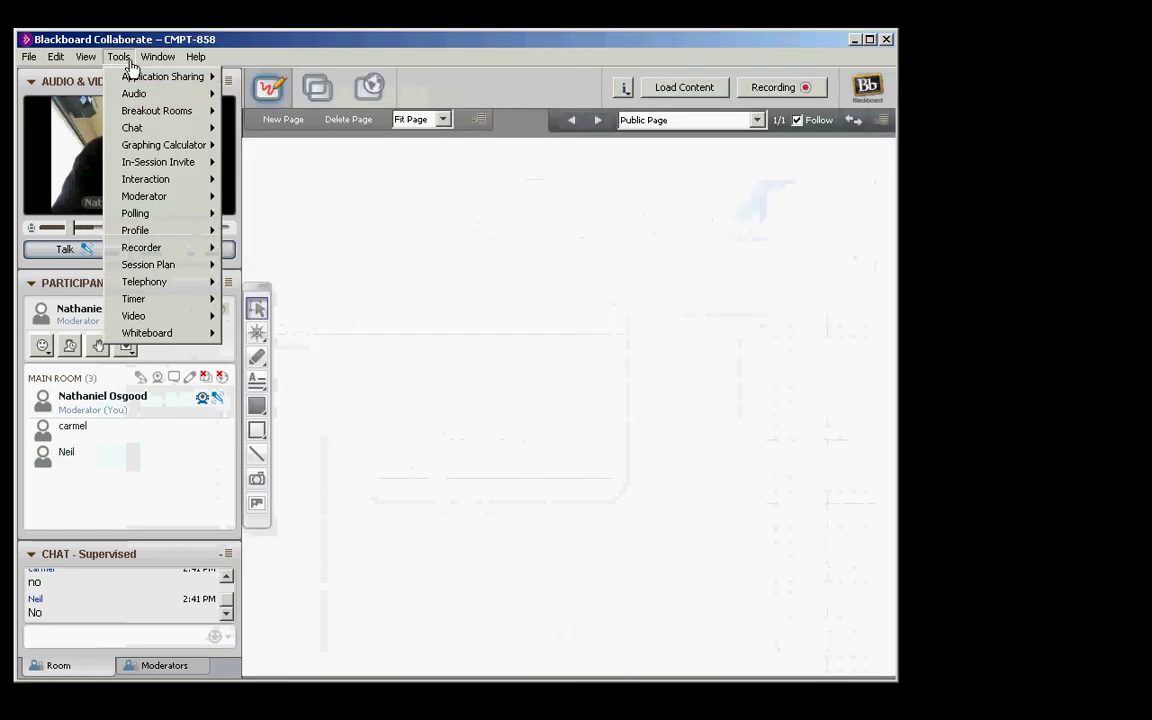
pyautogui.moveTo(160, 77)
pyautogui.click(265, 77)
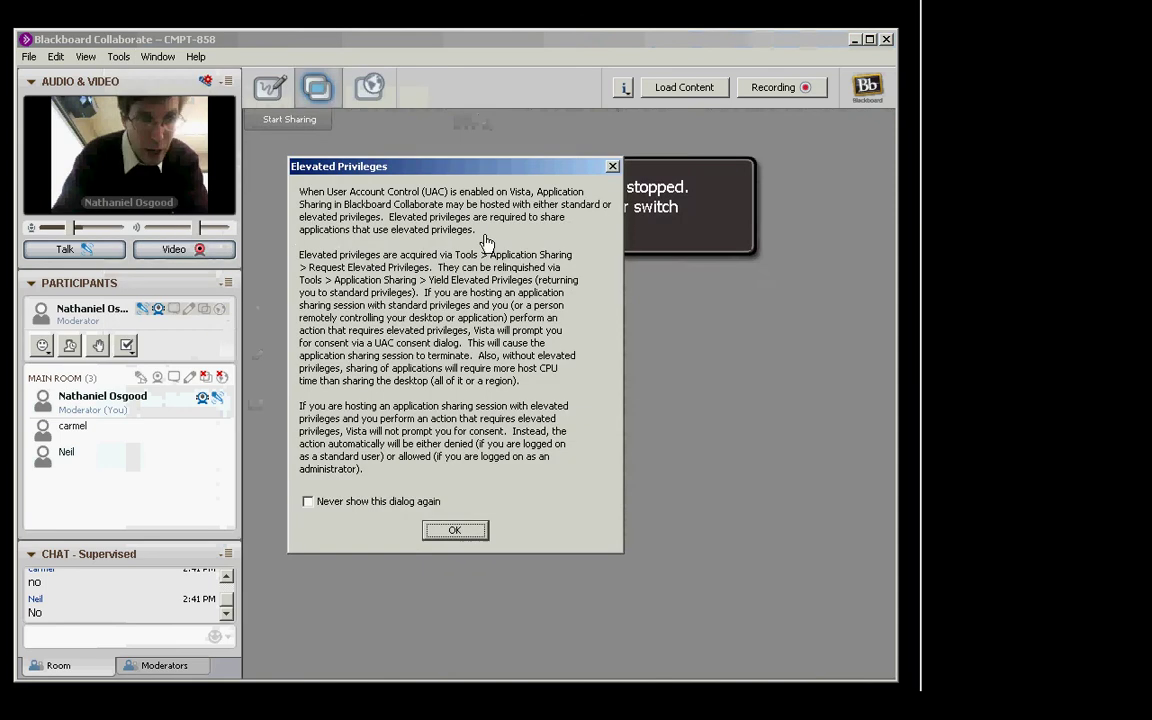
pyautogui.click(474, 530)
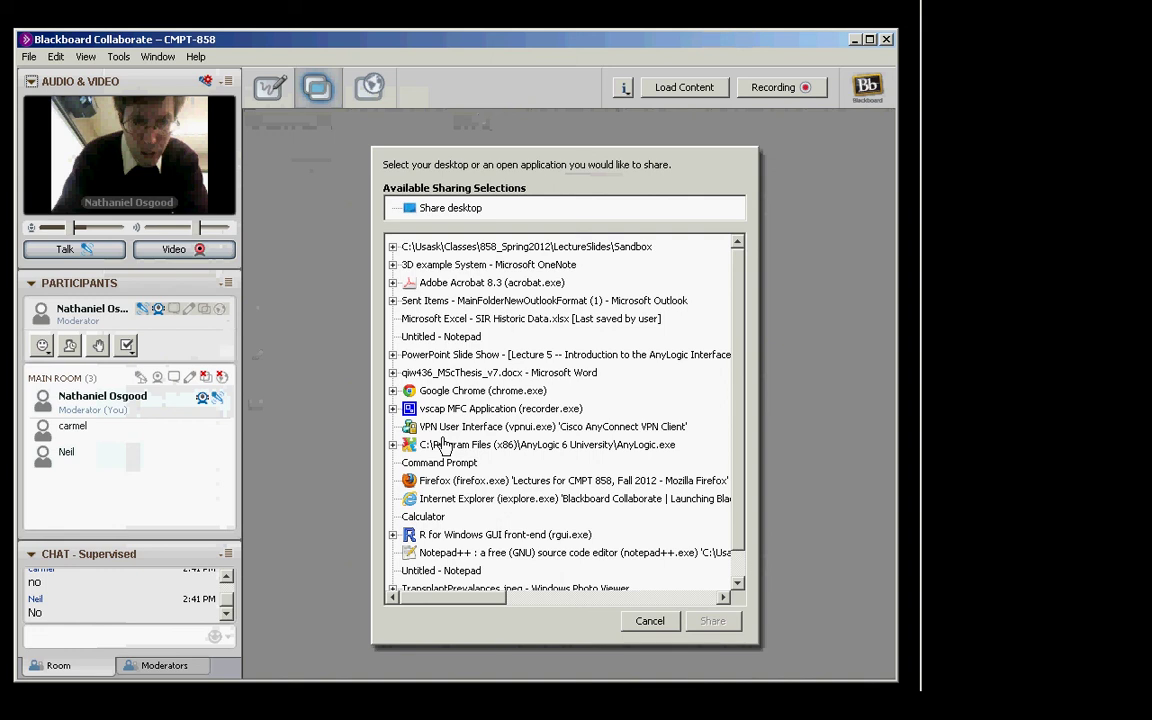
pyautogui.click(443, 446)
pyautogui.click(710, 621)
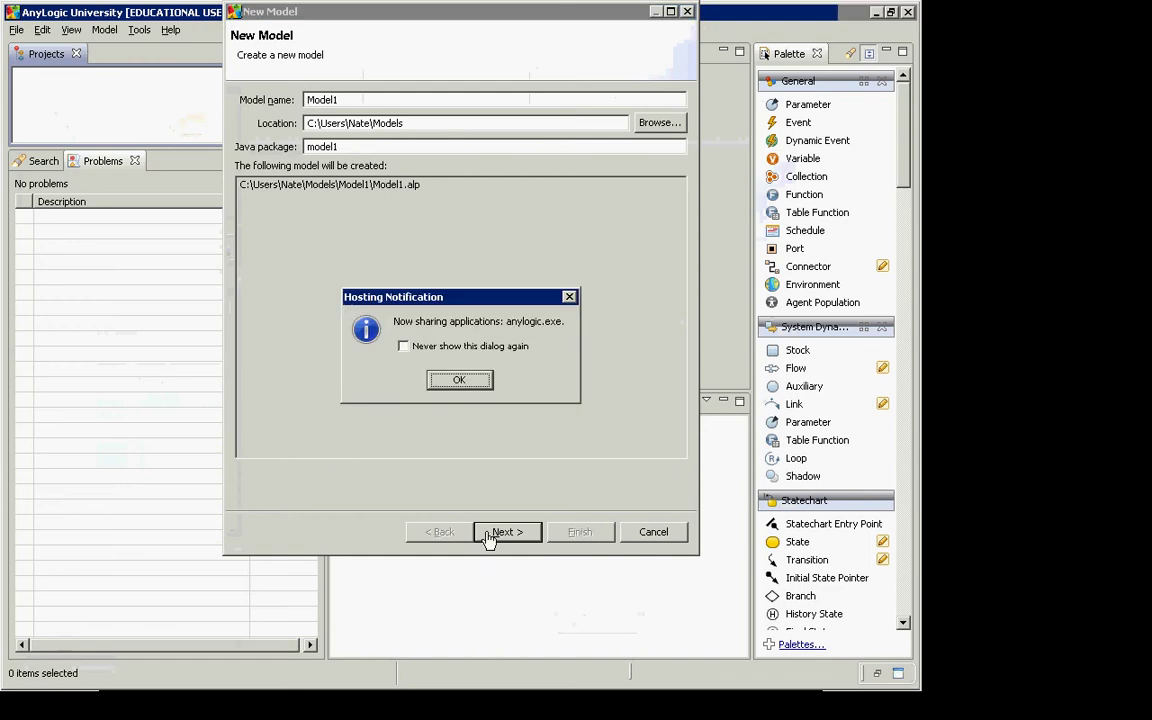
pyautogui.click(462, 381)
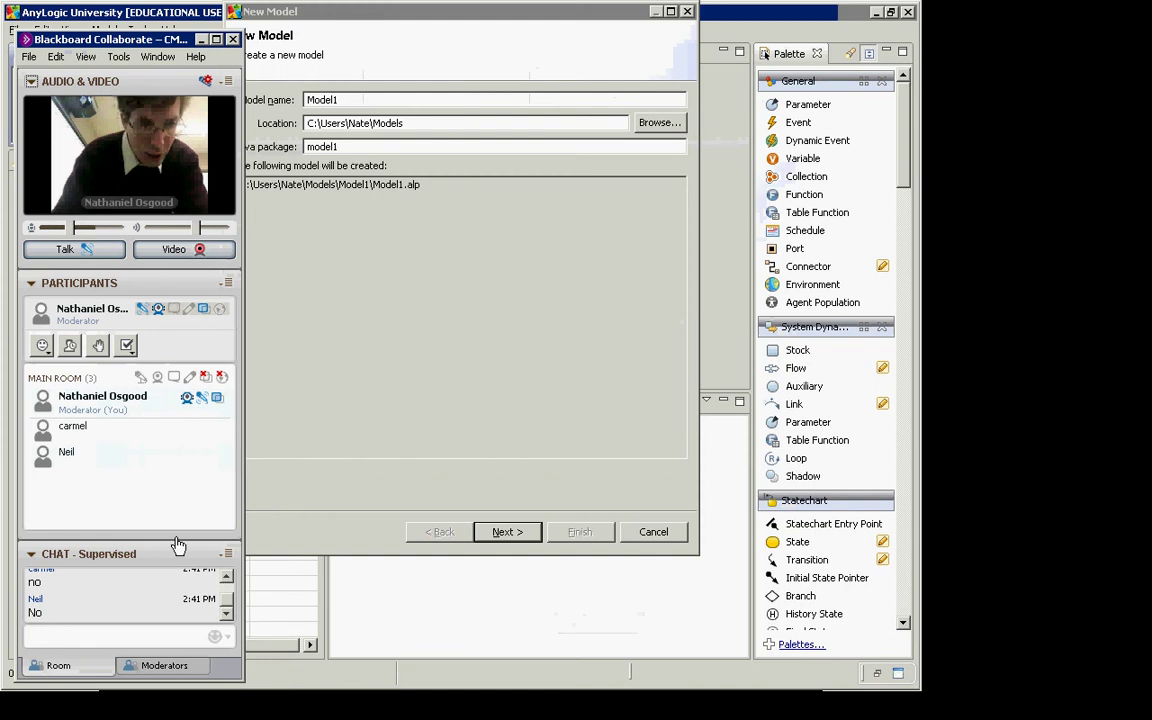
# - Return to AnyLogic's New Model dialog, name the model MinimalistNetworkABMModel3 and create it from scratch with a blank canvas
pyautogui.click(135, 640)
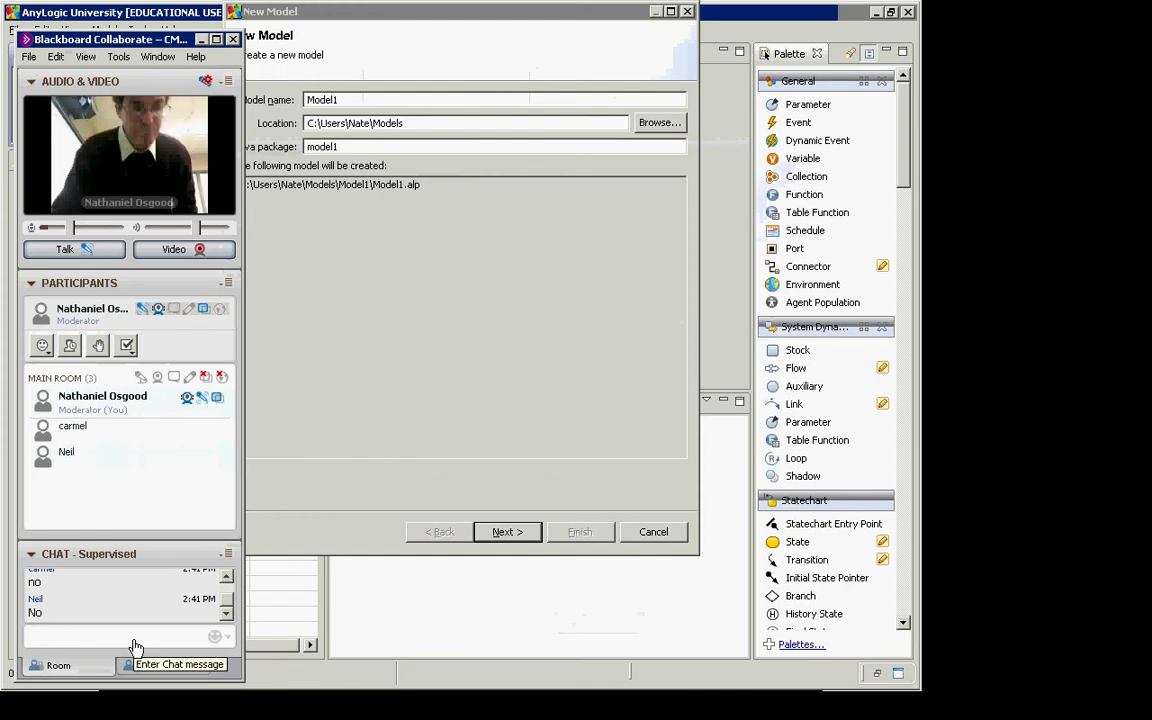
pyautogui.click(343, 474)
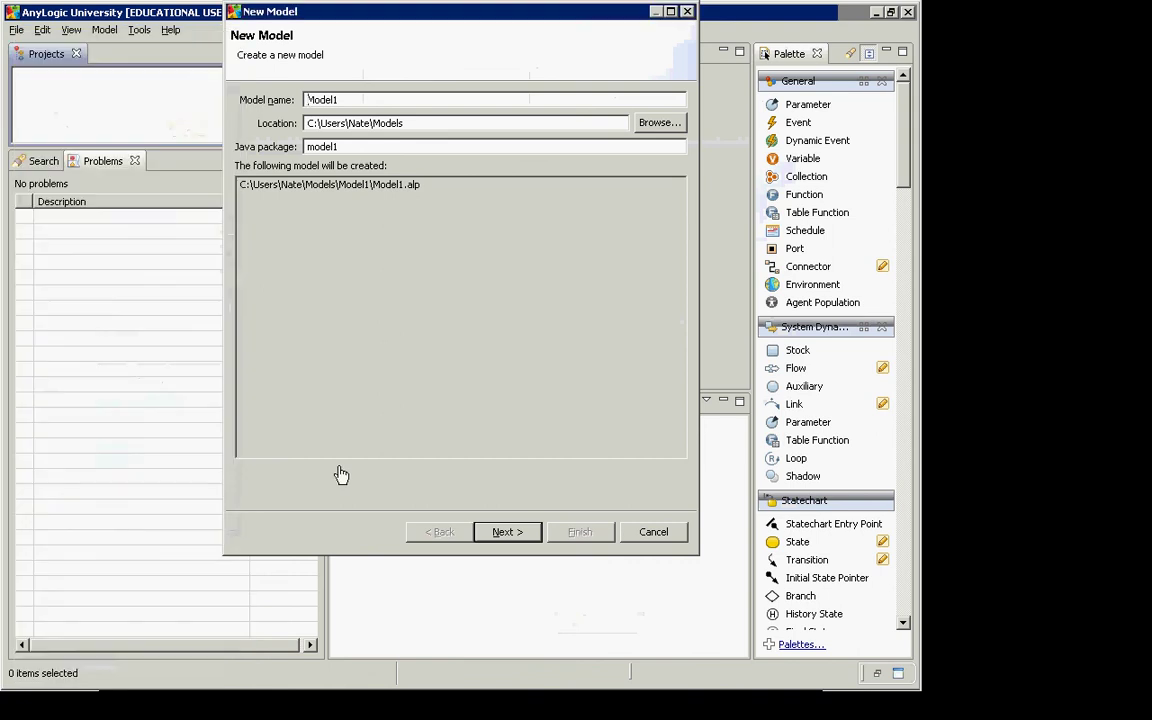
pyautogui.hotkey('ctrl', 'a')
pyautogui.write('Mini')
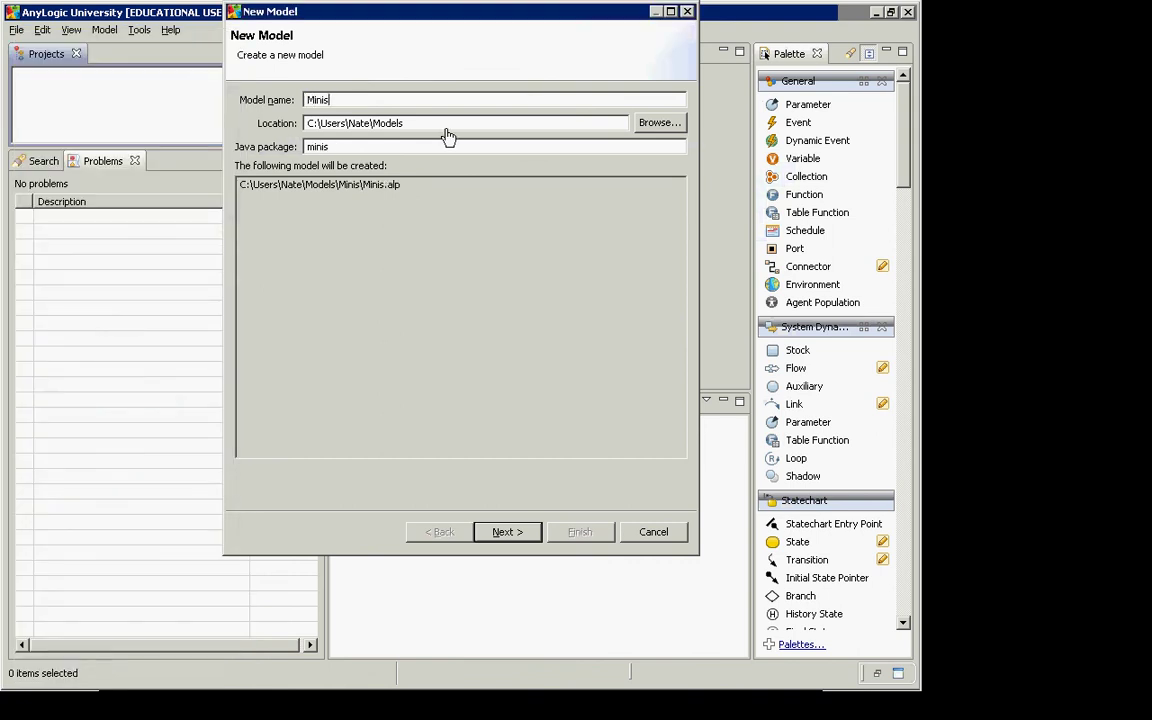
pyautogui.write('malistNe')
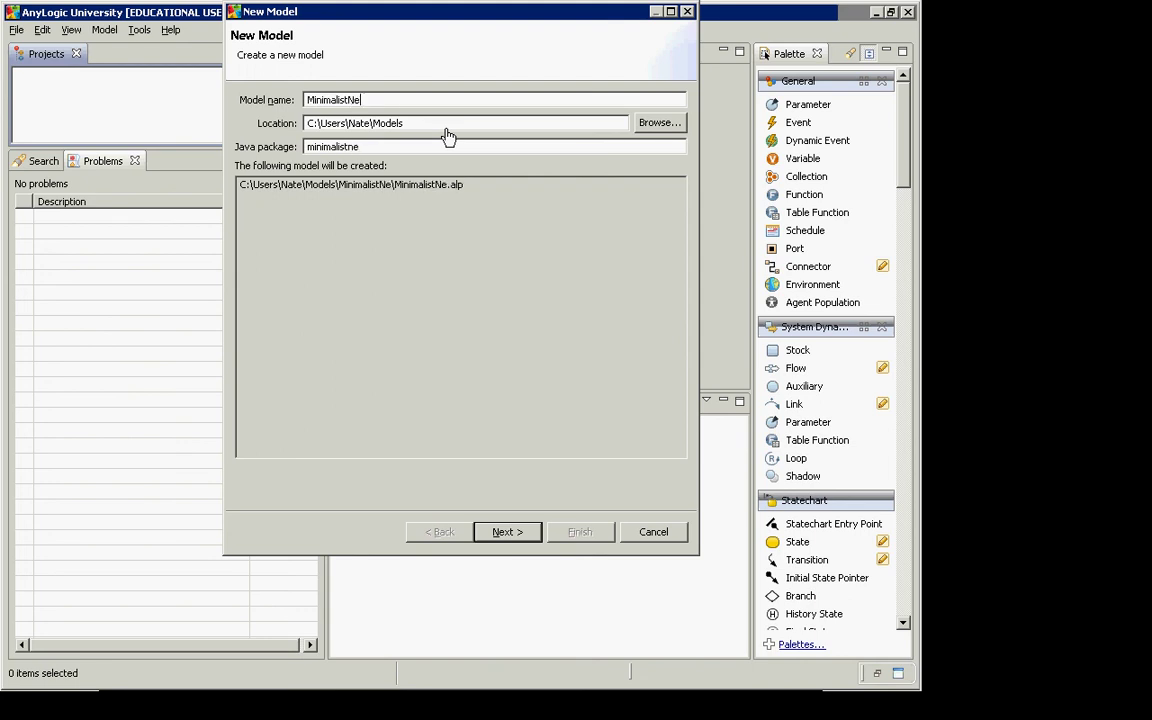
pyautogui.write('tworkABMModel')
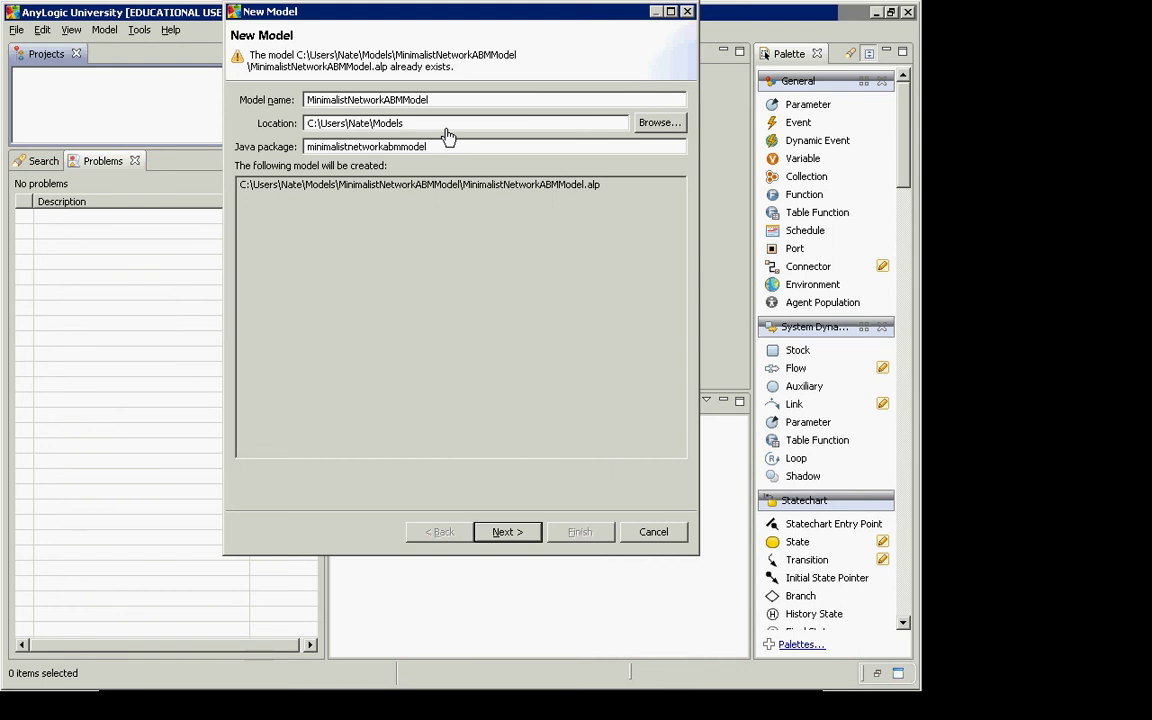
pyautogui.write('2')
pyautogui.press('BackSpace')
pyautogui.write('3')
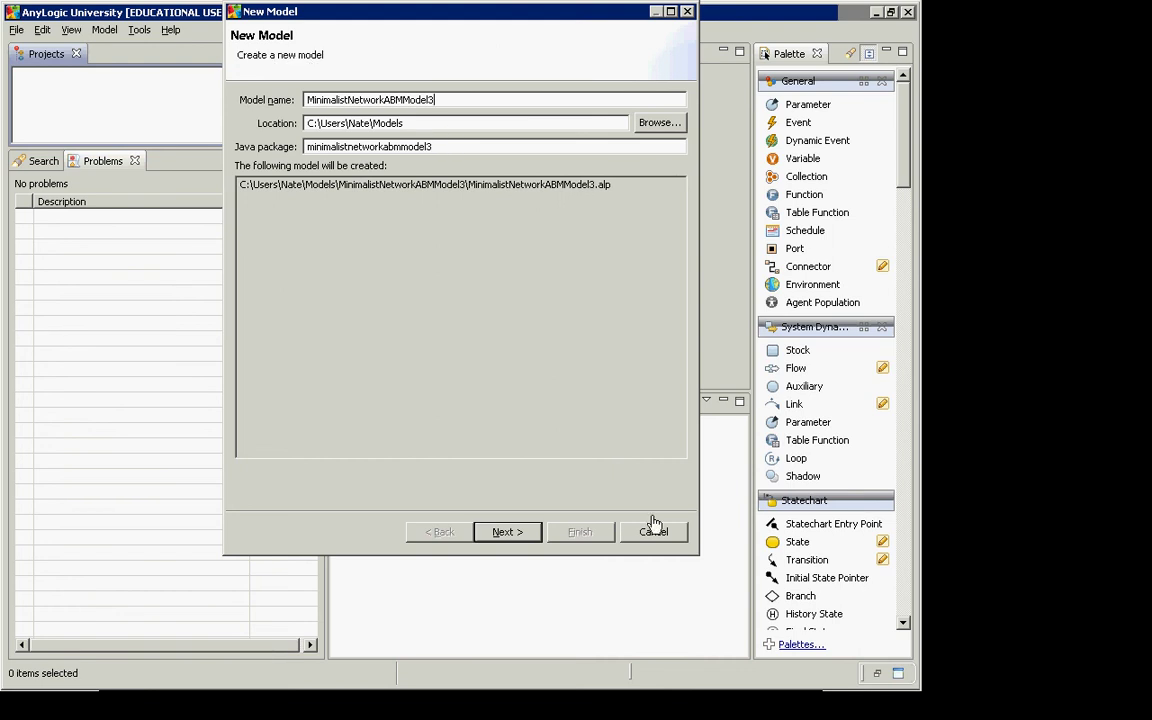
pyautogui.click(507, 531)
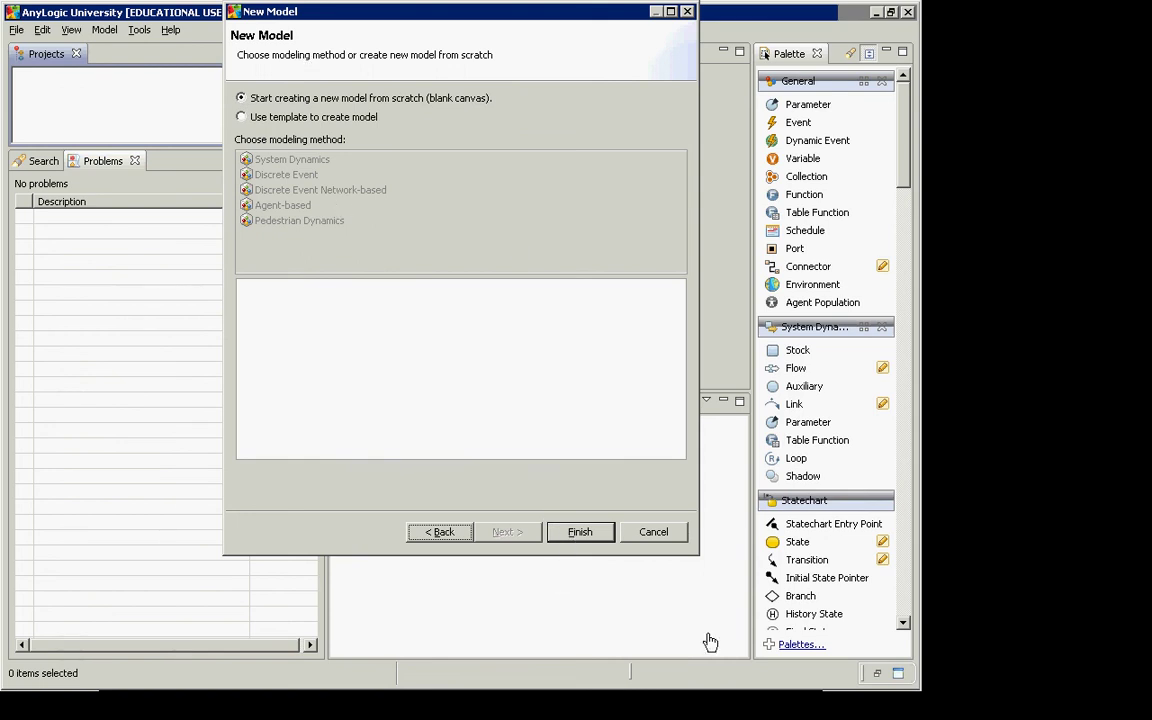
pyautogui.click(580, 533)
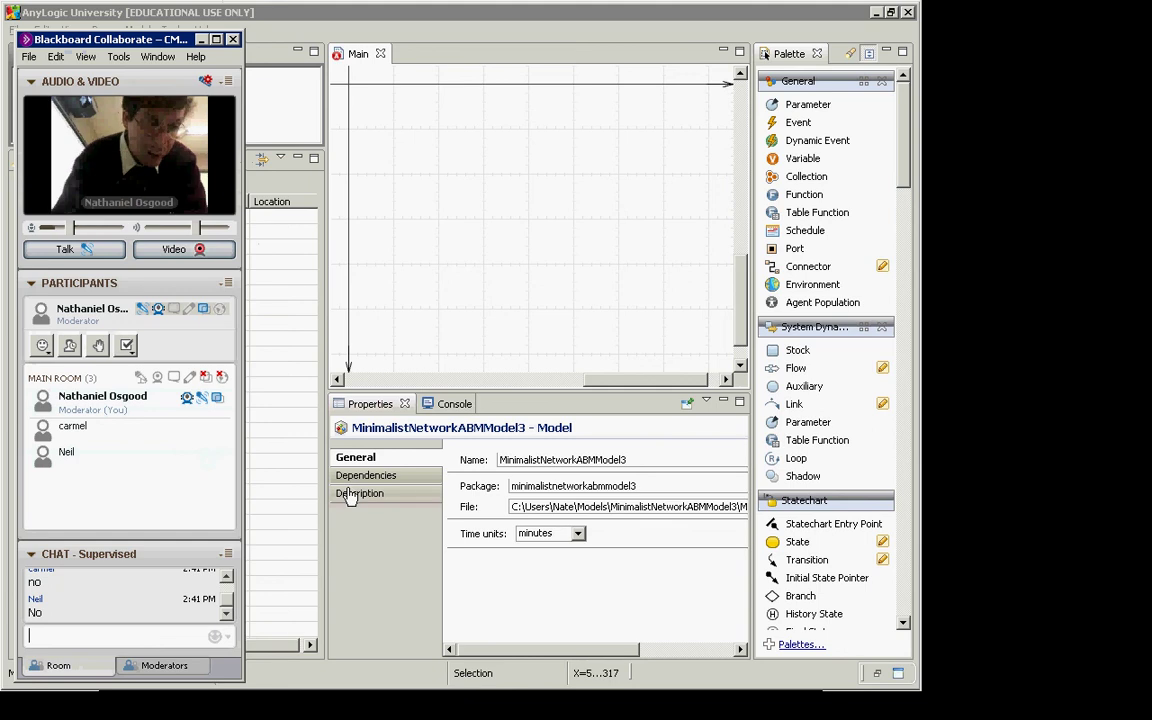
# - Switch between AnyLogic and Blackboard Collaborate to check the participants' chat replies about the shared view
pyautogui.click(418, 352)
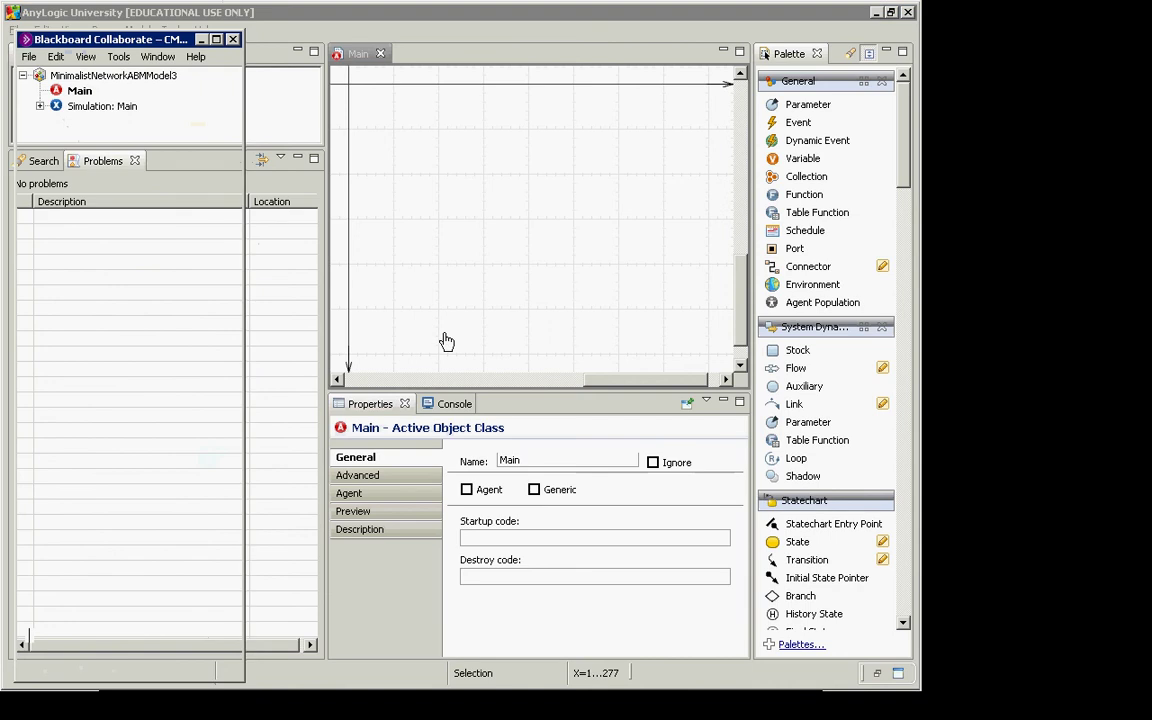
pyautogui.click(178, 334)
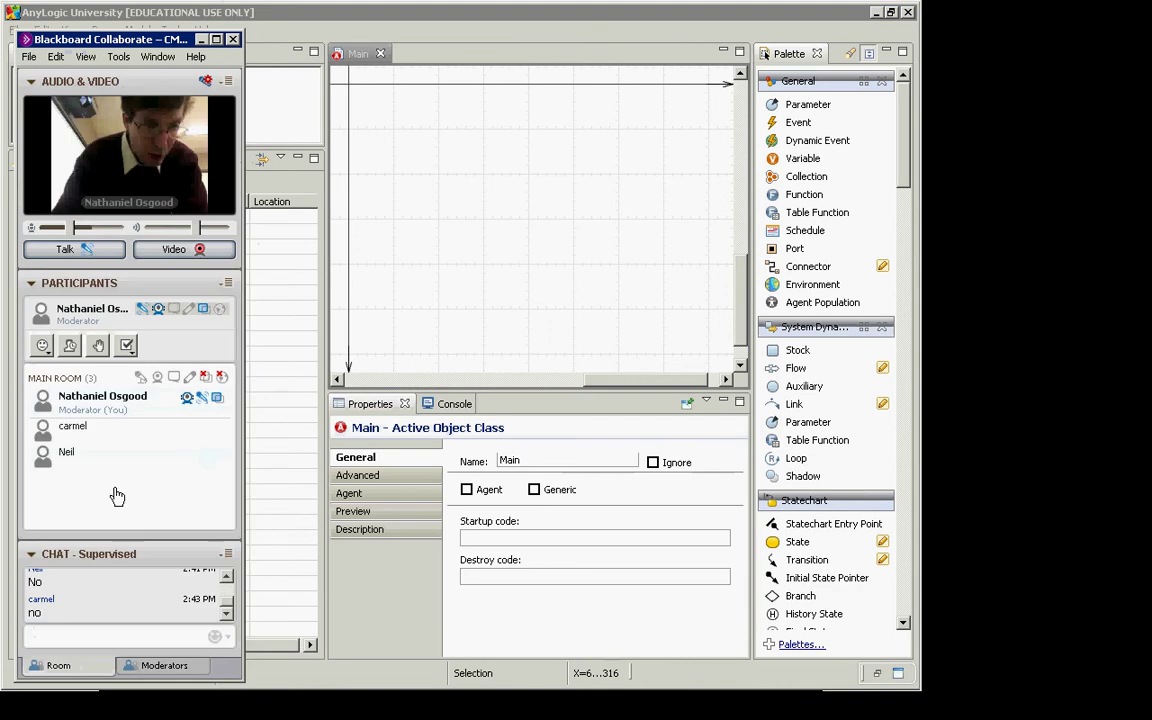
pyautogui.click(118, 56)
pyautogui.moveTo(155, 77)
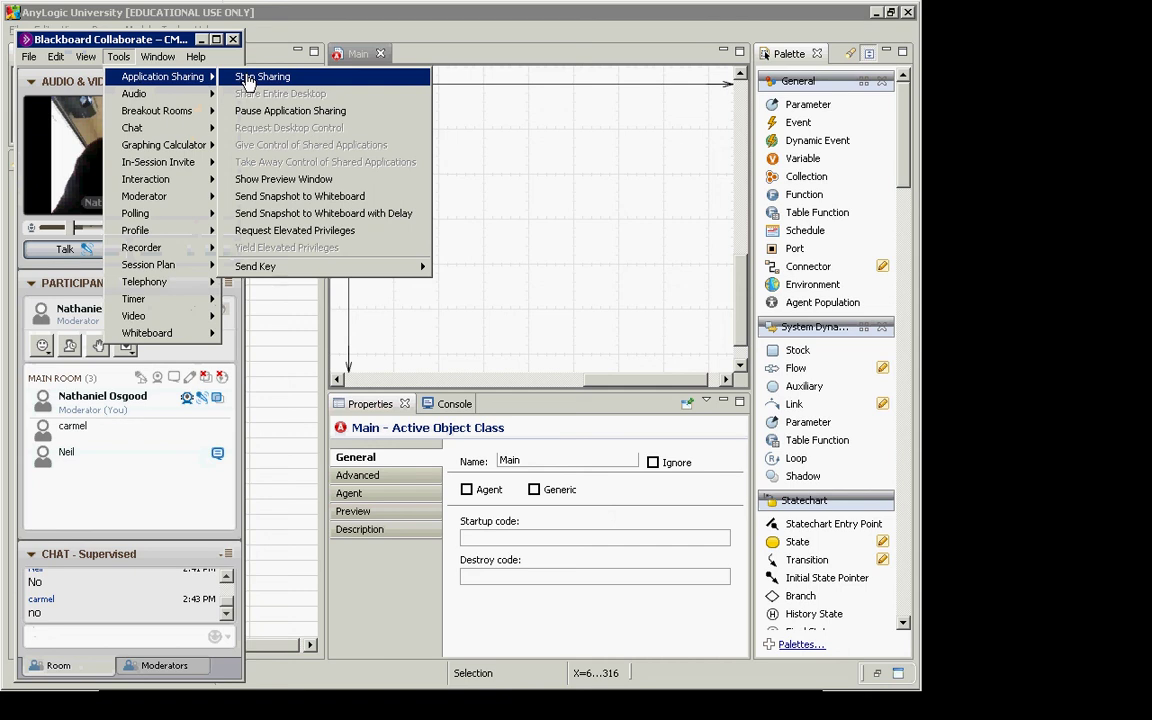
pyautogui.click(325, 10)
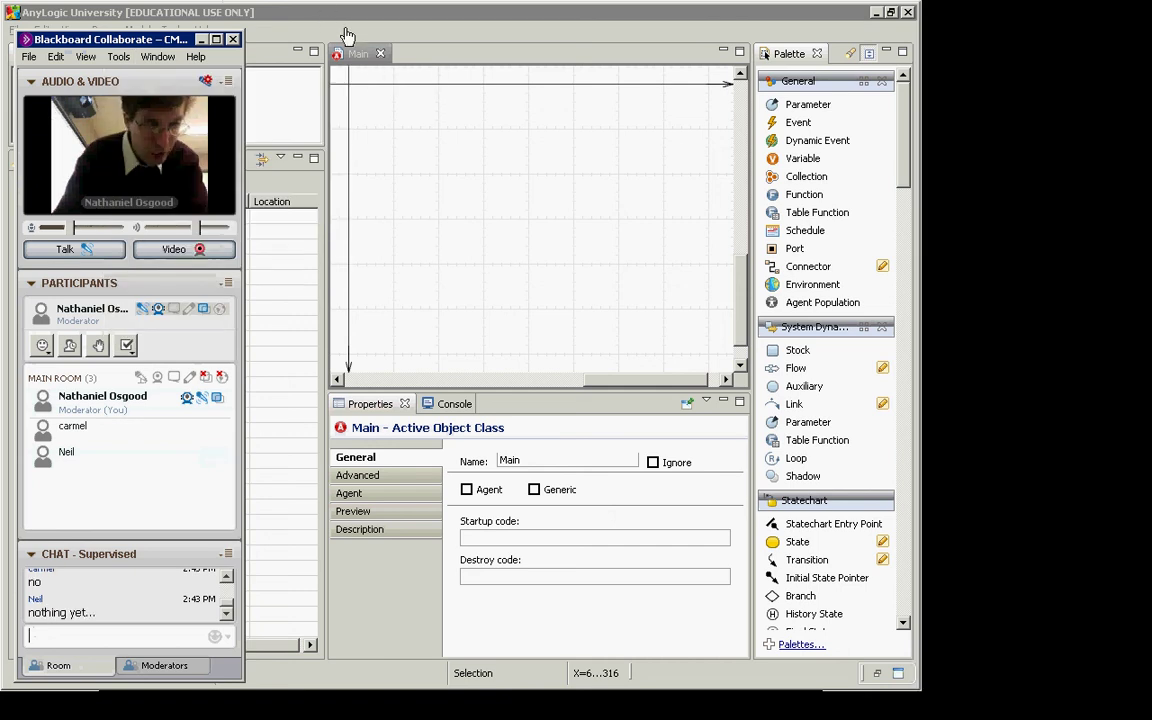
pyautogui.click(380, 25)
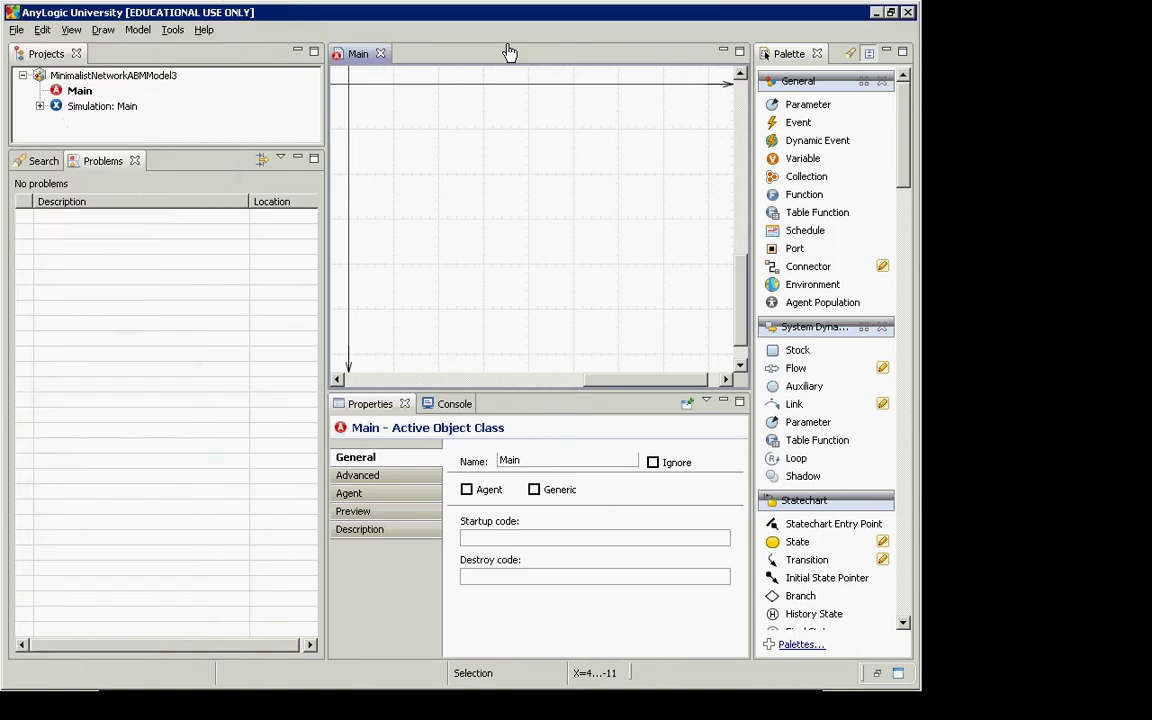
pyautogui.hotkey('alt', 'Tab')
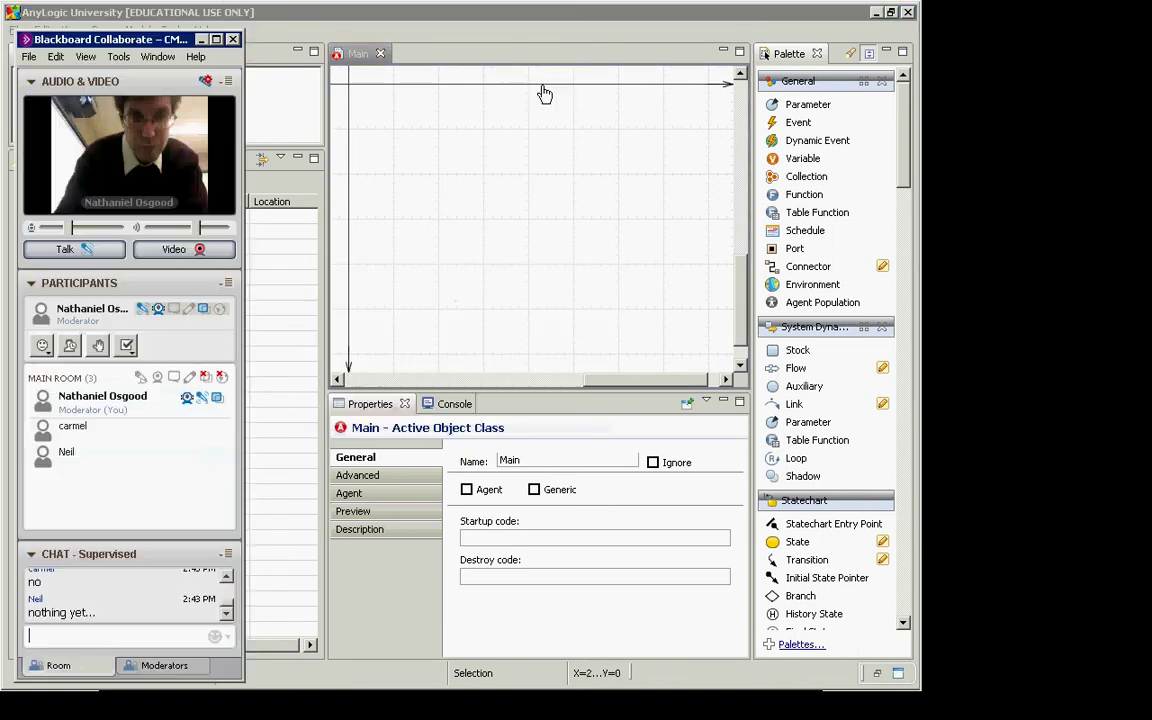
pyautogui.click(398, 18)
# - Stop the current application sharing in Blackboard Collaborate
pyautogui.click(125, 45)
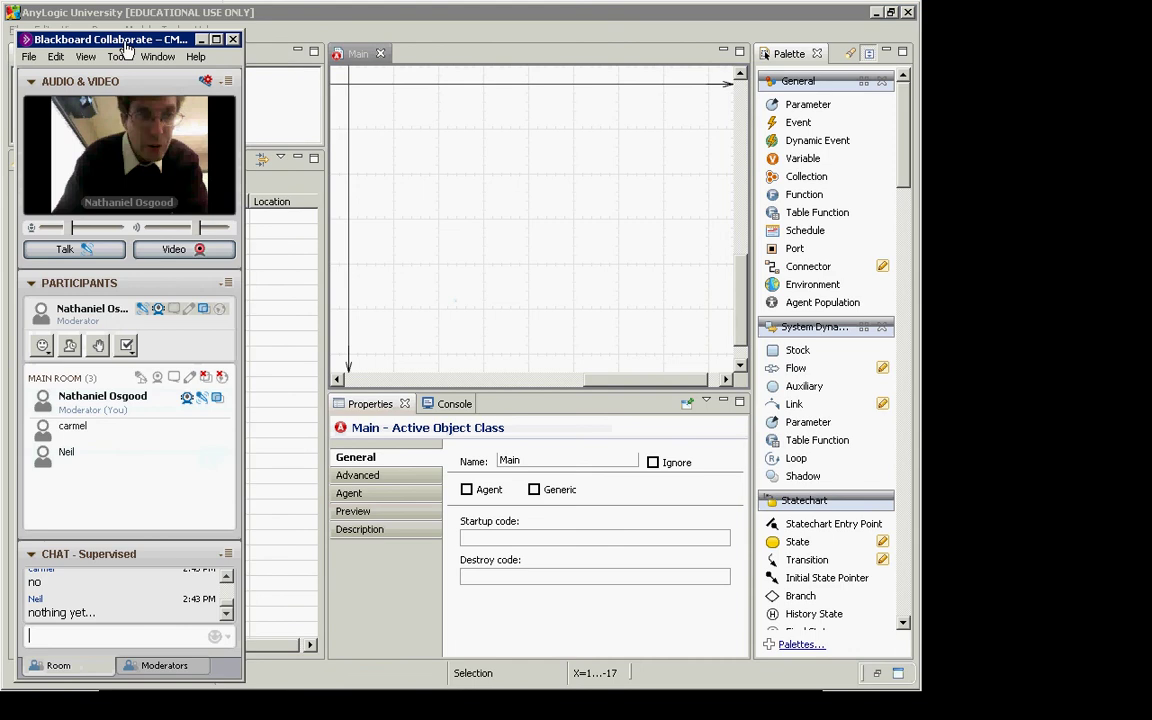
pyautogui.click(119, 56)
pyautogui.moveTo(170, 74)
pyautogui.click(260, 77)
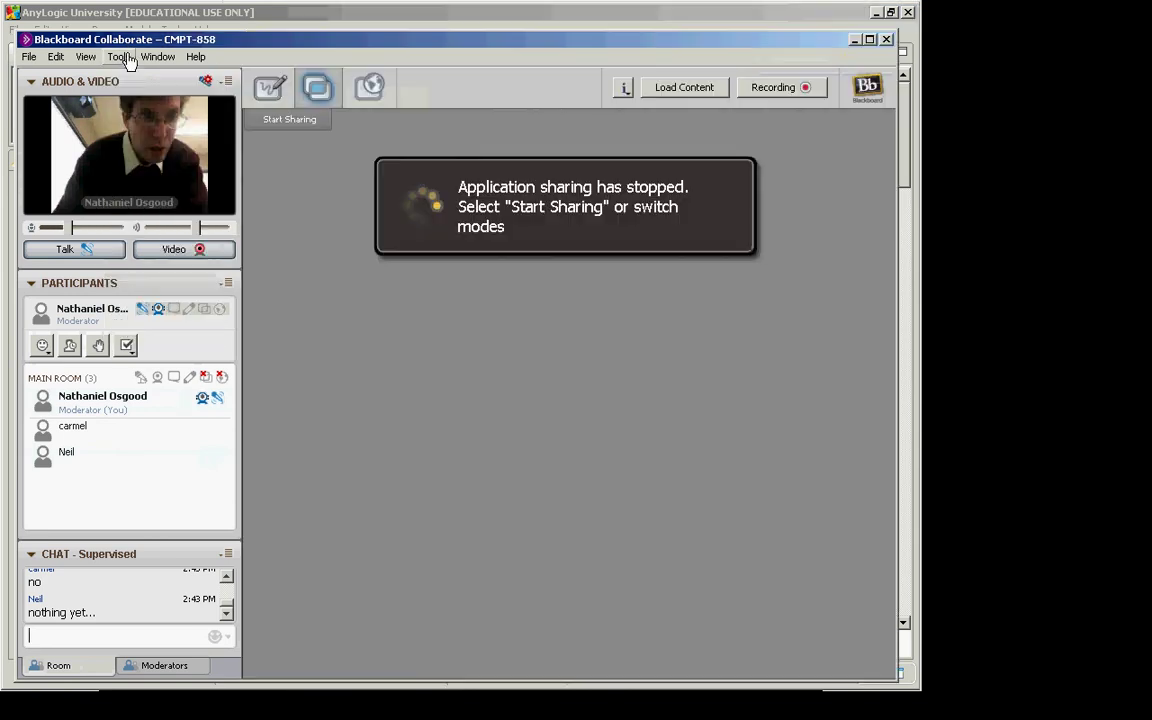
# - Start sharing AnyLogic.exe again from the available applications, accepting the elevated privileges and hosting notices
pyautogui.click(119, 56)
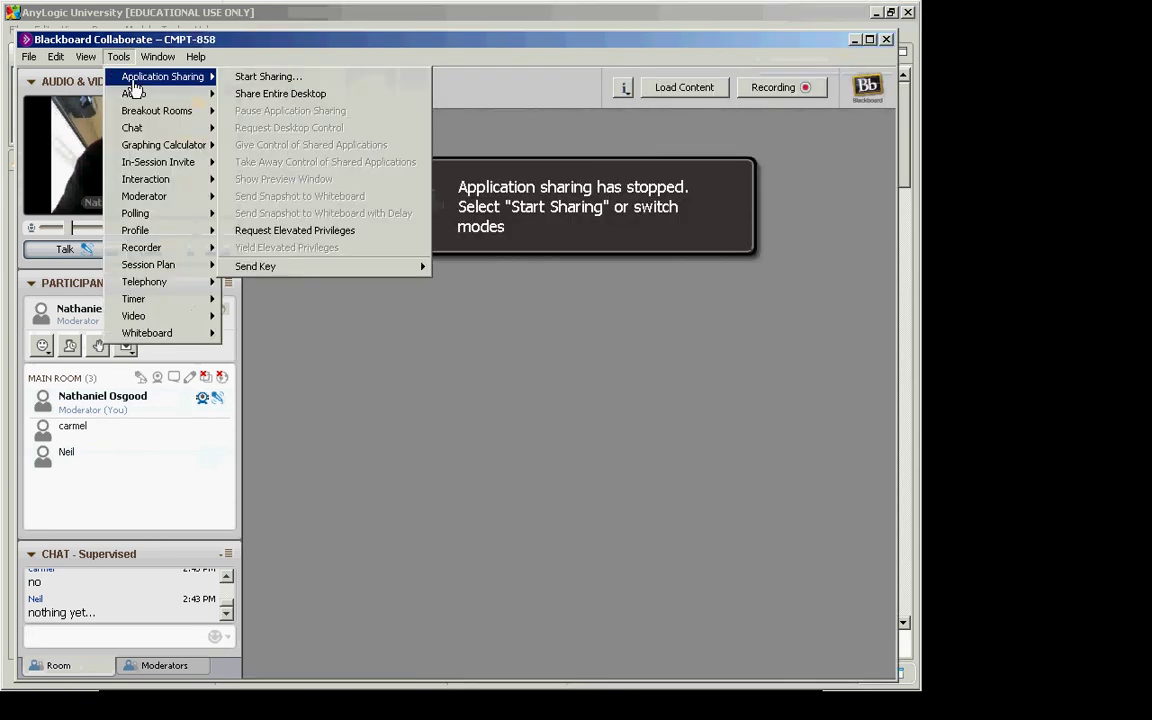
pyautogui.click(326, 80)
pyautogui.click(468, 531)
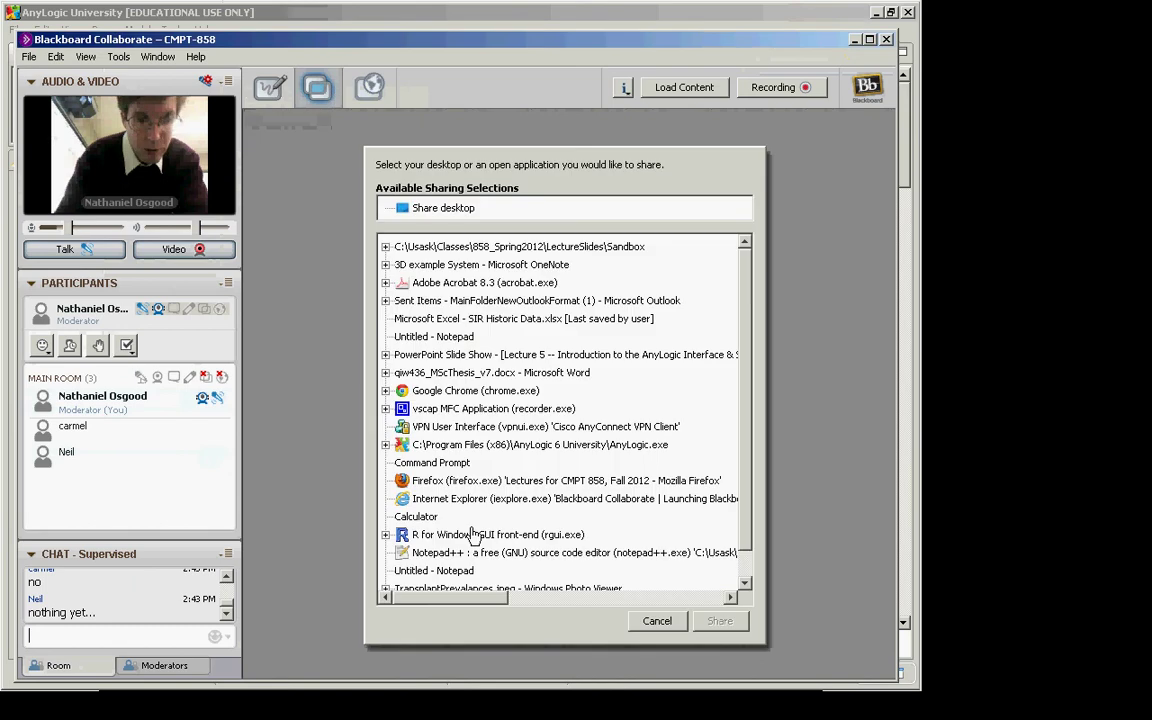
pyautogui.scroll(-1, 475, 525)
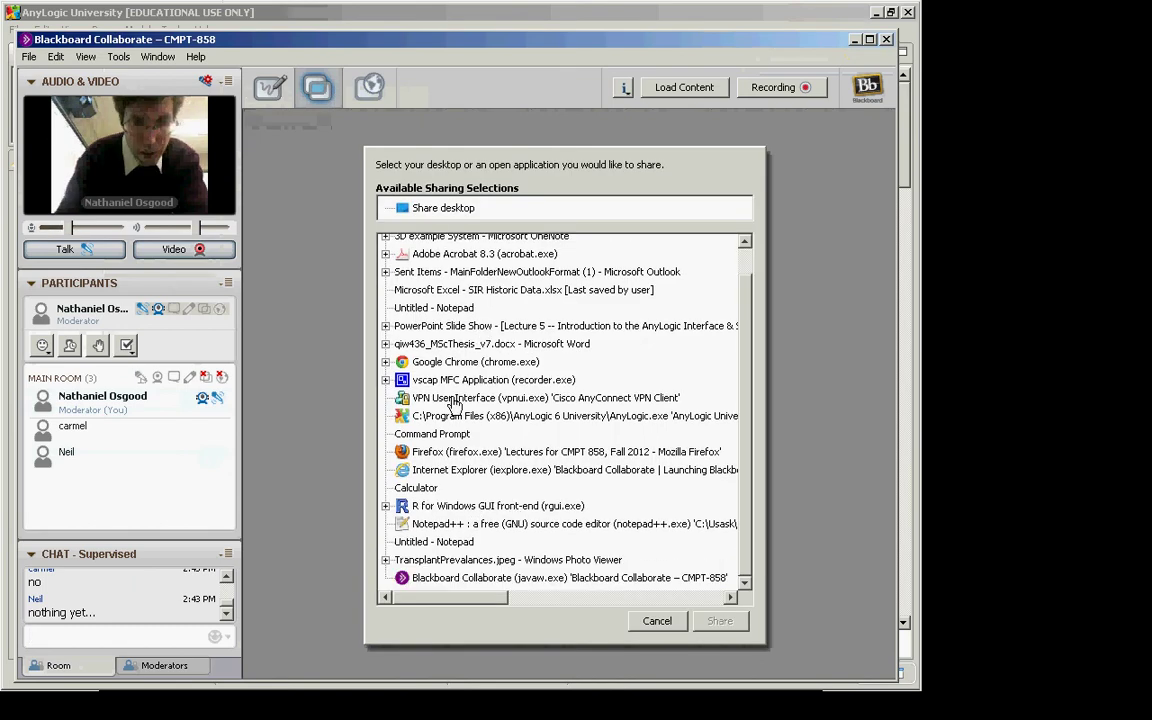
pyautogui.click(520, 416)
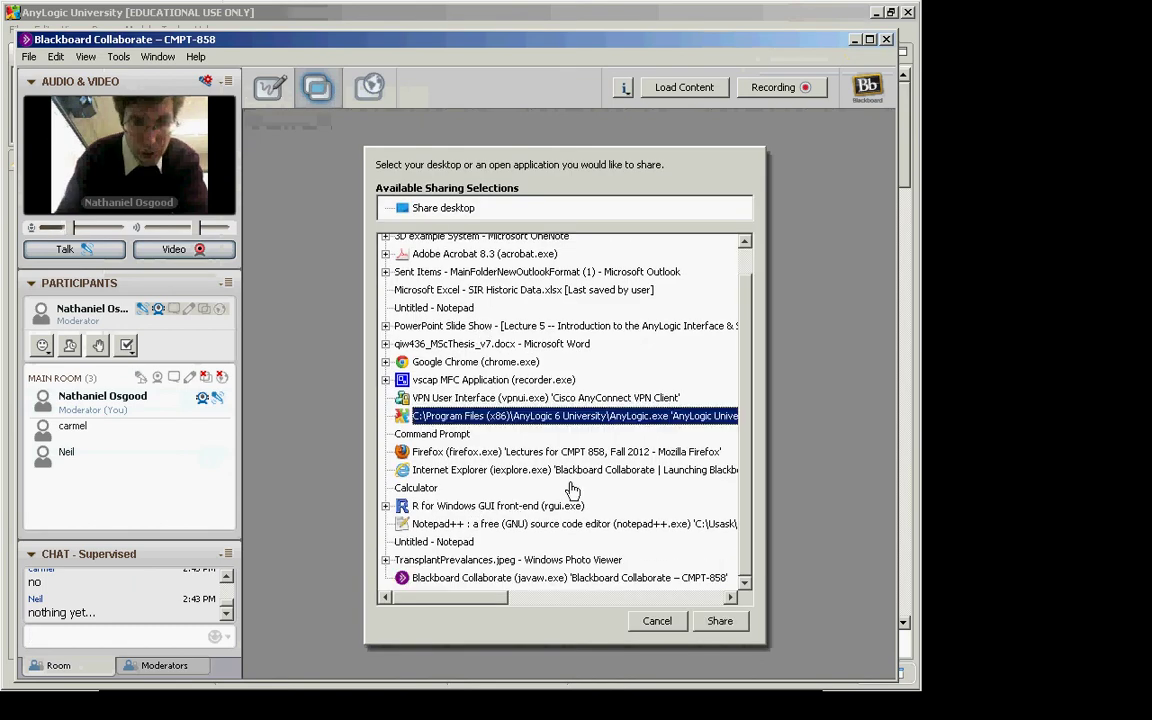
pyautogui.click(719, 621)
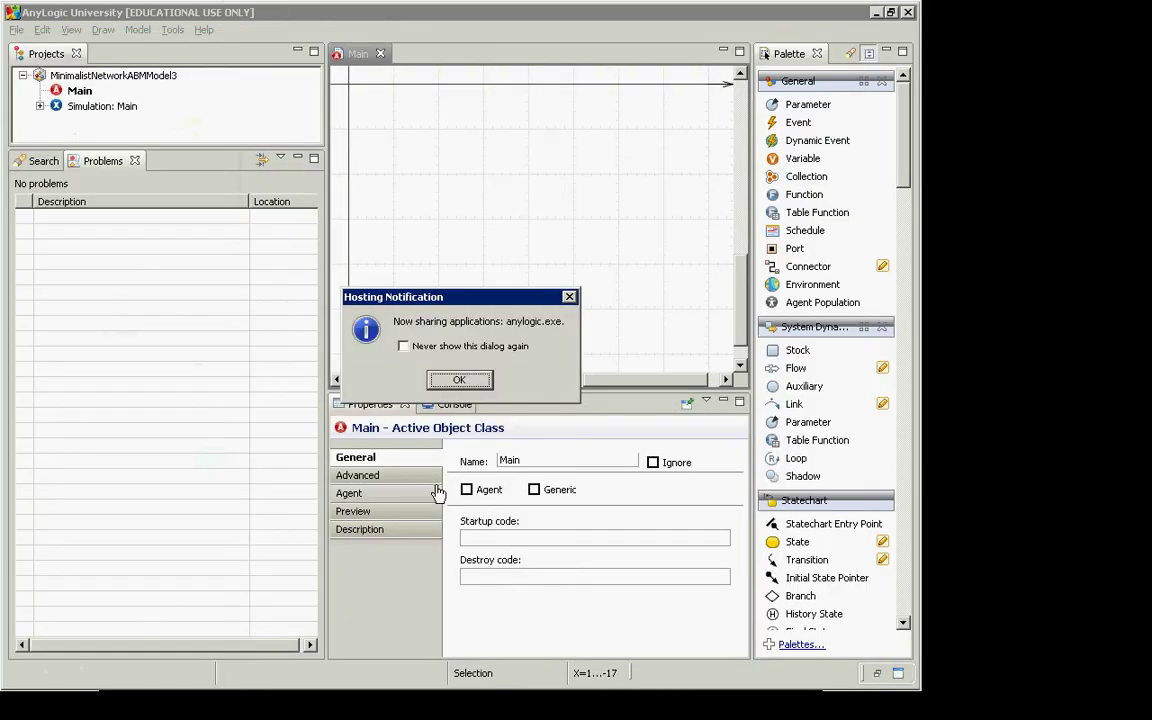
pyautogui.click(463, 378)
# - Return to AnyLogic and make the Projects view taller by lowering its border with the Problems view
pyautogui.hotkey('alt', 'Tab')
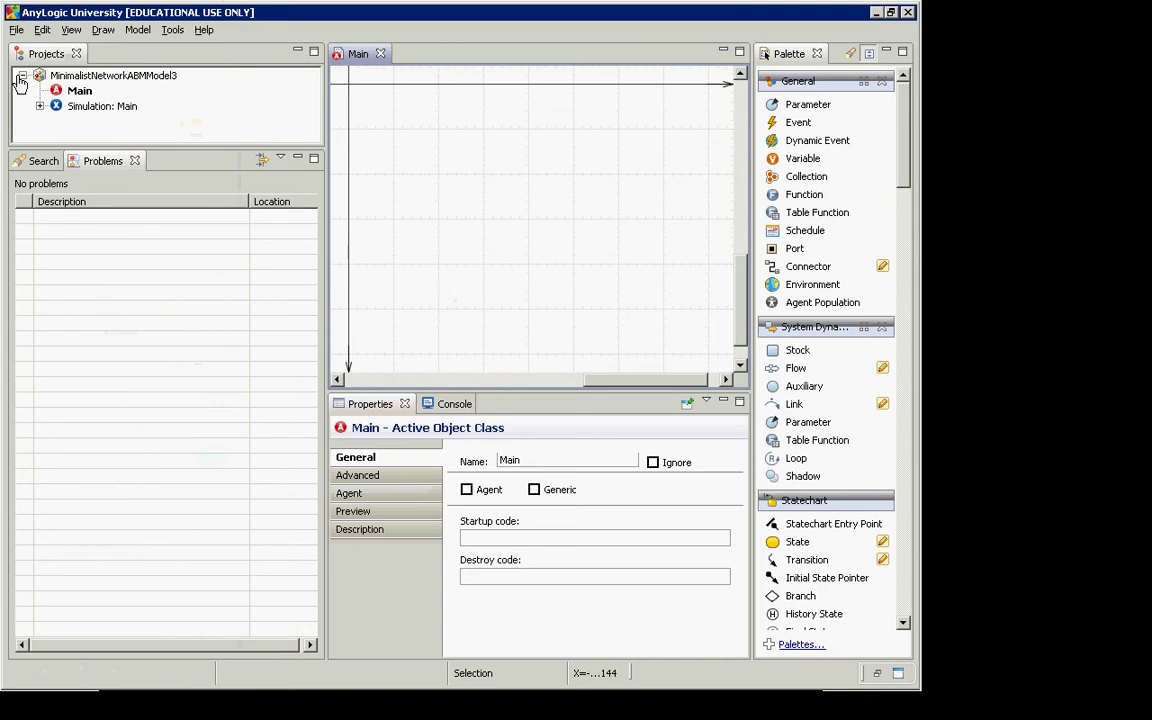
pyautogui.hotkey('alt', 'Tab')
pyautogui.hotkey('alt', 'Tab')
pyautogui.moveTo(55, 149); pyautogui.dragTo(64, 364)
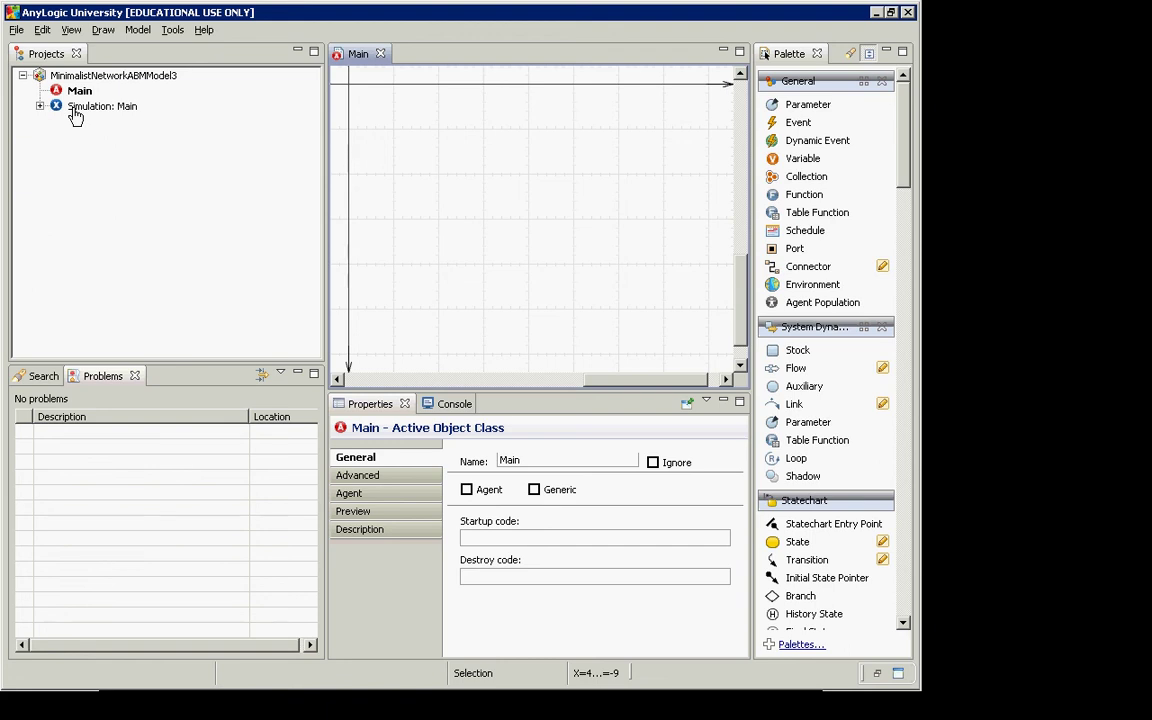
# - Switch to Blackboard Collaborate, check the session chat and stop sharing AnyLogic
pyautogui.hotkey('alt', 'Tab')
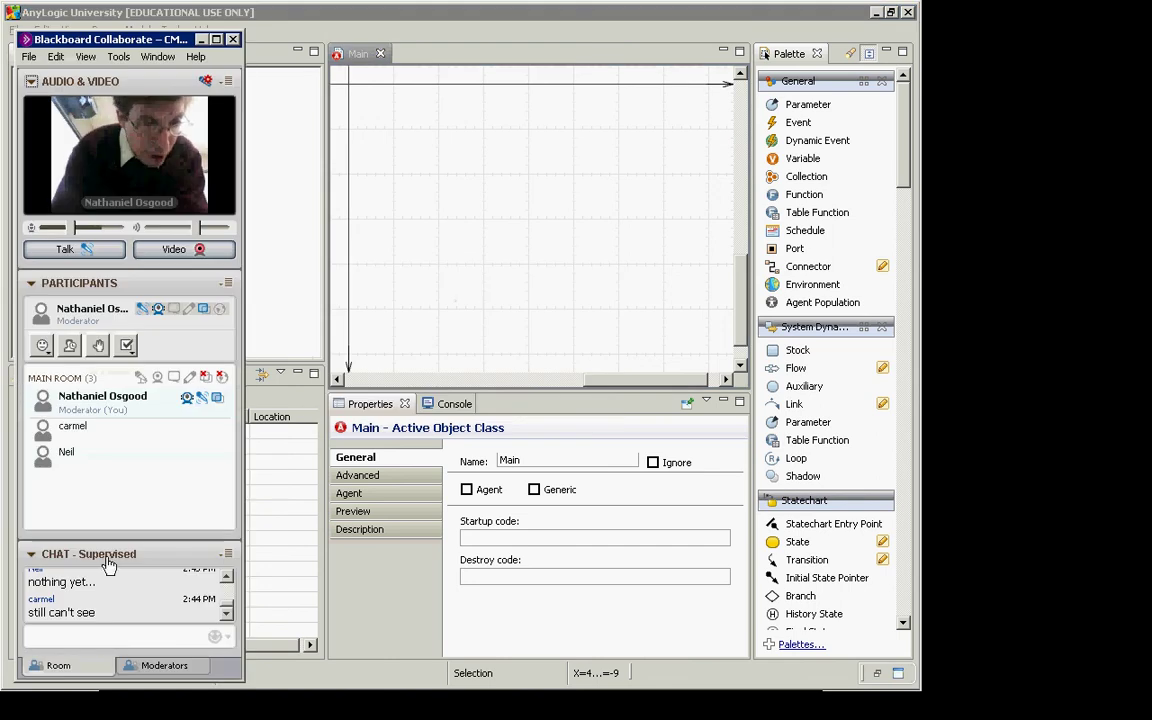
pyautogui.click(110, 640)
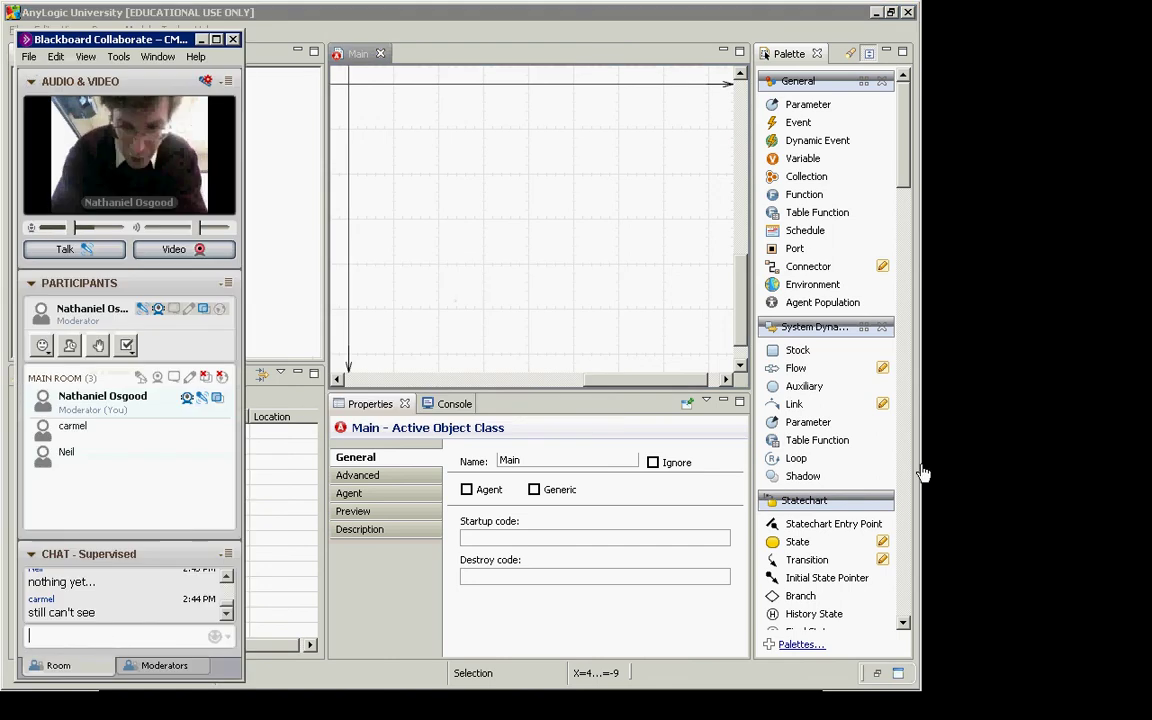
pyautogui.click(118, 58)
pyautogui.moveTo(160, 77)
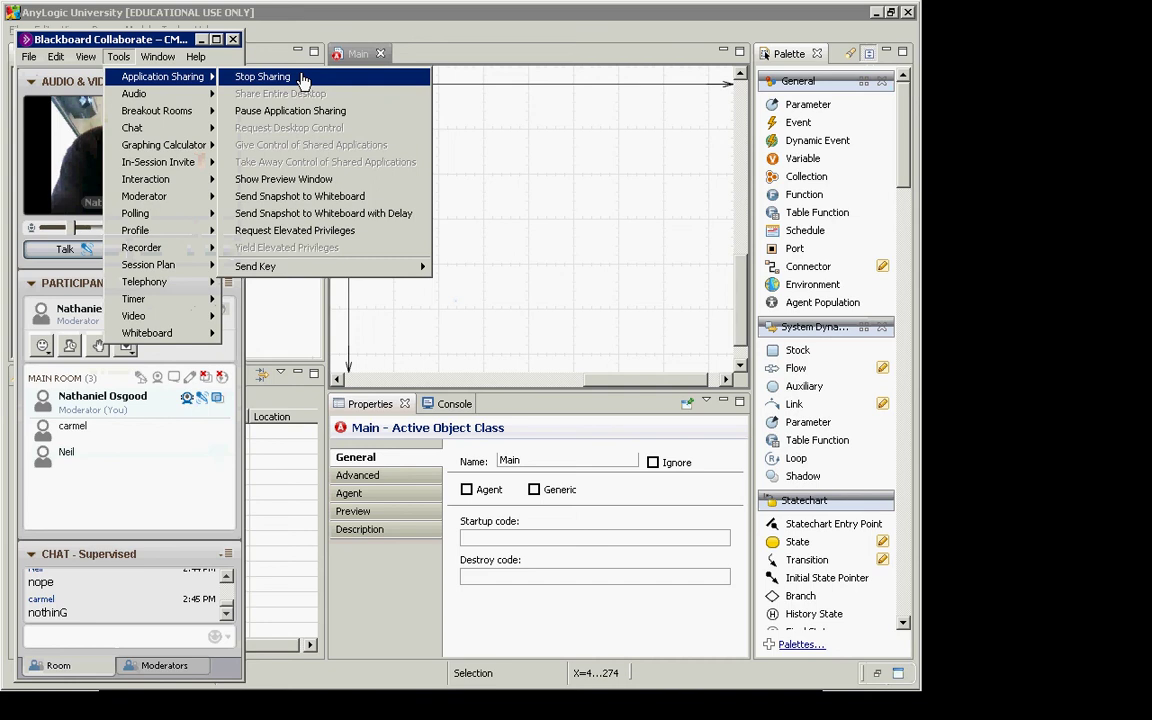
pyautogui.click(302, 77)
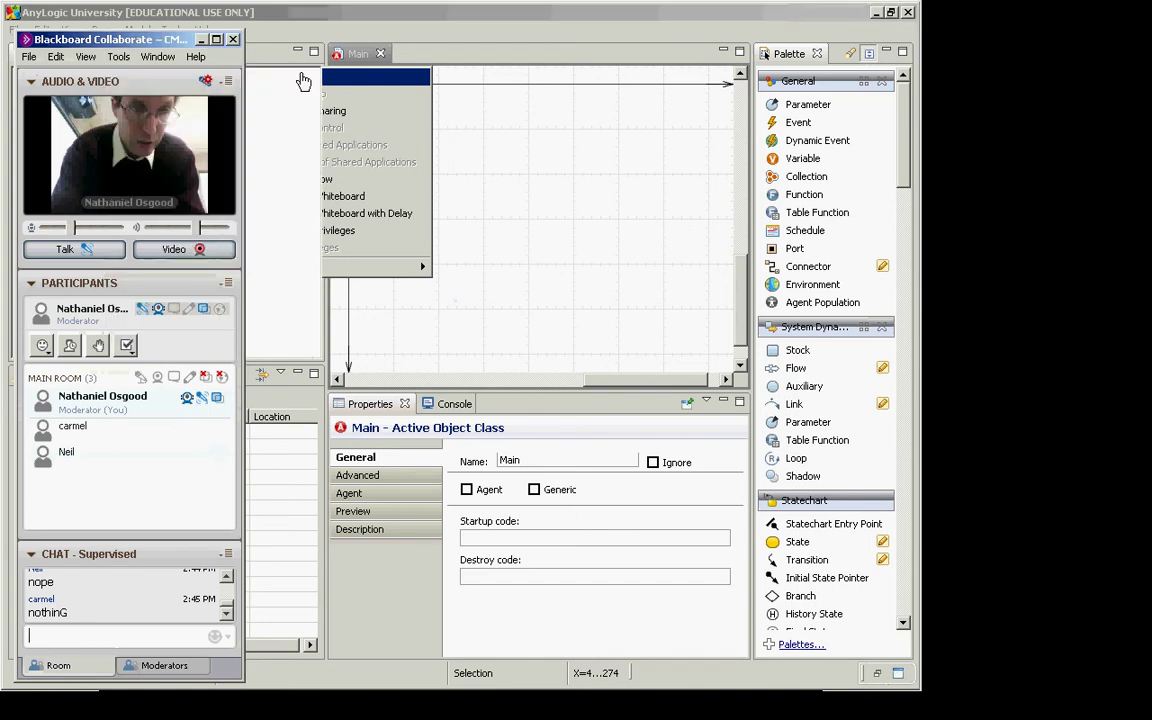
# - Retry sharing AnyLogic.exe with the class, accept both notices and activate the Main canvas
pyautogui.click(118, 56)
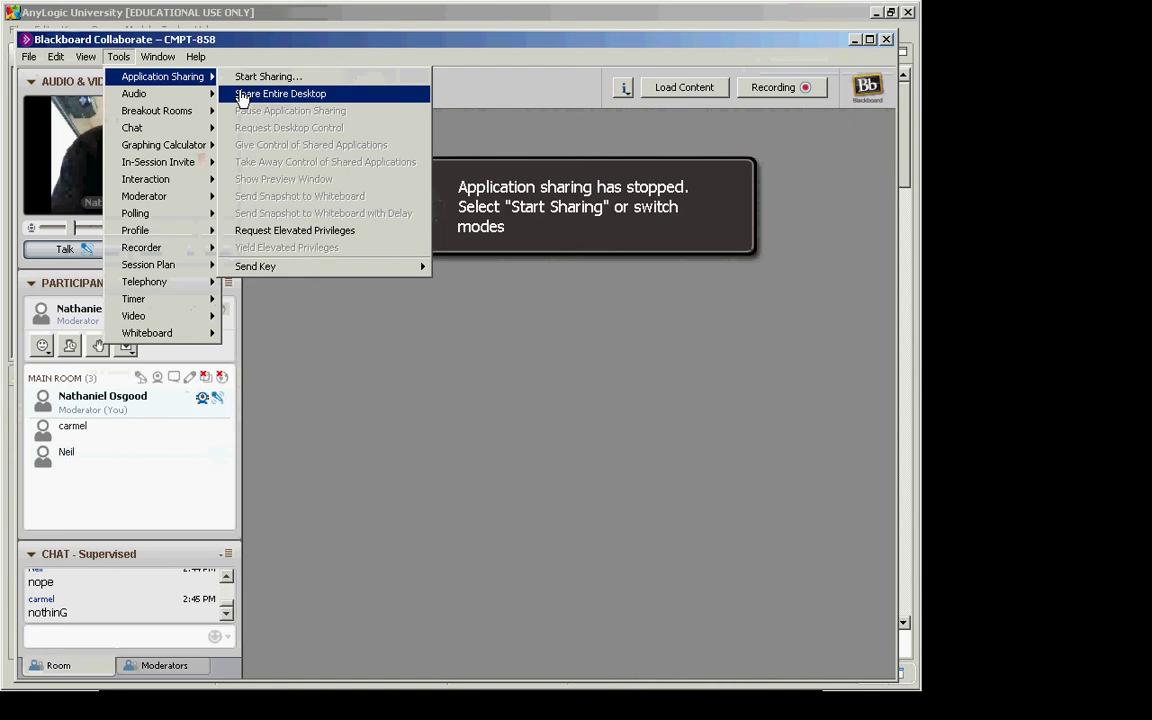
pyautogui.click(267, 77)
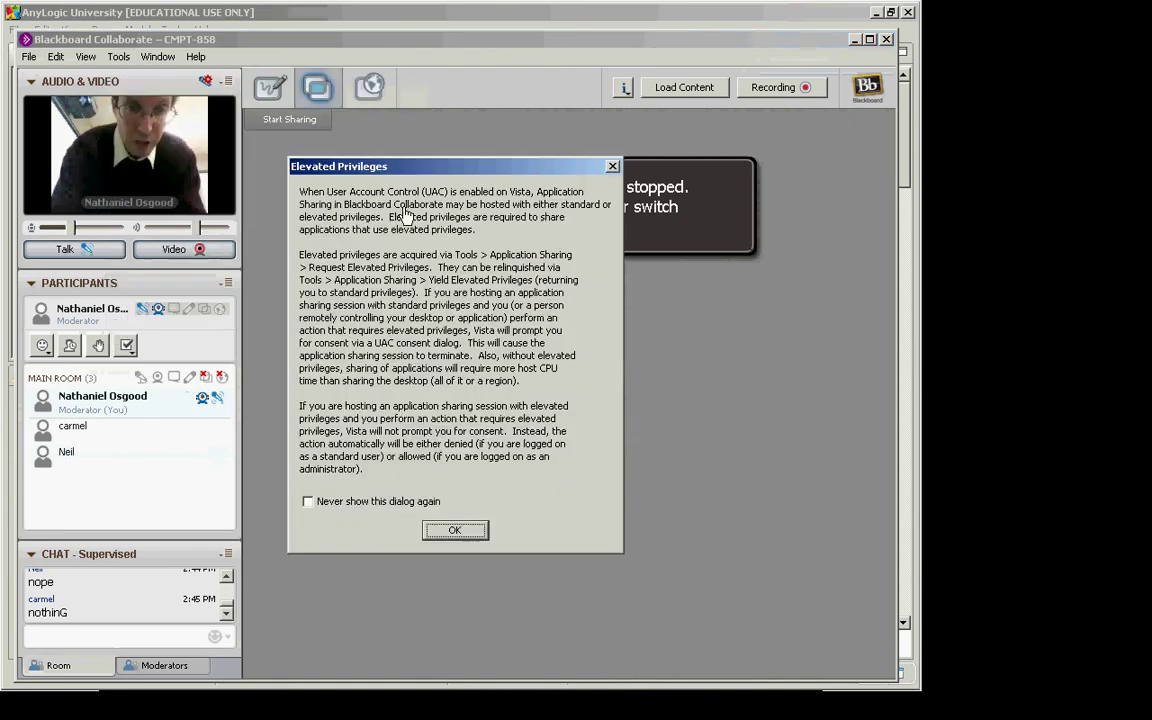
pyautogui.click(454, 530)
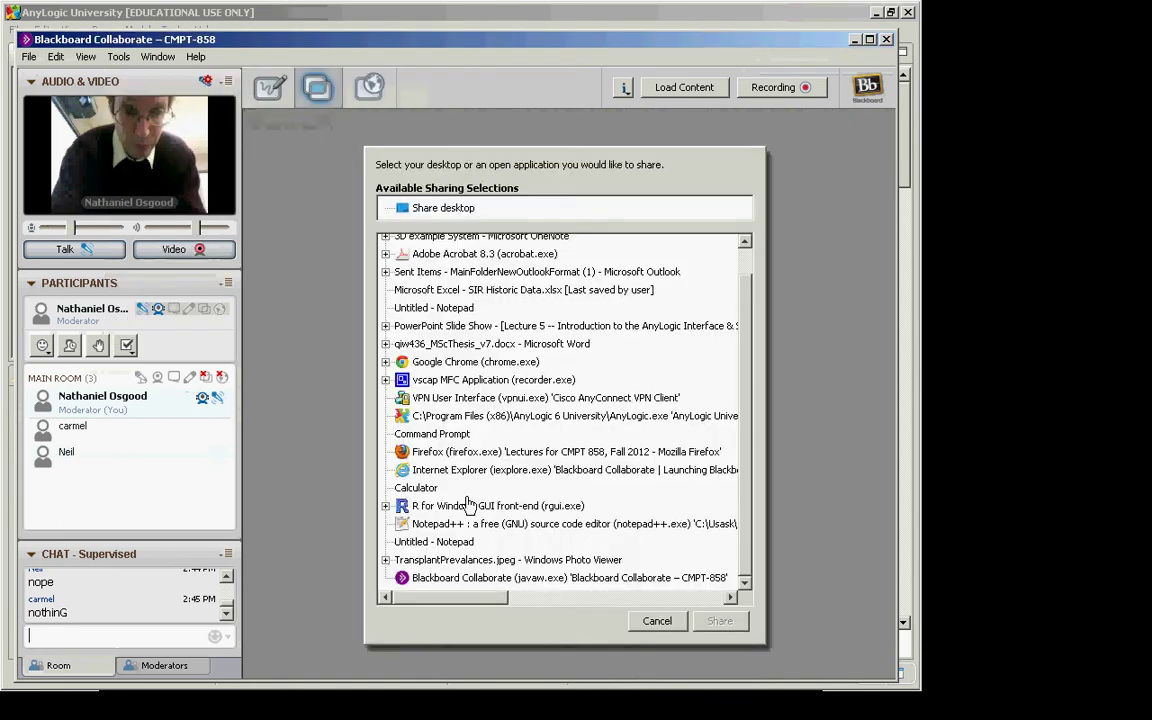
pyautogui.click(445, 416)
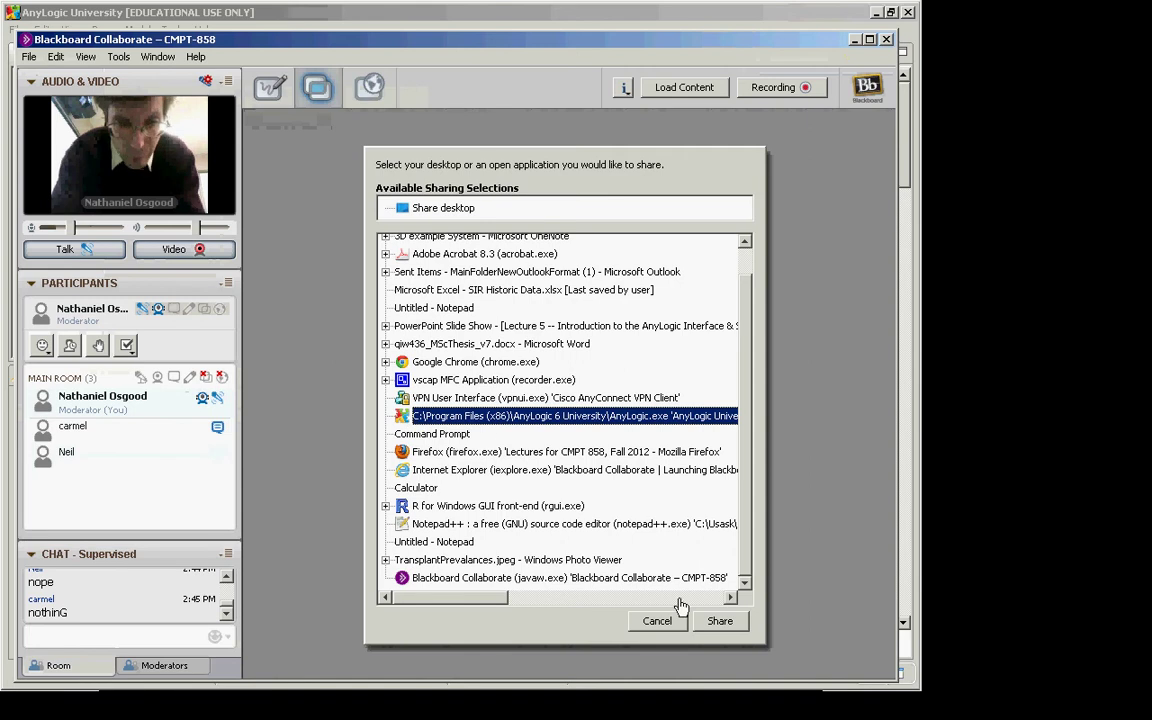
pyautogui.click(712, 621)
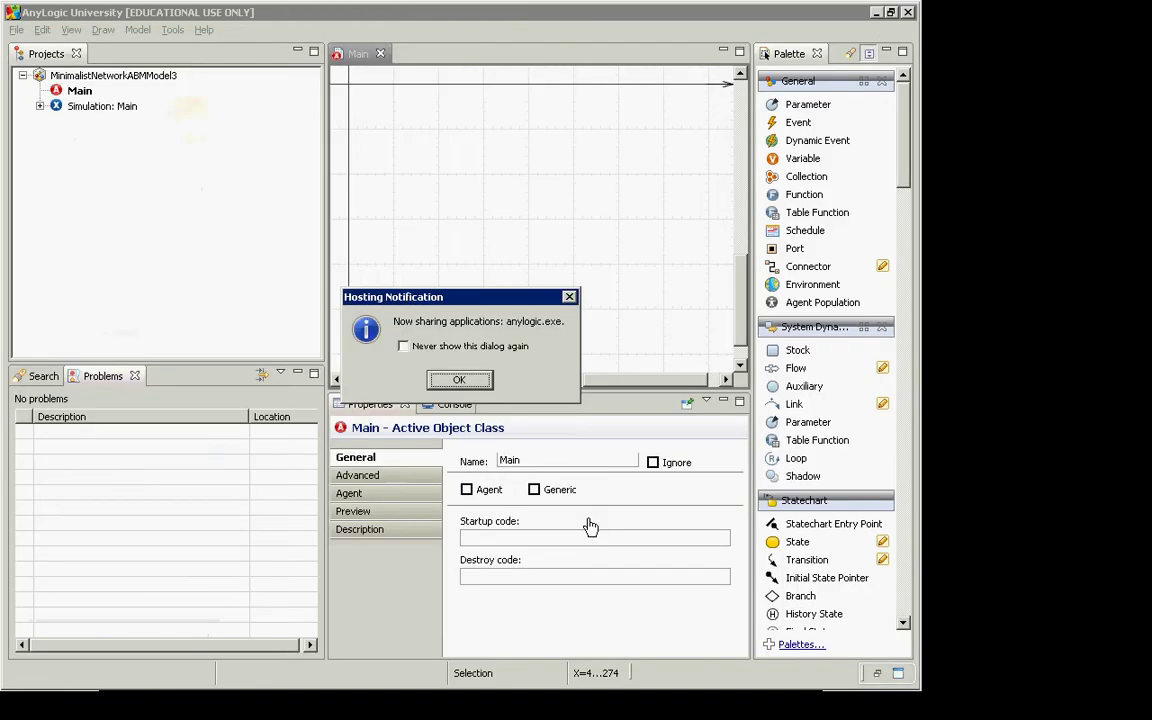
pyautogui.click(458, 380)
pyautogui.click(715, 225)
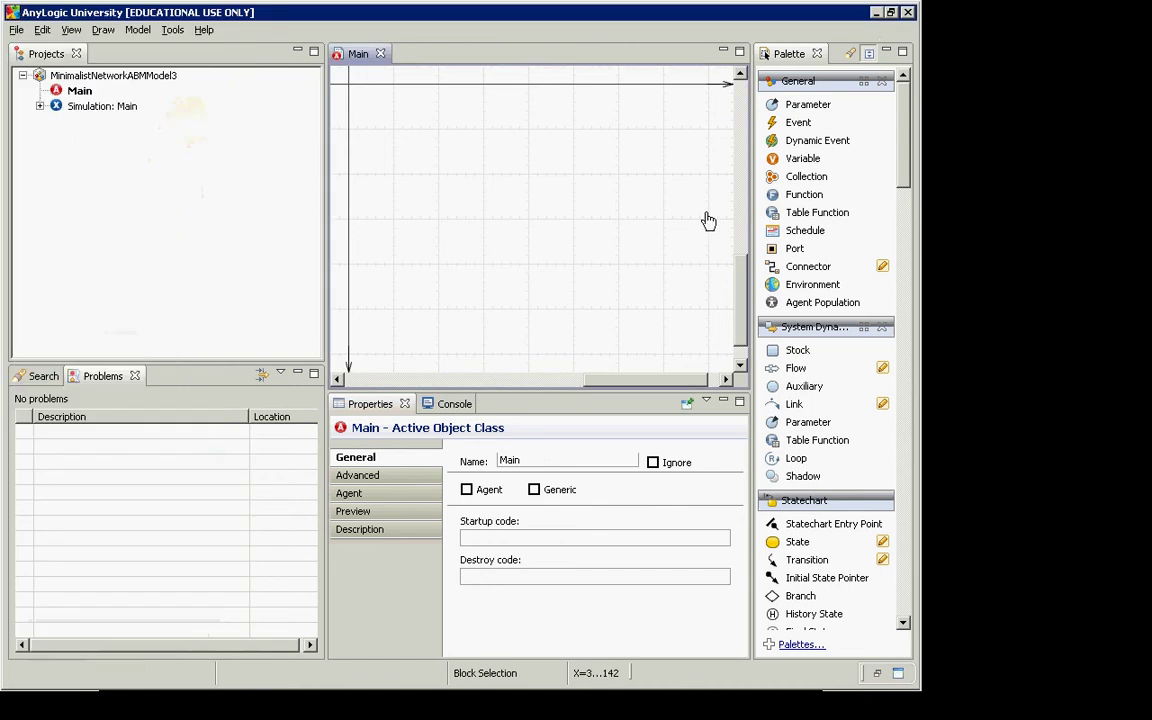
# - Switch back to Blackboard Collaborate and end the renewed AnyLogic sharing
pyautogui.hotkey('alt', 'Tab')
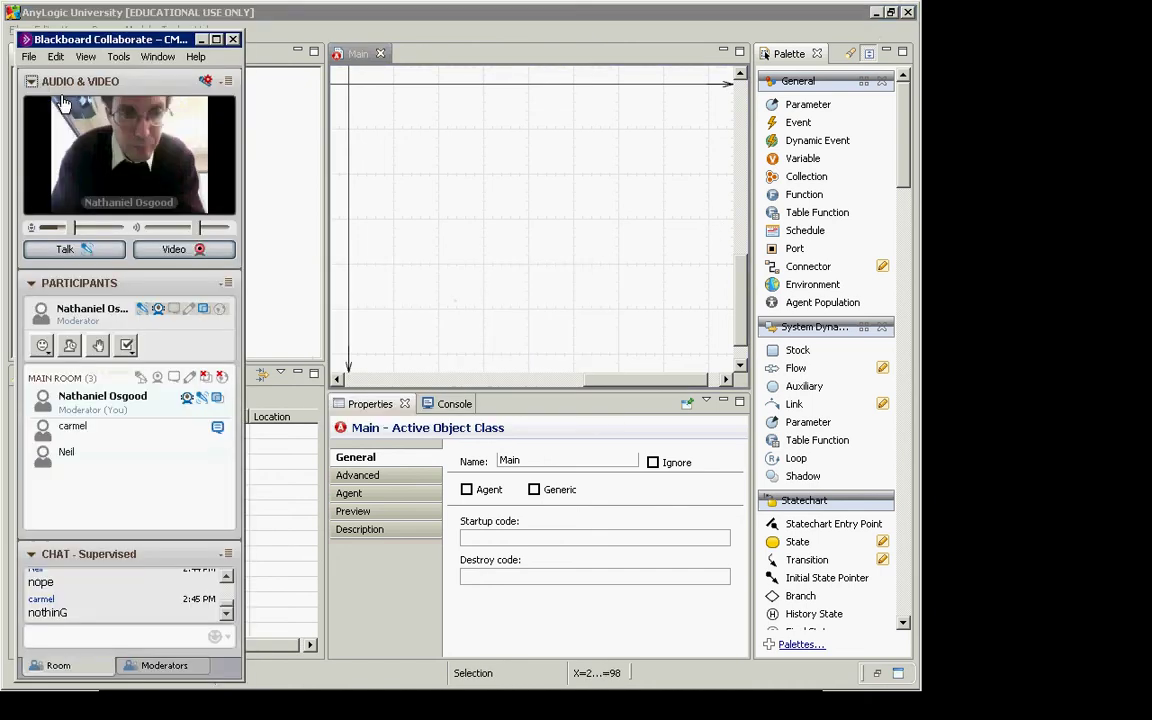
pyautogui.click(118, 57)
pyautogui.moveTo(124, 80)
pyautogui.click(262, 77)
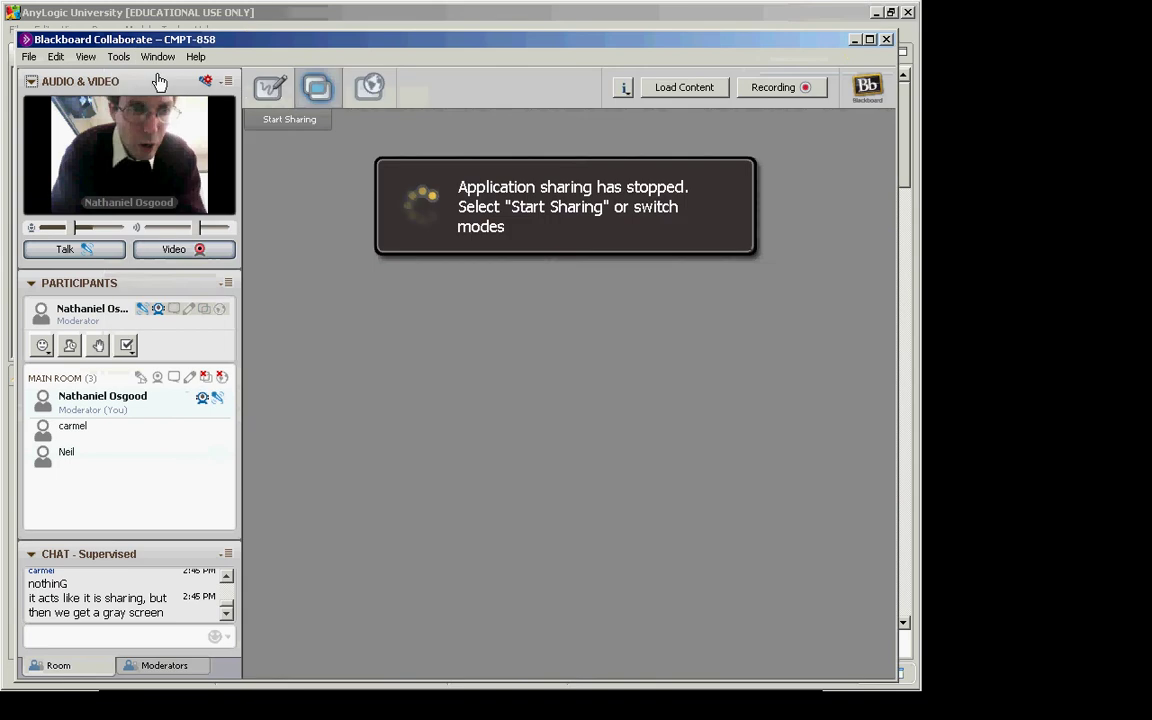
# - Open Blackboard Collaborate's application sharing selection, and select the Main class of MinimalistNetworkABMModel3 in AnyLogic
pyautogui.click(118, 57)
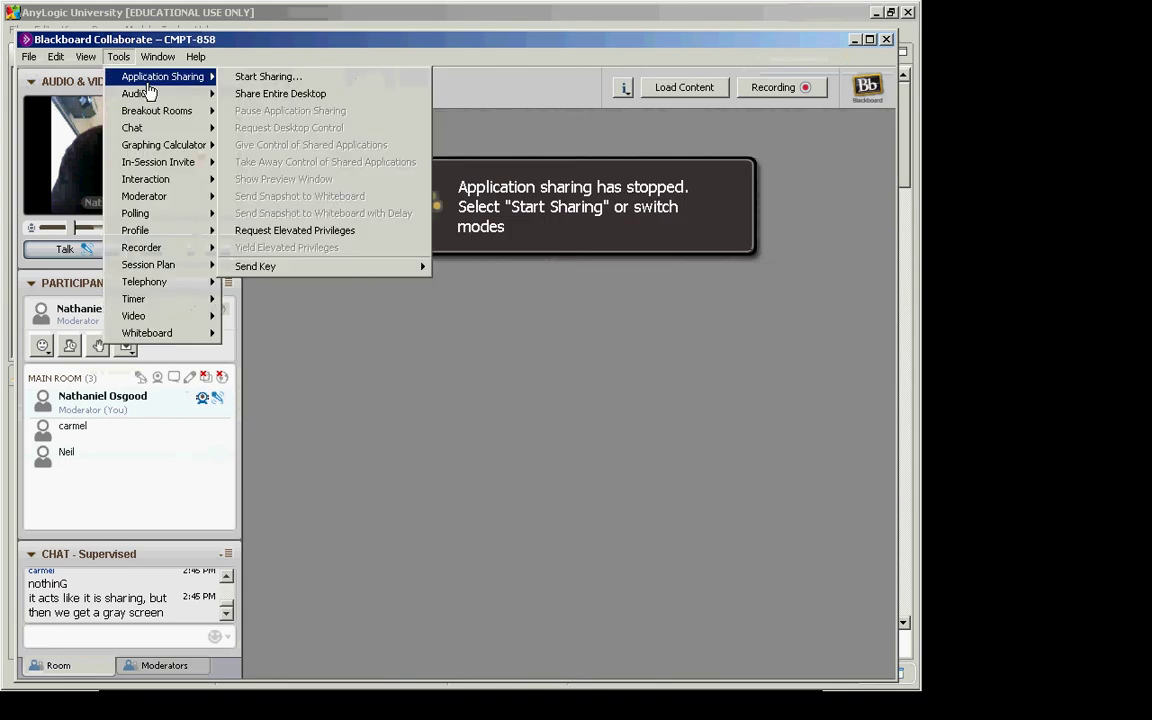
pyautogui.click(262, 78)
pyautogui.press('Return')
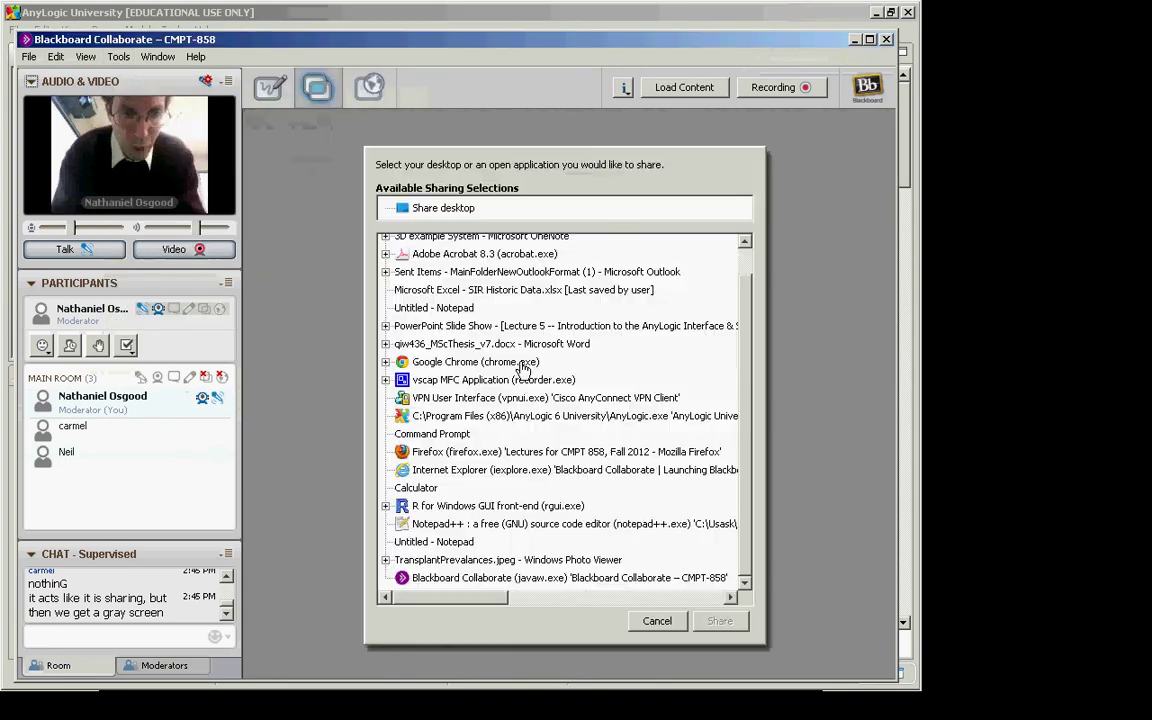
pyautogui.hotkey('alt', 'Tab')
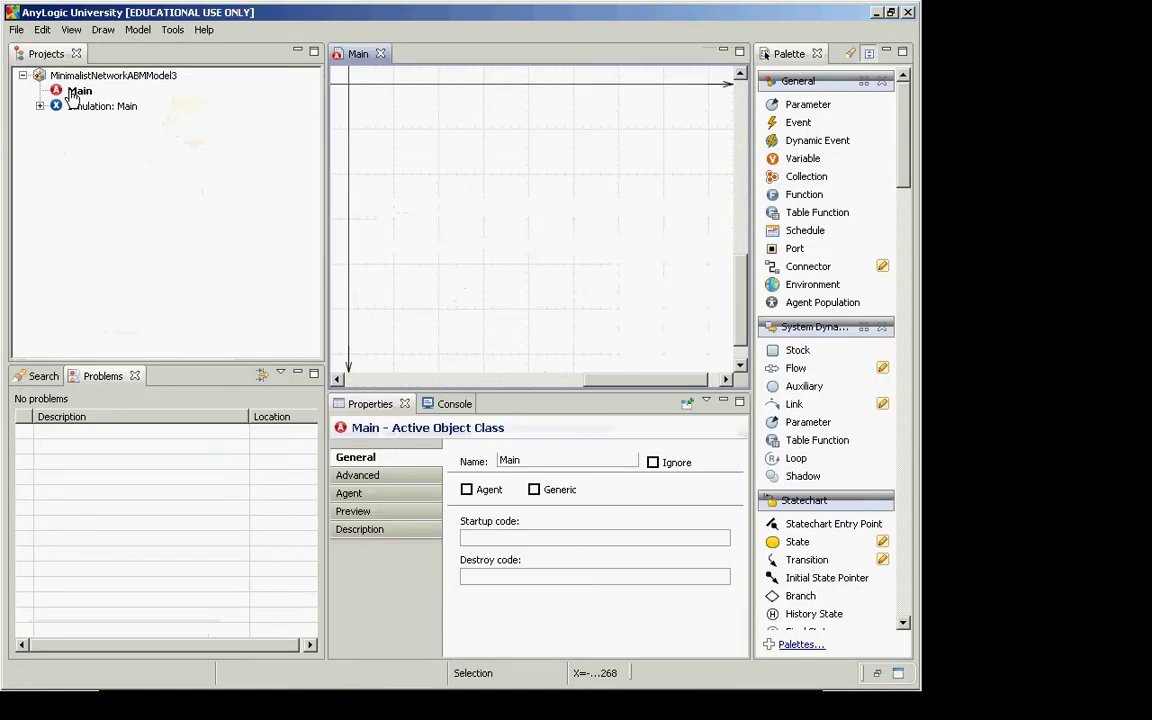
pyautogui.click(76, 92)
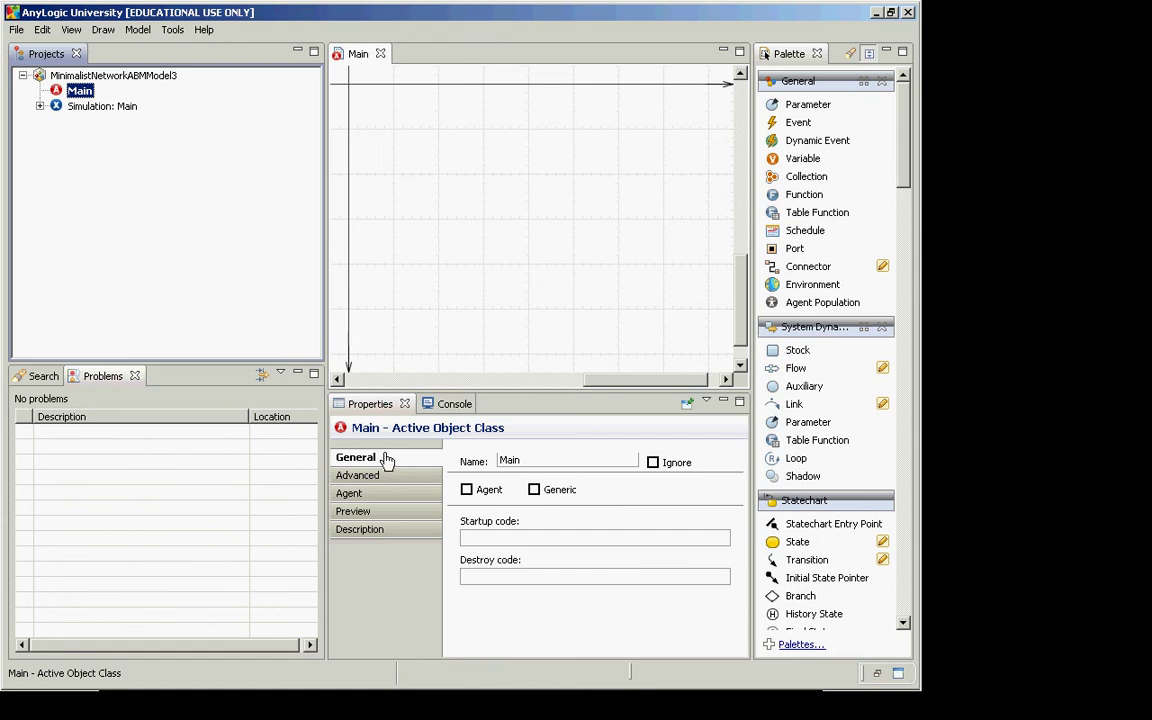
# - Switch to the Lecture 5 slide show and advance to the "Filling in the Agent Class Details" slide
pyautogui.hotkey('alt', 'Tab')
pyautogui.hotkey('alt', 'Tab')
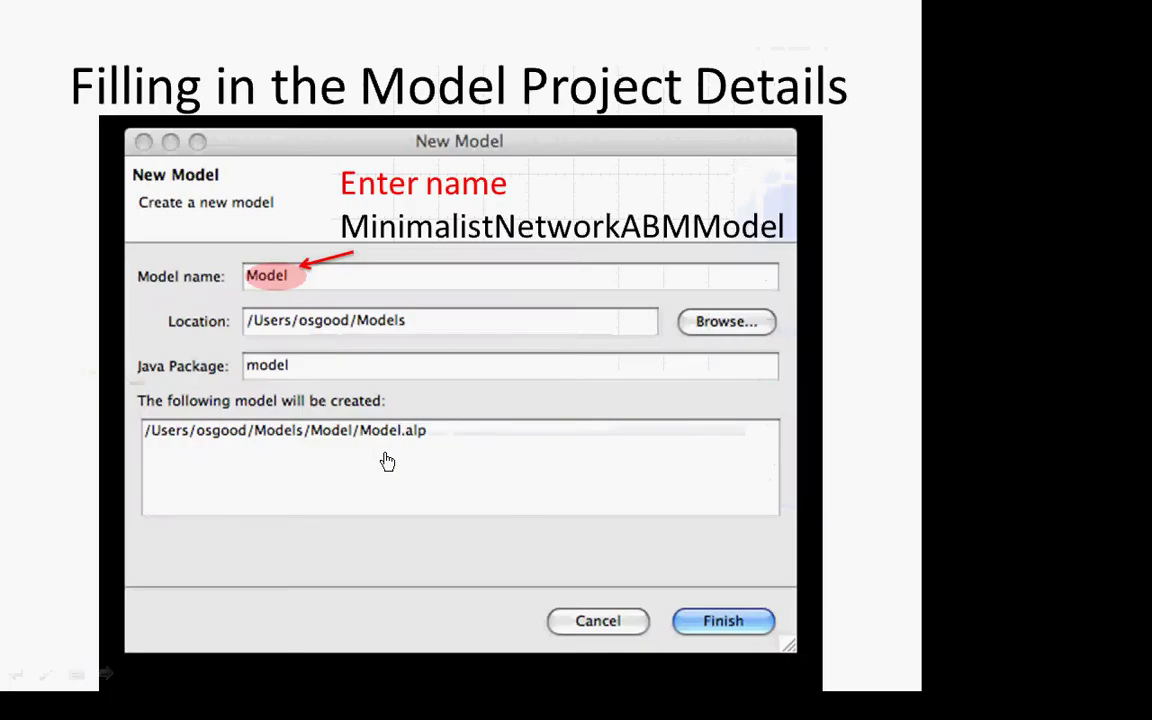
pyautogui.press('Right')
pyautogui.press('Right')
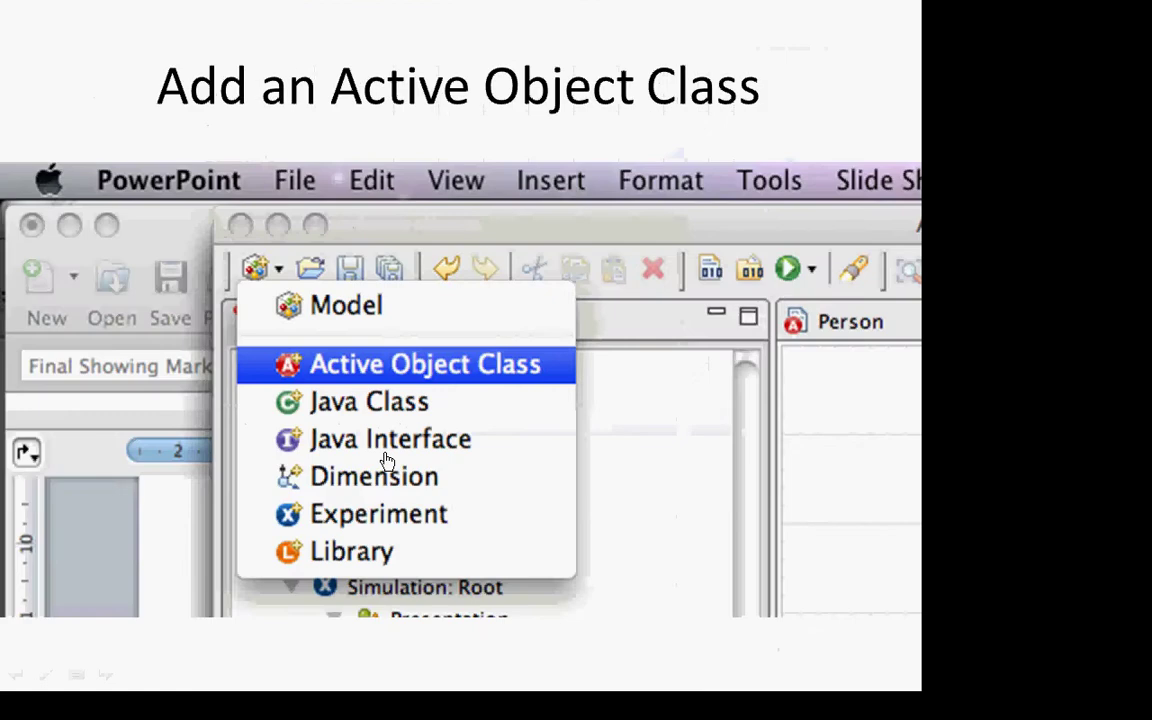
pyautogui.press('Right')
# - Switch to Blackboard Collaborate, share AnyLogic.exe with the class, accept the hosting notification and activate the Main canvas
pyautogui.hotkey('alt', 'Tab')
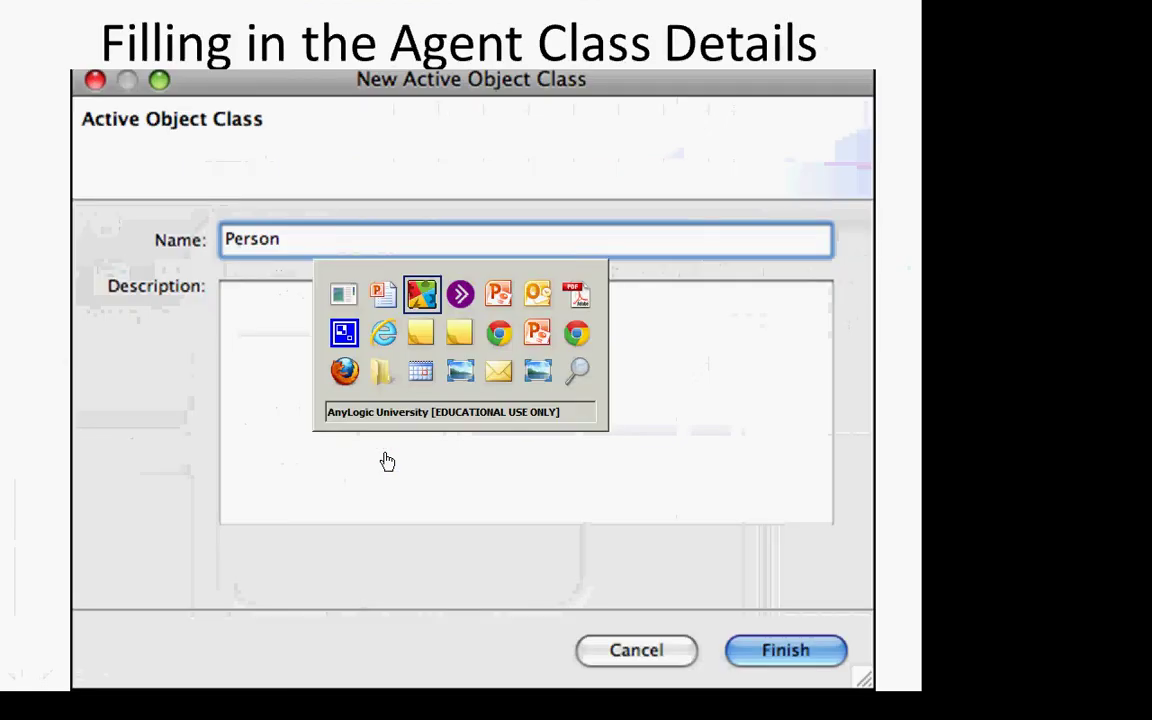
pyautogui.hotkey('alt', 'Tab')
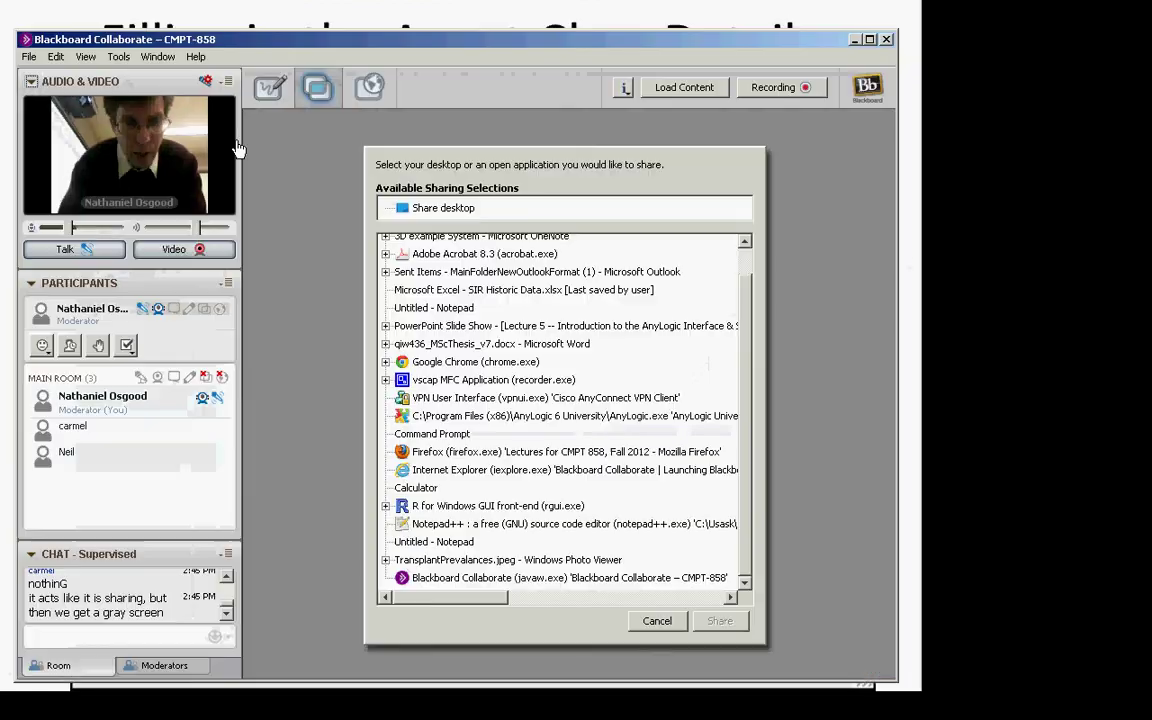
pyautogui.click(445, 416)
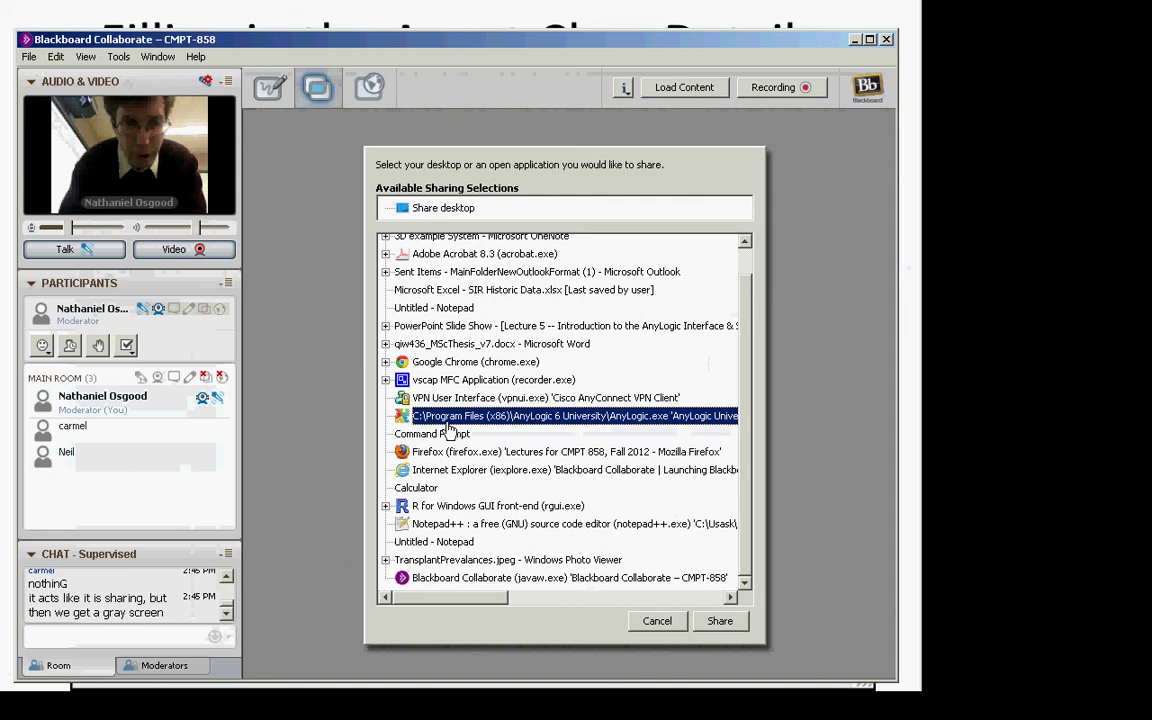
pyautogui.click(718, 620)
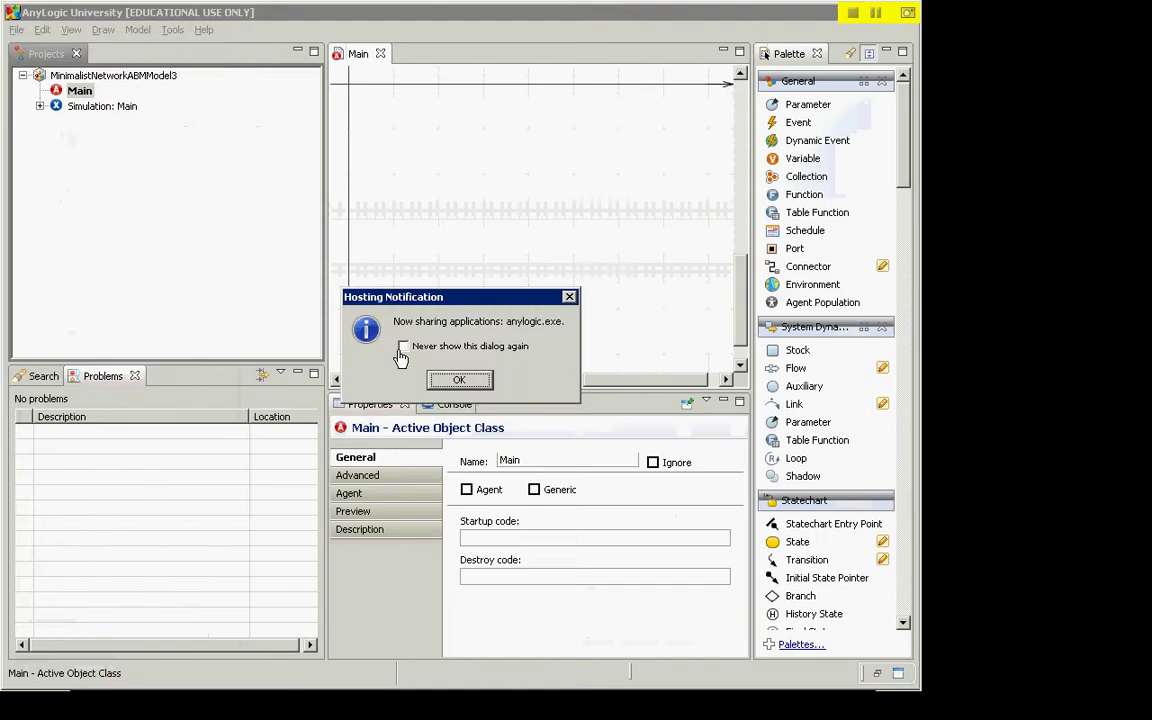
pyautogui.click(459, 379)
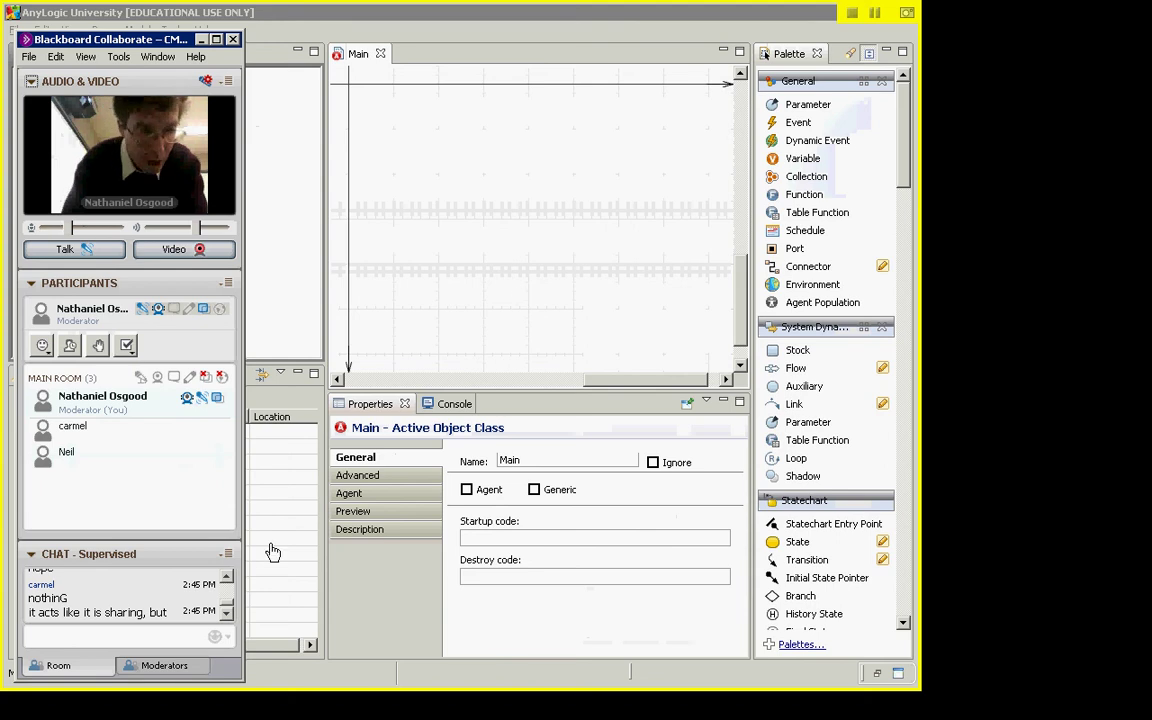
pyautogui.click(485, 354)
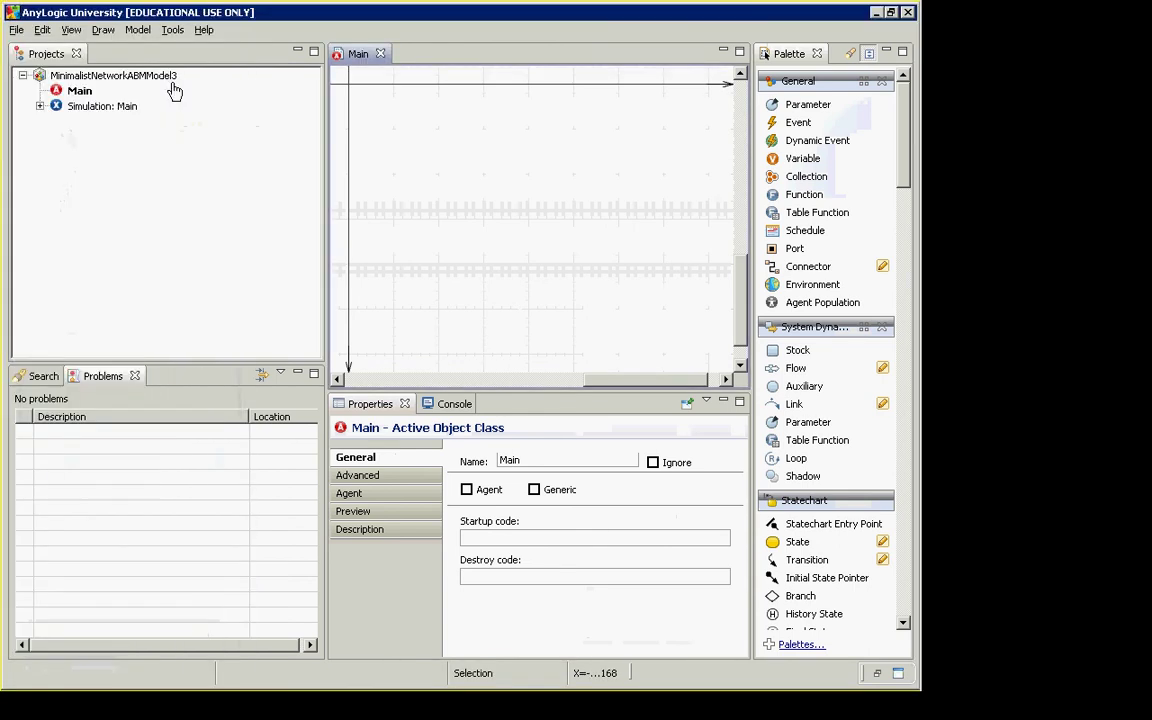
# - Switch to the Lecture 5 slide show and review the slides from "Add an Active Object Class" to "Note Resulting Difference in Project Window"
pyautogui.hotkey('alt', 'Tab')
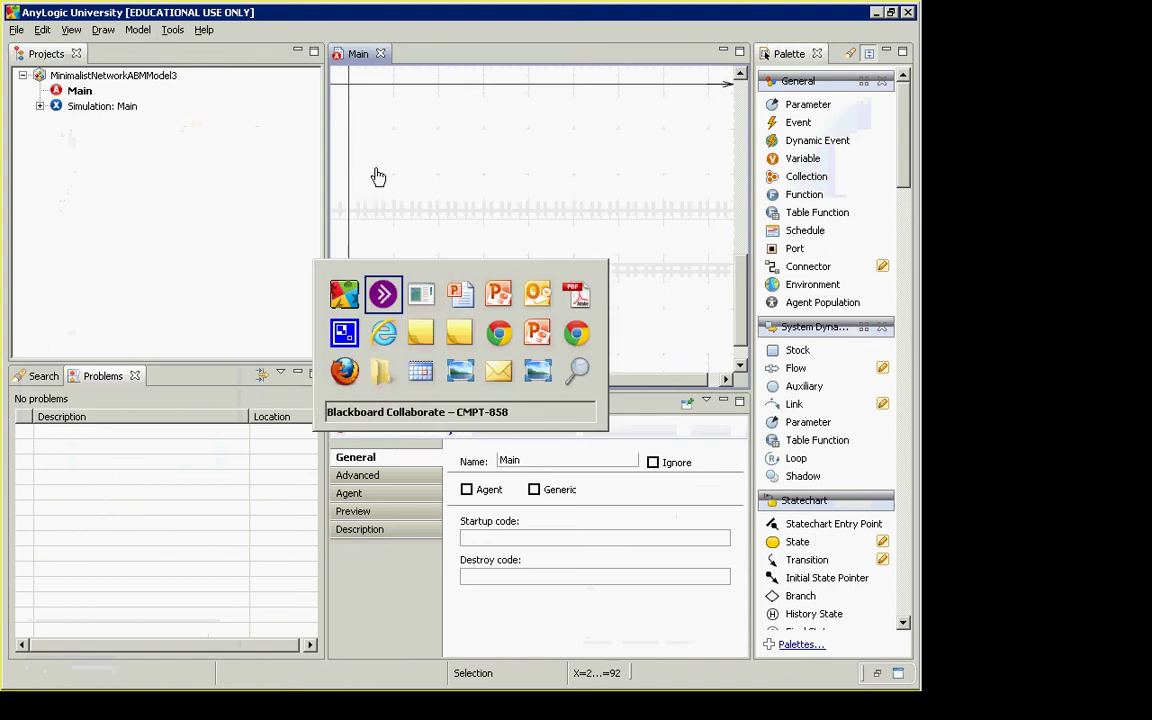
pyautogui.hotkey('alt', 'Tab')
pyautogui.hotkey('alt', 'Tab')
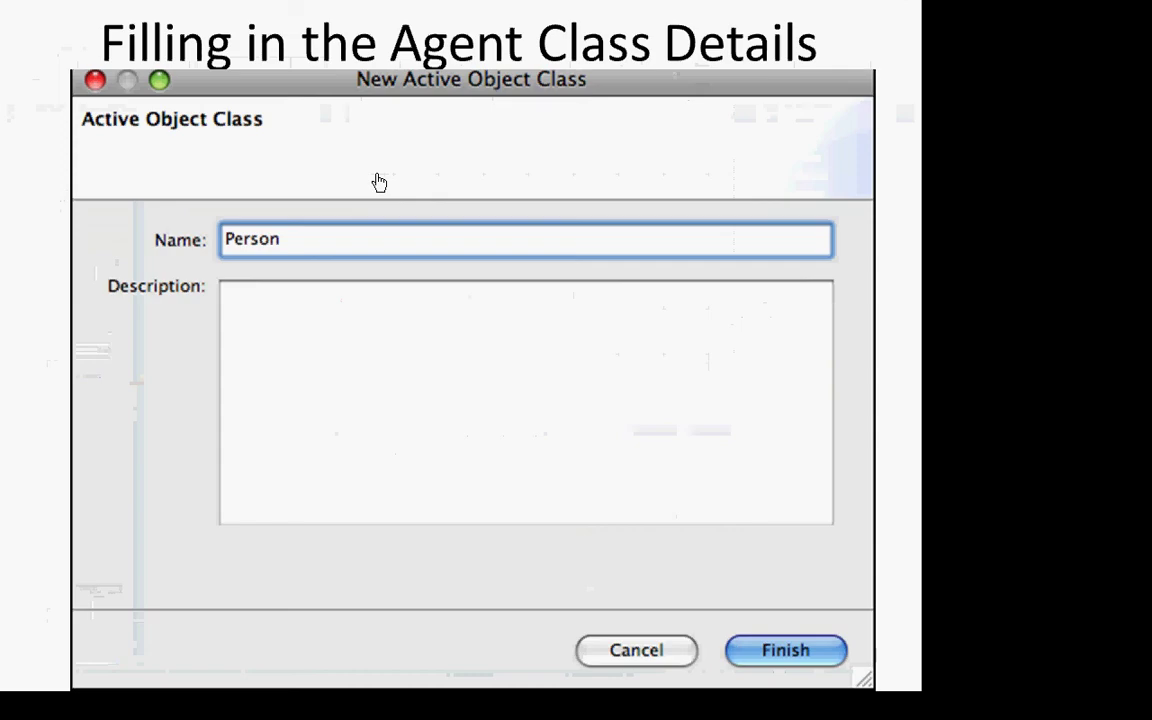
pyautogui.press('Right')
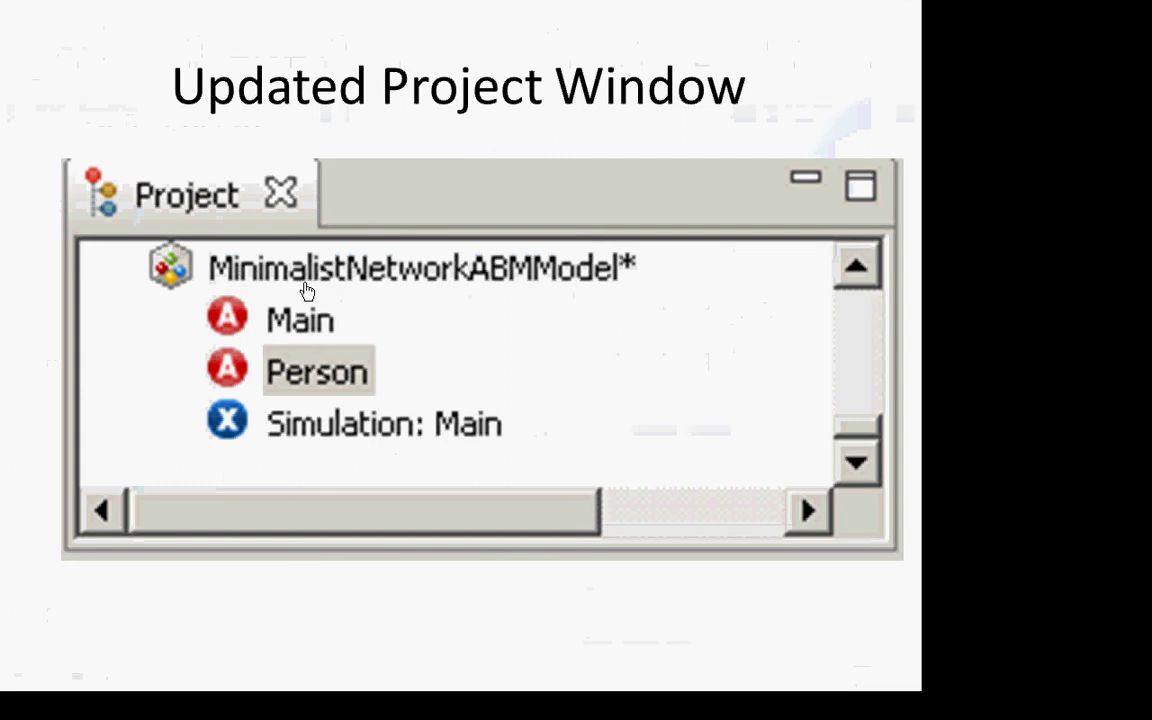
pyautogui.press('Left')
pyautogui.press('Left')
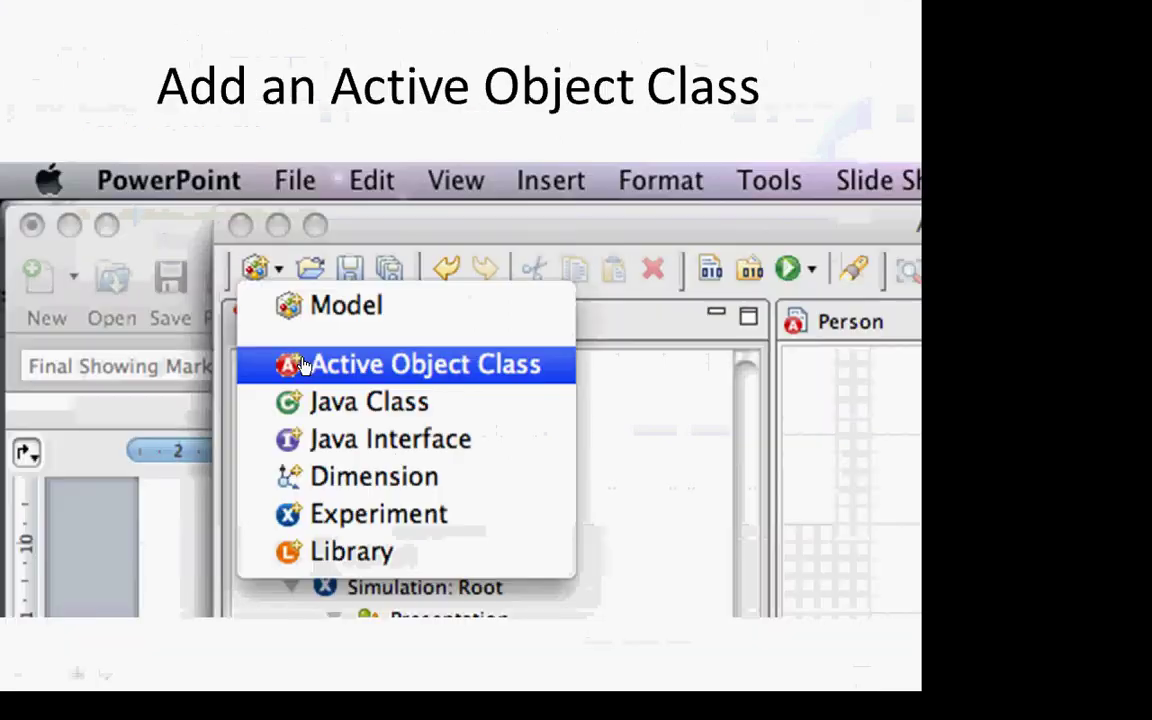
pyautogui.press('Right')
pyautogui.press('Right')
pyautogui.press('Right')
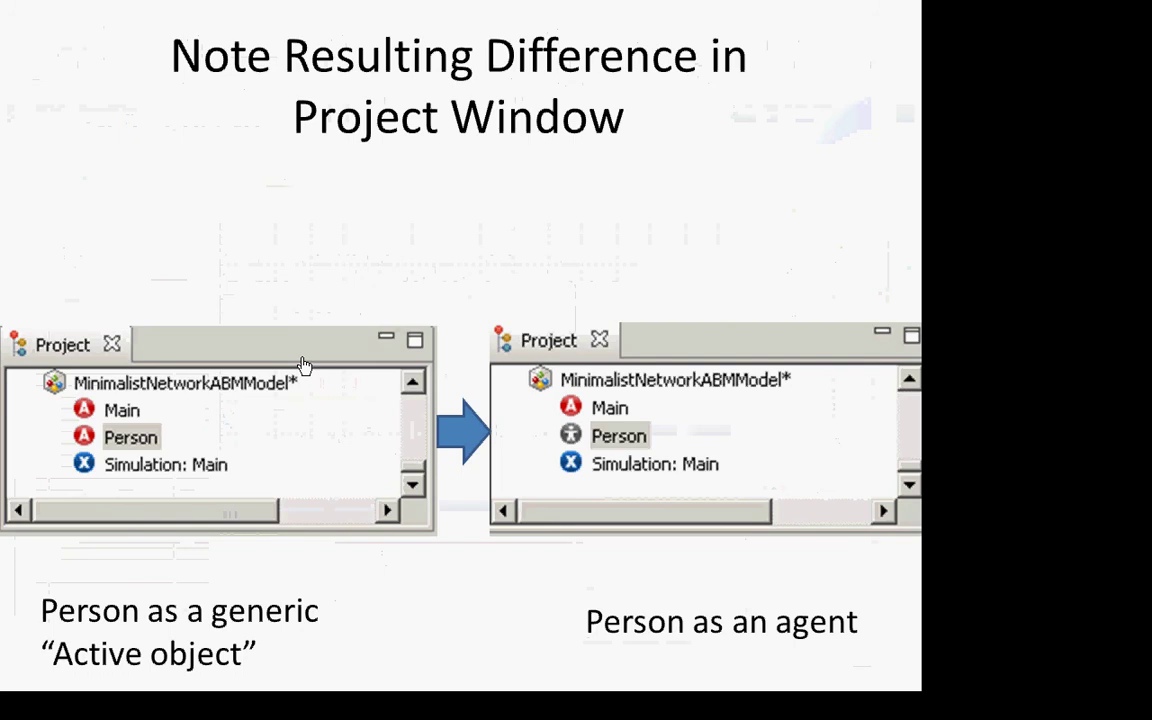
pyautogui.press('Left')
pyautogui.press('Left')
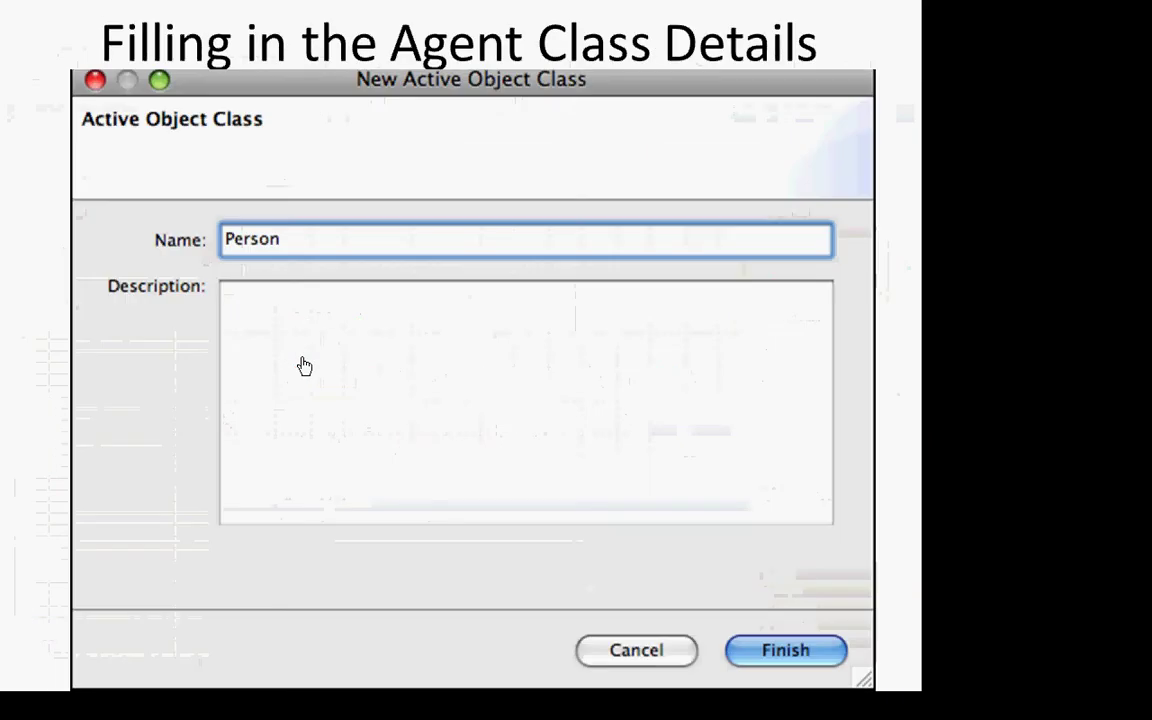
# - Leave the slide show, check the session chat in Blackboard Collaborate and return to AnyLogic's Main canvas
pyautogui.press('Escape')
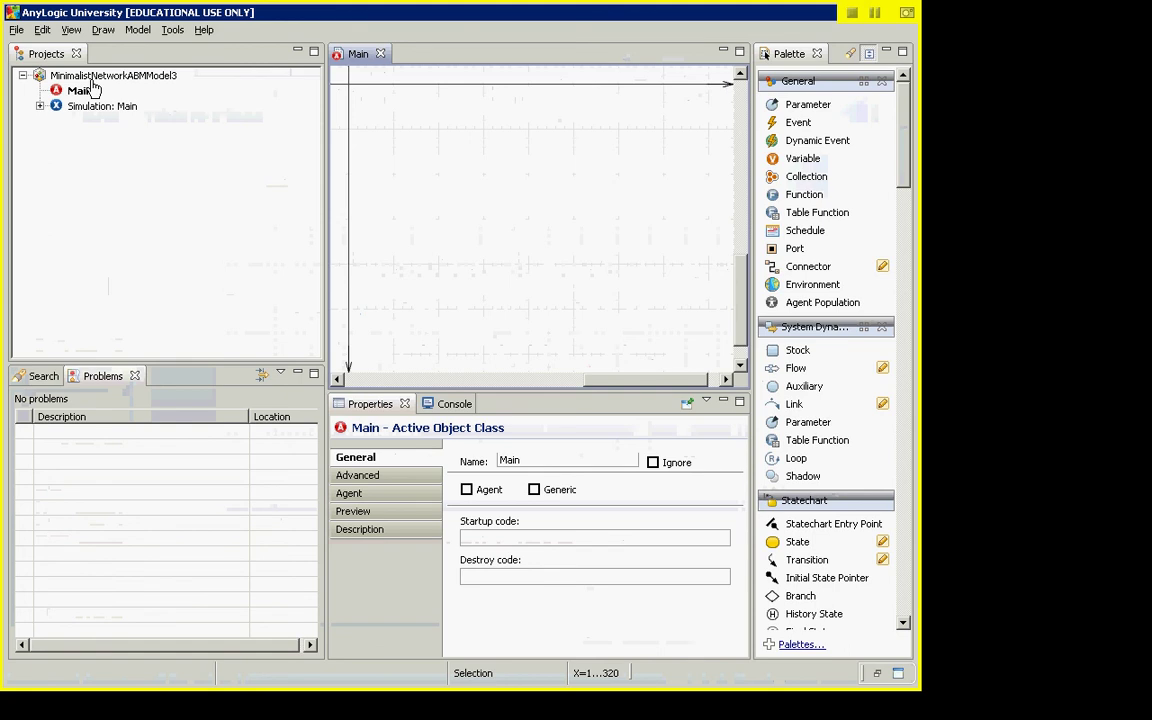
pyautogui.hotkey('alt', 'Tab')
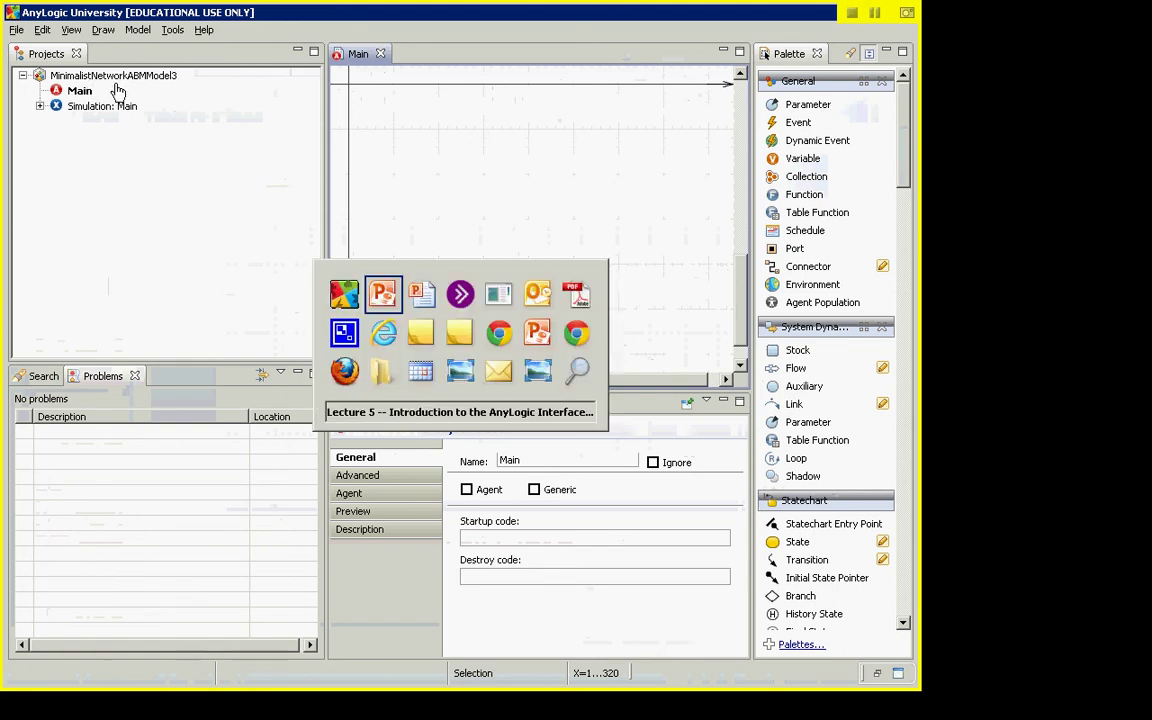
pyautogui.hotkey('alt', 'Tab')
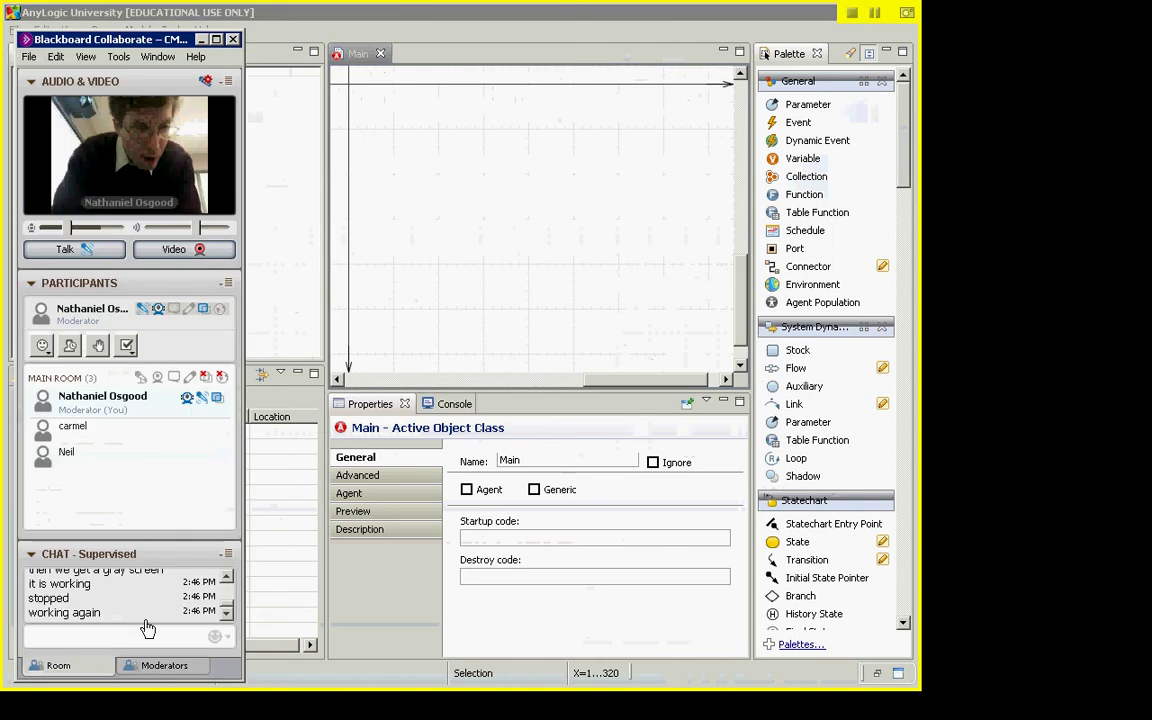
pyautogui.click(147, 645)
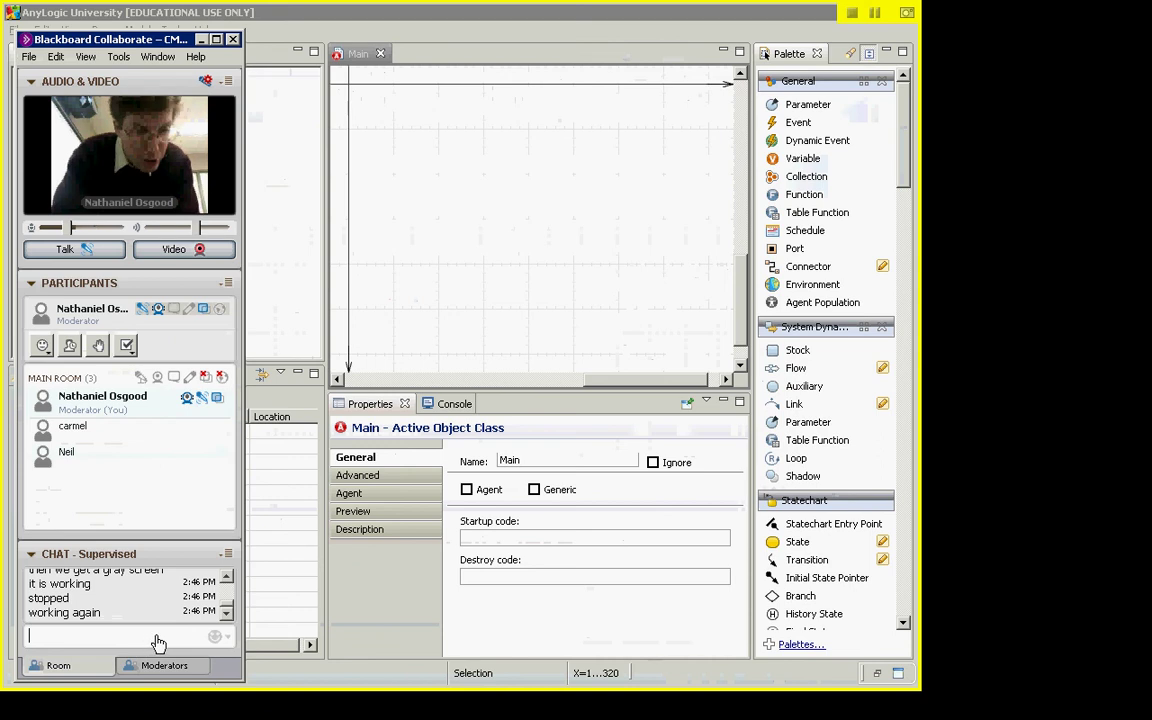
pyautogui.click(404, 301)
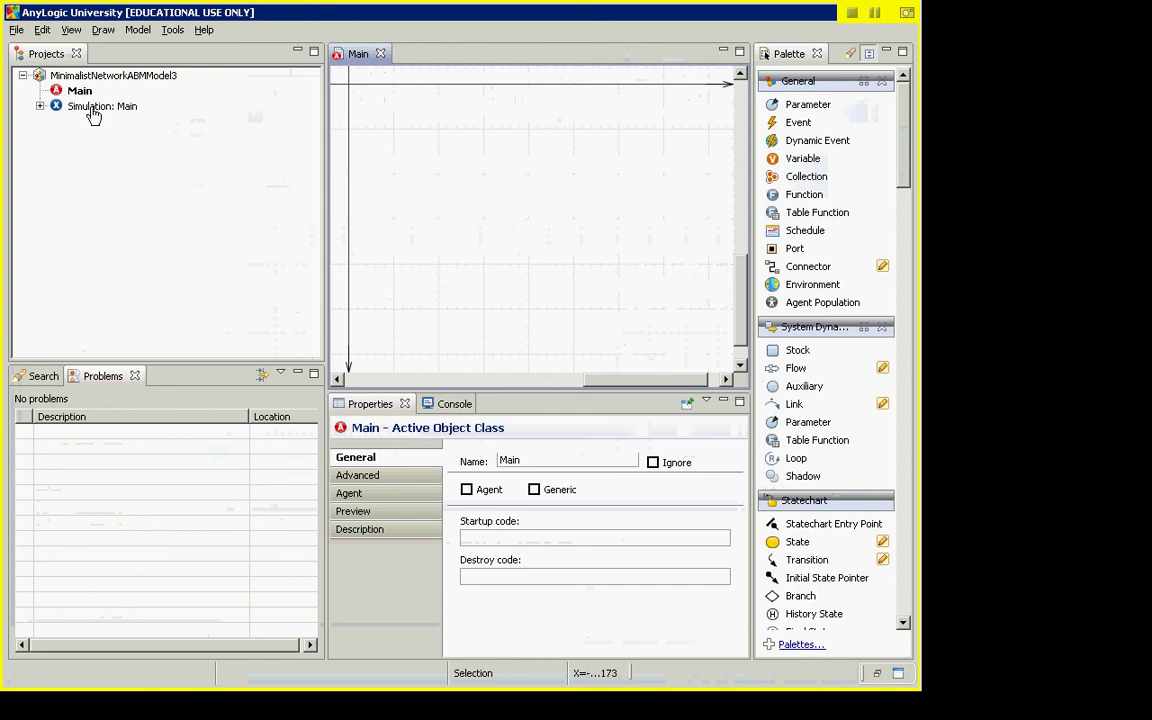
# - Create a new Active Object Class named Person in MinimalistNetworkABMModel3
pyautogui.hotkey('alt', 'Tab')
pyautogui.rightClick(80, 76)
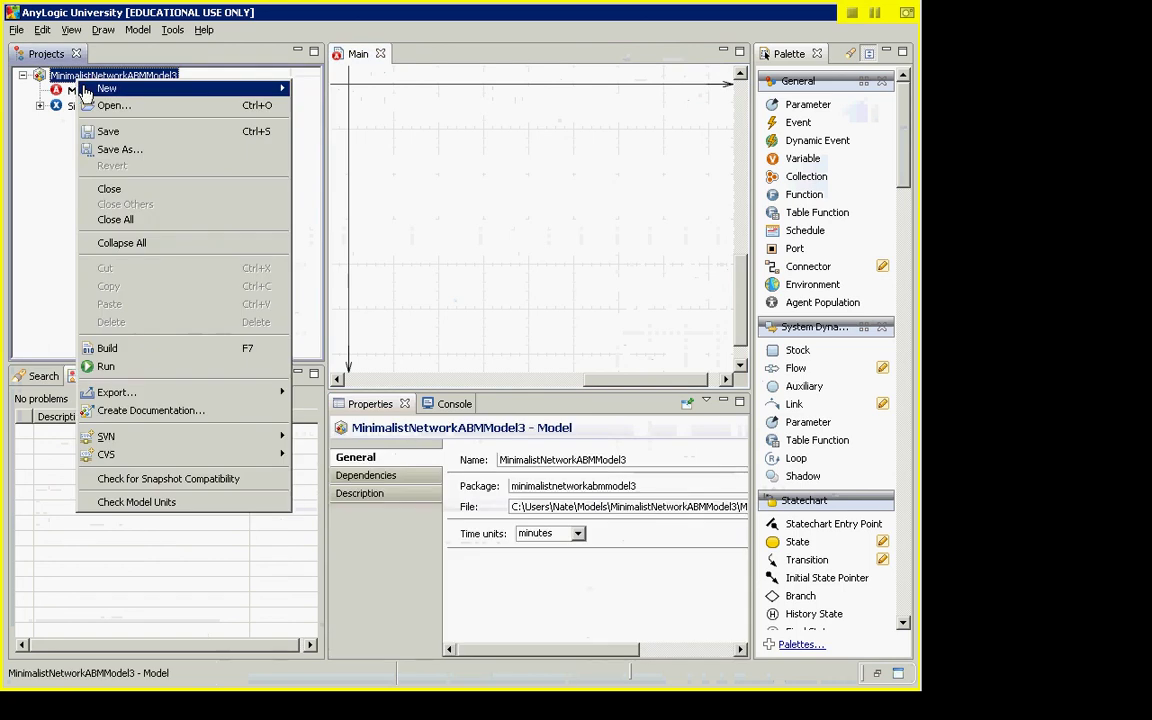
pyautogui.moveTo(84, 90)
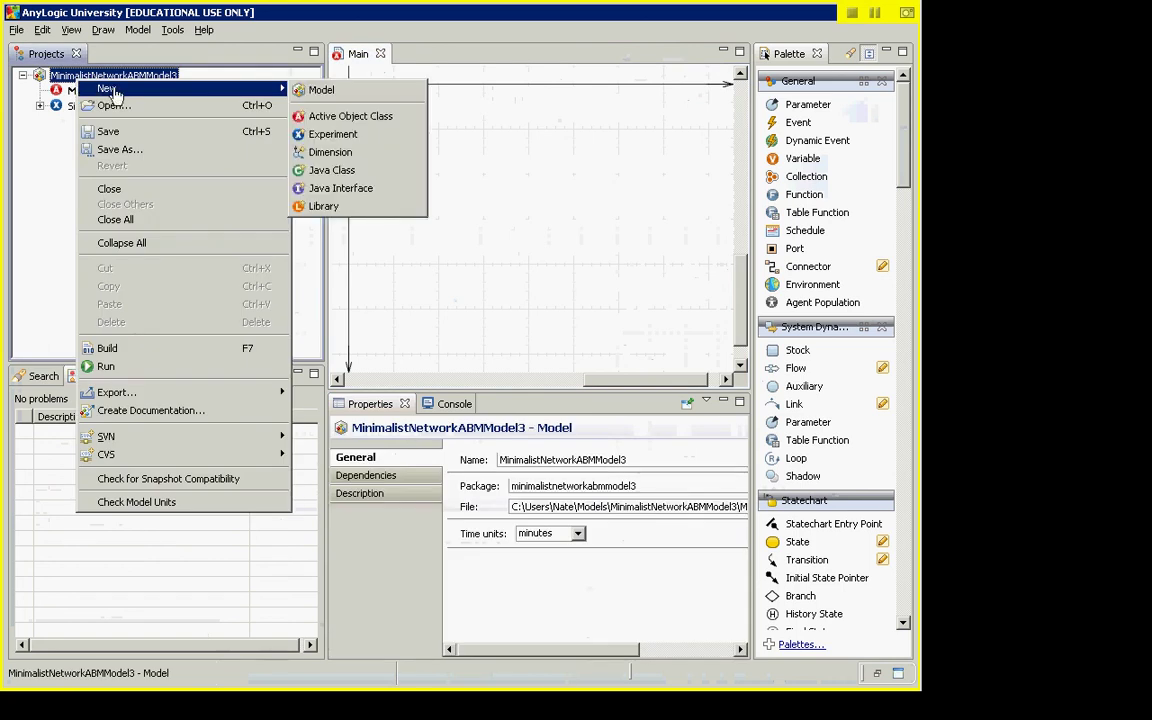
pyautogui.click(312, 120)
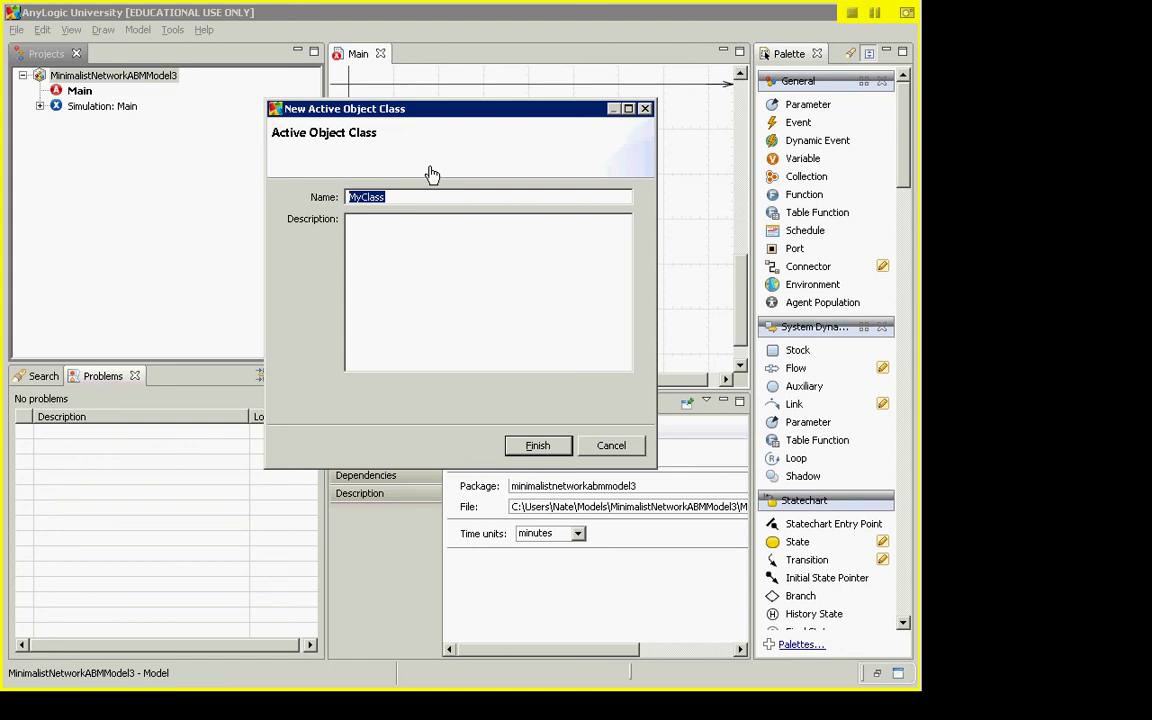
pyautogui.write('Person')
pyautogui.click(538, 448)
pyautogui.click(538, 447)
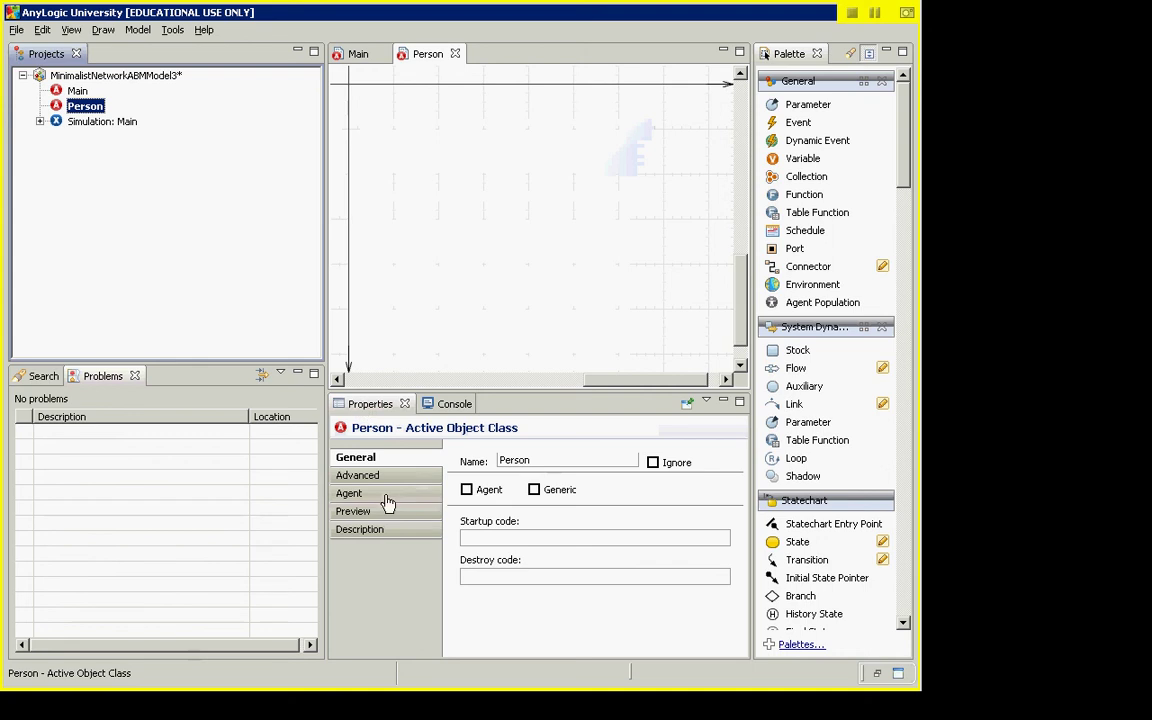
# - Designate the Person class as an Agent in its general properties
pyautogui.click(468, 497)
pyautogui.click(468, 490)
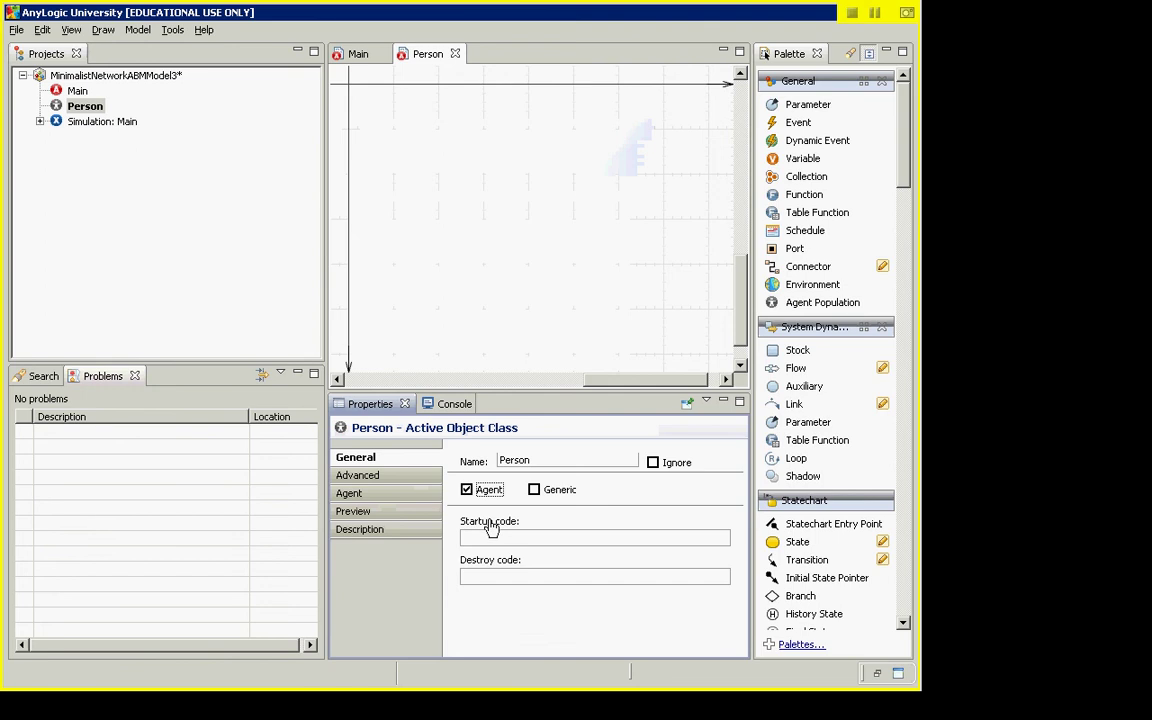
pyautogui.click(469, 499)
pyautogui.click(468, 496)
pyautogui.click(467, 493)
pyautogui.click(467, 492)
# - Switch to the Lecture 5 slide show and advance through the Person agent slides to "Resulting Project Window"
pyautogui.hotkey('alt', 'Tab')
pyautogui.hotkey('alt', 'Tab')
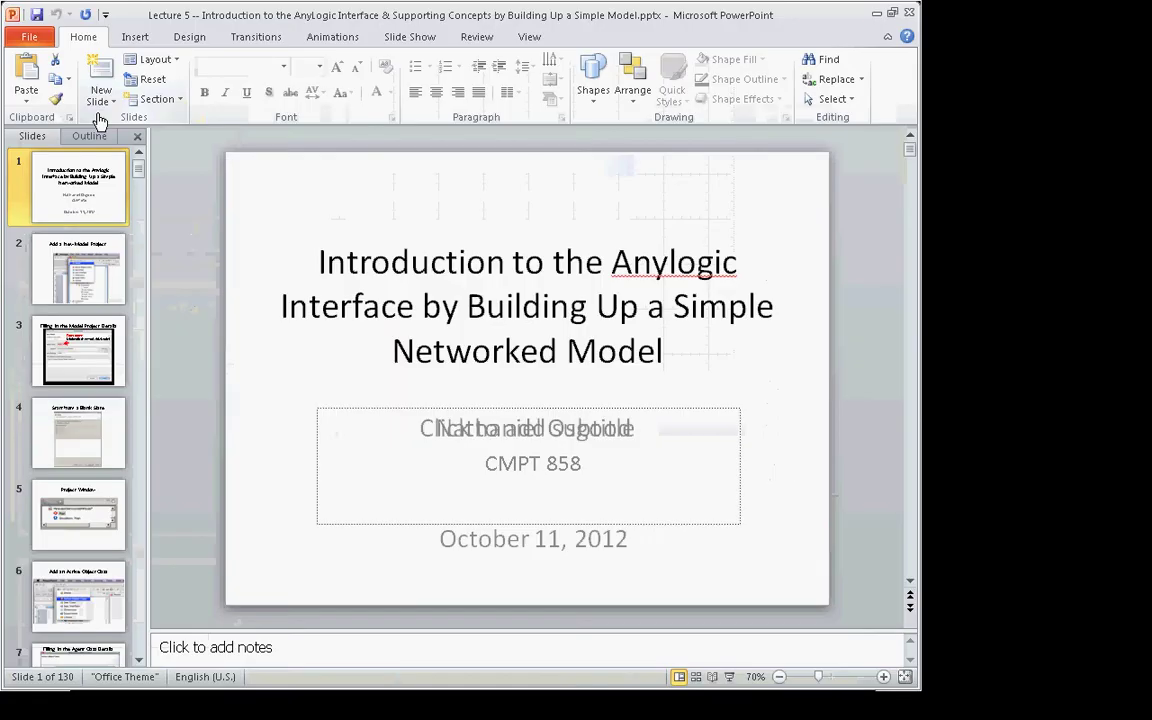
pyautogui.hotkey('alt', 'Tab')
pyautogui.press('Right')
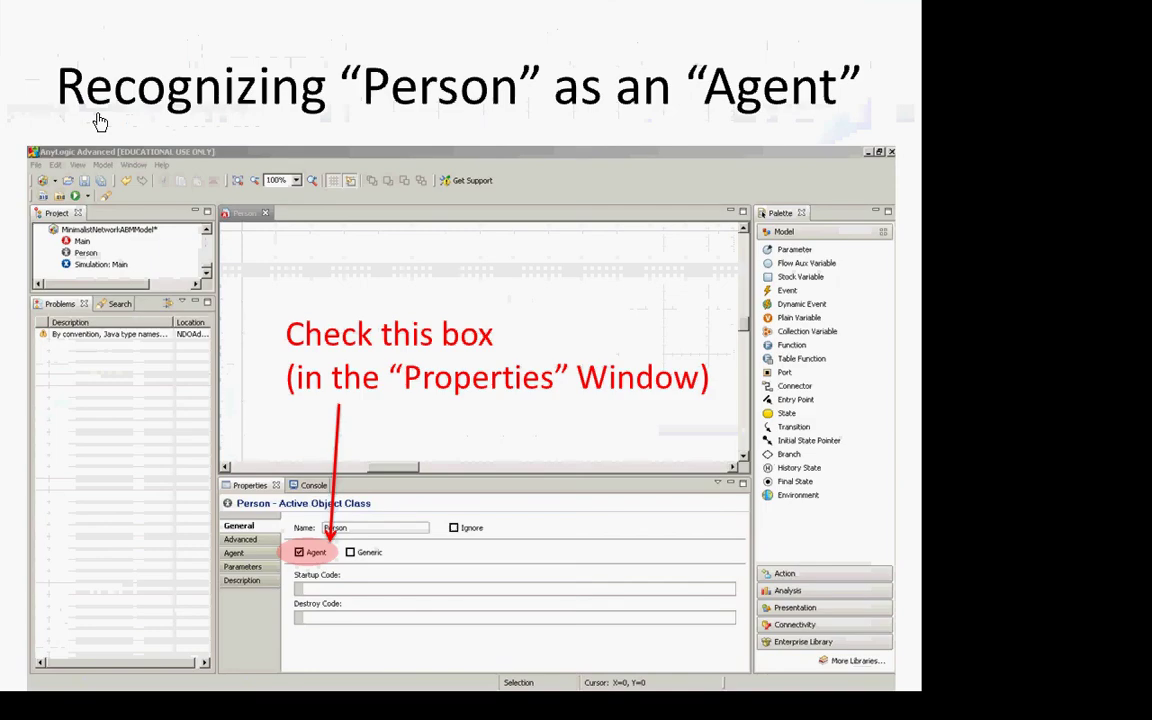
pyautogui.press('Right')
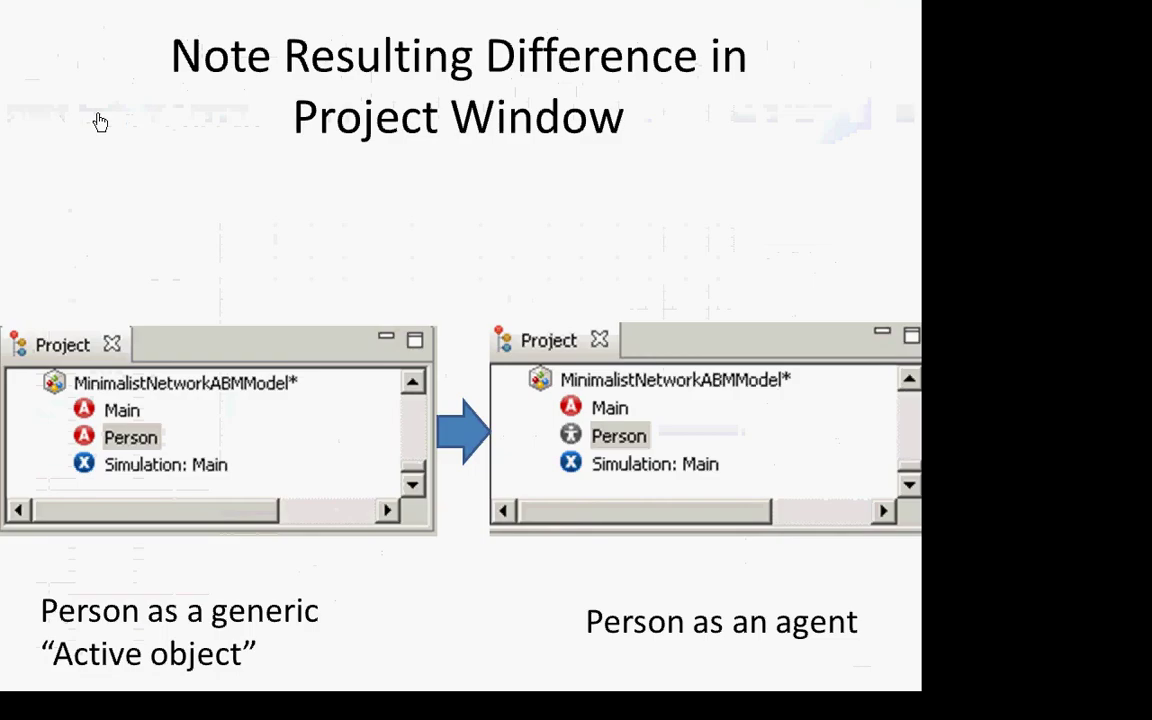
pyautogui.press('Right')
# - Return from the Lecture 5 slide show to AnyLogic and save MinimalistNetworkABMModel3
pyautogui.hotkey('alt', 'Tab')
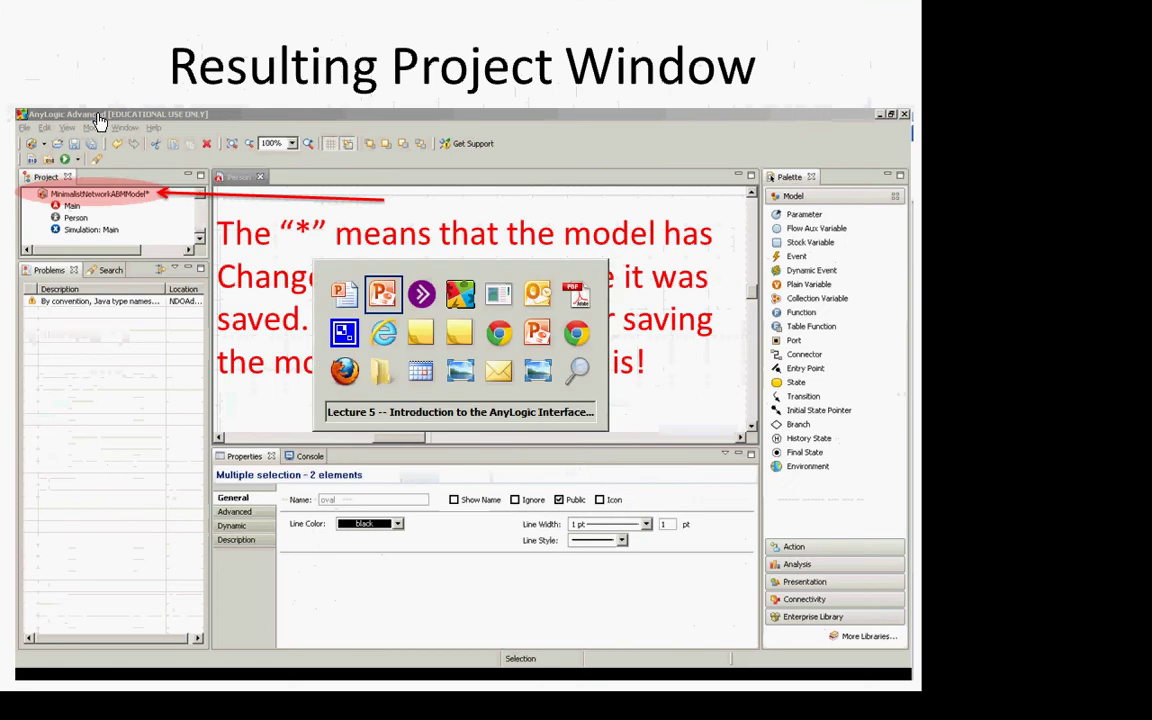
pyautogui.hotkey('alt', 'Tab')
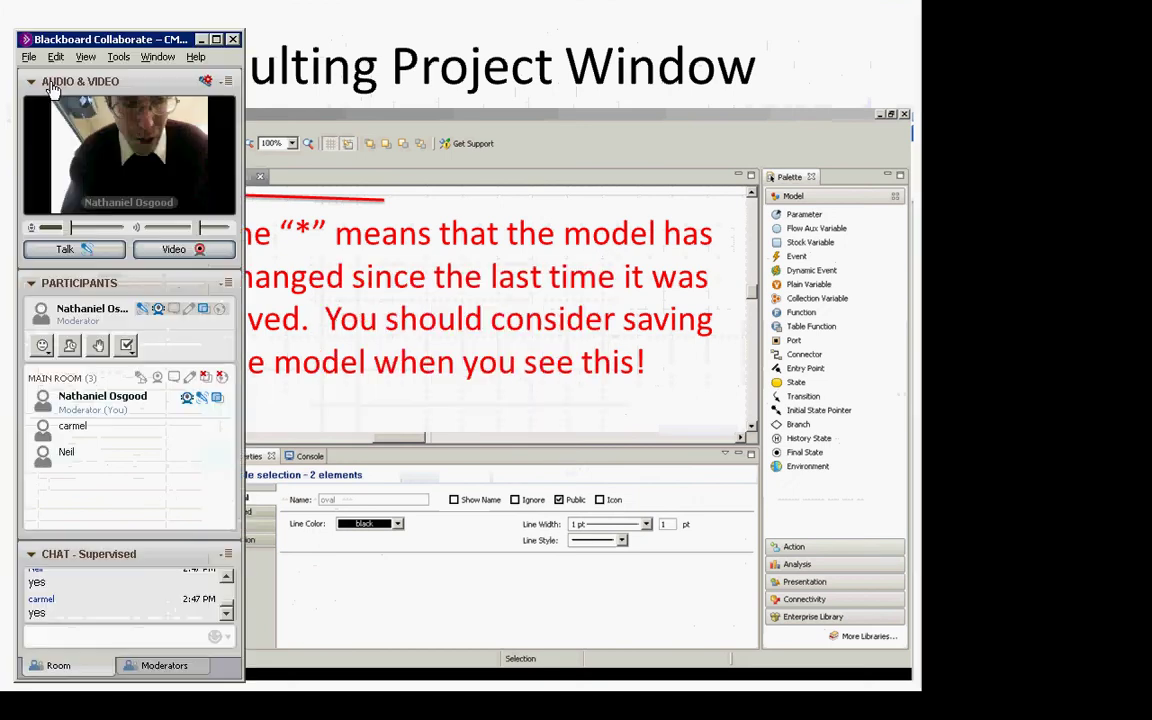
pyautogui.hotkey('alt', 'Tab')
pyautogui.press('Tab')
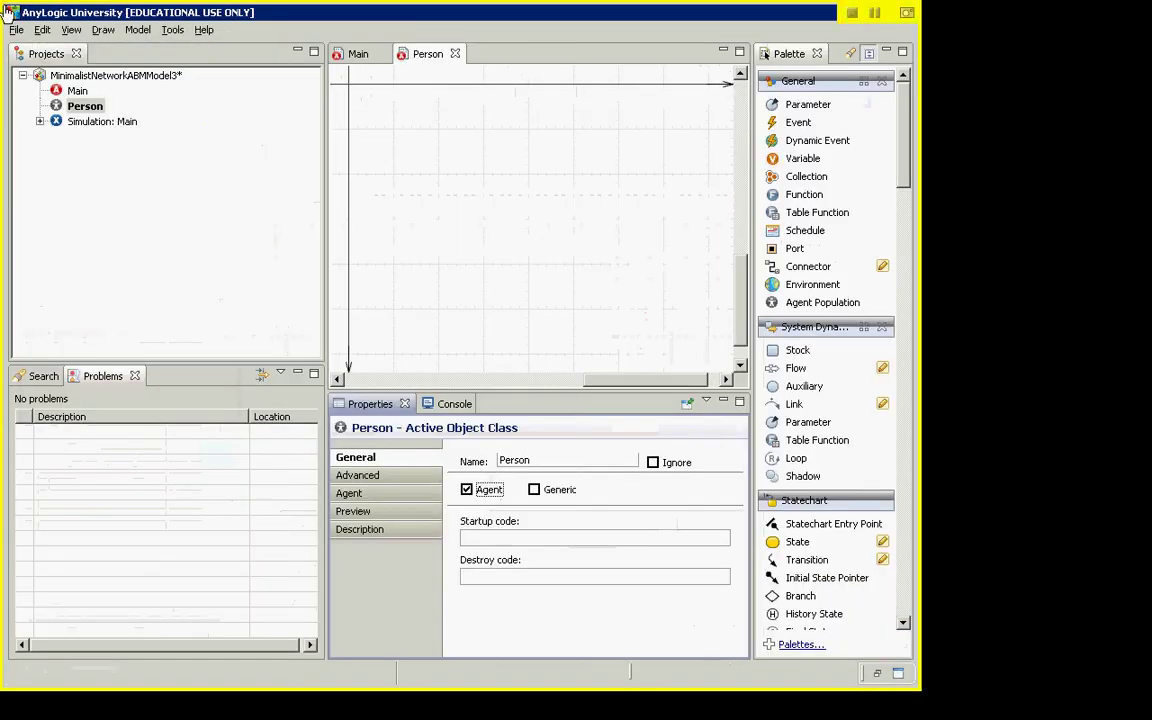
pyautogui.hotkey('alt', 'Tab')
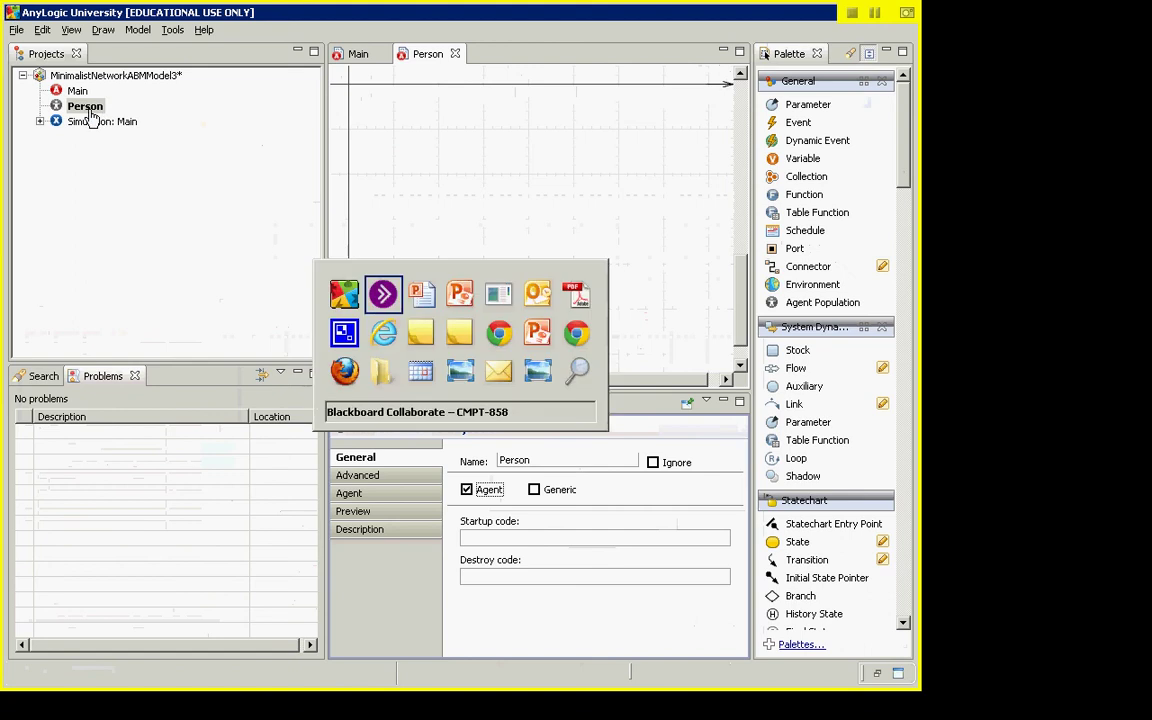
pyautogui.press('Tab')
pyautogui.hotkey('alt', 'Tab')
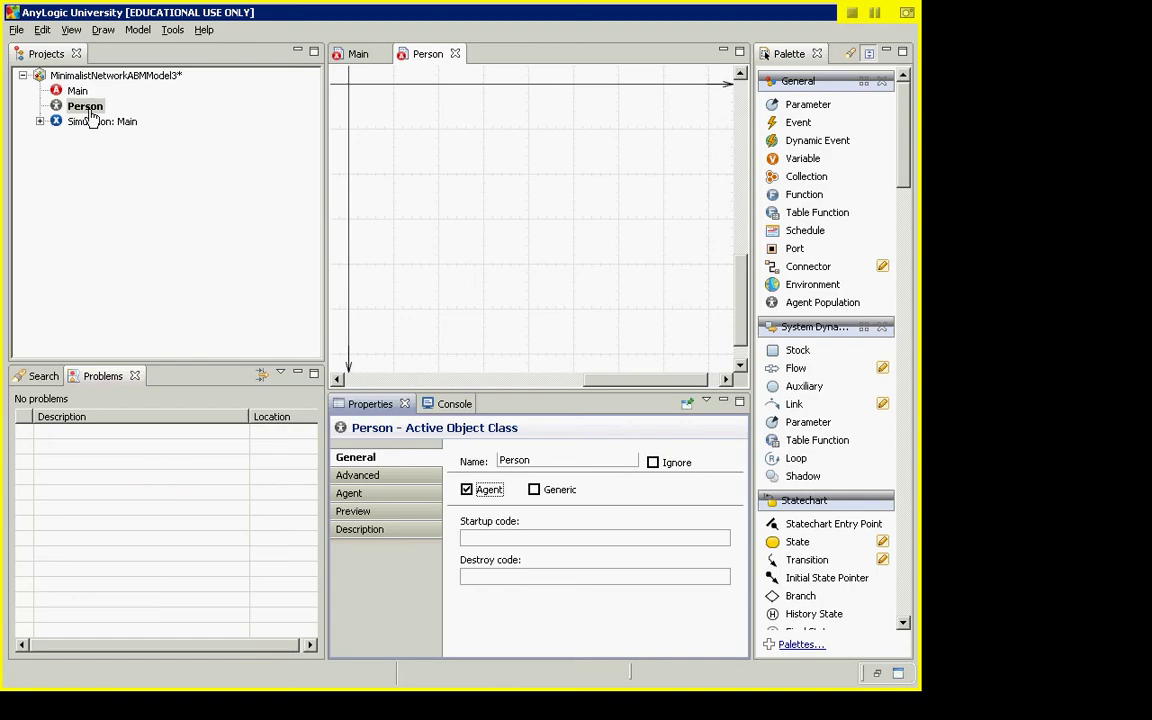
pyautogui.click(178, 80)
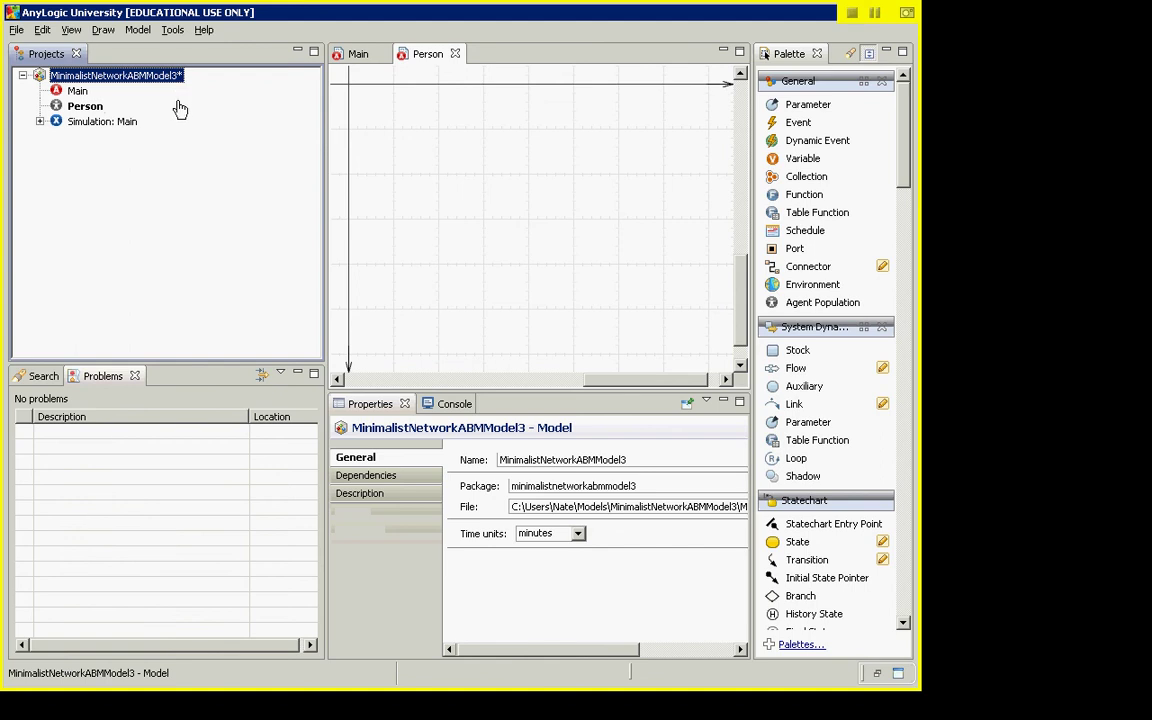
pyautogui.hotkey('ctrl', 's')
# - Switch to the Lecture 5 slide show and advance past the "Resulting Project Window" slide
pyautogui.hotkey('alt', 'Tab')
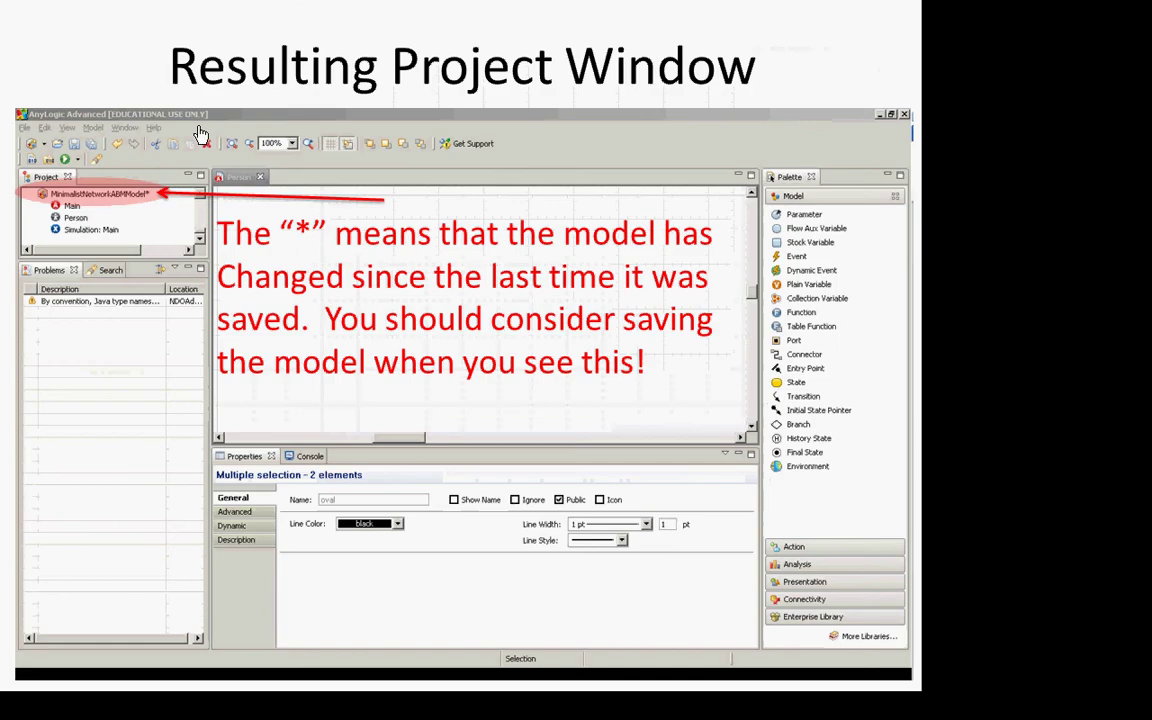
pyautogui.hotkey('alt', 'Tab')
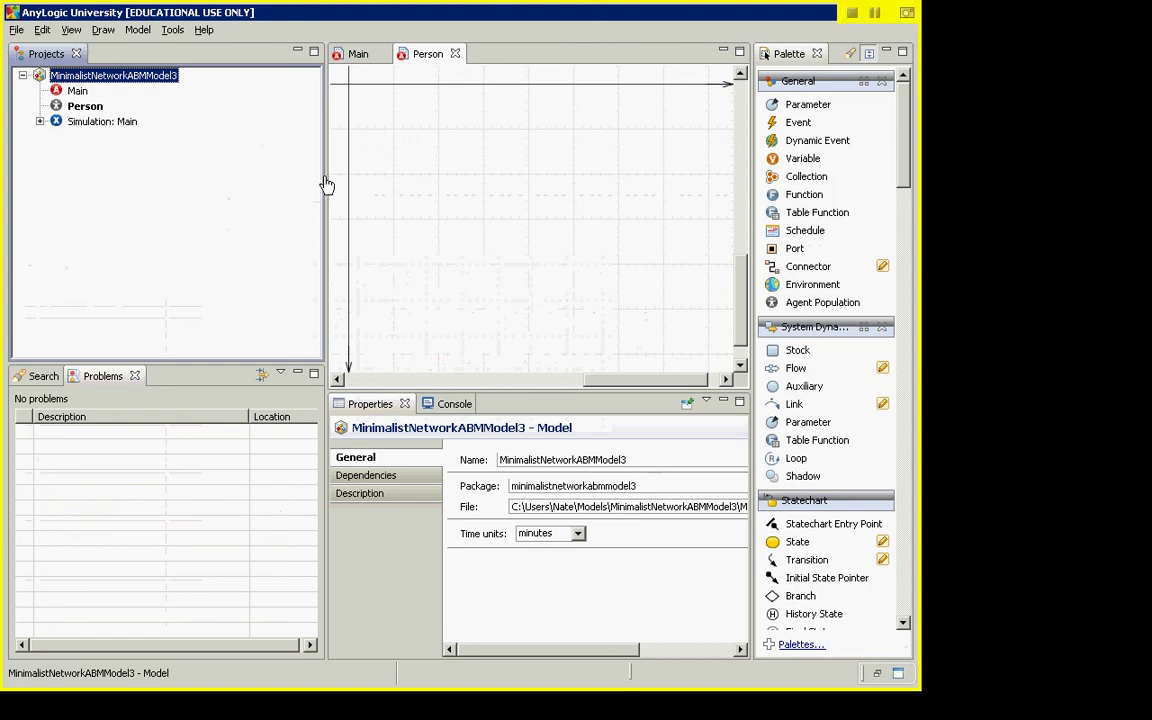
pyautogui.hotkey('alt', 'Tab')
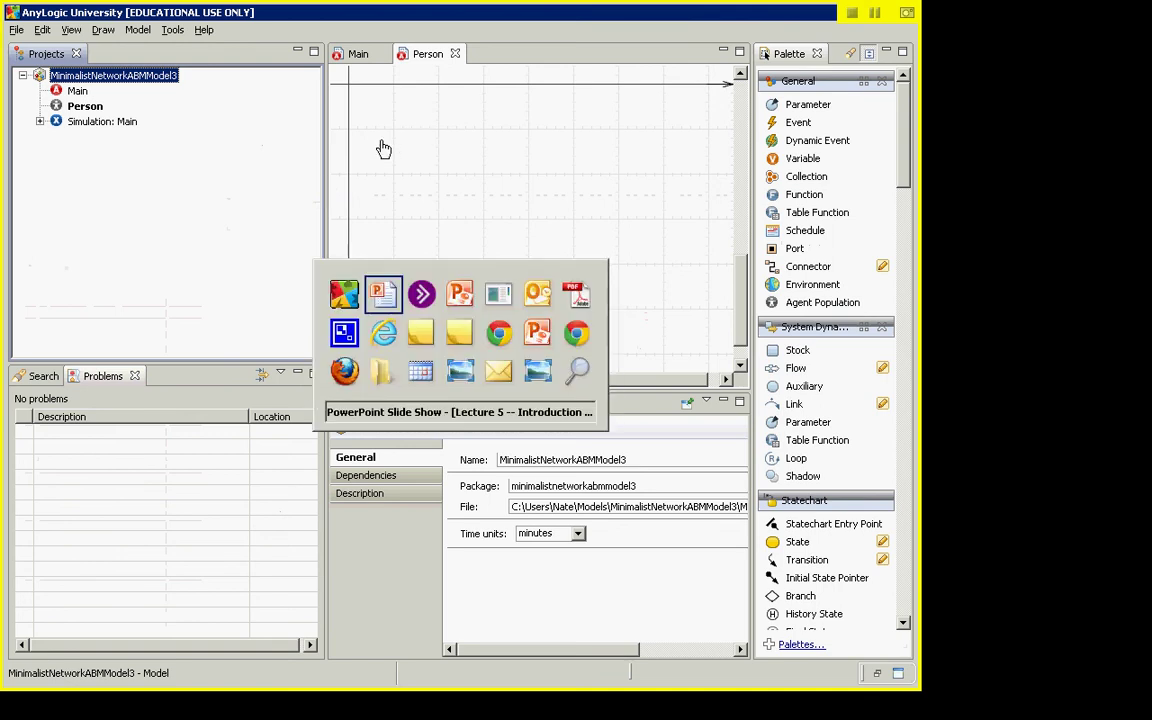
pyautogui.press('Right')
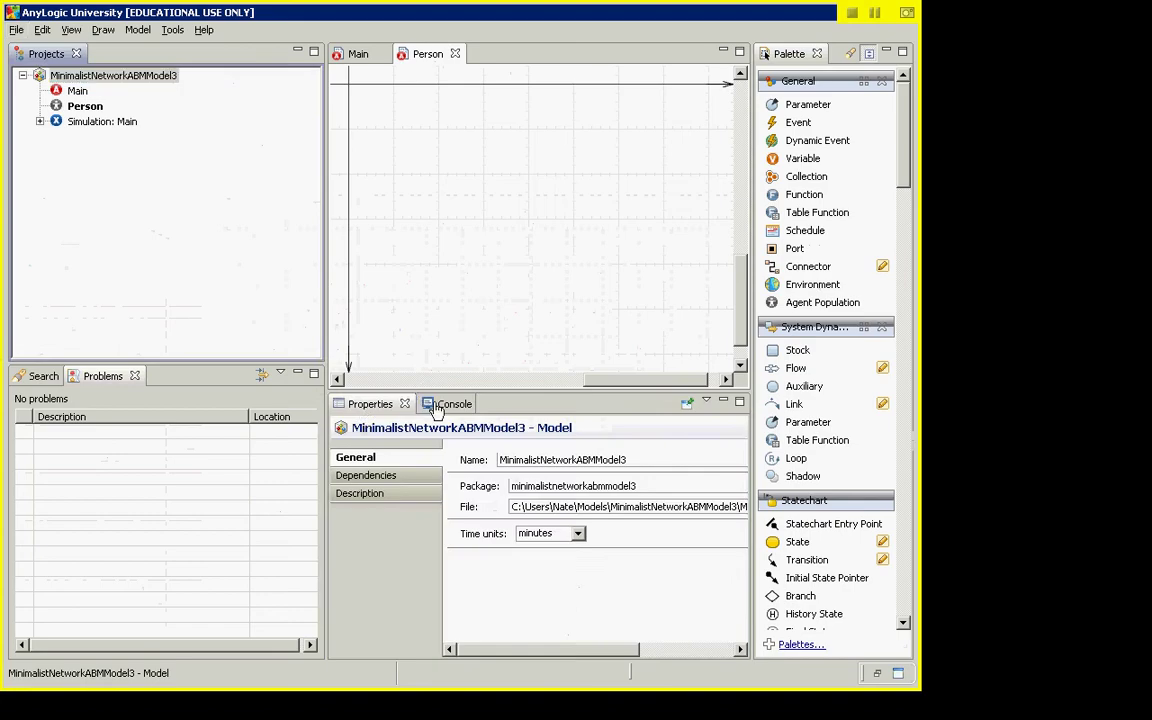
# - In AnyLogic, show the Console view, then examine the palette through its picture objects and the list of available palettes
pyautogui.click(436, 406)
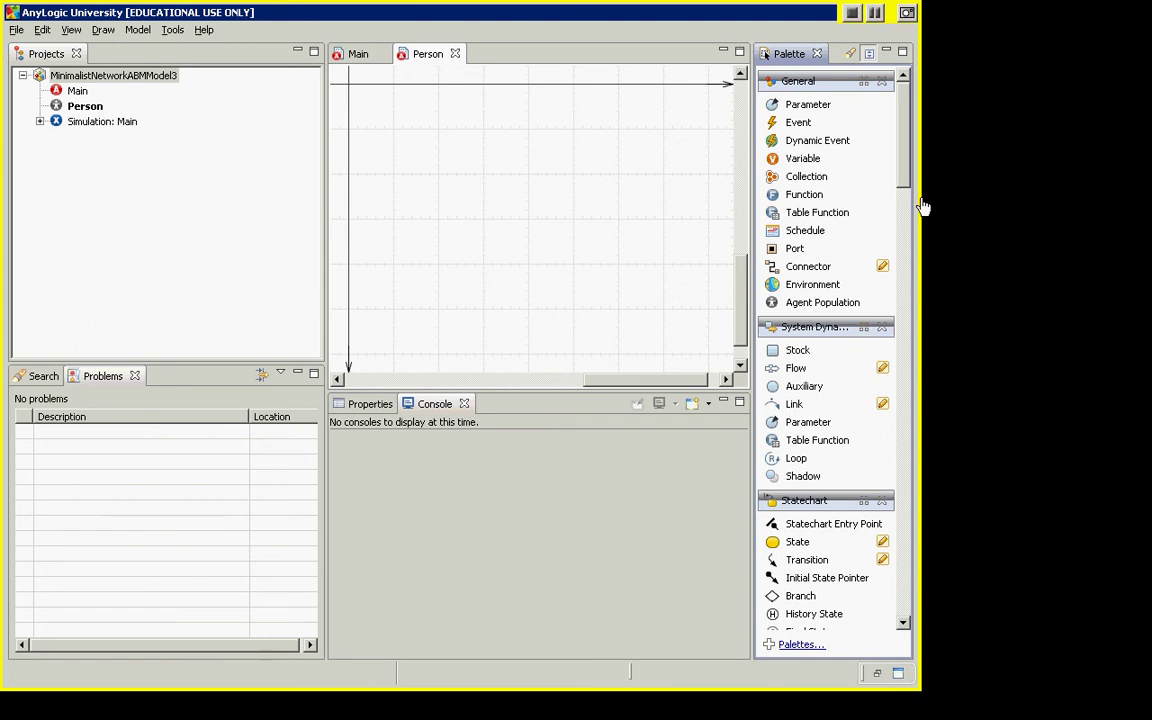
pyautogui.moveTo(905, 180); pyautogui.dragTo(895, 600)
pyautogui.click(795, 645)
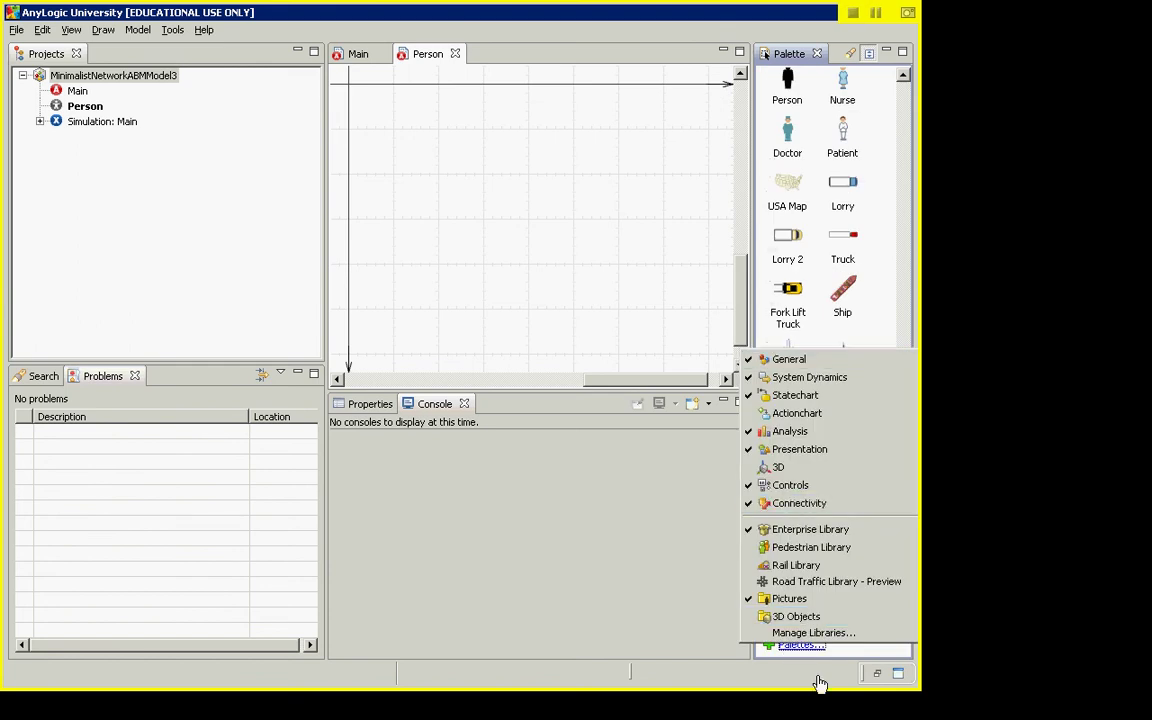
pyautogui.click(653, 591)
pyautogui.moveTo(904, 570); pyautogui.dragTo(900, 113)
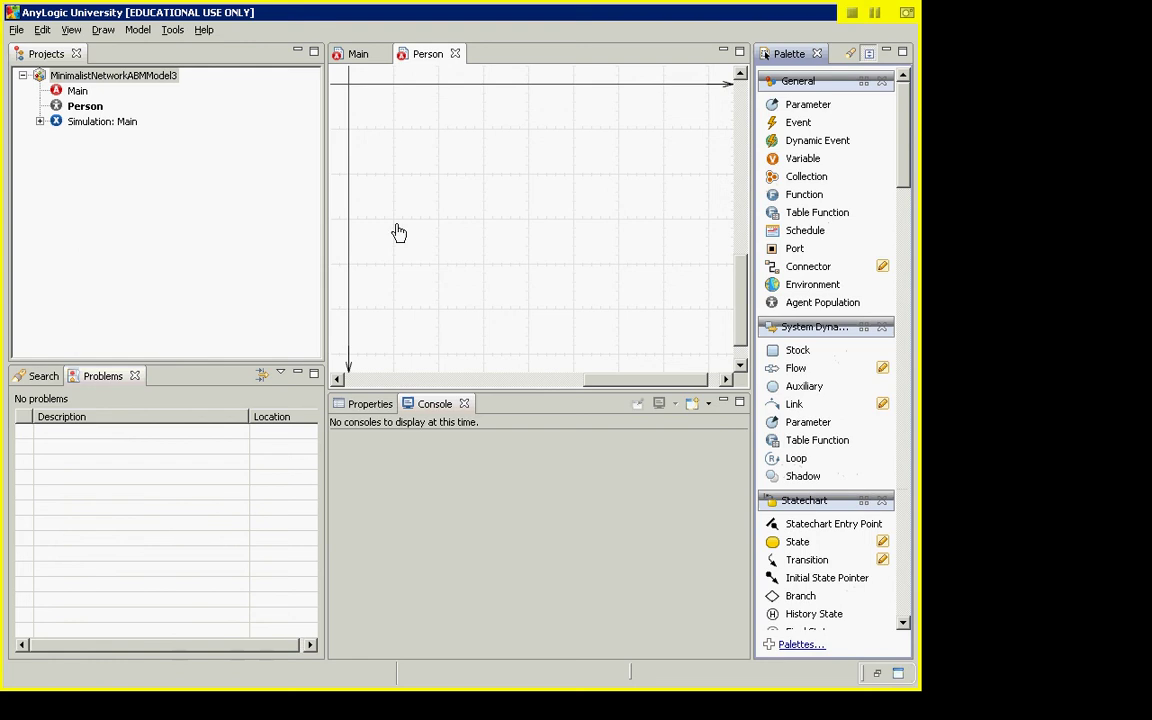
# - Split the Person and Main canvases side by side, then regroup them in one editor area with Main after Person
pyautogui.click(447, 140)
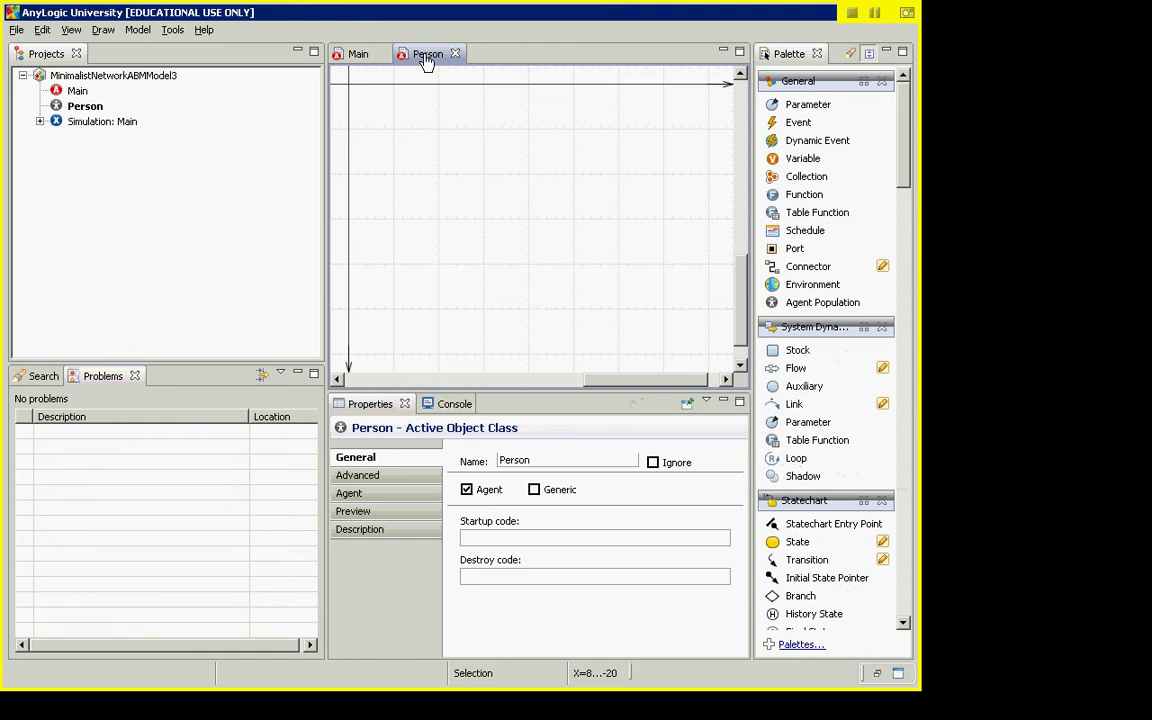
pyautogui.moveTo(426, 62); pyautogui.dragTo(697, 195)
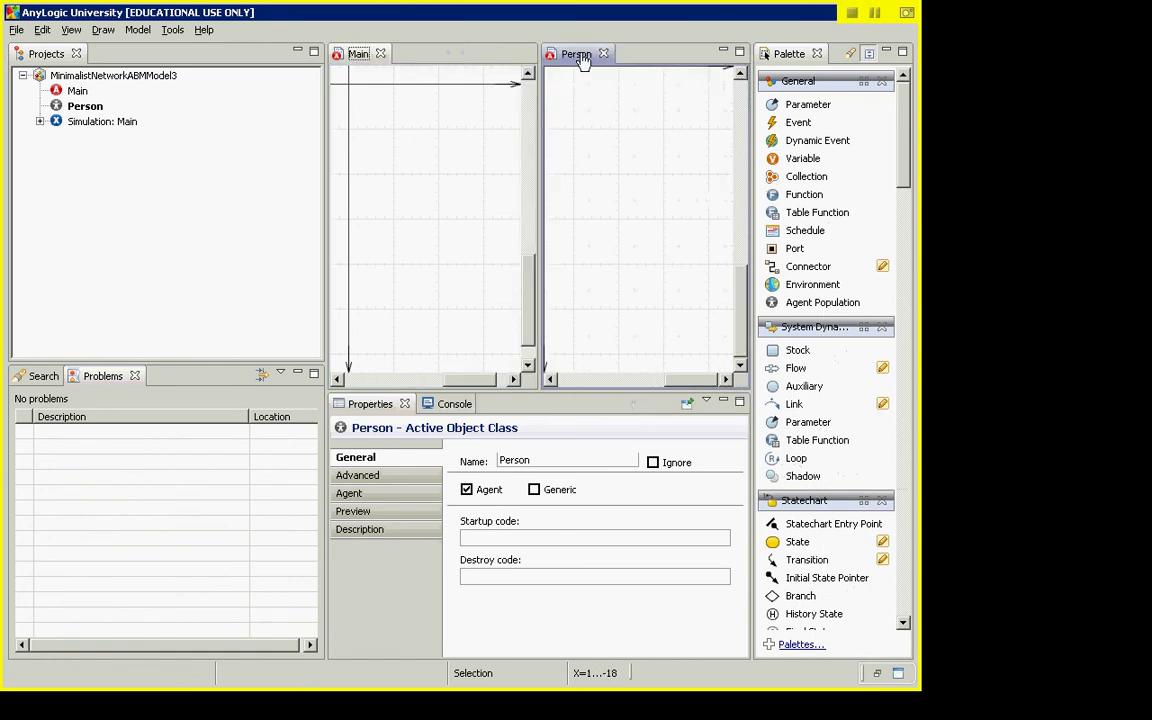
pyautogui.moveTo(583, 62); pyautogui.dragTo(368, 90)
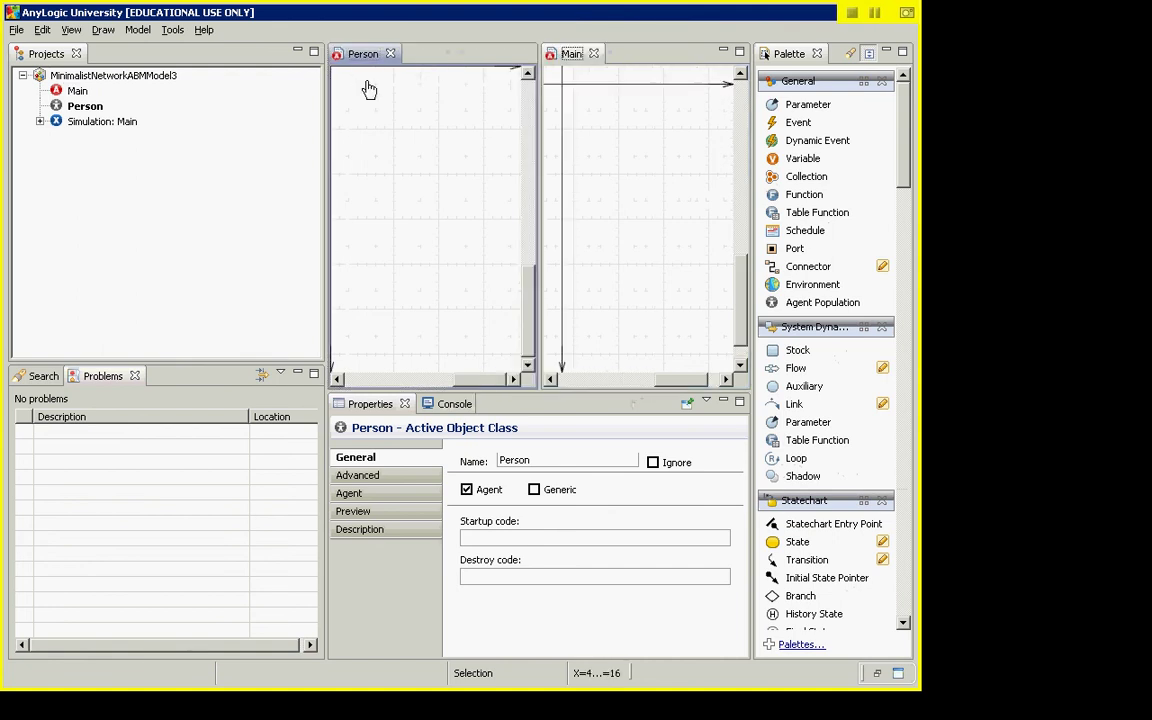
pyautogui.click(571, 55)
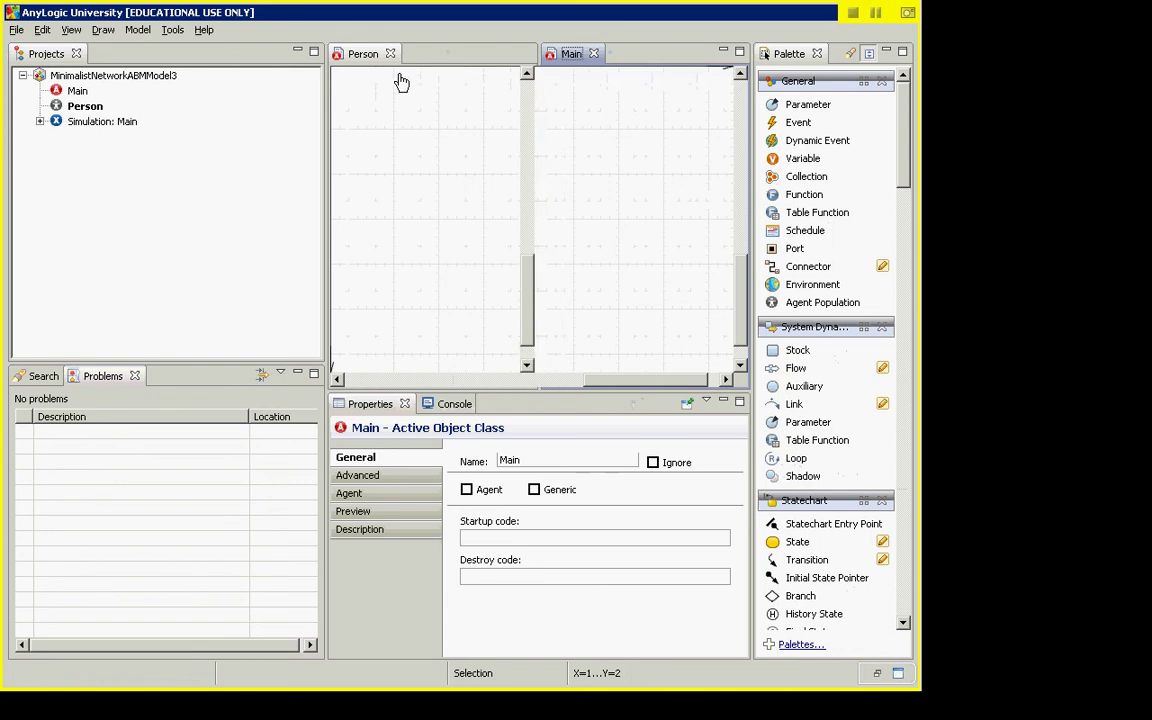
pyautogui.moveTo(571, 54); pyautogui.dragTo(411, 141)
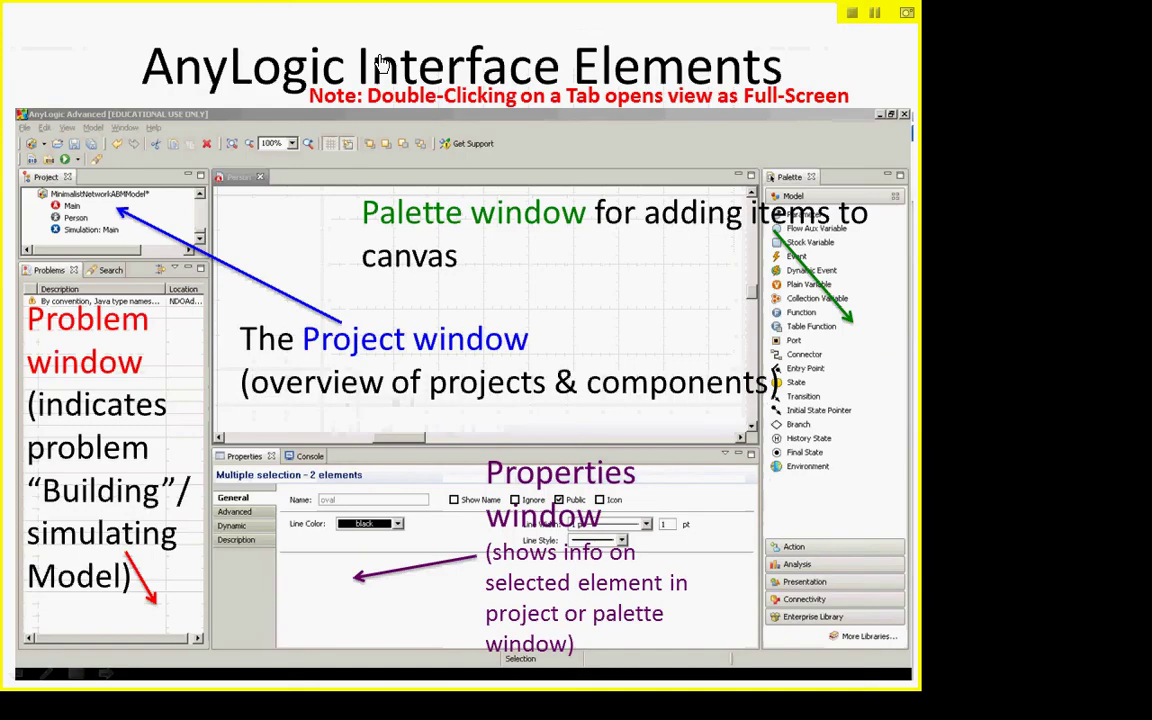
# - View the "If Windows are Missing…" slide, then return to AnyLogic and bring the Search view to the front
pyautogui.hotkey('alt', 'Tab')
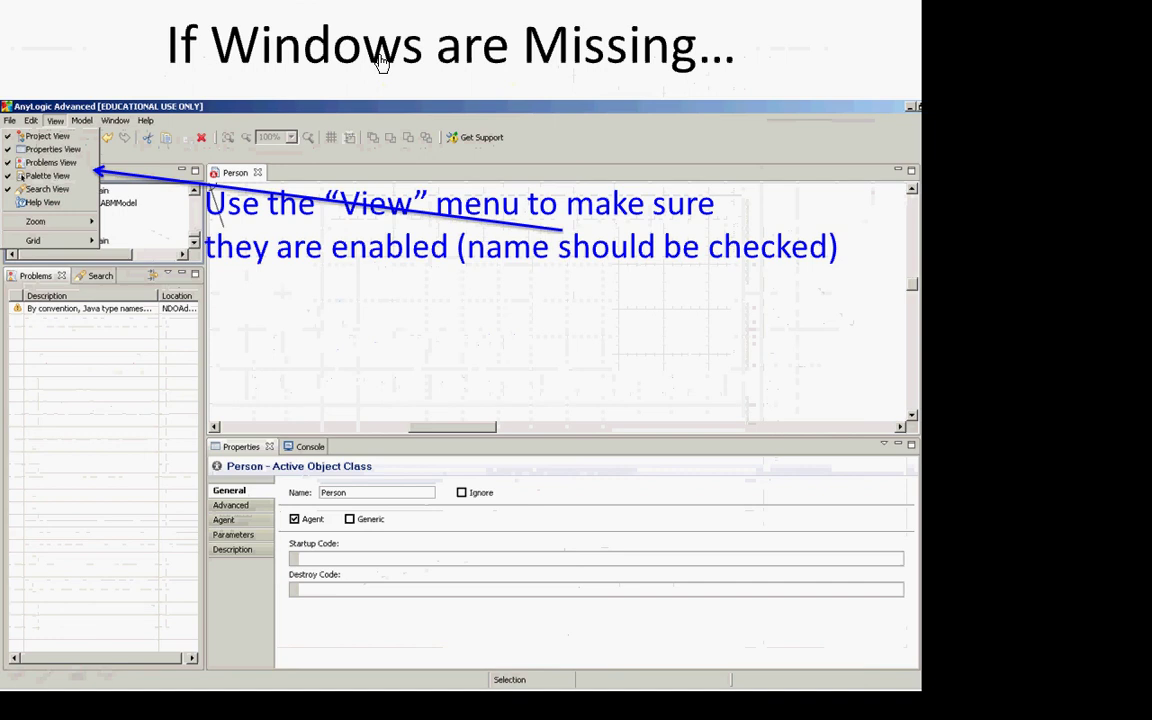
pyautogui.hotkey('alt', 'Tab')
pyautogui.click(71, 30)
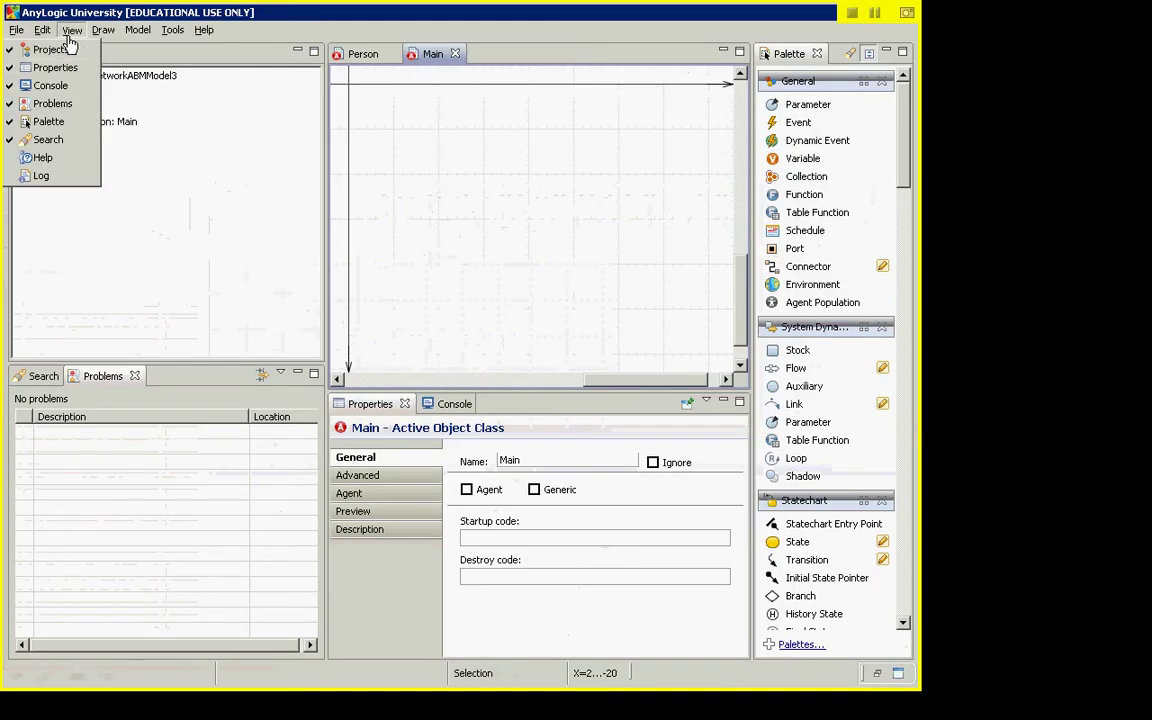
pyautogui.click(61, 145)
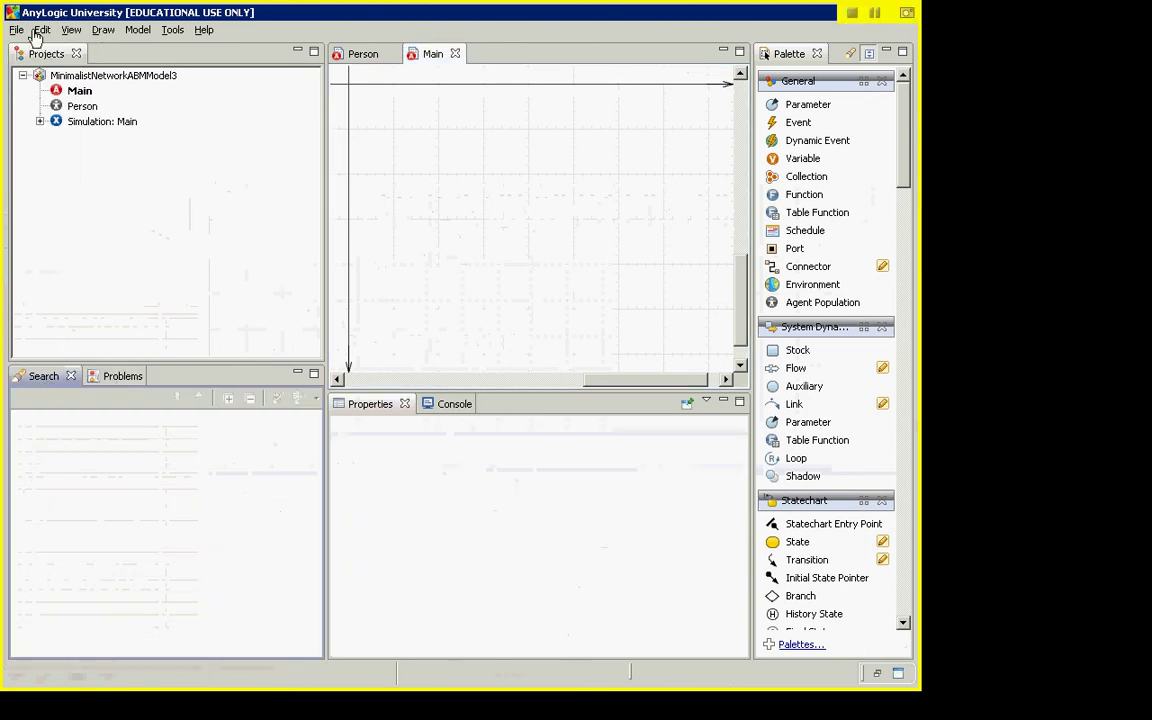
# - Hide the Search view and show it again
pyautogui.click(103, 29)
pyautogui.moveTo(71, 29)
pyautogui.click(57, 145)
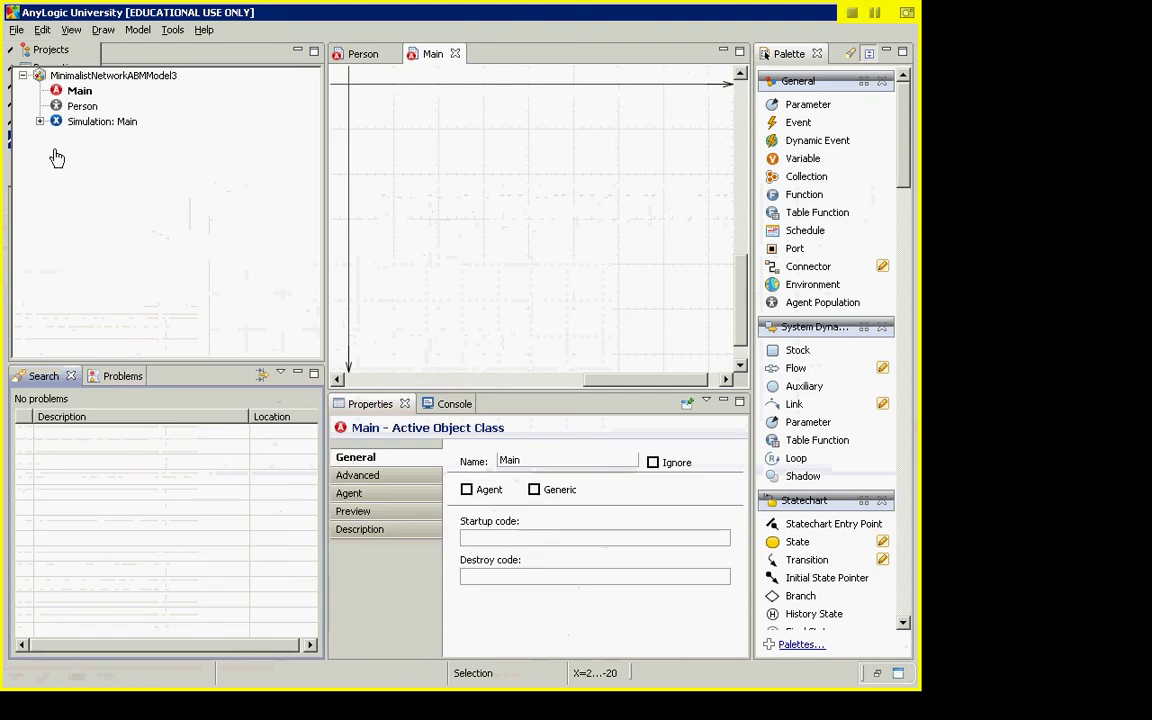
pyautogui.click(71, 29)
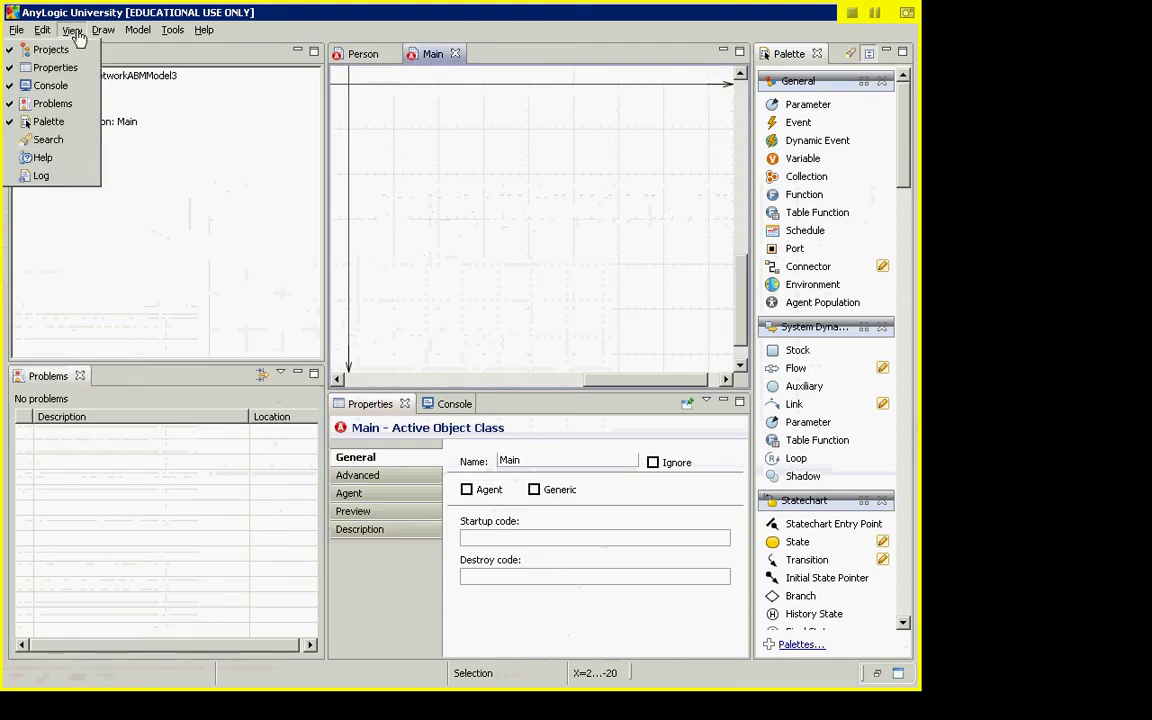
pyautogui.click(48, 137)
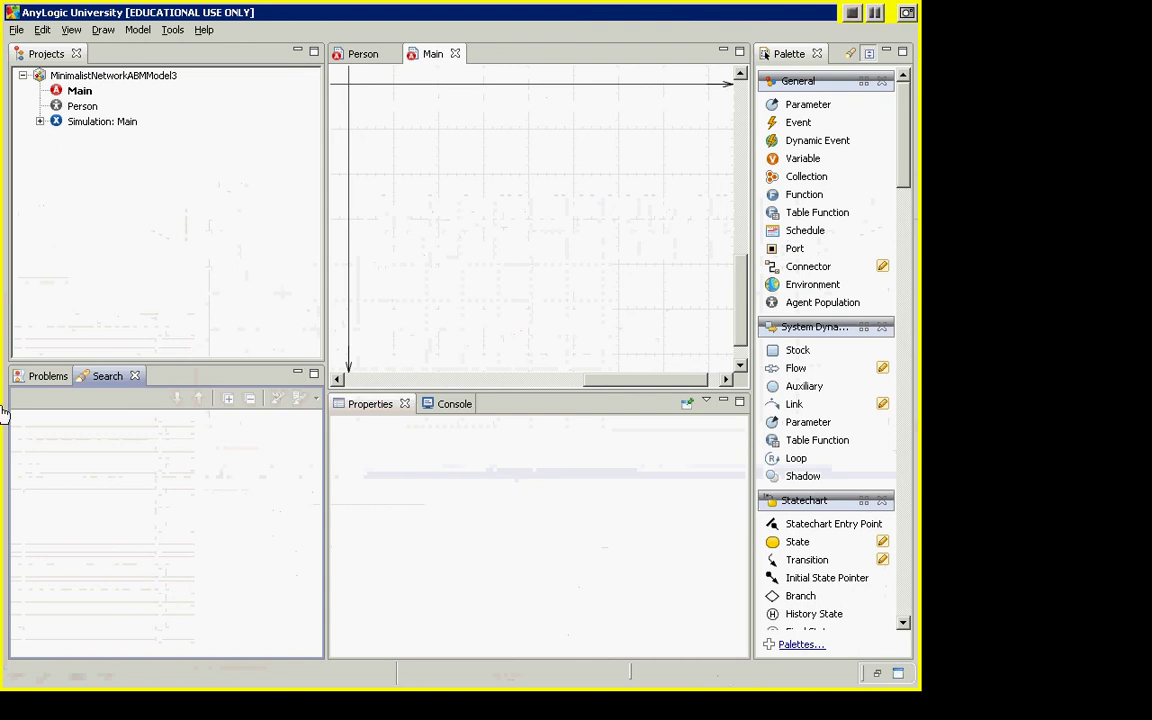
# - Minimize the pane holding the Problems and Search views, peek at Problems, and restore the pane
pyautogui.click(40, 377)
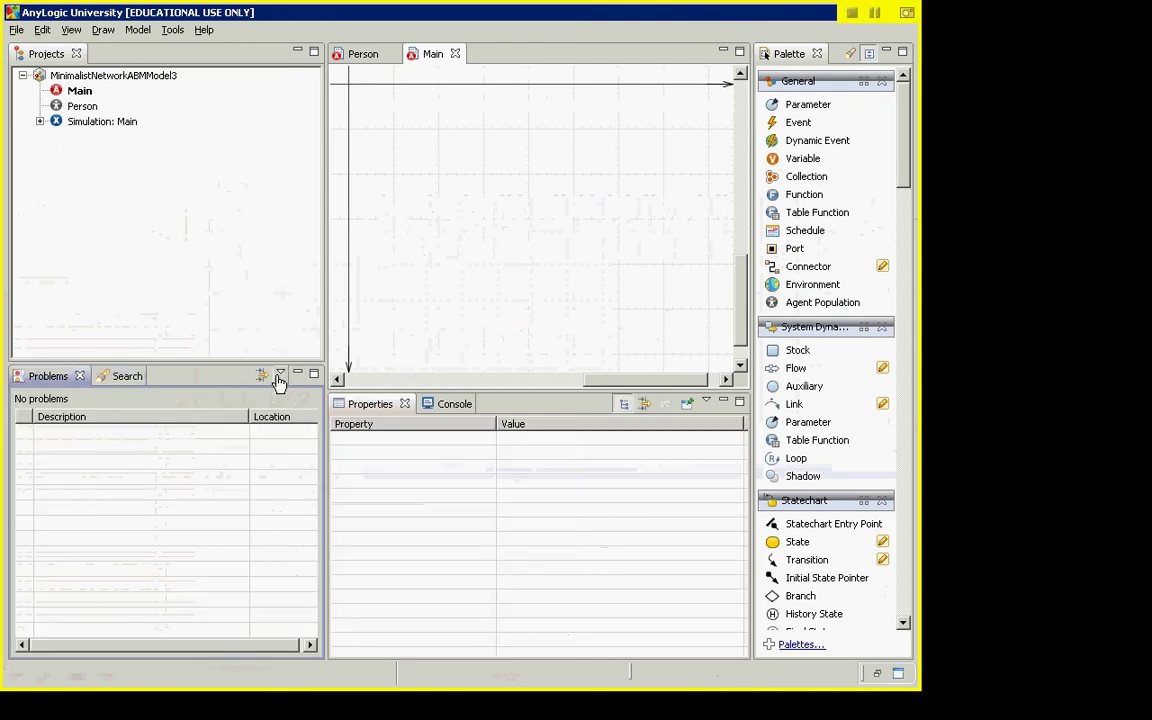
pyautogui.click(297, 373)
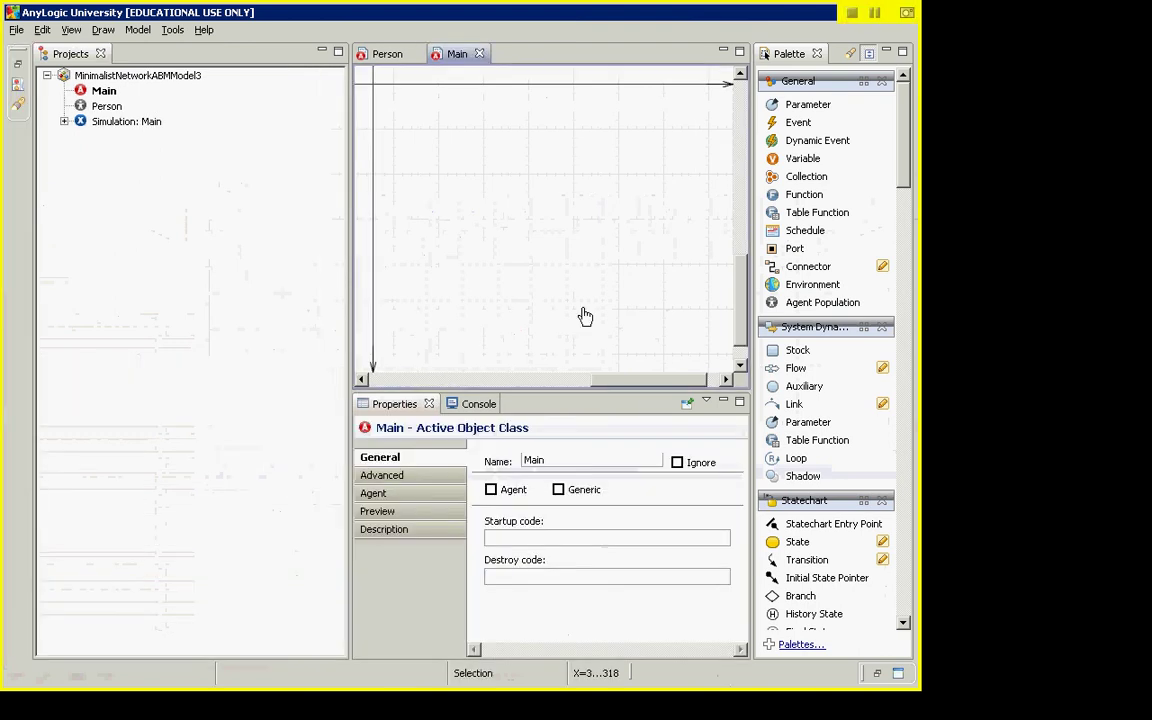
pyautogui.click(17, 92)
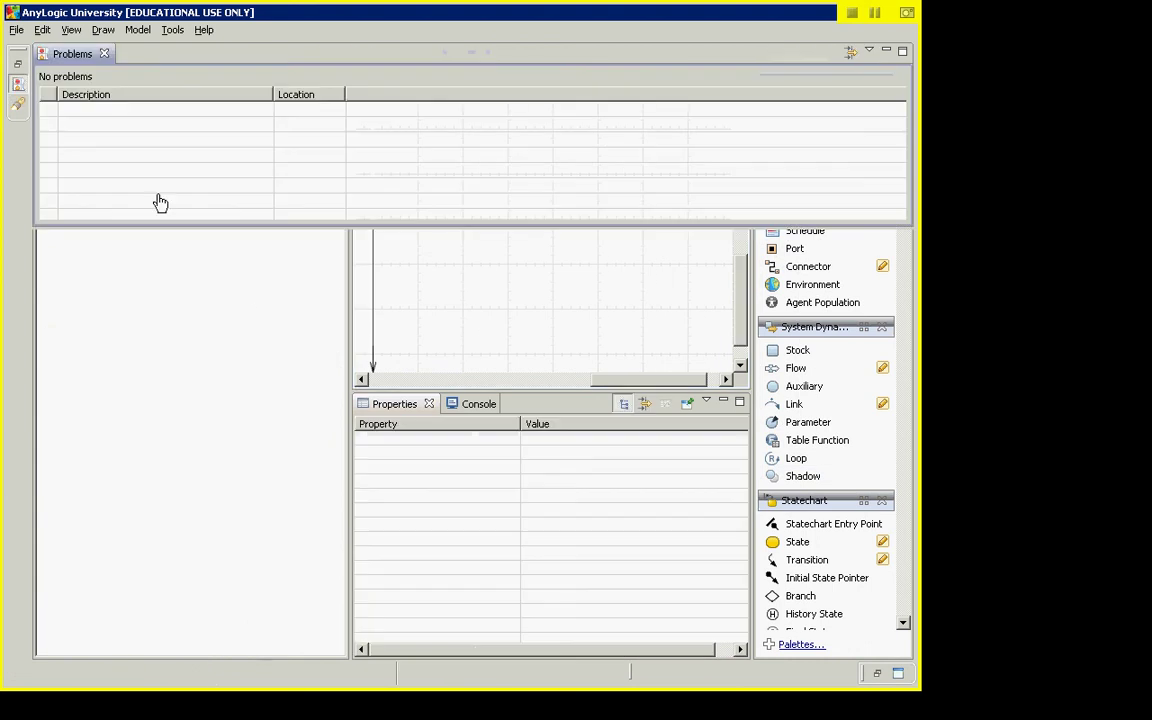
pyautogui.click(17, 86)
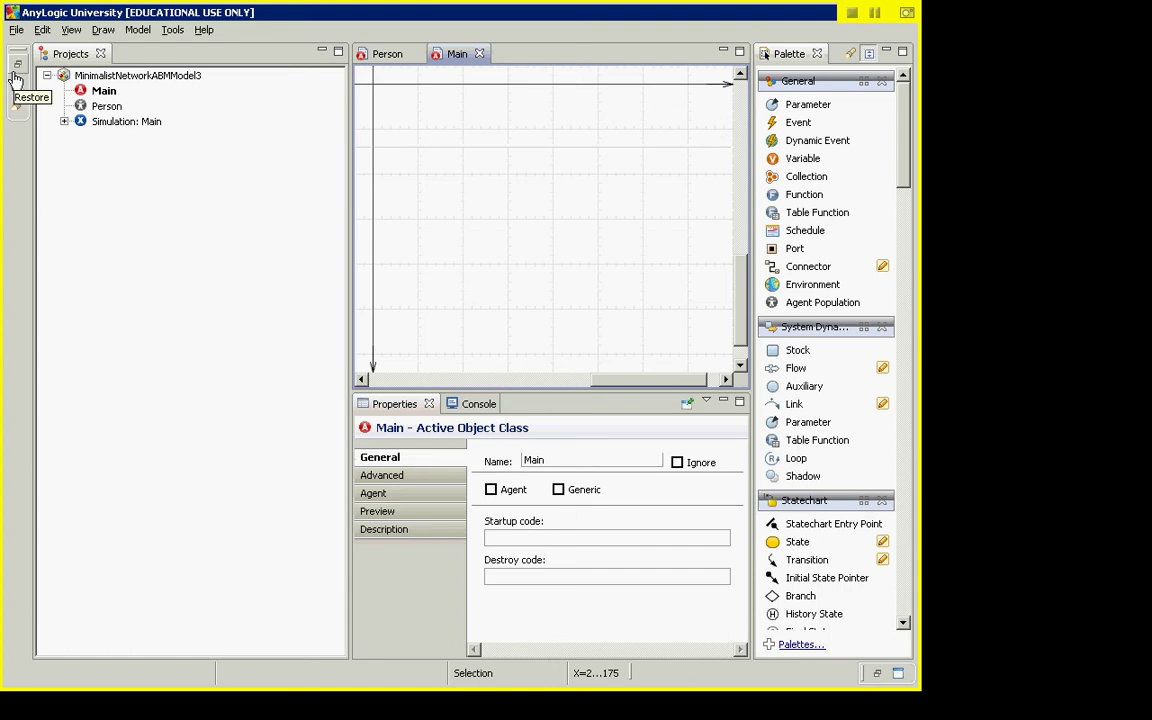
pyautogui.click(16, 68)
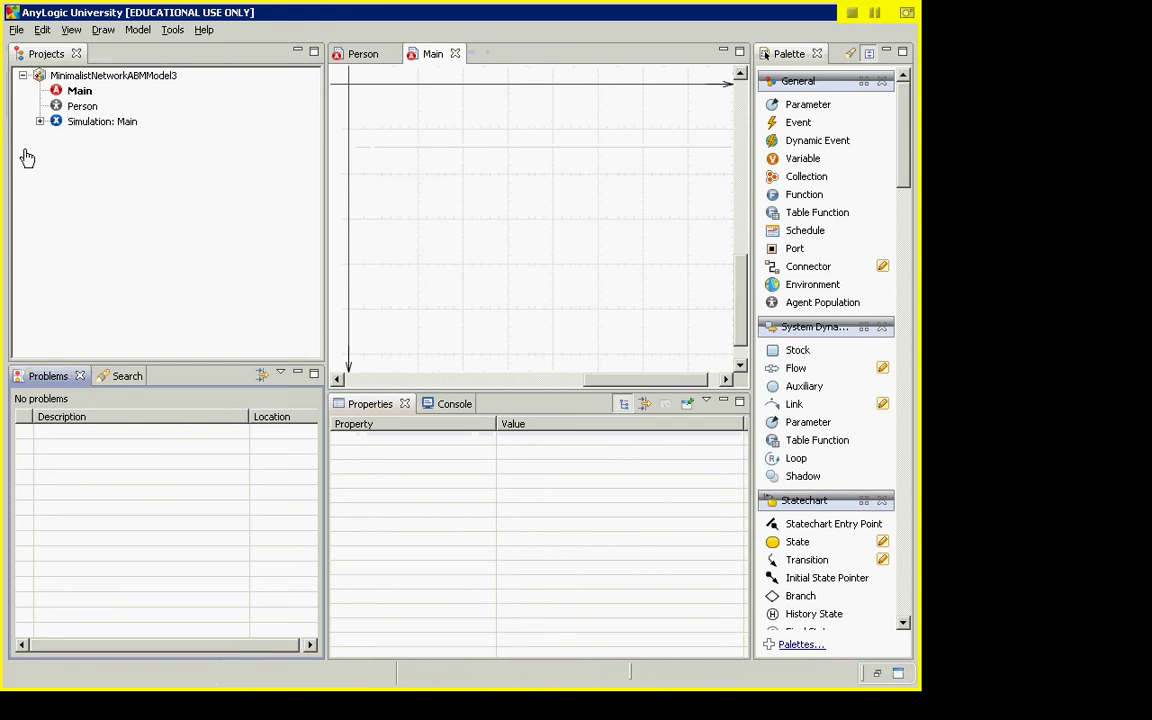
# - Switch to the Lecture 5 slide show and advance to the slide titled The "Project" Window
pyautogui.hotkey('alt', 'Tab')
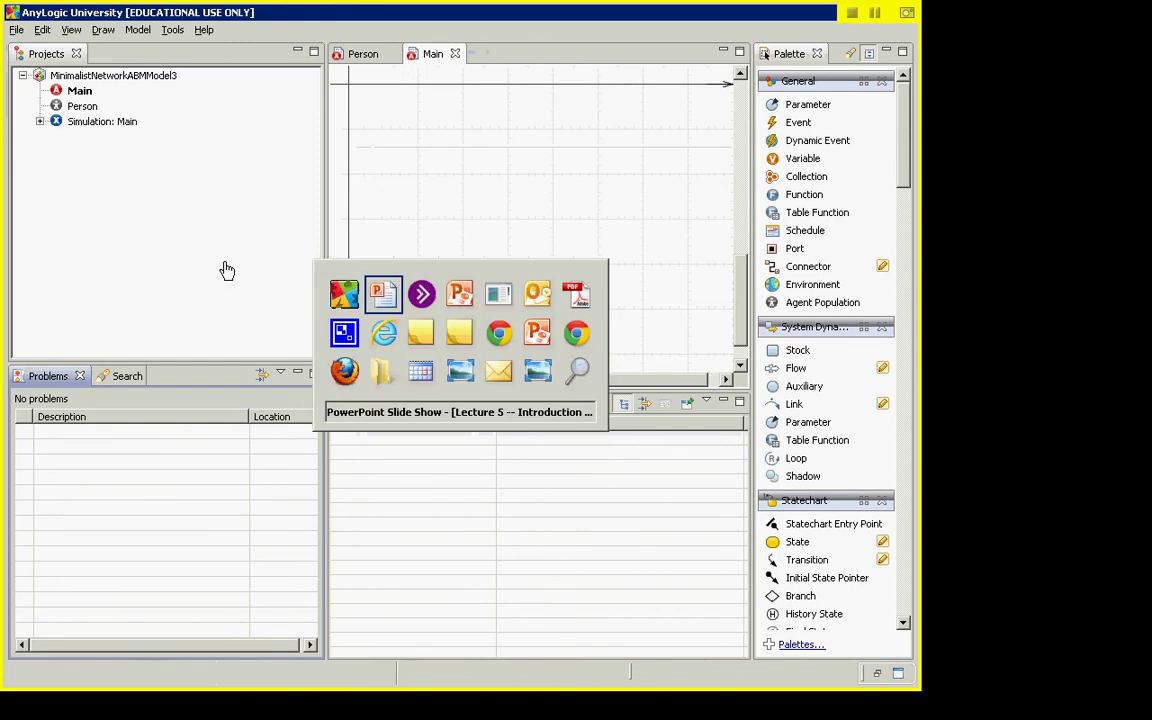
pyautogui.hotkey('alt', 'Tab')
pyautogui.hotkey('alt', 'Tab')
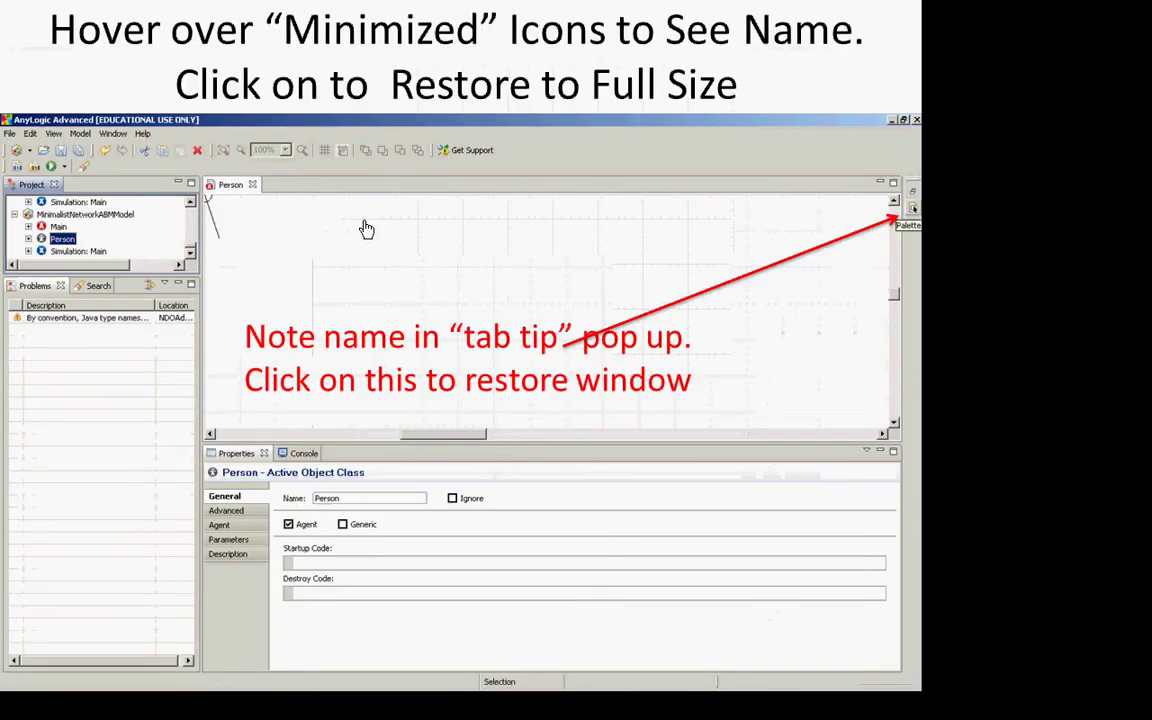
pyautogui.click(404, 175)
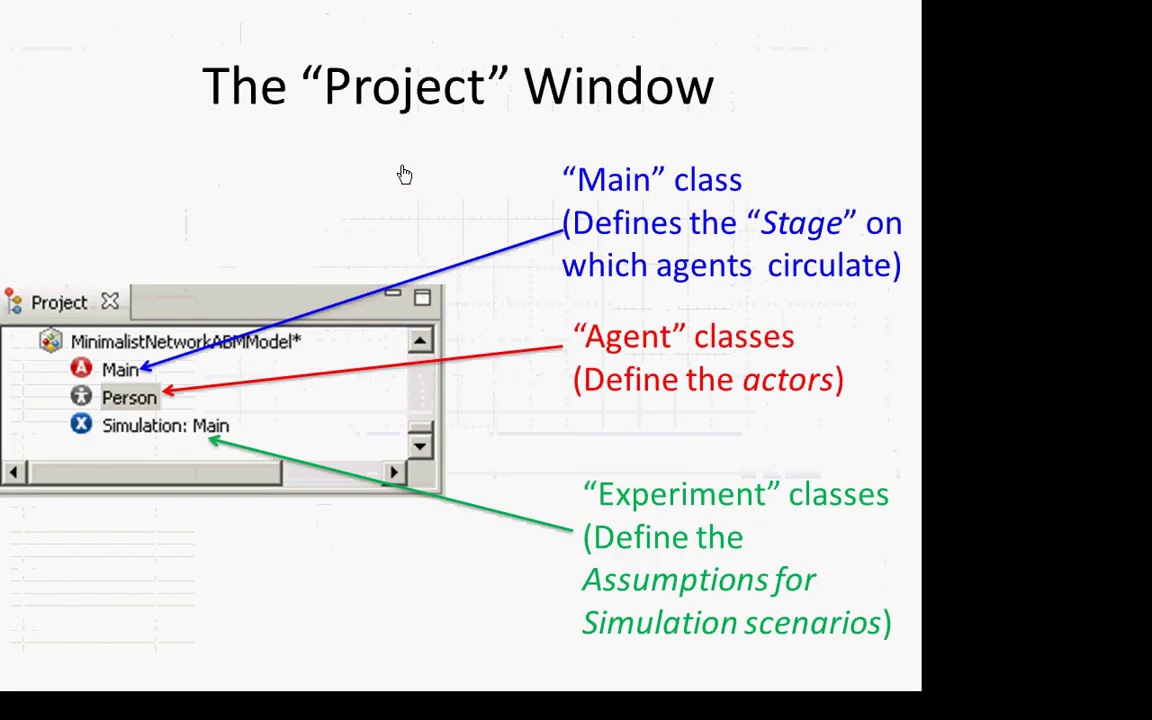
# - Return to AnyLogic and view the properties of the Main class and the Person class from the project tree
pyautogui.hotkey('alt', 'Tab')
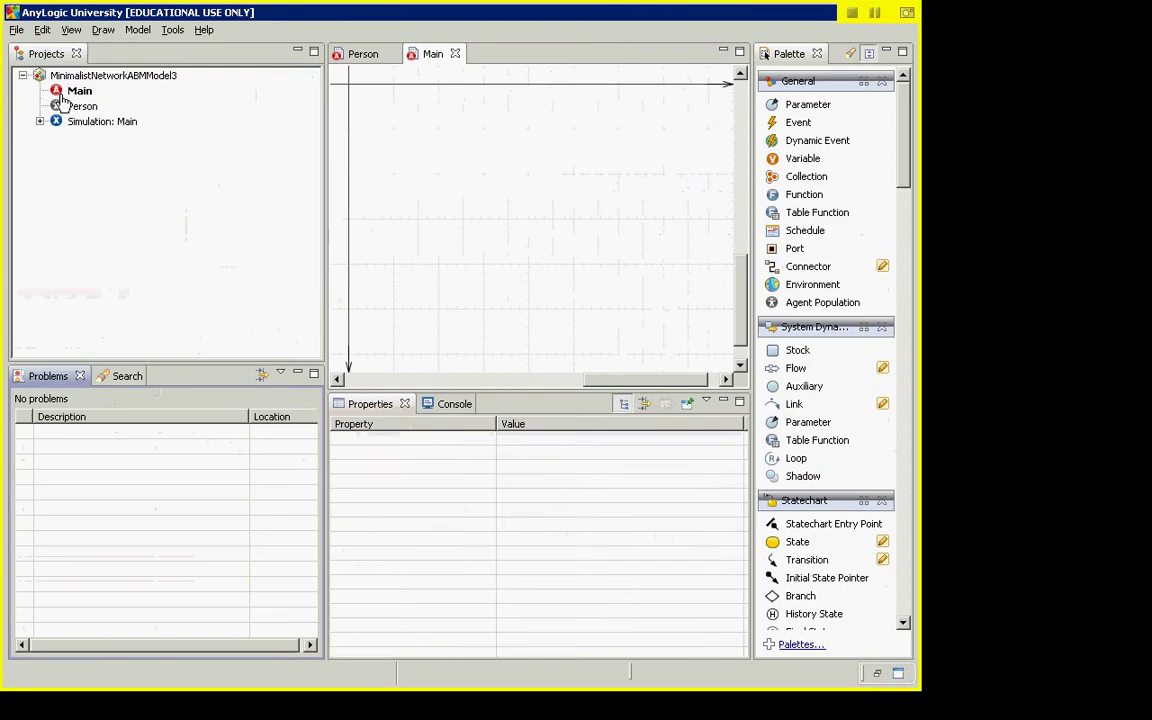
pyautogui.click(62, 96)
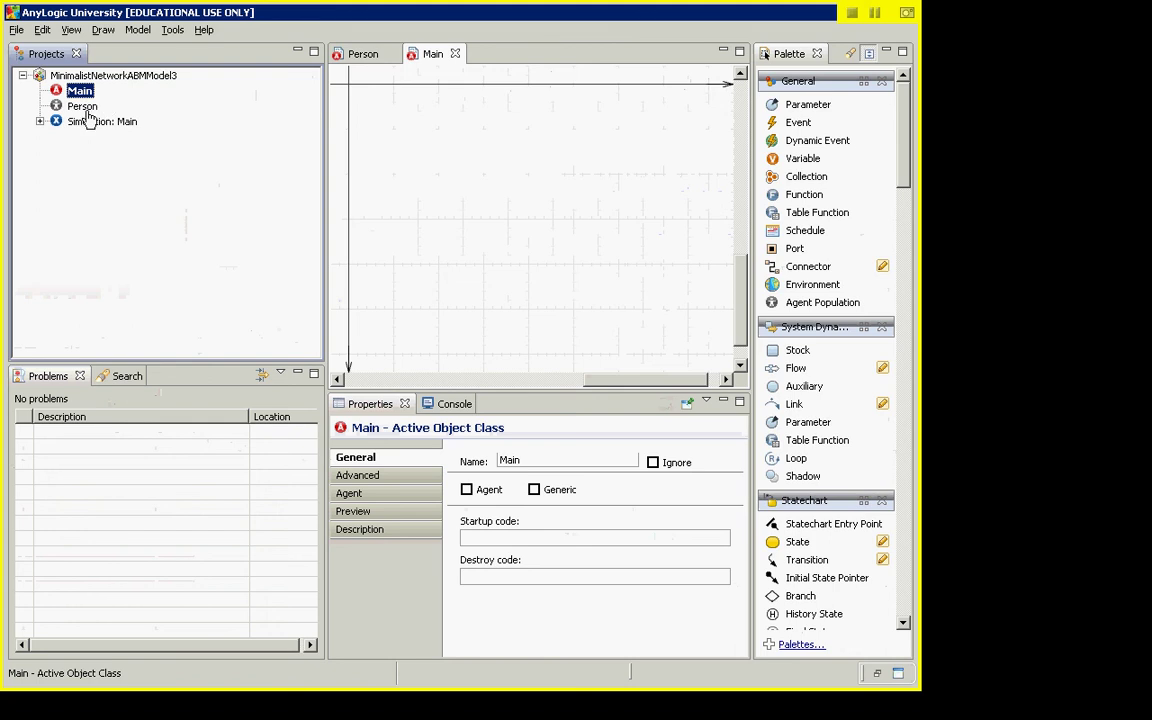
pyautogui.click(85, 112)
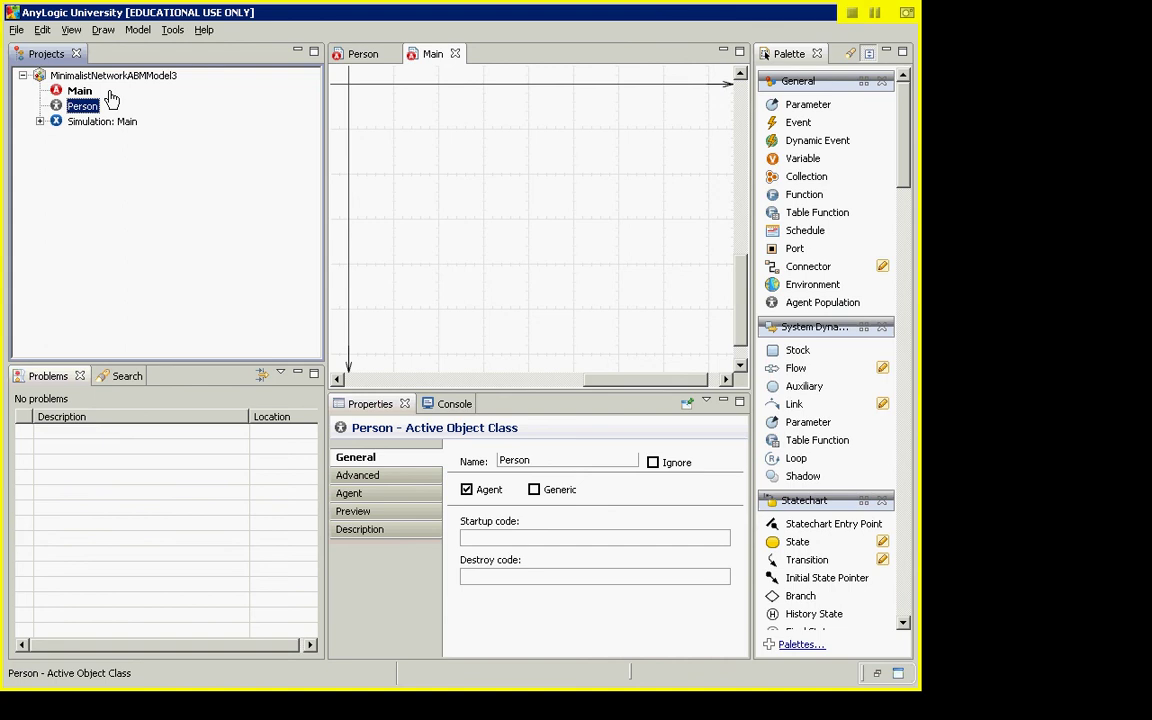
# - Switch to the Blackboard Collaborate window and check the participants and chat
pyautogui.hotkey('alt', 'Tab')
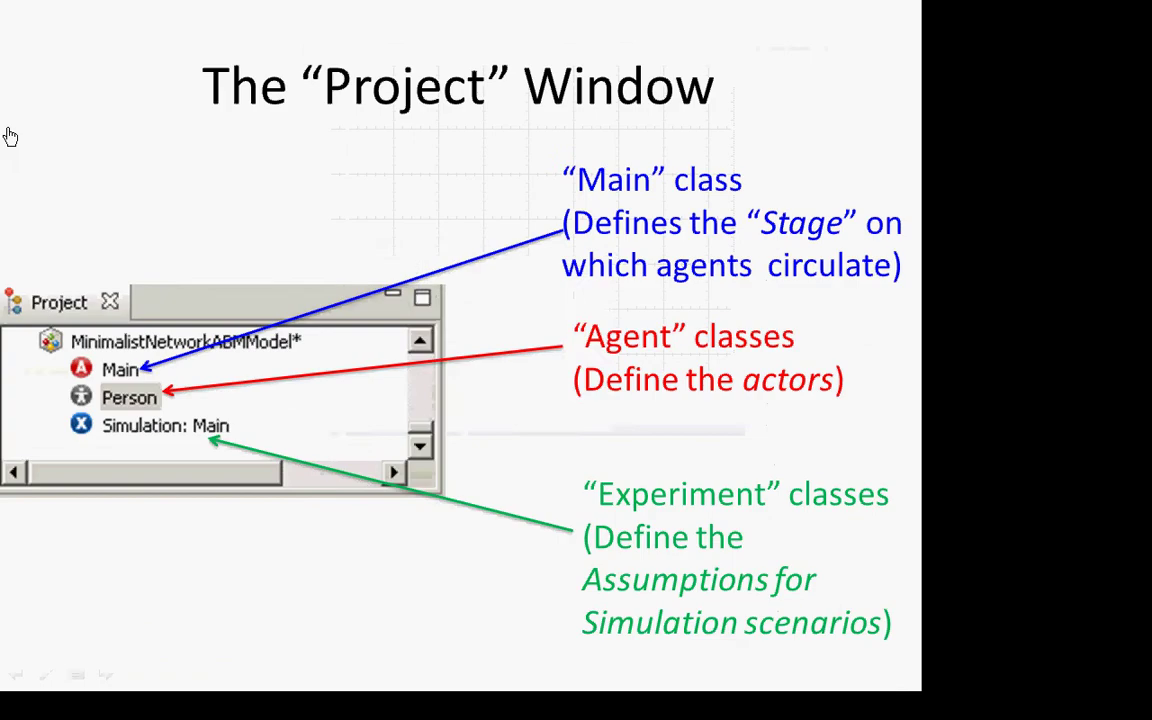
pyautogui.hotkey('alt', 'Tab')
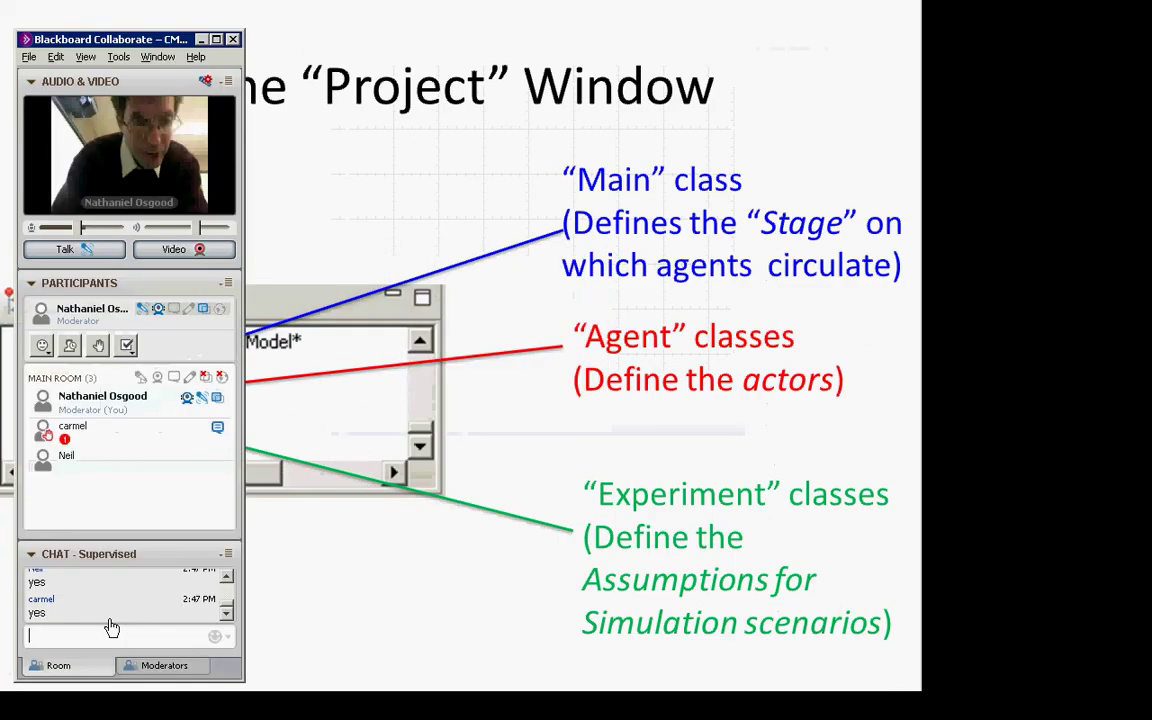
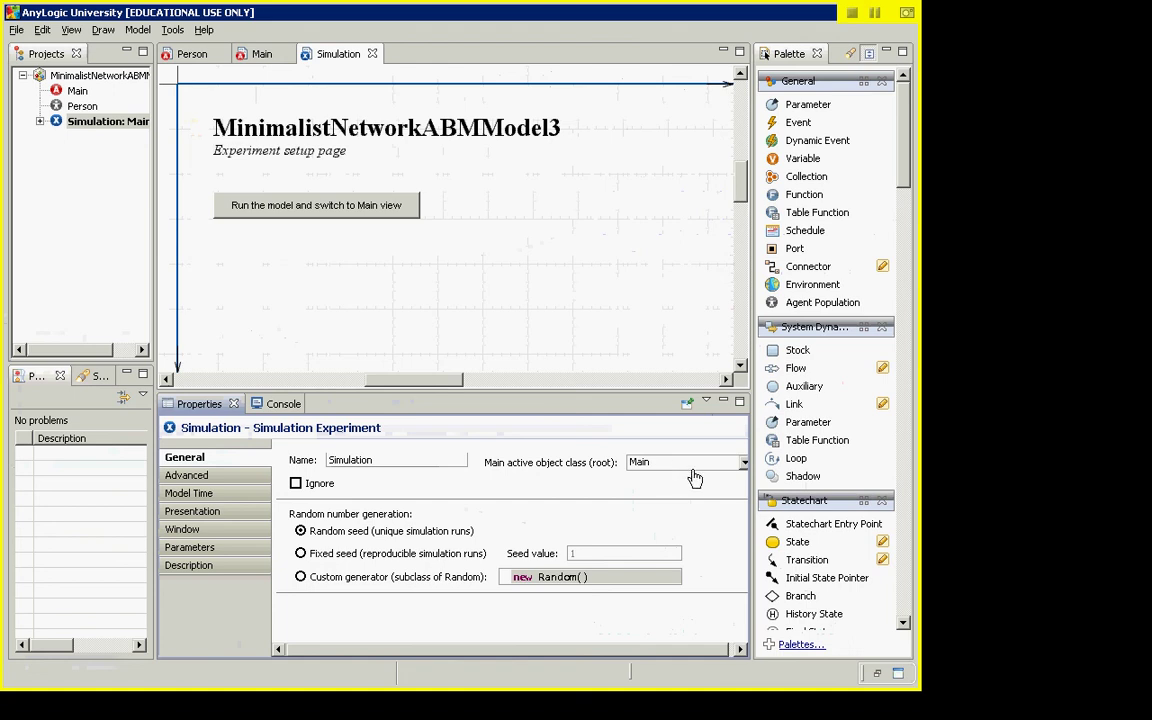
# - Review the root class choices for the Simulation experiment, keep Main, and look at its Parameters and General properties
pyautogui.click(743, 463)
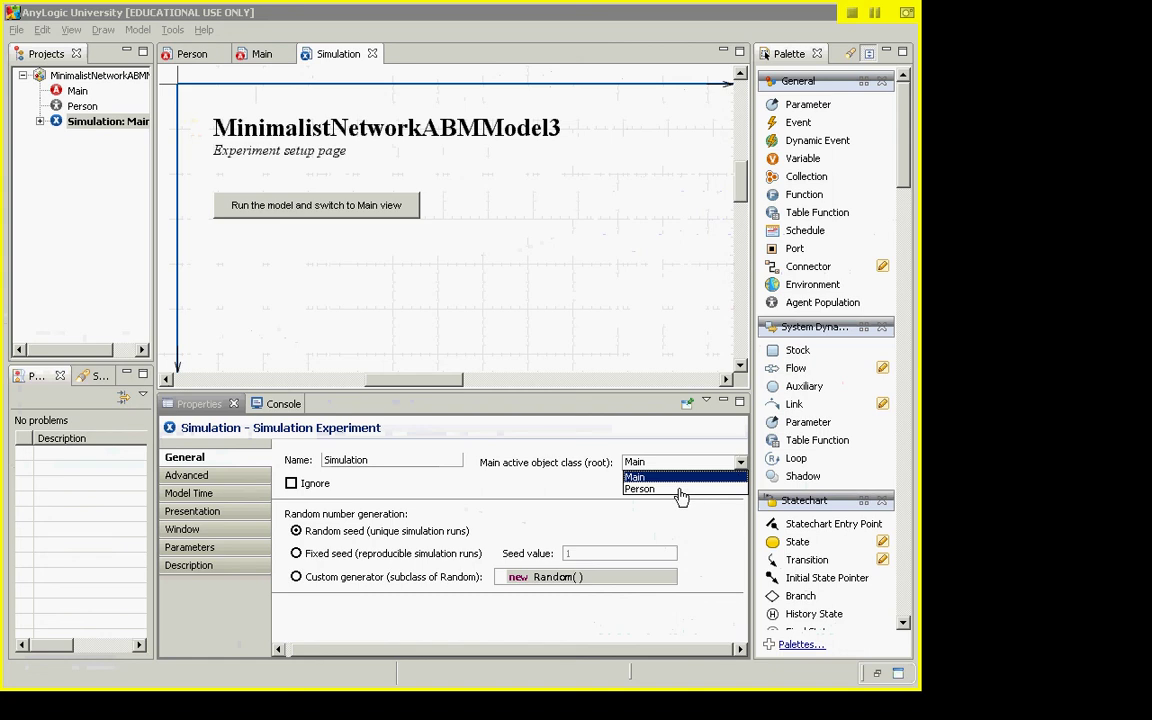
pyautogui.click(668, 478)
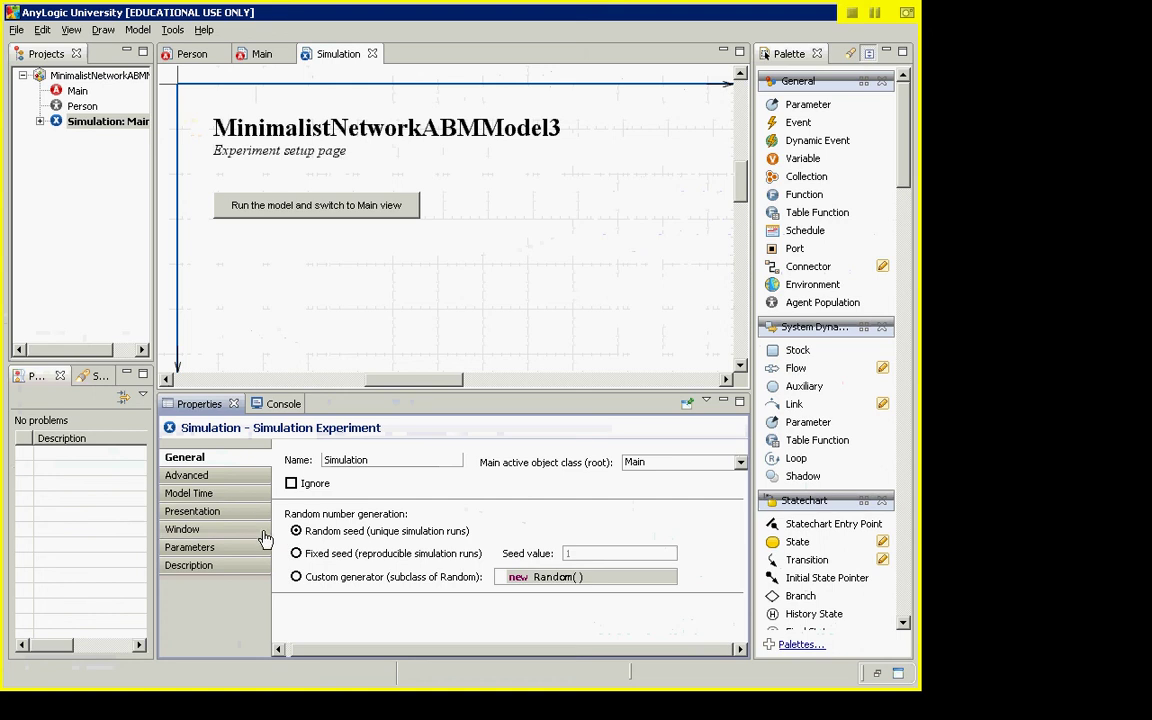
pyautogui.click(203, 550)
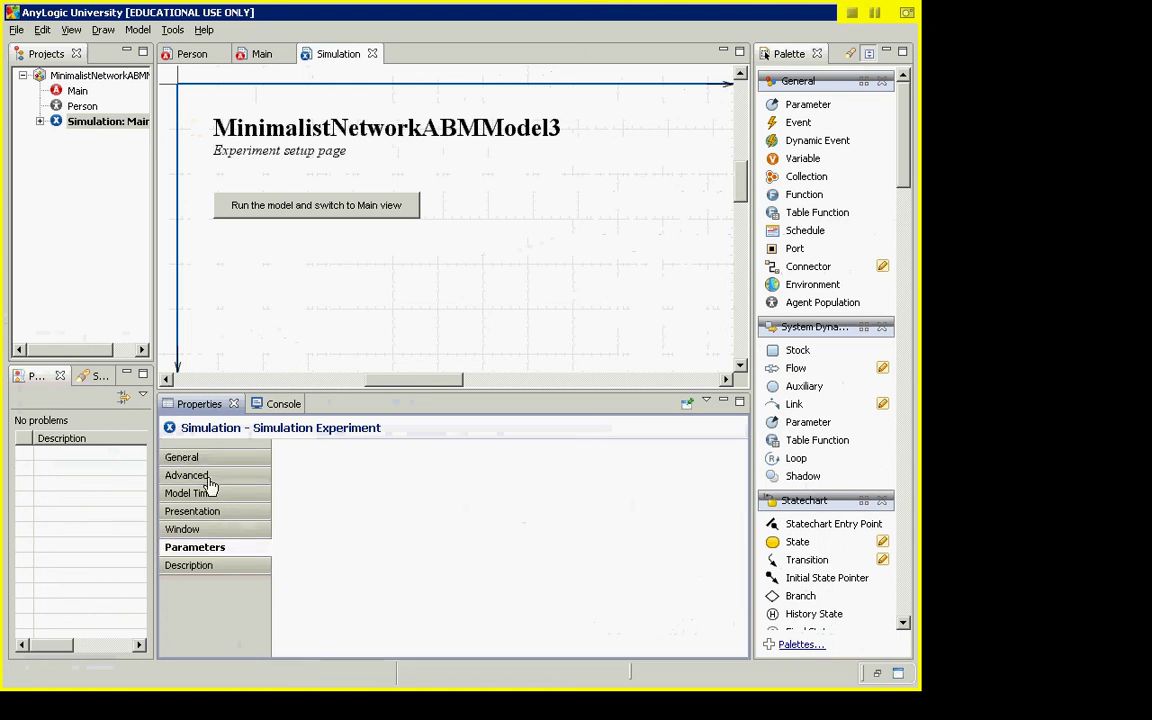
pyautogui.click(206, 462)
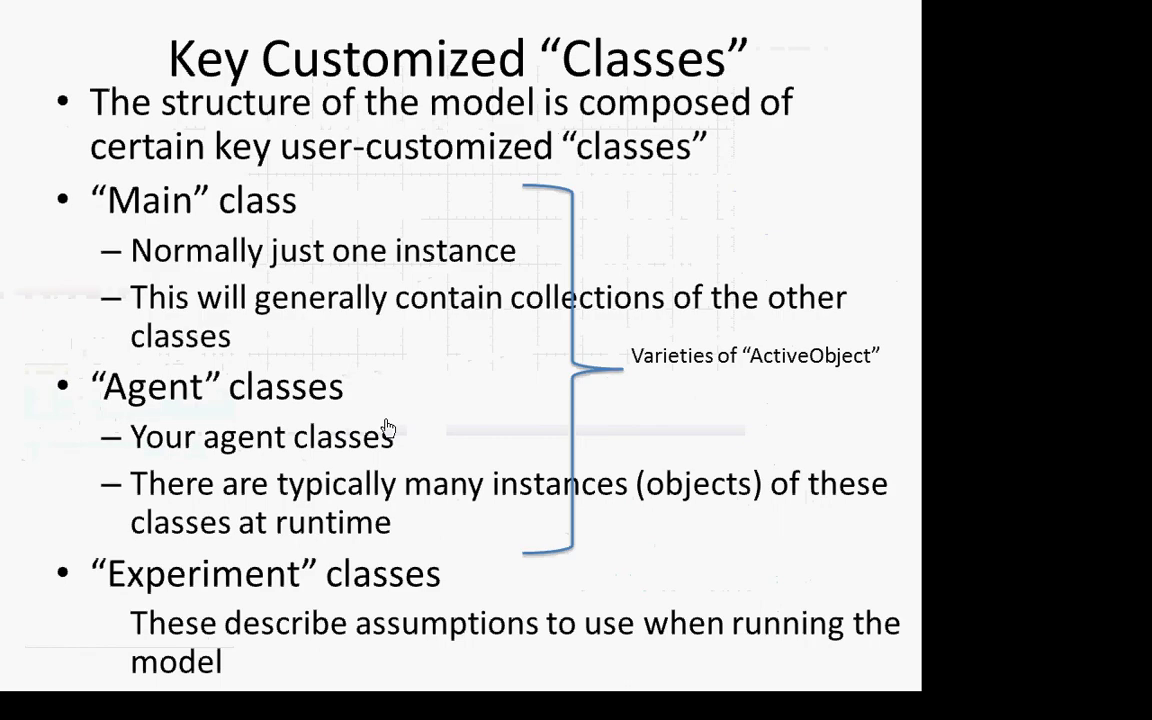
# - Advance the Lecture 5 slide show to the Creating a Visual Representation slide and return to AnyLogic
pyautogui.hotkey('alt', 'Tab')
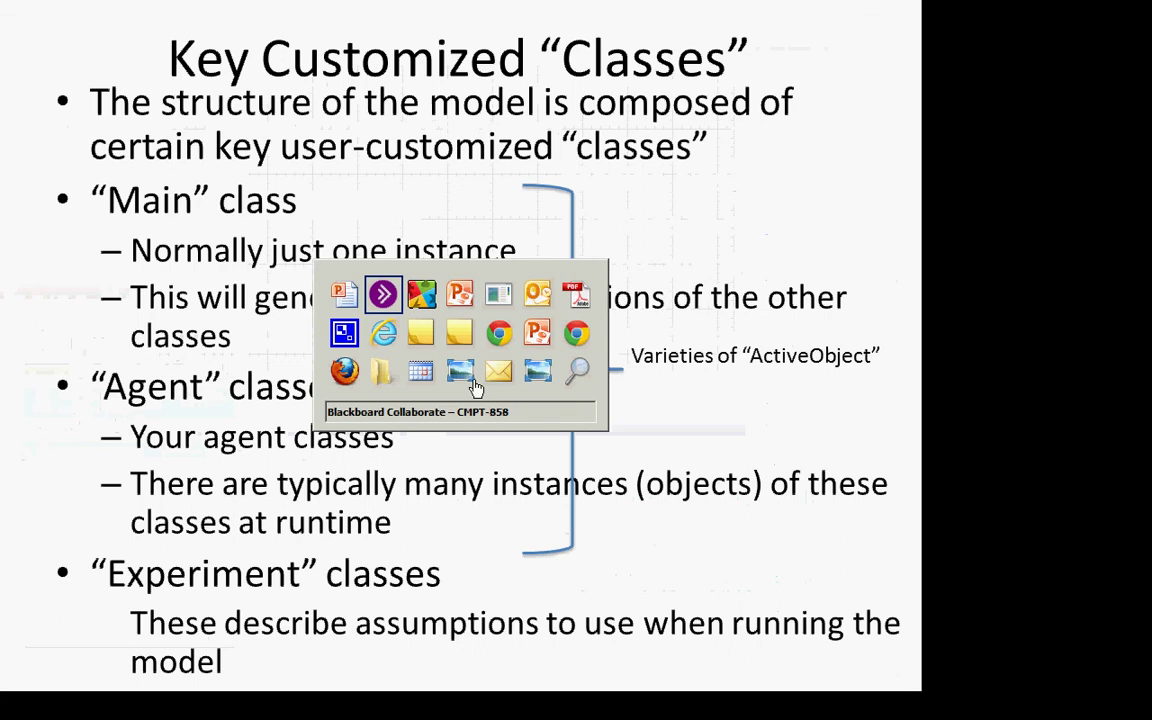
pyautogui.press('Right')
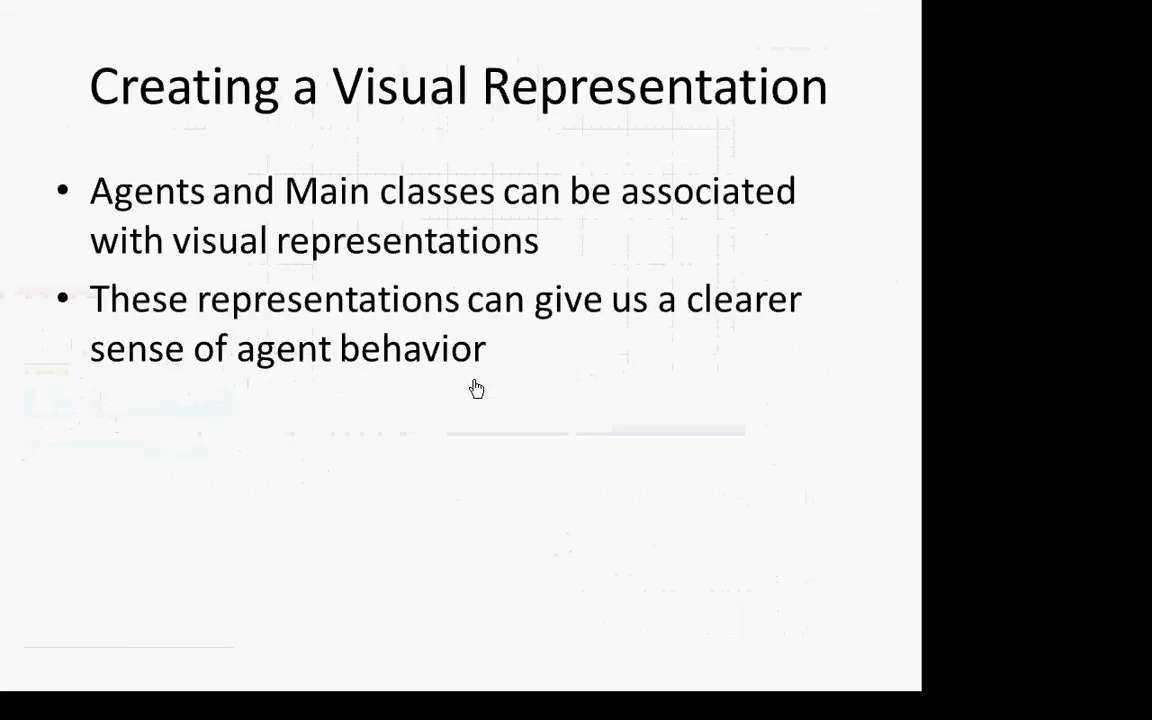
pyautogui.hotkey('alt', 'Tab')
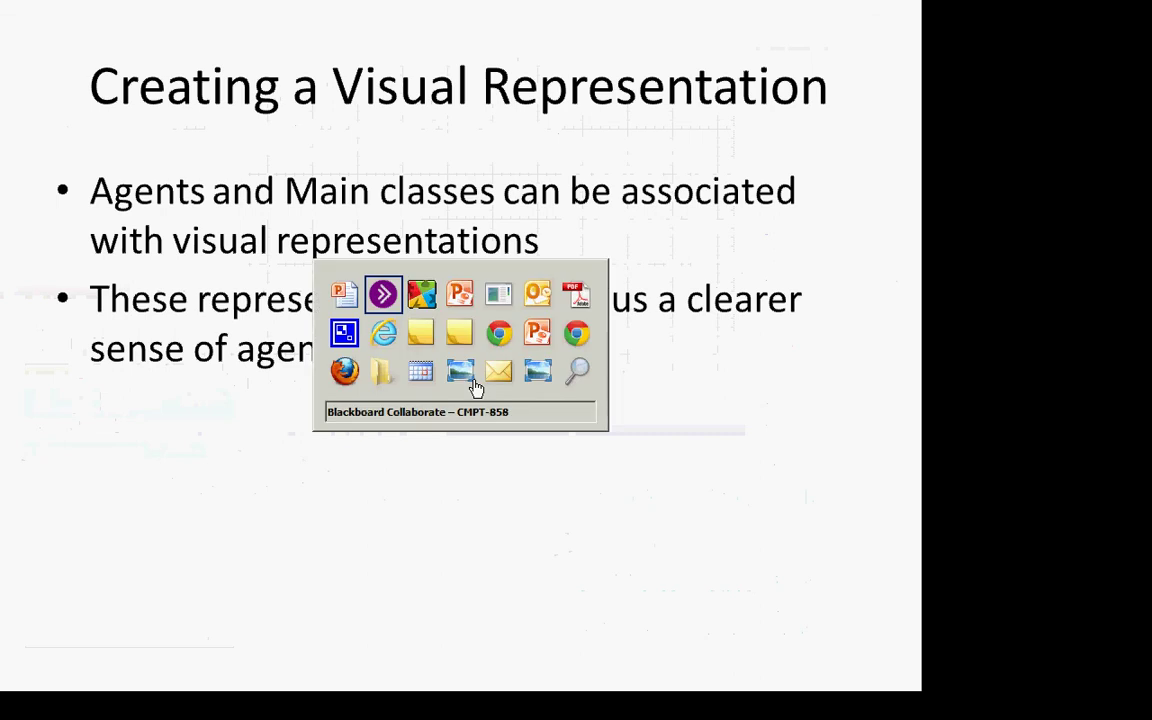
pyautogui.hotkey('alt', 'Tab')
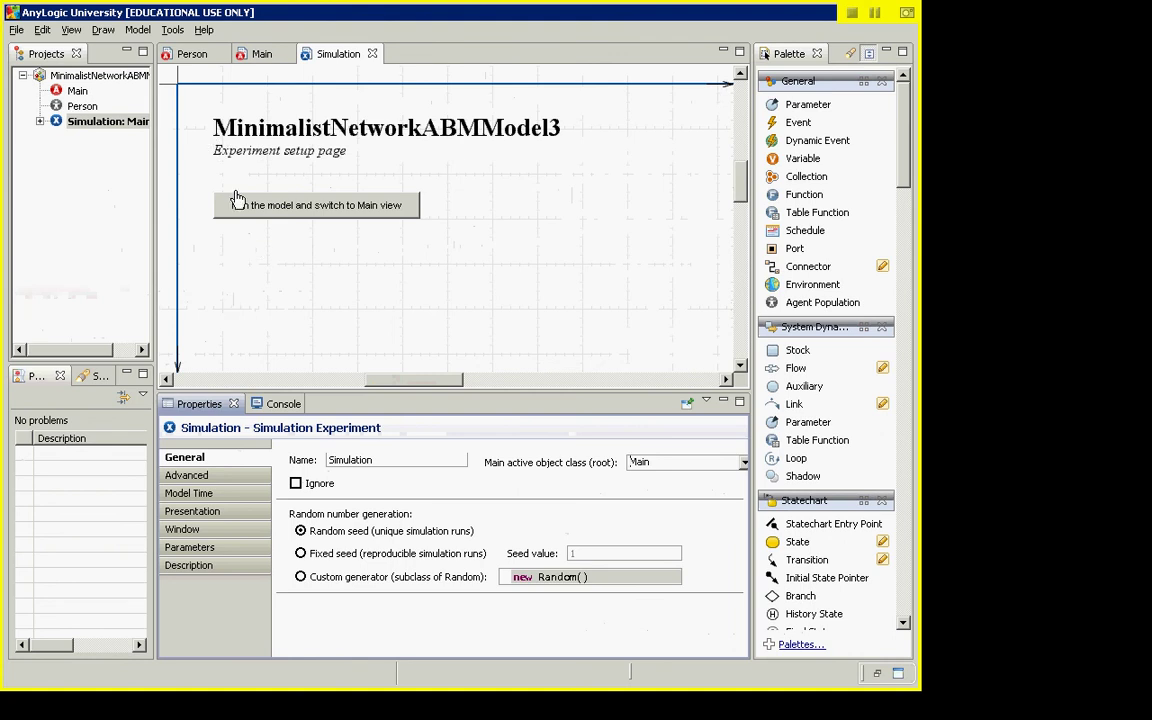
# - Examine the action code behind the Simulation page's run button, and view the Person and Main canvases
pyautogui.click(92, 124)
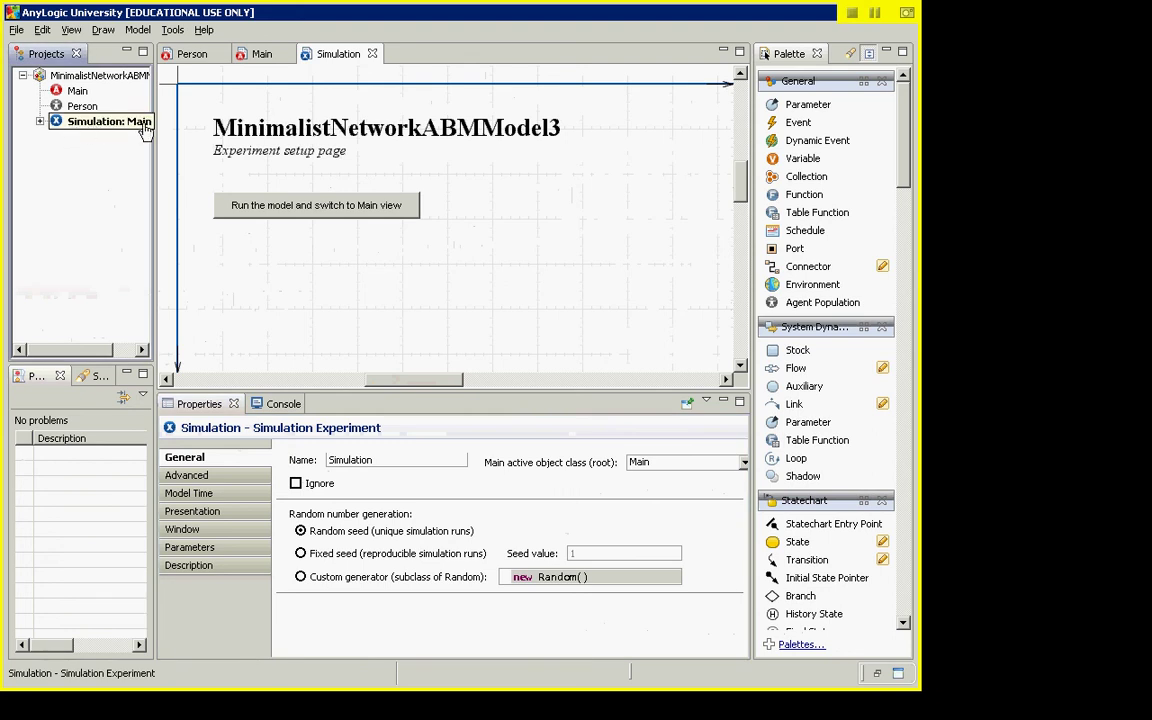
pyautogui.click(261, 215)
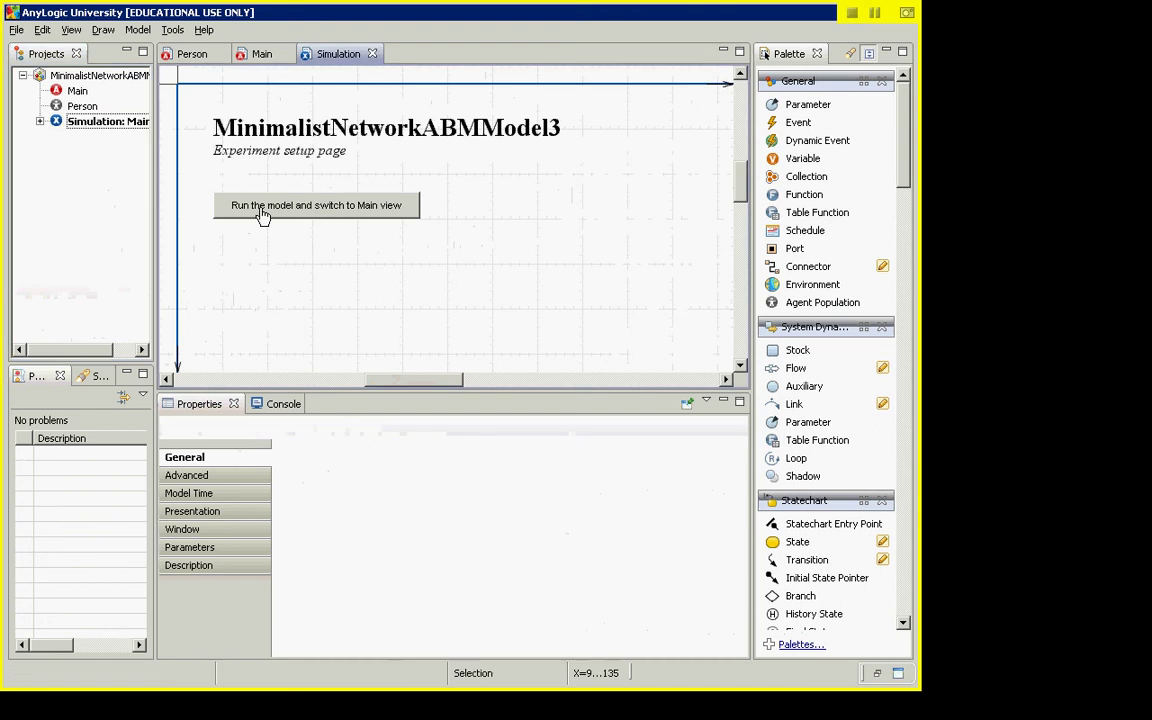
pyautogui.click(261, 215)
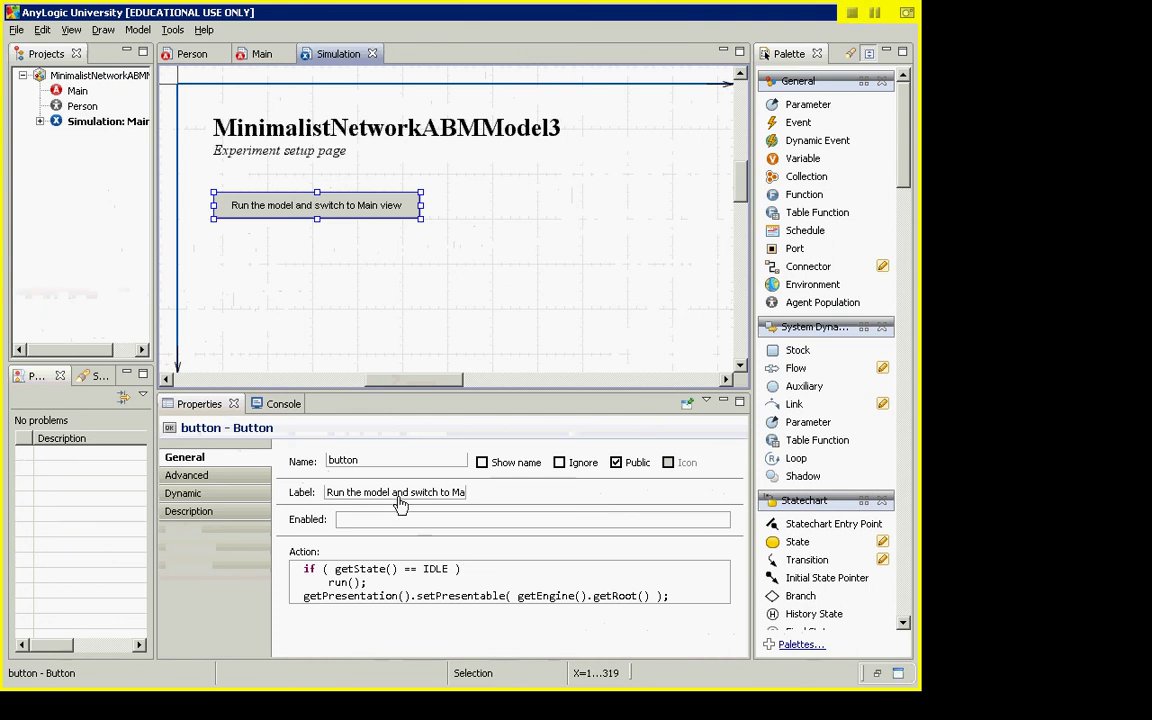
pyautogui.click(305, 577)
pyautogui.moveTo(305, 577); pyautogui.dragTo(717, 617)
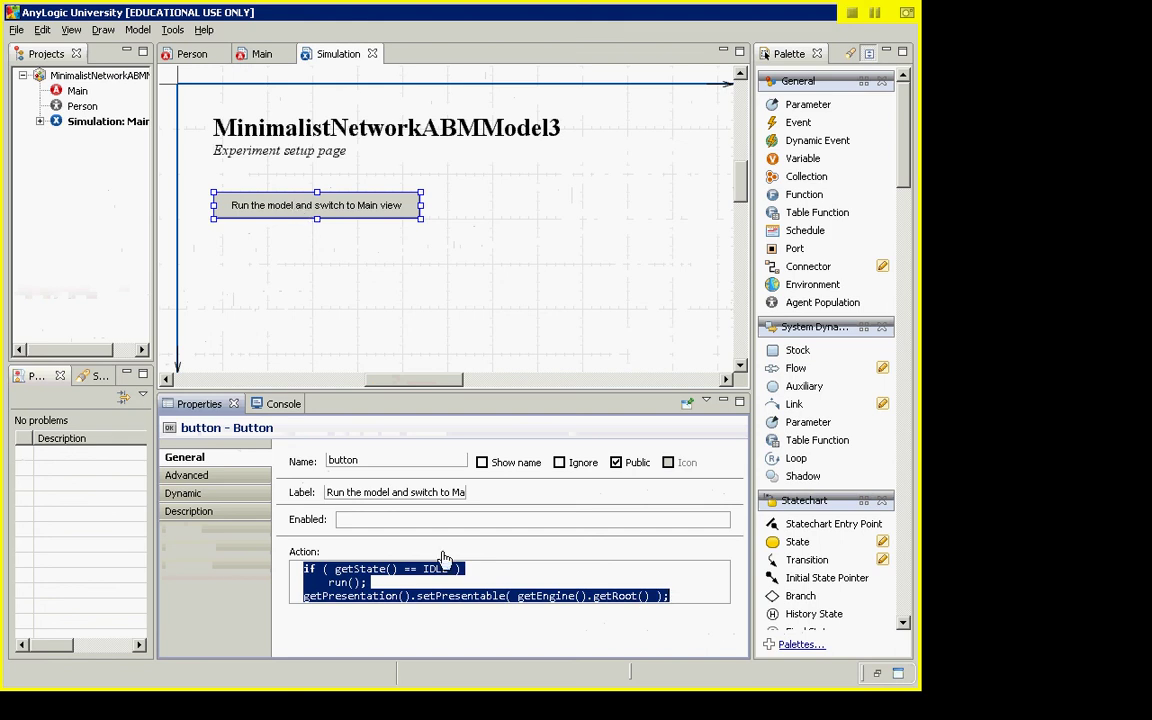
pyautogui.doubleClick(62, 104)
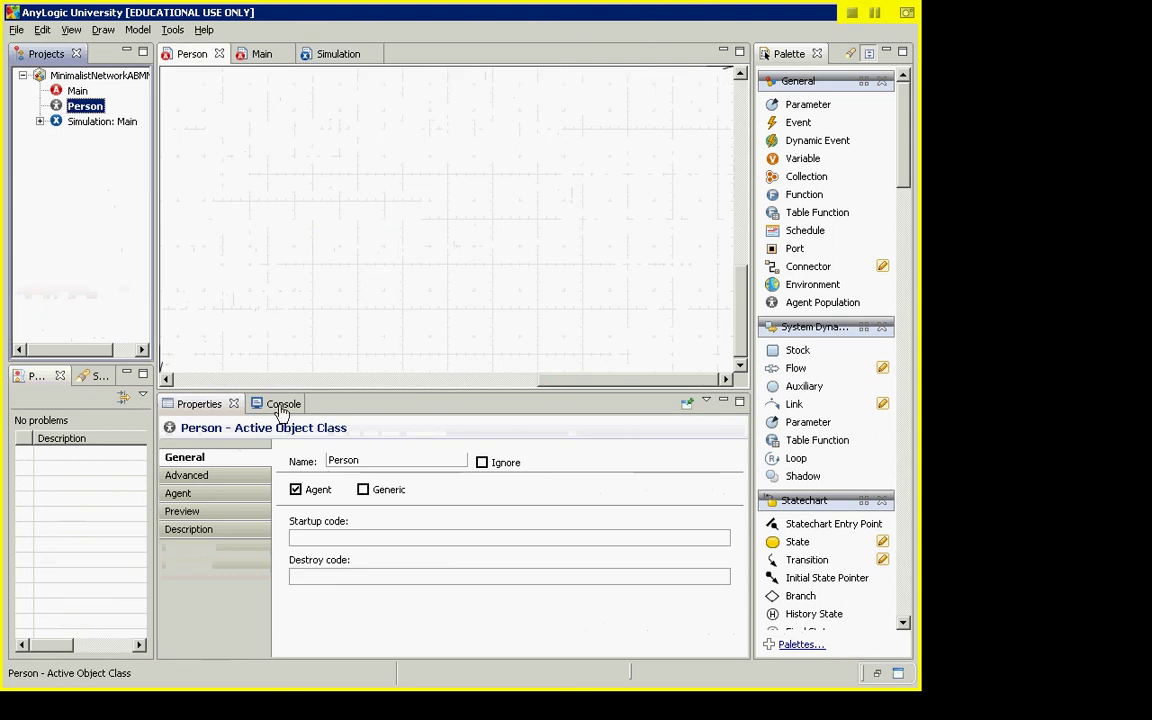
pyautogui.doubleClick(62, 92)
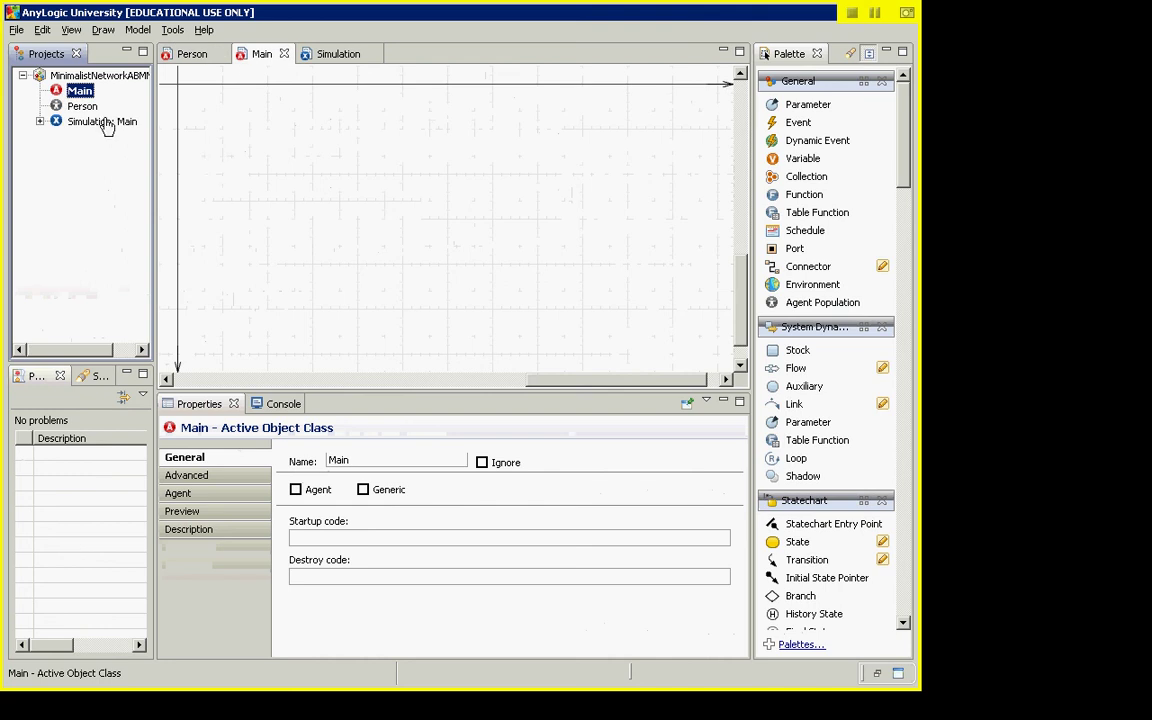
# - Switch to the slide show, advance through the Person canvas and Agent "Class" slides, and return to AnyLogic
pyautogui.hotkey('alt', 'Tab')
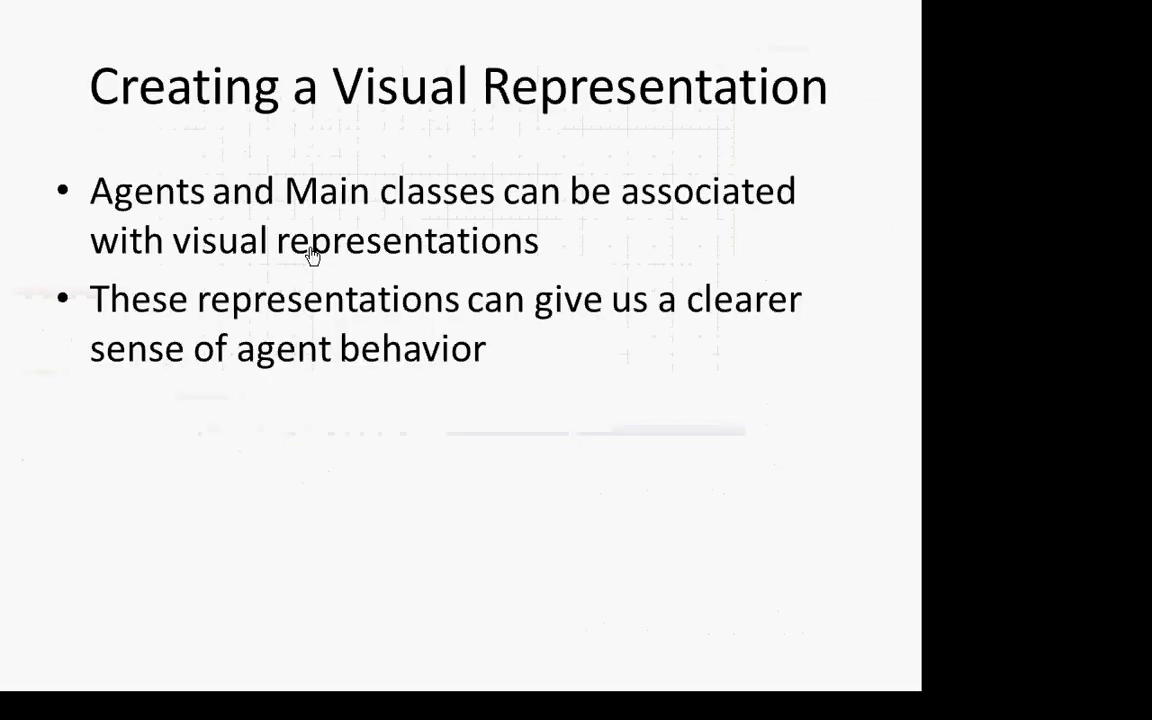
pyautogui.press('Right')
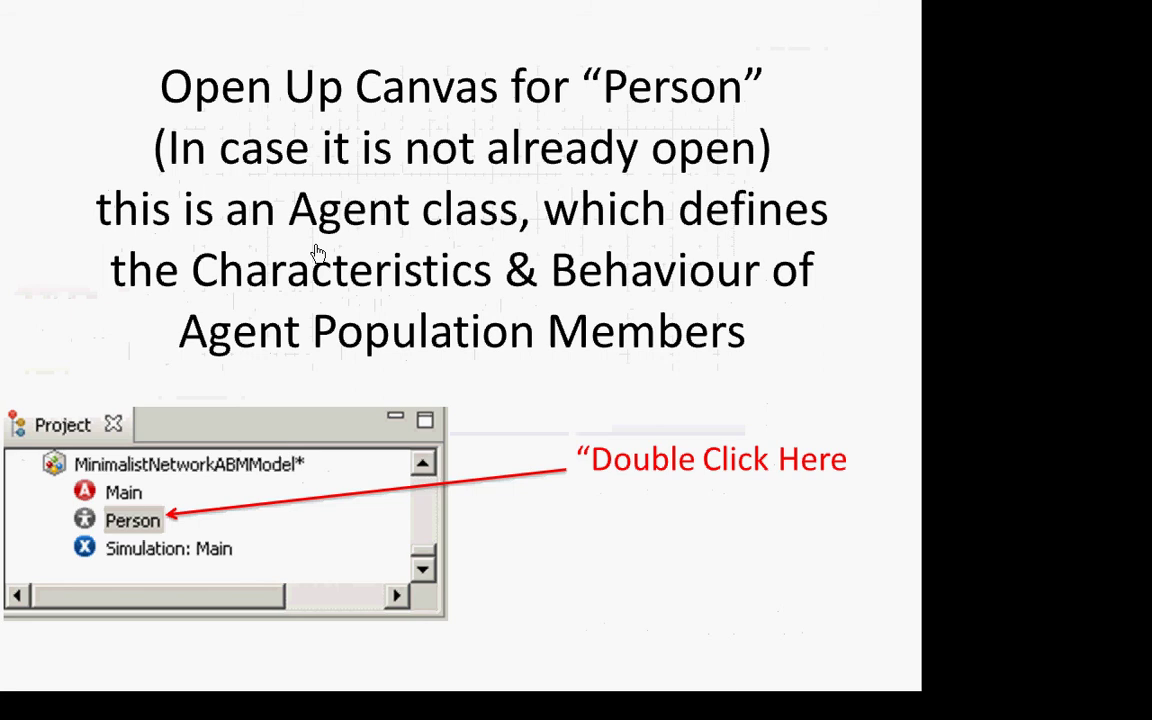
pyautogui.press('Right')
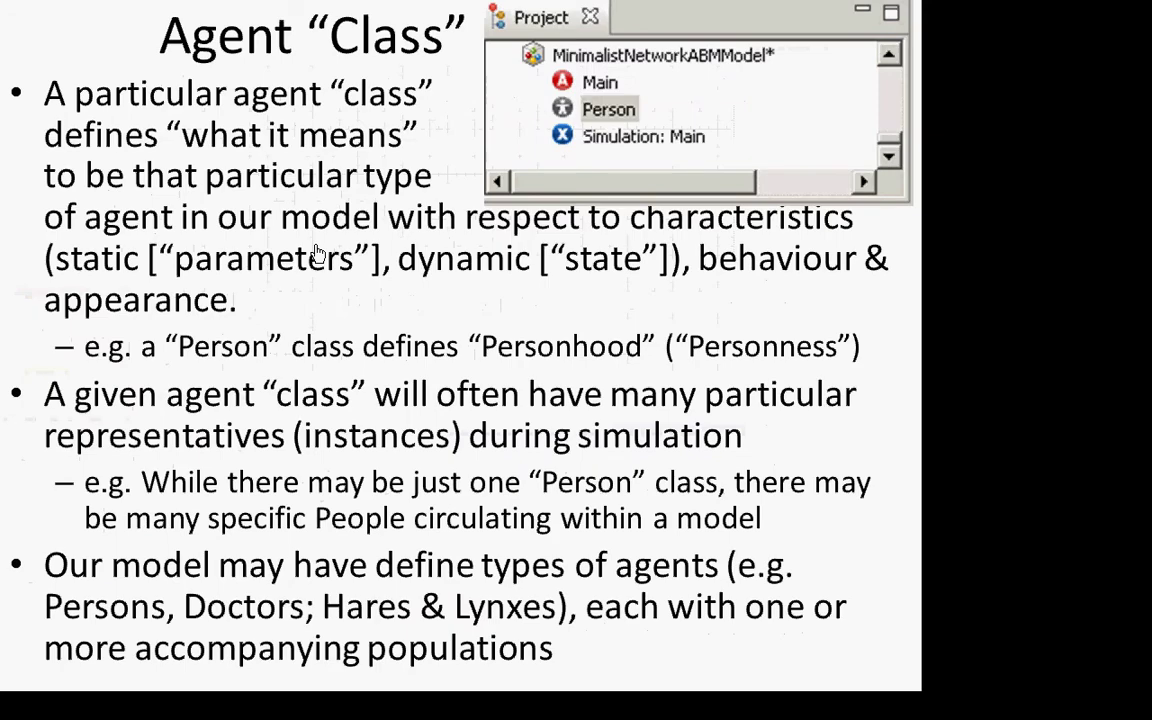
pyautogui.press('Right')
pyautogui.press('Right')
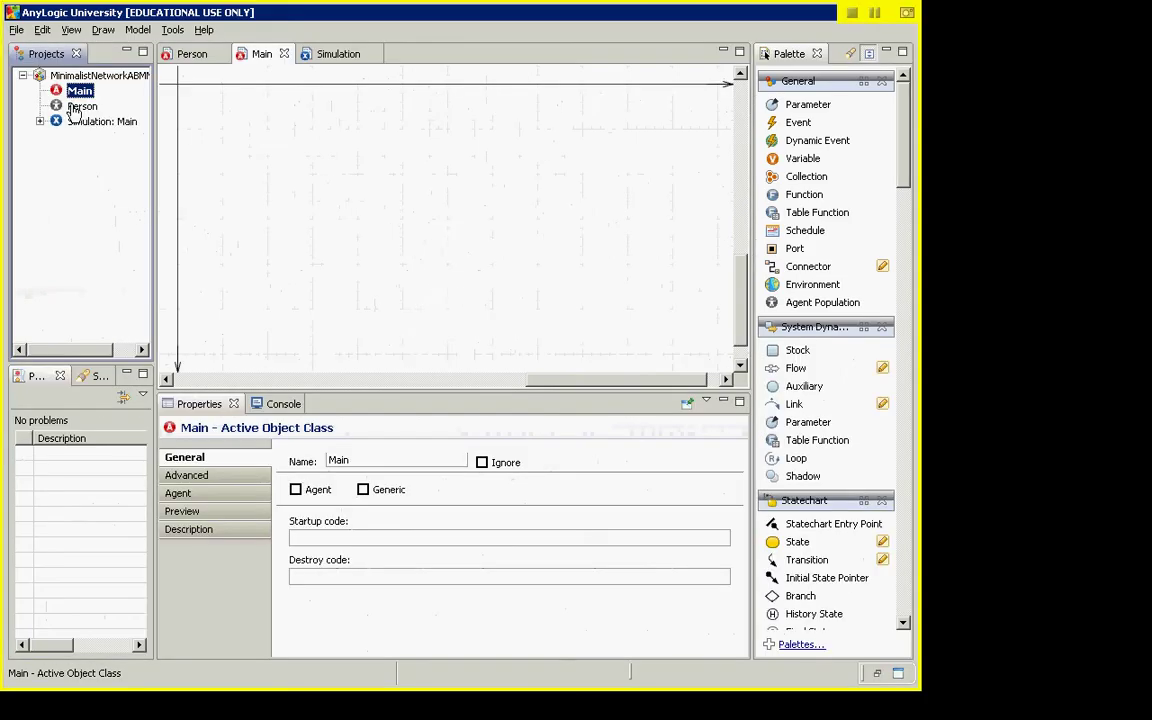
# - Open the Person canvas and place a Presentation oval near the origin of its axes
pyautogui.doubleClick(76, 106)
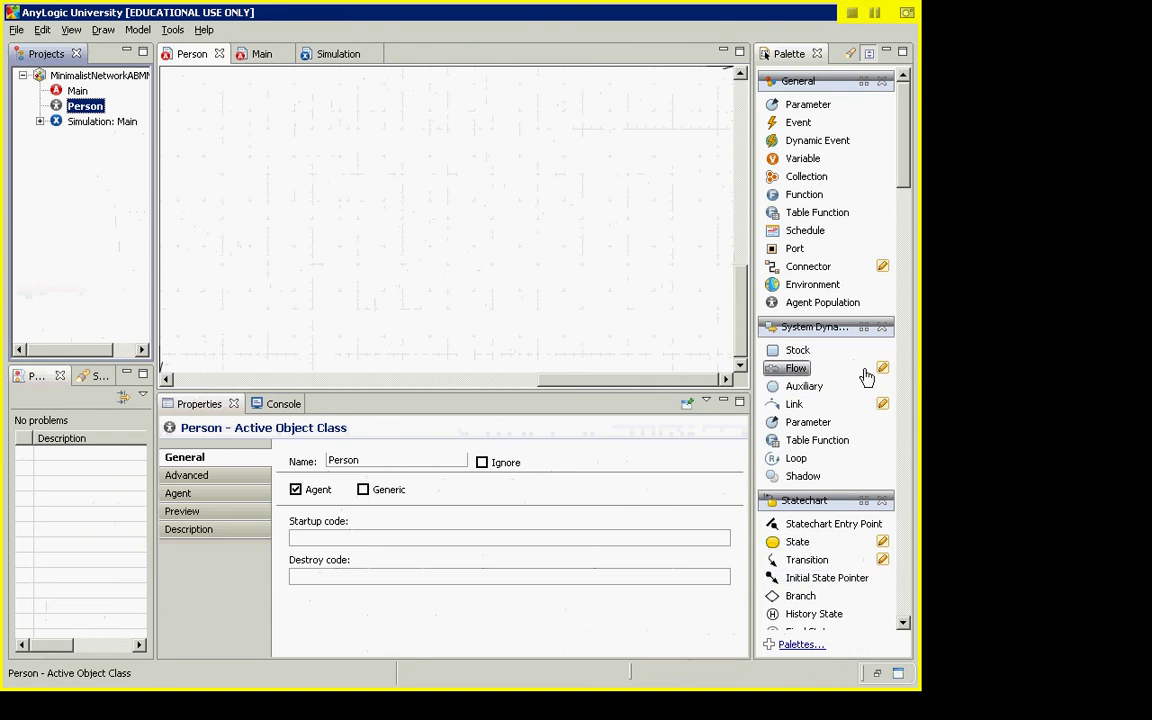
pyautogui.moveTo(901, 192); pyautogui.dragTo(905, 300)
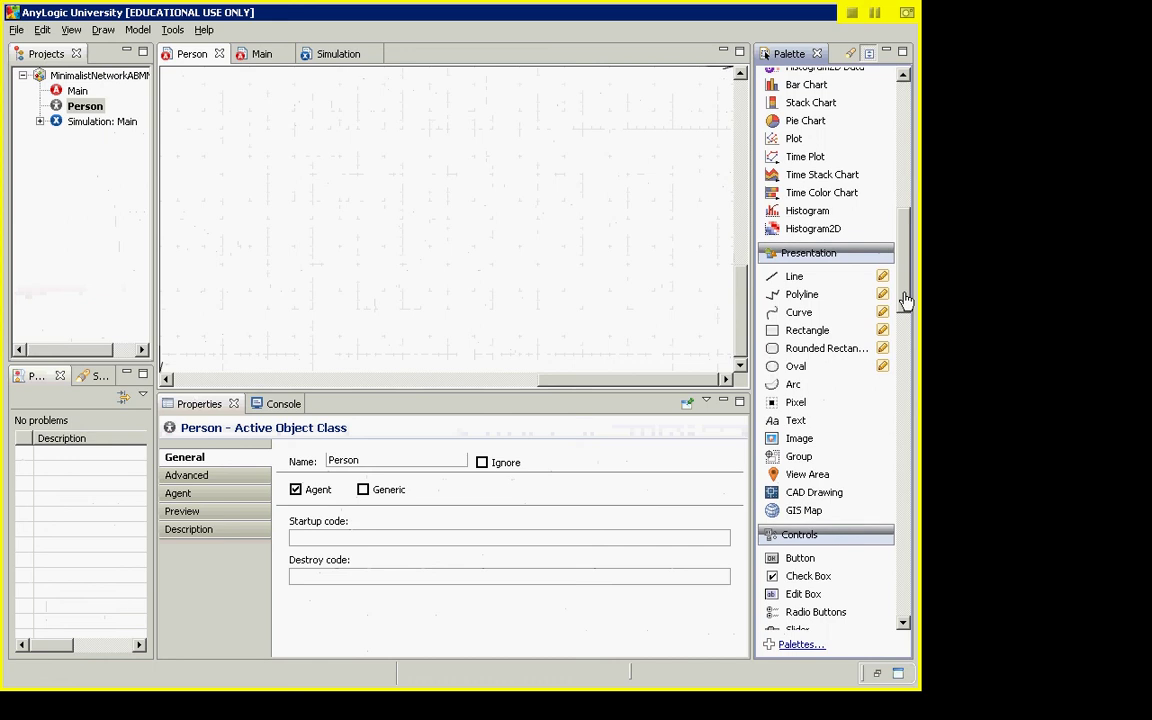
pyautogui.click(795, 366)
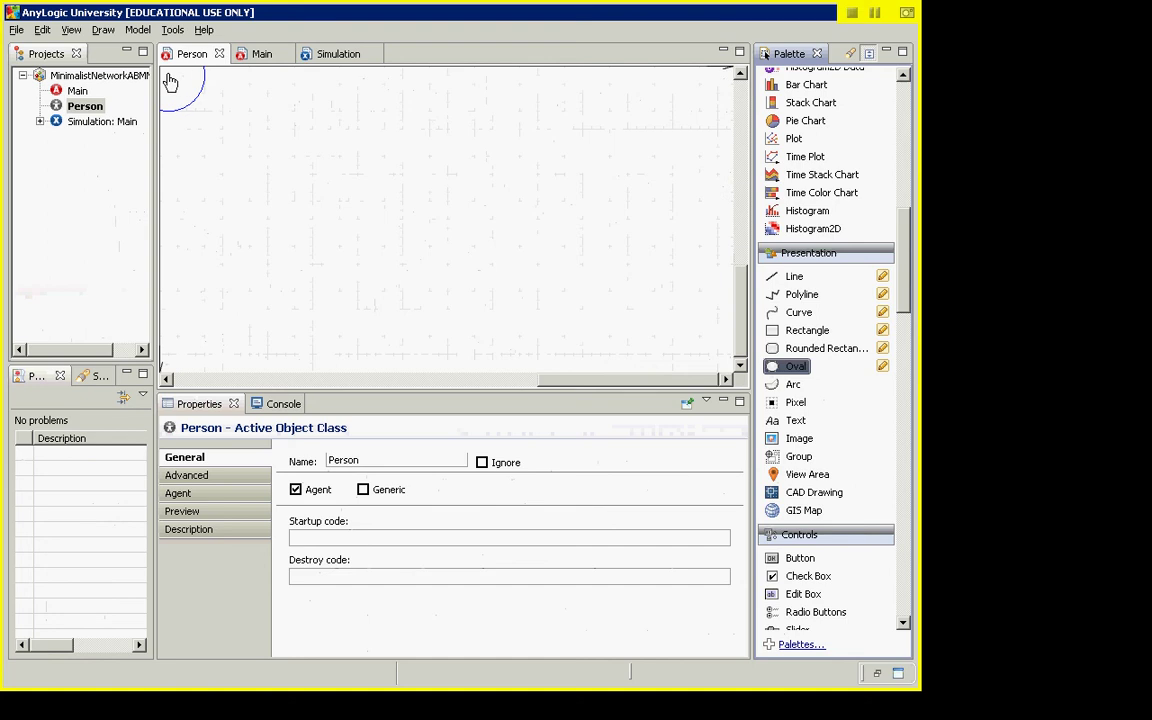
pyautogui.click(168, 125)
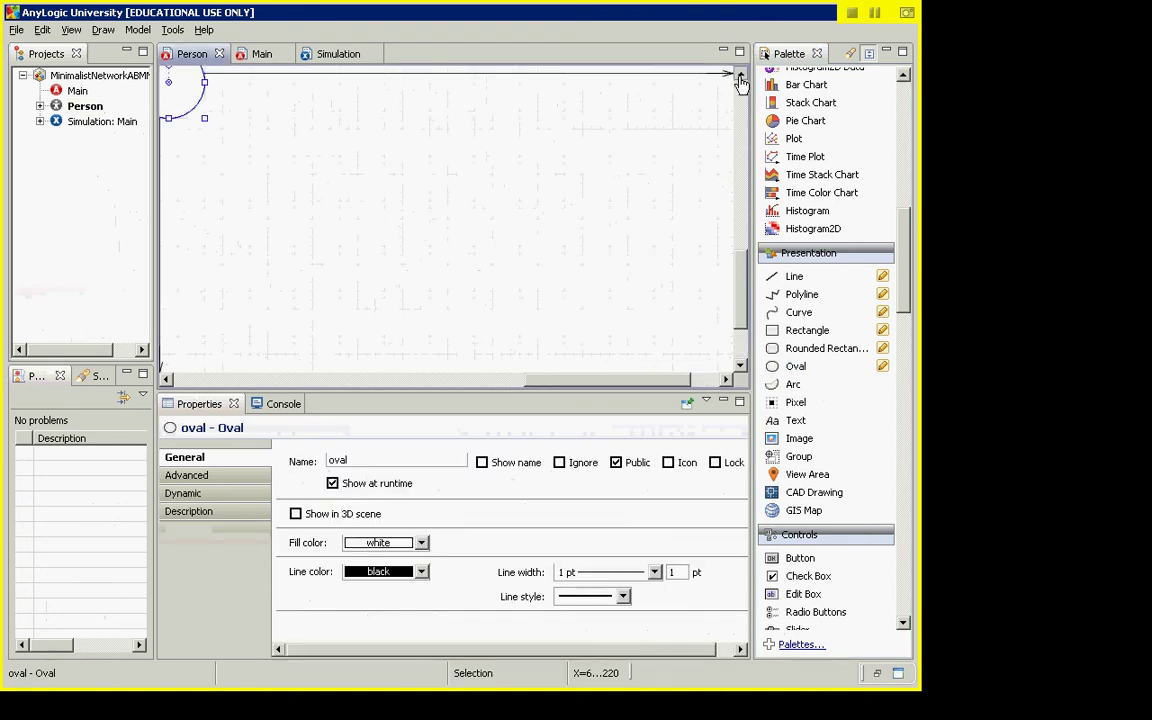
# - Center the oval on the crossing of the Person canvas axes
pyautogui.click(740, 75)
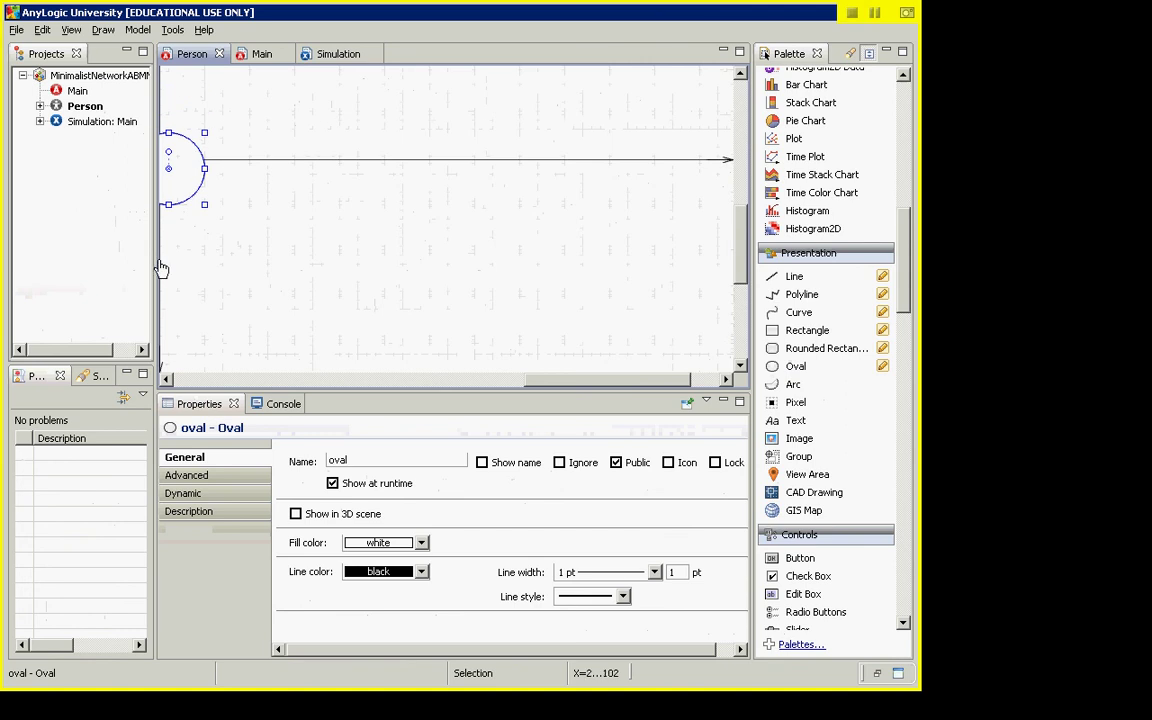
pyautogui.click(168, 381)
pyautogui.doubleClick(168, 381)
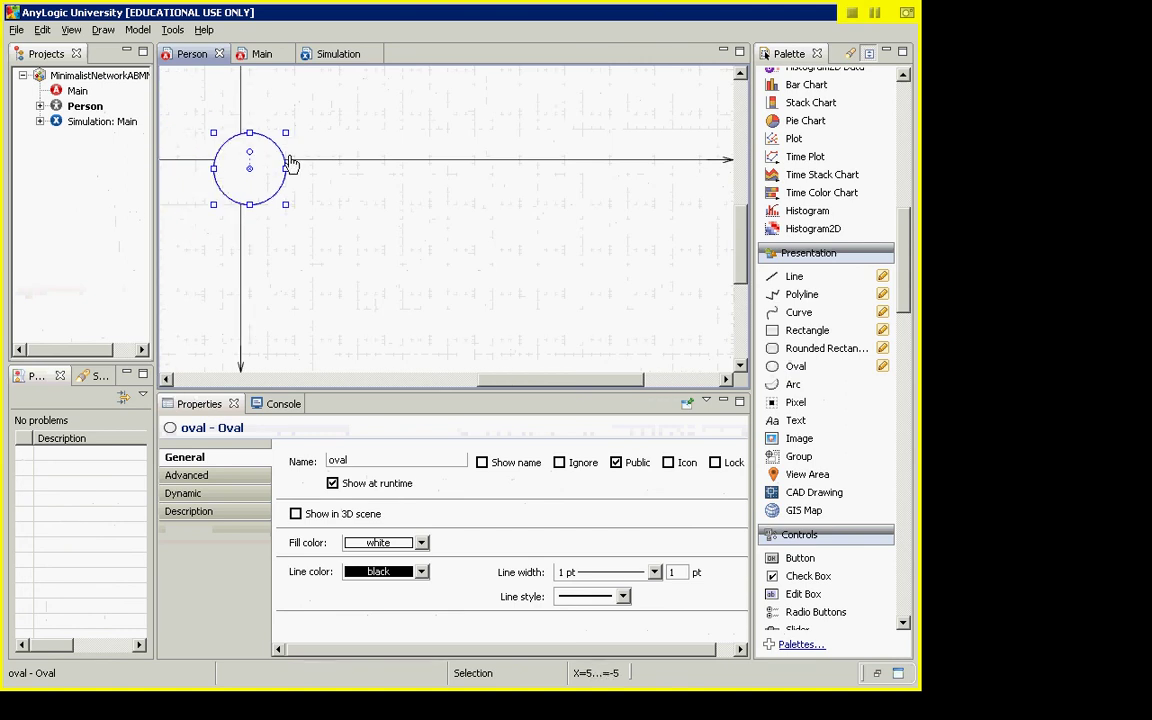
pyautogui.moveTo(250, 182); pyautogui.dragTo(240, 172)
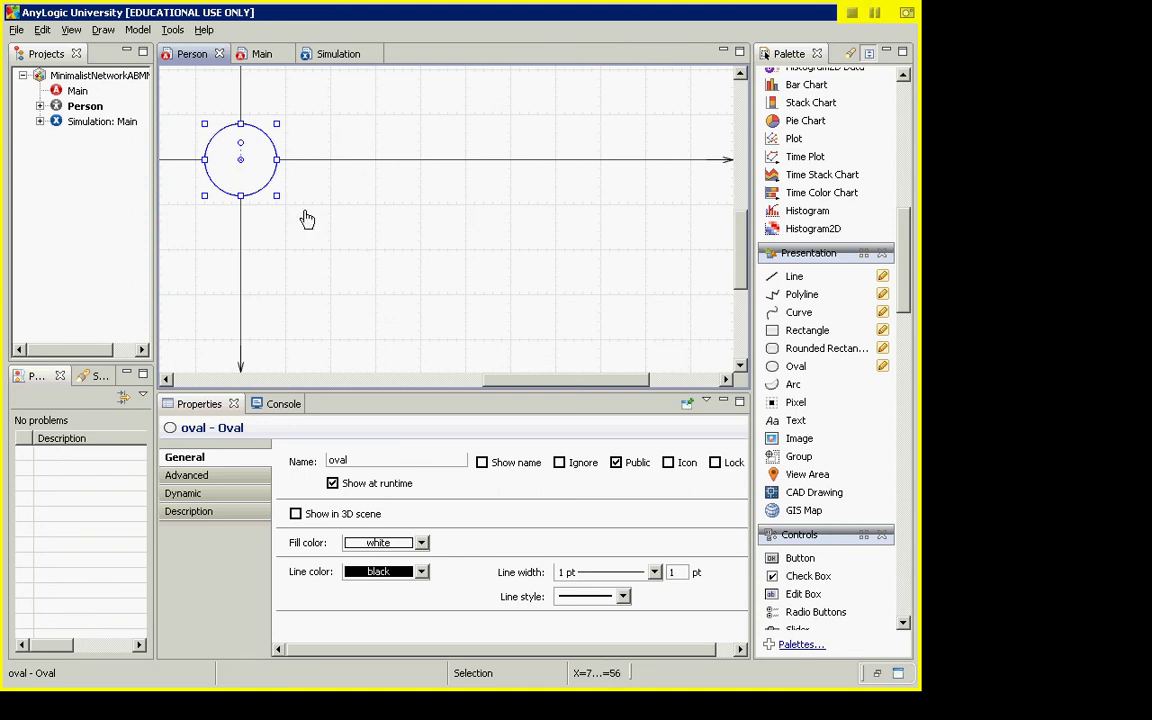
# - Advance the slide show to the slide on opening up the canvas for "Main" and return to AnyLogic
pyautogui.hotkey('alt', 'Tab')
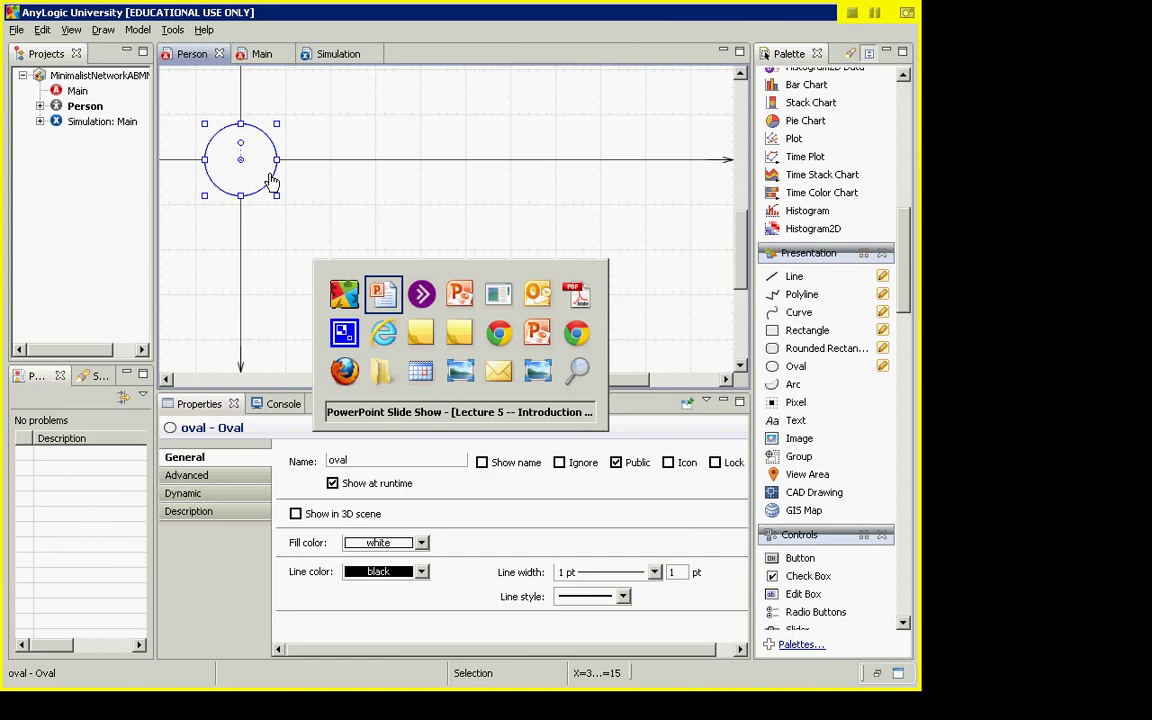
pyautogui.press('Right')
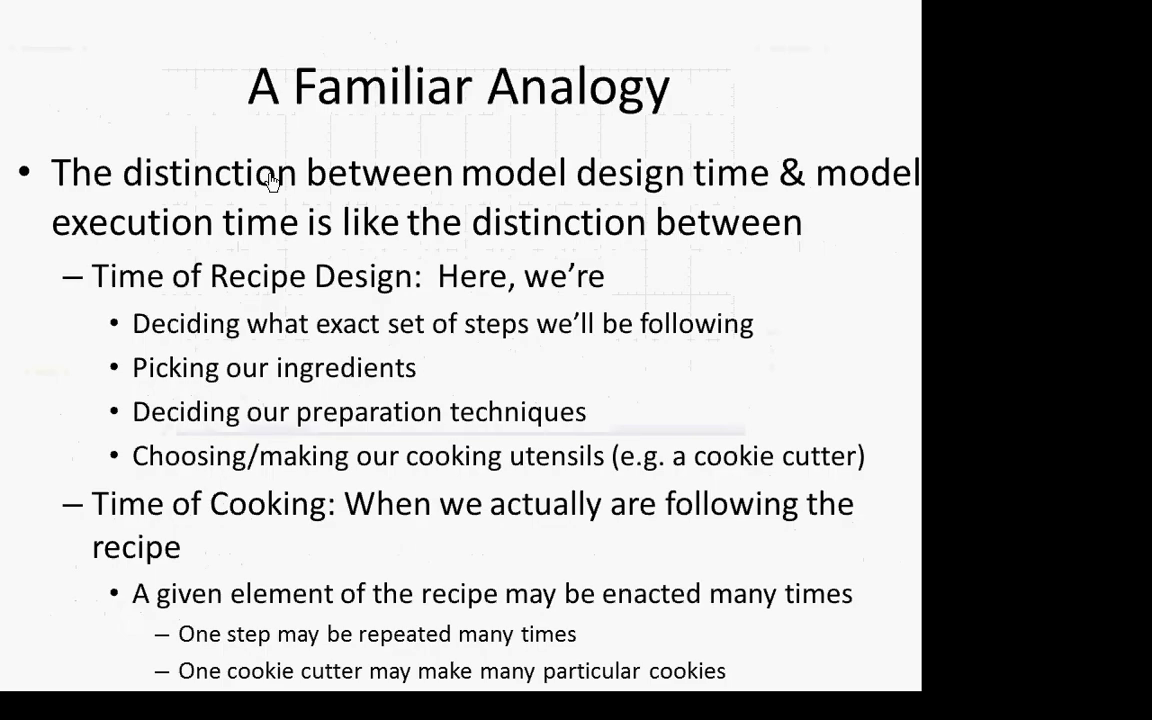
pyautogui.press('Right')
pyautogui.press('Right')
pyautogui.press('Right')
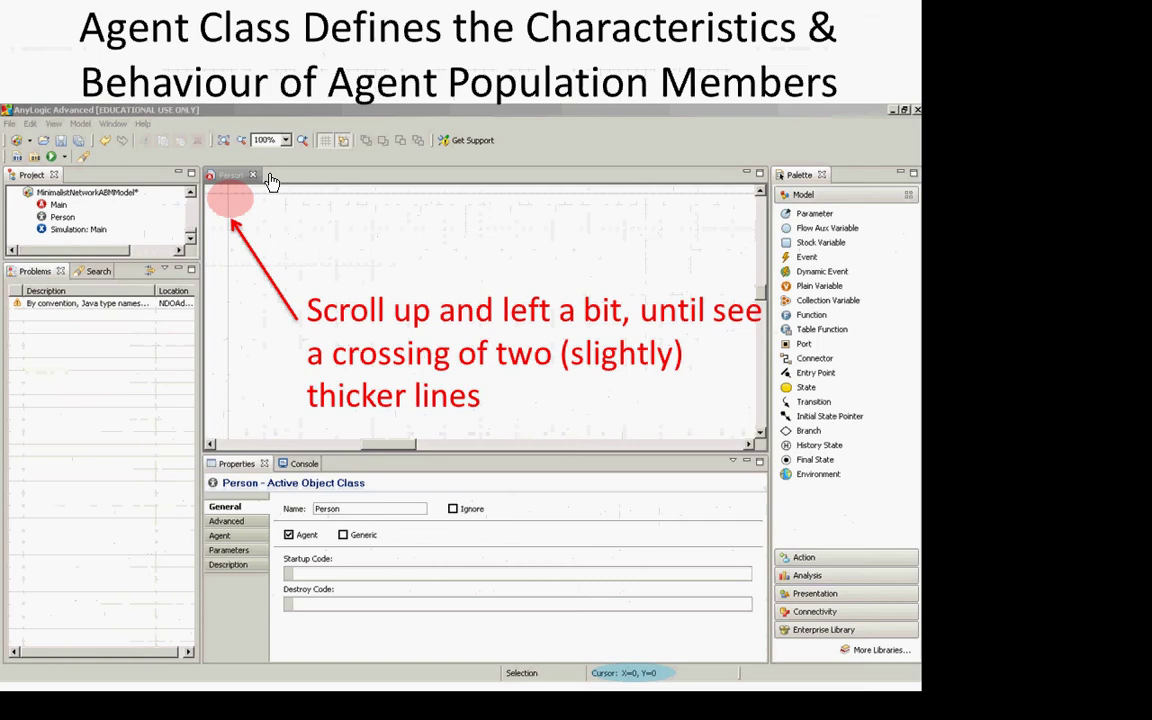
pyautogui.press('Right')
pyautogui.press('Right')
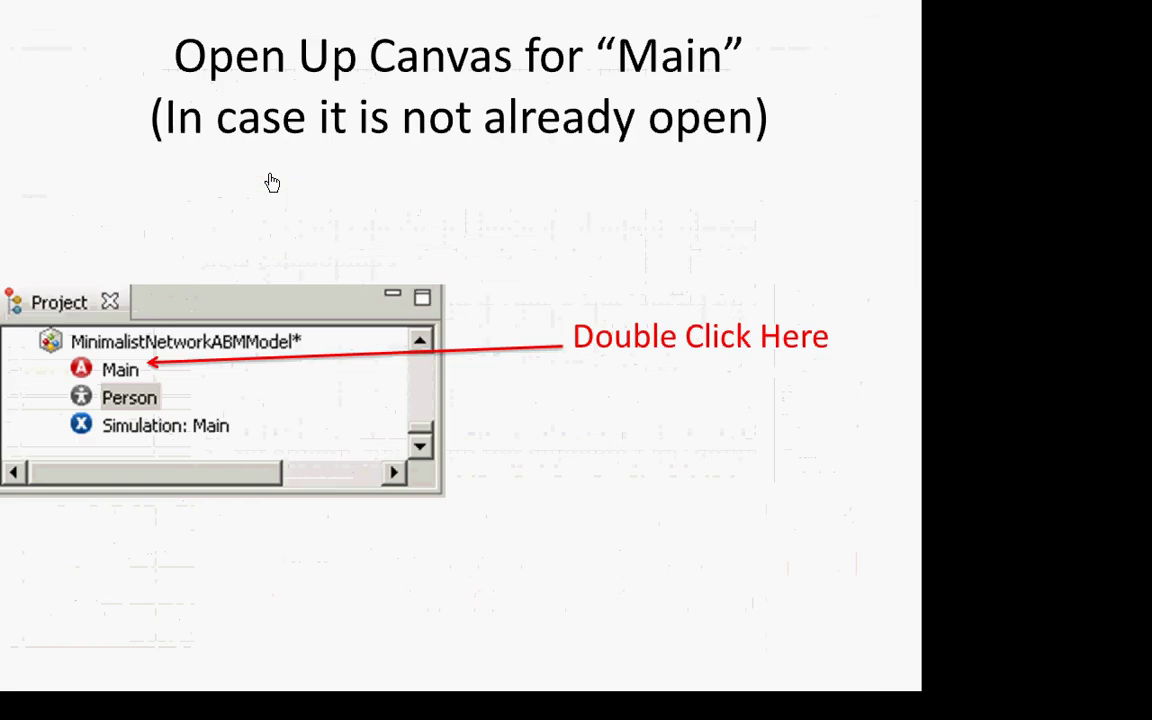
pyautogui.press('Right')
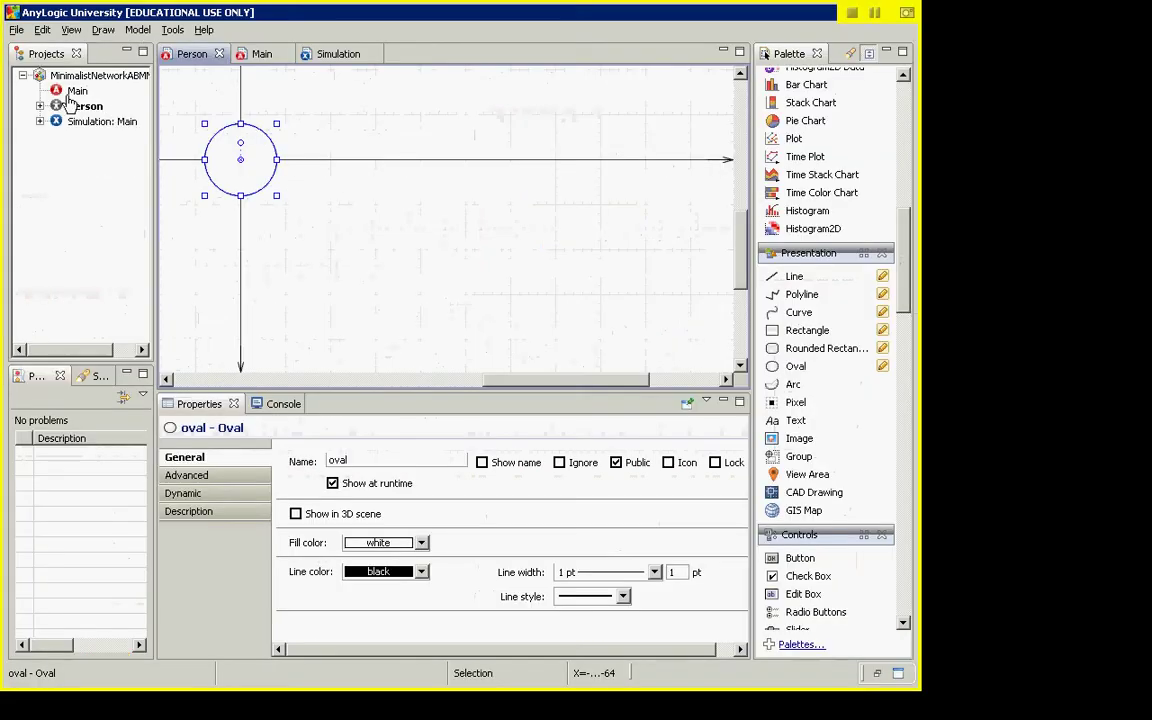
# - Open the Main canvas and place an instance of the Person class near its origin
pyautogui.doubleClick(75, 91)
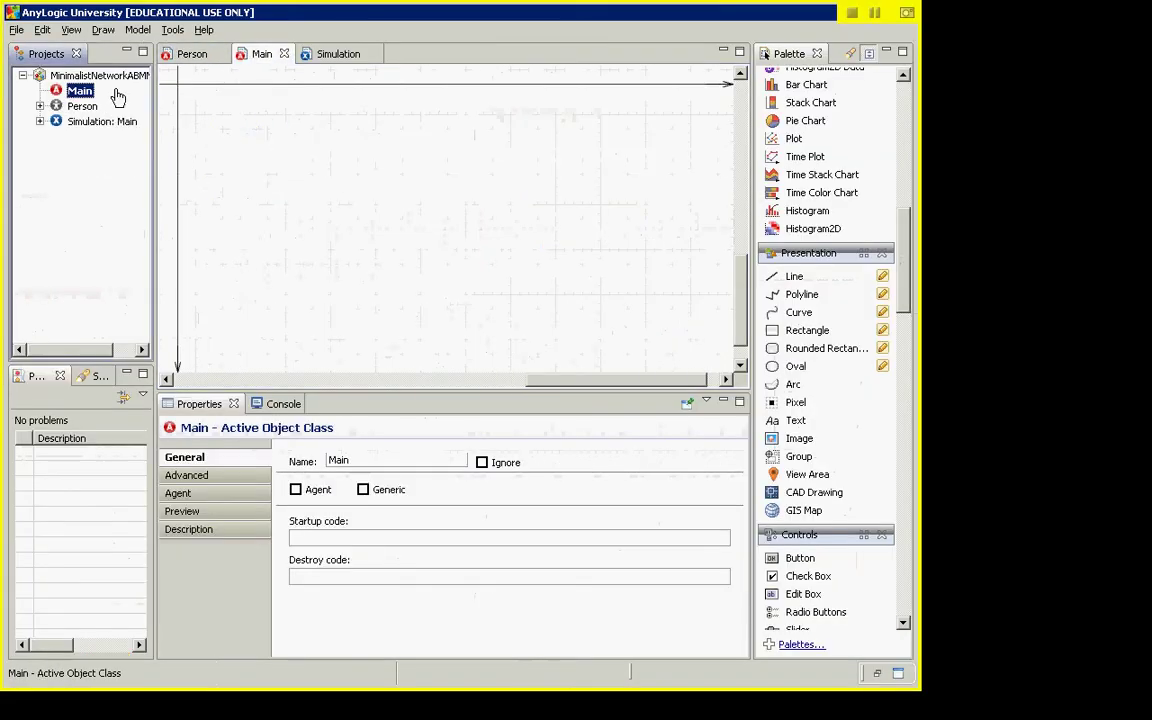
pyautogui.moveTo(82, 106); pyautogui.dragTo(285, 157)
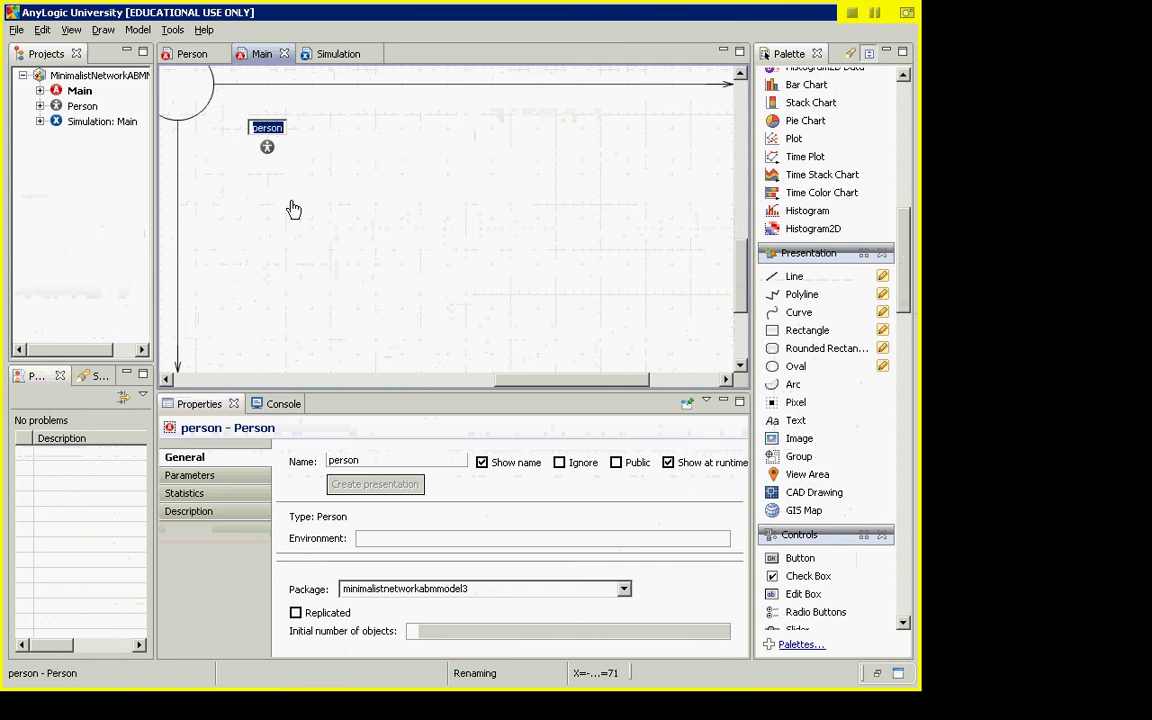
# - Name the Person instance placed in Main "population"
pyautogui.write('population')
pyautogui.press('Return')
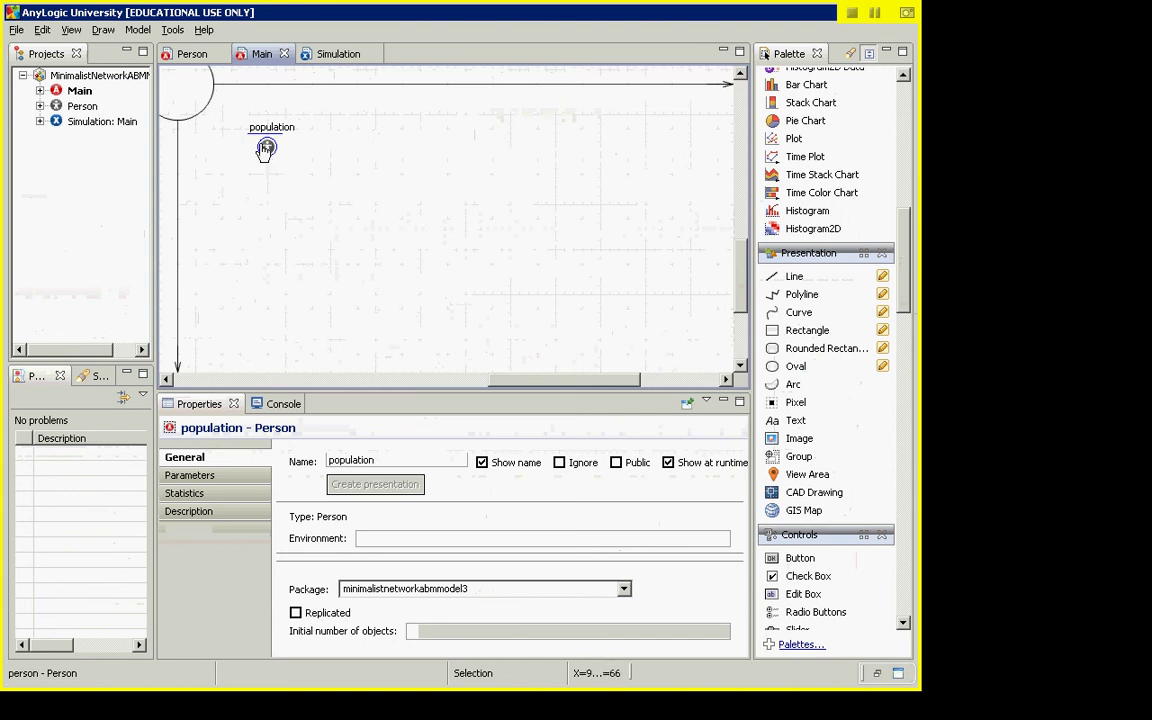
pyautogui.doubleClick(395, 462)
# - Switch to the PowerPoint slide show, present the slide on agent populations in the Main class and return to AnyLogic
pyautogui.hotkey('alt', 'Tab')
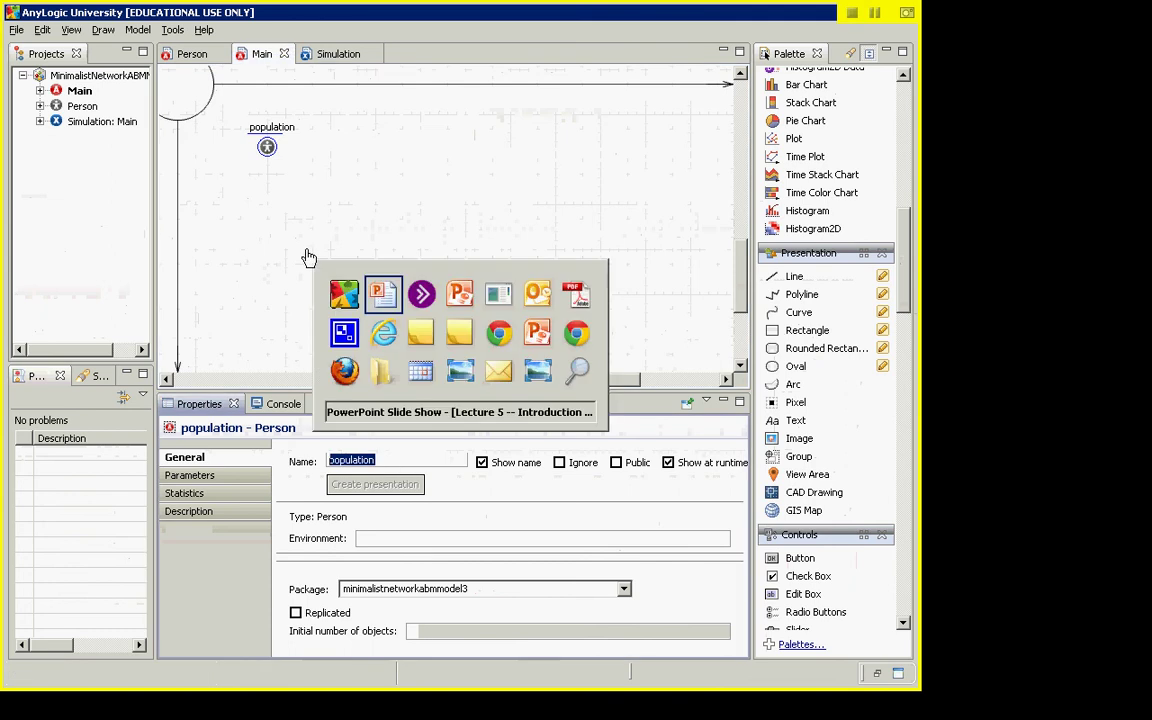
pyautogui.press('Right')
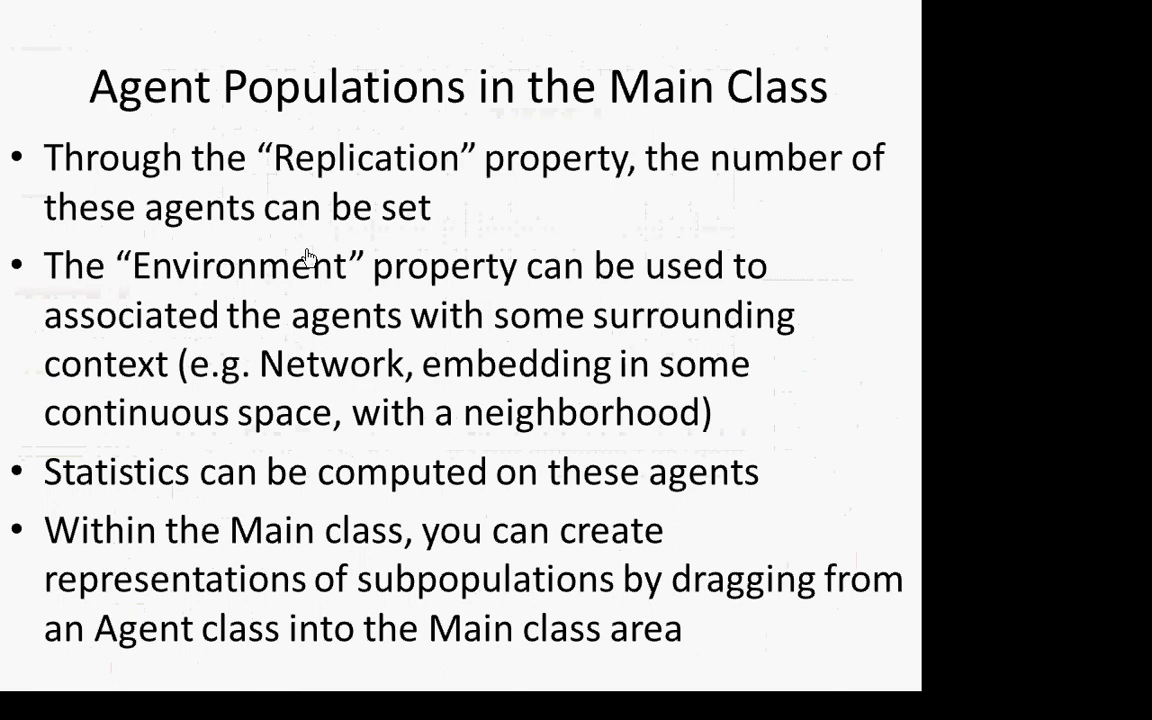
pyautogui.press('Right')
pyautogui.press('Left')
pyautogui.hotkey('alt', 'Tab')
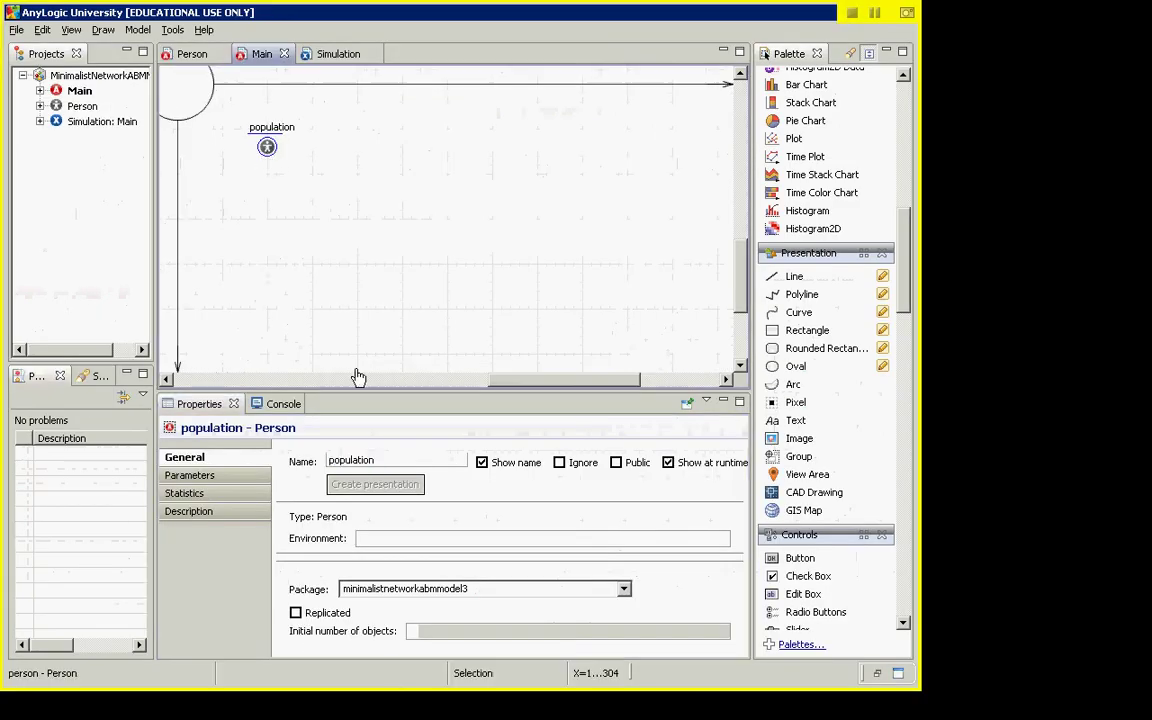
# - Make the population in Main replicated with an initial number of objects of 100
pyautogui.moveTo(362, 393); pyautogui.dragTo(350, 212)
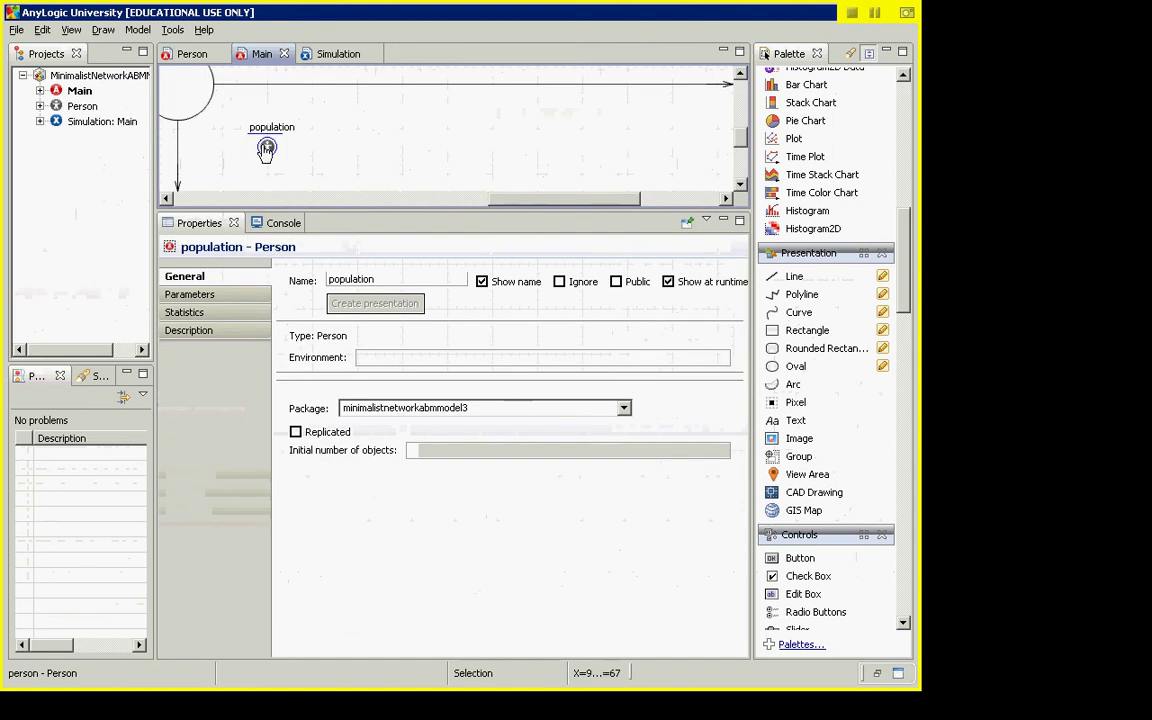
pyautogui.click(296, 433)
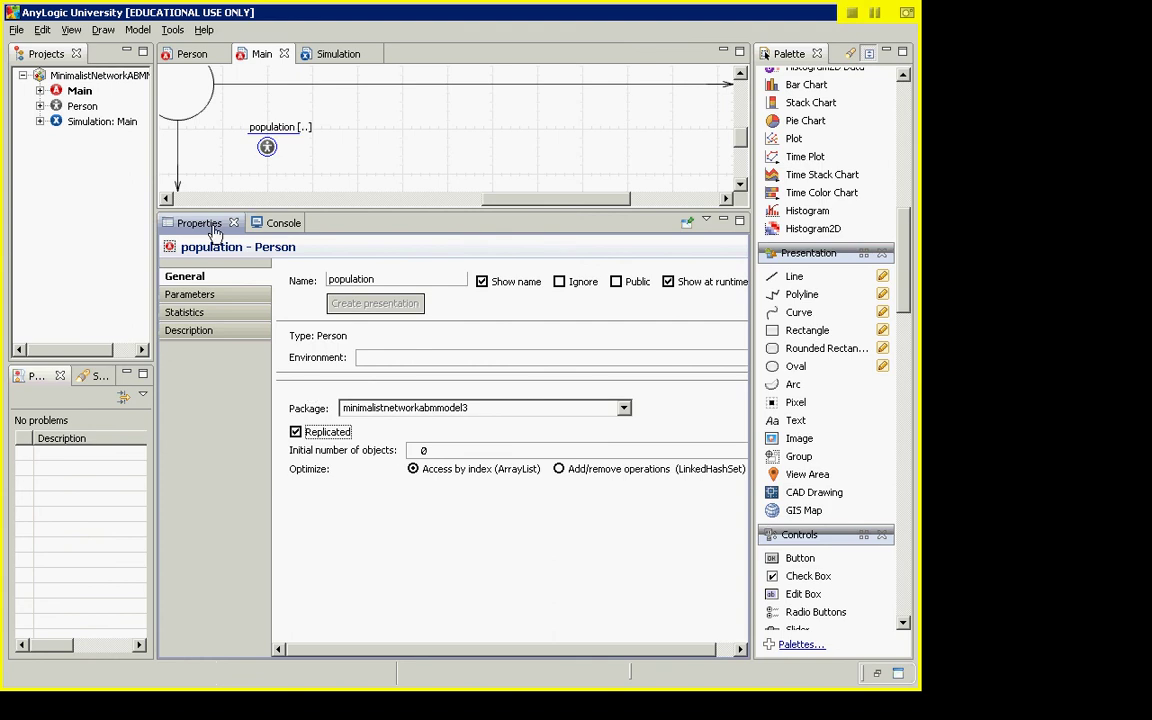
pyautogui.click(267, 153)
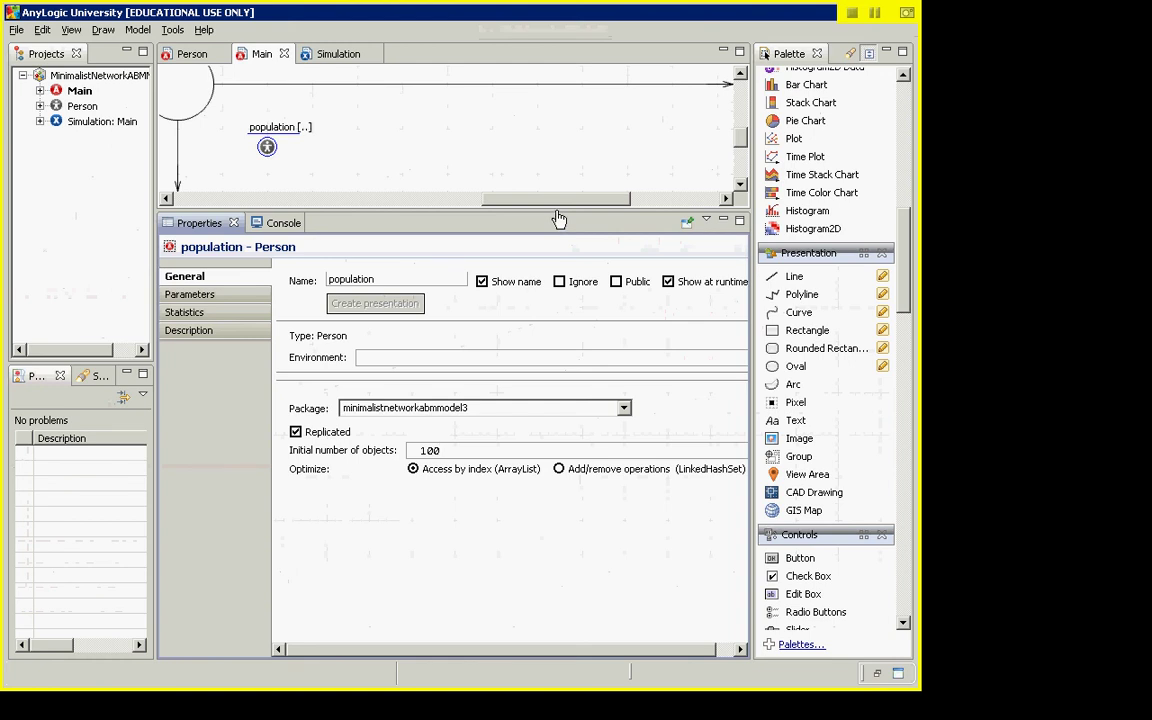
pyautogui.moveTo(558, 218); pyautogui.dragTo(558, 306)
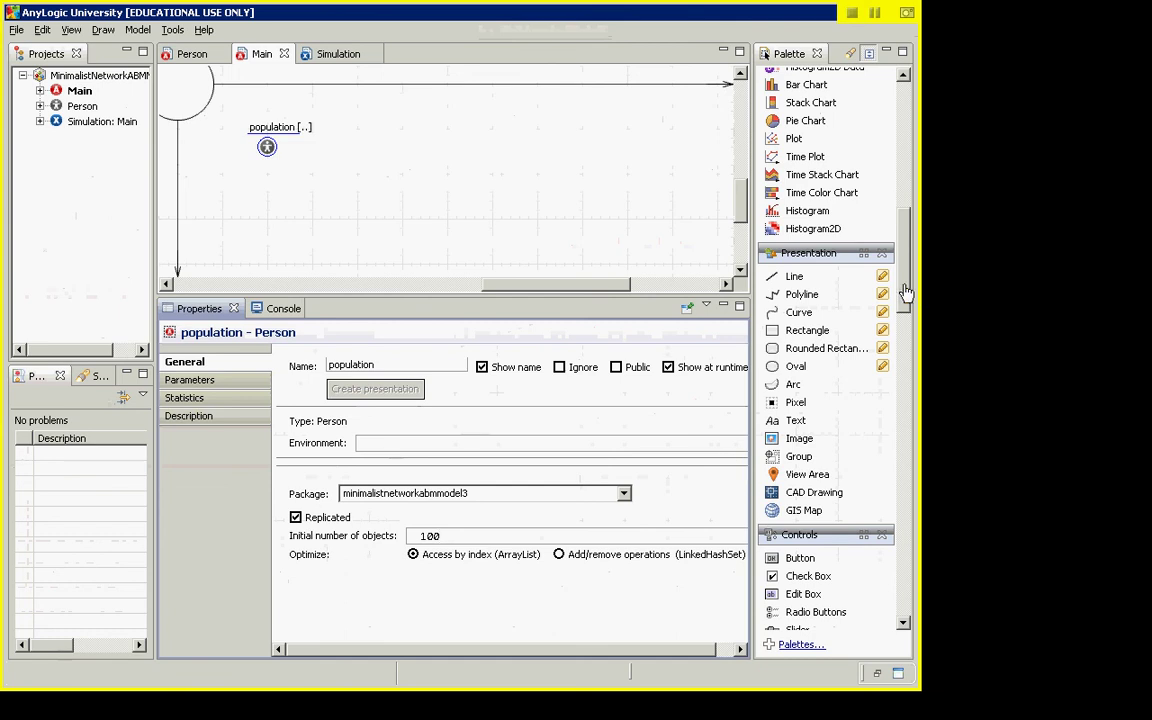
# - Run the Simulation experiment in the Main view and inspect the population's active objects in an enlarged inspection window
pyautogui.moveTo(905, 290); pyautogui.dragTo(913, 414)
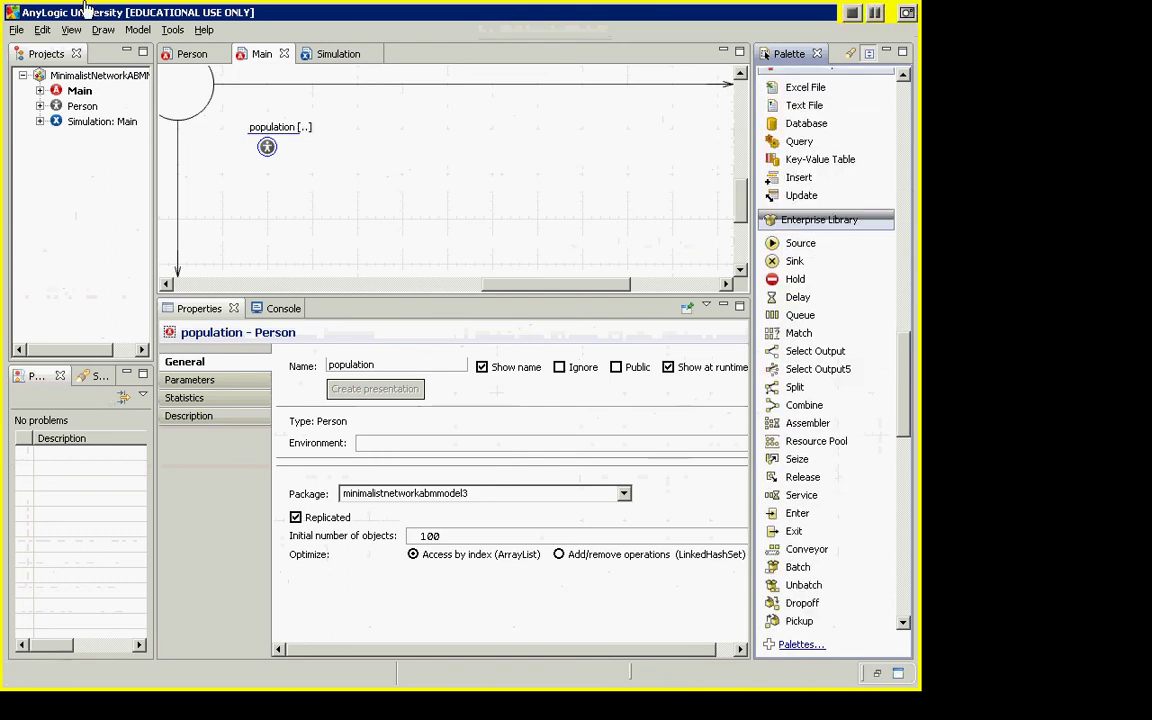
pyautogui.rightClick(116, 123)
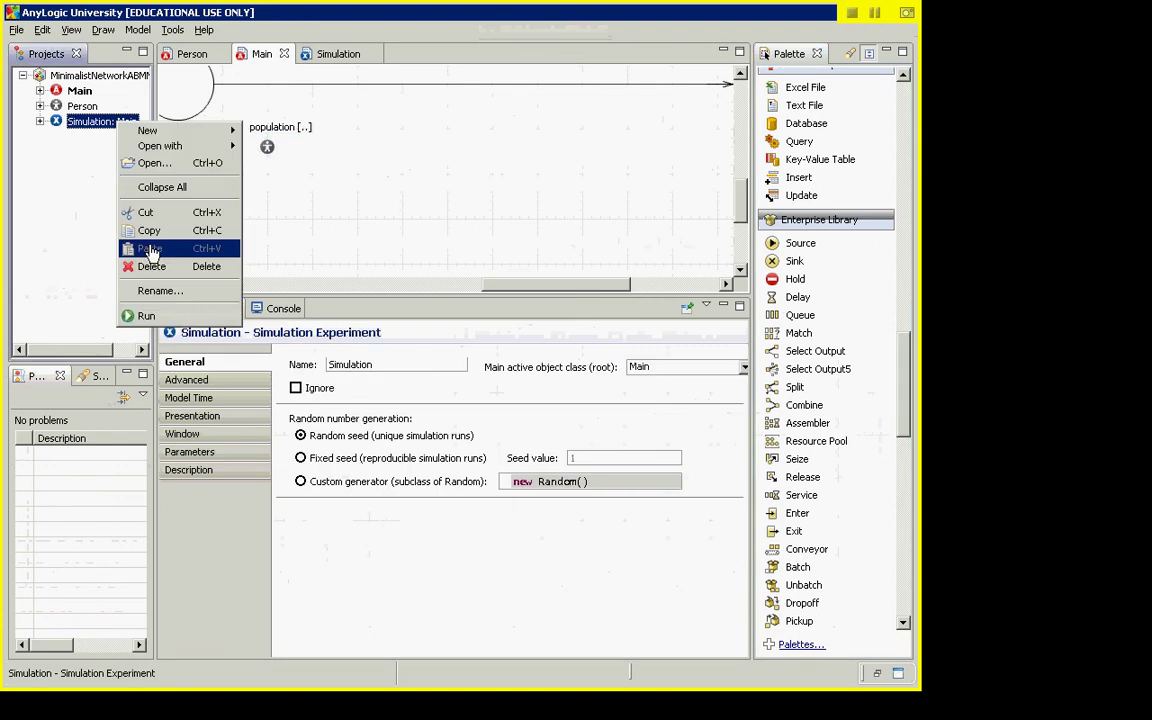
pyautogui.click(148, 317)
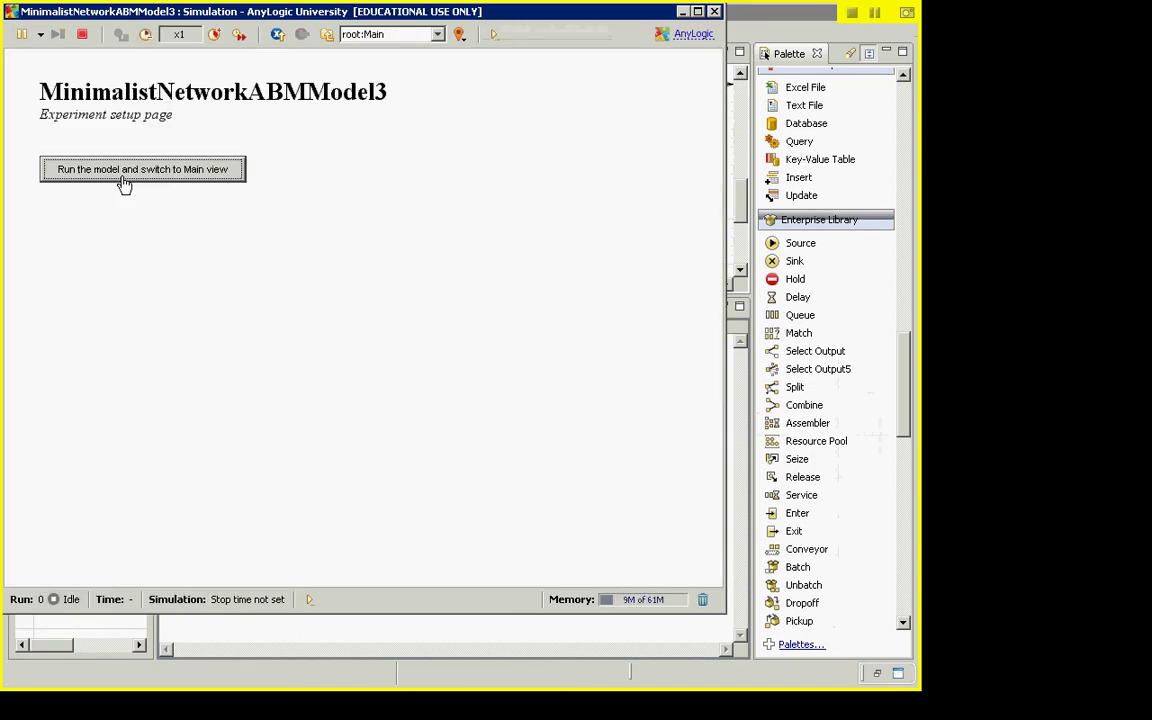
pyautogui.click(124, 182)
pyautogui.moveTo(156, 204); pyautogui.dragTo(414, 330)
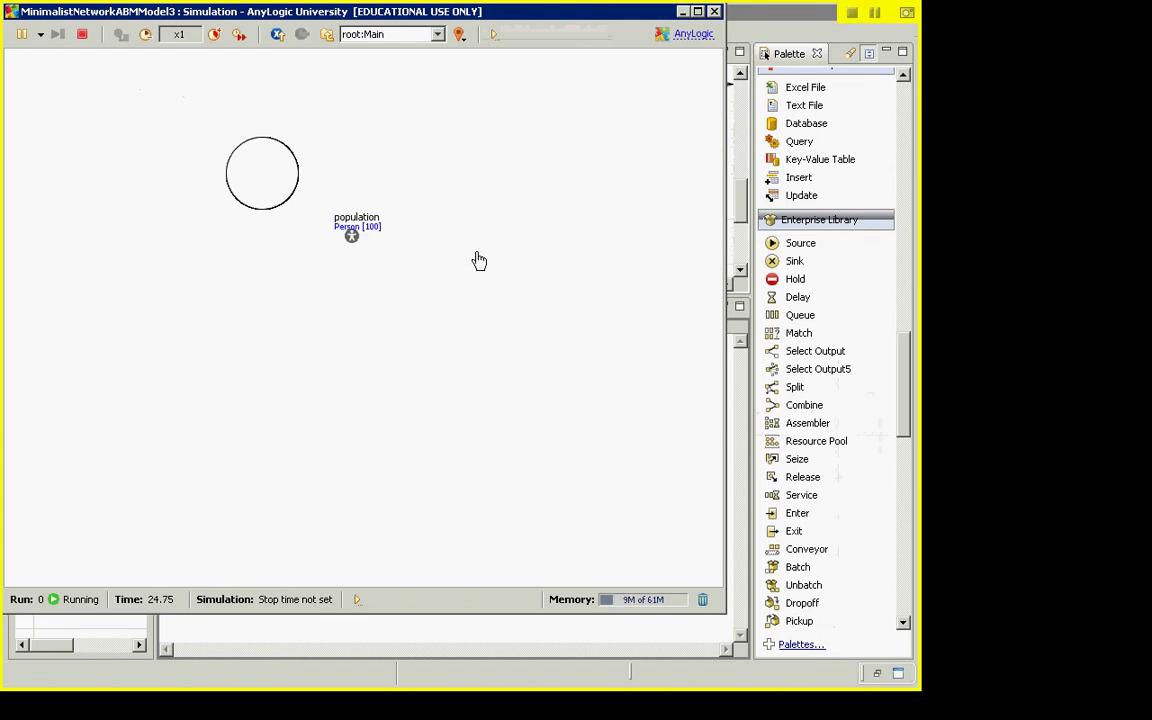
pyautogui.click(352, 238)
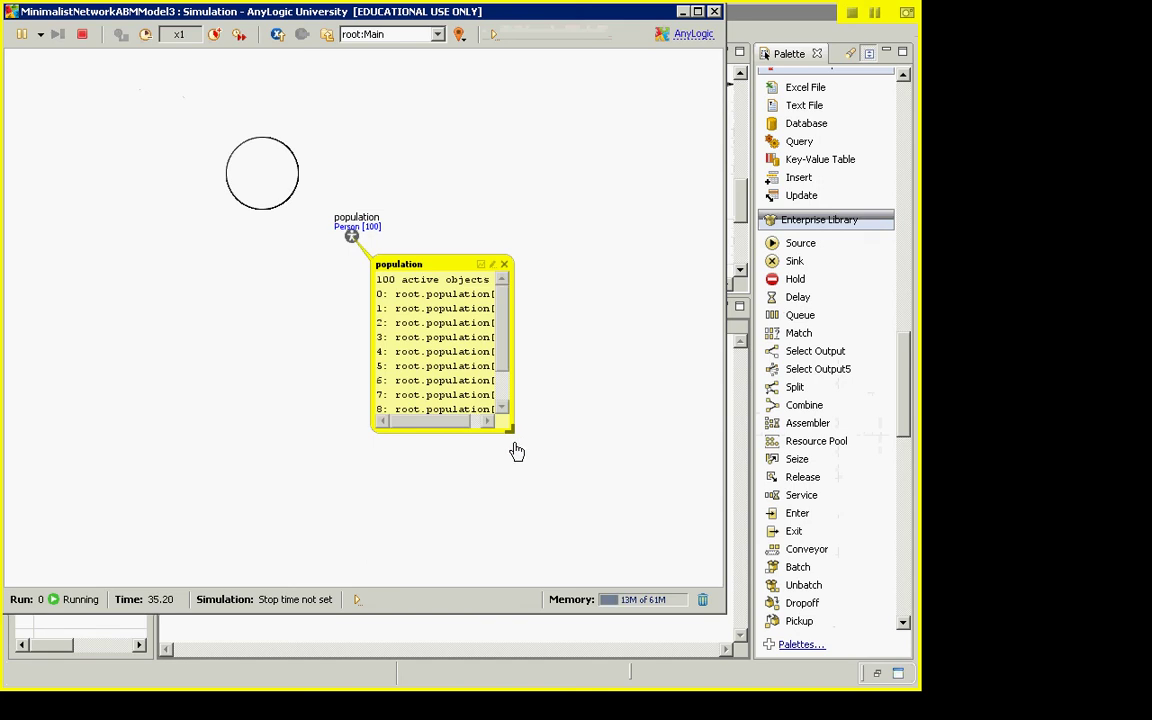
pyautogui.moveTo(513, 443); pyautogui.dragTo(645, 503)
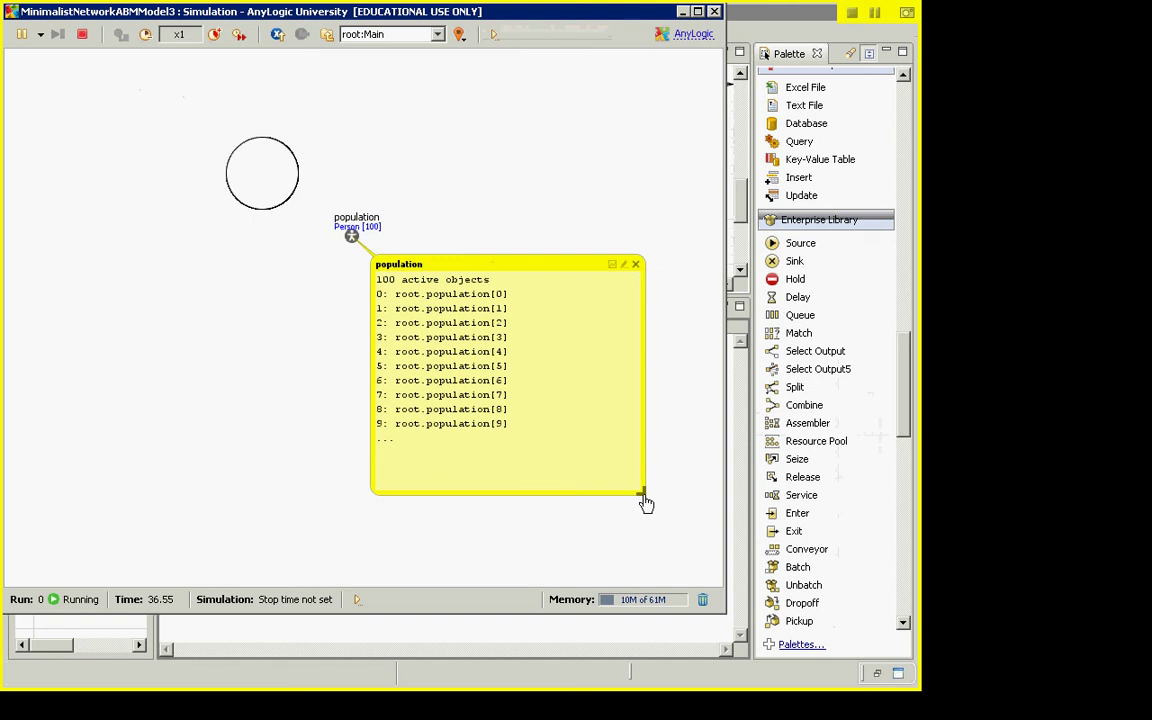
# - Switch the running model's view to population[0..99] and step through the individual agents
pyautogui.click(382, 37)
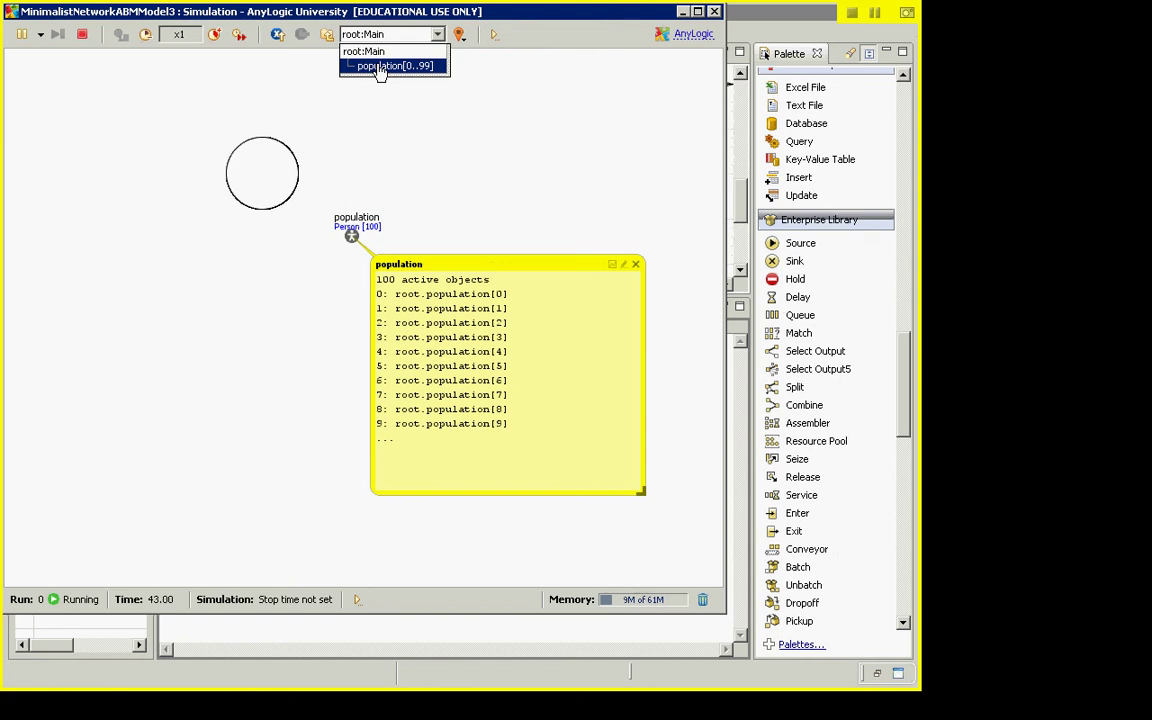
pyautogui.click(381, 67)
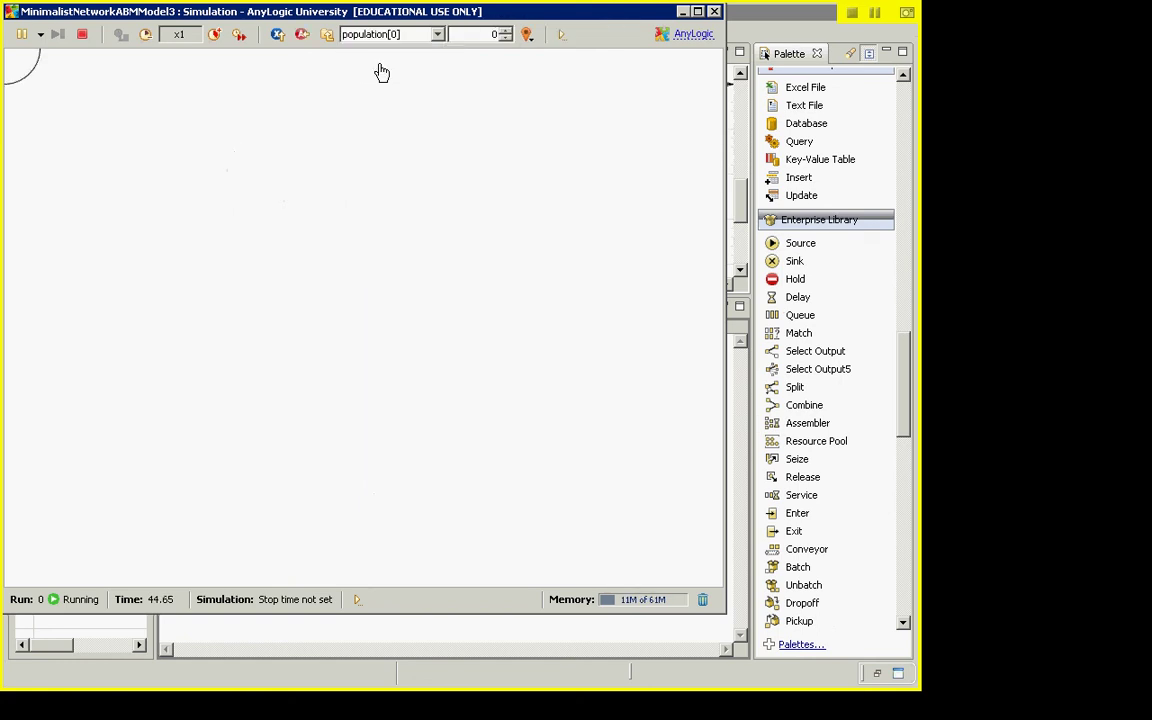
pyautogui.click(506, 30)
pyautogui.click(506, 30)
pyautogui.click(506, 30)
pyautogui.click(506, 30)
pyautogui.click(506, 30)
pyautogui.click(506, 31)
pyautogui.click(506, 31)
# - Show the slide on the default Experiment, return to AnyLogic and examine the Simulation experiment's run command and properties
pyautogui.hotkey('alt', 'Tab')
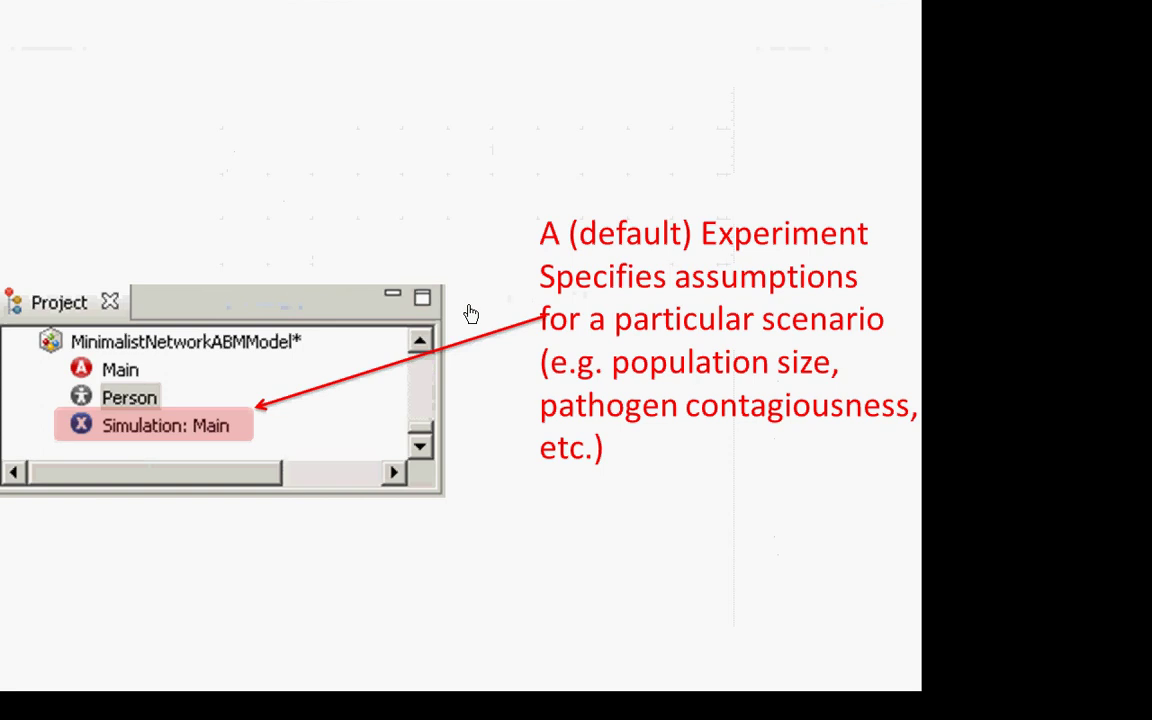
pyautogui.hotkey('alt', 'Tab')
pyautogui.hotkey('alt', 'Tab')
pyautogui.click(77, 122)
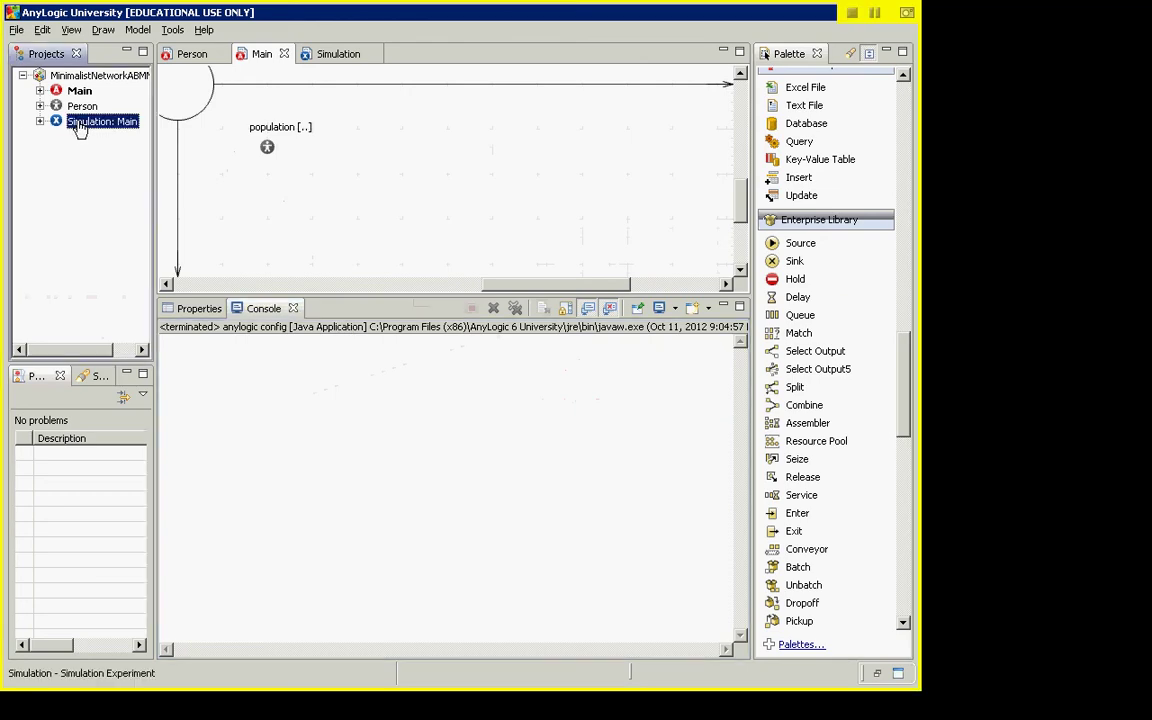
pyautogui.rightClick(79, 123)
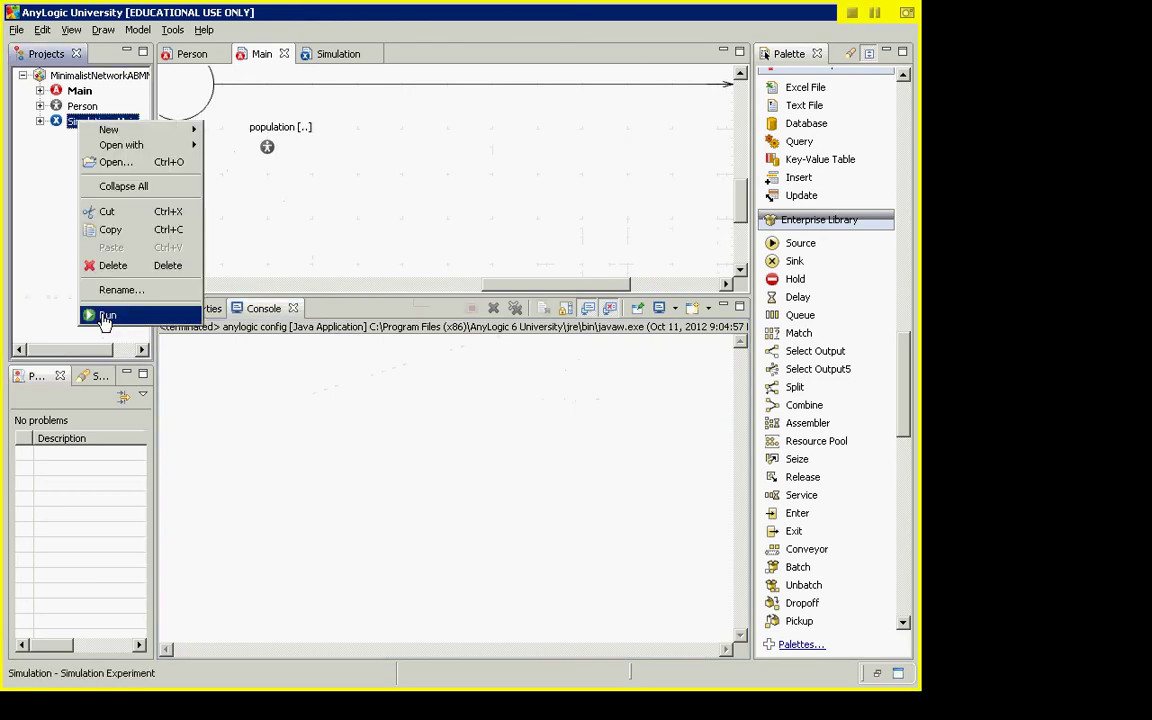
pyautogui.click(104, 119)
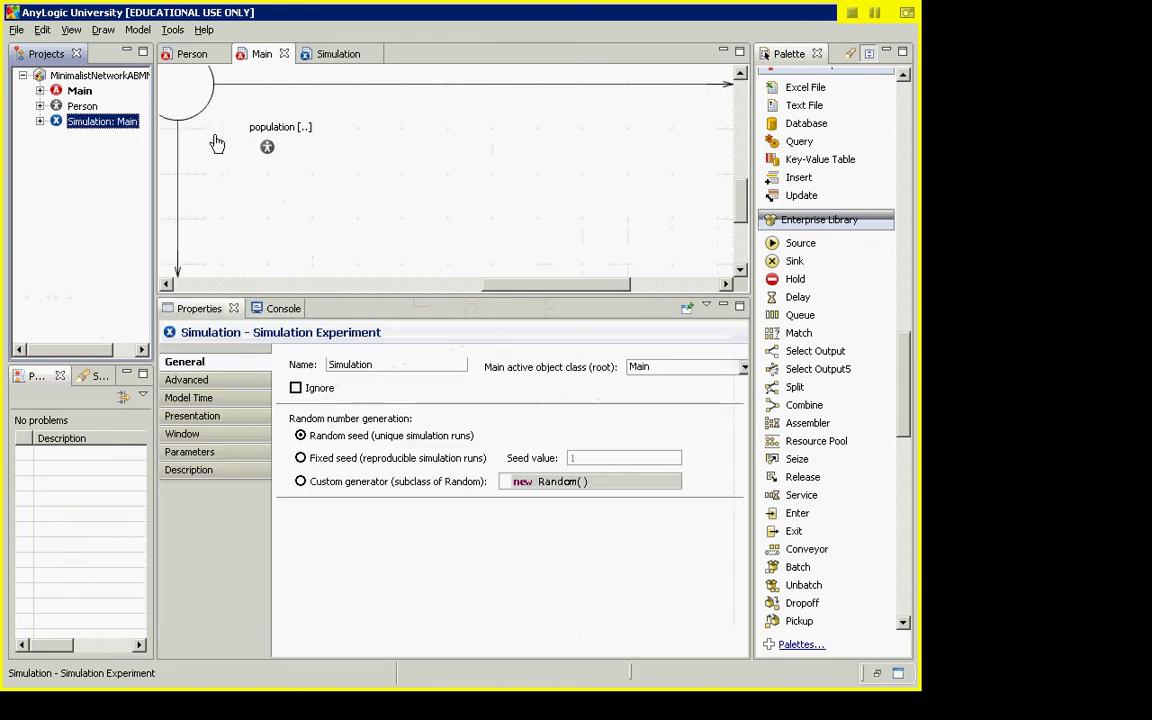
# - Add an Environment object to Main just above the population, keeping the name "environment"
pyautogui.click(268, 149)
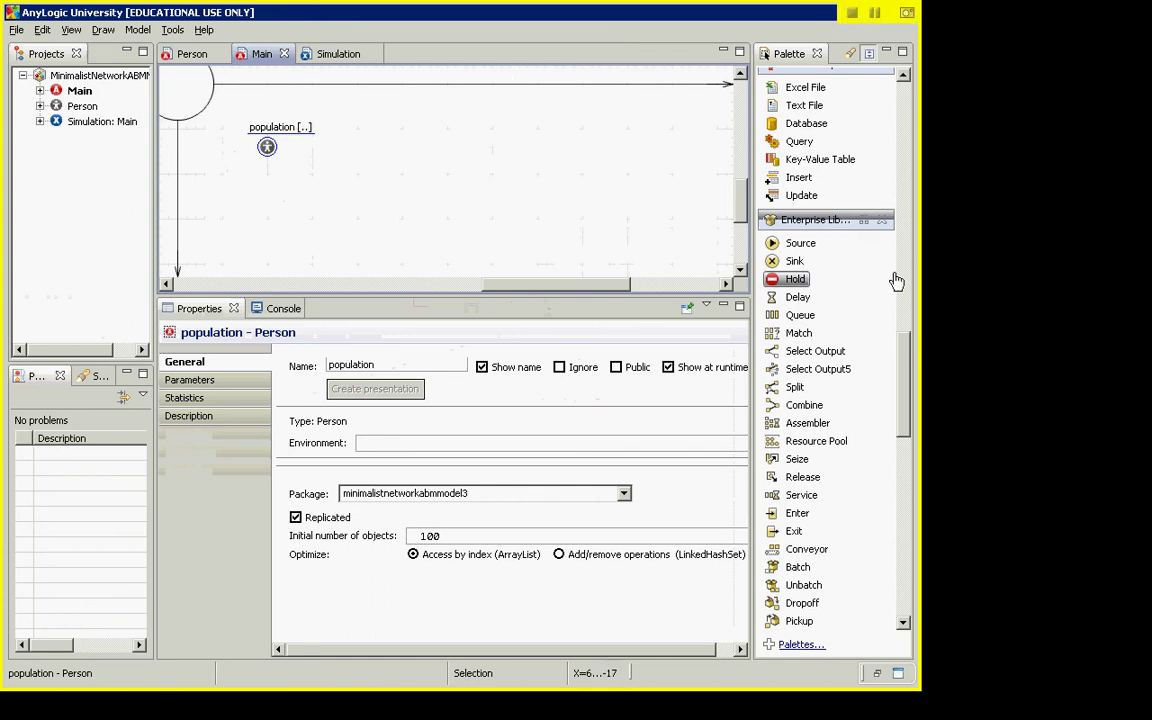
pyautogui.moveTo(905, 355); pyautogui.dragTo(884, 78)
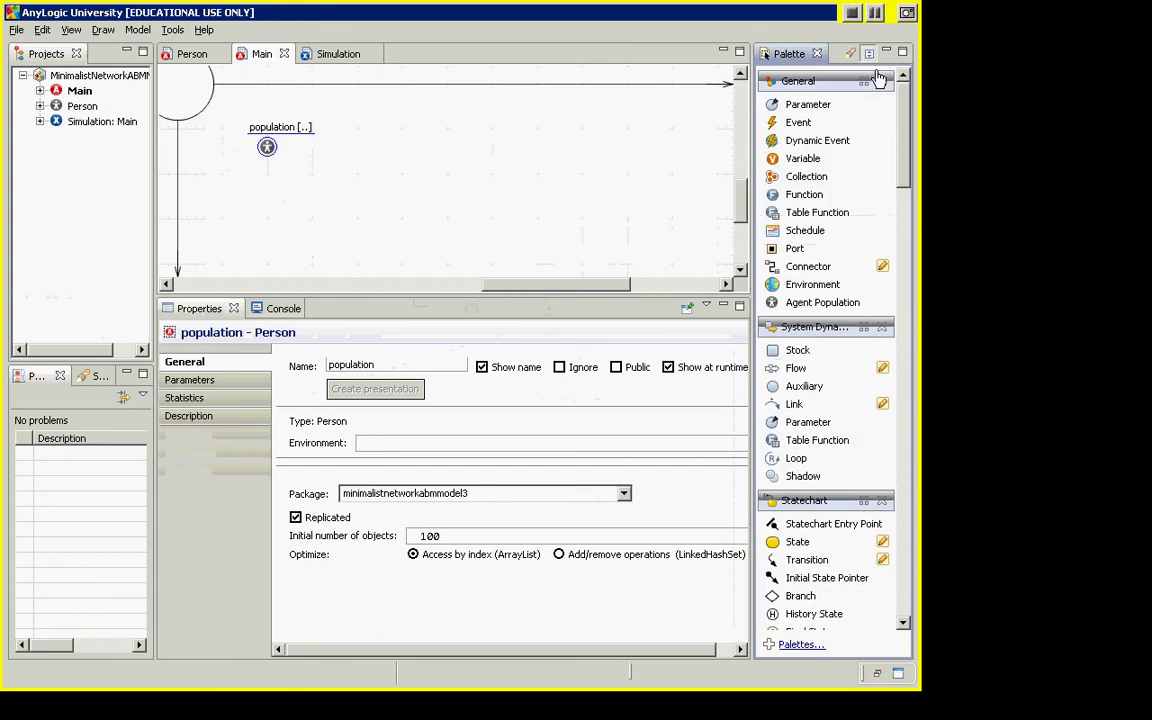
pyautogui.moveTo(812, 289); pyautogui.dragTo(255, 102)
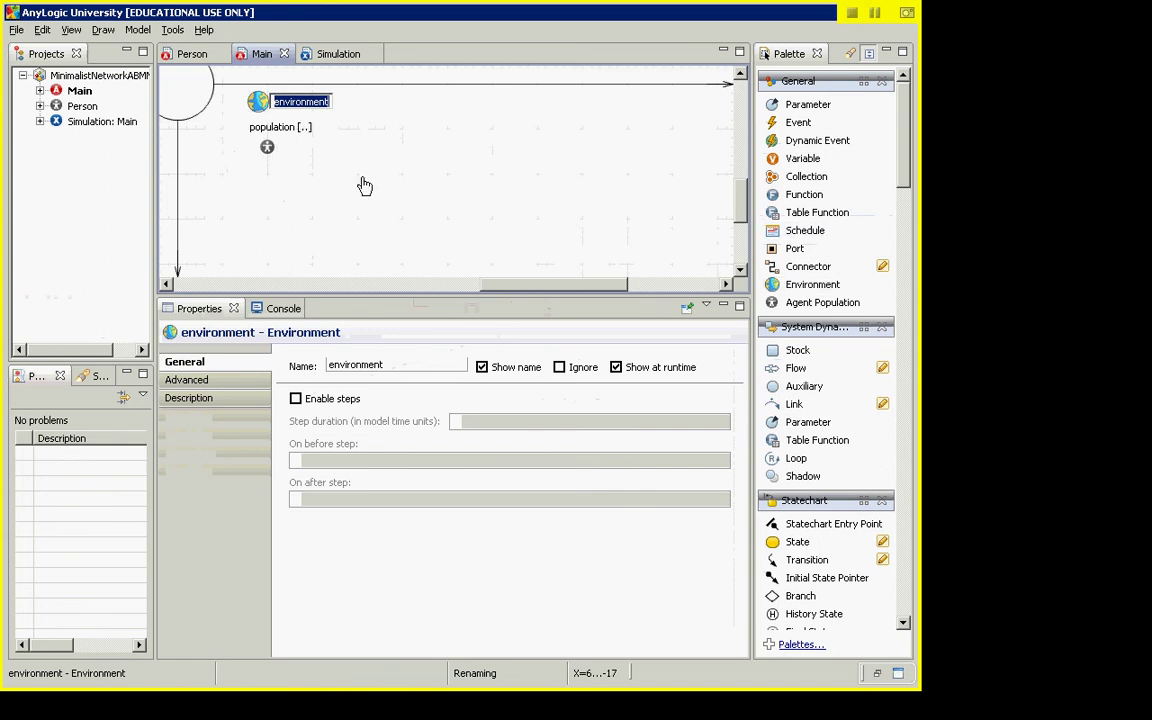
pyautogui.press('Return')
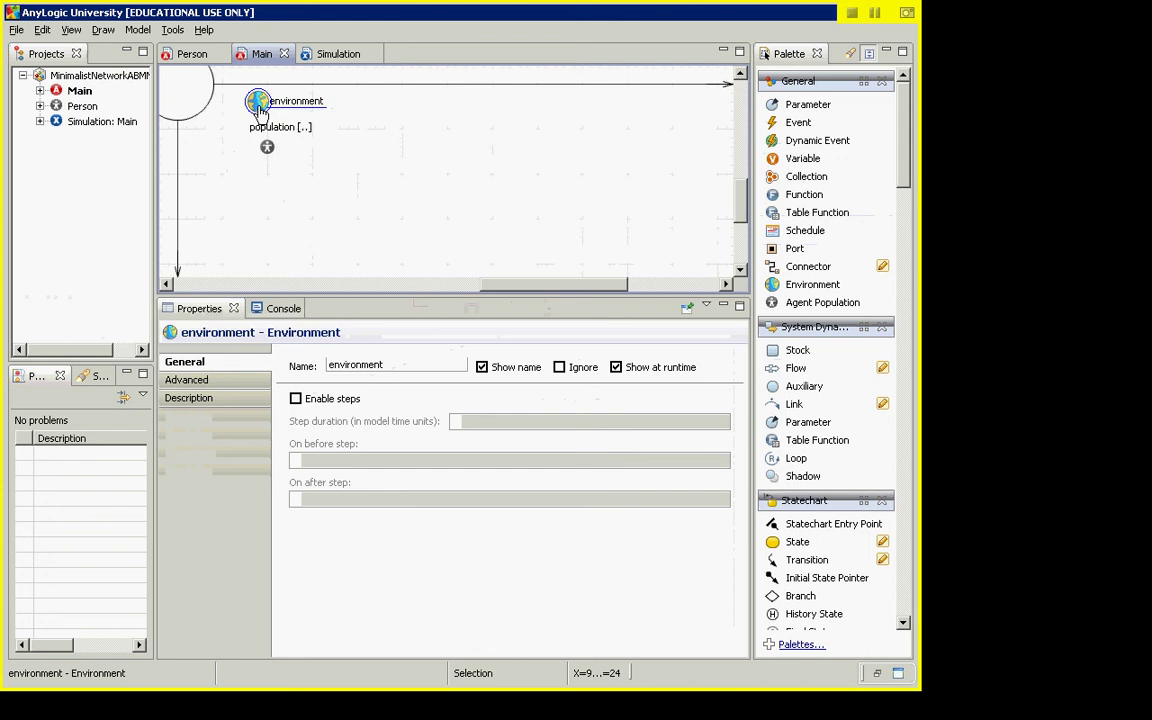
# - Set the population's Environment property to environment
pyautogui.click(268, 150)
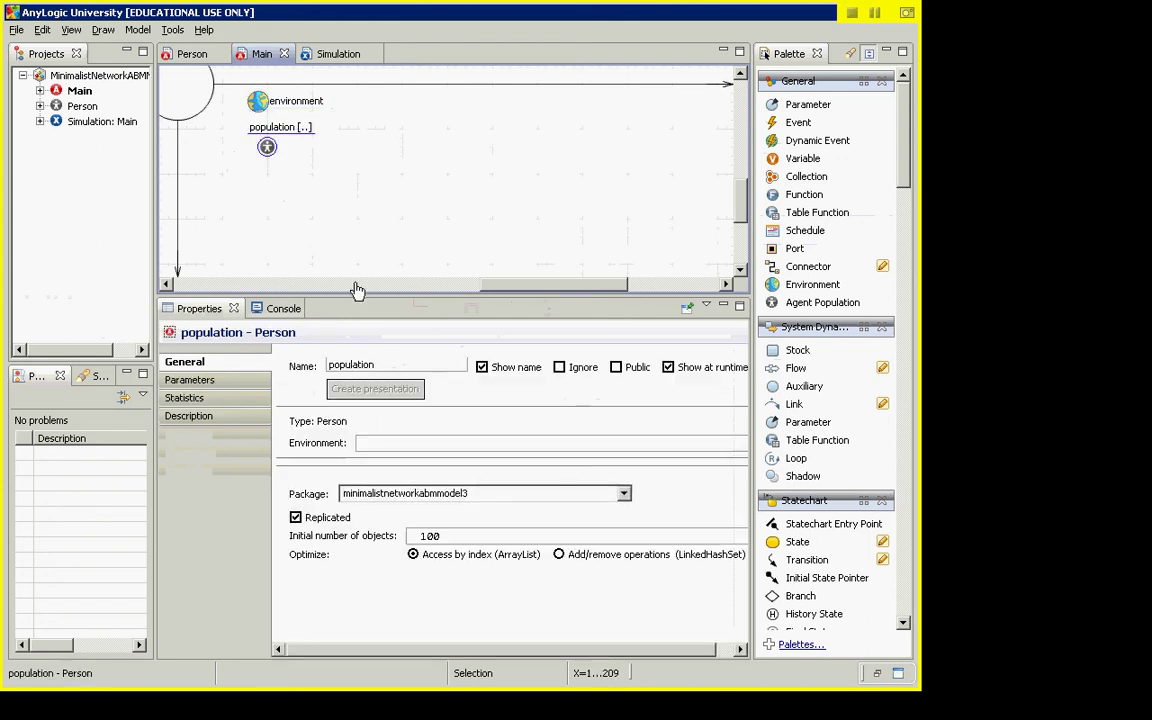
pyautogui.click(414, 445)
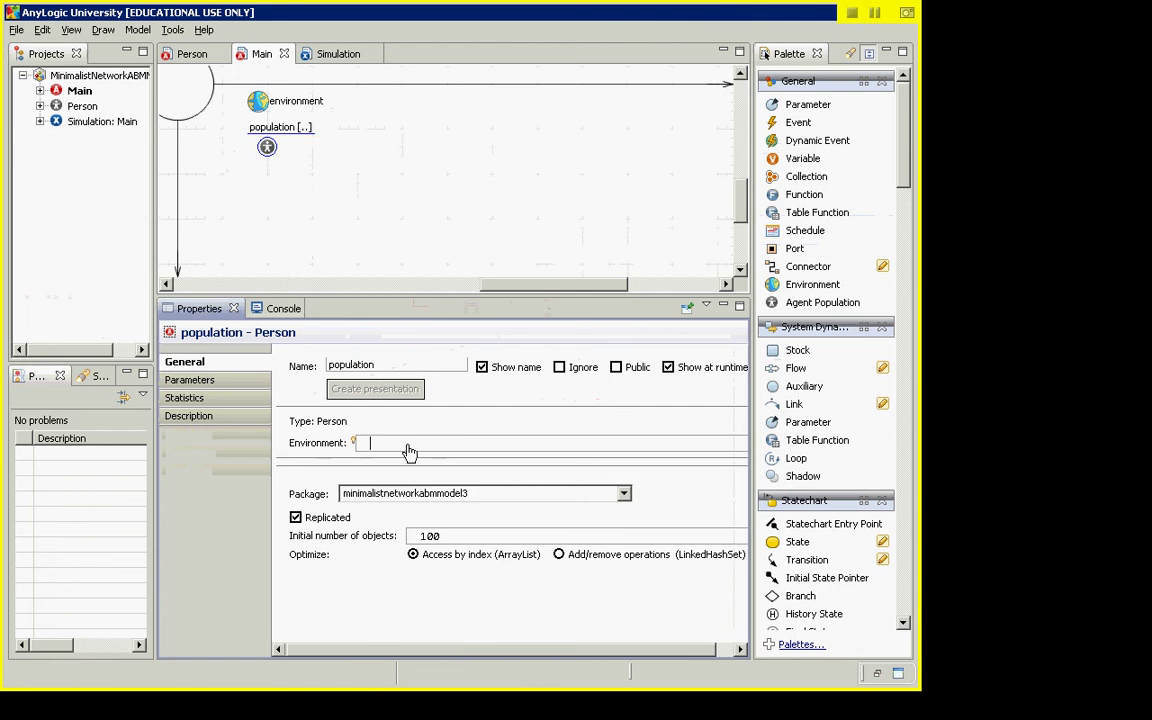
pyautogui.write('environment')
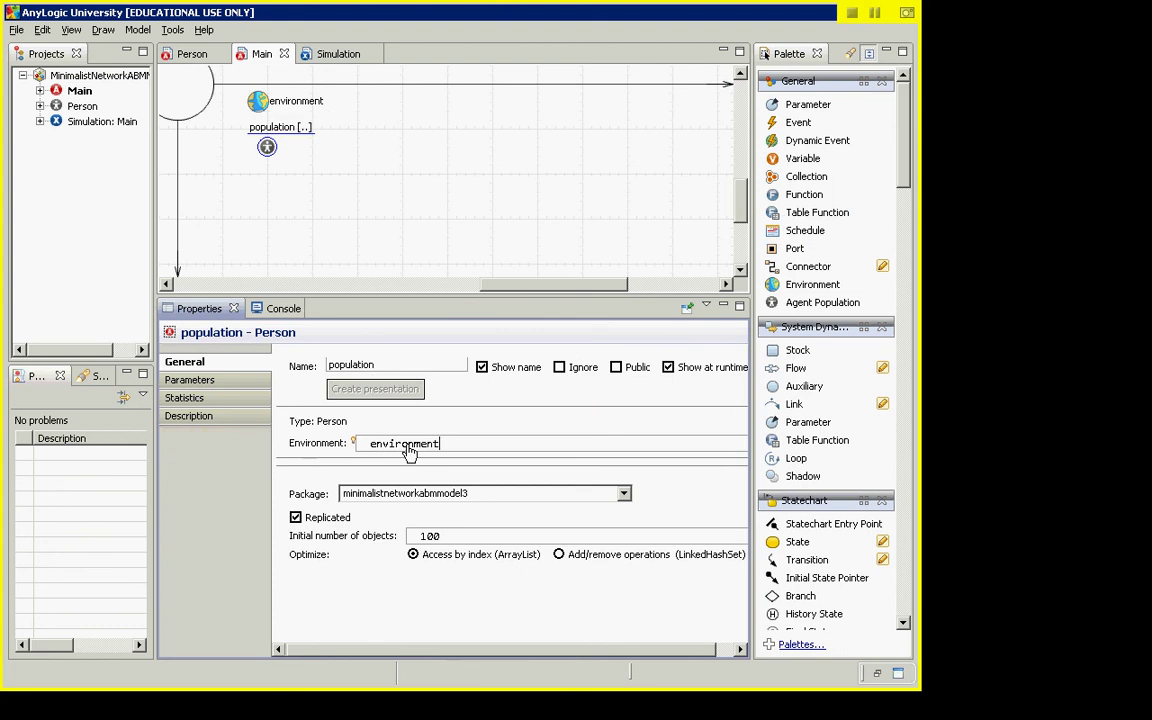
# - Replace the population's Environment property with the misspelled name "enviroment"
pyautogui.doubleClick(409, 452)
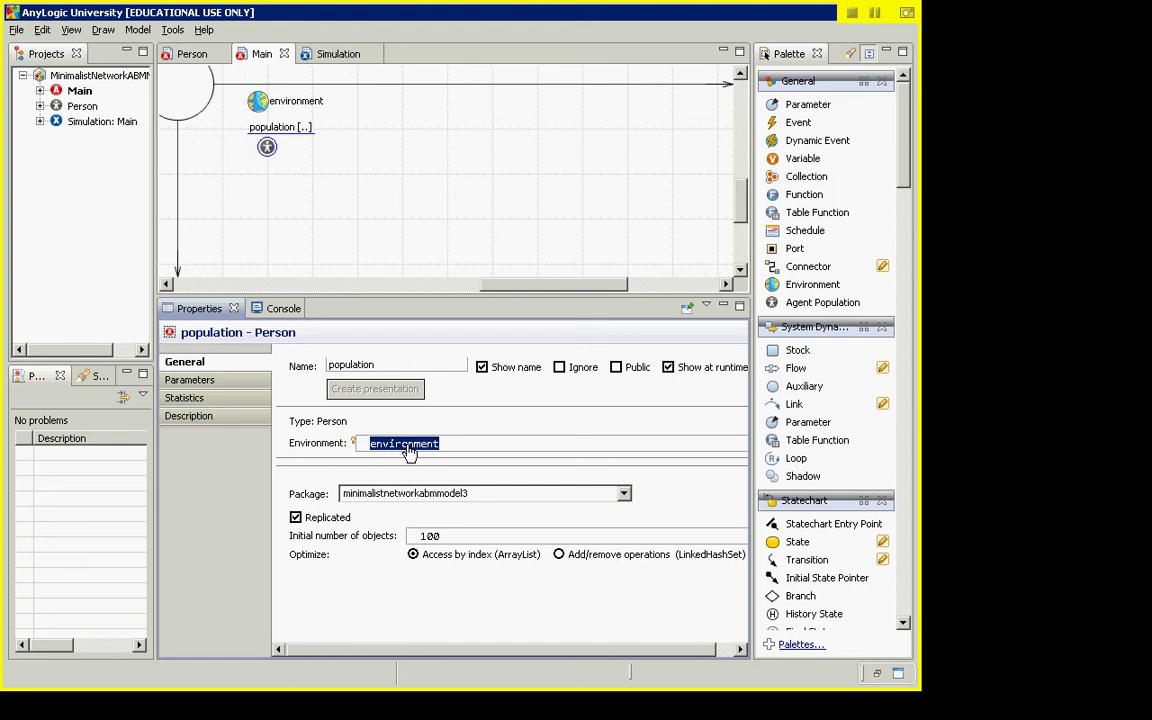
pyautogui.write('env')
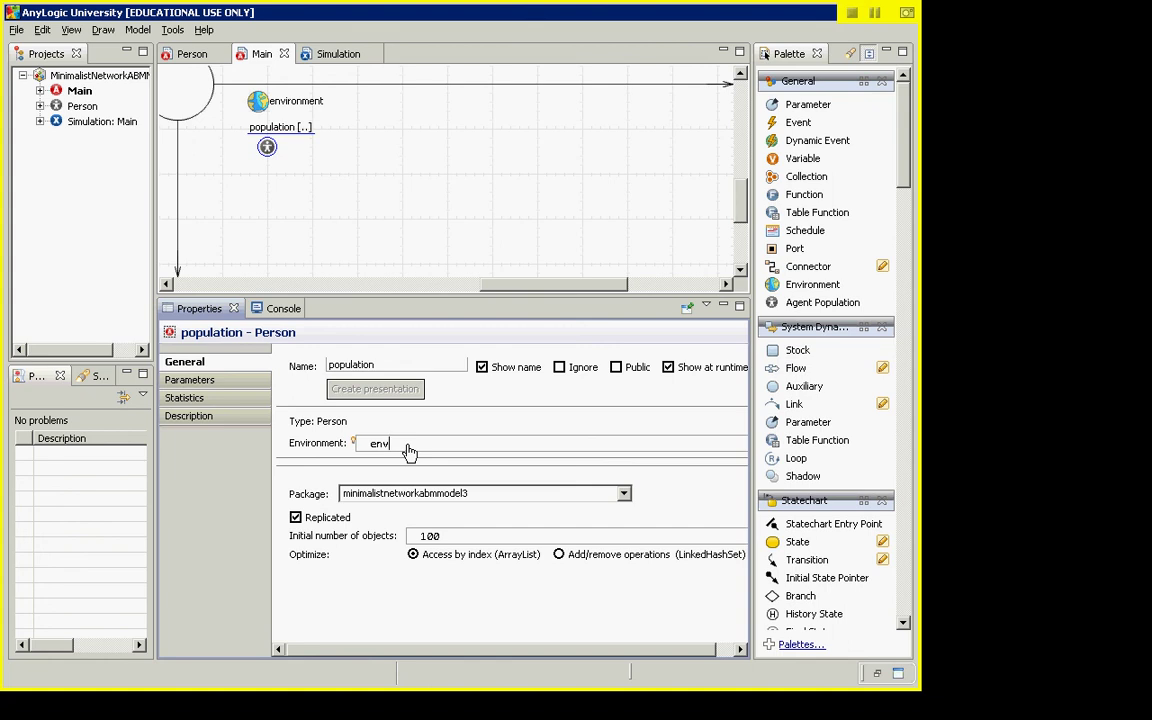
pyautogui.write('ironment')
pyautogui.click(140, 31)
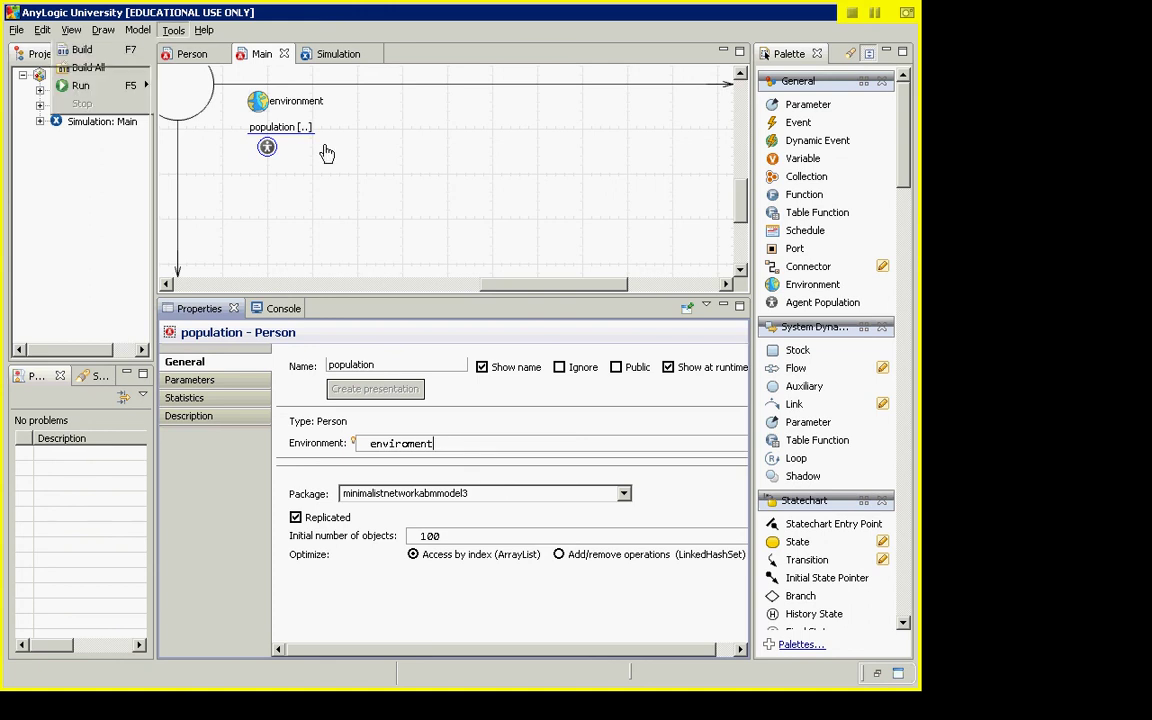
pyautogui.press('Escape')
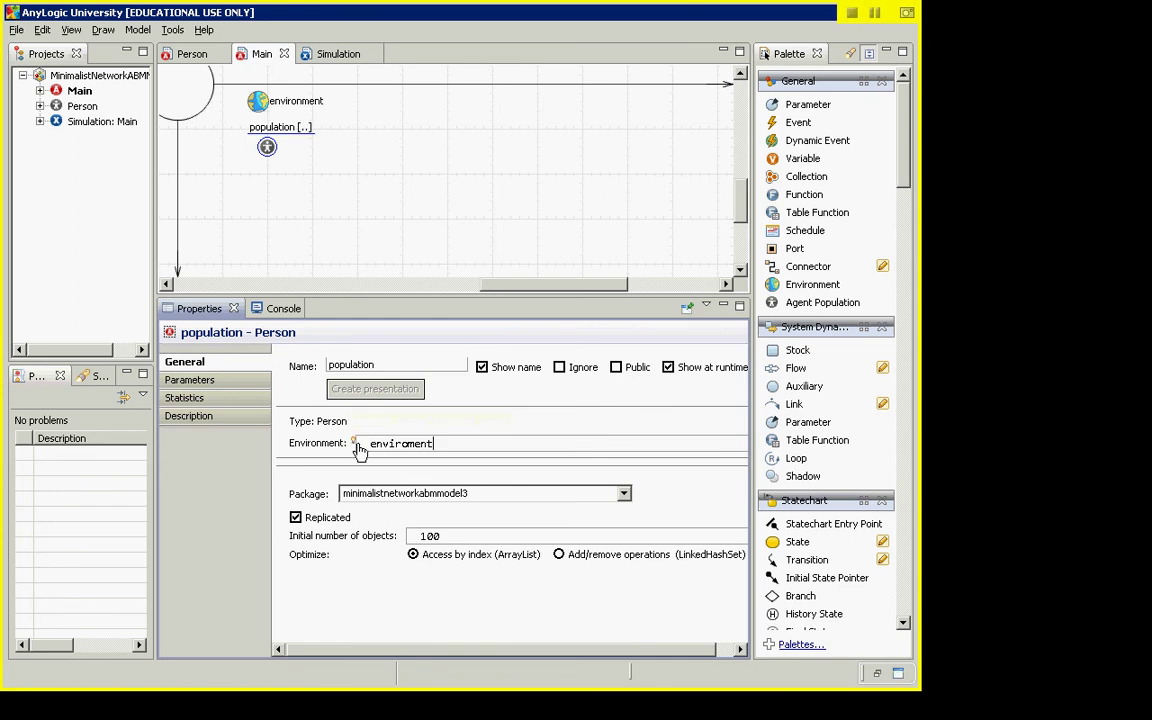
pyautogui.press('Left')
# - Build the model with the misspelled environment name and try to run the Simulation experiment
pyautogui.click(134, 30)
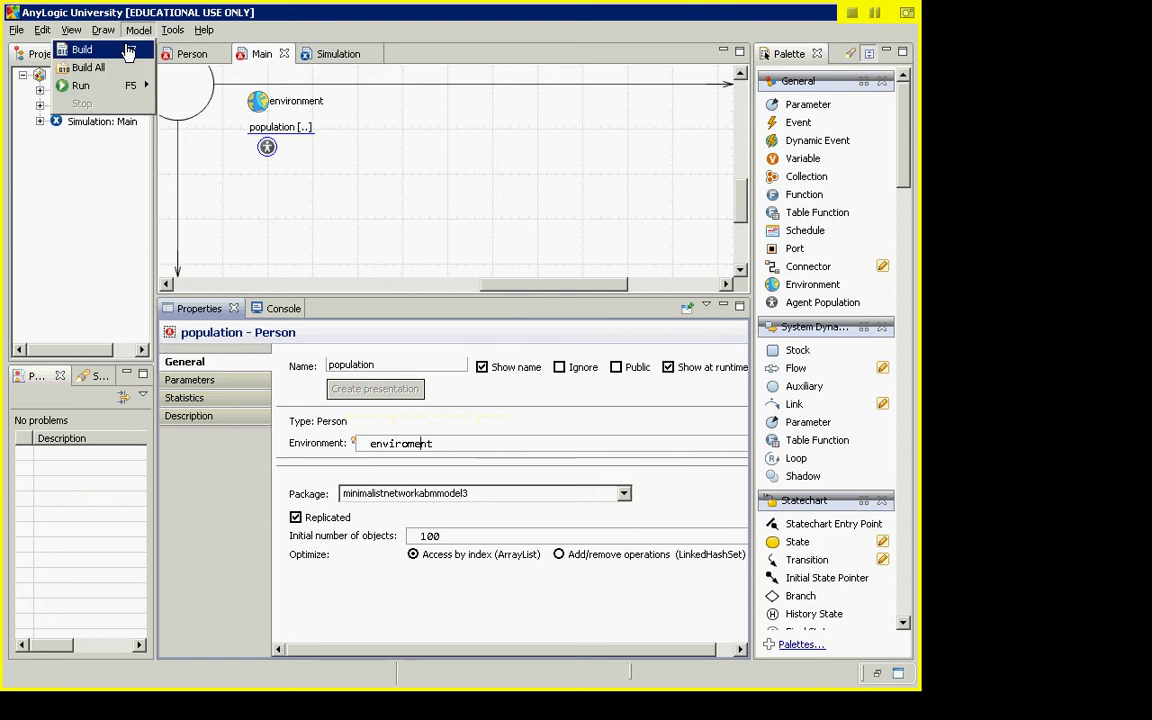
pyautogui.click(128, 50)
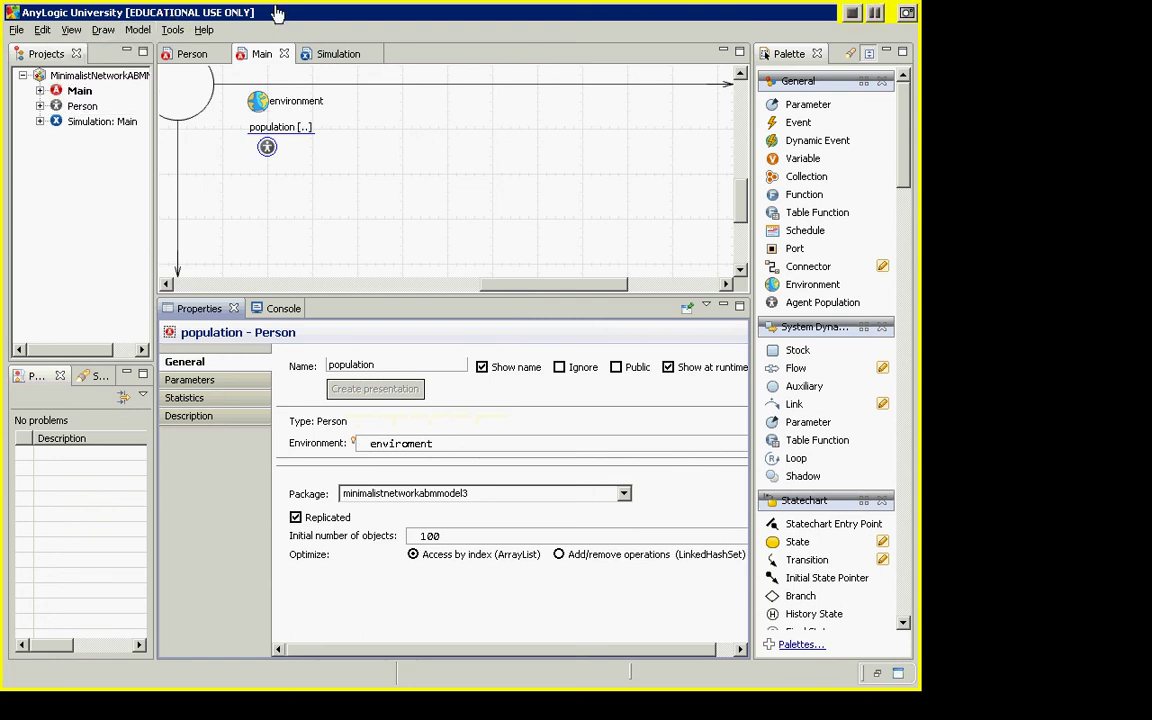
pyautogui.rightClick(96, 123)
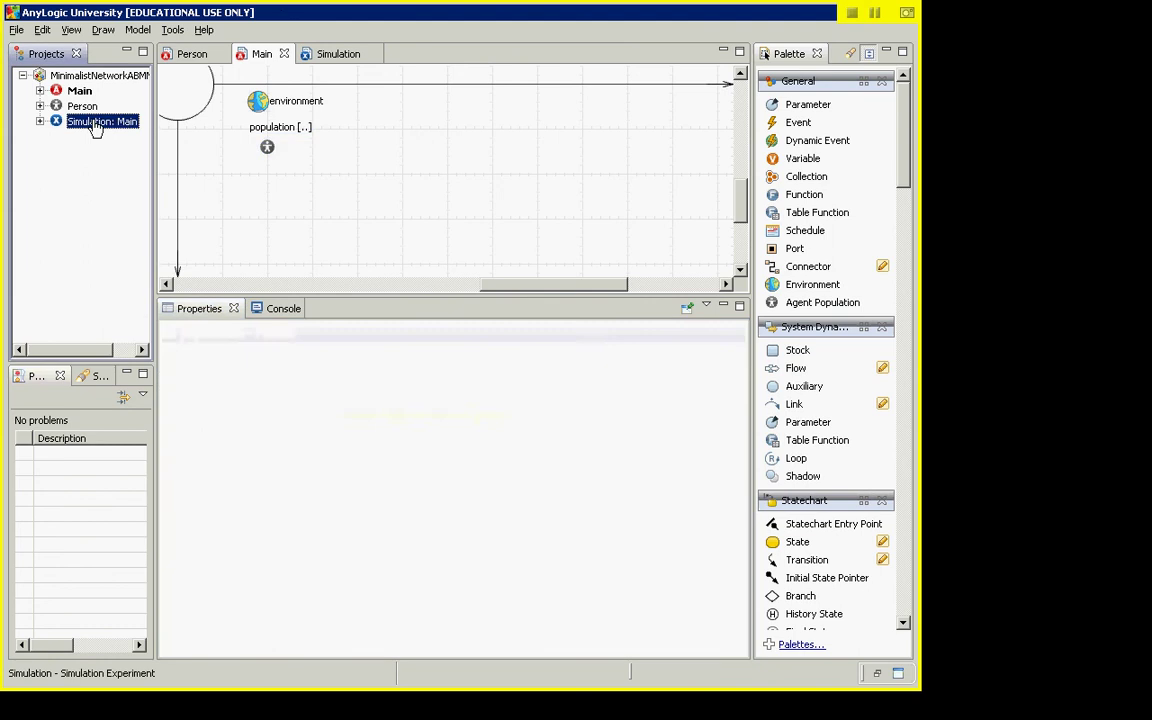
pyautogui.click(124, 313)
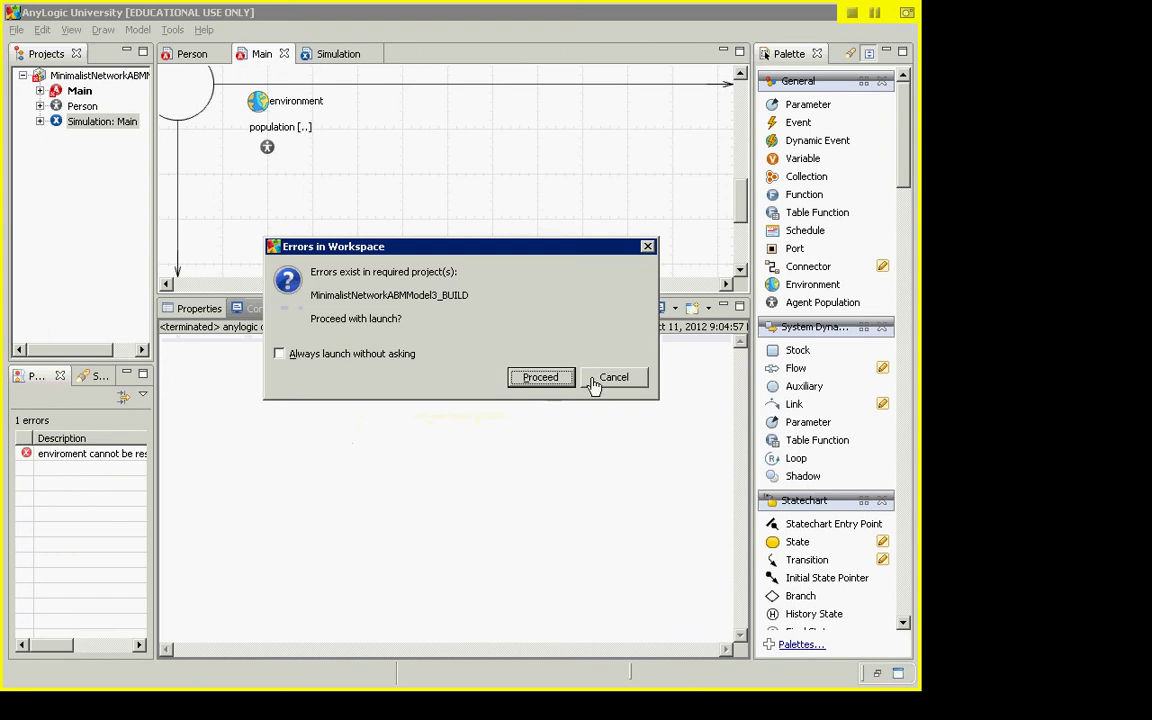
# - Cancel the launch, open the reported error's source, correct the population's Environment property to environment, and build the model
pyautogui.click(598, 382)
pyautogui.doubleClick(84, 457)
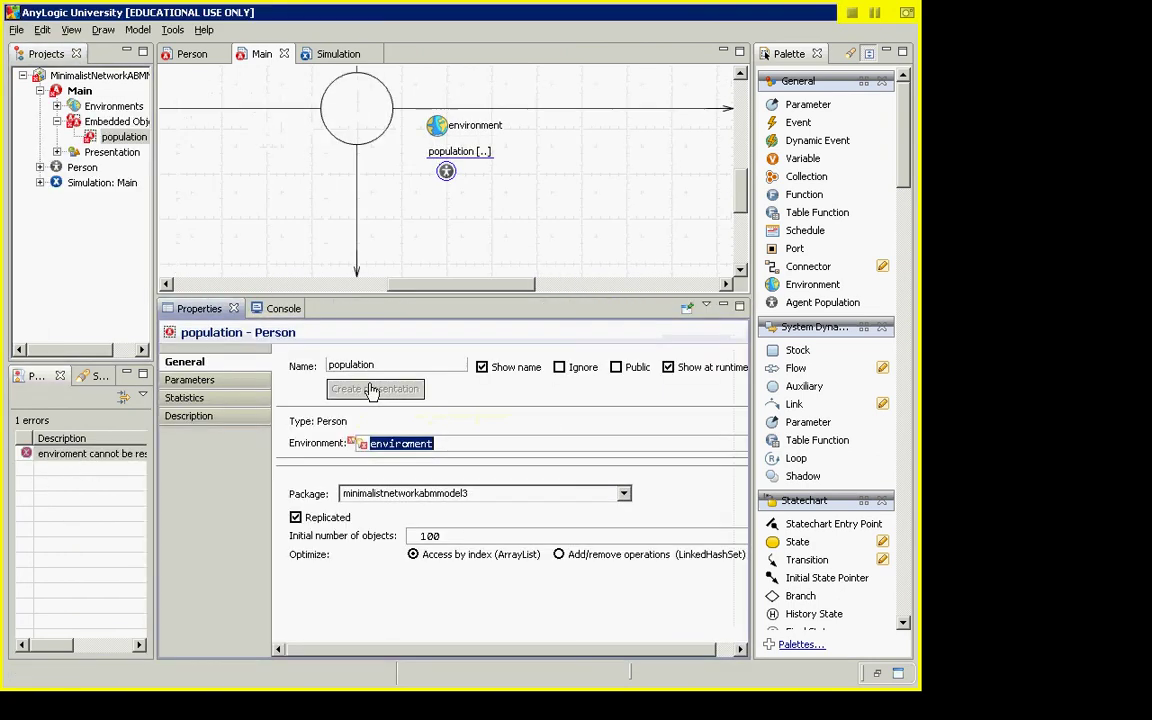
pyautogui.click(455, 449)
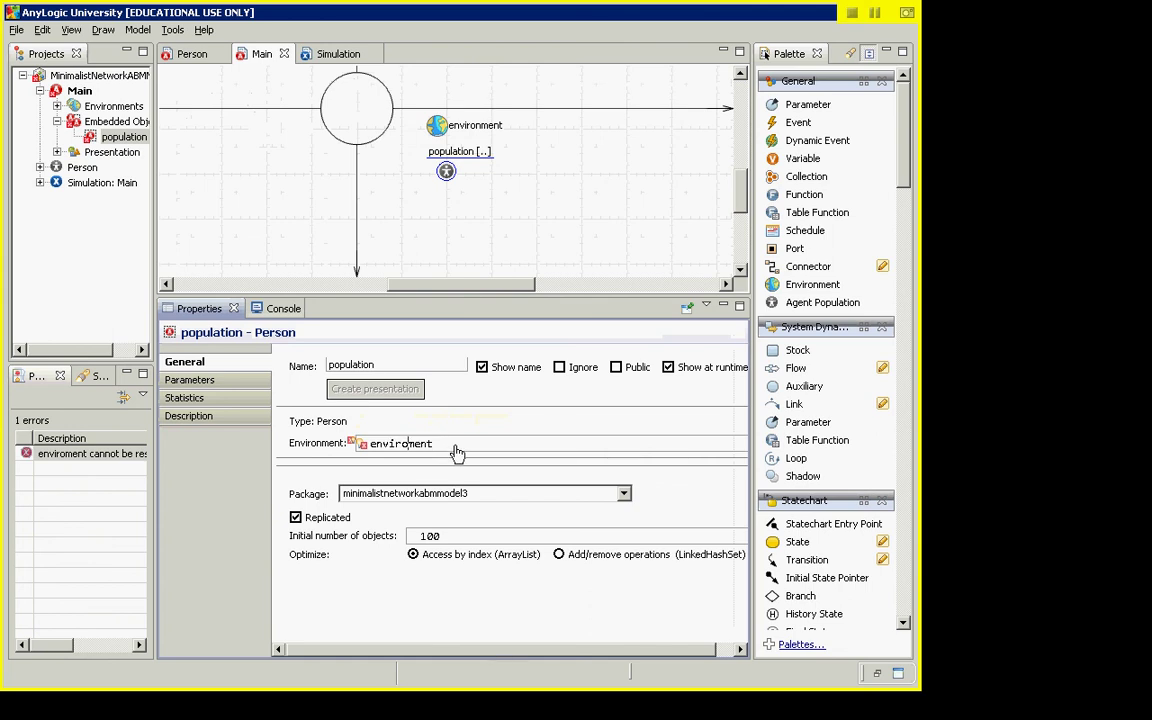
pyautogui.write('n')
pyautogui.click(137, 29)
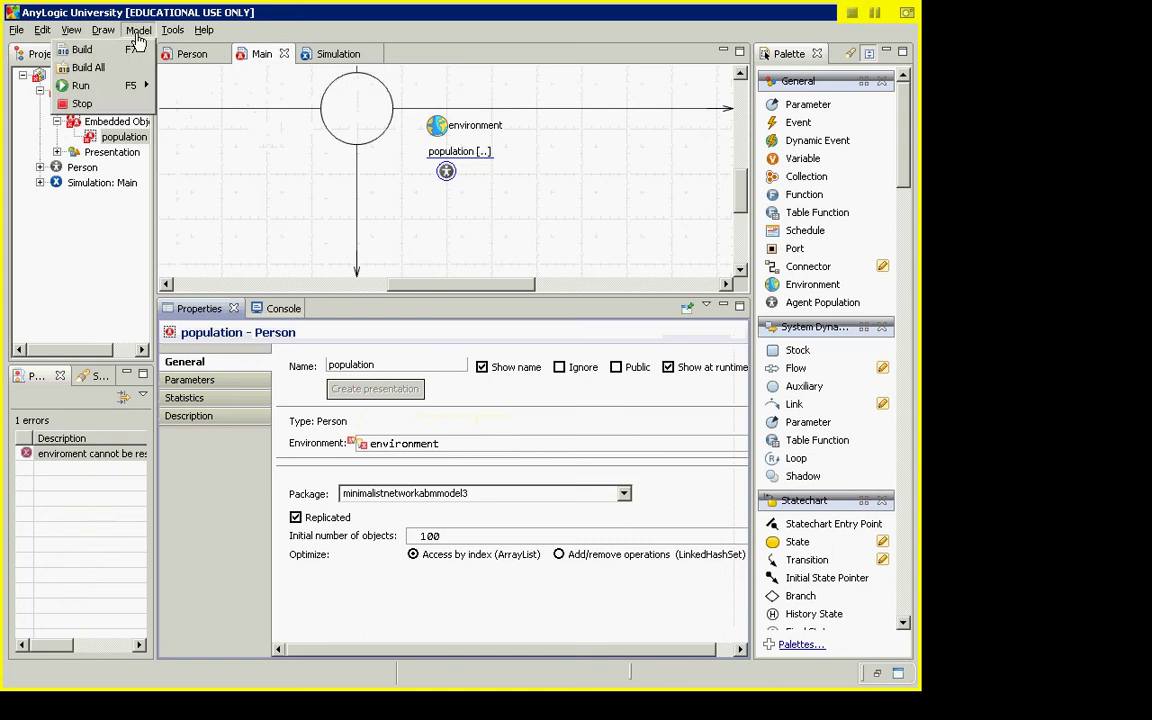
pyautogui.click(130, 47)
# - Shorten the population's Environment property to "environmen" and build the model to demonstrate the resulting error
pyautogui.click(139, 31)
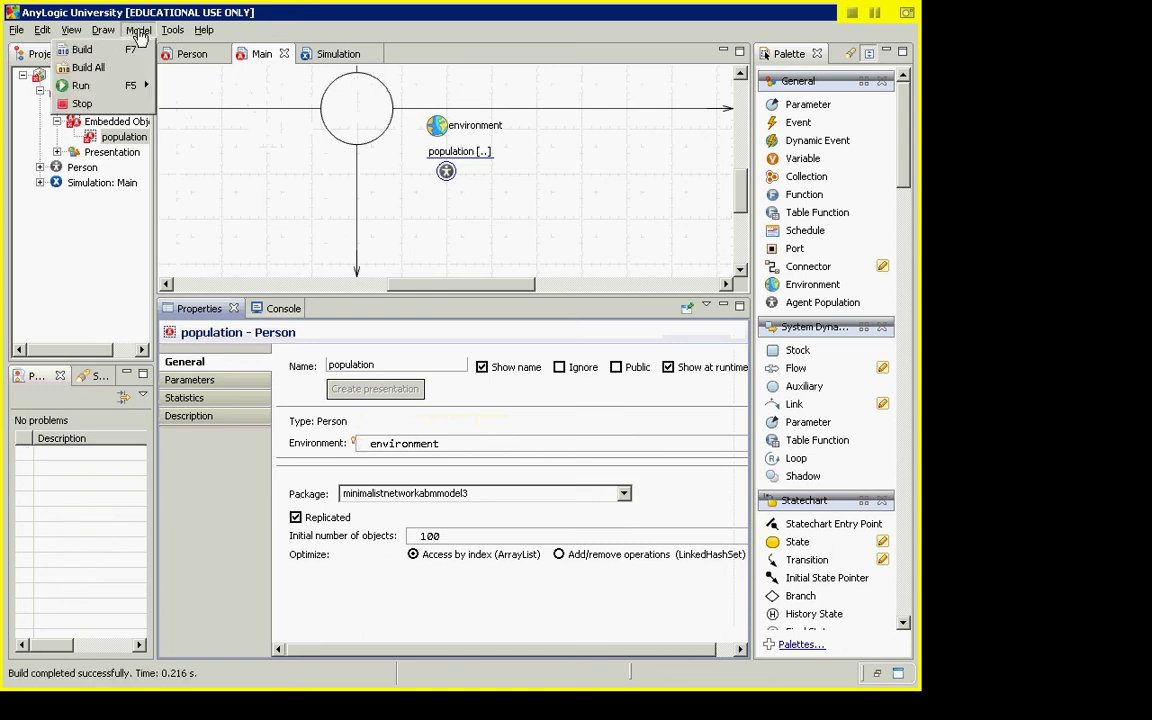
pyautogui.click(466, 450)
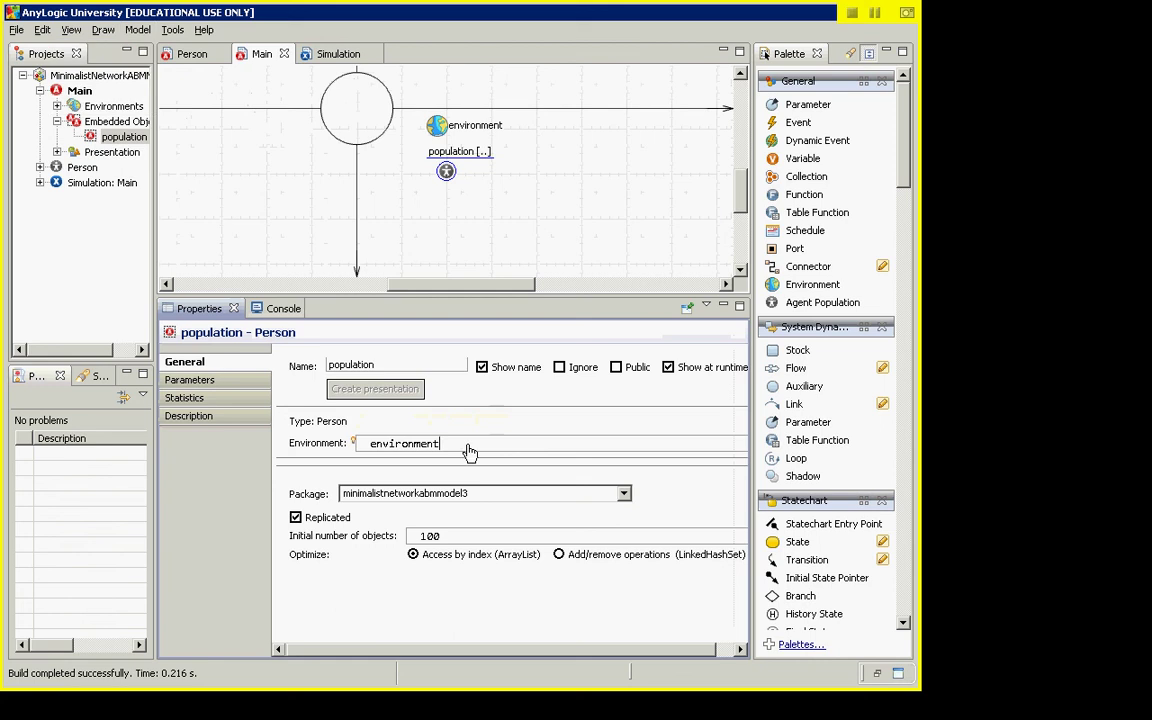
pyautogui.press('BackSpace')
pyautogui.click(137, 29)
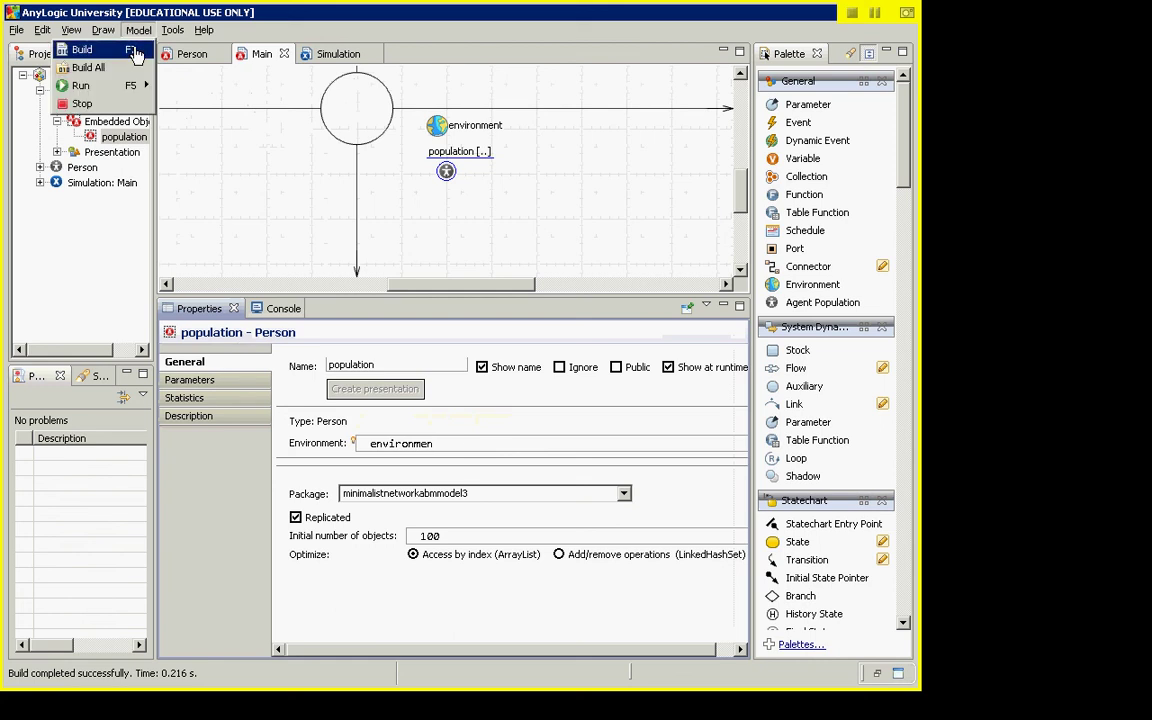
pyautogui.click(130, 47)
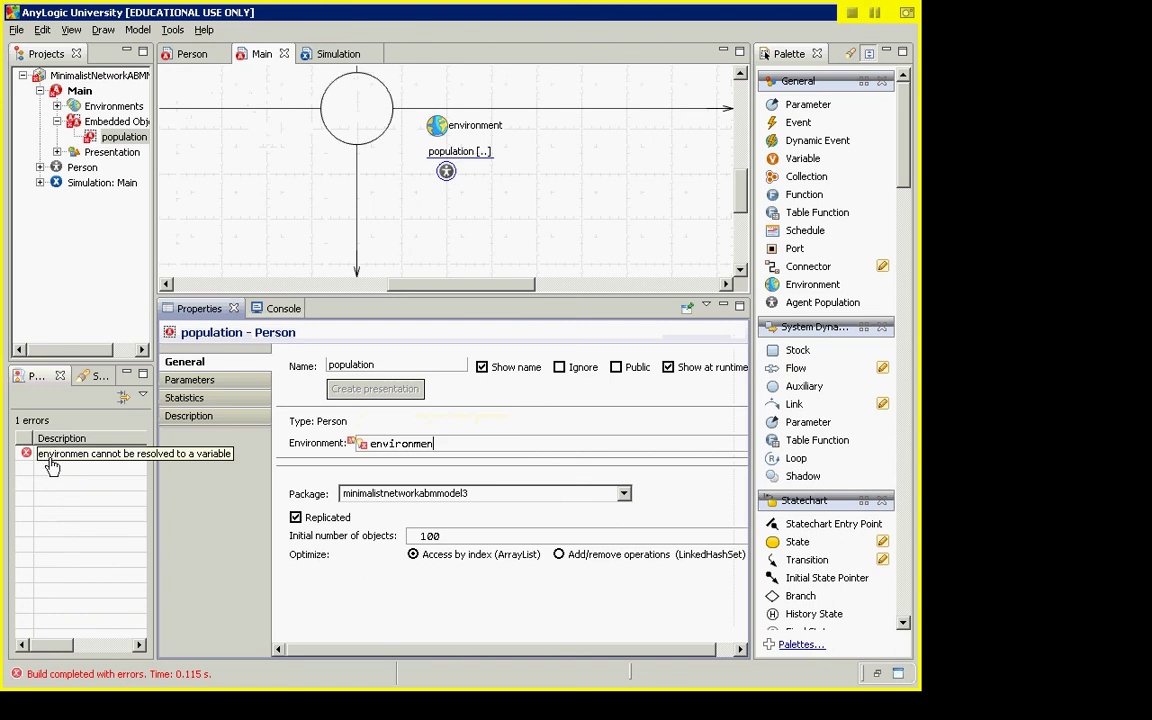
# - Inspect the error marker, restore the population's Environment property to environment, and rebuild the model
pyautogui.click(353, 448)
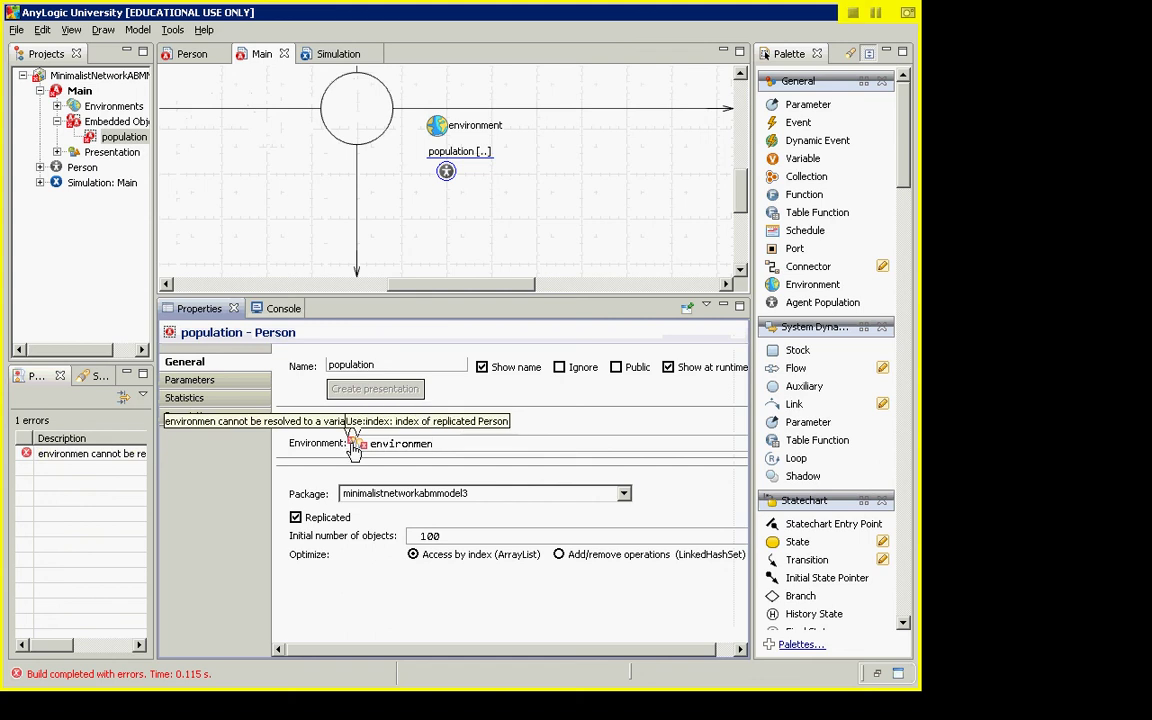
pyautogui.write('t')
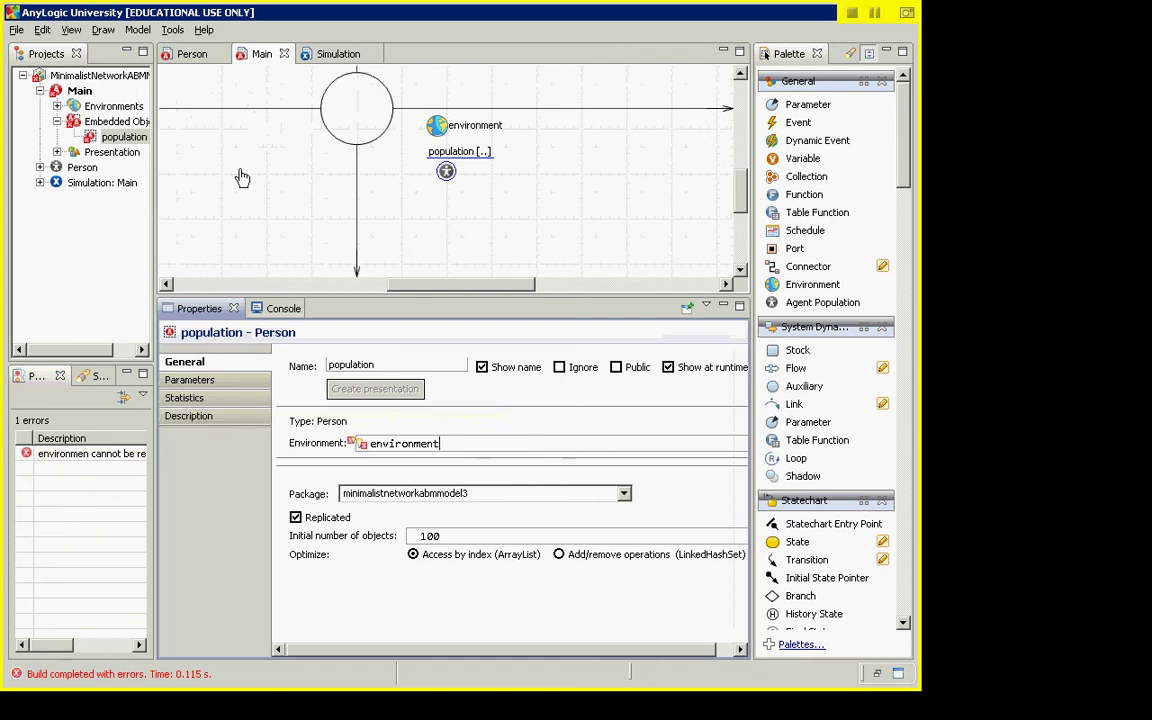
pyautogui.click(138, 30)
pyautogui.click(131, 50)
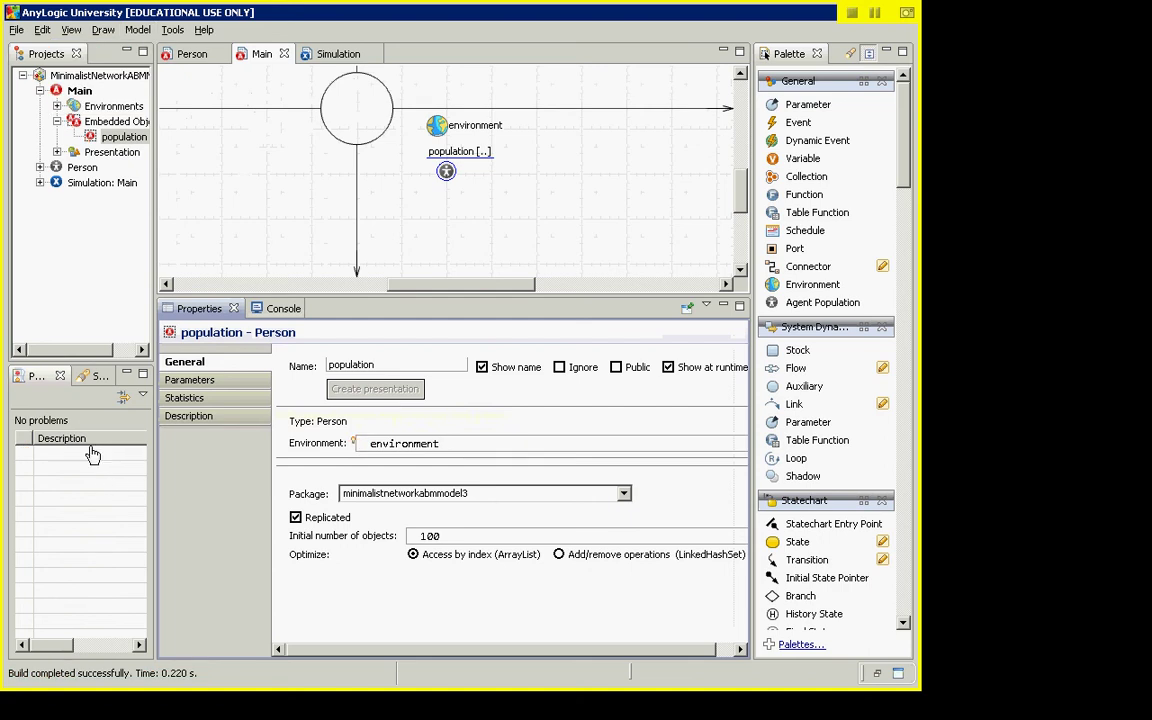
# - Launch the Simulation experiment of MinimalistNetworkABMModel3 and run the model in the Main view
pyautogui.rightClick(88, 188)
pyautogui.click(130, 380)
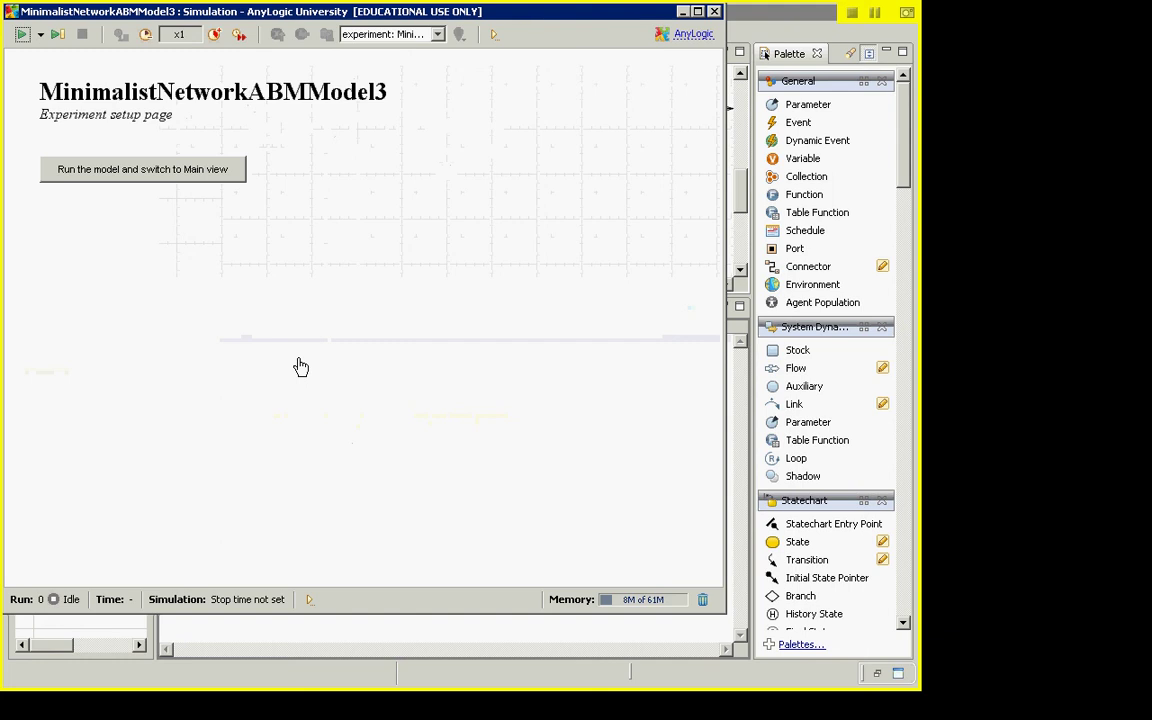
pyautogui.click(175, 172)
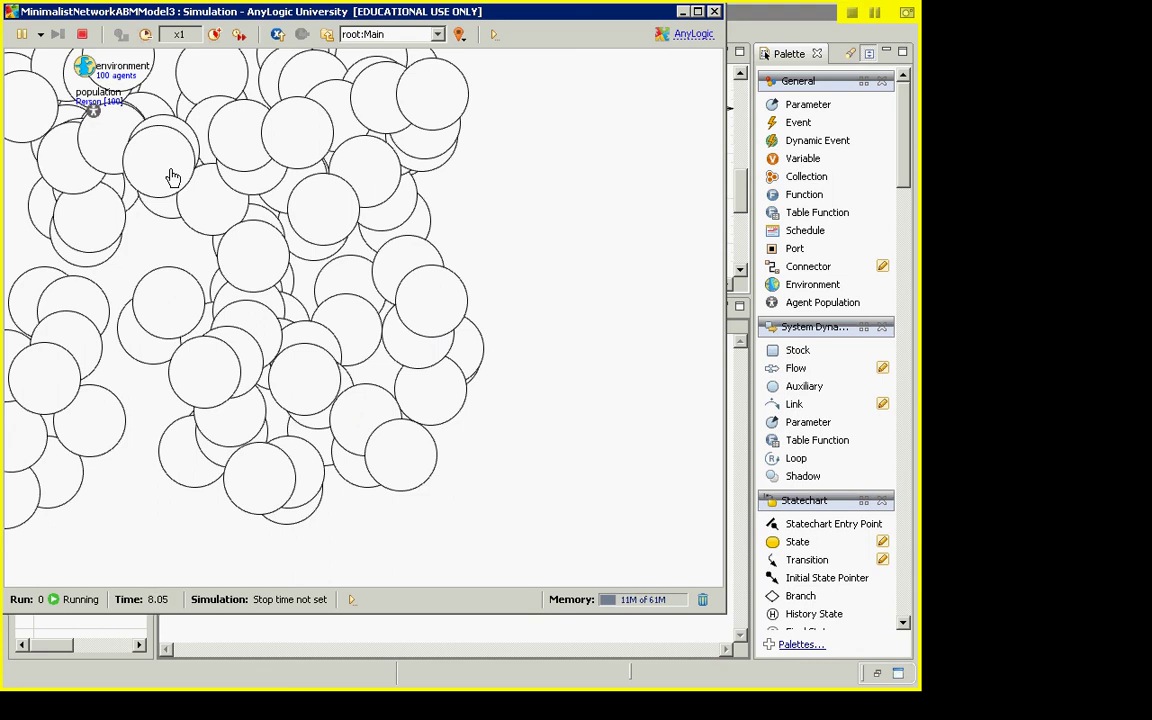
# - Switch to Blackboard Collaborate to check the class chat for replies, and return to the running simulation
pyautogui.hotkey('alt', 'Tab')
pyautogui.hotkey('alt', 'Tab')
pyautogui.hotkey('alt', 'Tab')
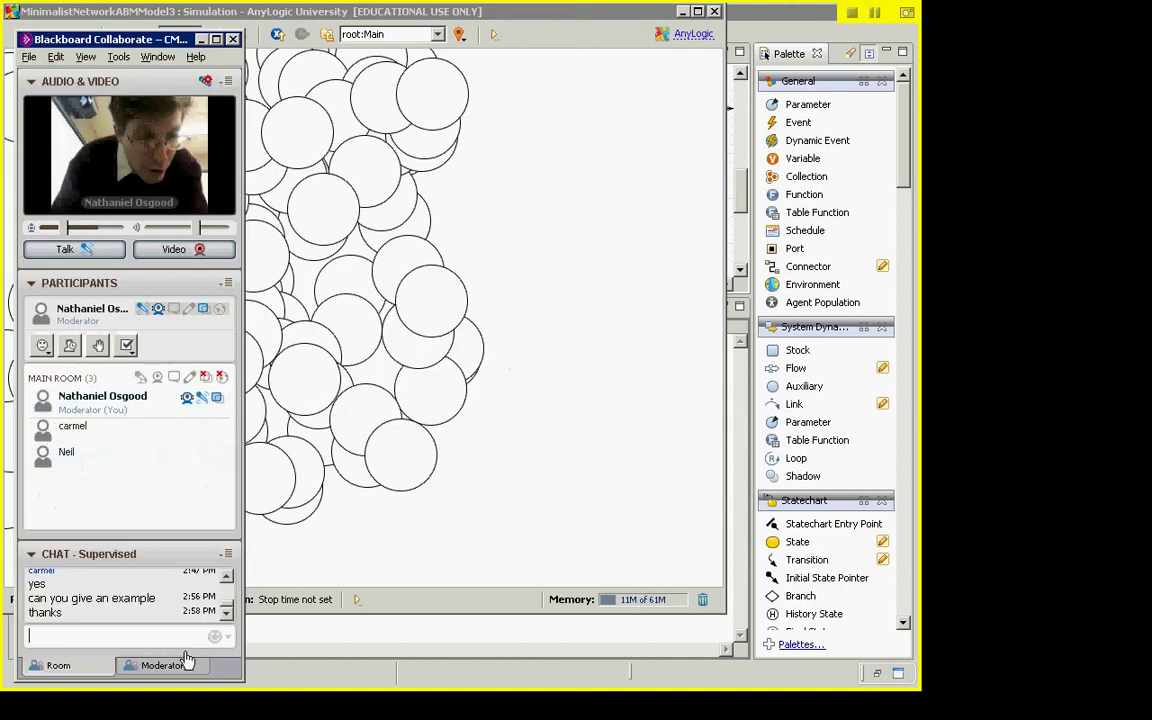
pyautogui.click(400, 418)
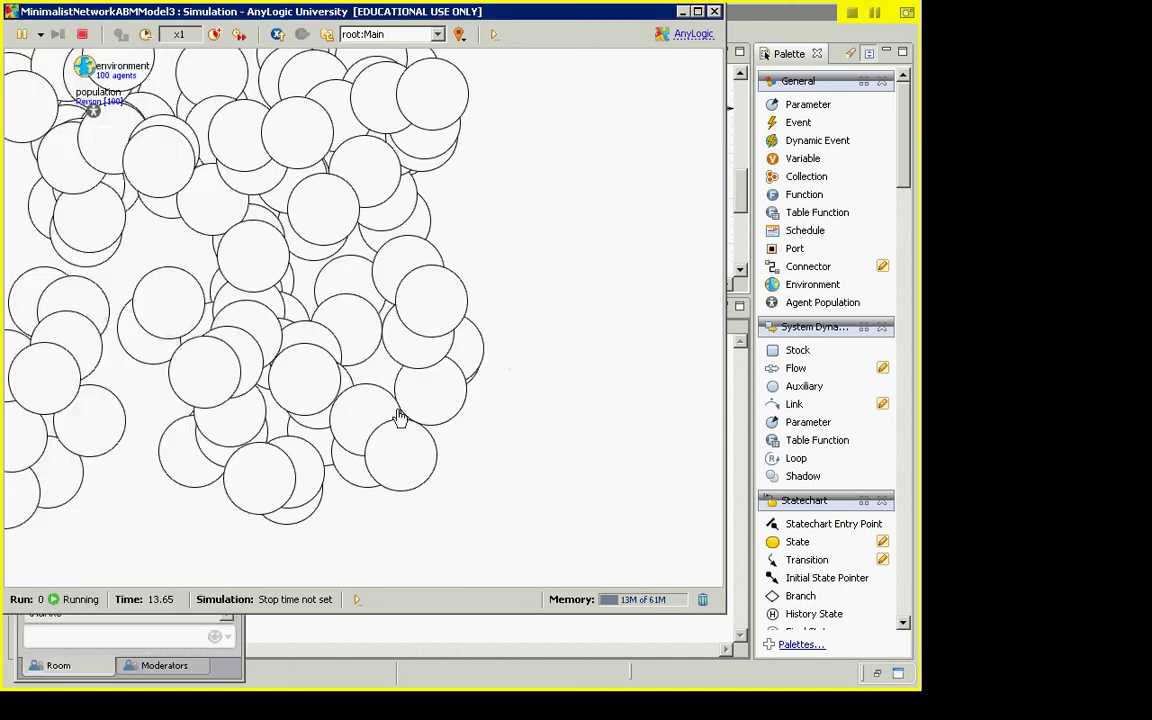
pyautogui.hotkey('alt', 'Tab')
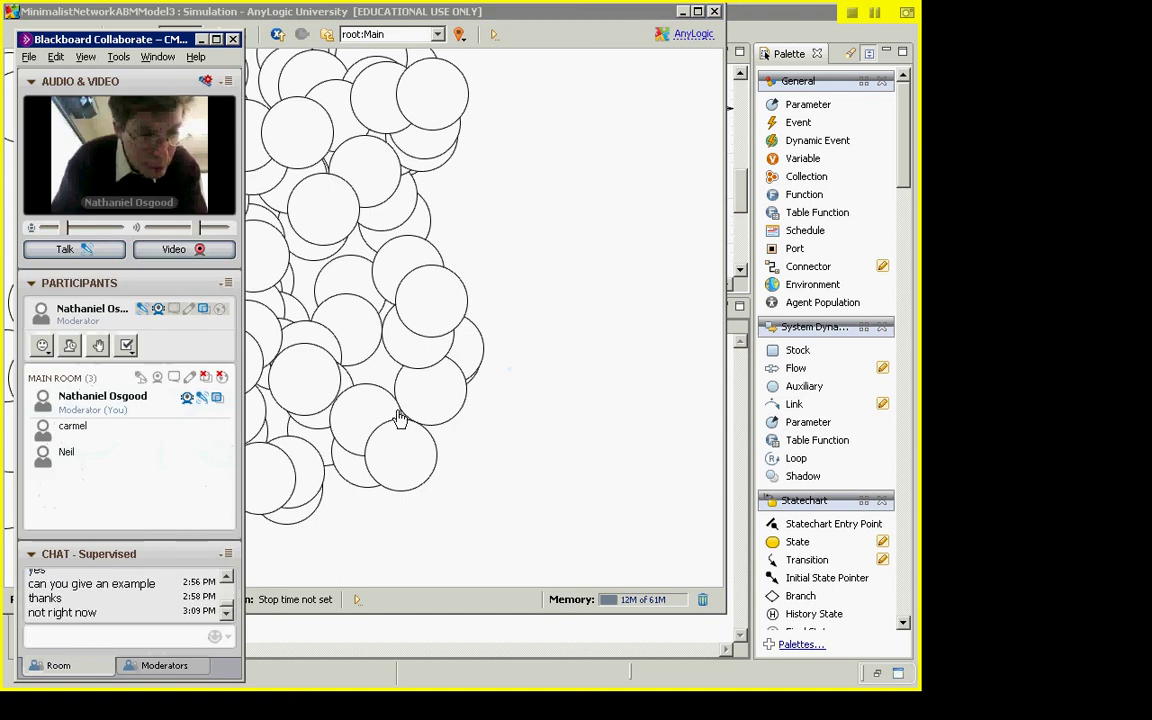
pyautogui.click(398, 418)
pyautogui.hotkey('alt', 'Tab')
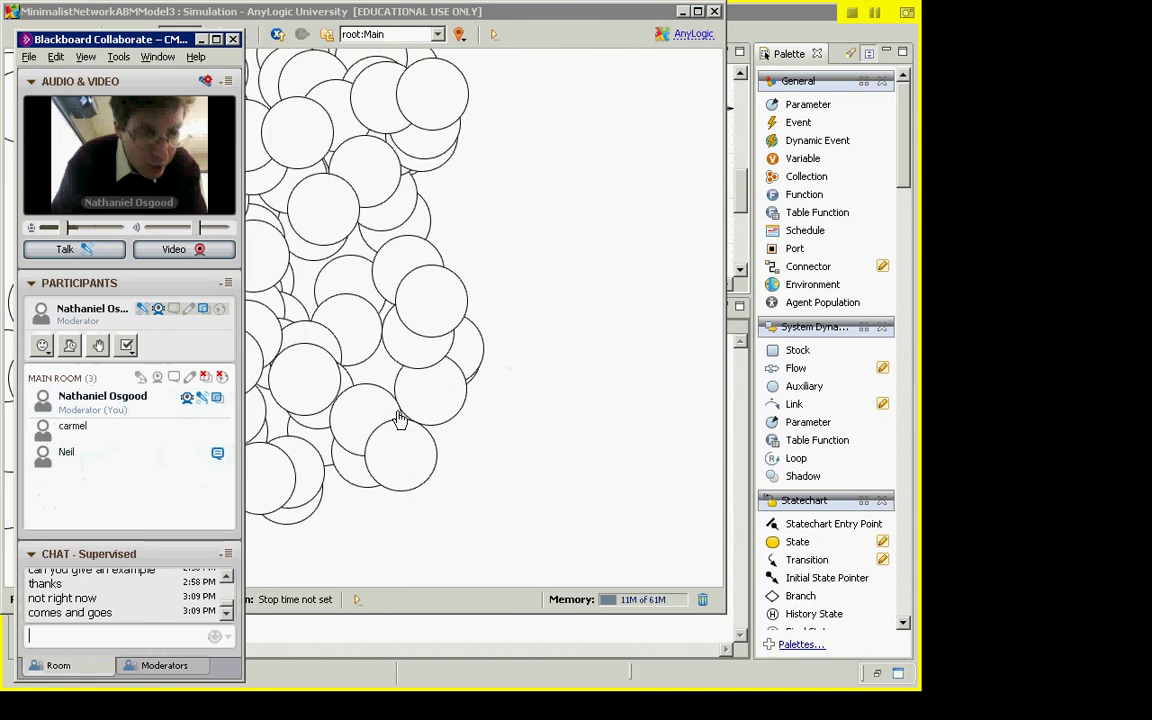
pyautogui.click(398, 418)
# - Navigate from root Main into the population's agents and move the Blackboard Collaborate window lower, clear of the agent's circle
pyautogui.click(338, 35)
pyautogui.click(385, 64)
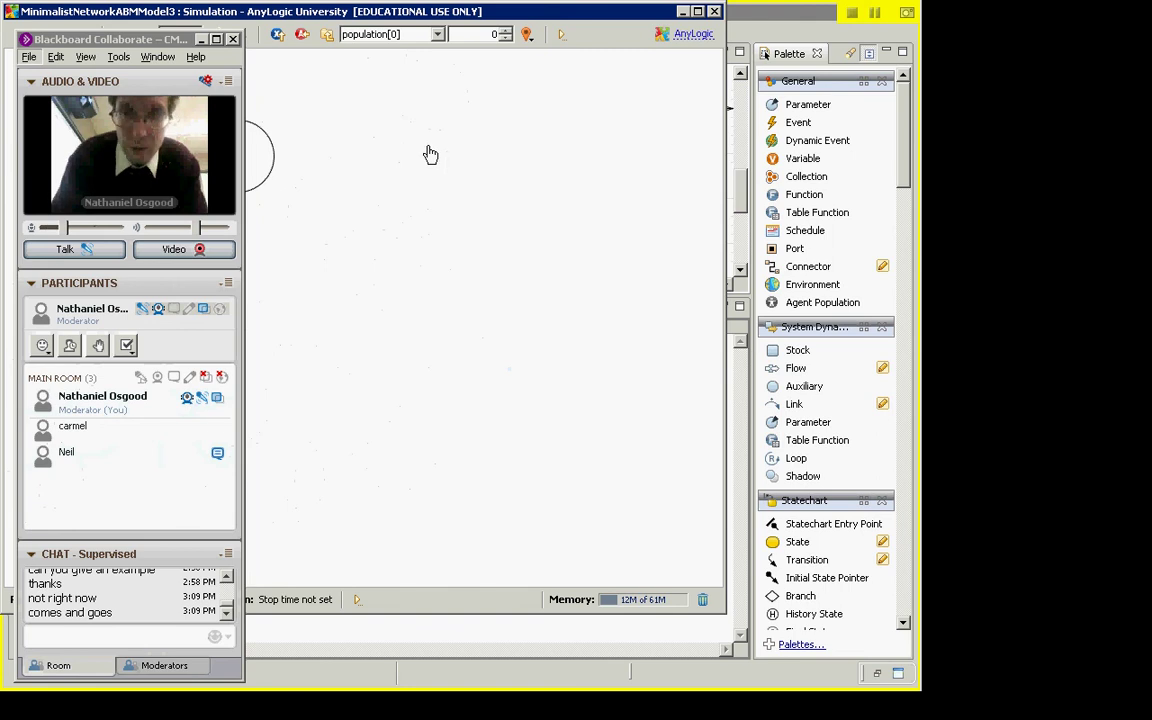
pyautogui.moveTo(160, 42); pyautogui.dragTo(158, 354)
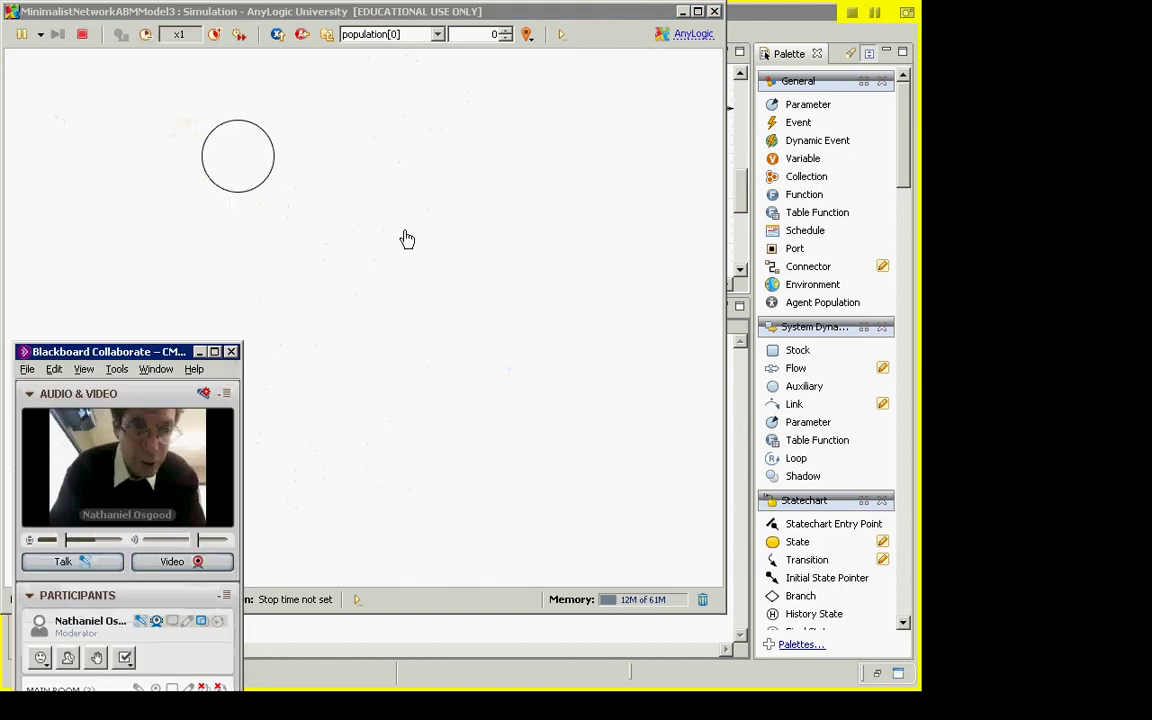
pyautogui.click(409, 236)
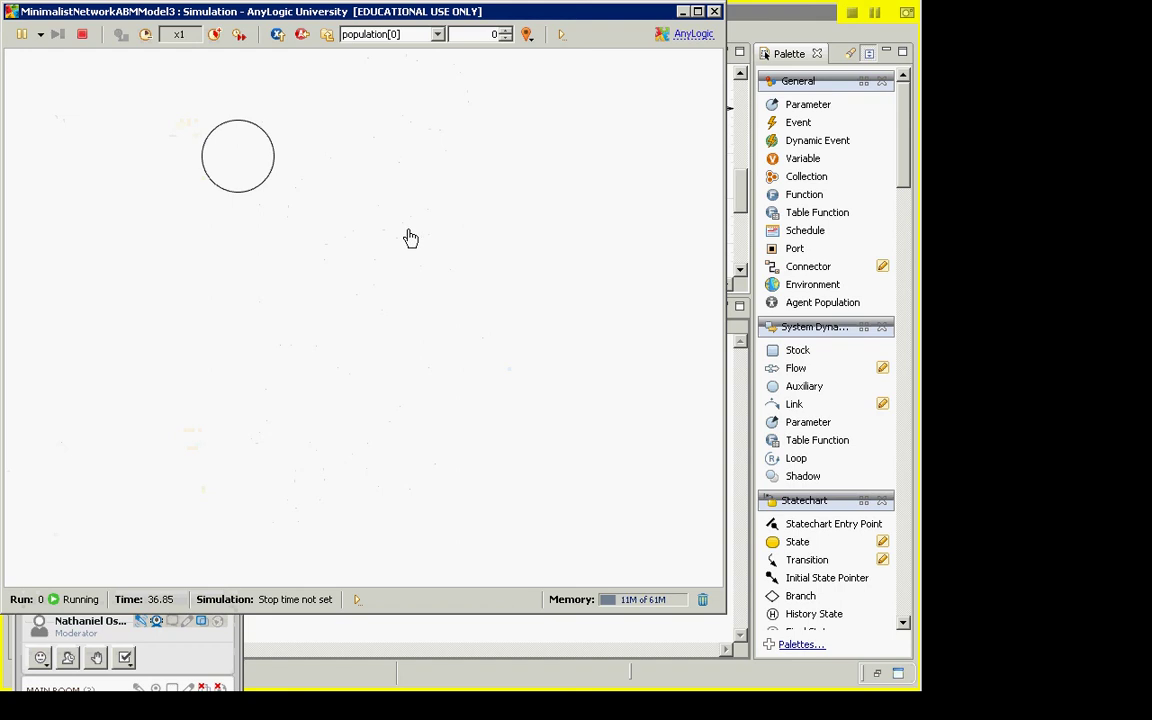
# - Step through the individual Person agents in the running simulation up to population[8]
pyautogui.click(505, 32)
pyautogui.click(505, 32)
pyautogui.click(505, 32)
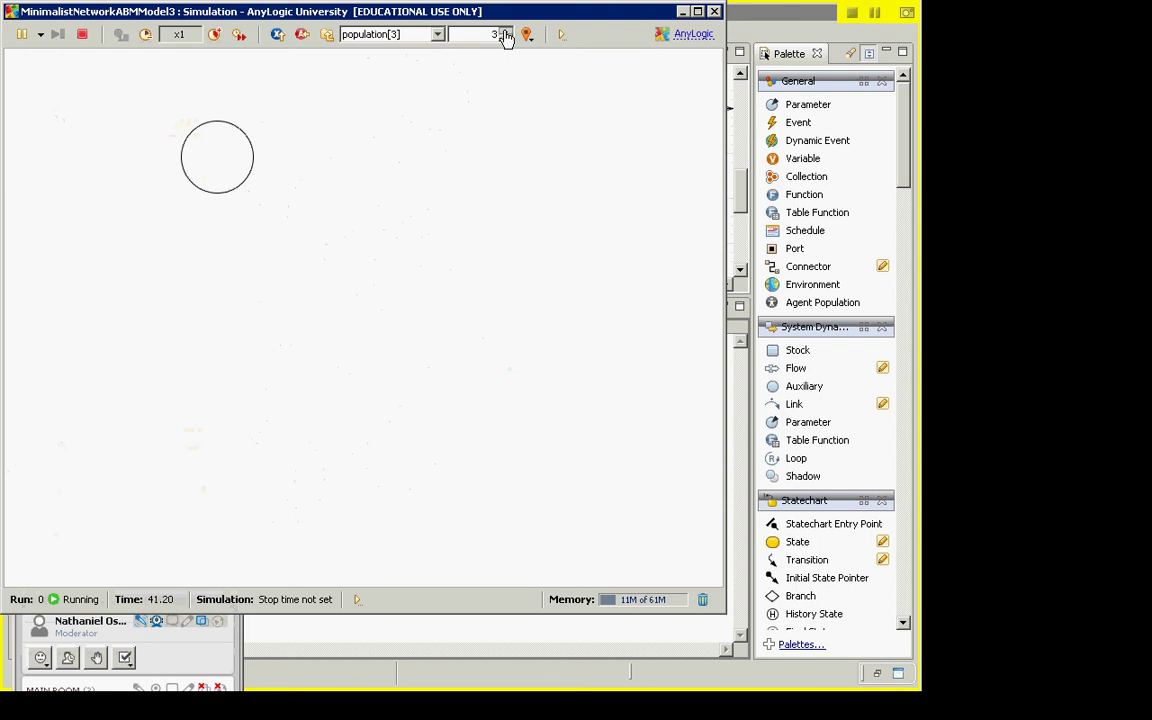
pyautogui.click(506, 32)
pyautogui.click(506, 32)
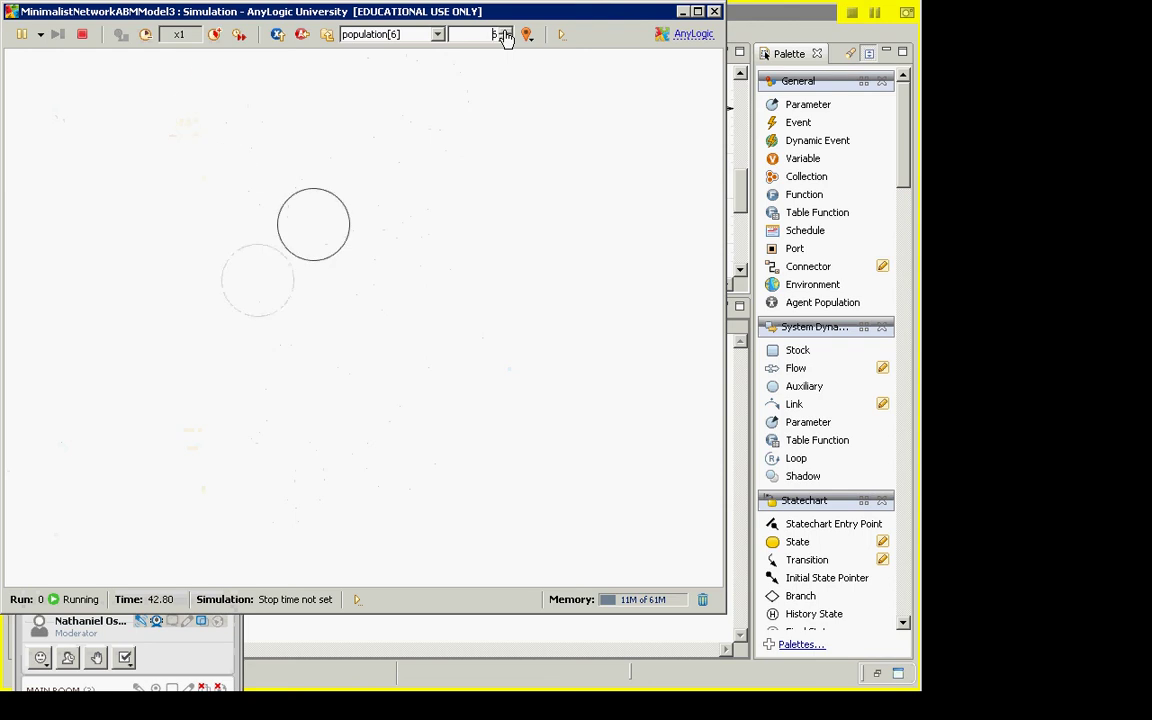
pyautogui.click(506, 32)
pyautogui.click(506, 32)
# - Return the simulation display to root Main and reopen the population at population[0]
pyautogui.click(399, 36)
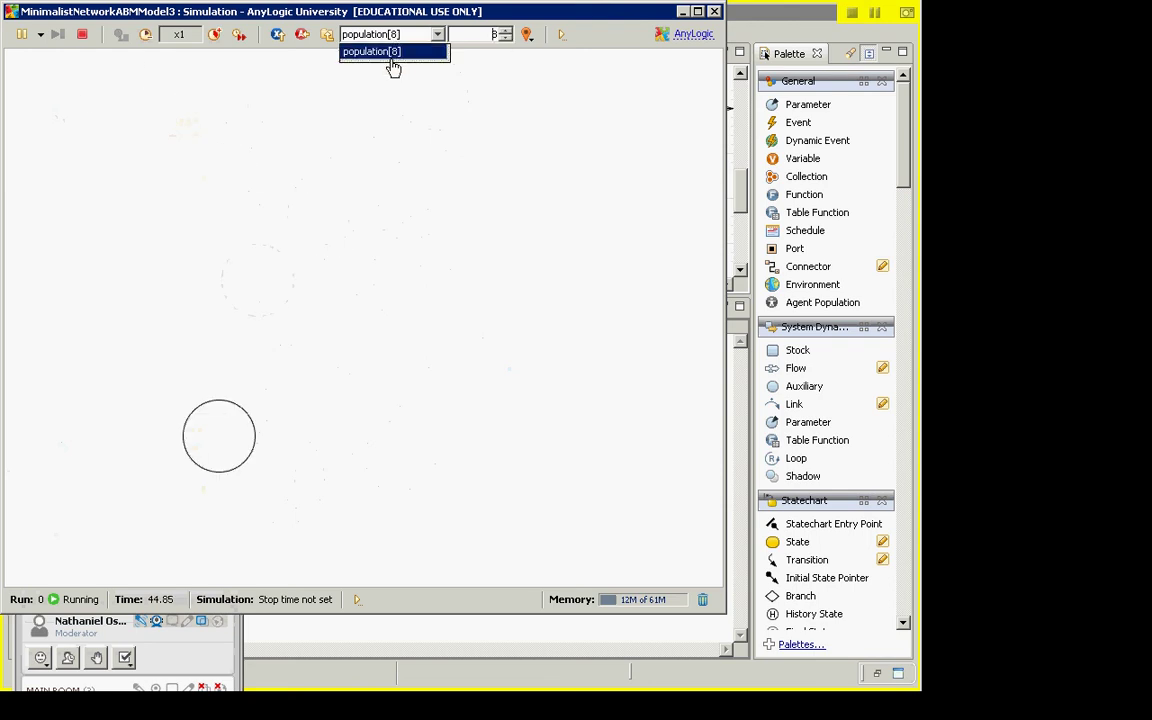
pyautogui.click(328, 36)
pyautogui.click(380, 35)
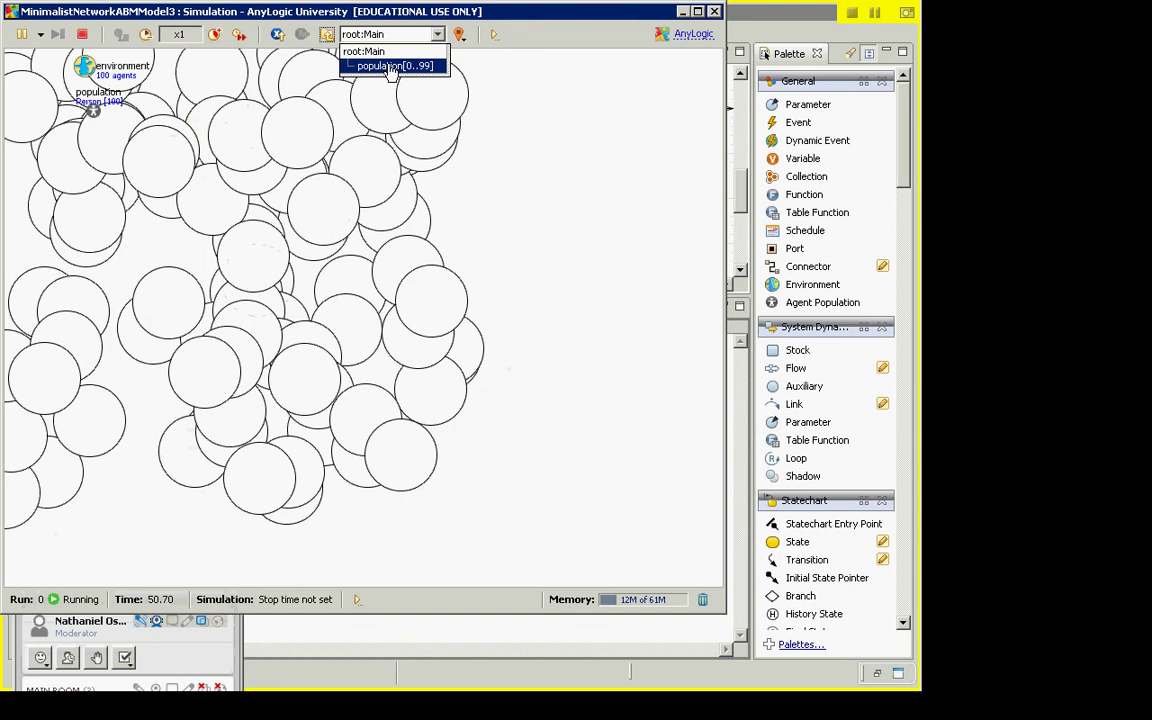
pyautogui.click(390, 67)
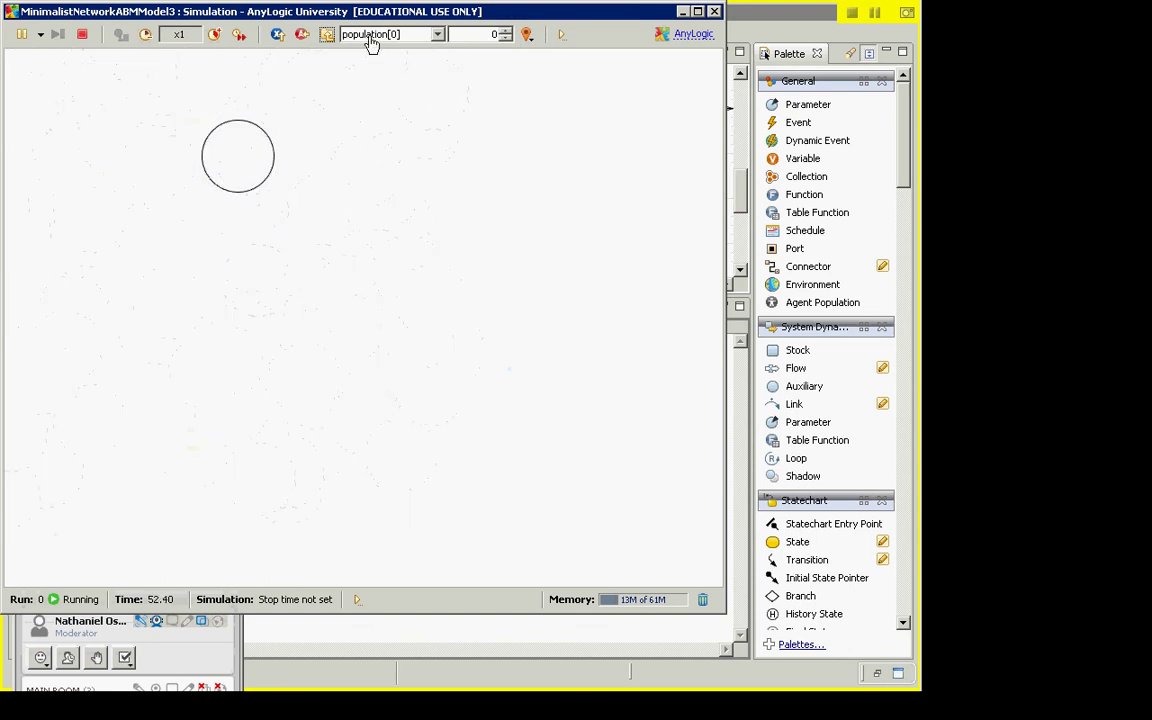
# - Step through the individual Person agents again from population[0] to population[12]
pyautogui.click(507, 32)
pyautogui.click(506, 31)
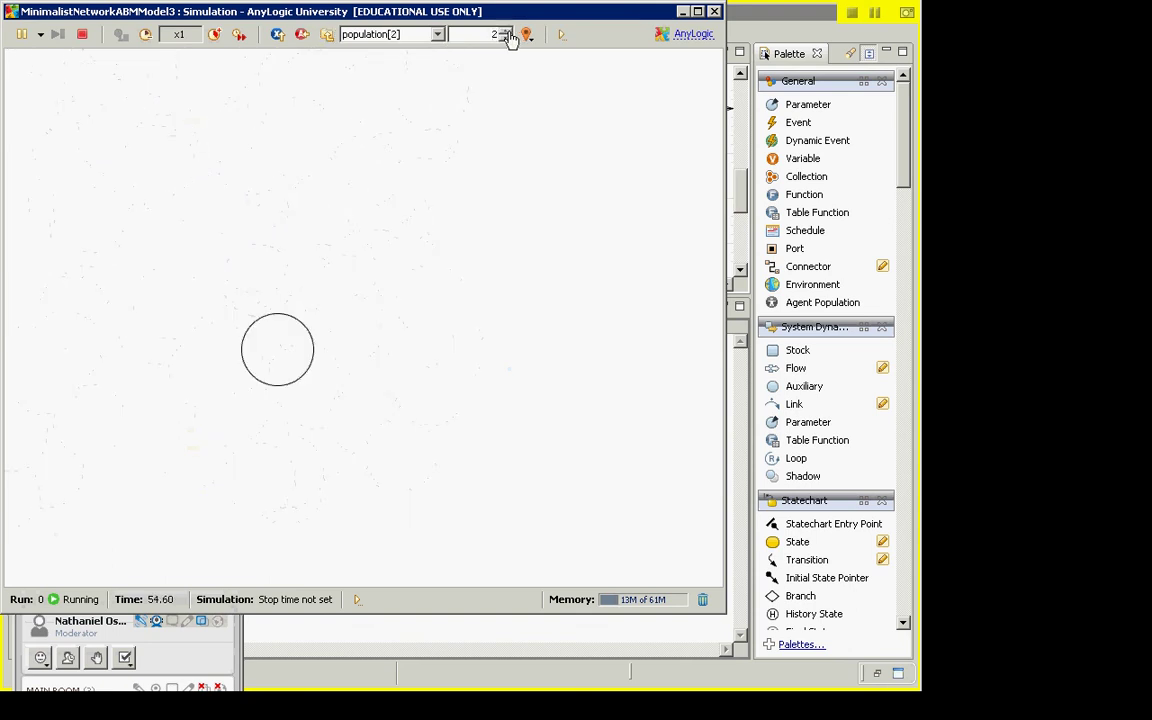
pyautogui.click(506, 31)
pyautogui.click(506, 31)
pyautogui.click(506, 31)
pyautogui.click(506, 31)
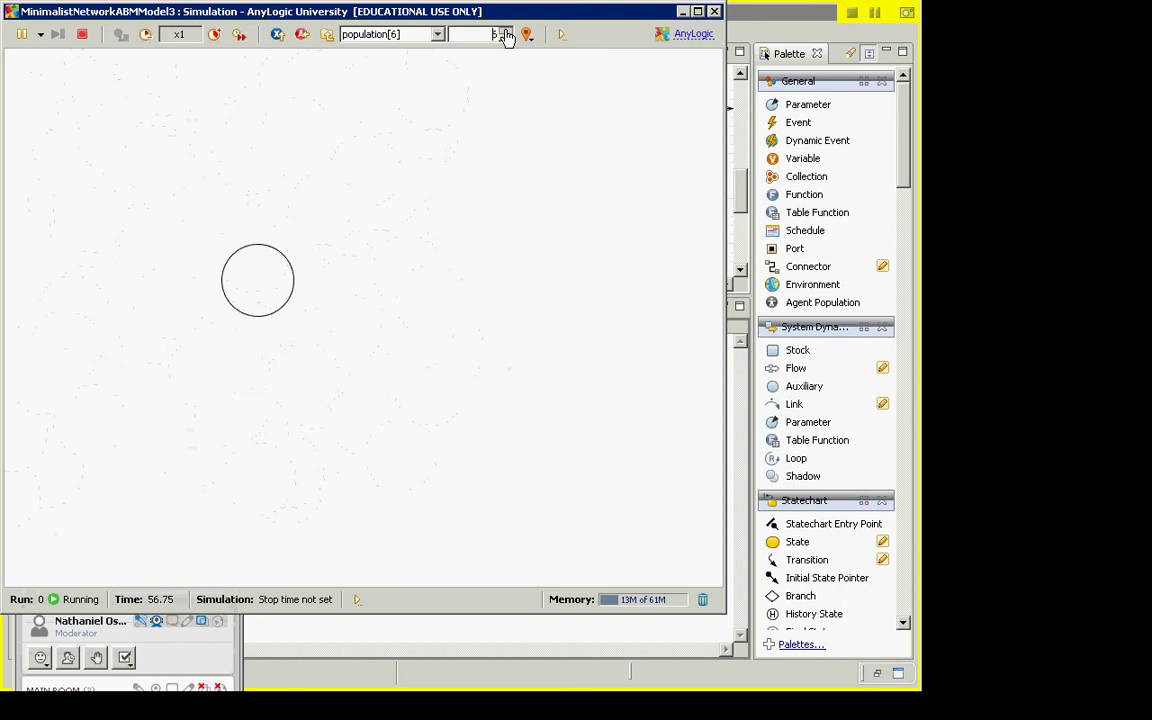
pyautogui.click(506, 31)
pyautogui.click(506, 31)
pyautogui.click(506, 31)
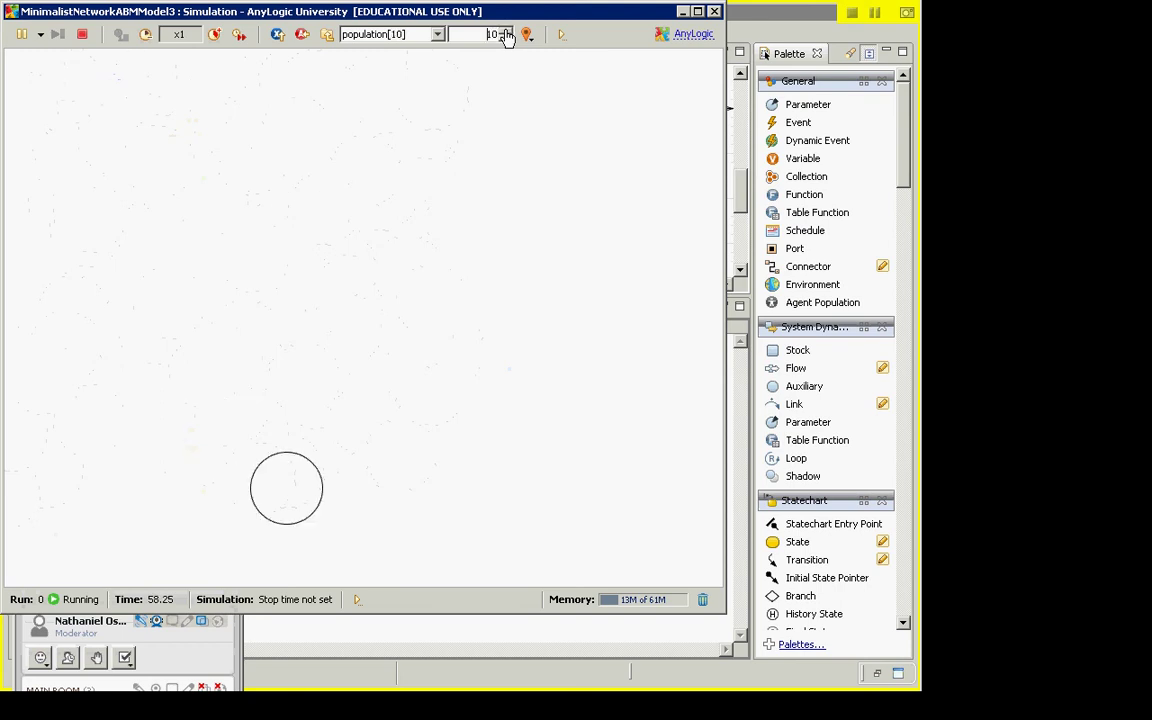
pyautogui.click(506, 31)
pyautogui.click(506, 31)
pyautogui.click(506, 31)
pyautogui.click(506, 31)
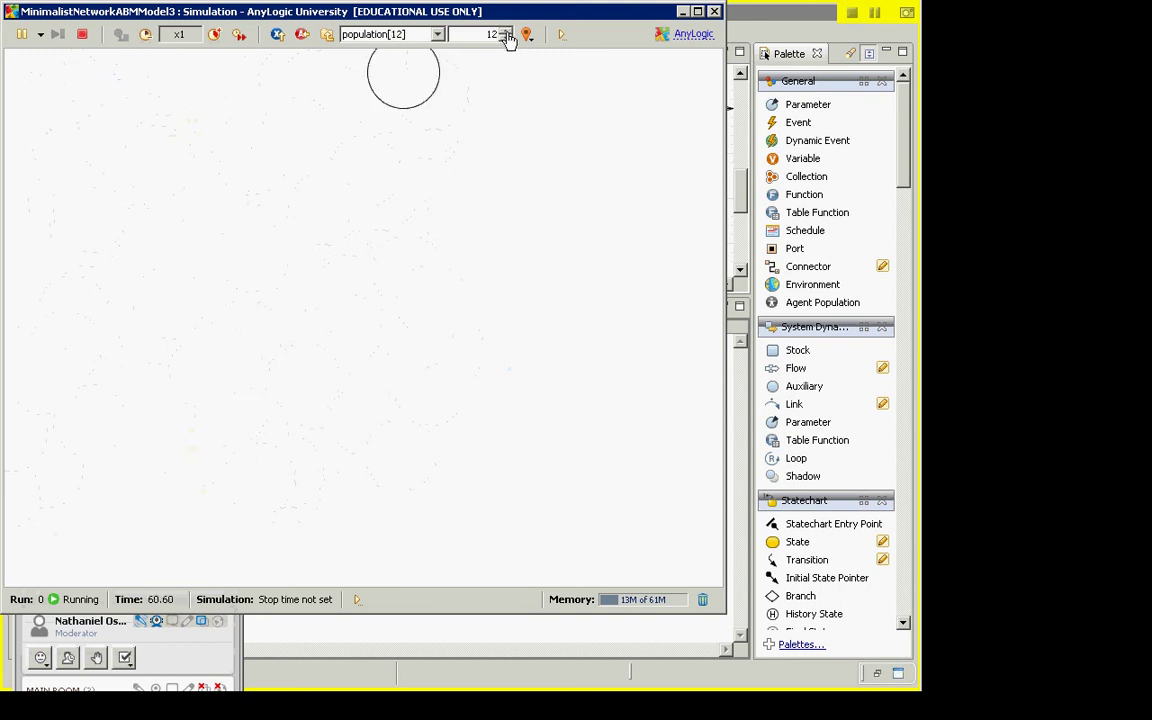
# - Return to the model editor, show the population object's general properties in Main, and highlight its Environment value
pyautogui.hotkey('alt', 'Tab')
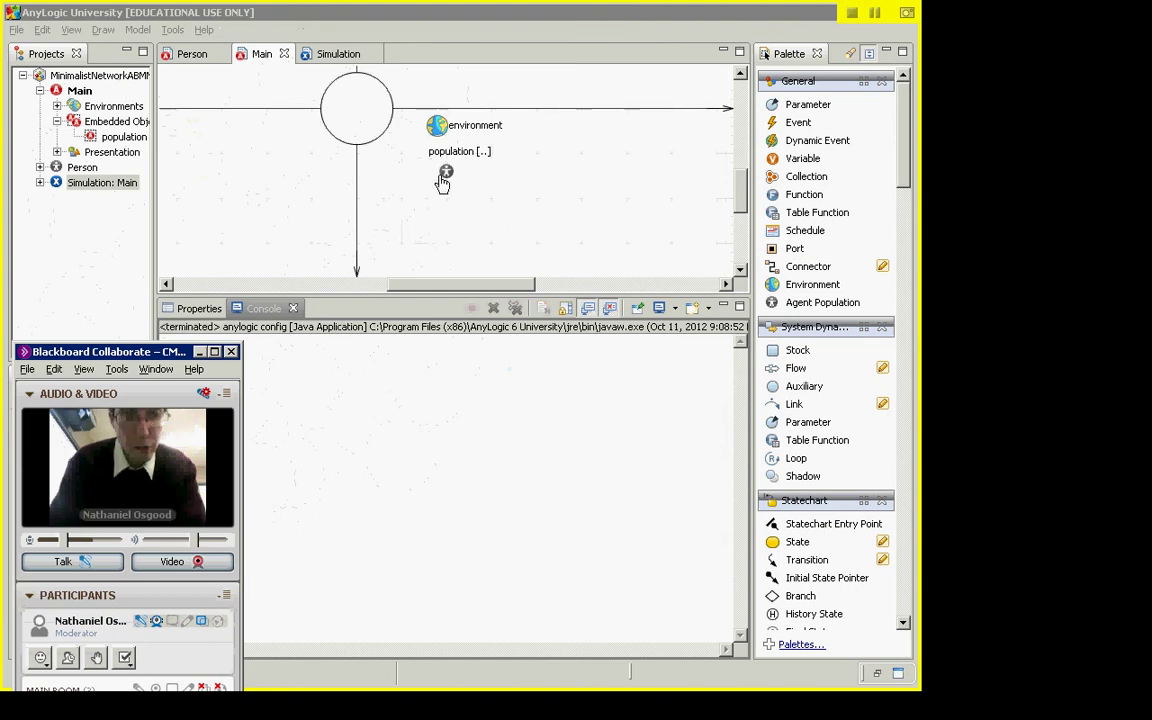
pyautogui.click(452, 176)
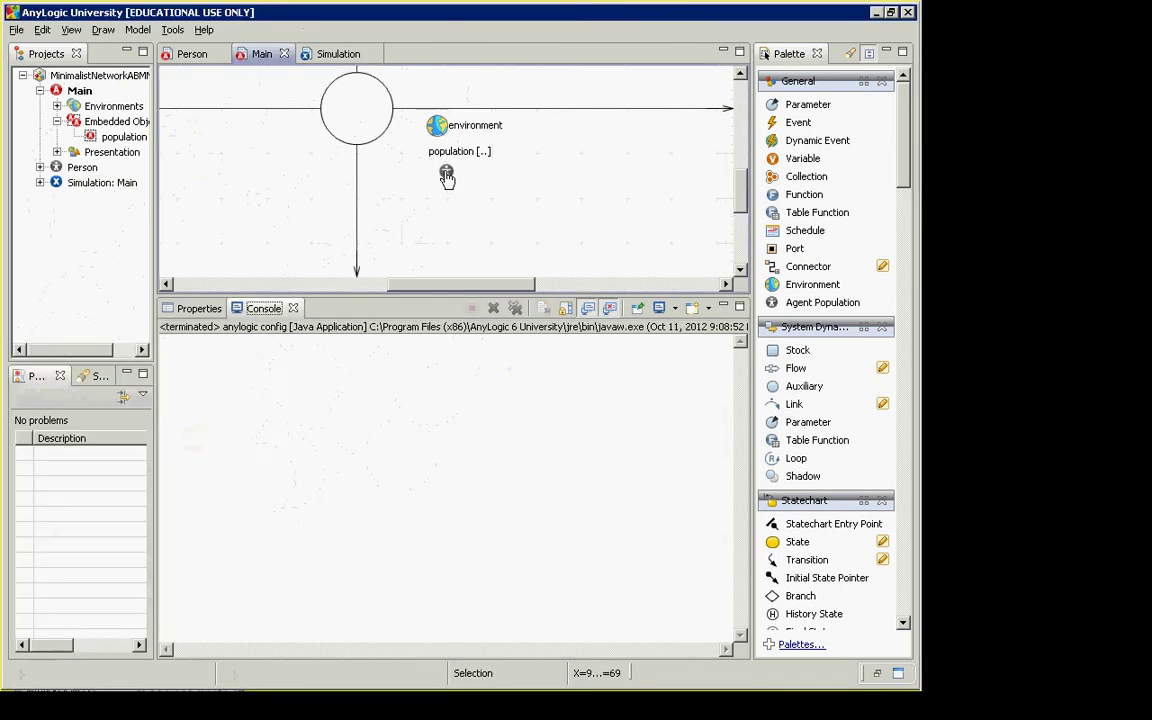
pyautogui.click(446, 175)
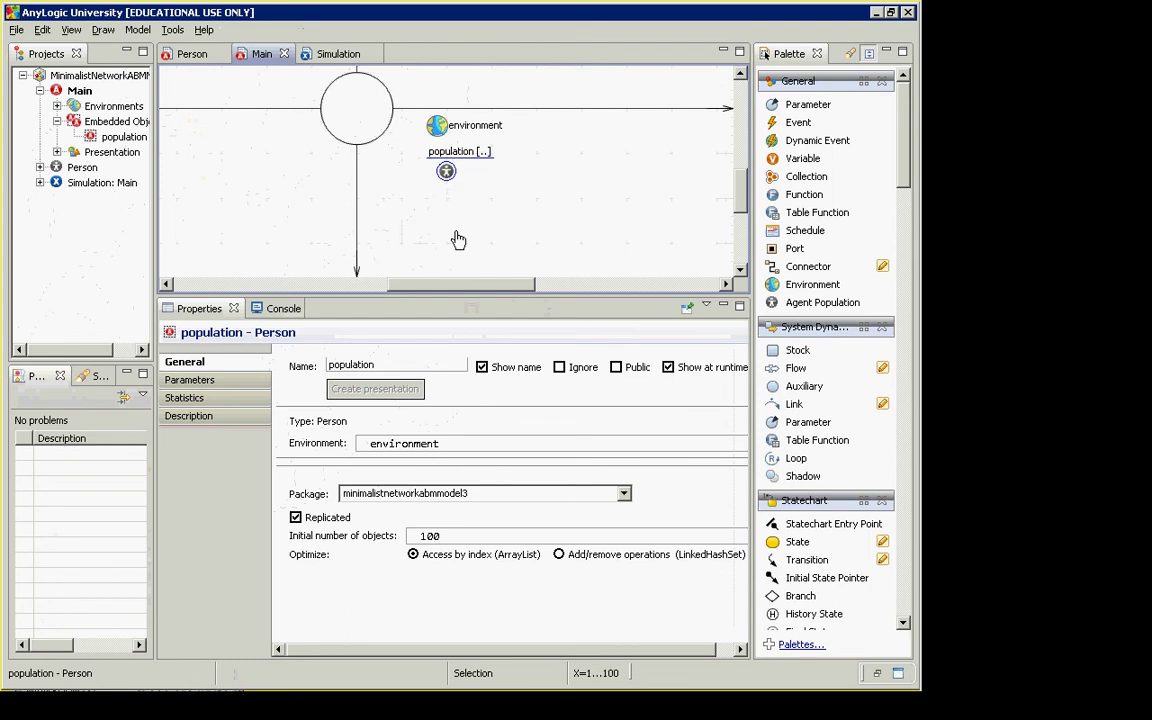
pyautogui.doubleClick(448, 446)
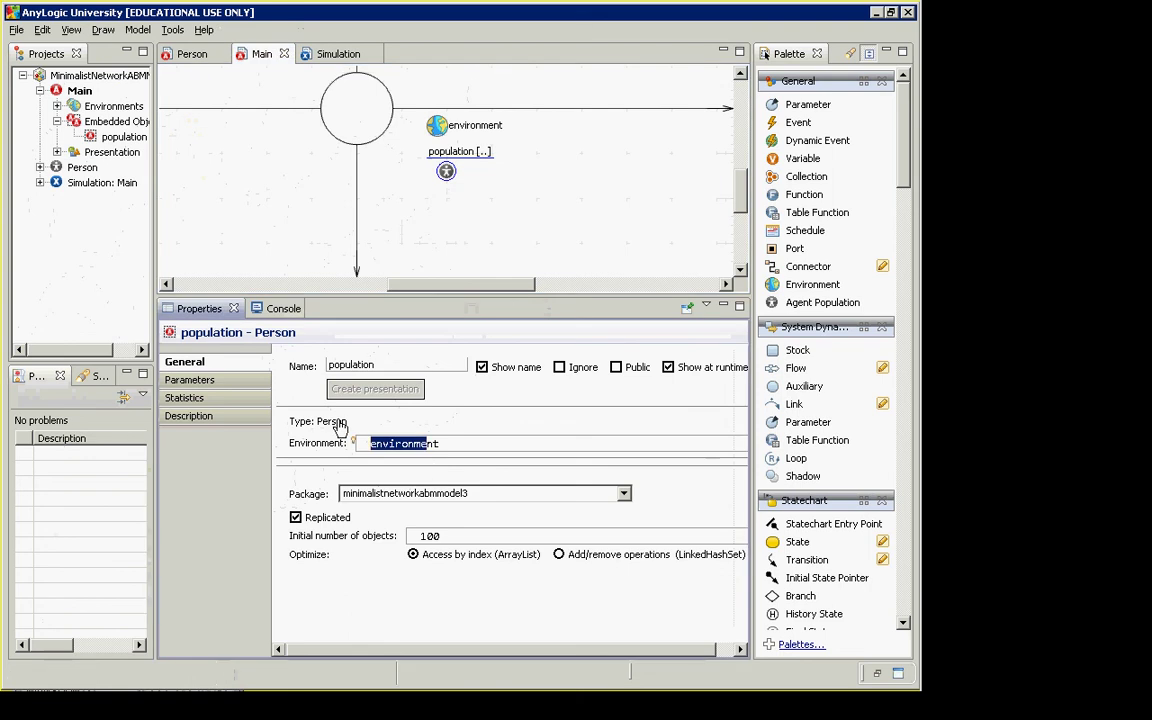
pyautogui.hotkey('ctrl', 'a')
# - Switch to the lecture slideshow and browse back to the slide titled Agent "Class"
pyautogui.hotkey('alt', 'Tab')
pyautogui.press('pagedown')
pyautogui.press('pagedown')
pyautogui.press('pagedown')
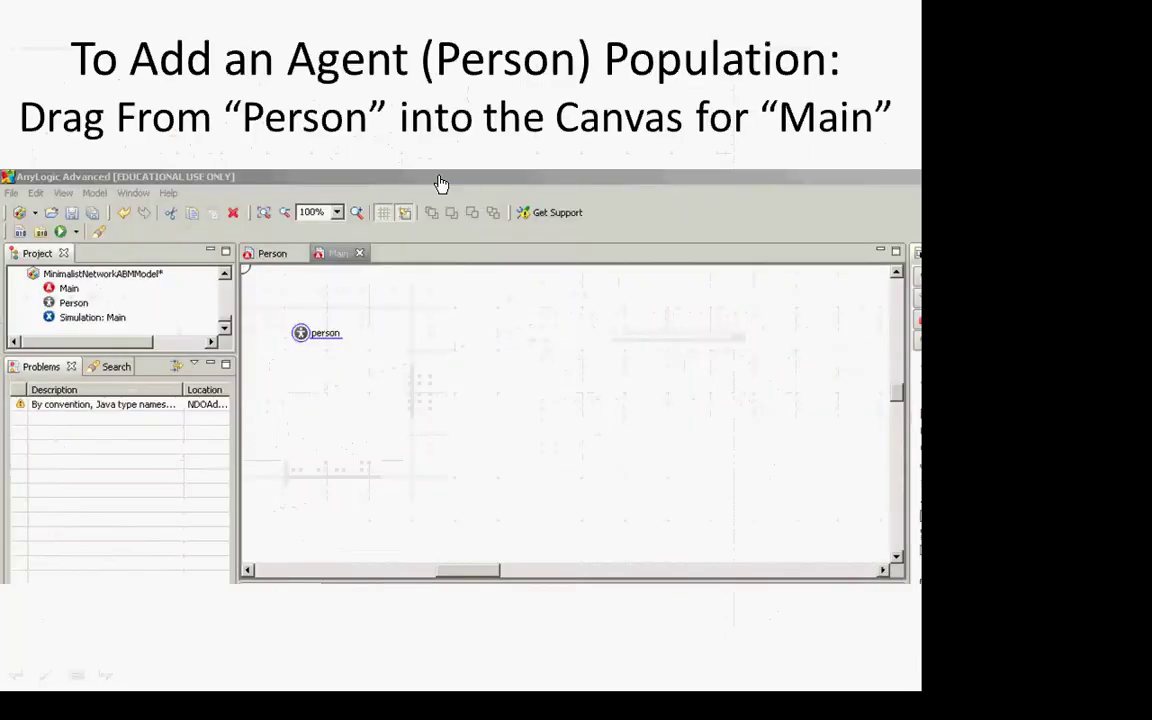
pyautogui.press('pageup')
pyautogui.press('pageup')
pyautogui.press('pageup')
pyautogui.press('pageup')
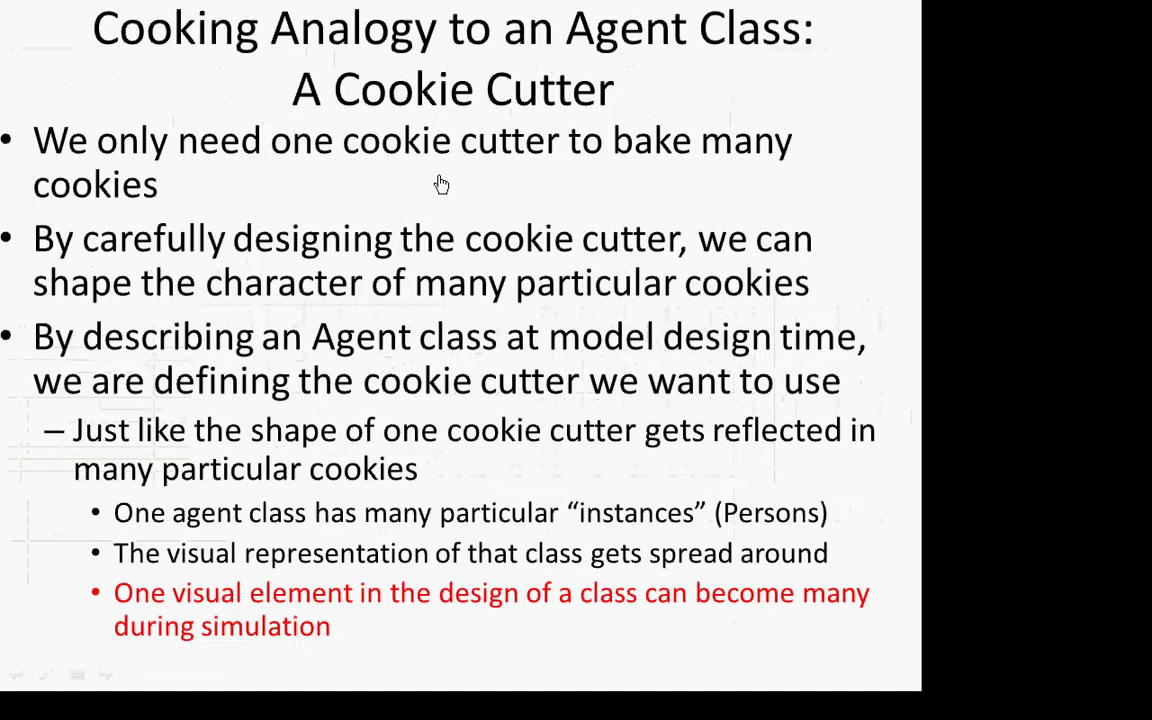
pyautogui.press('pagedown')
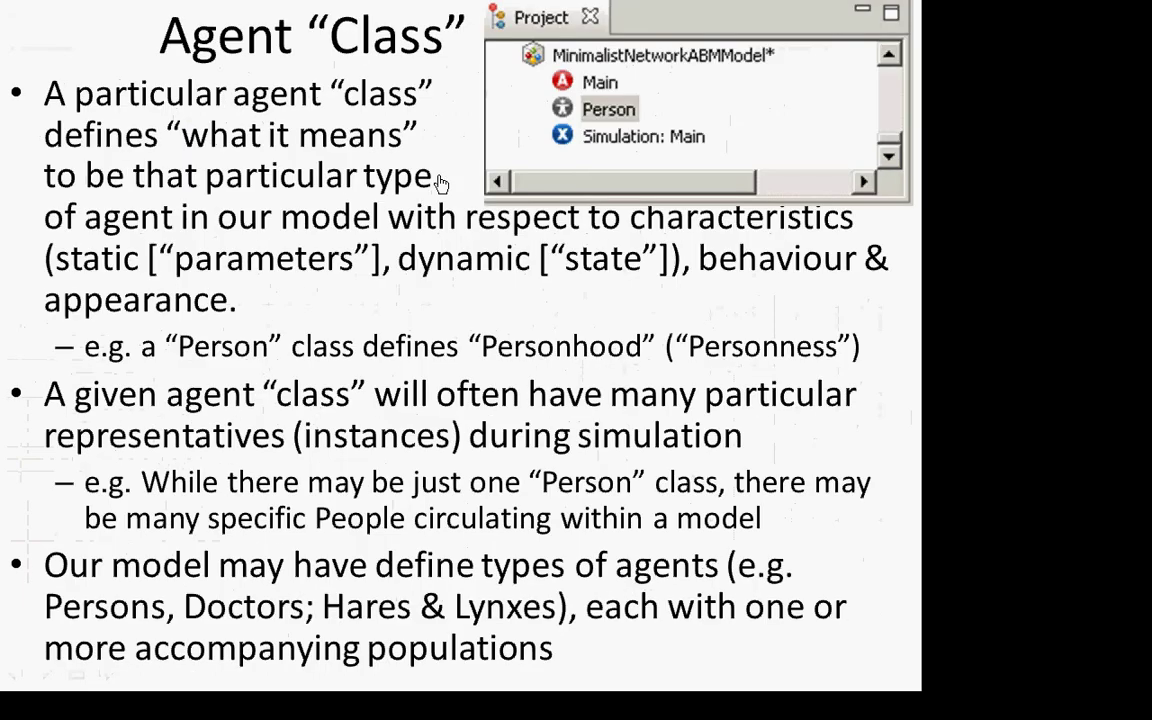
# - Switch from the lecture slides to AnyLogic and open the Person class, followed by the Main class, for viewing
pyautogui.press('pagedown')
pyautogui.press('pageup')
pyautogui.hotkey('alt', 'Tab')
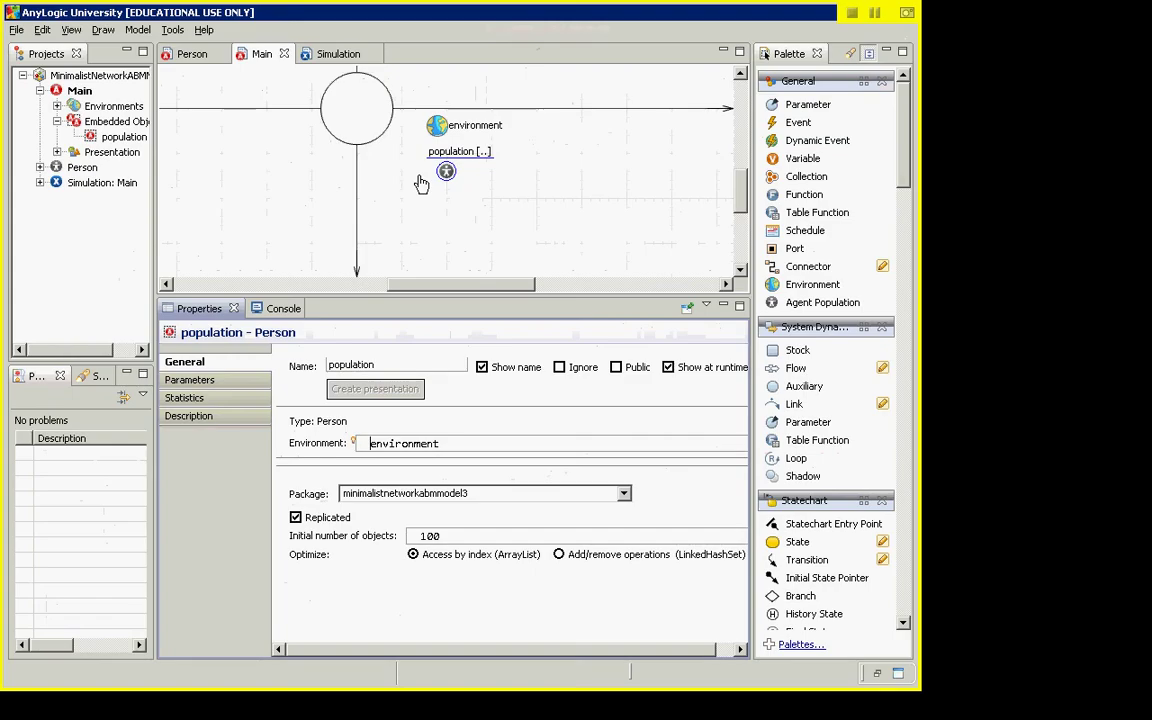
pyautogui.doubleClick(70, 168)
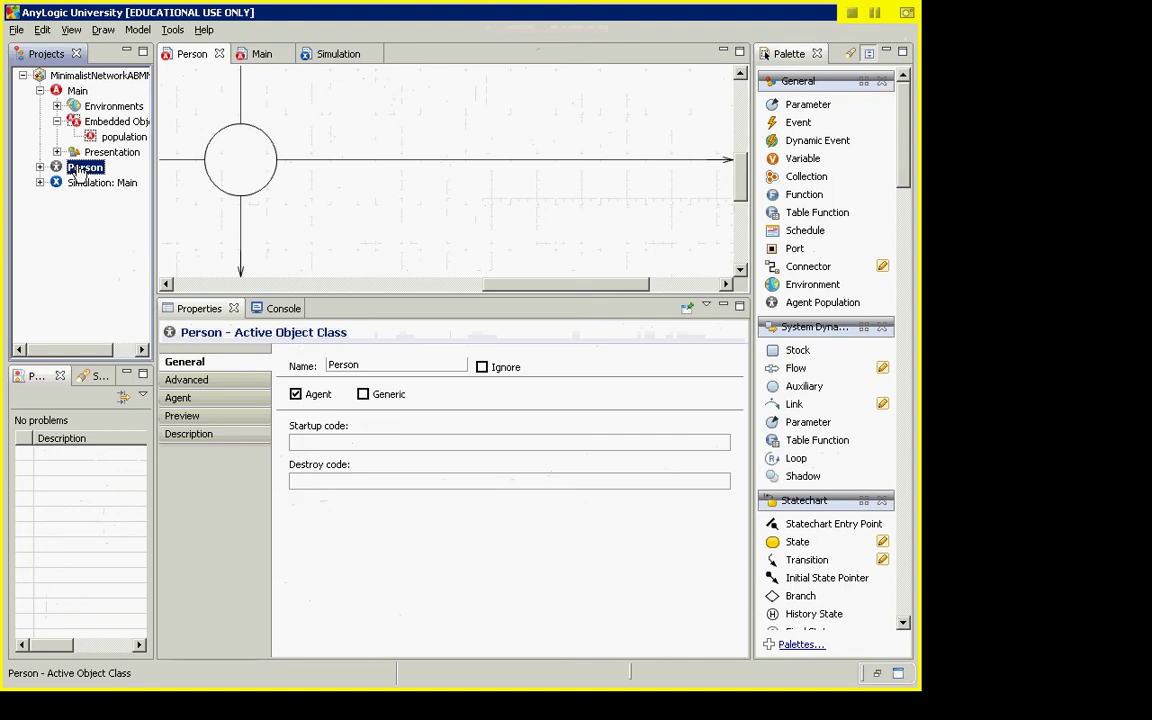
pyautogui.doubleClick(64, 91)
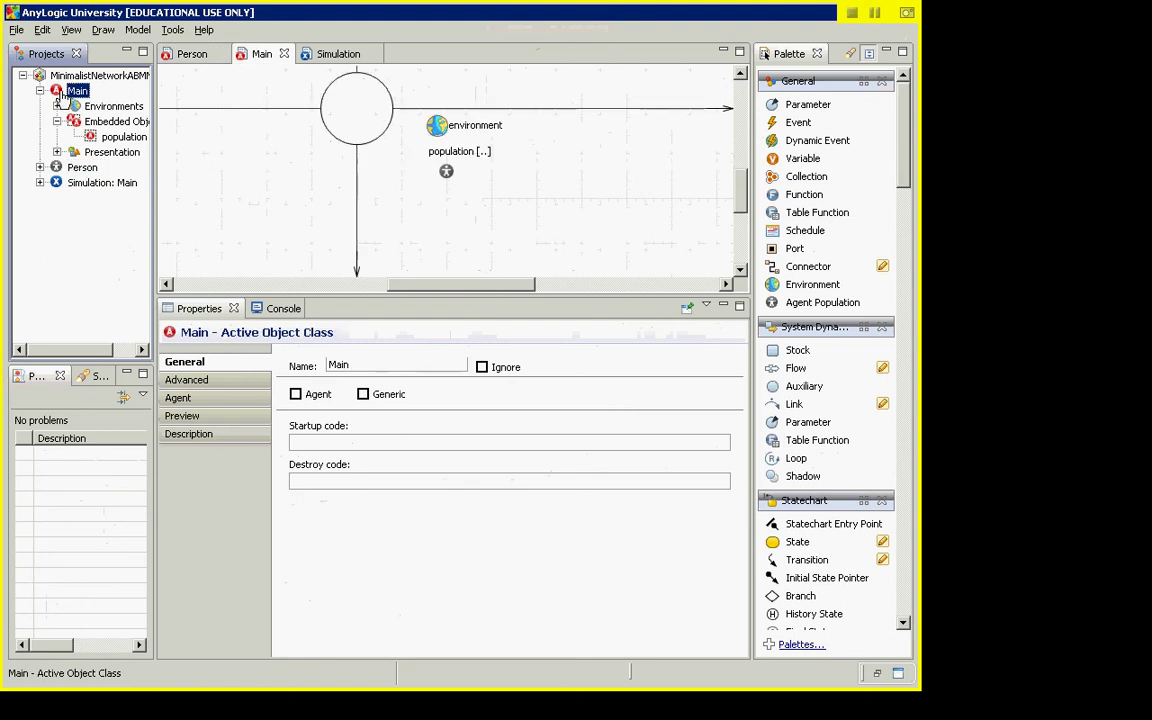
# - Set the initial number of objects of the population in Main to 10
pyautogui.click(447, 174)
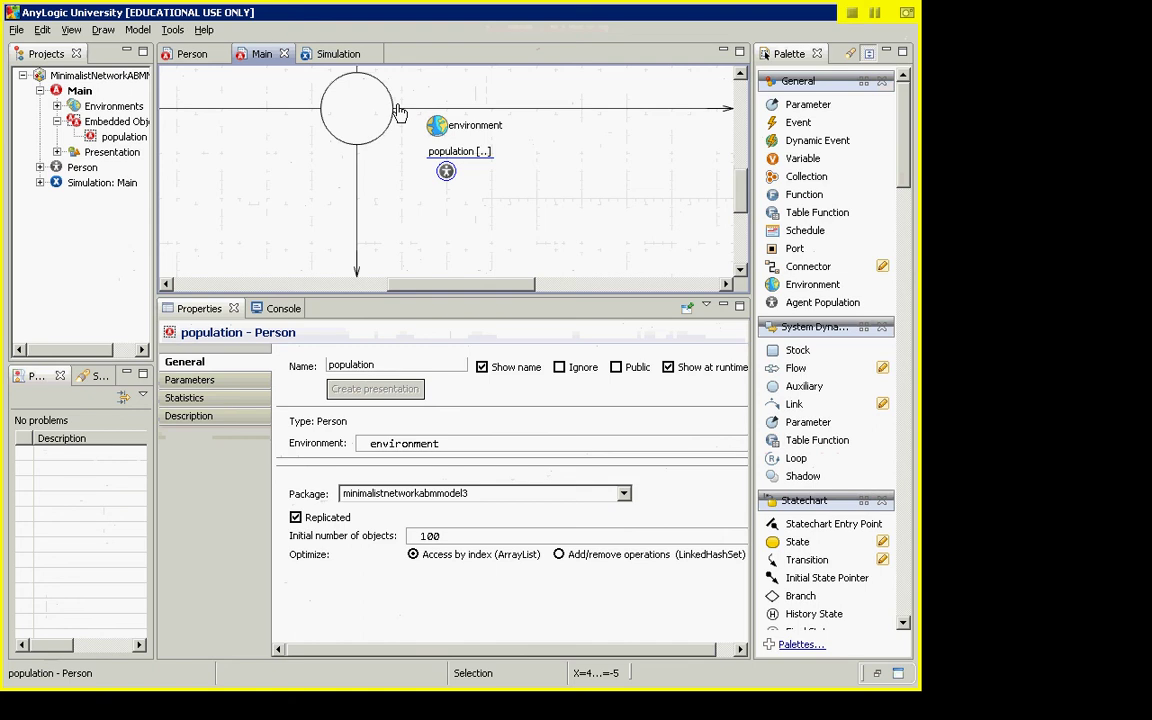
pyautogui.click(455, 542)
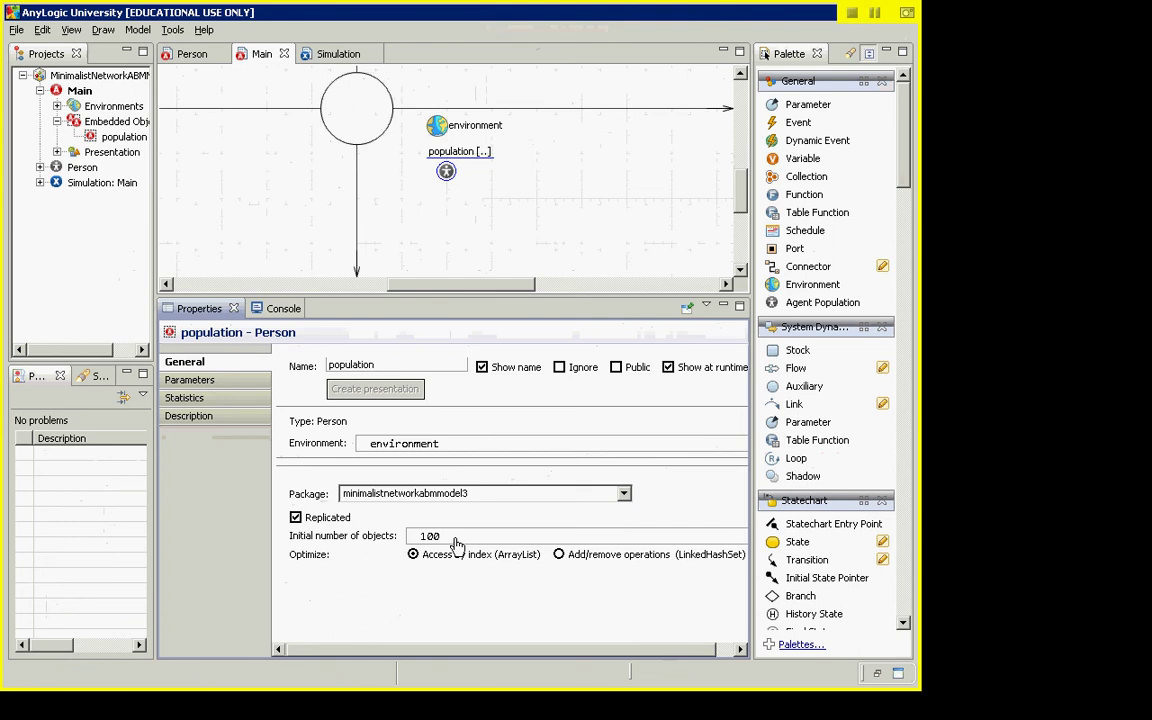
pyautogui.press('BackSpace')
# - Run the Simulation experiment with 10 agents in the Main view and close the simulation window
pyautogui.rightClick(92, 184)
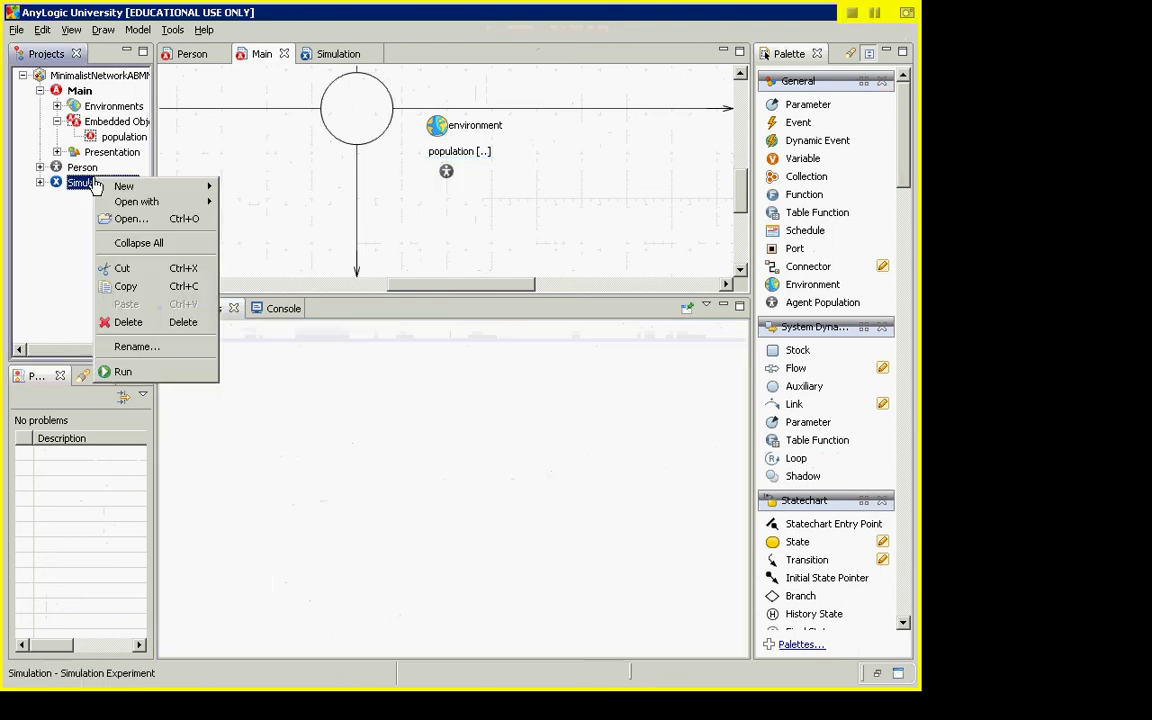
pyautogui.click(130, 371)
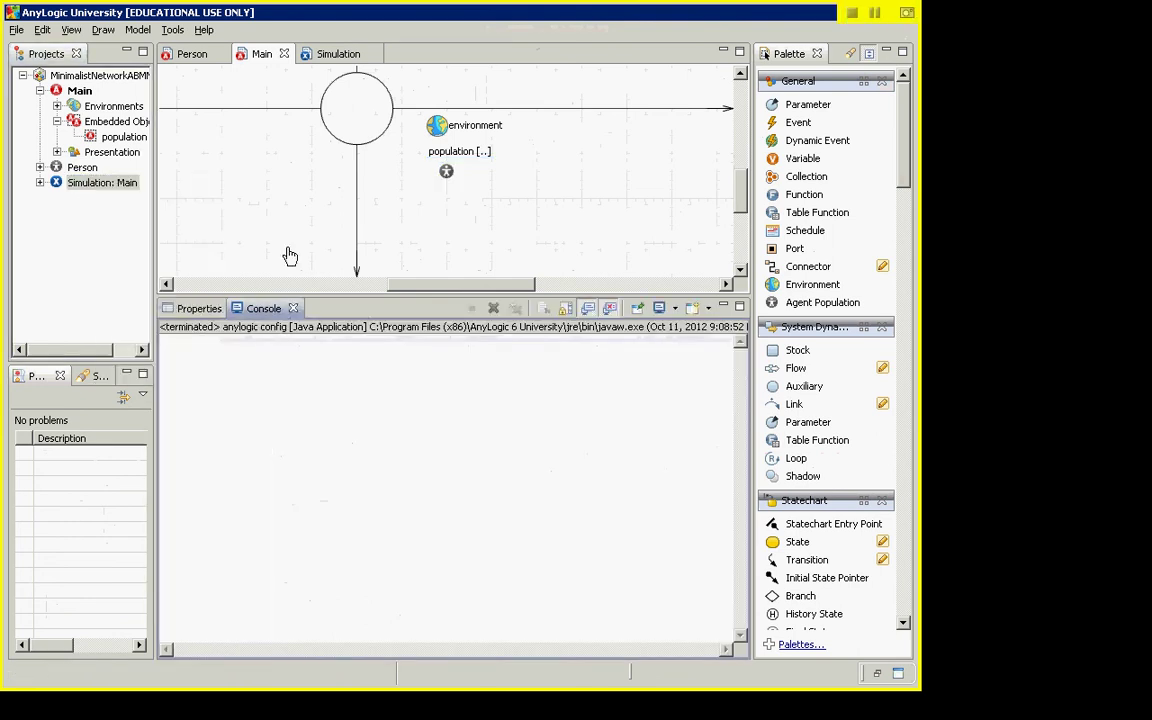
pyautogui.click(236, 172)
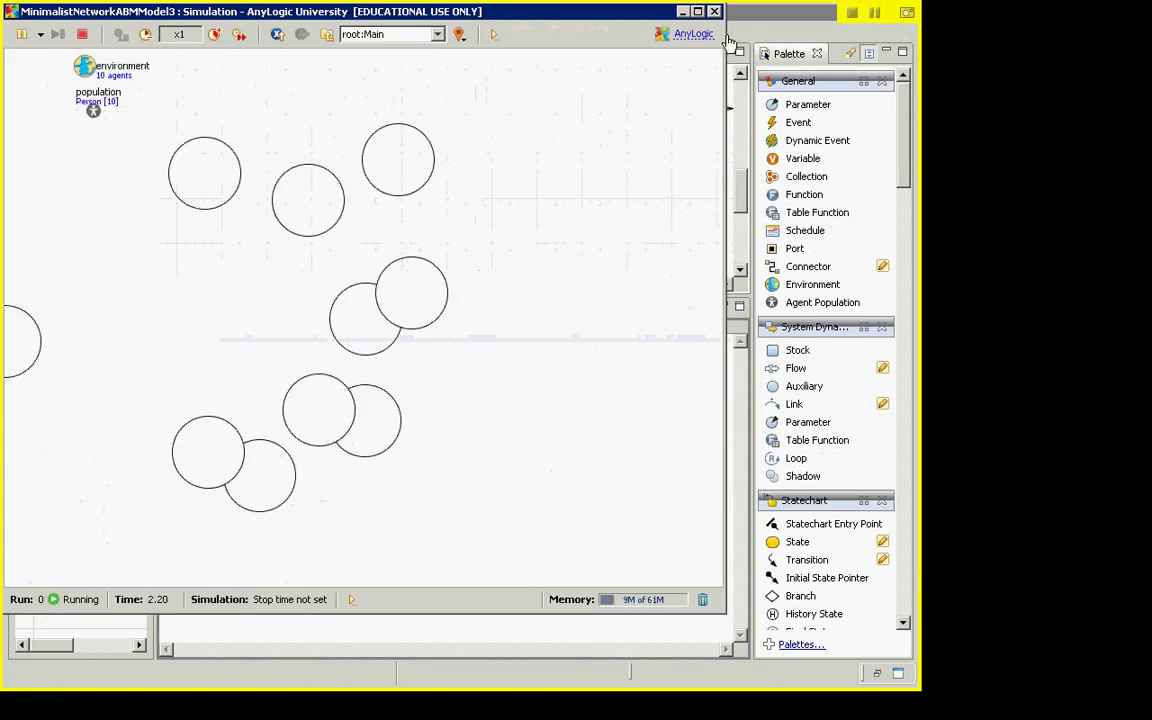
pyautogui.click(714, 11)
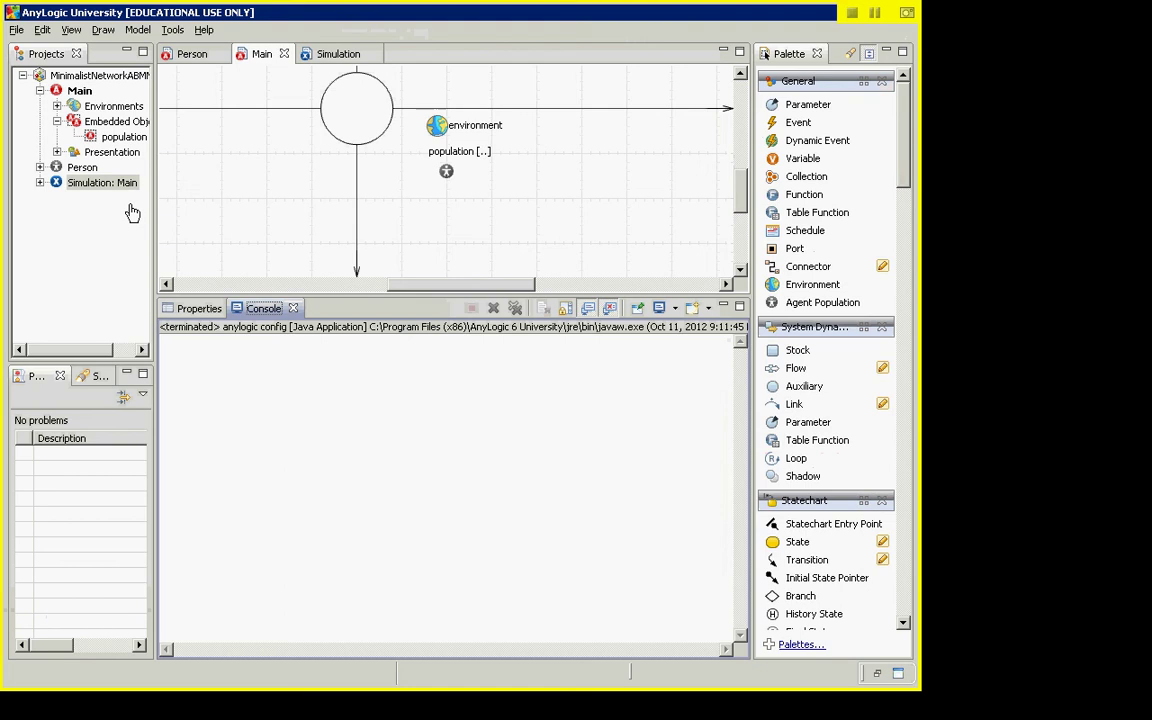
# - Set the population's initial number of objects back to 100
pyautogui.click(102, 182)
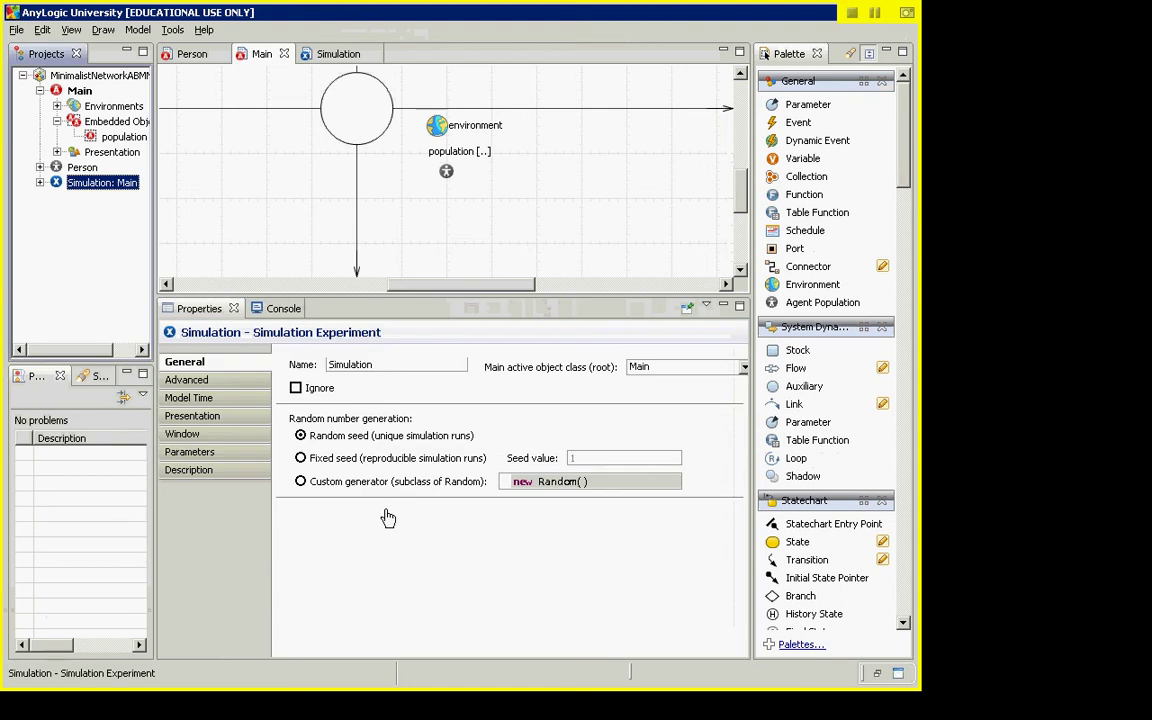
pyautogui.click(446, 178)
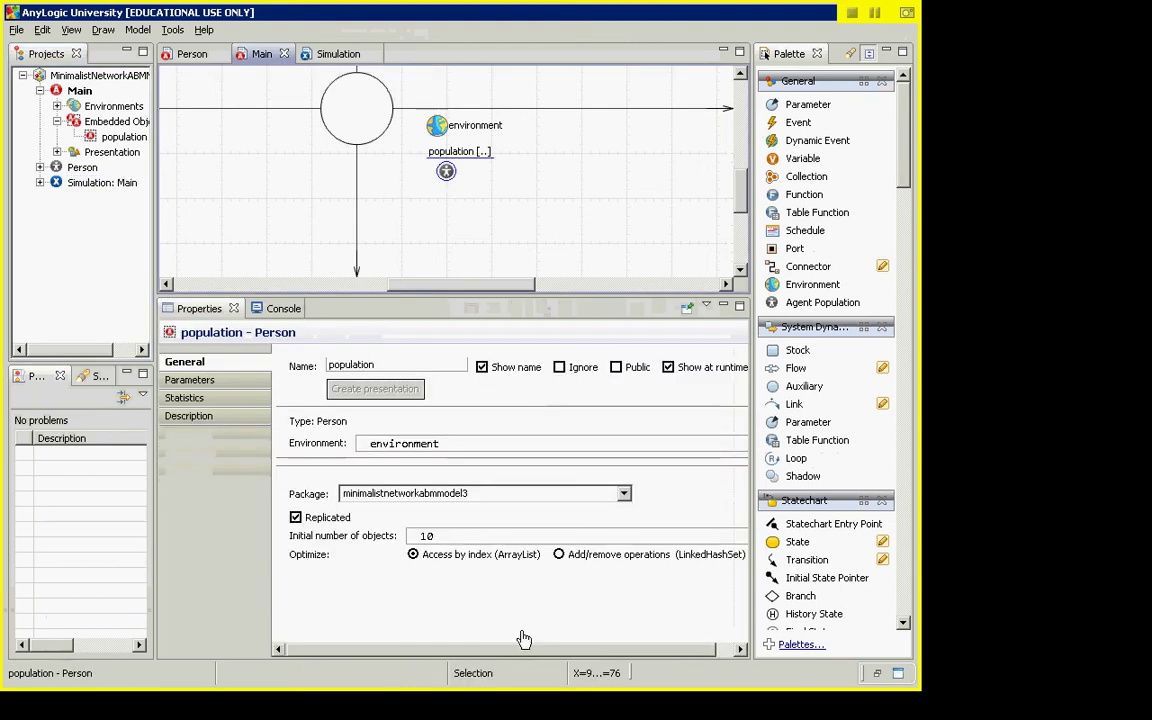
pyautogui.click(453, 542)
pyautogui.write('0')
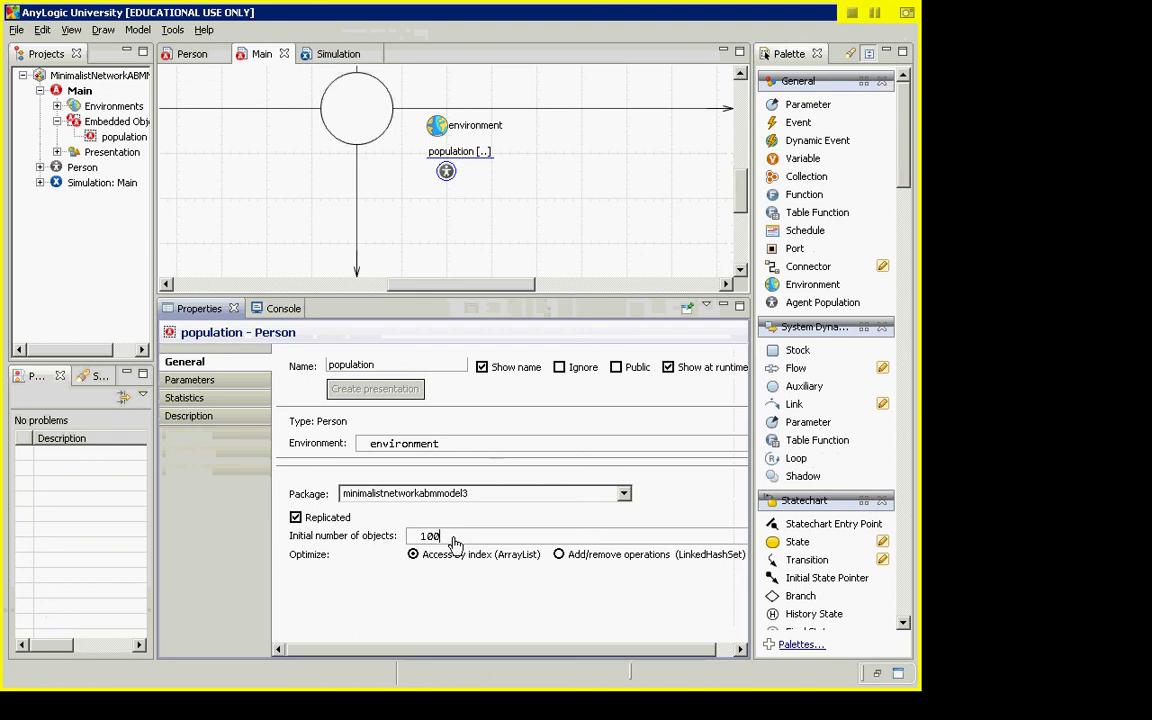
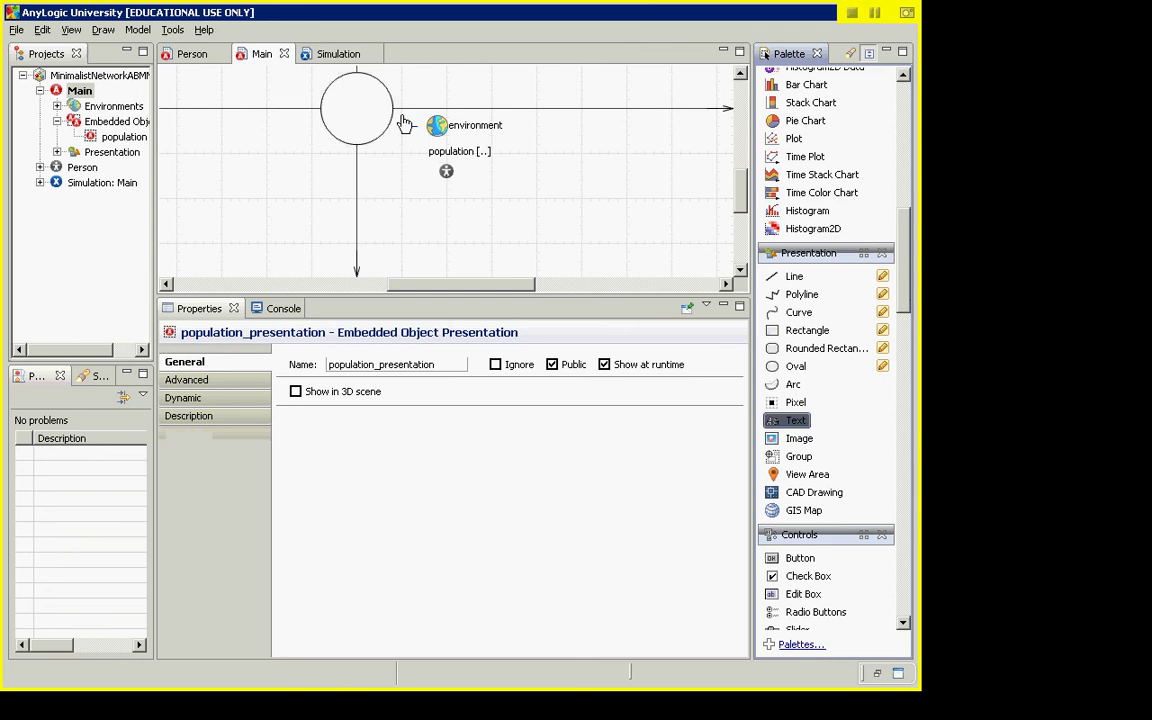
# - Place a text object beside the environment in Main and set its text to "This is the Main class"
pyautogui.click(404, 118)
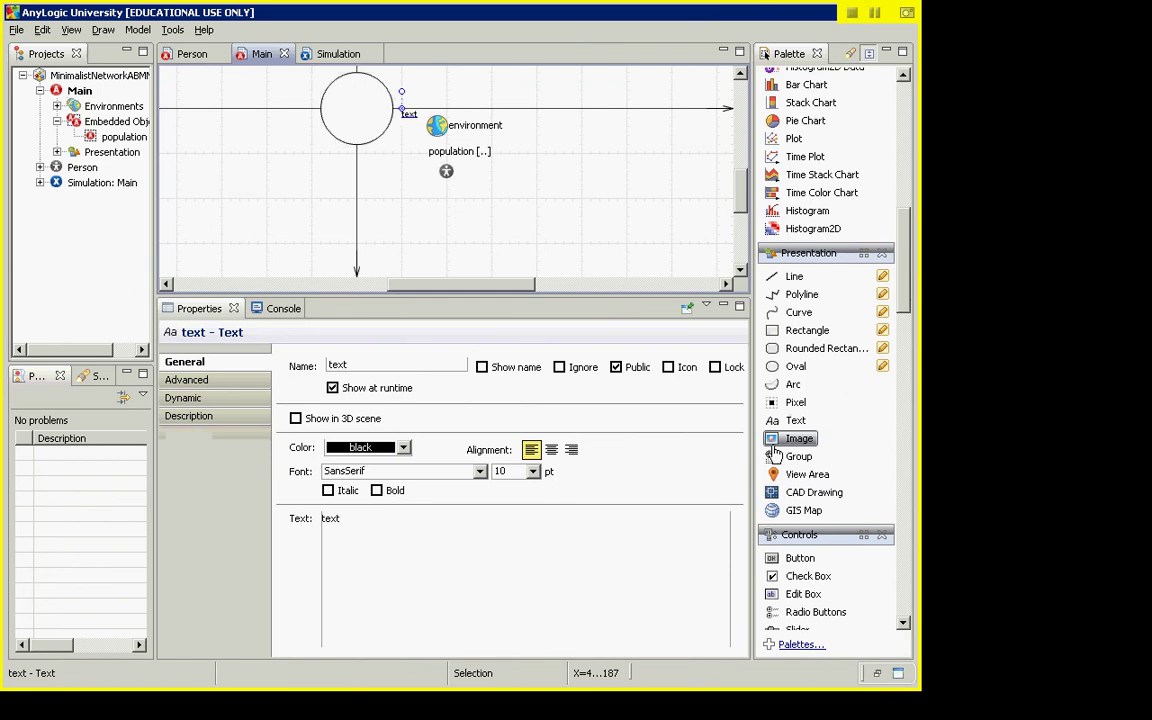
pyautogui.doubleClick(370, 367)
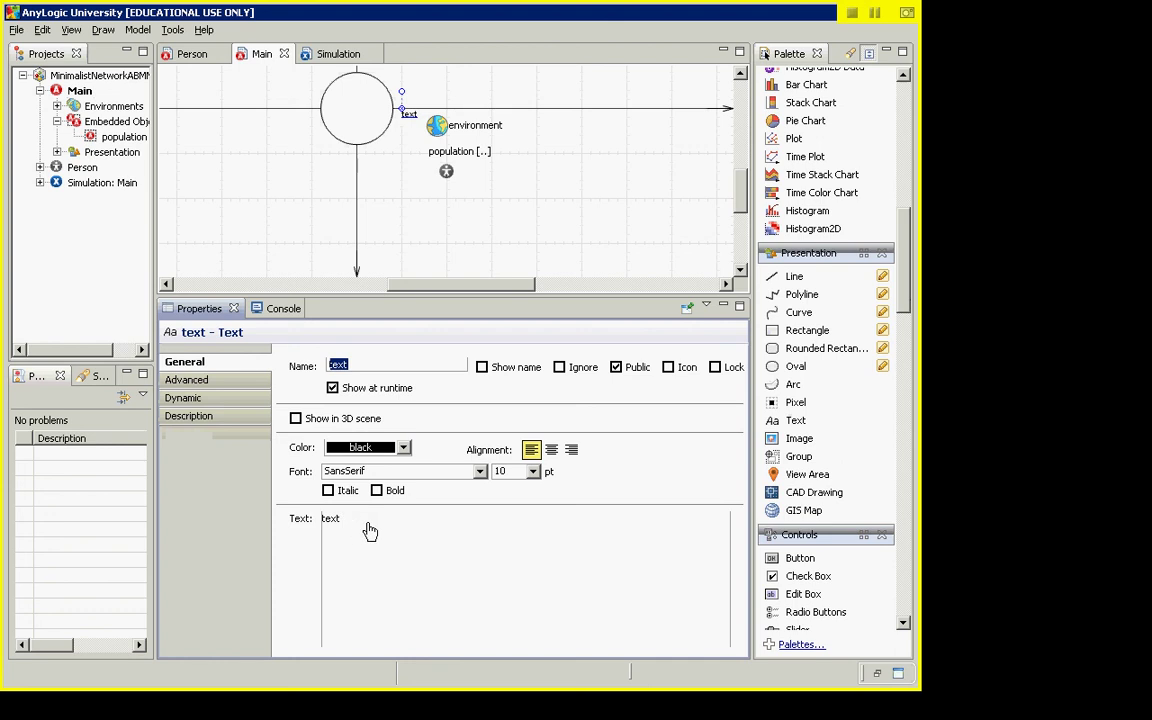
pyautogui.moveTo(340, 519); pyautogui.dragTo(290, 515)
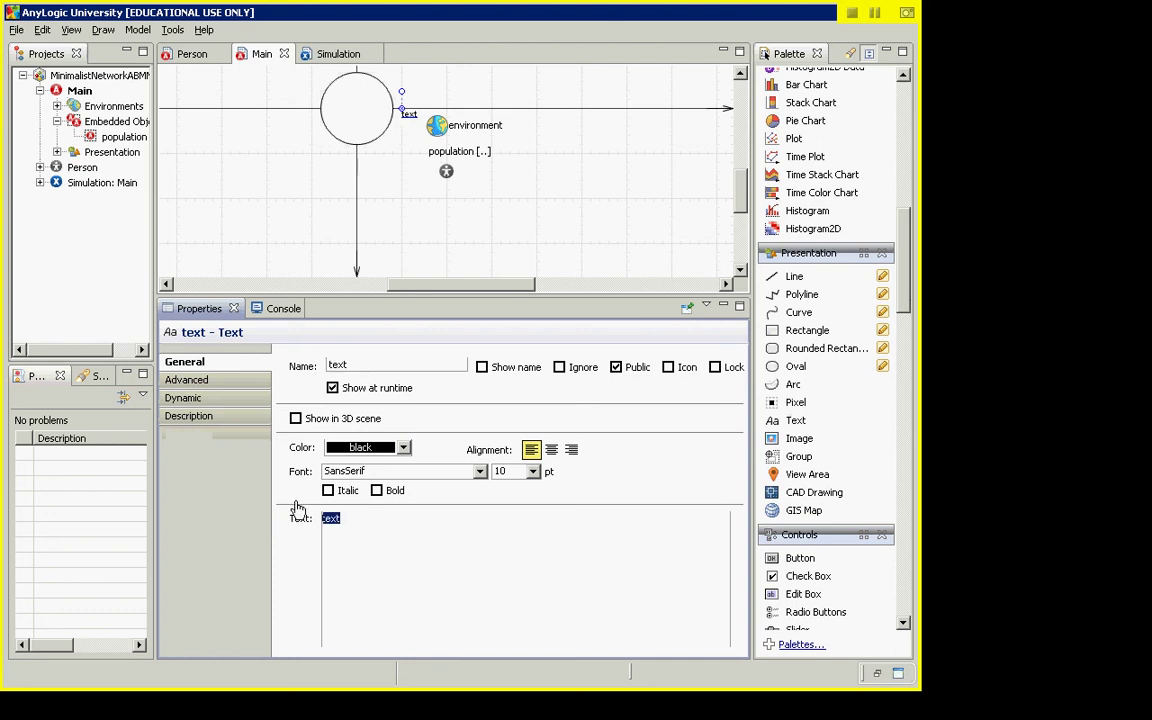
pyautogui.write('This is the main')
pyautogui.hotkey('ctrl', 'shift', 'Left')
pyautogui.write('Main class')
# - Run the Simulation experiment and switch to the Main view to check the added text
pyautogui.click(78, 185)
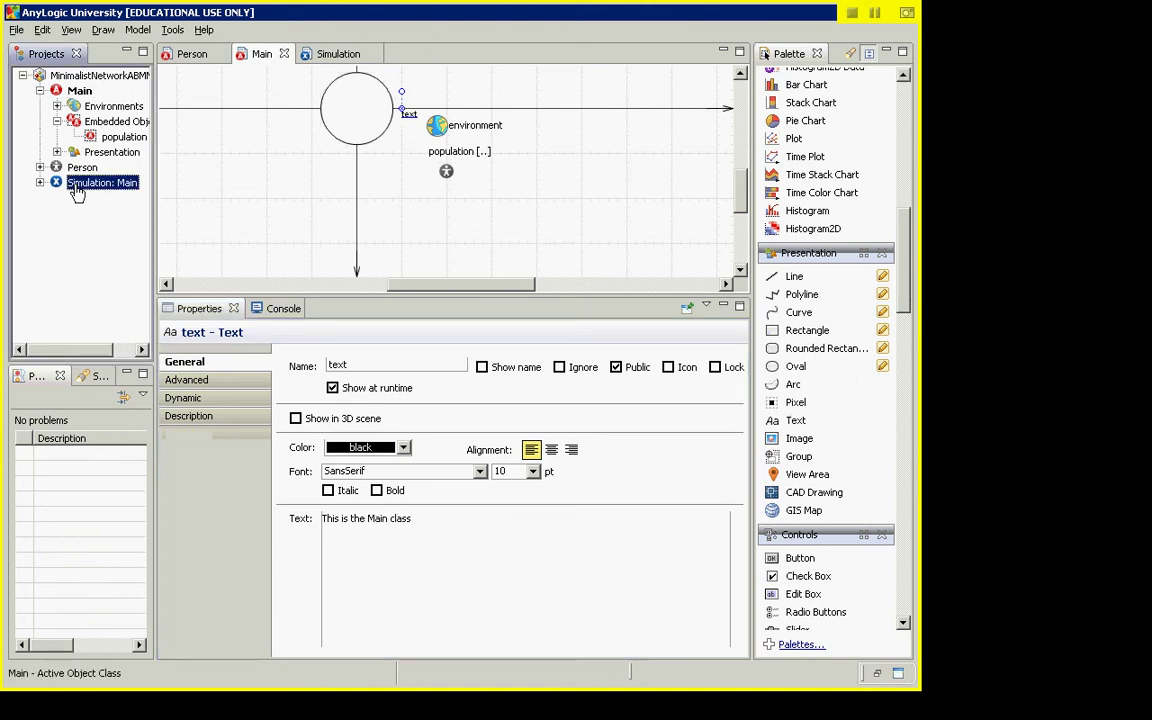
pyautogui.rightClick(78, 190)
pyautogui.click(103, 378)
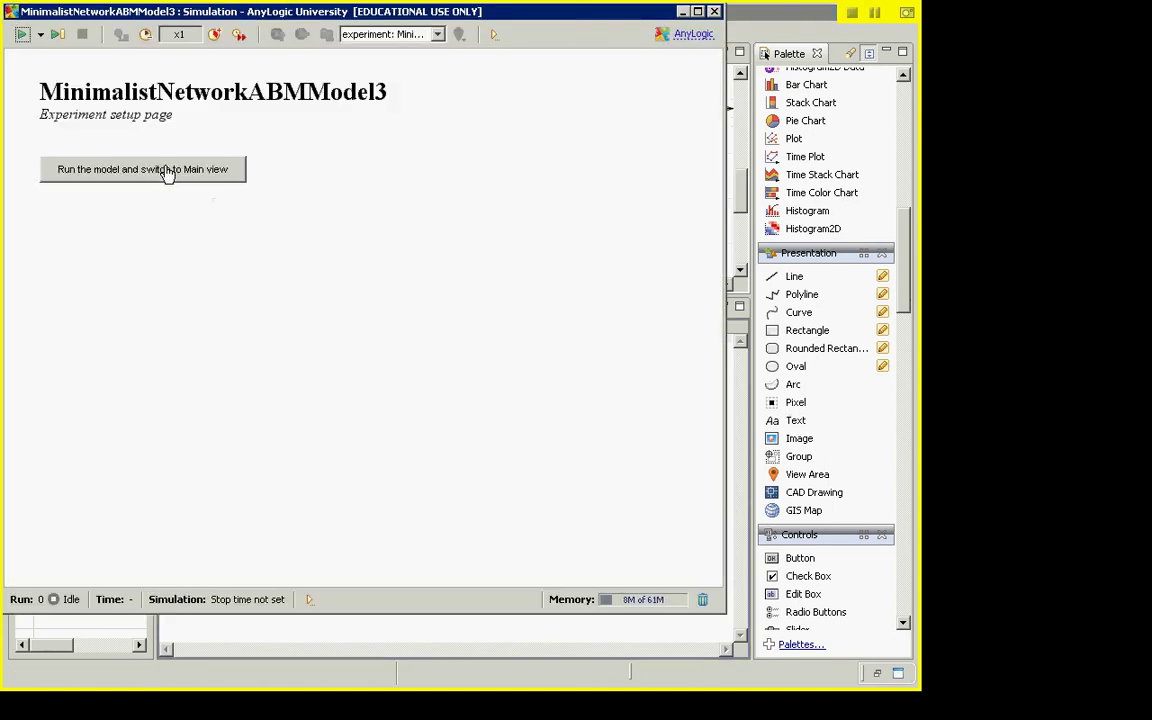
pyautogui.click(168, 170)
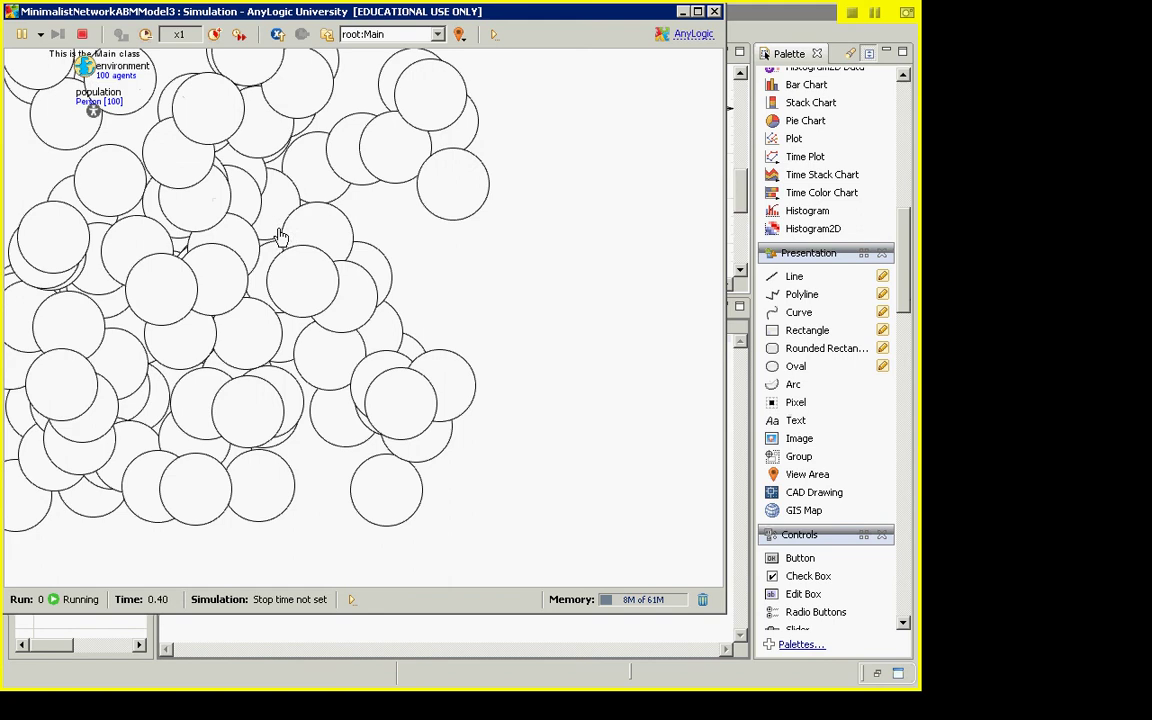
# - Pan the running Main display to inspect the text, environment and population together, and close the simulation window
pyautogui.moveTo(80, 70); pyautogui.dragTo(170, 130)
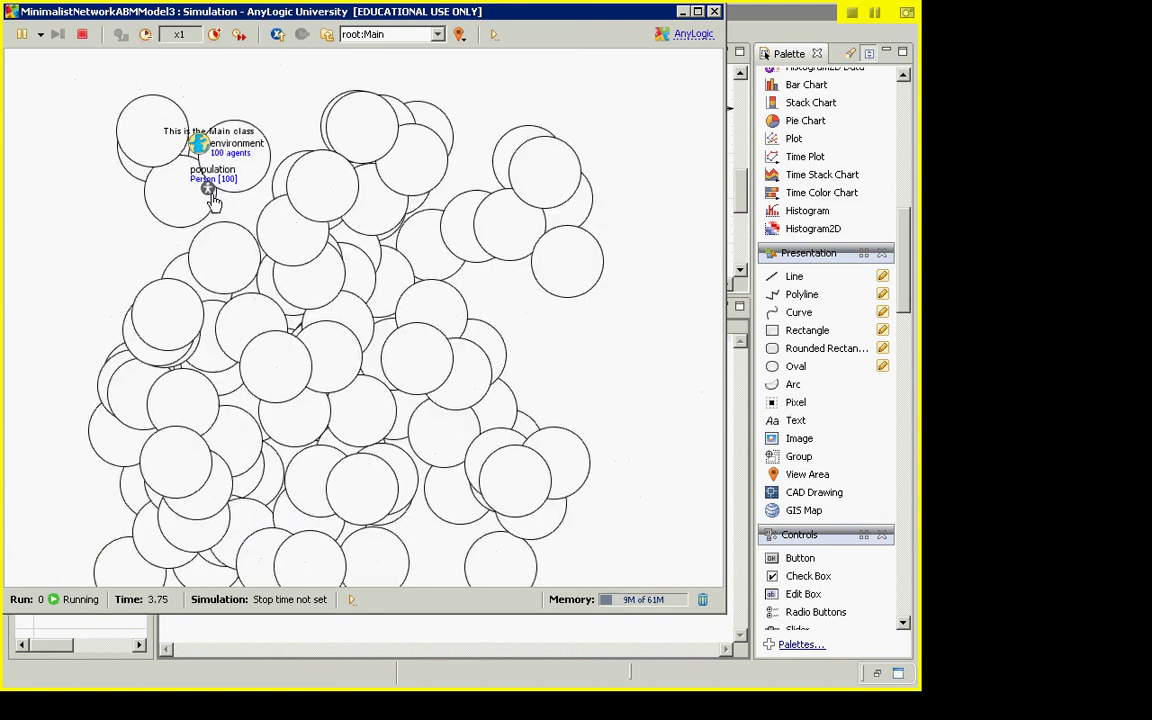
pyautogui.moveTo(212, 201); pyautogui.dragTo(240, 190)
pyautogui.moveTo(158, 228); pyautogui.dragTo(181, 250)
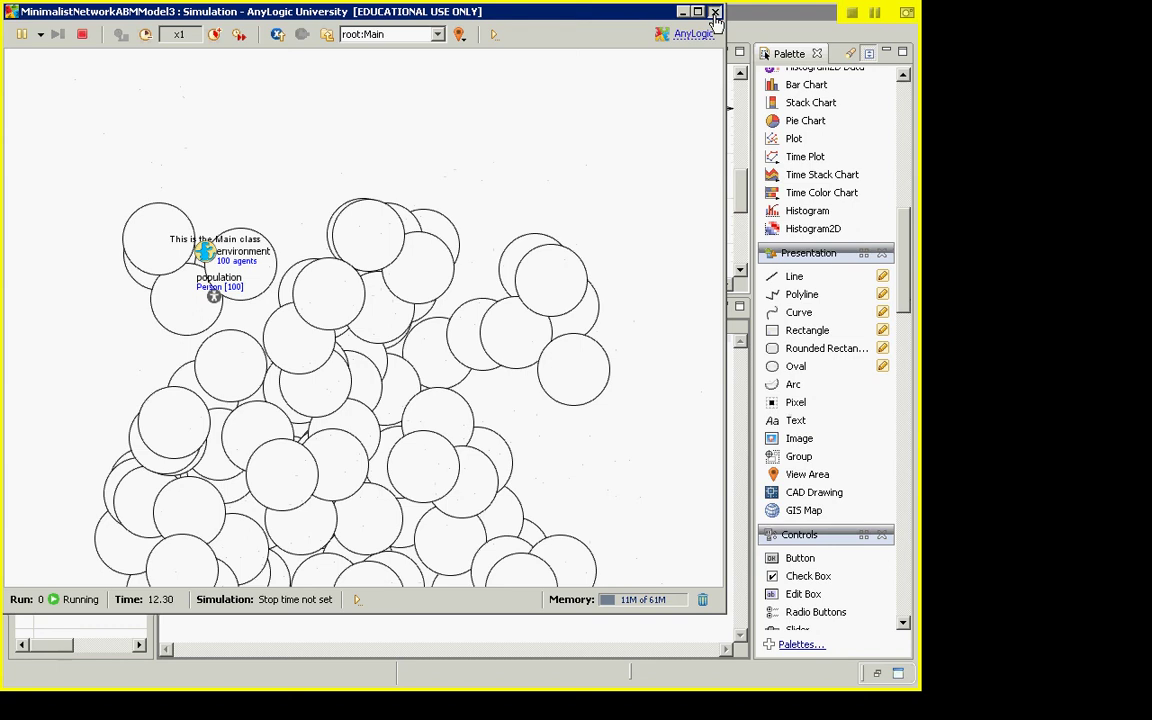
pyautogui.click(682, 11)
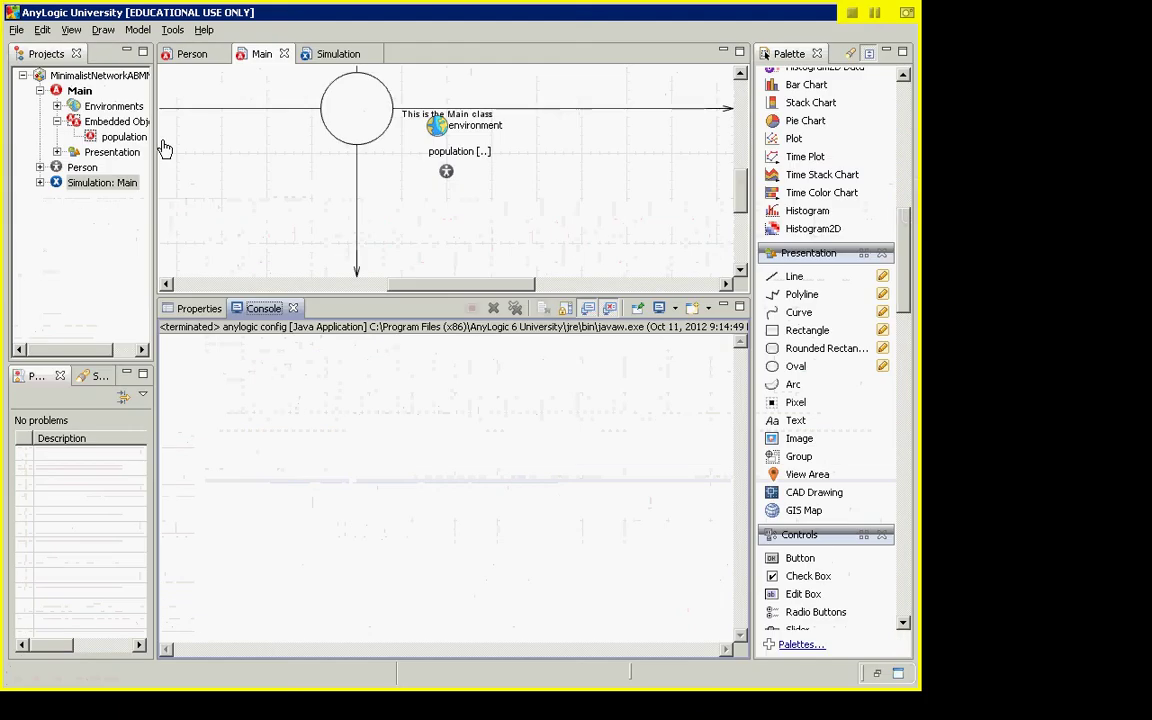
# - Examine the Simulation experiment's Advanced properties, including the Java machine arguments, and its Model Time, Presentation and General settings
pyautogui.click(100, 182)
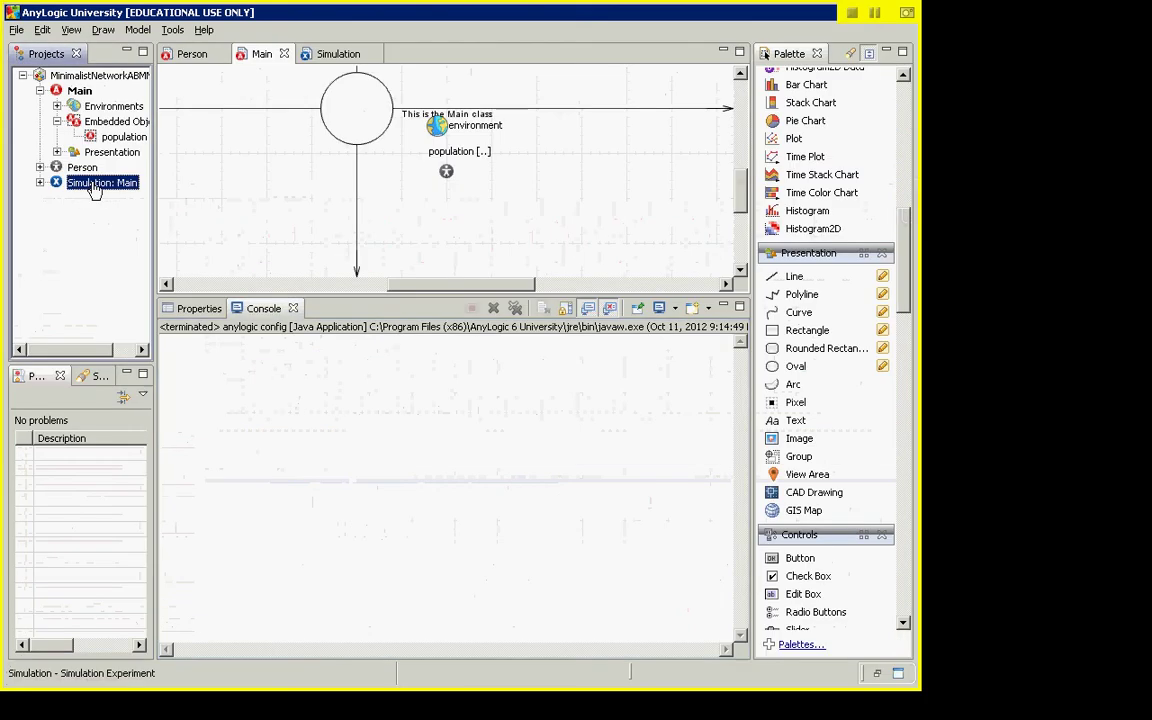
pyautogui.click(225, 383)
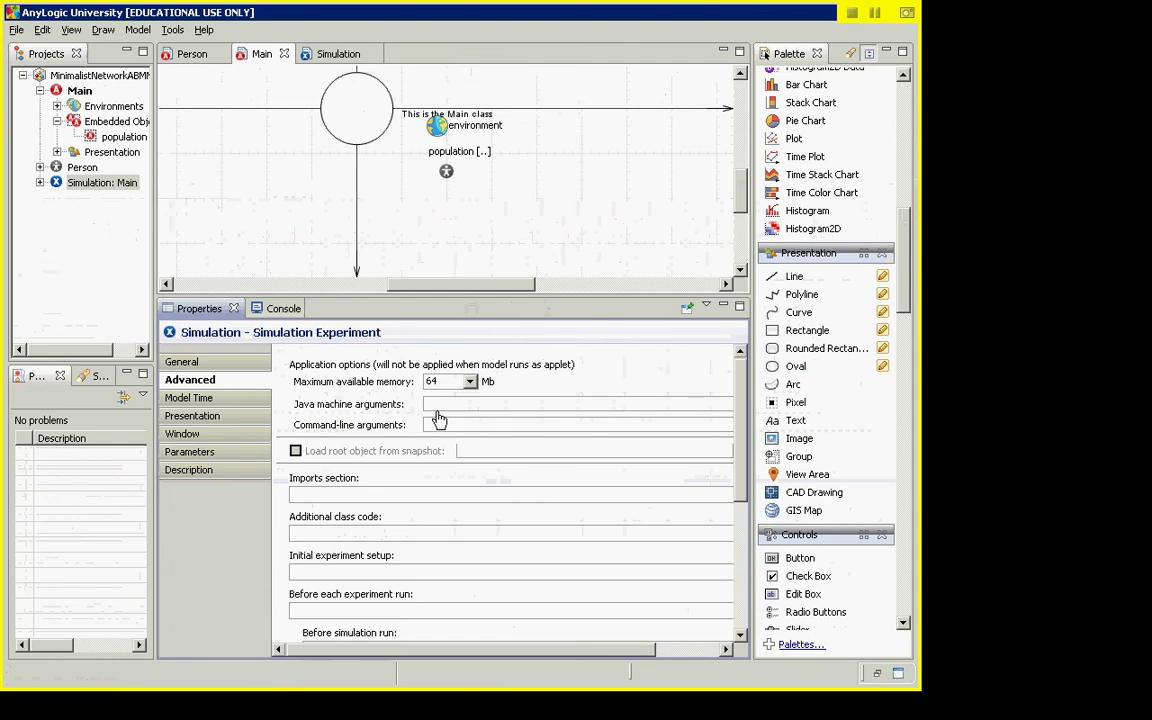
pyautogui.click(437, 406)
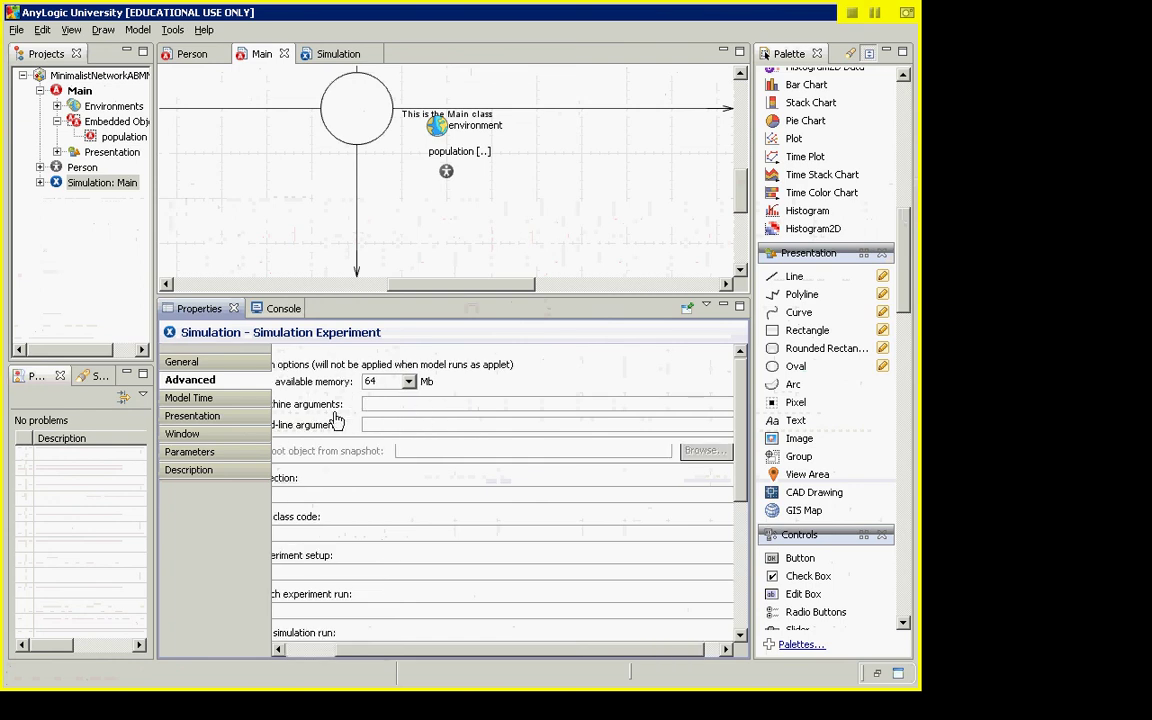
pyautogui.click(317, 651)
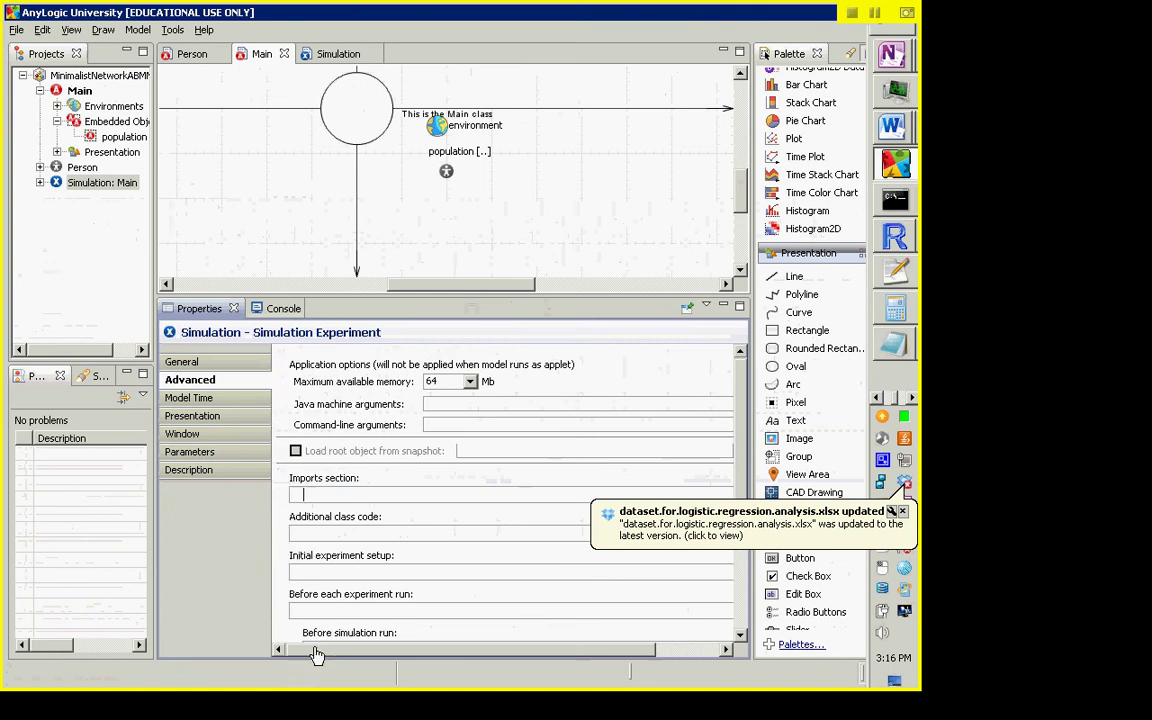
pyautogui.click(437, 406)
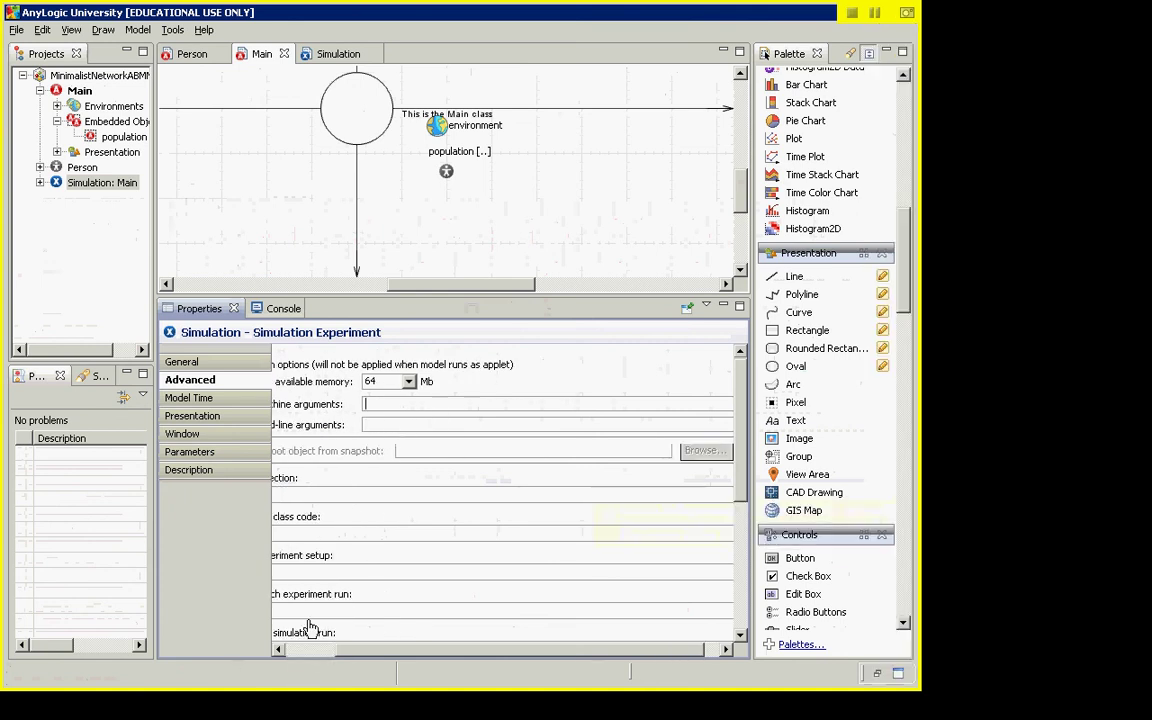
pyautogui.click(303, 652)
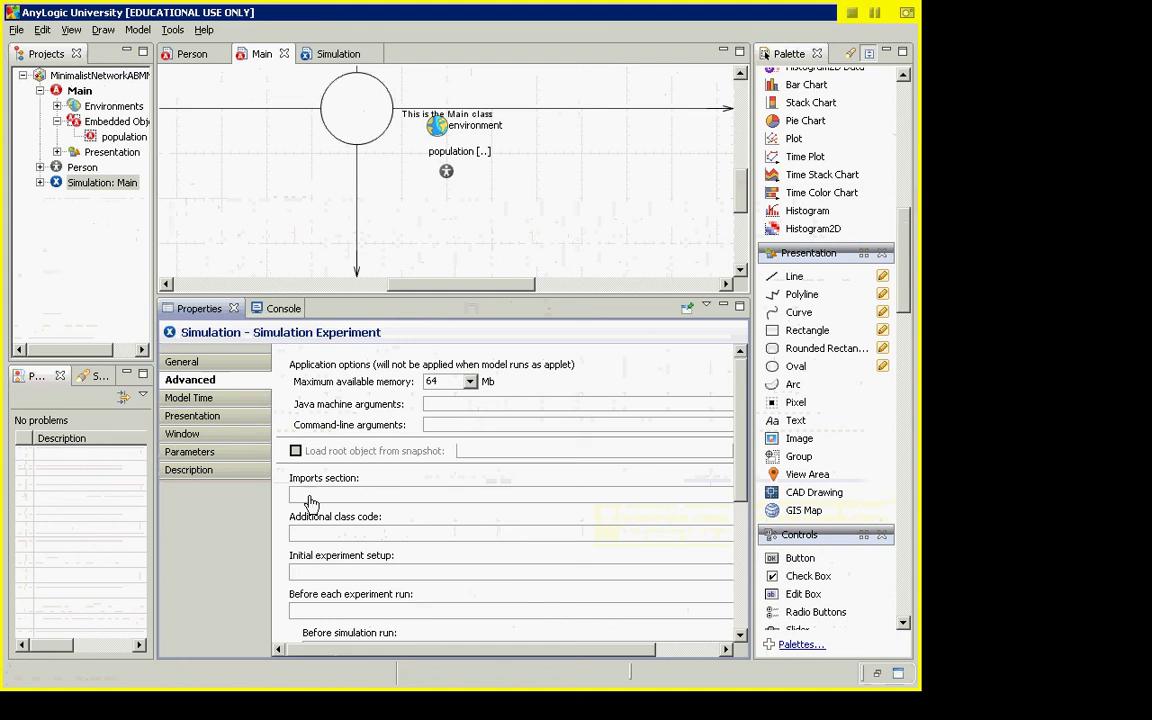
pyautogui.click(215, 398)
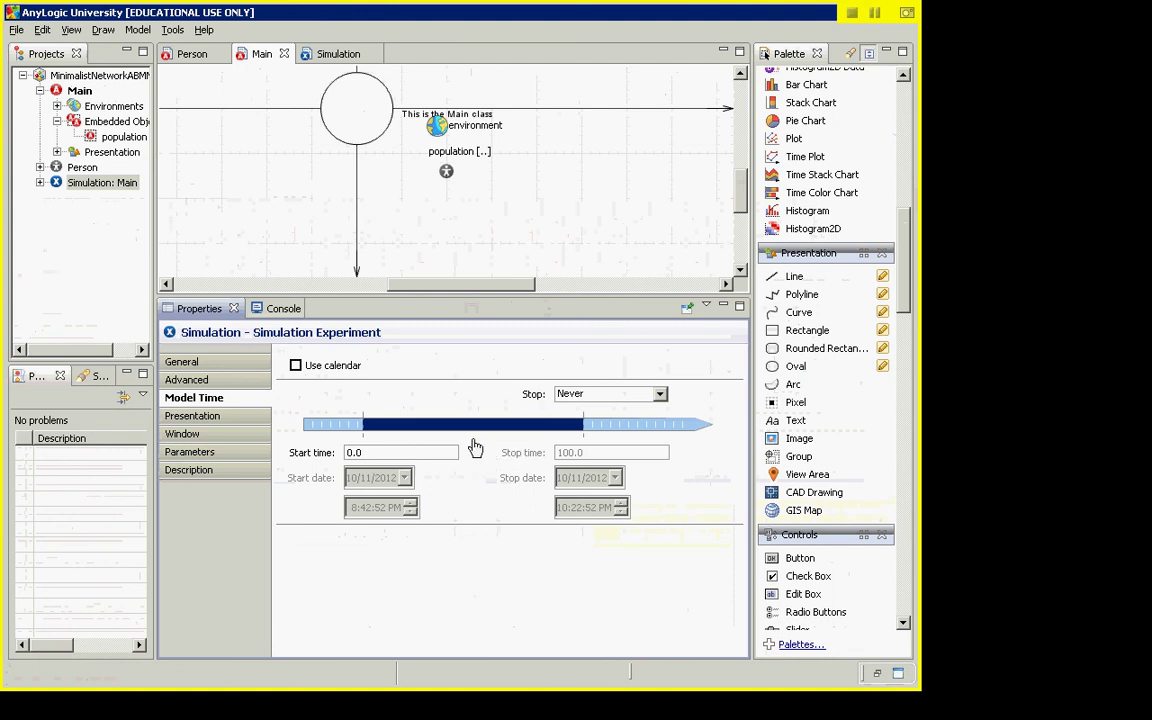
pyautogui.click(220, 420)
pyautogui.click(185, 362)
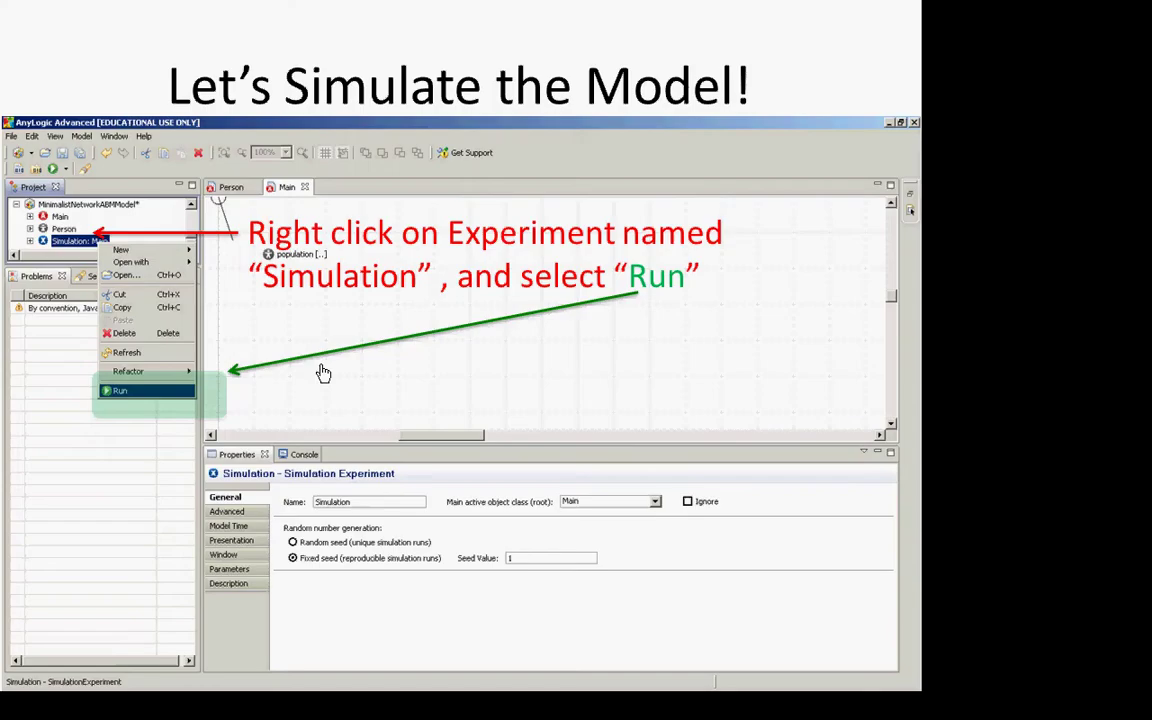
# - Advance the lecture slideshow from "Let's Simulate the Model!" to the slide "Recall: A Familiar Analogy"
pyautogui.click(321, 373)
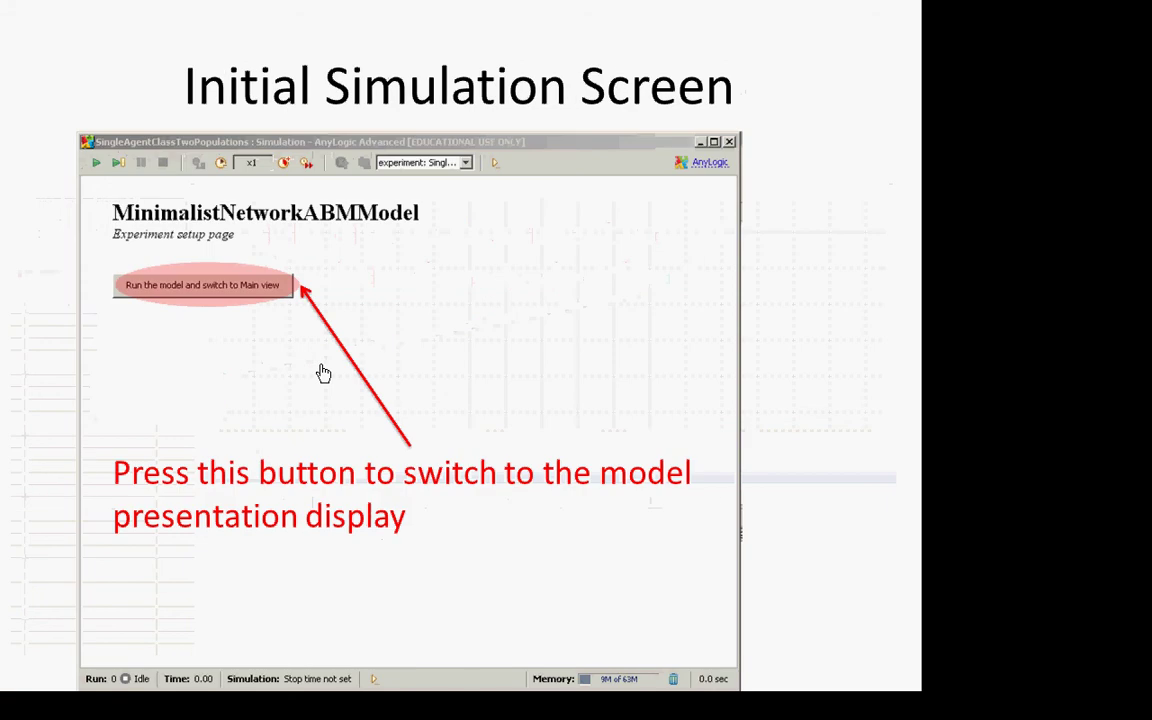
pyautogui.click(323, 373)
pyautogui.click(323, 373)
pyautogui.click(323, 373)
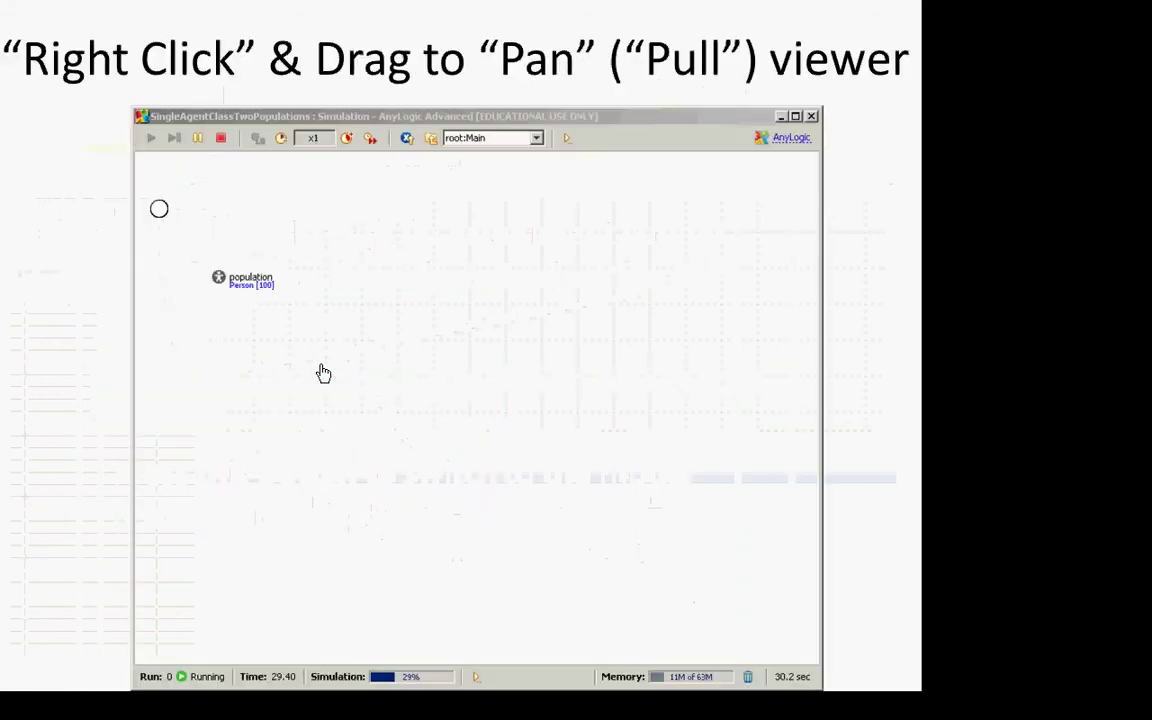
pyautogui.click(323, 373)
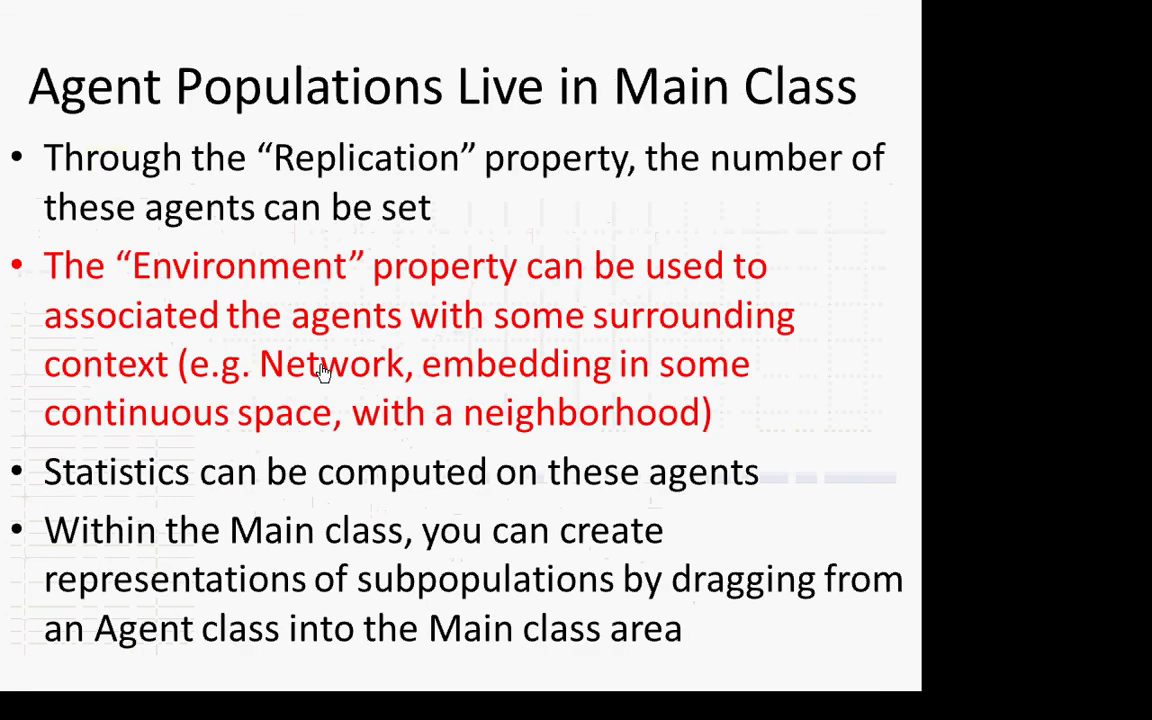
pyautogui.click(323, 373)
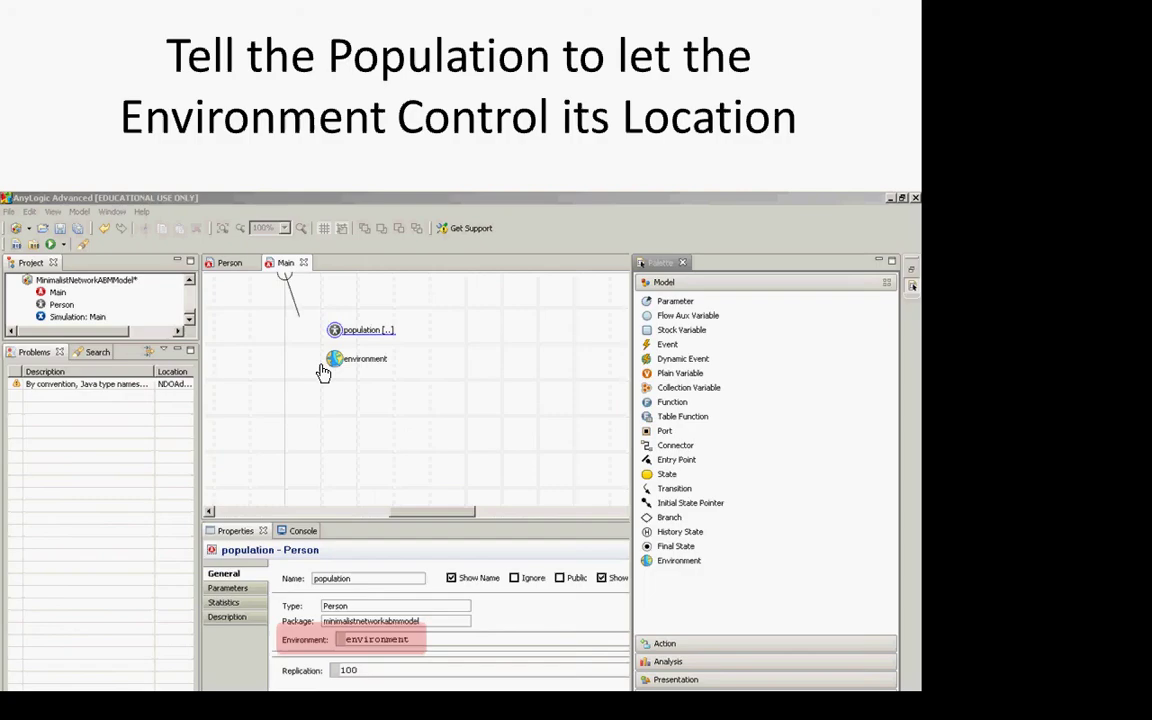
pyautogui.click(323, 373)
pyautogui.click(323, 373)
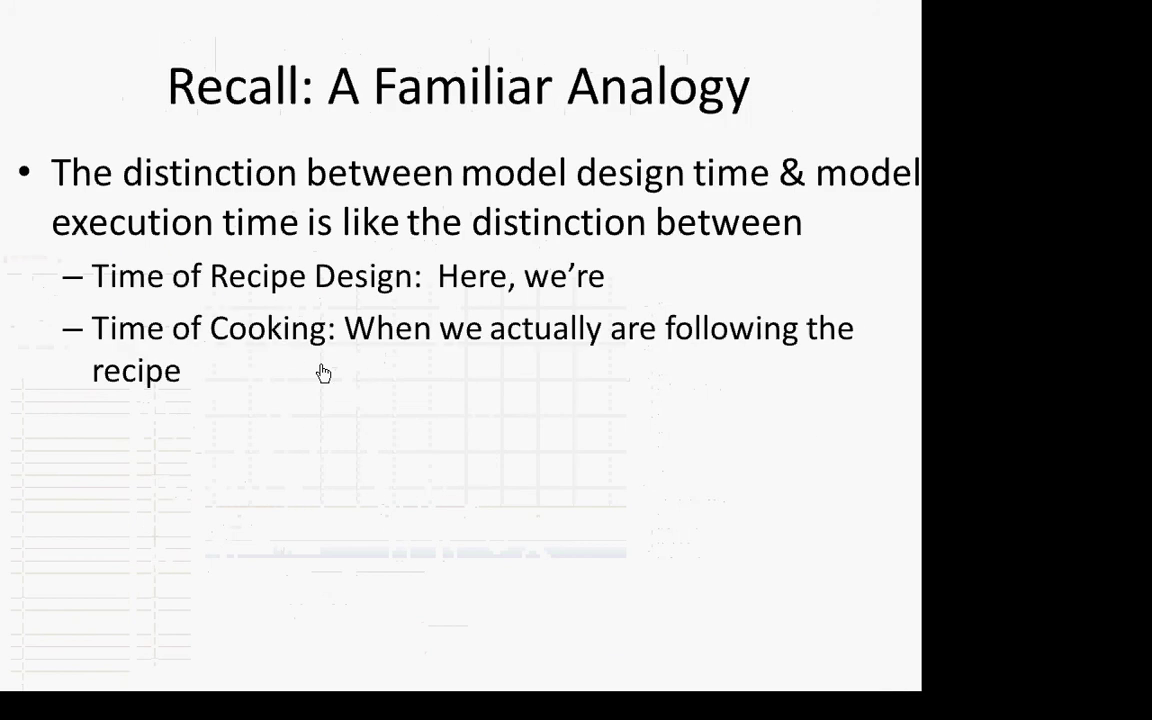
# - Page through the slides on the build notion and network type, and return to "Let's Place the Agents in a Network"
pyautogui.click(323, 373)
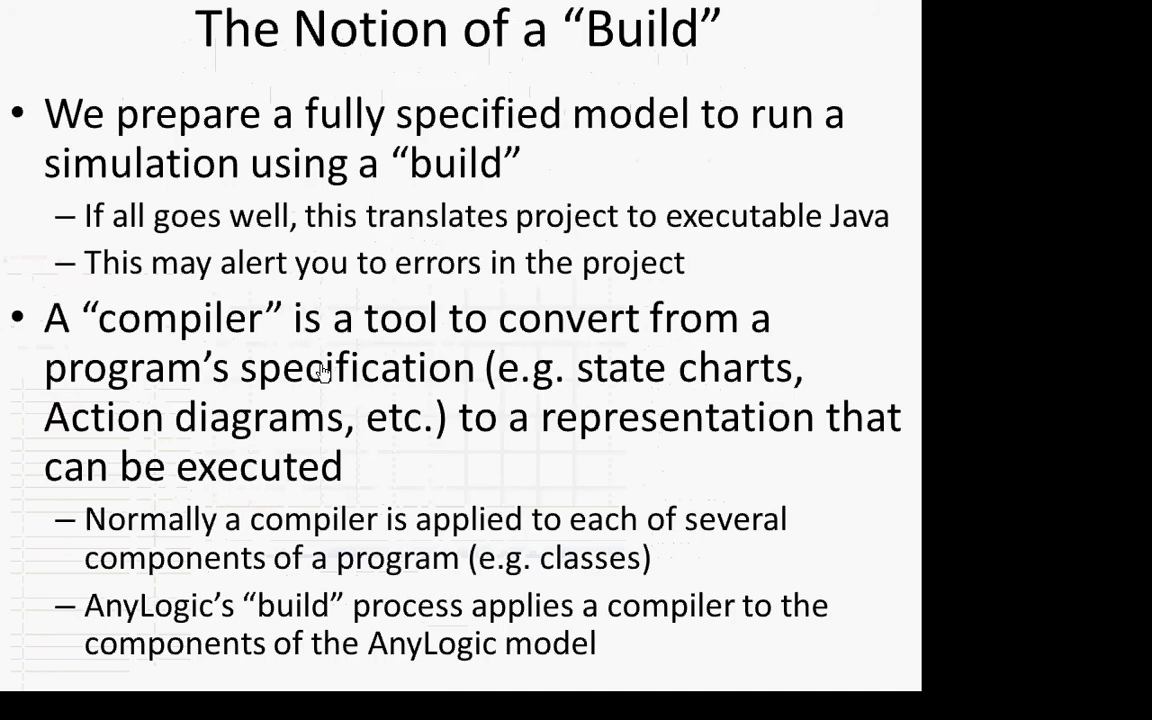
pyautogui.click(323, 373)
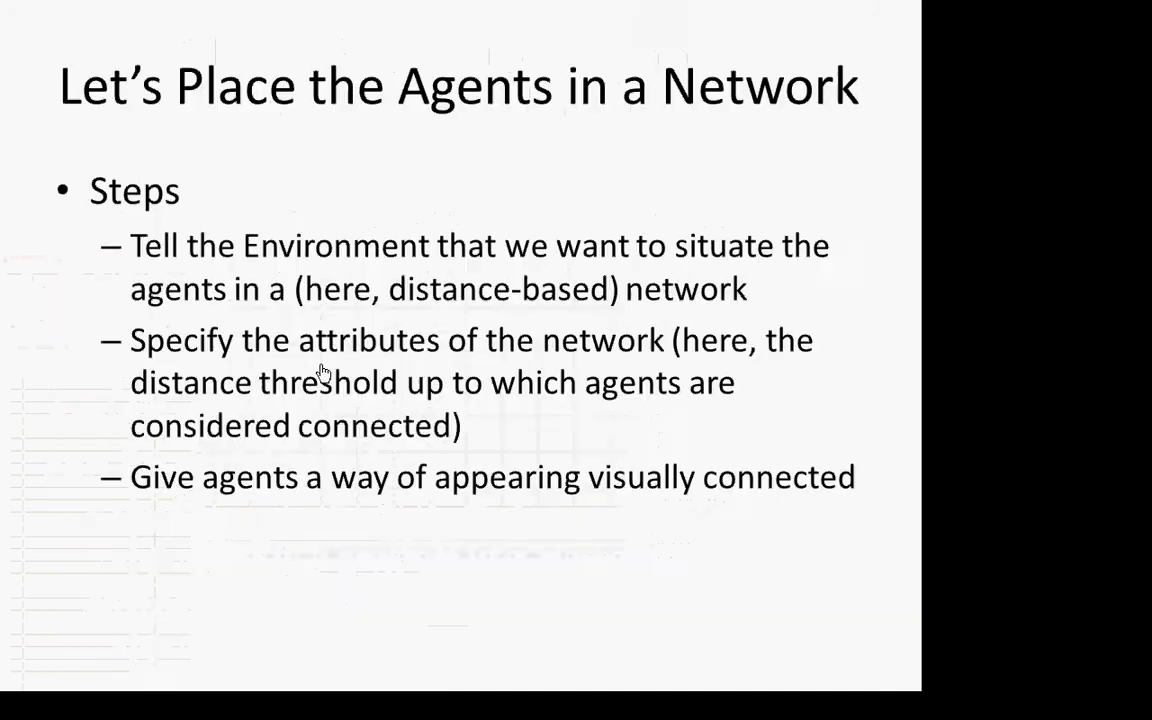
pyautogui.click(323, 373)
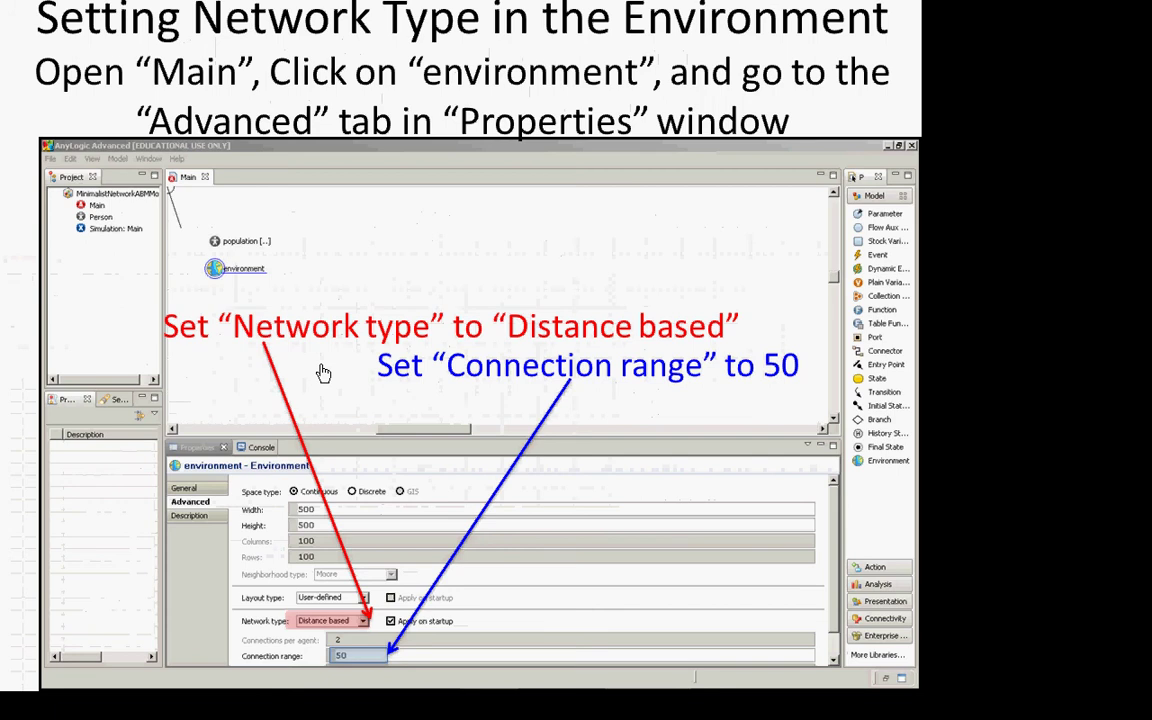
pyautogui.click(323, 372)
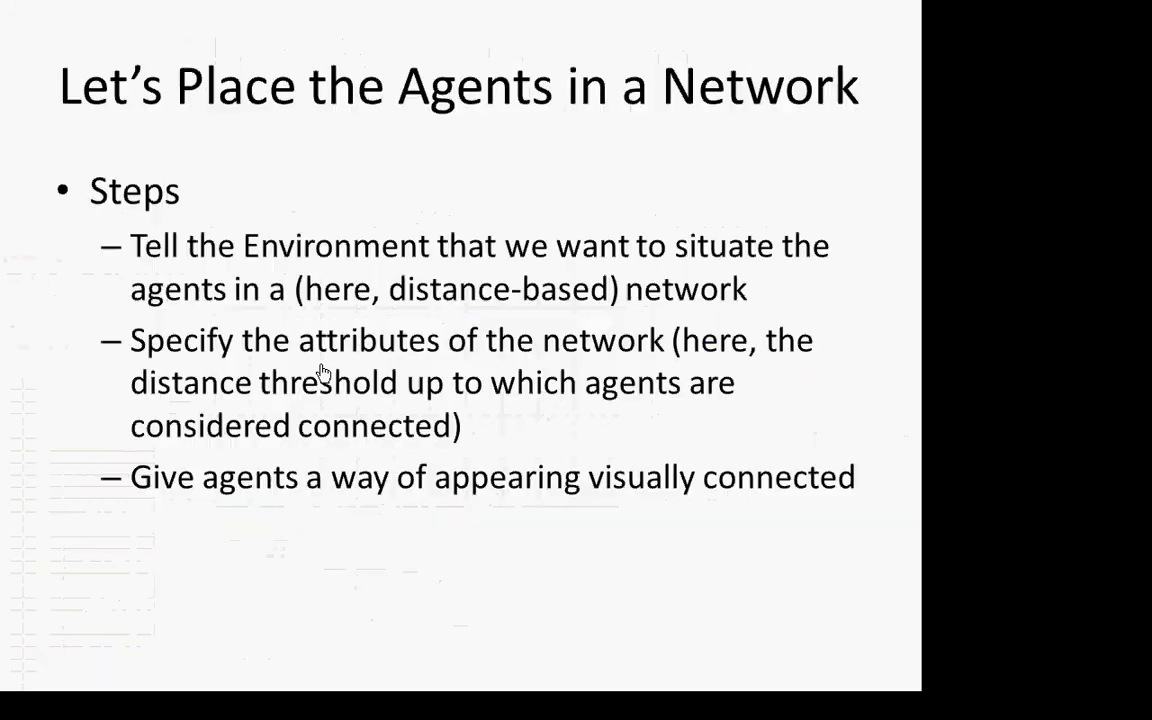
pyautogui.click(323, 372)
pyautogui.press('Left')
pyautogui.press('Right')
pyautogui.press('Left')
# - Switch to the PowerPoint presentation "Lecture 6 -- Specifying Agent Properties, Parameters & Heterogeneity" among the open windows
pyautogui.hotkey('alt', 'Tab')
pyautogui.hotkey('alt', 'Tab')
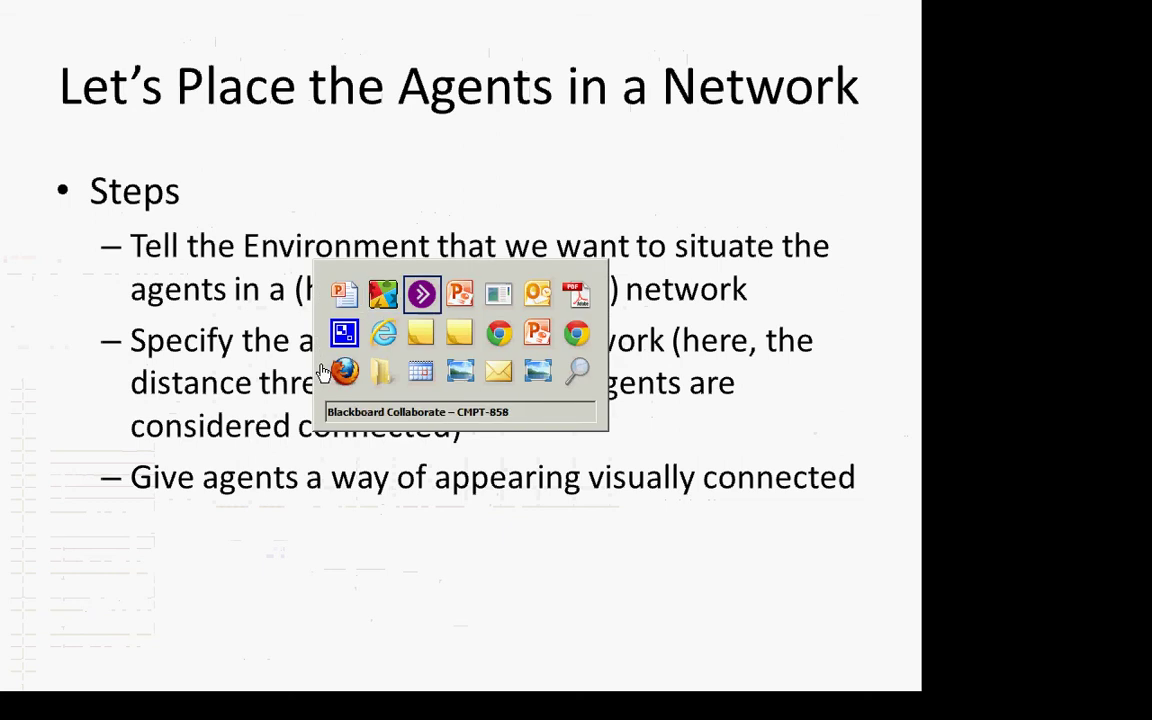
pyautogui.hotkey('alt', 'Tab')
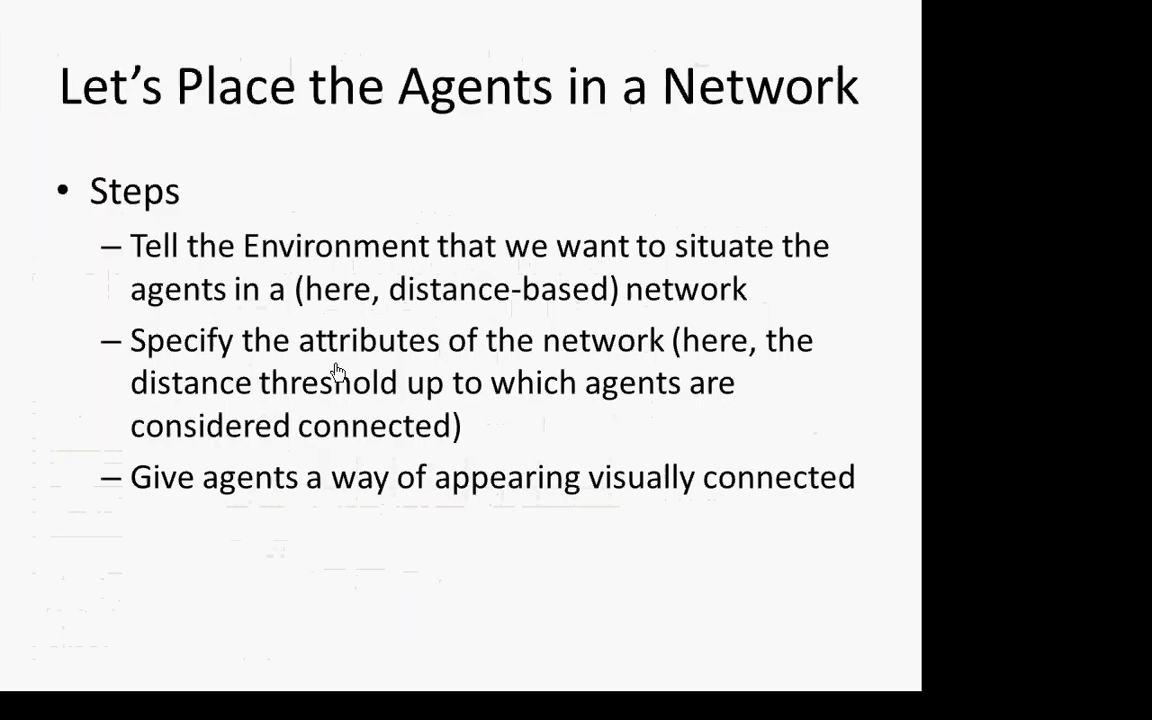
pyautogui.hotkey('alt', 'Tab')
pyautogui.hotkey('alt', 'Tab')
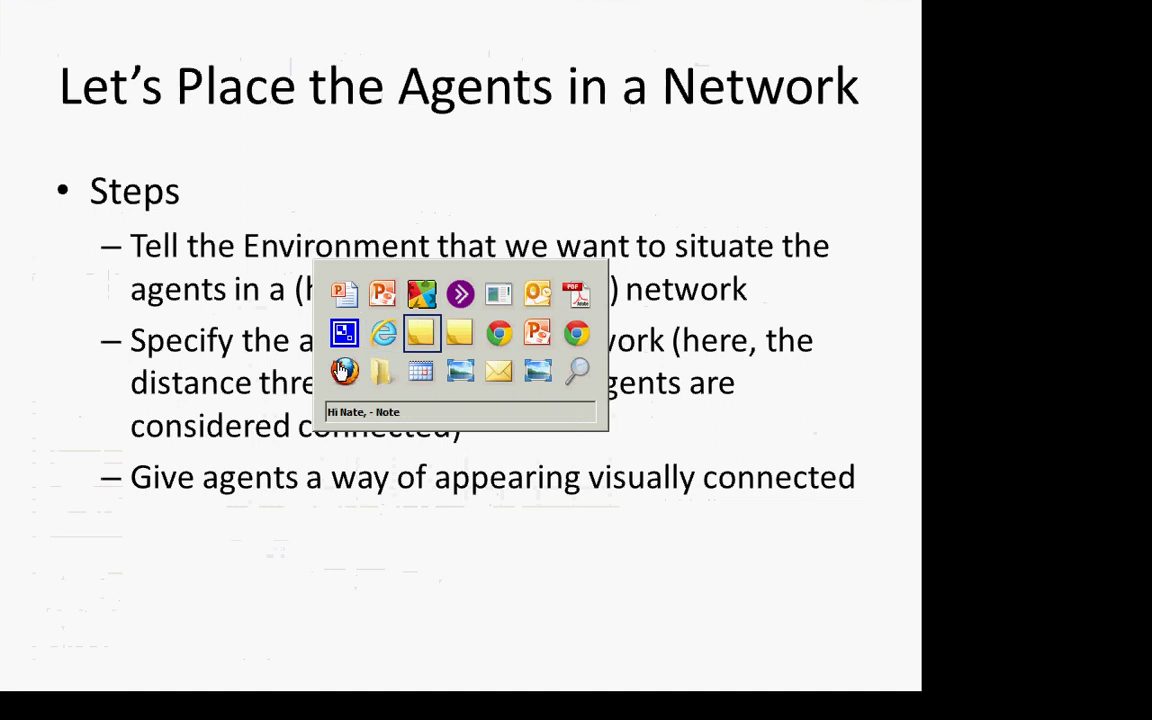
pyautogui.press('Up')
pyautogui.press('Right')
pyautogui.press('Right')
pyautogui.press('Left')
pyautogui.press('Left')
pyautogui.press('Right')
pyautogui.press('Right')
pyautogui.press('Right')
pyautogui.press('Down')
pyautogui.press('Down')
pyautogui.press('Left')
pyautogui.press('Left')
pyautogui.press('Left')
pyautogui.press('Left')
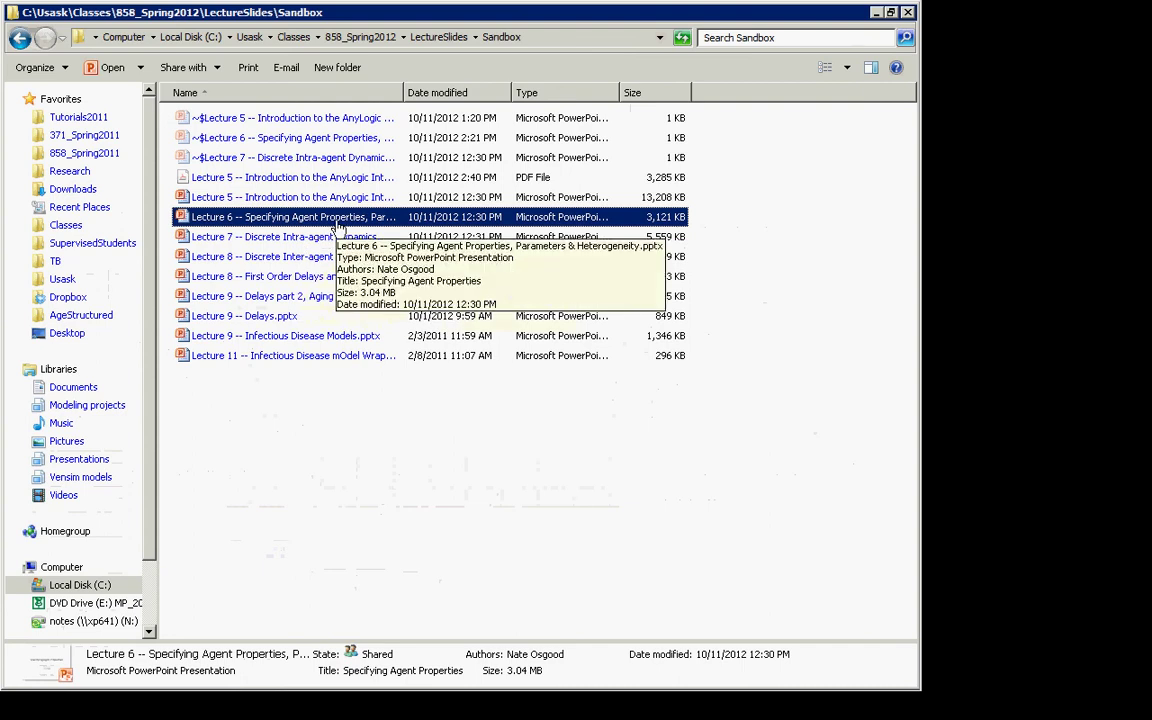
pyautogui.hotkey('alt', 'Tab')
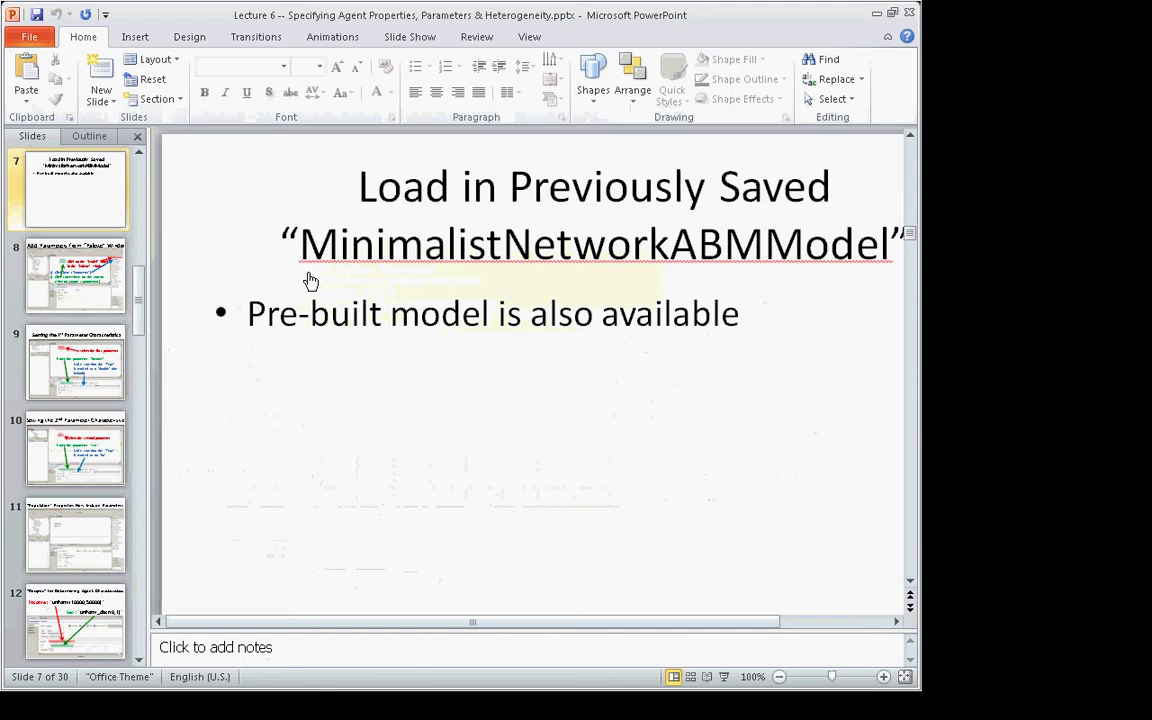
# - Go to the title slide "Specifying Agent Properties" and start the slideshow from there
pyautogui.click(137, 305)
pyautogui.moveTo(137, 305); pyautogui.dragTo(135, 198)
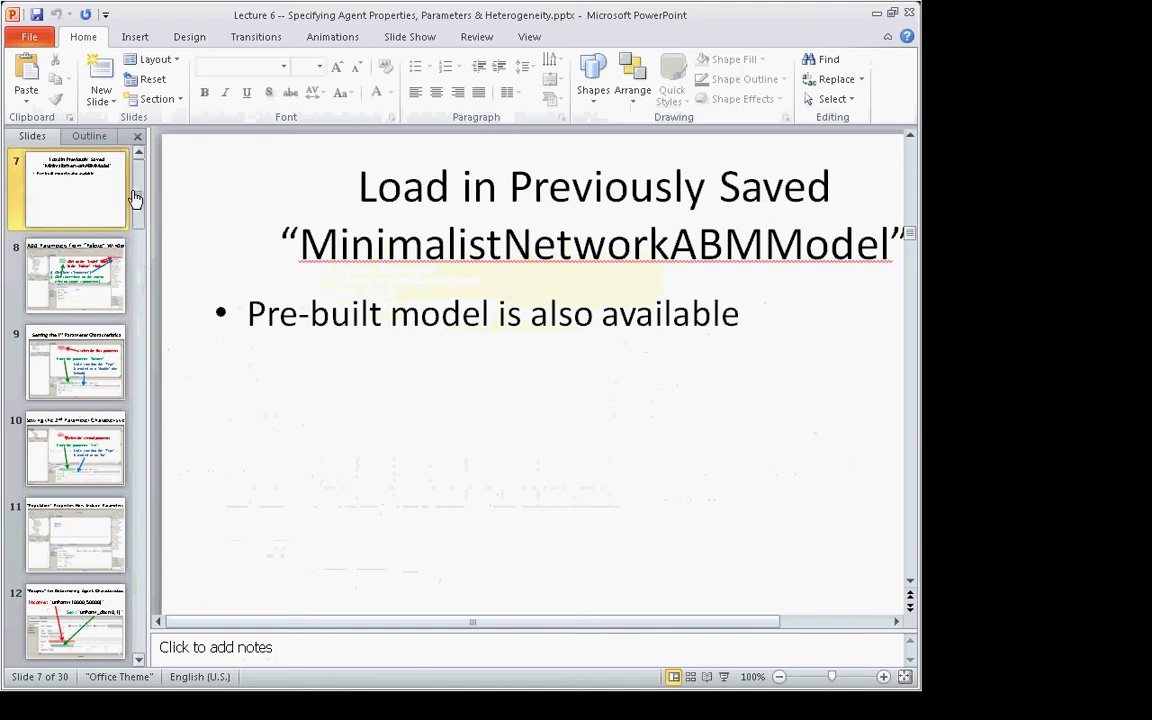
pyautogui.click(72, 214)
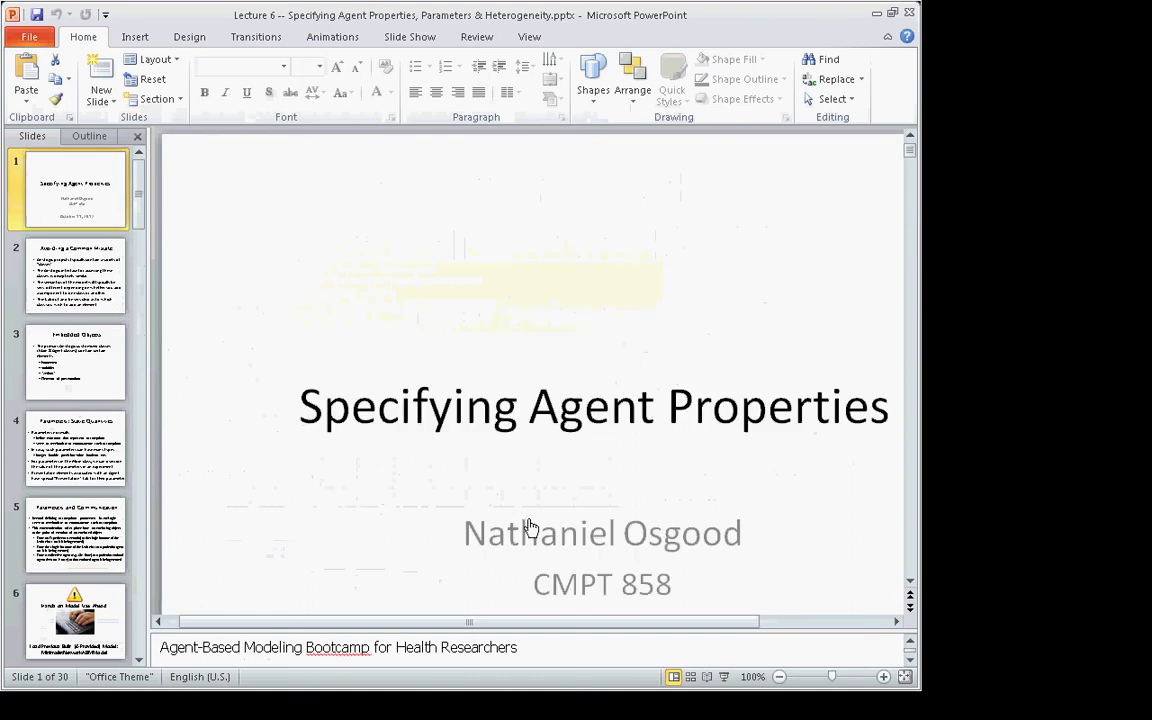
pyautogui.click(725, 679)
pyautogui.click(721, 679)
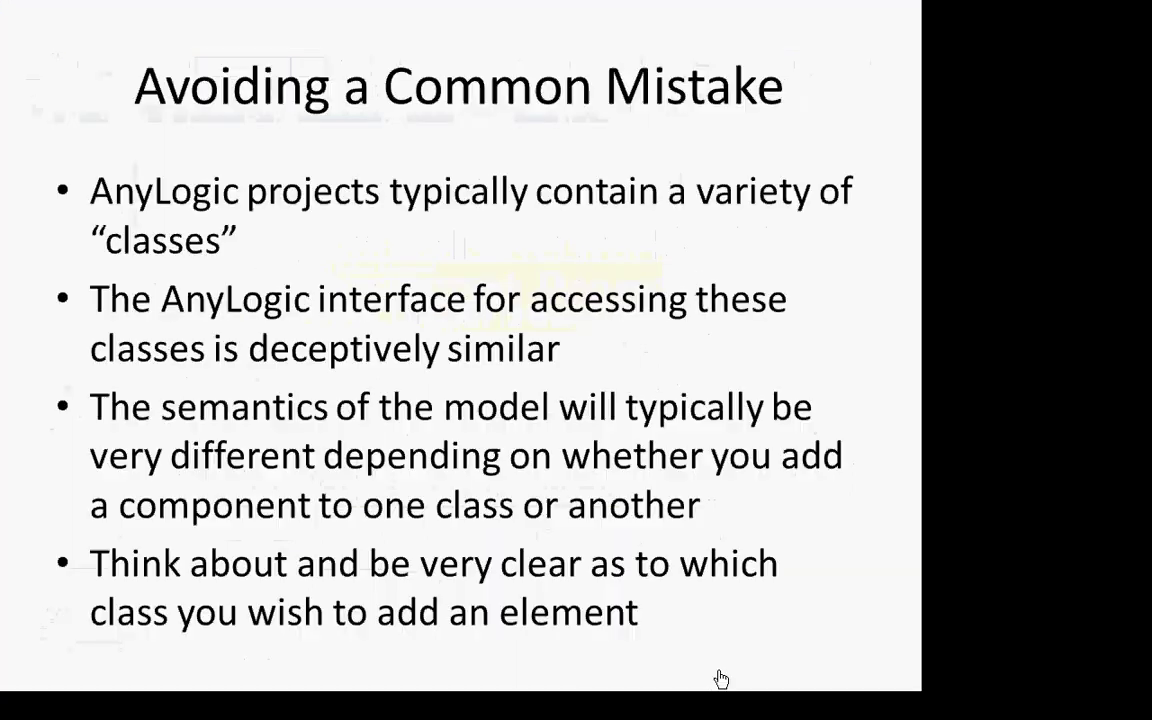
# - Advance the Lecture 6 slideshow from "Avoiding a Common Mistake" to the slide "Add Parameters from 'Palette' Window"
pyautogui.click(721, 679)
pyautogui.click(721, 679)
pyautogui.click(721, 679)
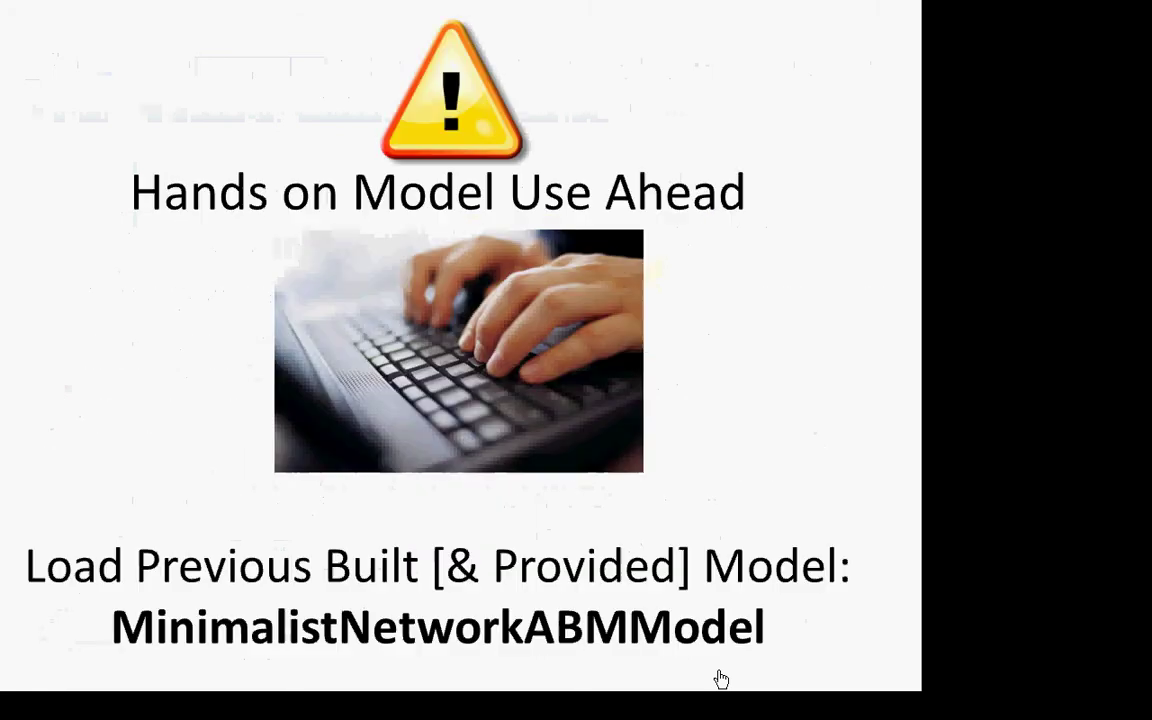
pyautogui.click(721, 679)
pyautogui.click(721, 679)
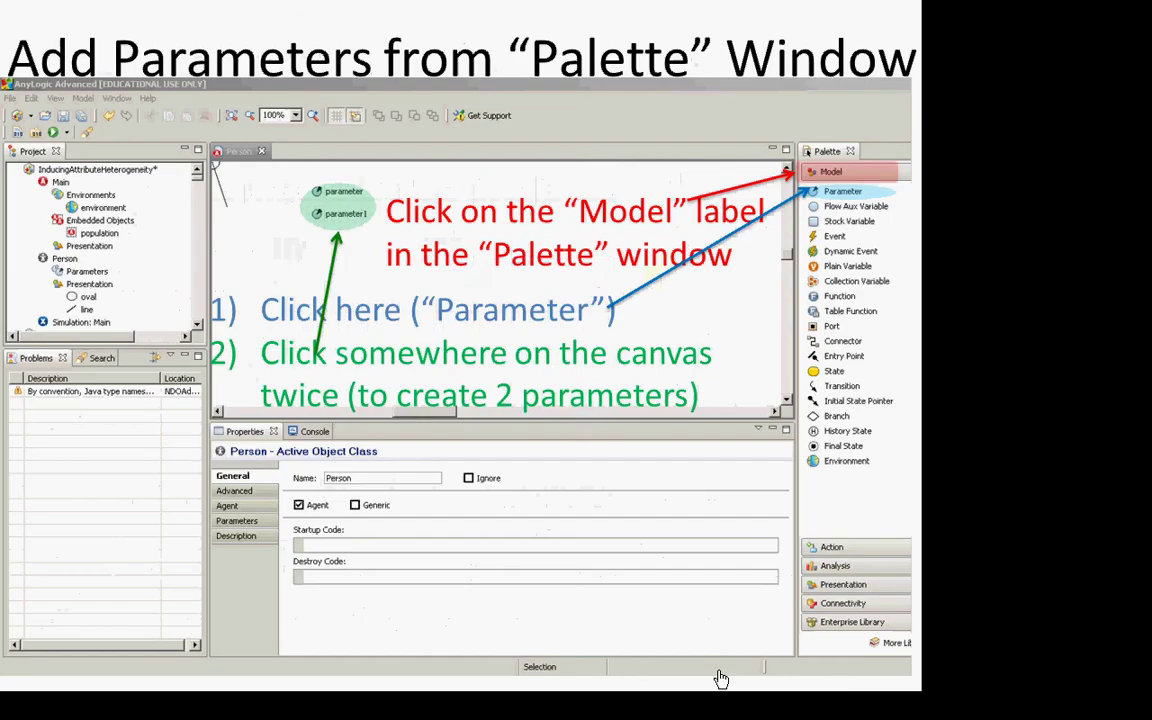
# - Switch to AnyLogic and open the Person class for editing, with the general model elements available
pyautogui.hotkey('alt', 'Tab')
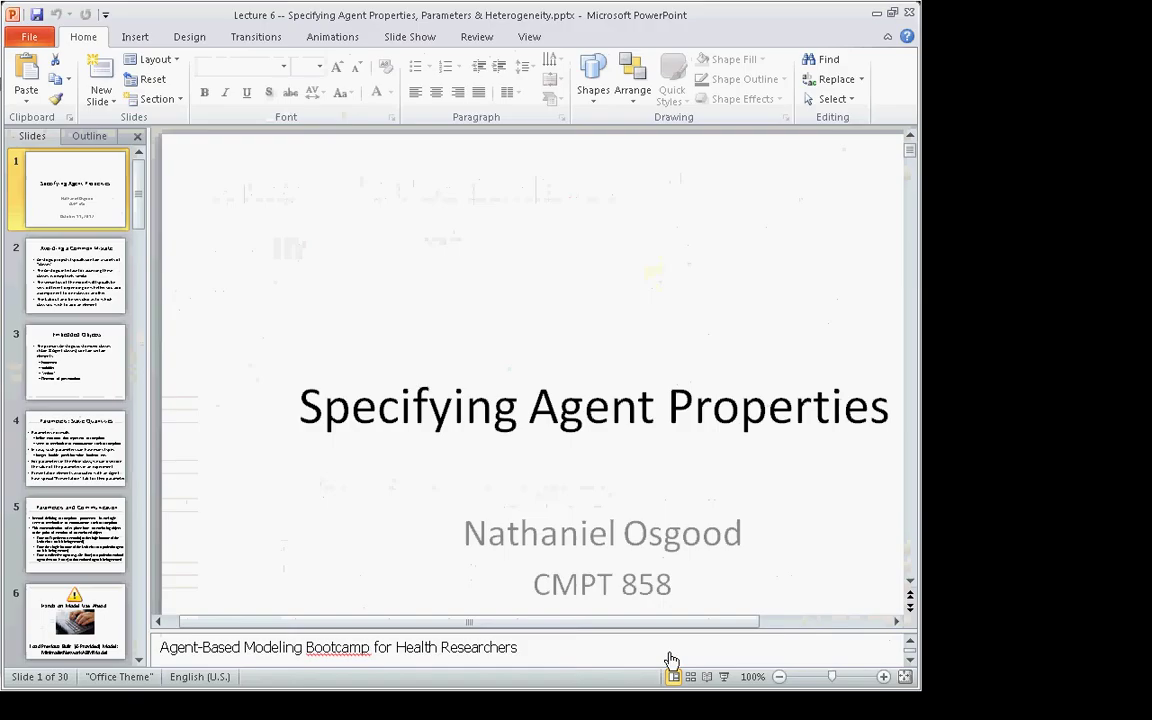
pyautogui.hotkey('alt', 'Tab')
pyautogui.hotkey('alt', 'Tab')
pyautogui.hotkey('alt', 'Tab')
pyautogui.hotkey('alt', 'Tab')
pyautogui.hotkey('alt', 'Tab')
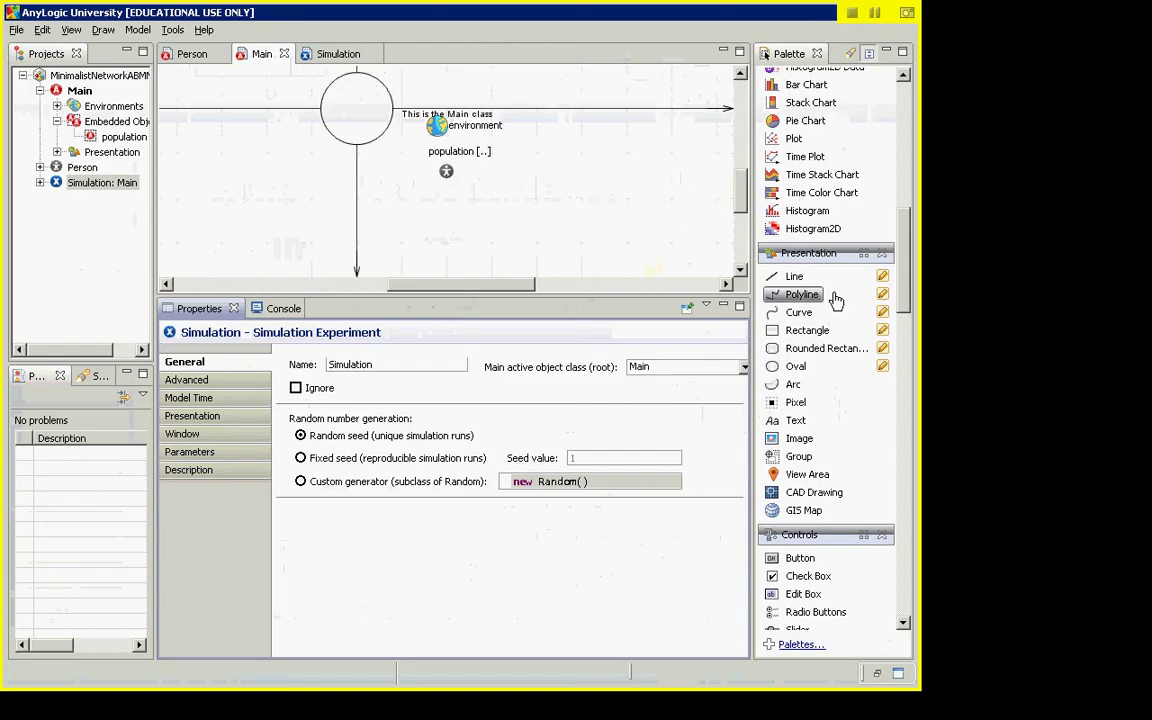
pyautogui.moveTo(907, 264); pyautogui.dragTo(866, 90)
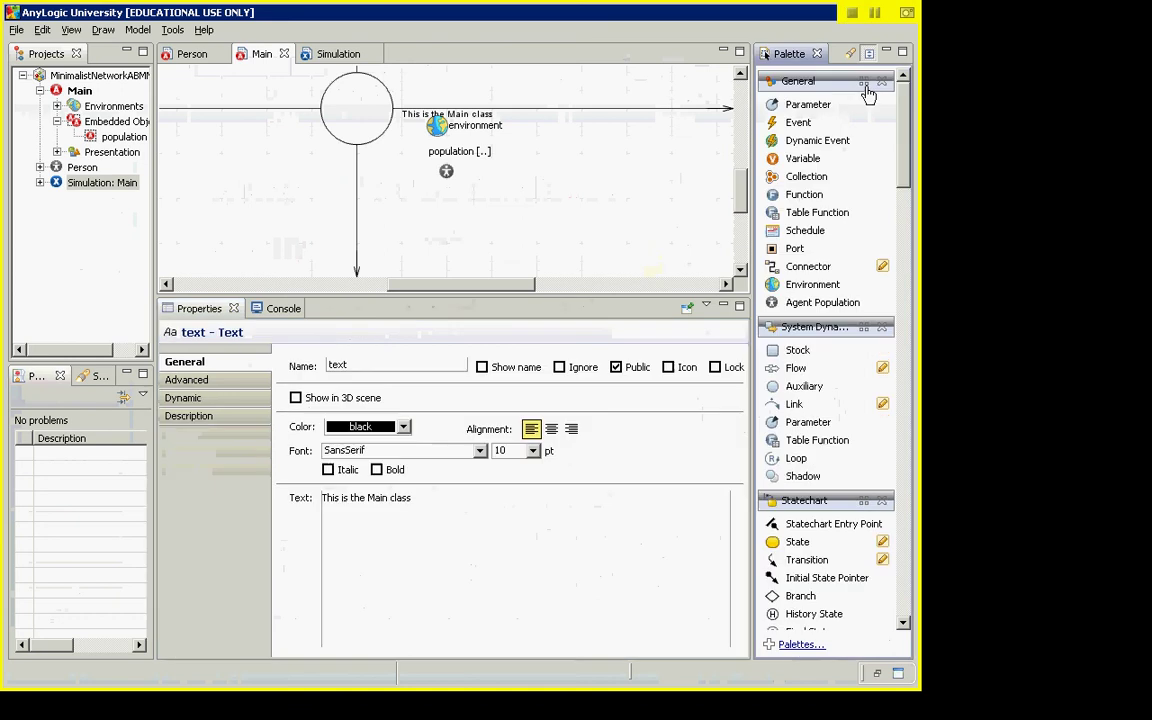
pyautogui.moveTo(778, 105); pyautogui.dragTo(144, 218)
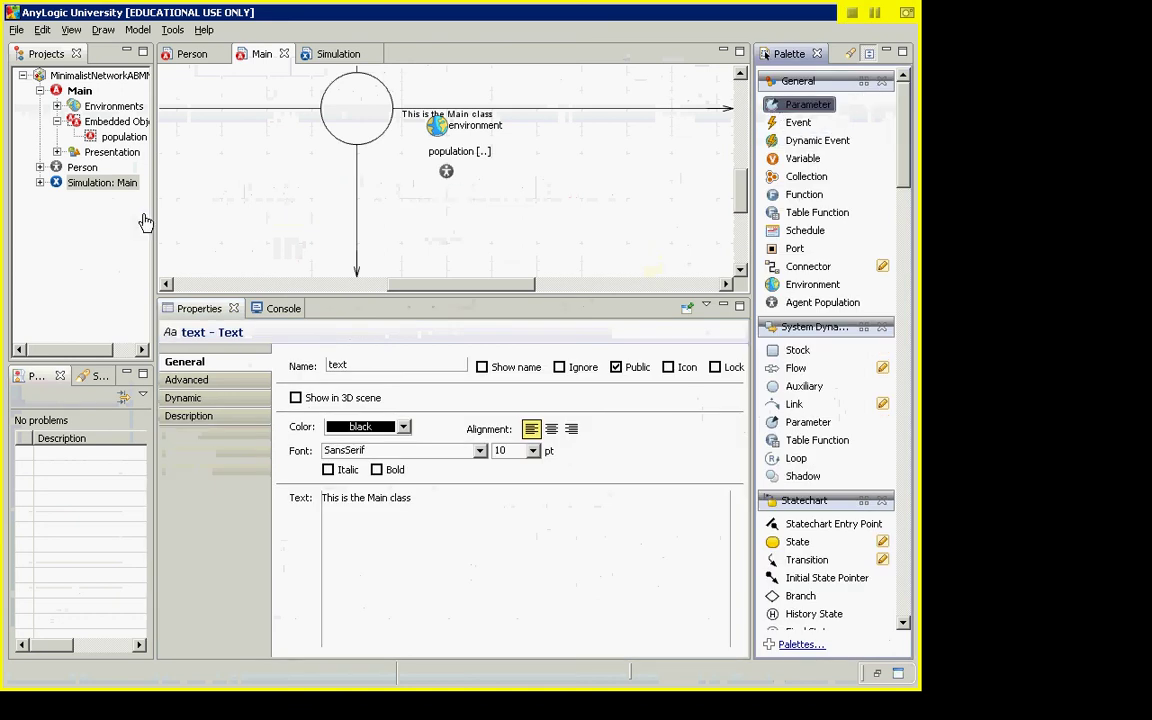
pyautogui.click(84, 170)
pyautogui.doubleClick(84, 168)
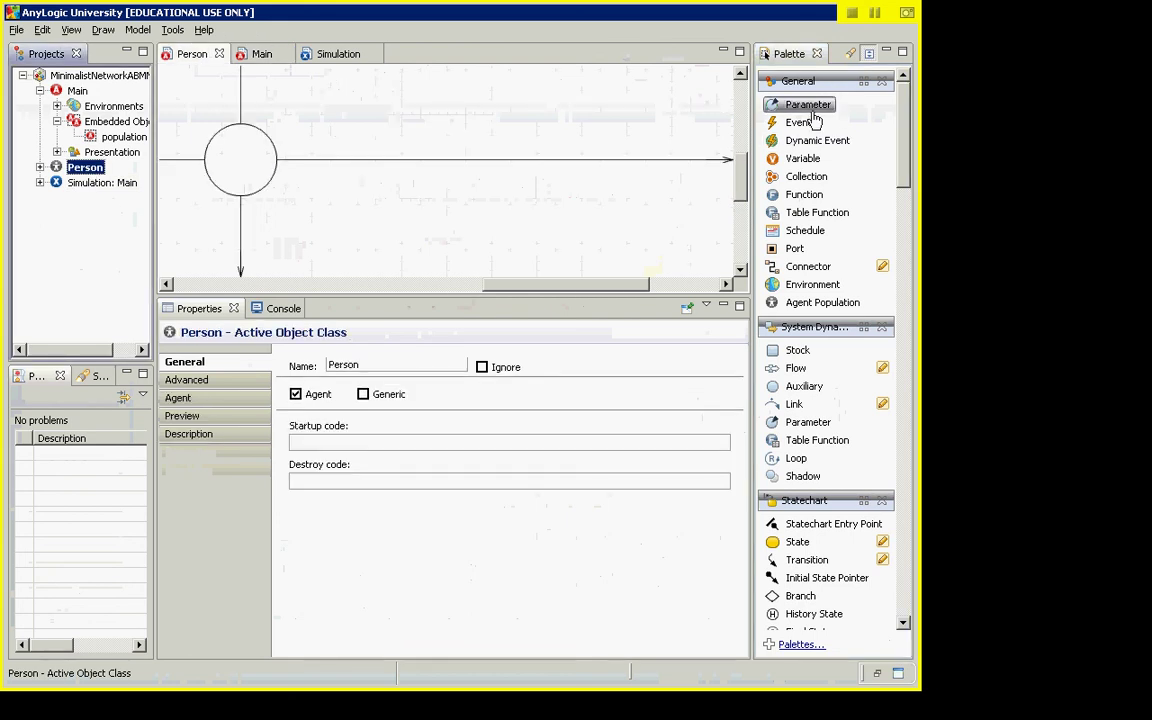
# - Recheck the slide on adding parameters, and place a parameter on the Person canvas just below the horizontal axis
pyautogui.hotkey('alt', 'Tab')
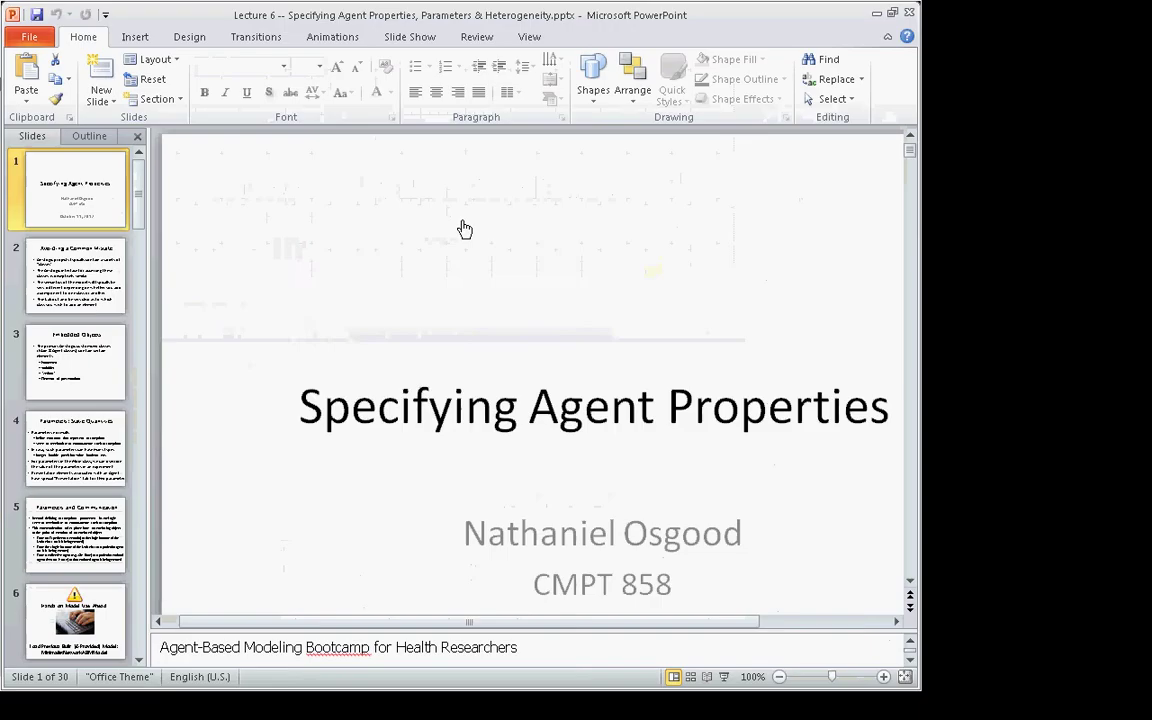
pyautogui.hotkey('alt', 'Tab')
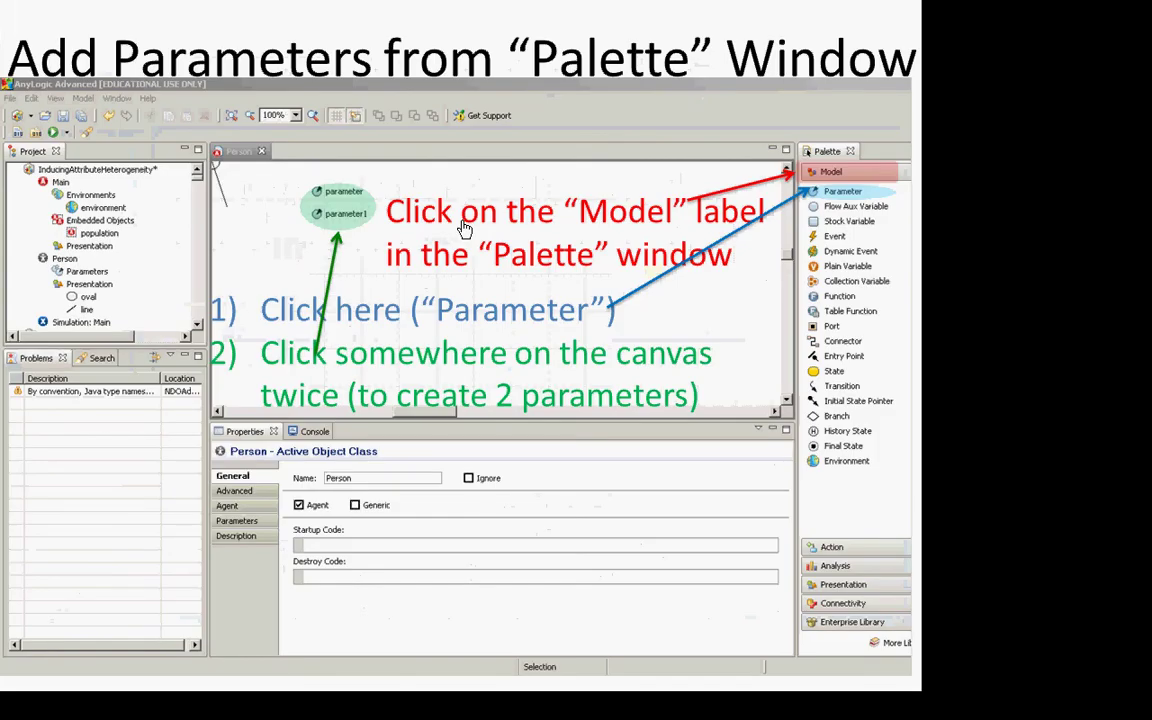
pyautogui.press('Escape')
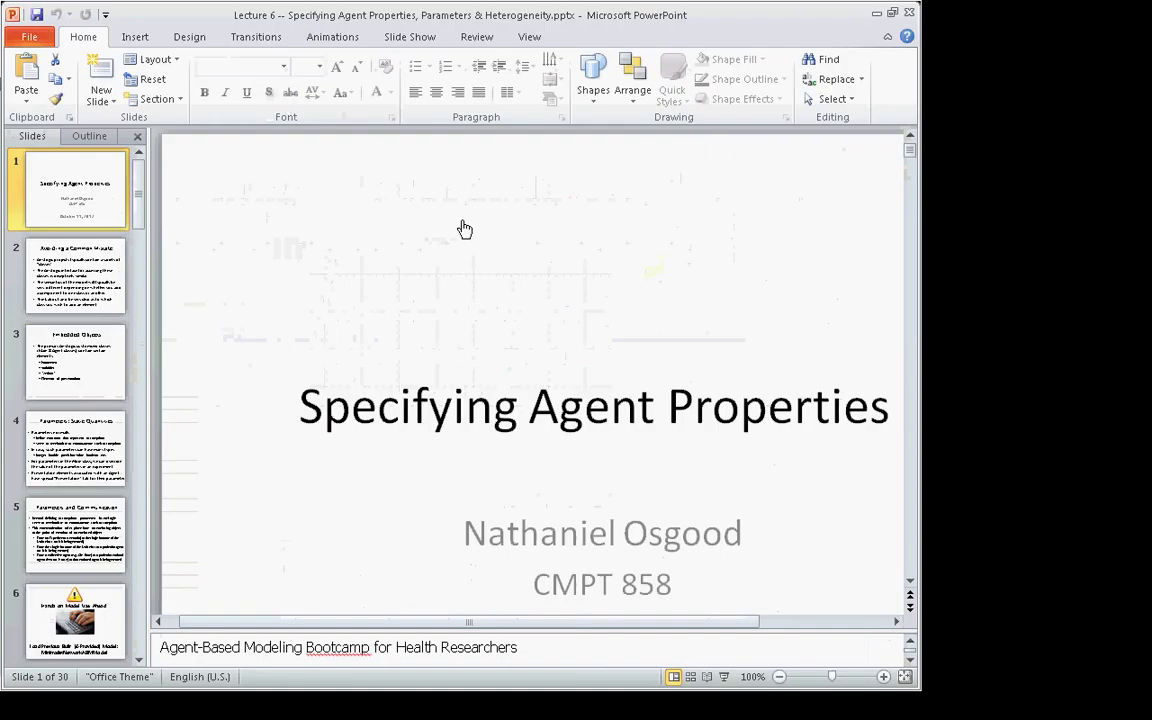
pyautogui.hotkey('alt', 'Tab')
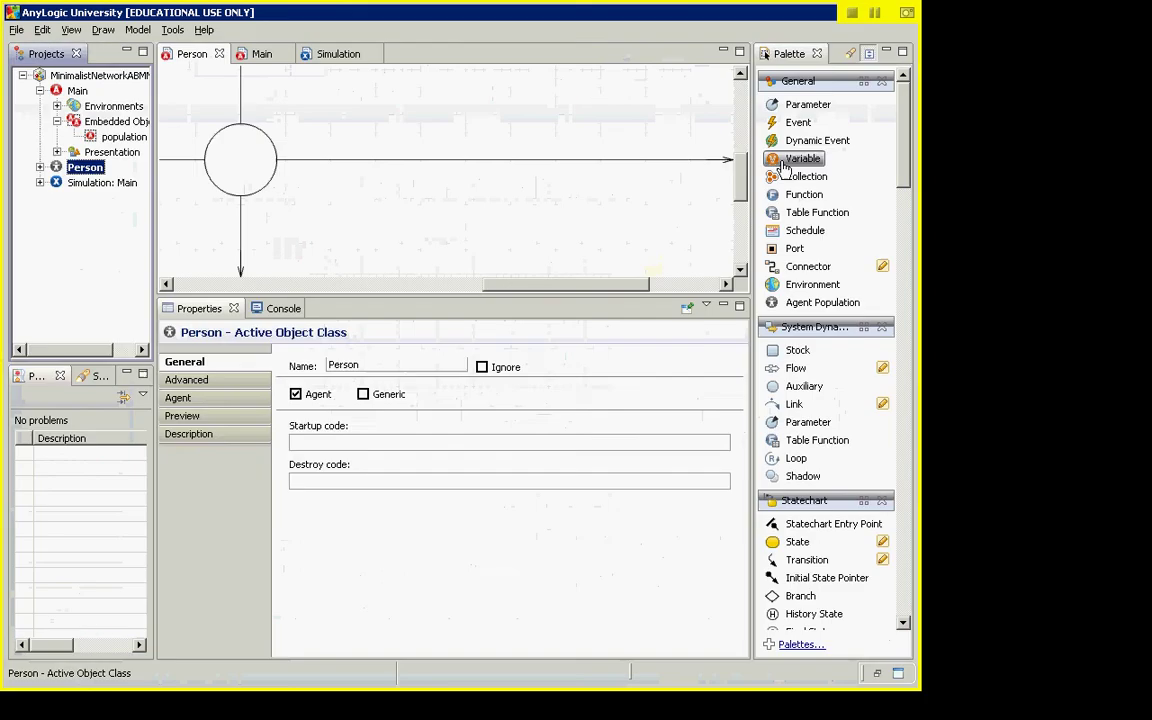
pyautogui.moveTo(778, 103); pyautogui.dragTo(340, 198)
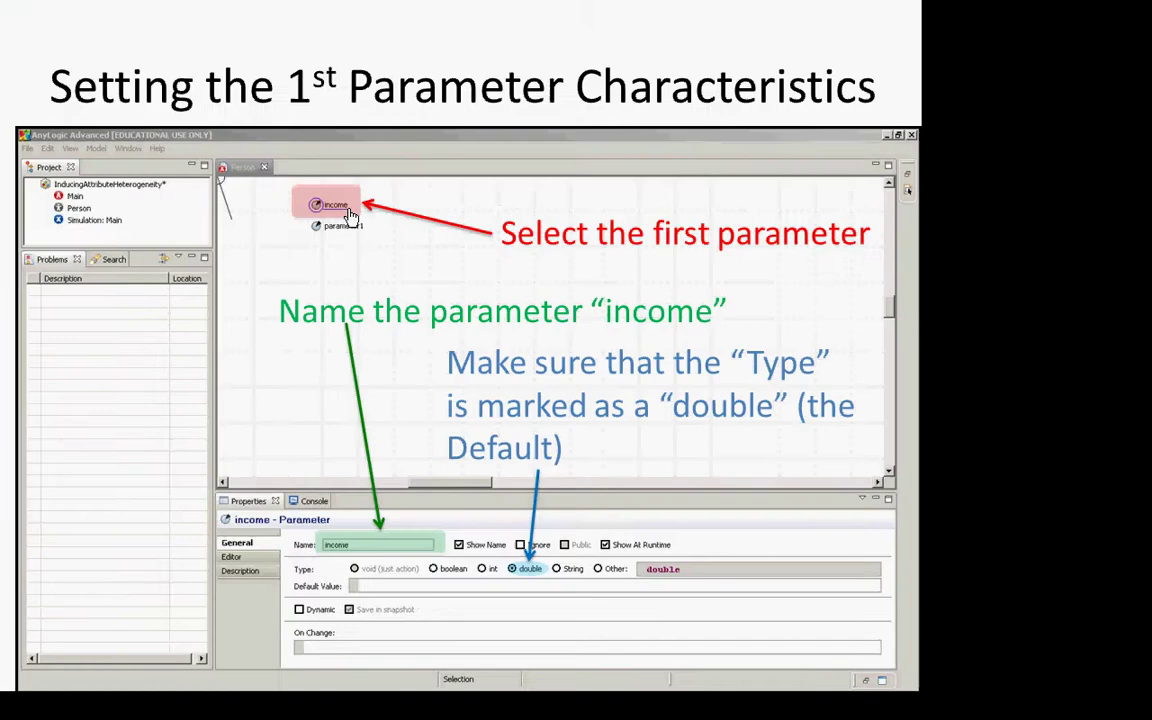
# - Consult the slide "Setting the 2nd Parameter Characteristics" and return to the Person class in AnyLogic
pyautogui.press('Right')
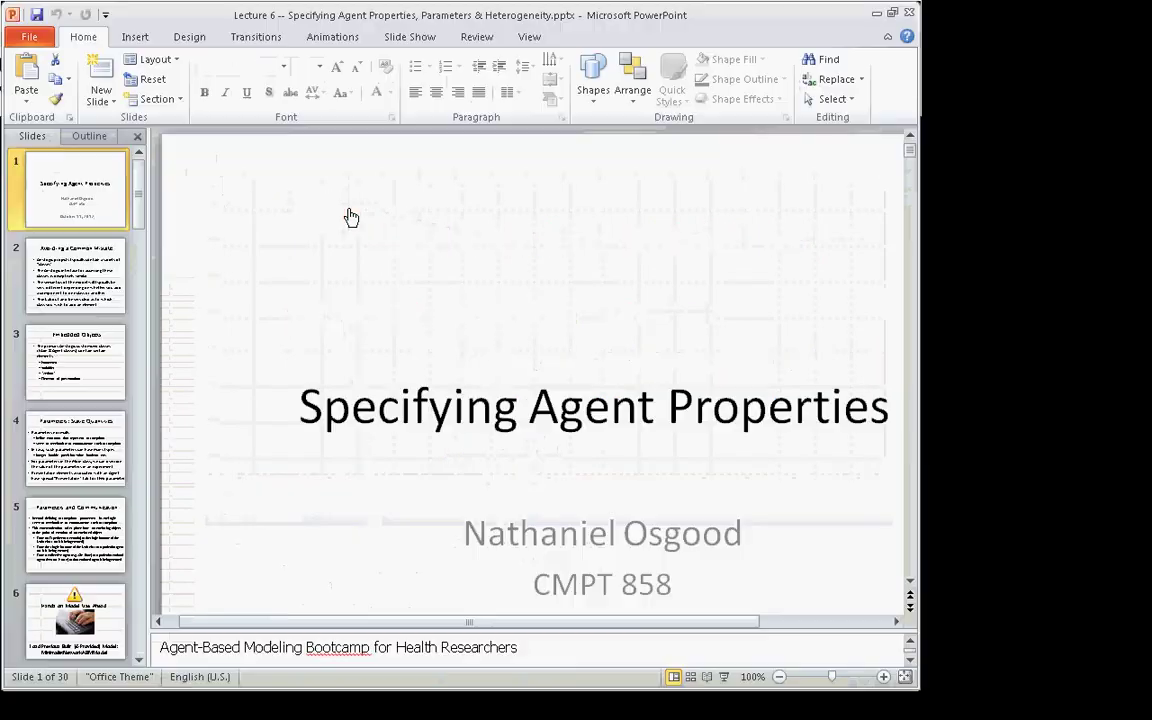
pyautogui.hotkey('alt', 'Tab')
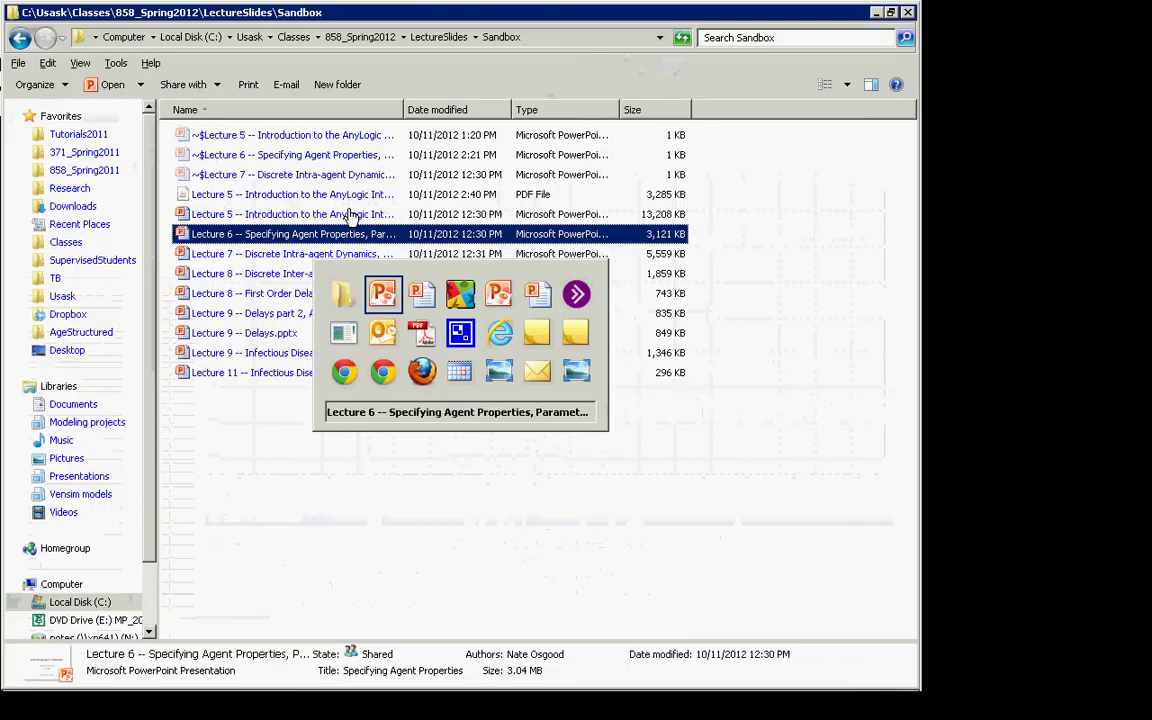
pyautogui.hotkey('alt', 'Tab')
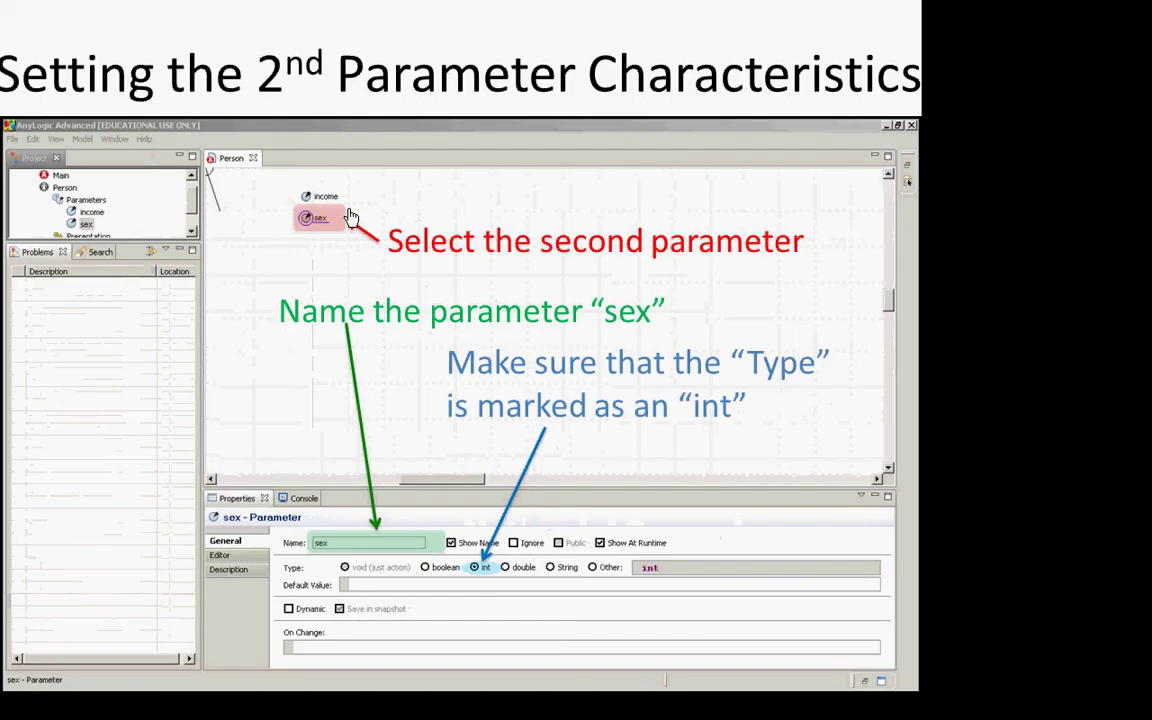
pyautogui.hotkey('alt', 'Tab')
pyautogui.hotkey('alt', 'Tab')
pyautogui.hotkey('alt', 'Tab')
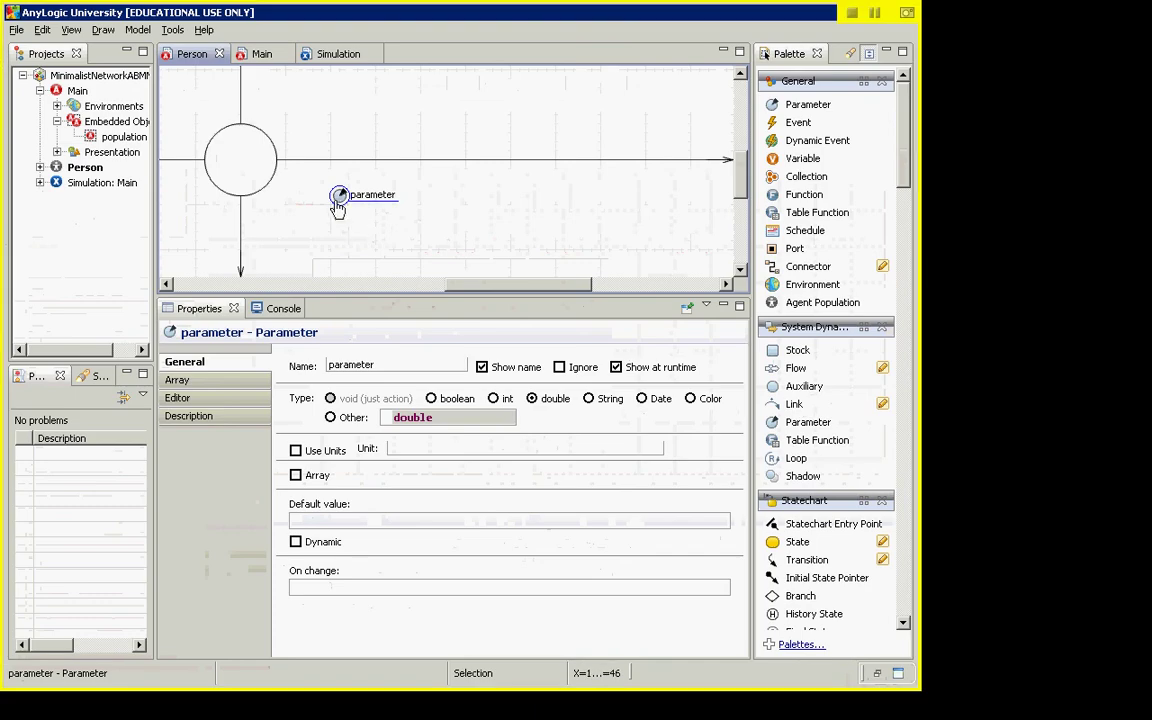
# - Set the new Person parameter's type to int and name it sex
pyautogui.click(493, 399)
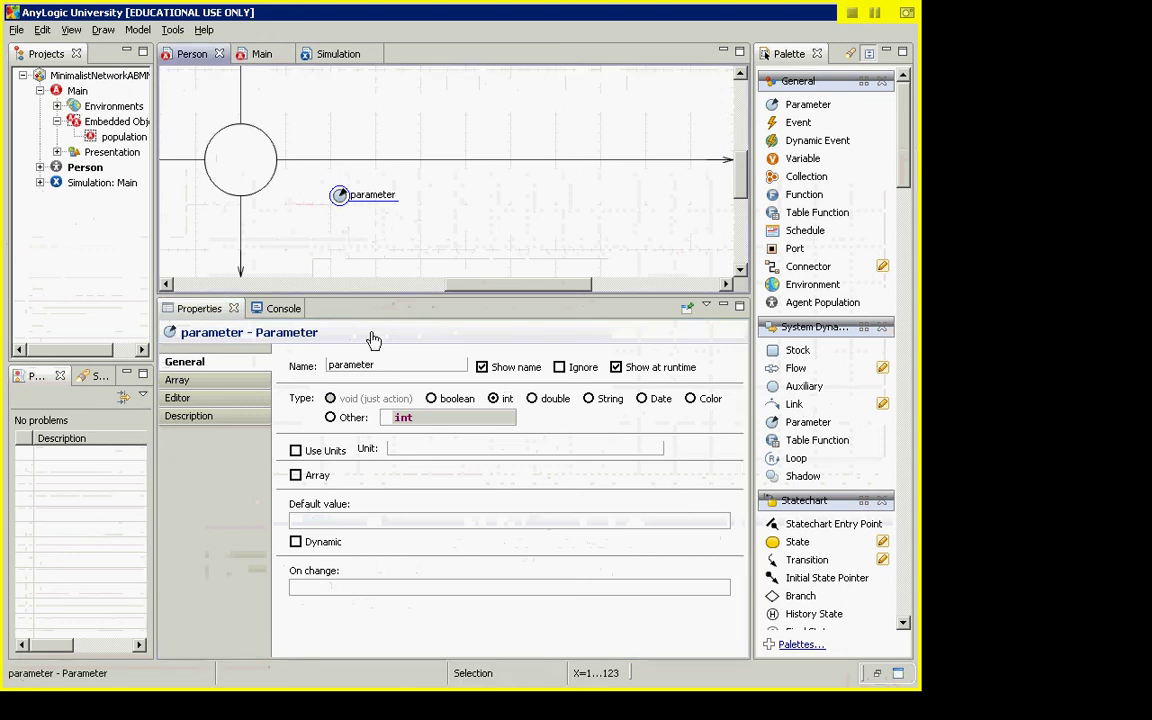
pyautogui.doubleClick(350, 365)
pyautogui.write('se')
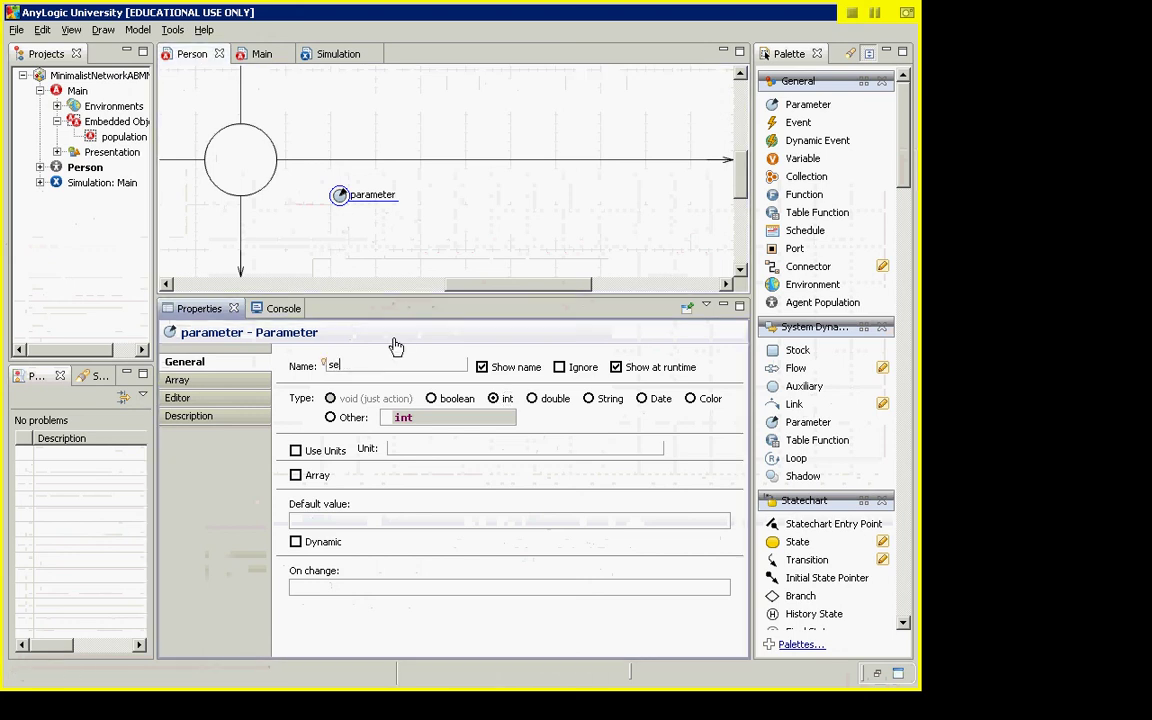
pyautogui.write('x')
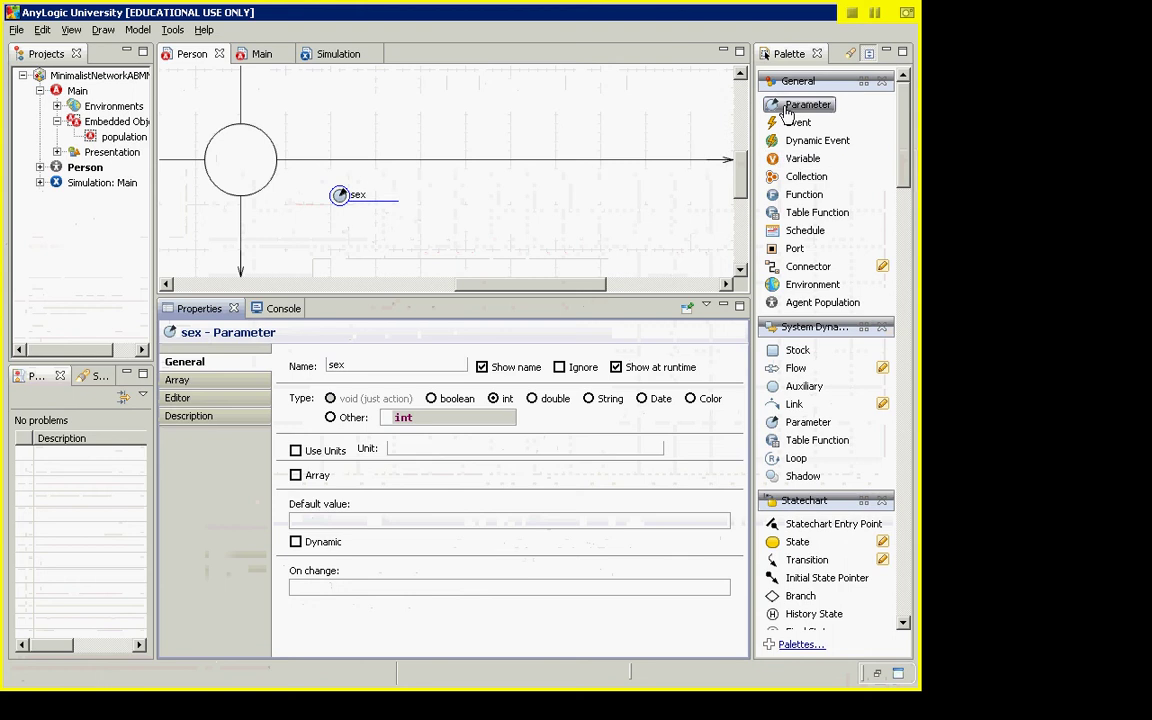
# - Add a second parameter named income below sex in Person, and reselect sex to confirm its type as int
pyautogui.moveTo(789, 113); pyautogui.dragTo(339, 237)
pyautogui.write('inco')
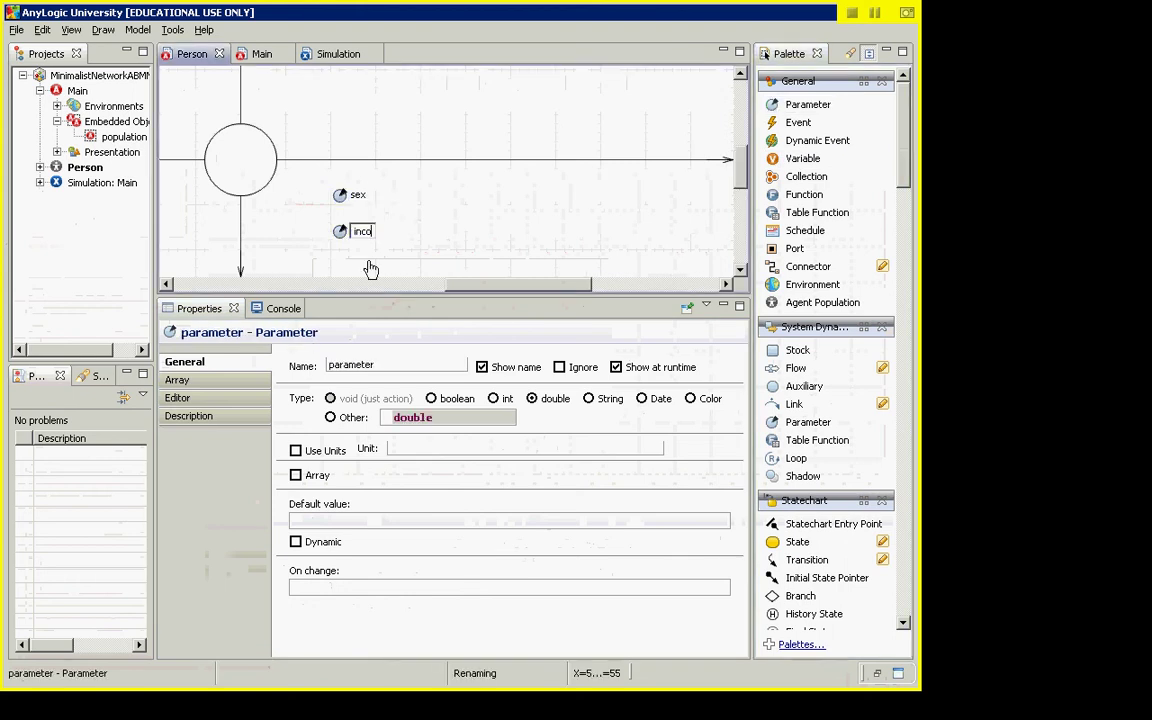
pyautogui.write('me')
pyautogui.press('Return')
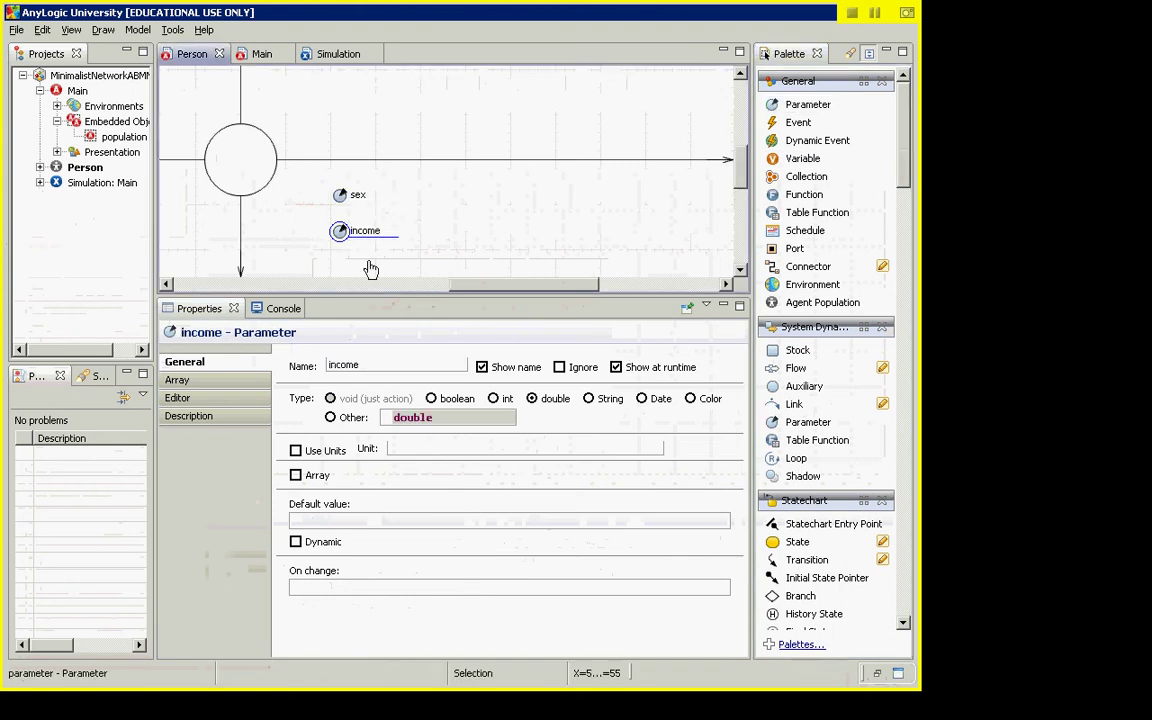
pyautogui.click(349, 210)
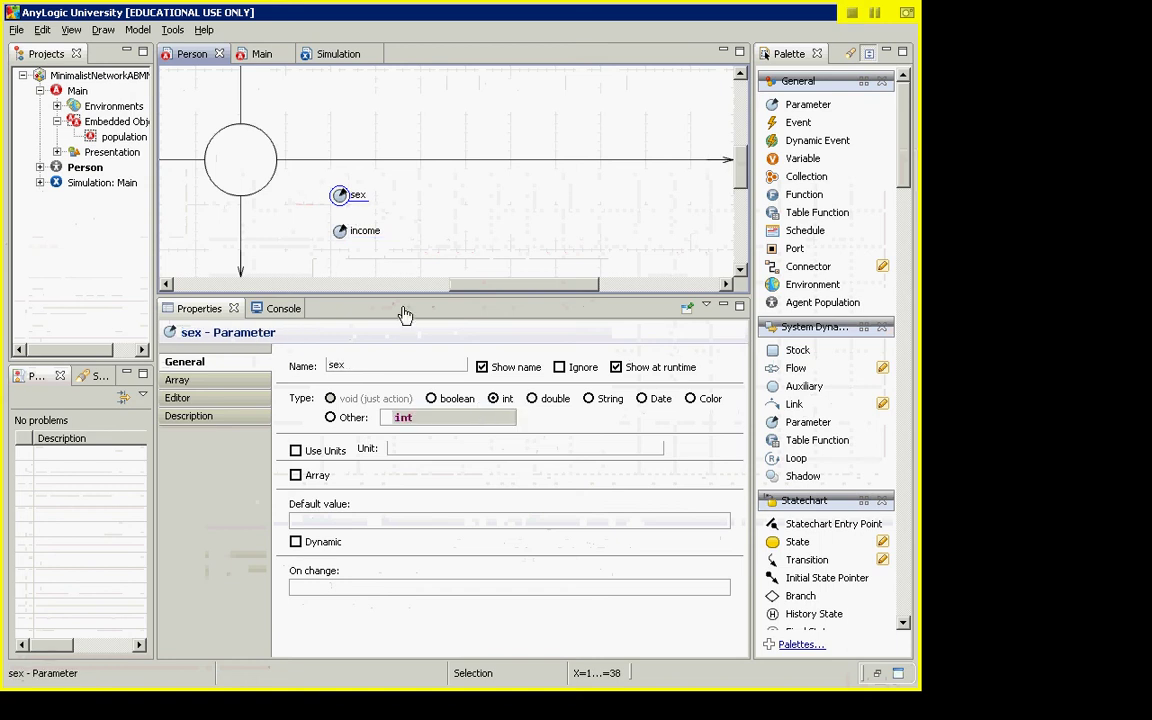
pyautogui.click(497, 404)
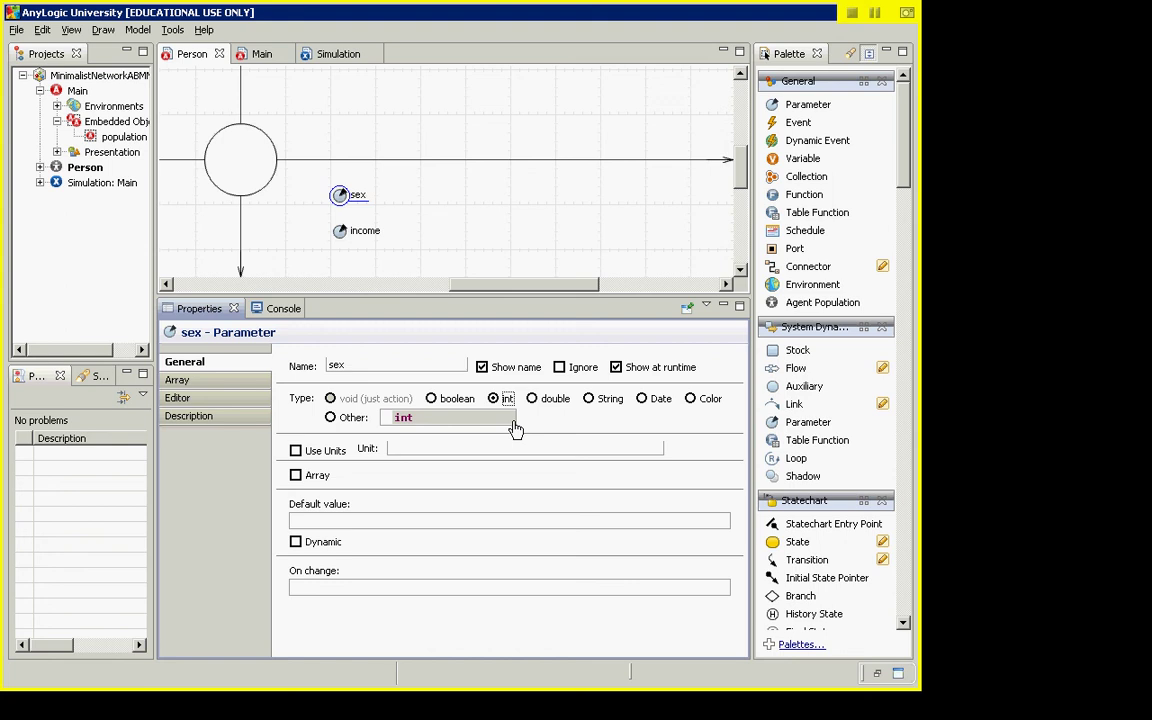
# - Compare the types of the income and sex parameters by reselecting each one in the Person class
pyautogui.click(341, 234)
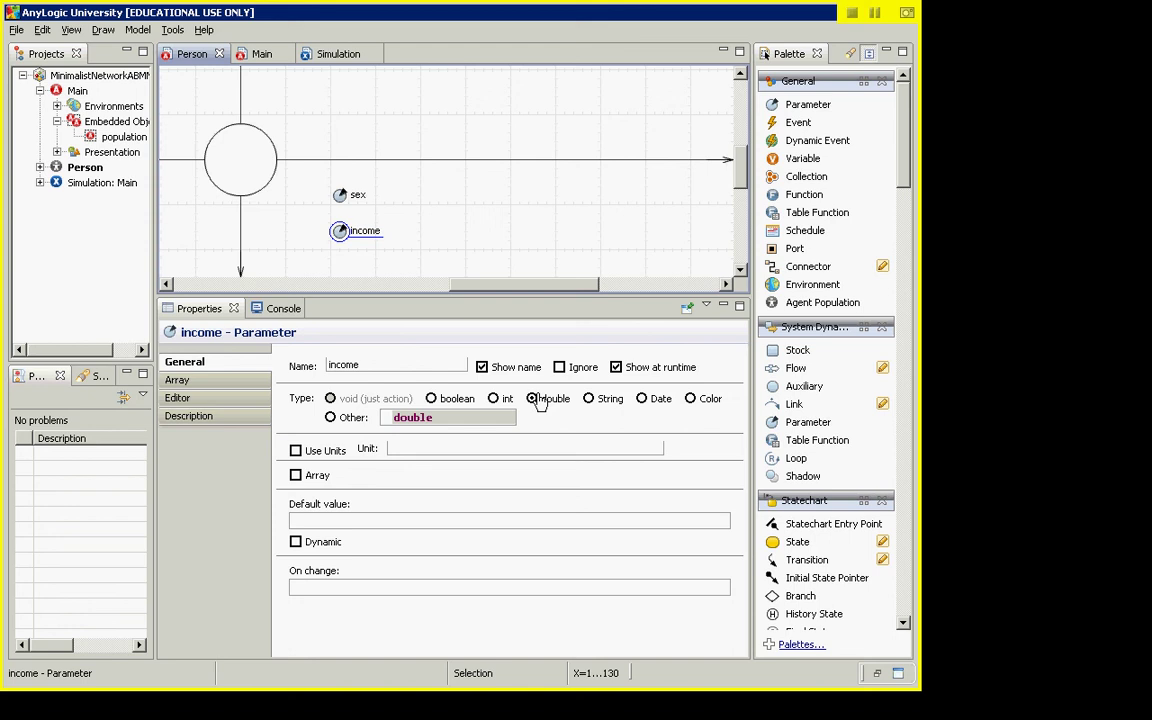
pyautogui.click(347, 195)
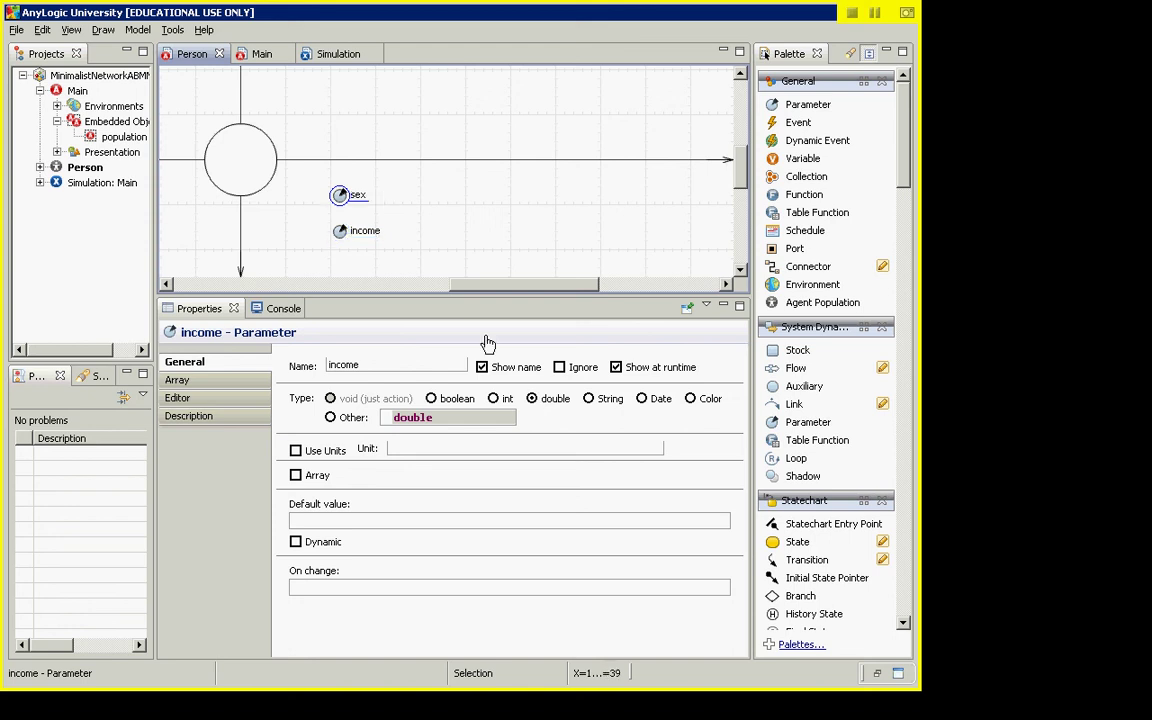
pyautogui.click(340, 232)
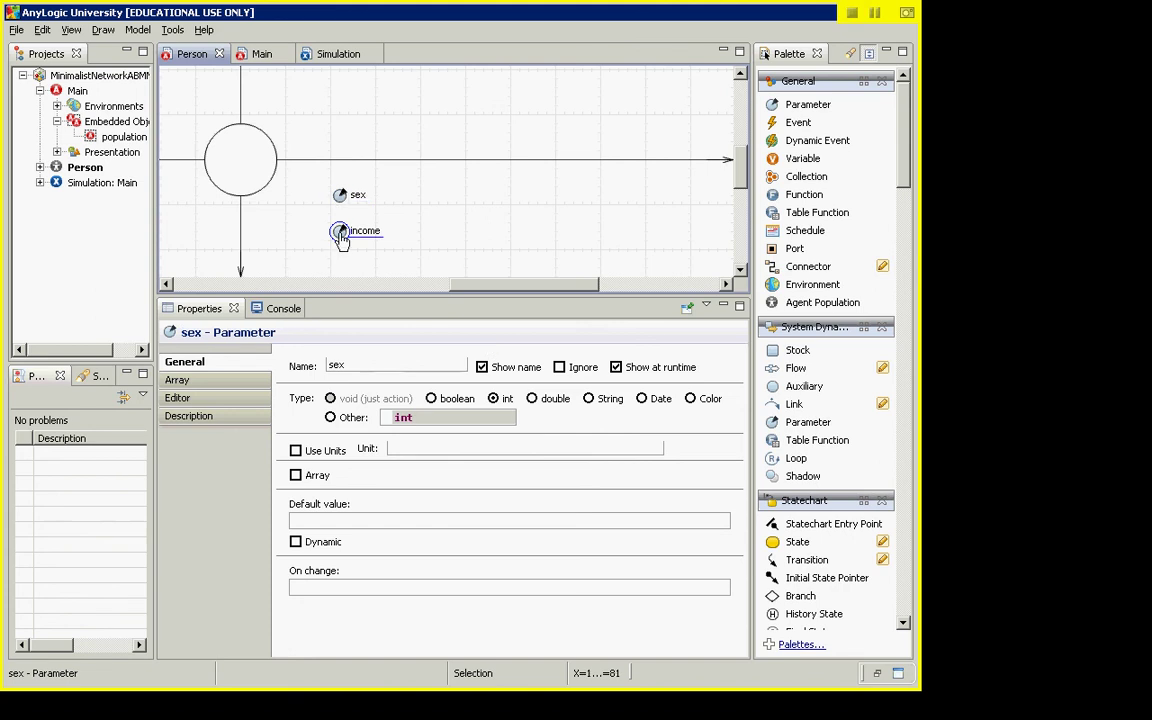
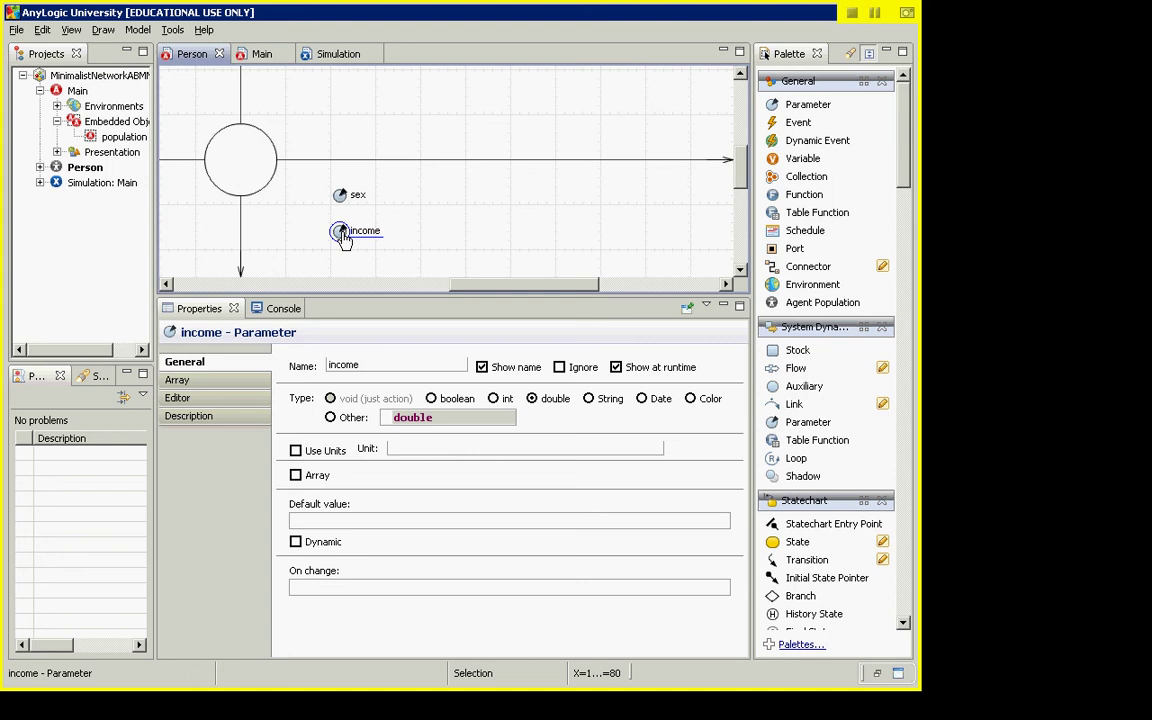
pyautogui.hotkey('alt', 'Tab')
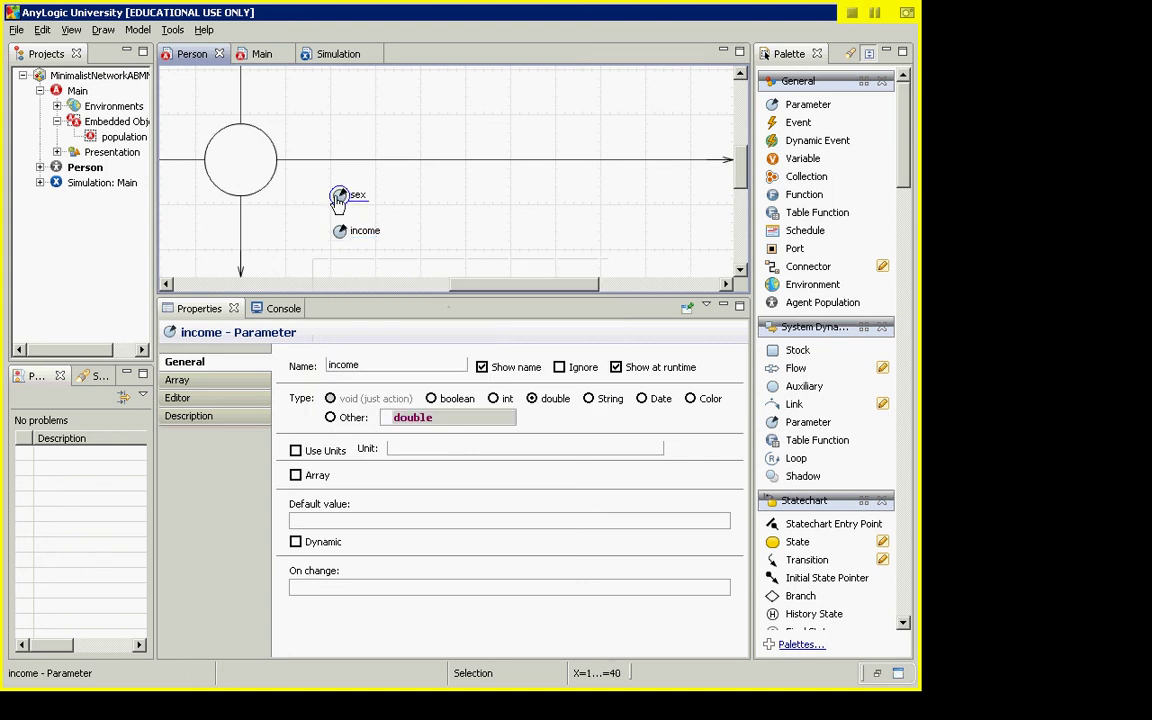
pyautogui.click(341, 197)
pyautogui.hotkey('alt', 'Tab')
pyautogui.hotkey('alt', 'Tab')
pyautogui.hotkey('alt', 'Tab')
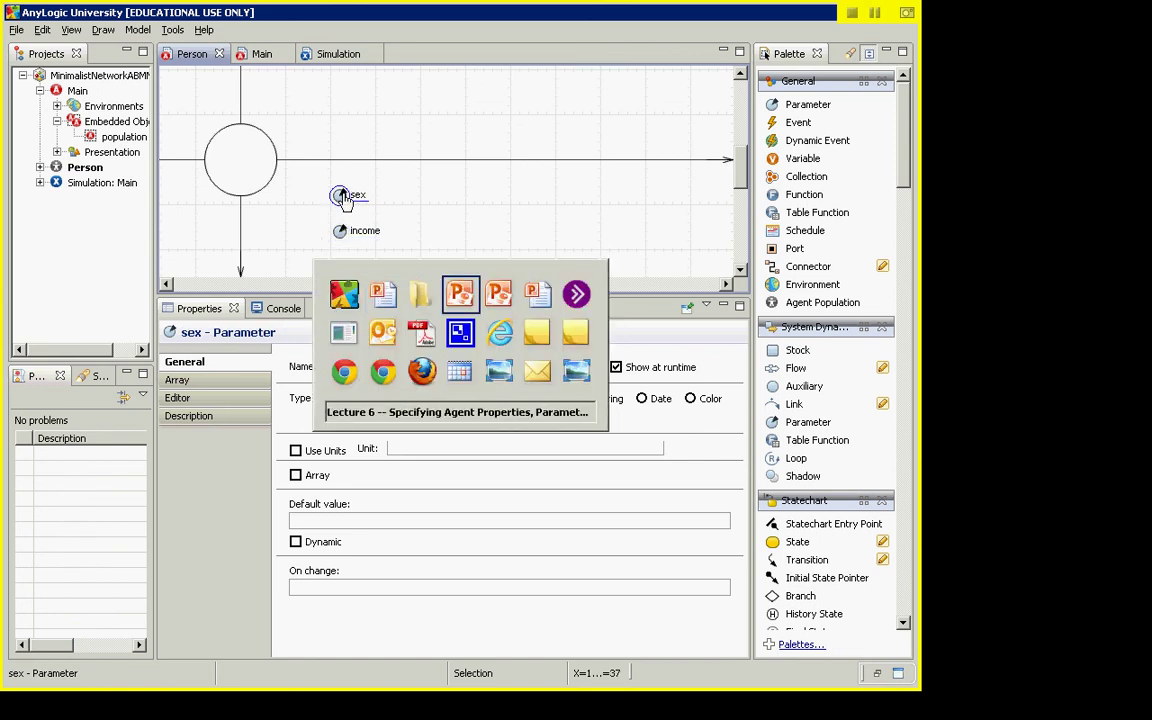
pyautogui.hotkey('alt', 'shift', 'Tab')
pyautogui.hotkey('alt', 'shift', 'Tab')
pyautogui.hotkey('alt', 'shift', 'Tab')
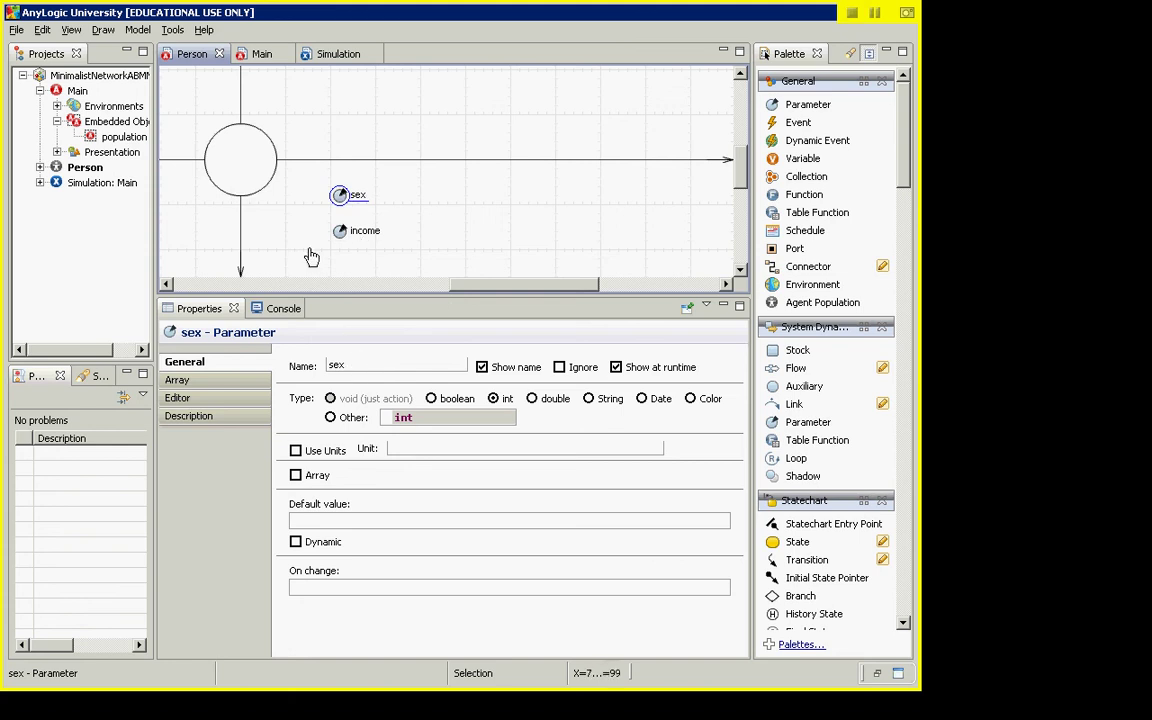
# - Open the Main class and display the parameter values of its population object
pyautogui.doubleClick(77, 91)
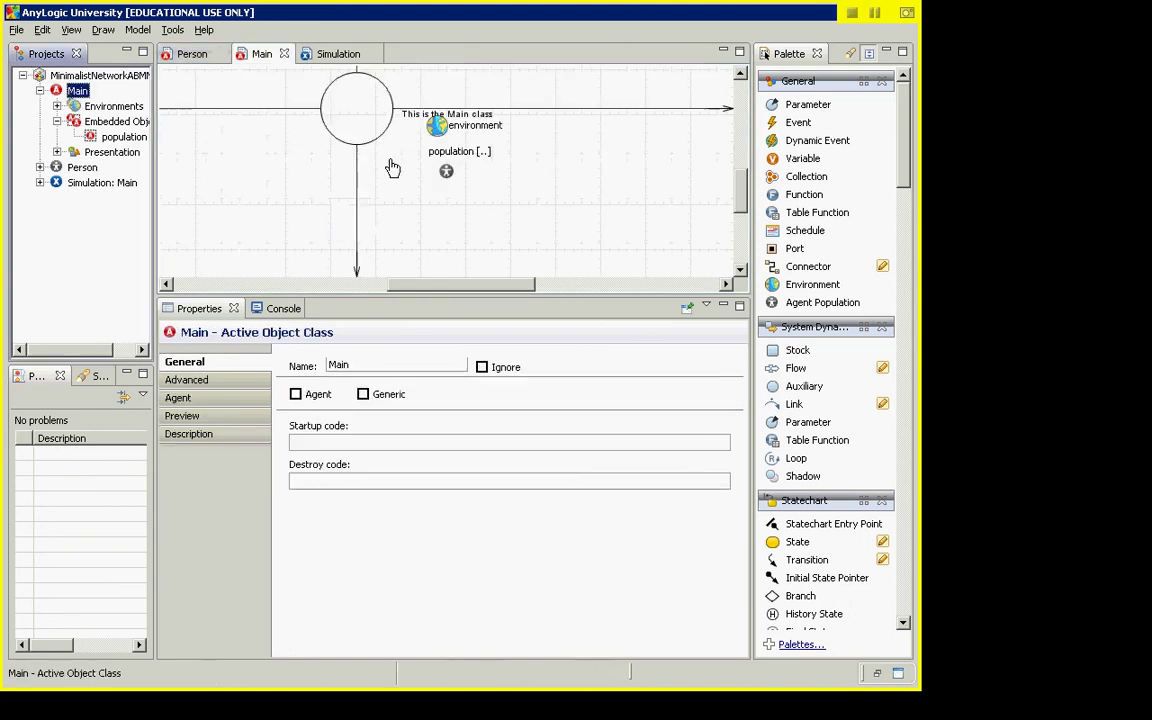
pyautogui.click(446, 175)
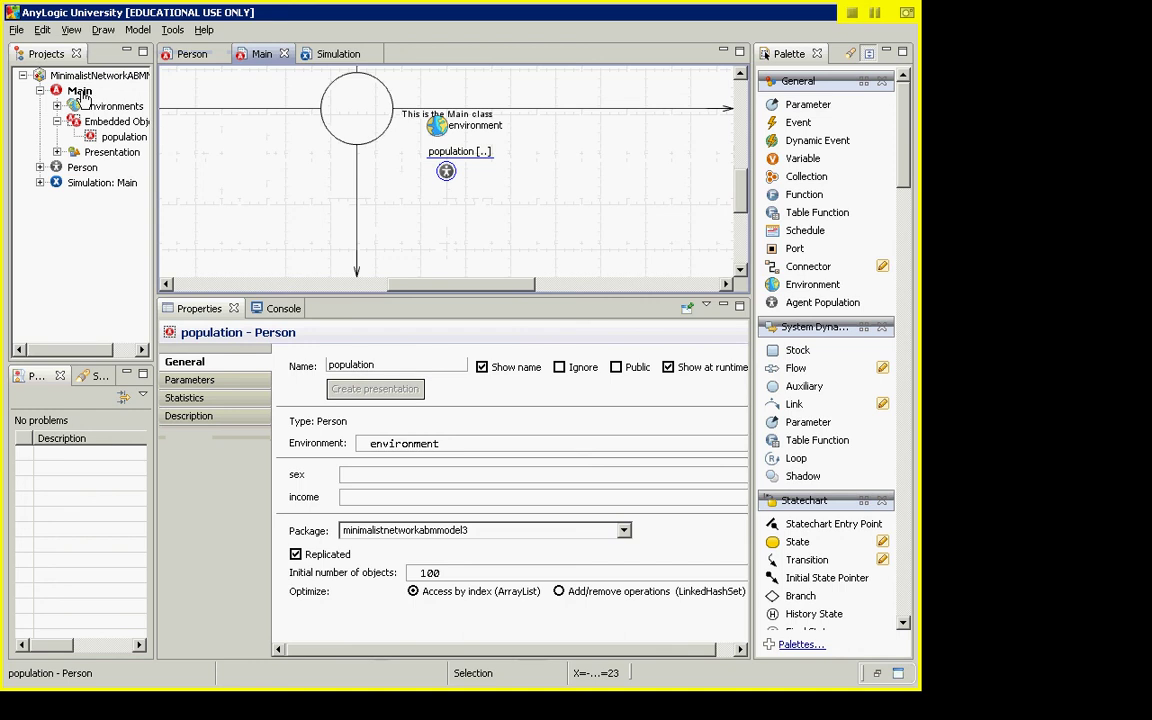
pyautogui.click(360, 475)
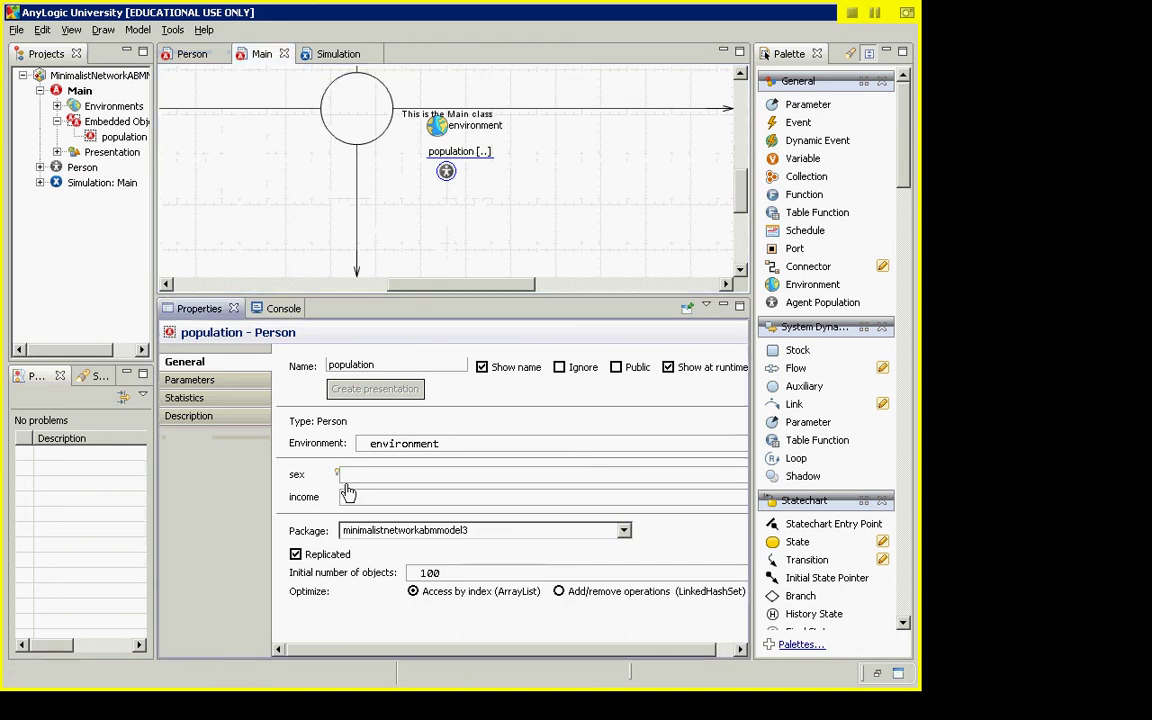
pyautogui.click(212, 381)
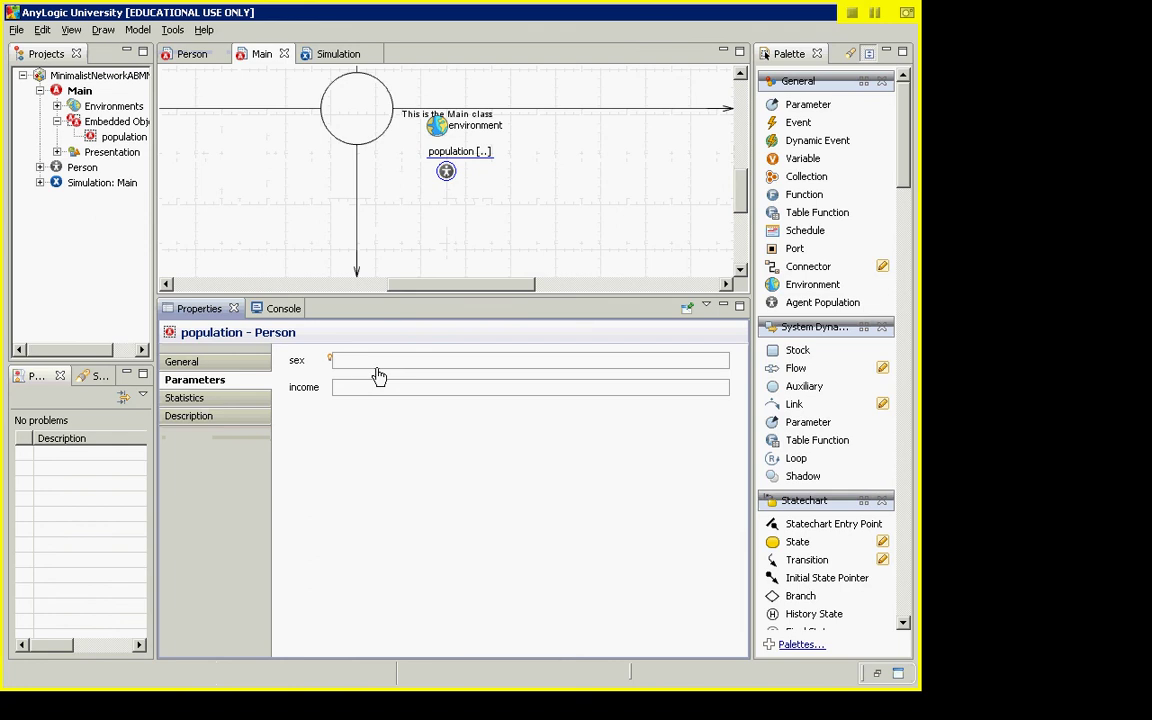
# - Set the population's sex parameter to uniform_discr(0,1) and highlight the expression
pyautogui.click(377, 366)
pyautogui.write('uniform_discr(')
pyautogui.press('Left')
pyautogui.press('Left')
pyautogui.press('Left')
pyautogui.press('Left')
pyautogui.press('Left')
pyautogui.press('End')
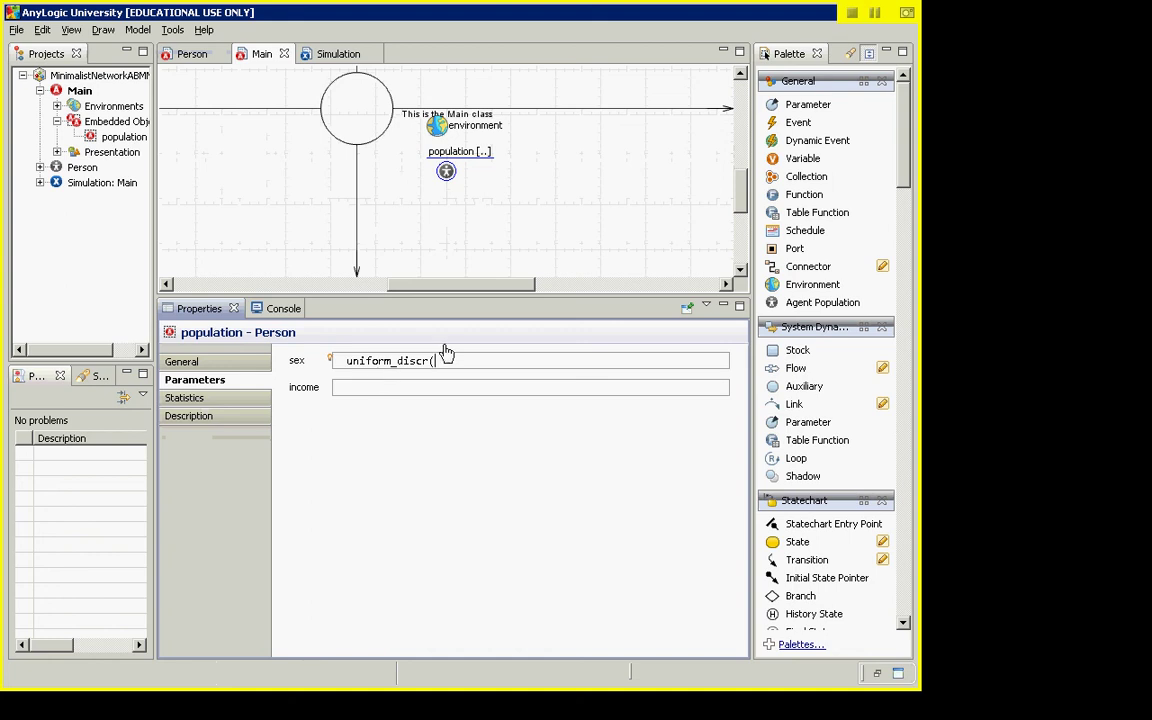
pyautogui.press('Left')
pyautogui.press('Left')
pyautogui.press('Left')
pyautogui.click(449, 366)
pyautogui.press('Left')
pyautogui.press('Left')
pyautogui.press('Left')
pyautogui.press('Left')
pyautogui.press('Left')
pyautogui.click(447, 363)
pyautogui.write('0,1')
pyautogui.moveTo(353, 366); pyautogui.dragTo(481, 386)
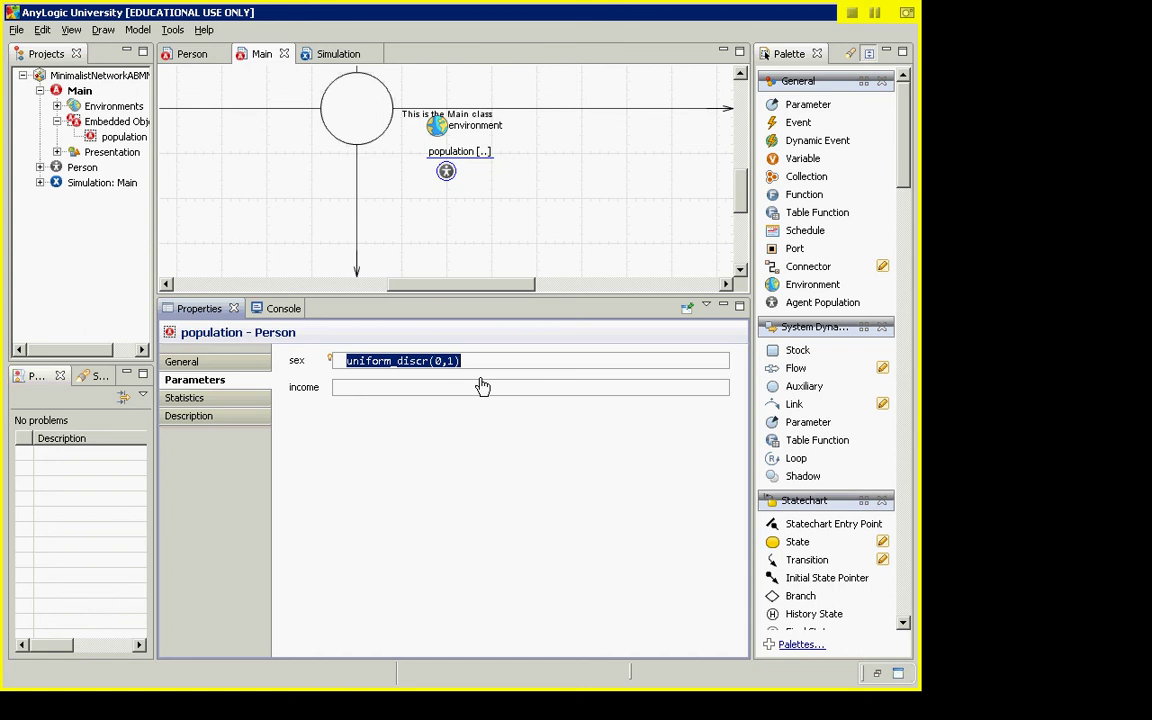
# - Set the population's income parameter to logNormal(3.0, 2.5) and build the model
pyautogui.click(417, 389)
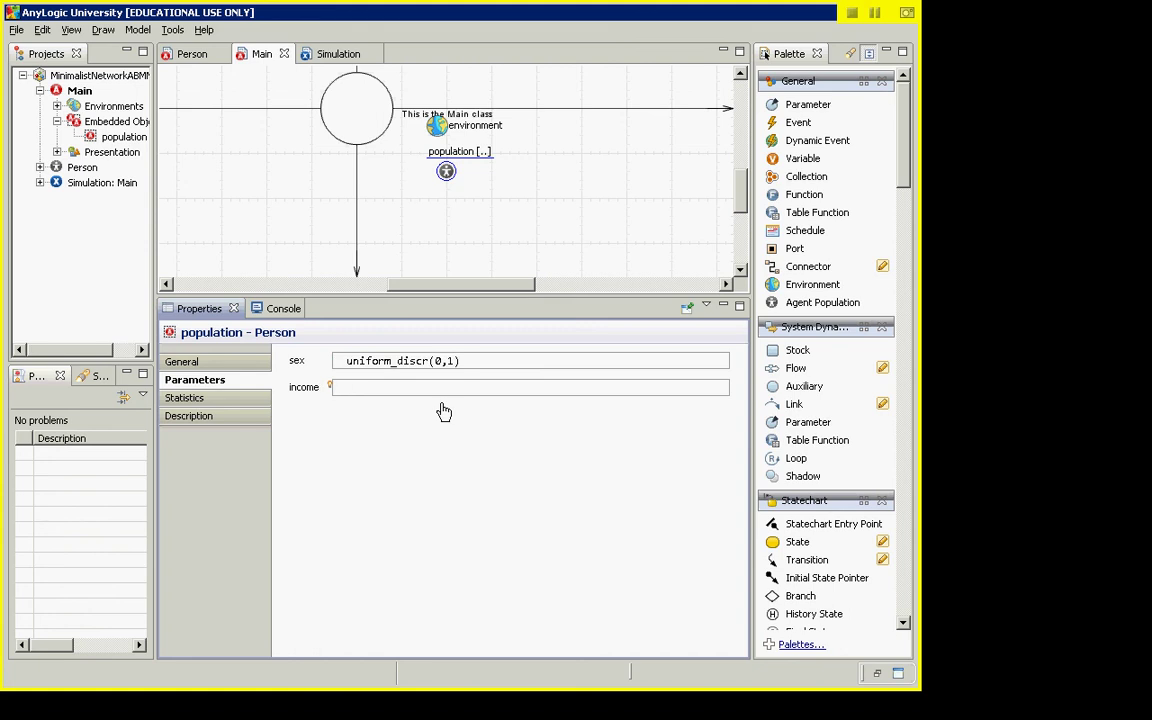
pyautogui.write('1')
pyautogui.write('o')
pyautogui.write('g')
pyautogui.write('N')
pyautogui.write('ormal(')
pyautogui.write('3,')
pyautogui.press('BackSpace')
pyautogui.press('BackSpace')
pyautogui.write('.0,')
pyautogui.write('2.5)')
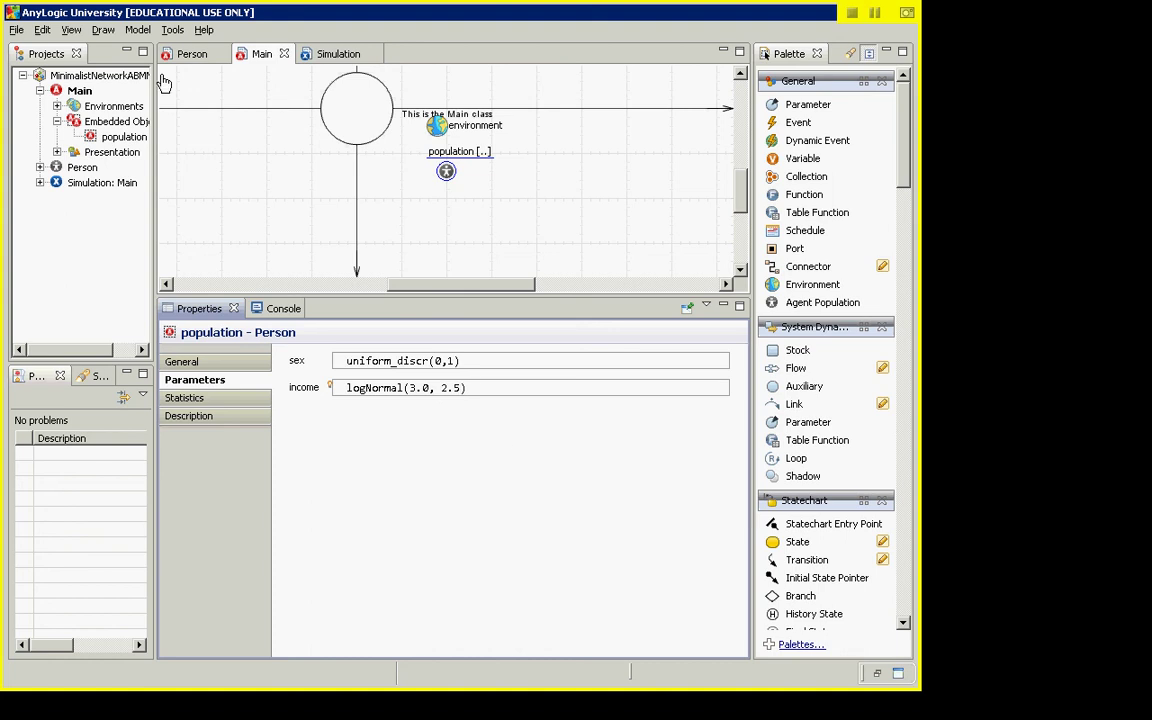
pyautogui.click(139, 31)
pyautogui.click(128, 49)
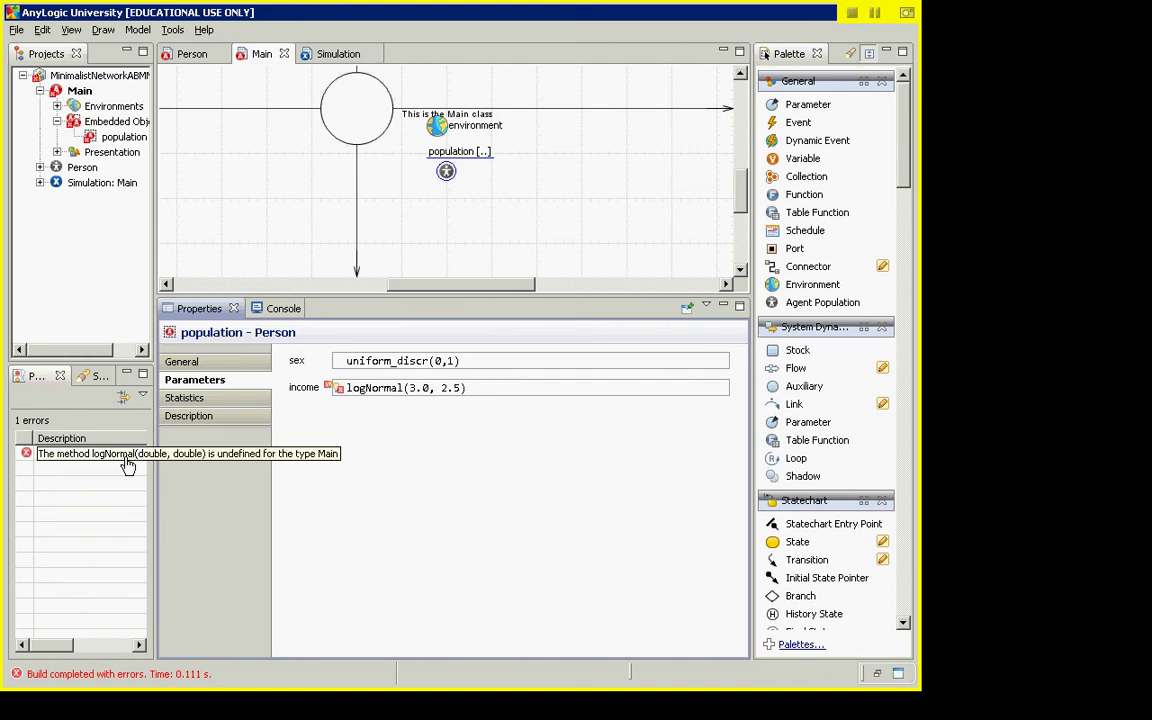
# - Correct the function name in the income expression to all-lowercase lognormal and rebuild the model
pyautogui.click(363, 388)
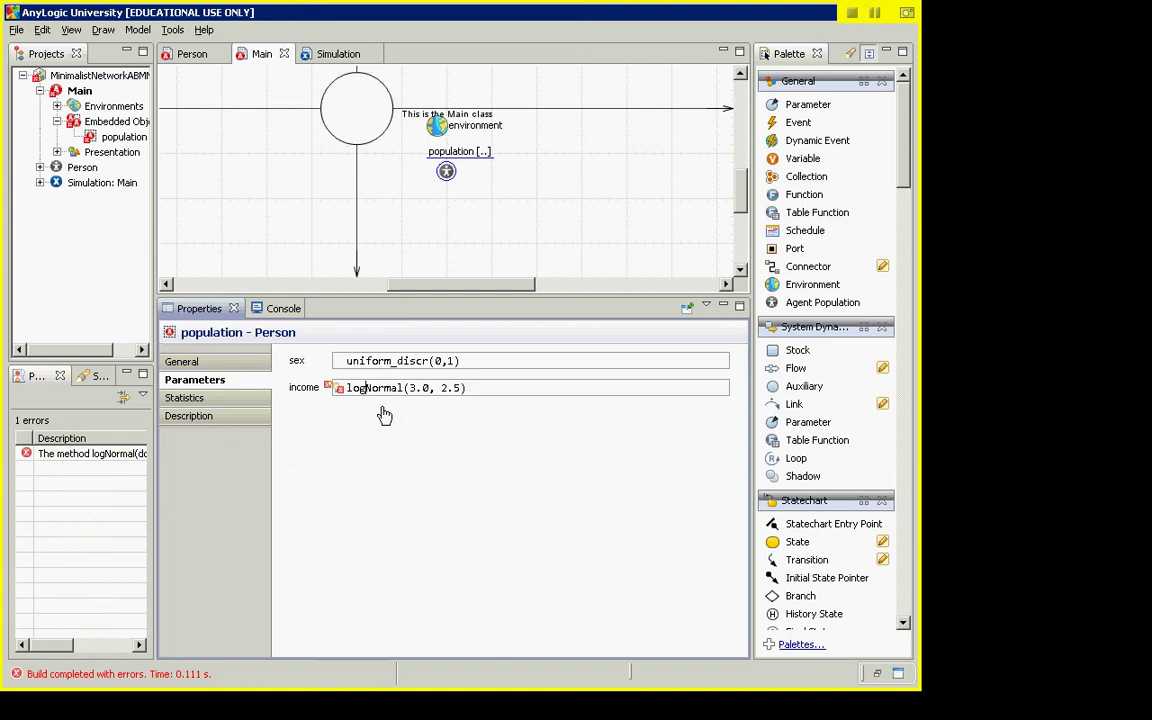
pyautogui.press('Delete')
pyautogui.write('n')
pyautogui.click(137, 29)
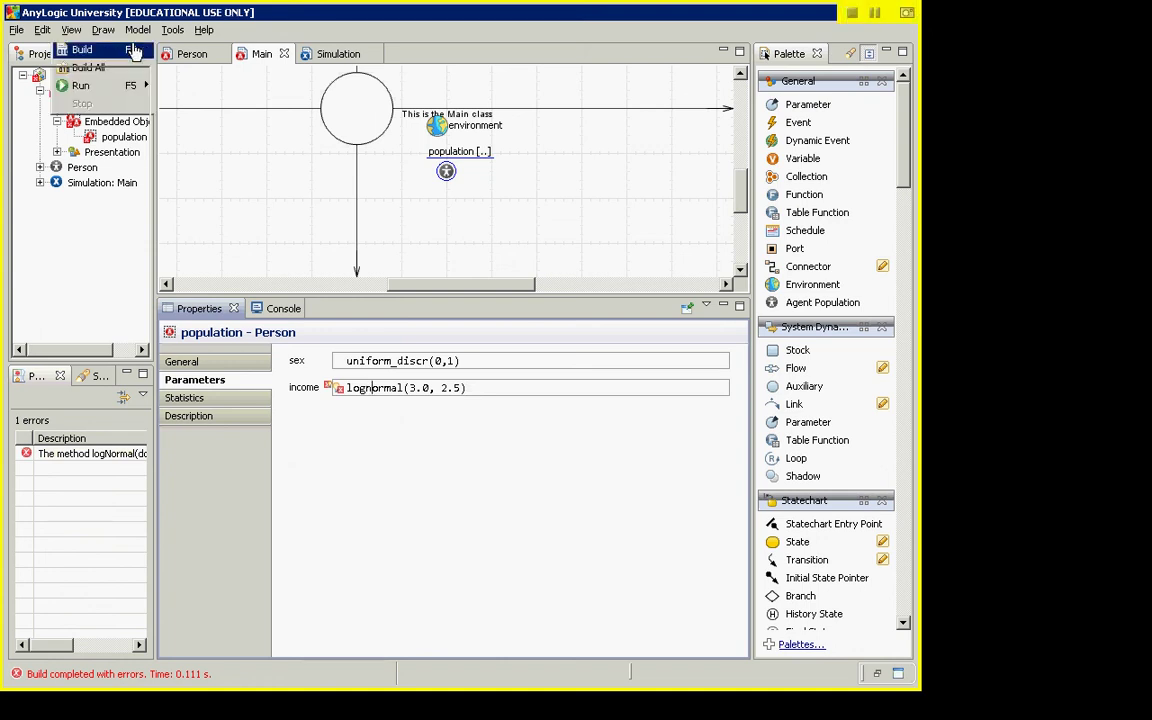
pyautogui.click(82, 49)
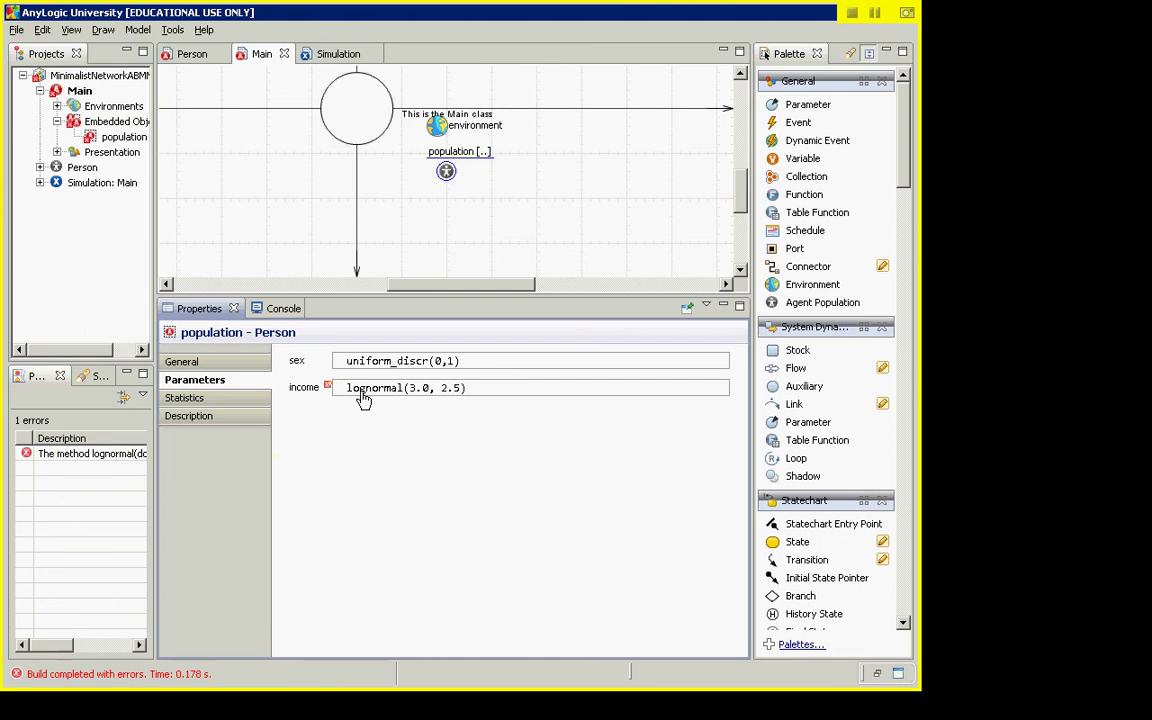
# - Add a third argument of 0 so the income expression reads lognormal(3.0, 2.5, 0), rebuild the model, and highlight that argument
pyautogui.hotkey('shift', 'Left')
pyautogui.write('N')
pyautogui.press('End')
pyautogui.press('Left')
pyautogui.write(', 0')
pyautogui.hotkey('ctrl', 'Left')
pyautogui.hotkey('ctrl', 'Left')
pyautogui.press('Home')
pyautogui.press('Right')
pyautogui.press('Right')
pyautogui.press('Right')
pyautogui.hotkey('shift', 'Right')
pyautogui.write('n')
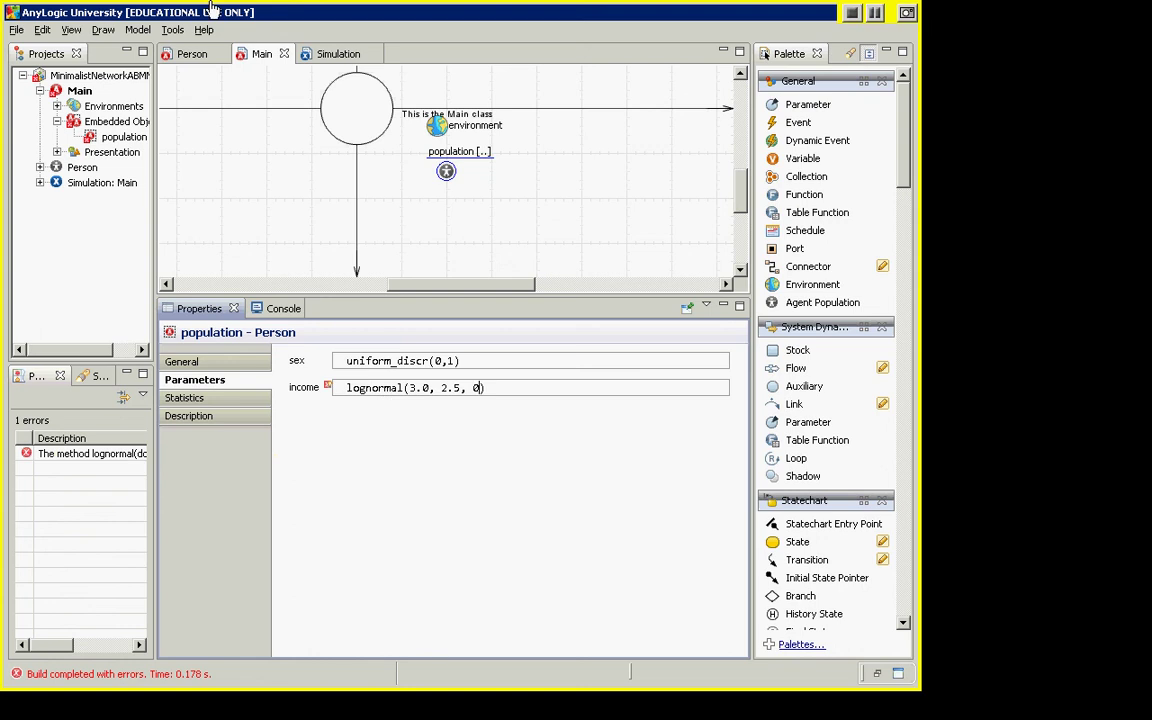
pyautogui.click(138, 29)
pyautogui.click(80, 44)
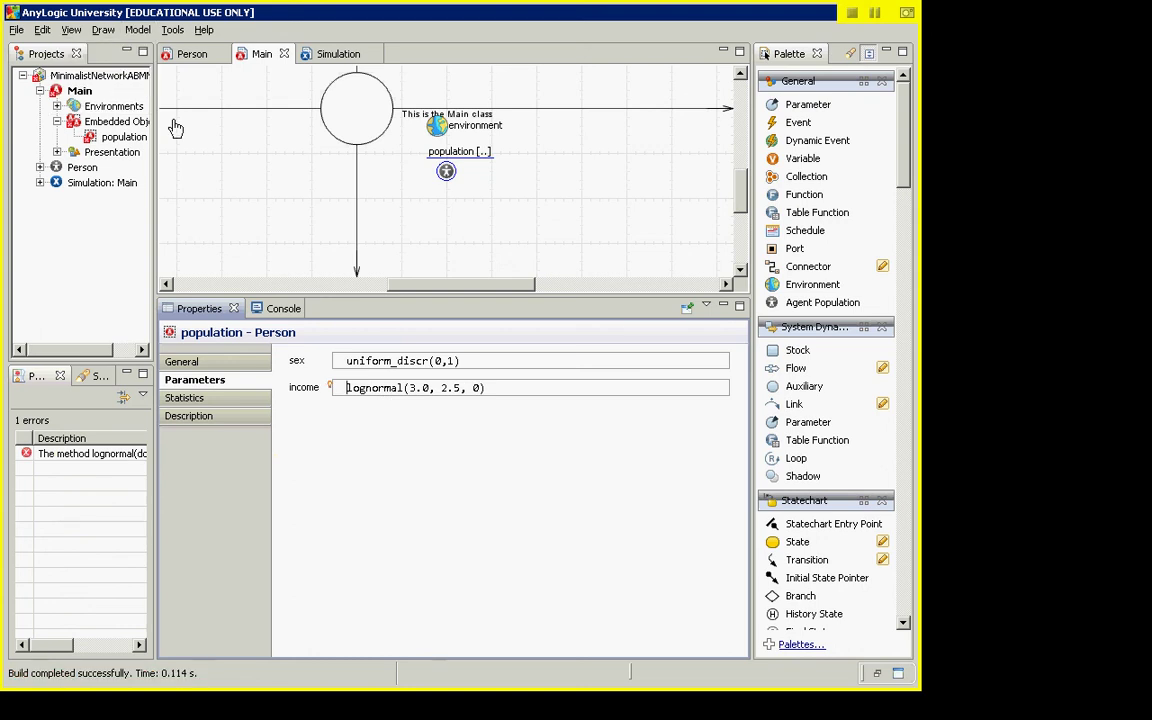
pyautogui.doubleClick(476, 388)
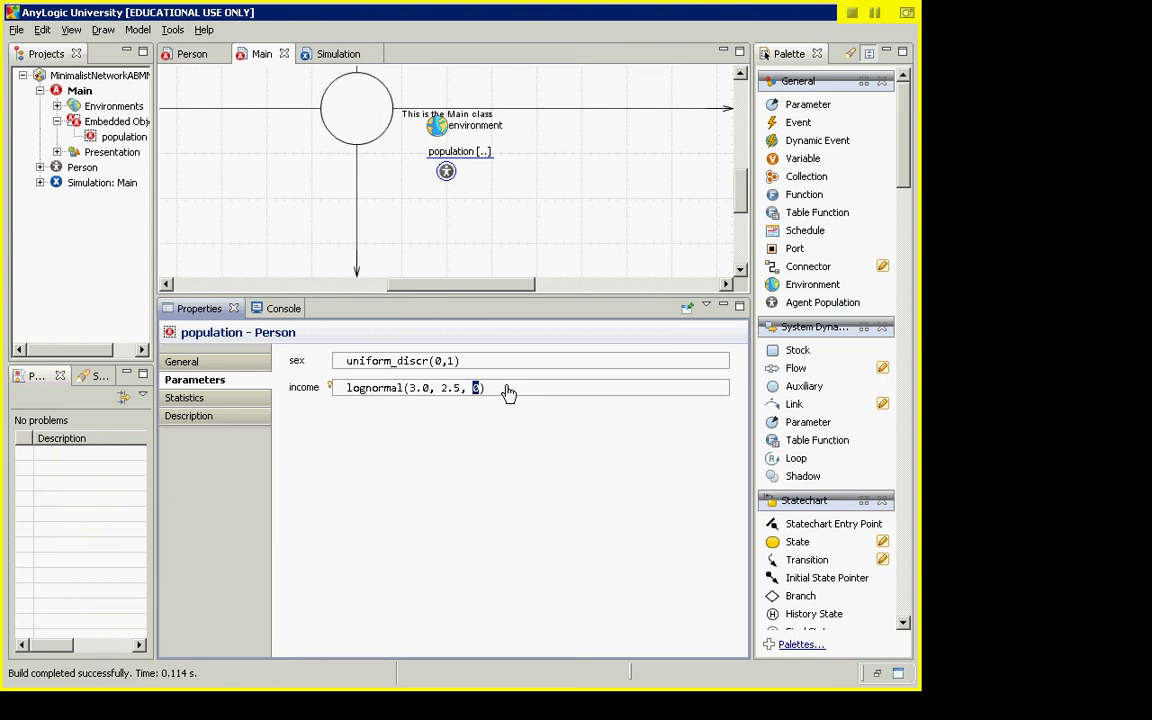
pyautogui.moveTo(500, 389); pyautogui.dragTo(342, 390)
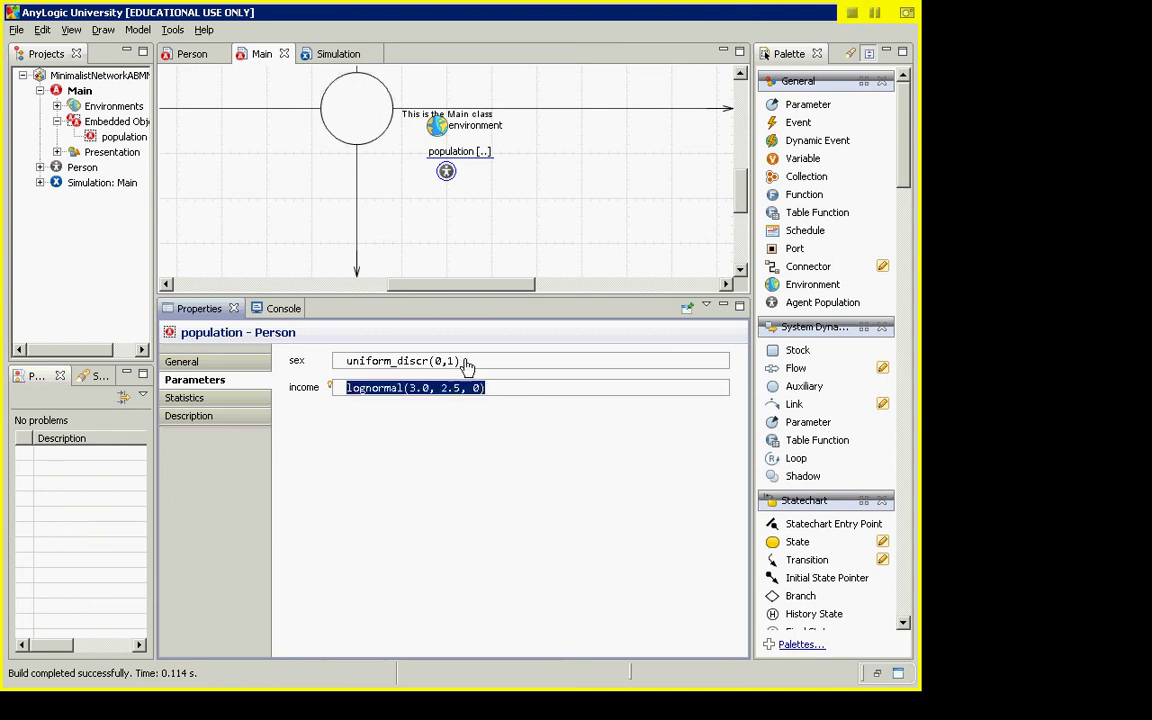
pyautogui.moveTo(466, 366); pyautogui.dragTo(342, 362)
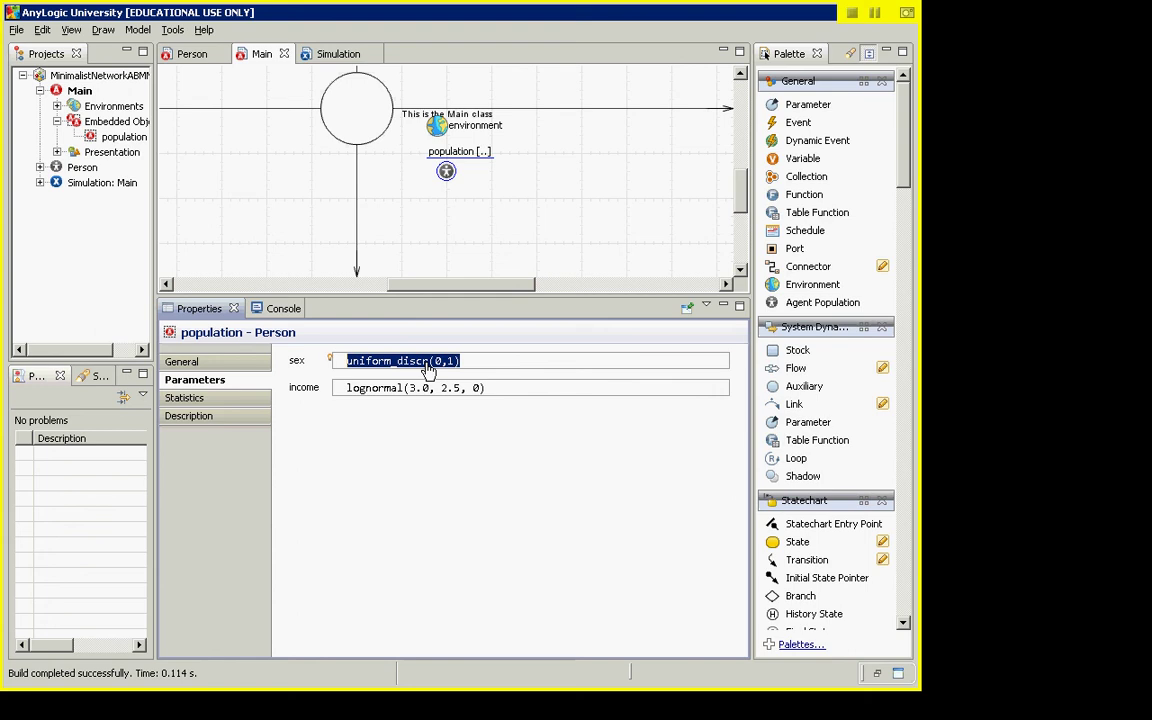
# - Run the Simulation experiment and start the model in its Main view
pyautogui.click(138, 30)
pyautogui.click(128, 190)
pyautogui.rightClick(128, 188)
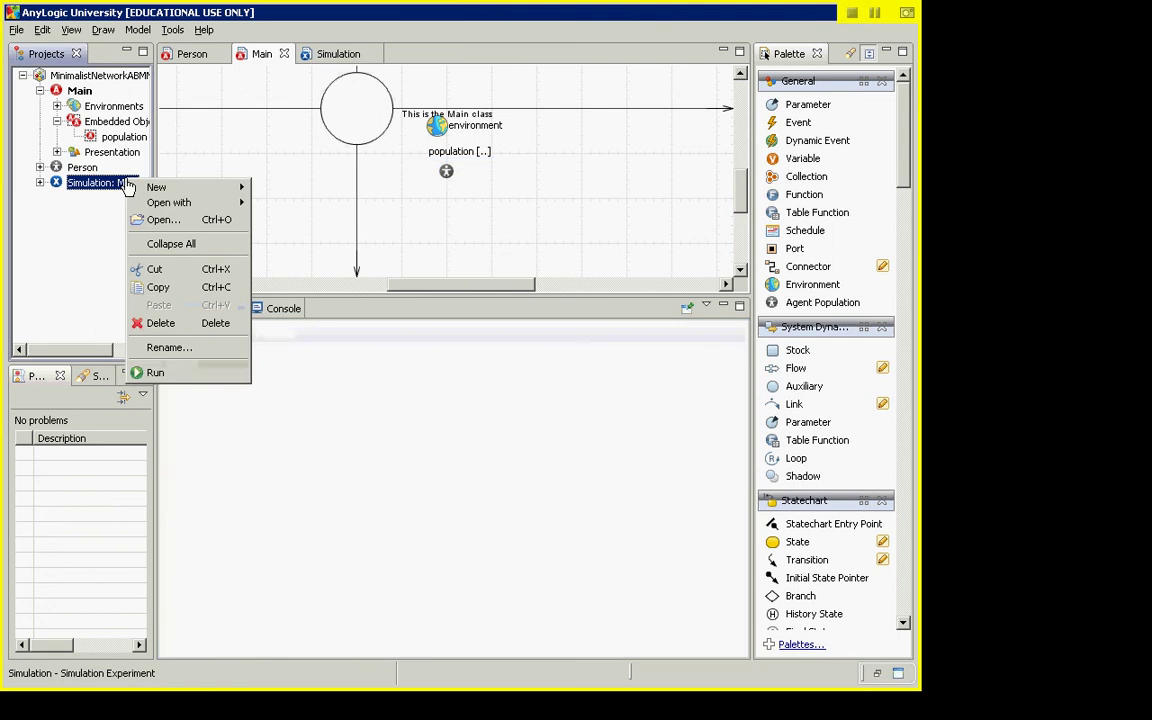
pyautogui.click(180, 374)
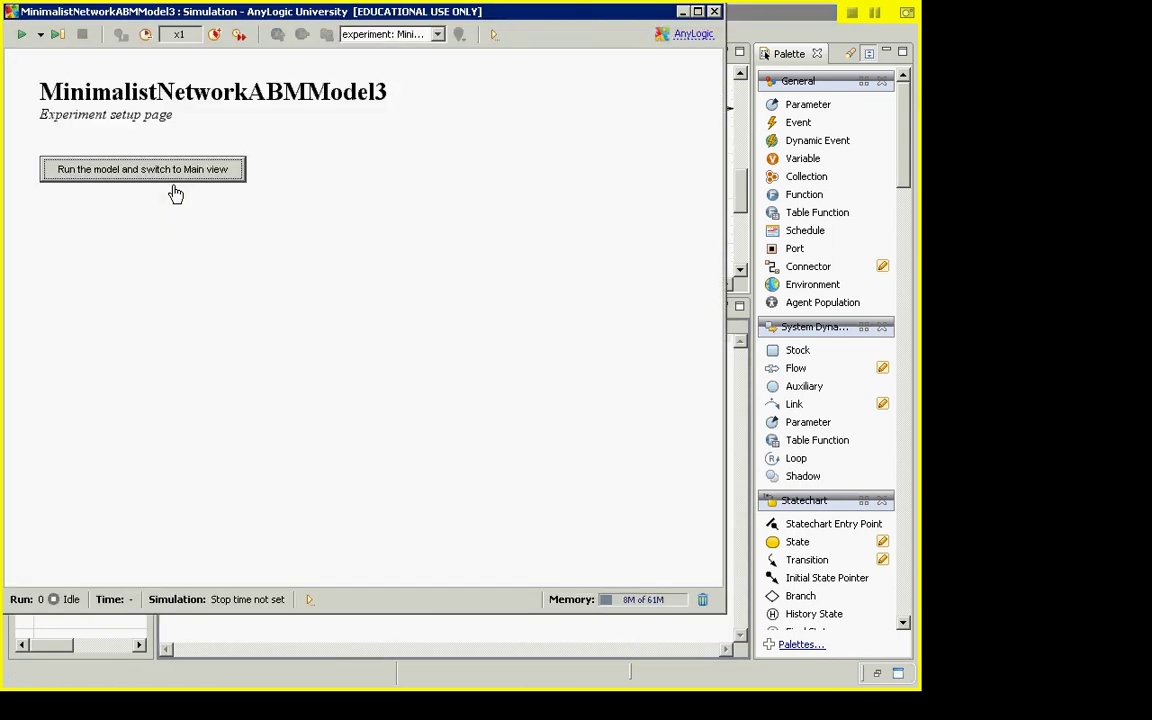
pyautogui.click(175, 193)
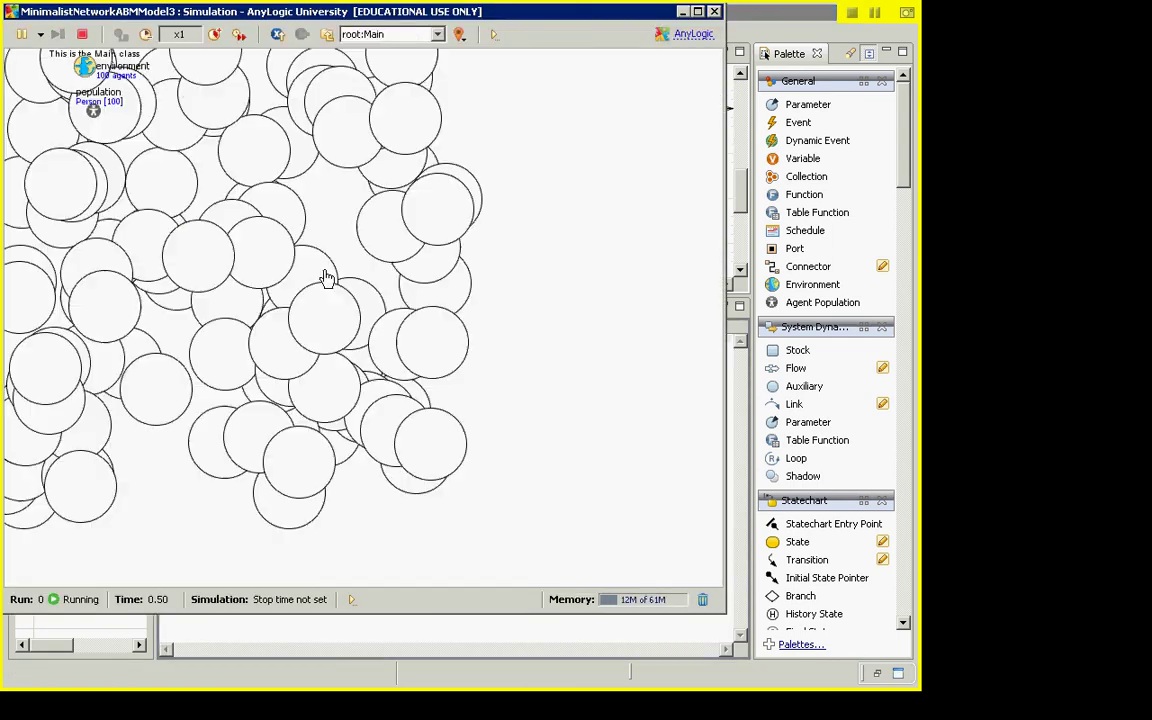
# - Open the first population agent in the running model, advance to population[3] and inspect its sex parameter
pyautogui.click(406, 39)
pyautogui.click(400, 64)
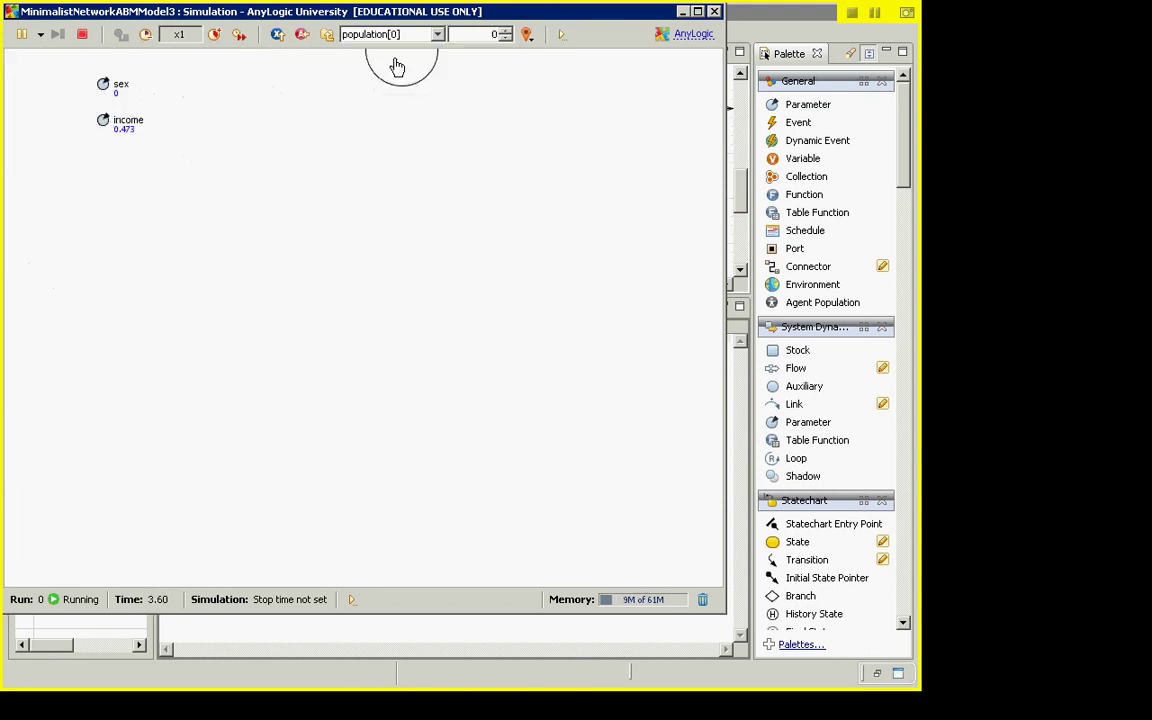
pyautogui.click(505, 33)
pyautogui.click(505, 33)
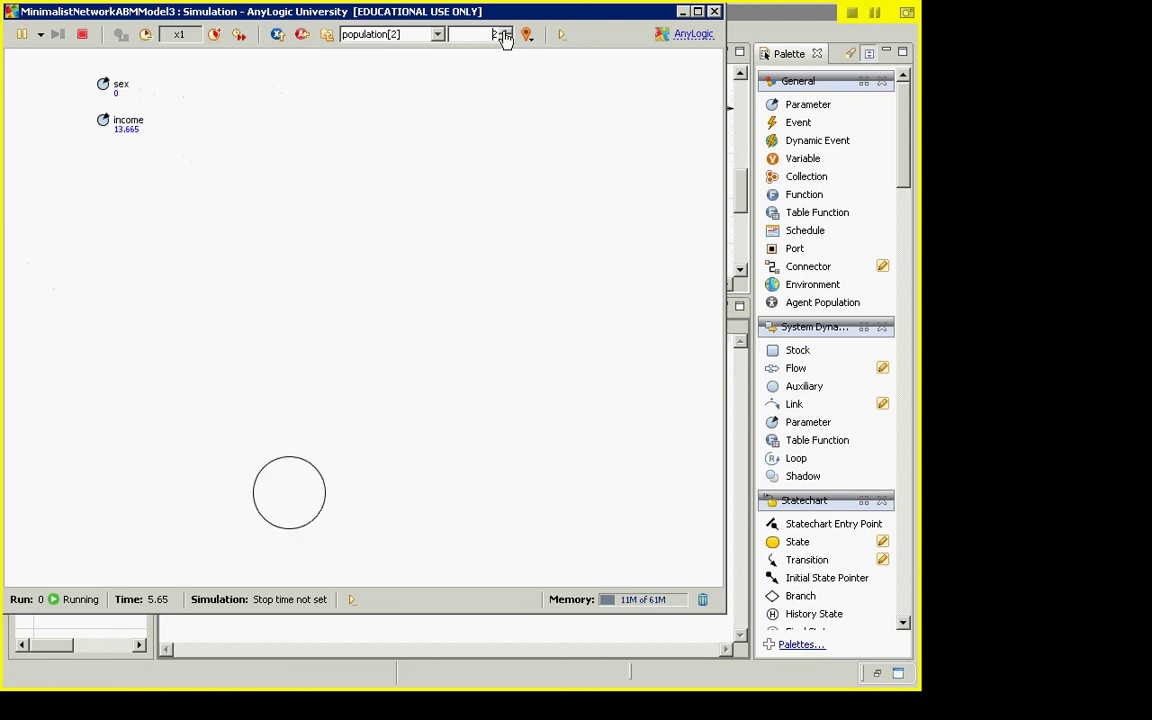
pyautogui.click(505, 33)
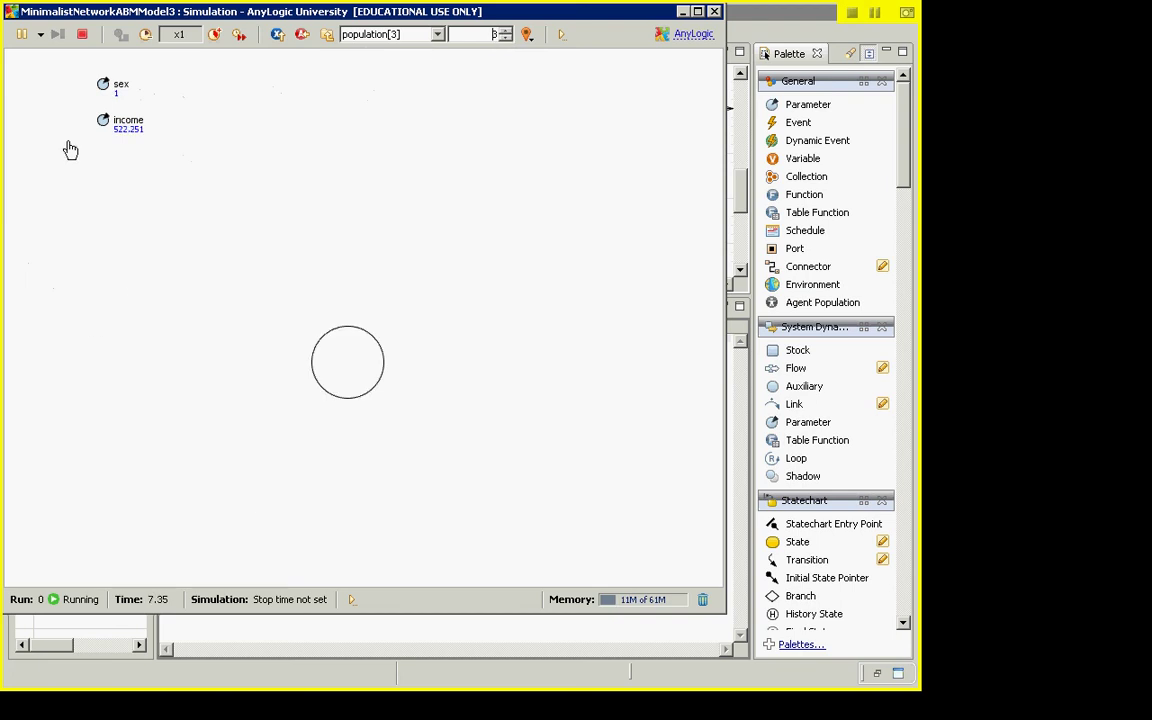
pyautogui.click(103, 85)
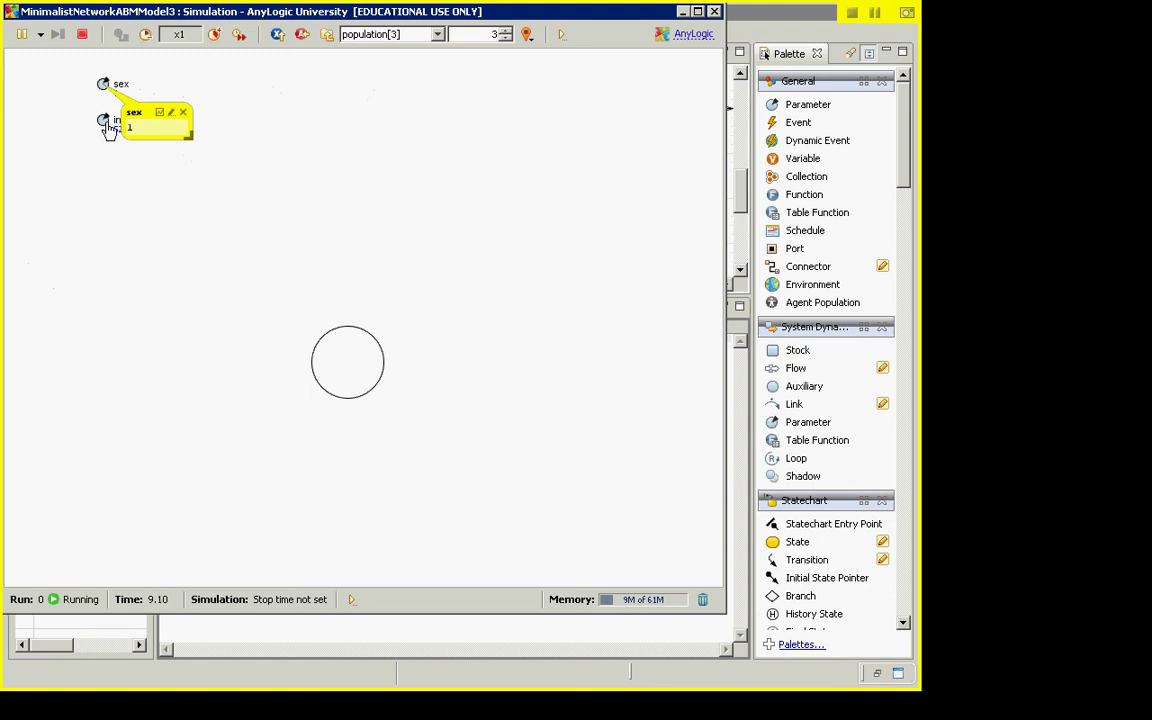
pyautogui.click(183, 112)
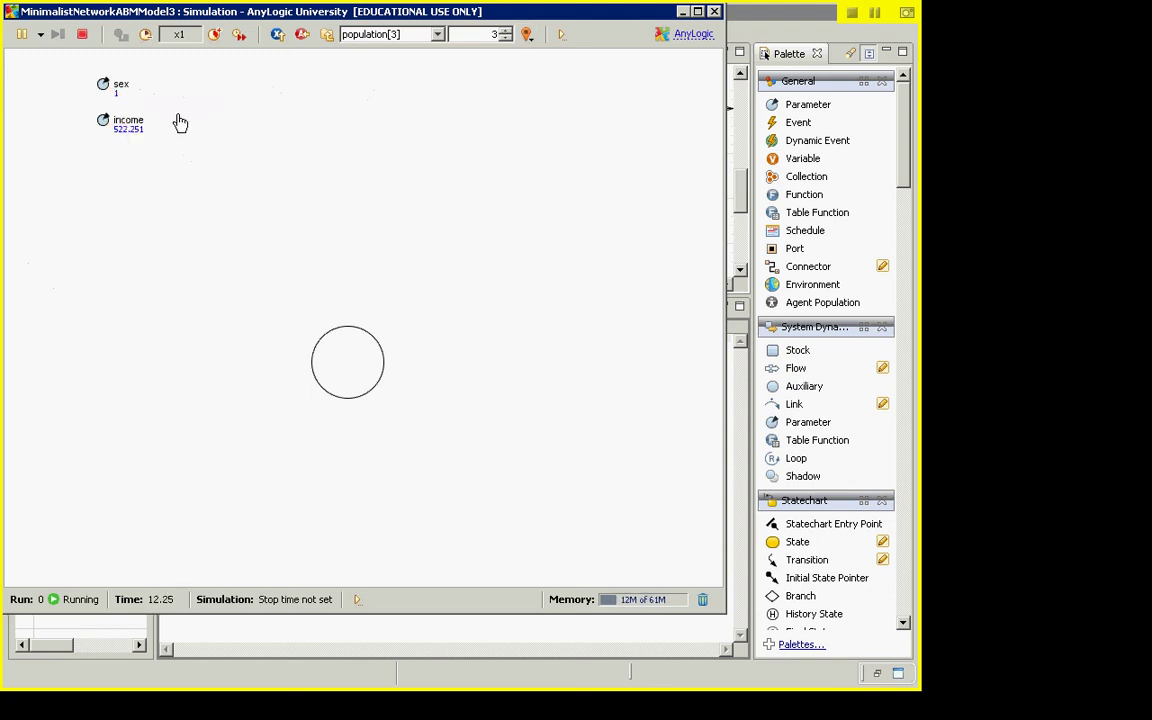
# - Browse the agents from population[4] through population[26] to compare their sex and income values, and close the simulation window
pyautogui.click(505, 31)
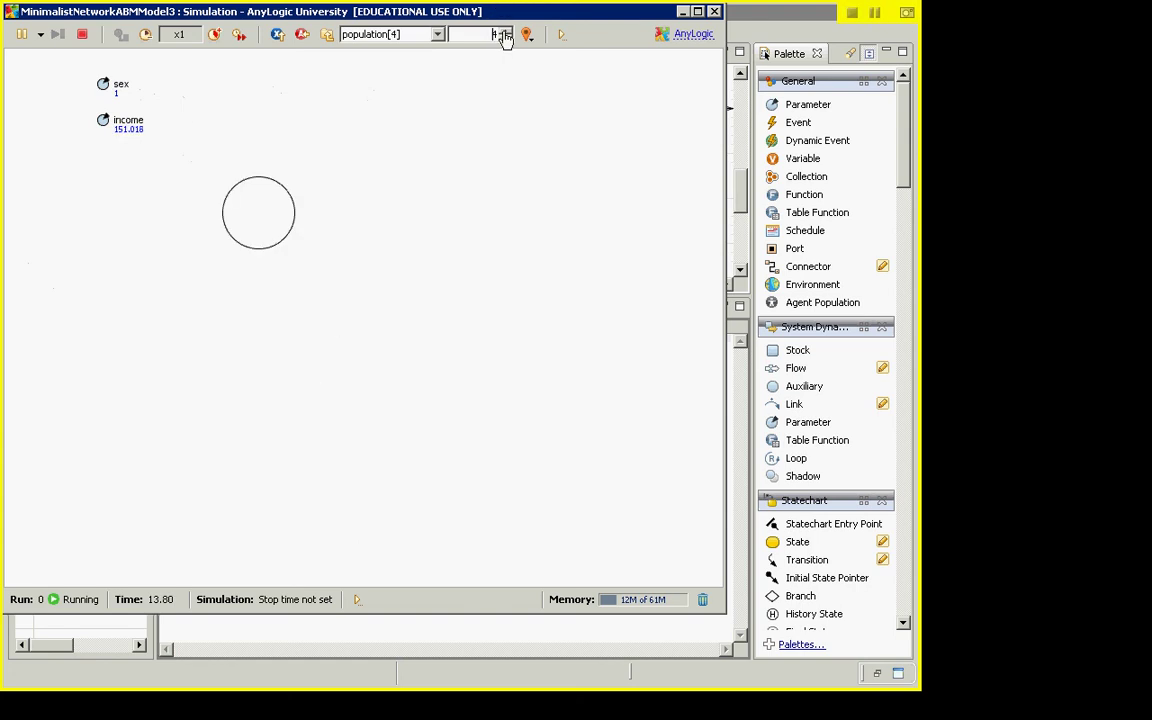
pyautogui.click(505, 31)
pyautogui.click(505, 31)
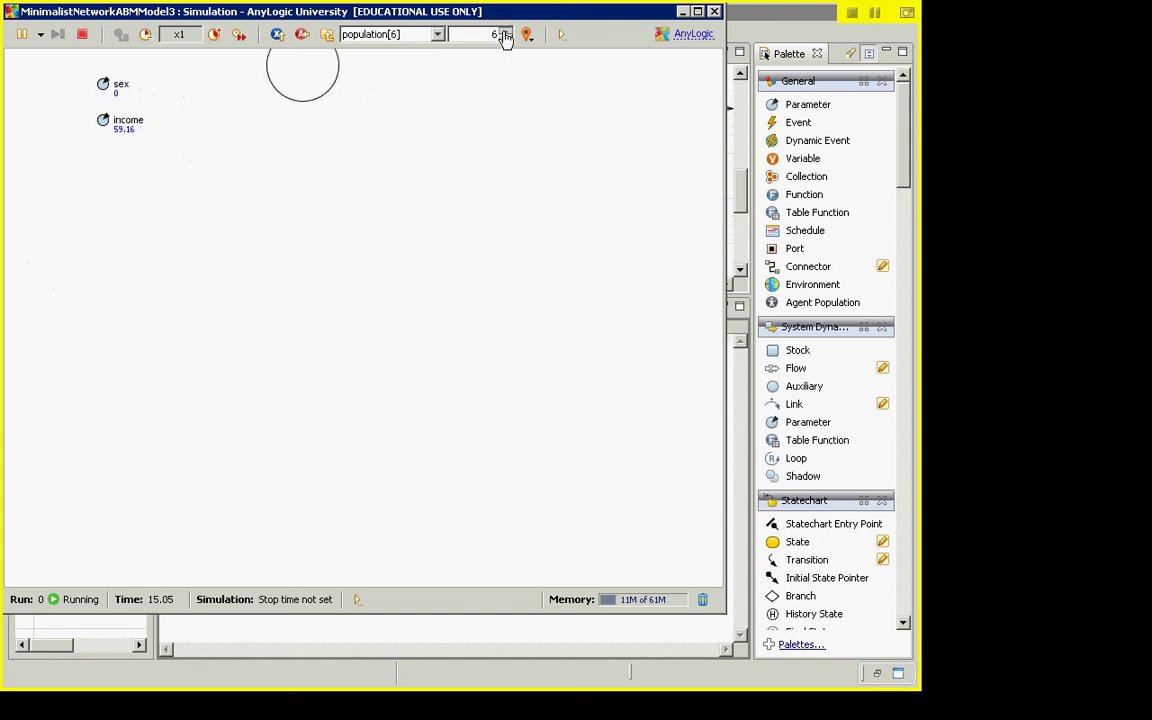
pyautogui.click(505, 31)
pyautogui.click(505, 31)
pyautogui.click(505, 31)
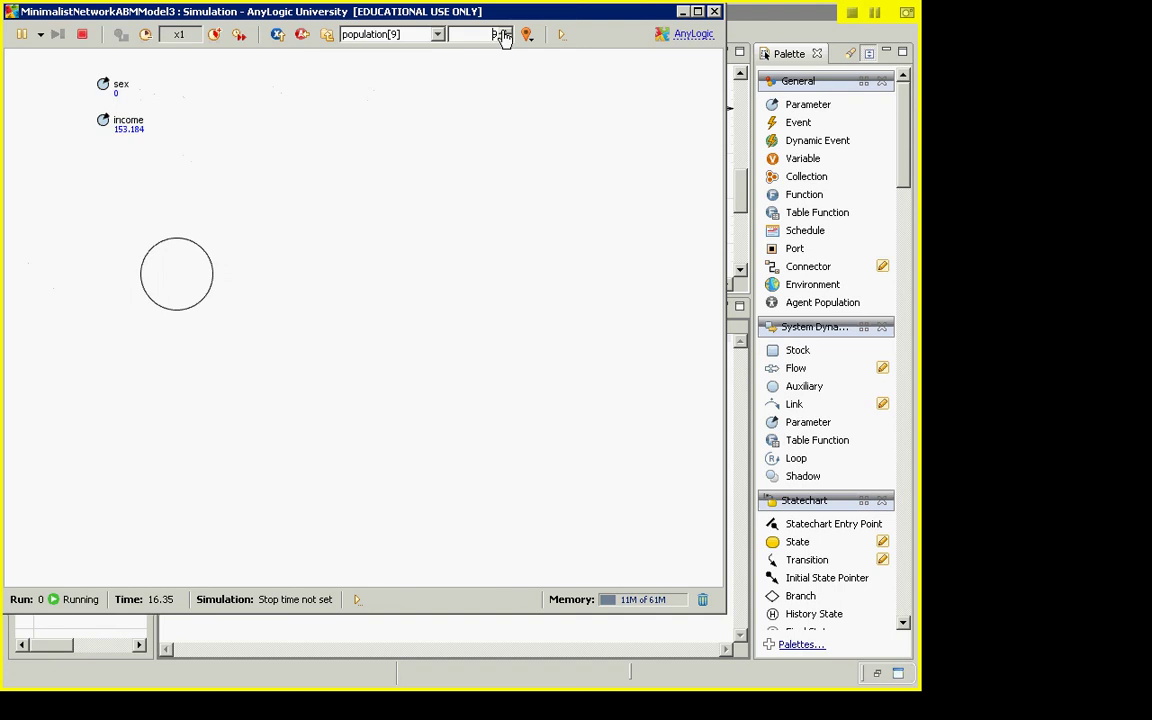
pyautogui.click(505, 31)
pyautogui.click(505, 31)
pyautogui.click(505, 31)
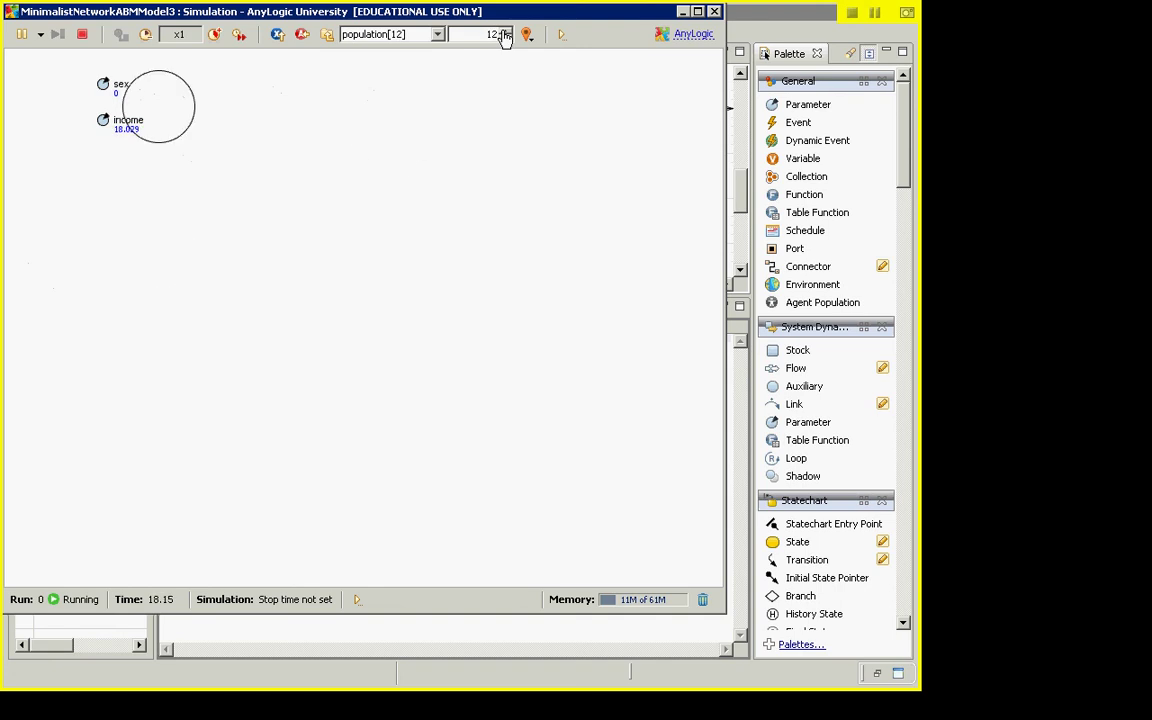
pyautogui.click(505, 31)
pyautogui.click(505, 31)
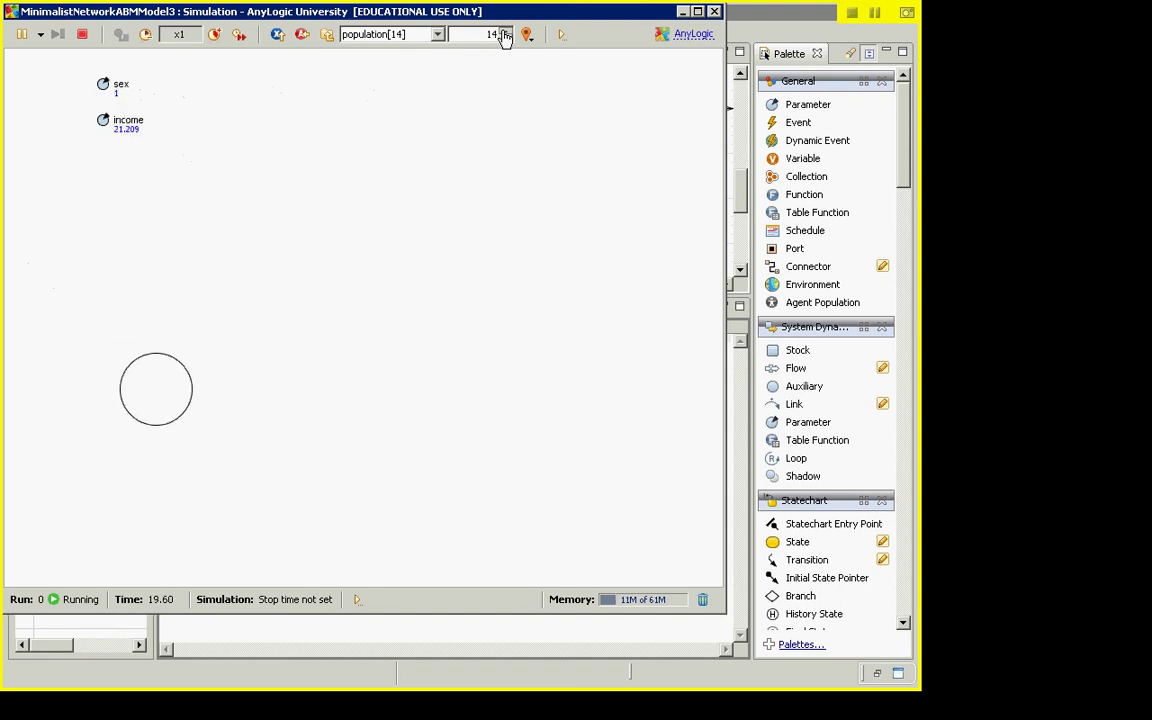
pyautogui.click(505, 31)
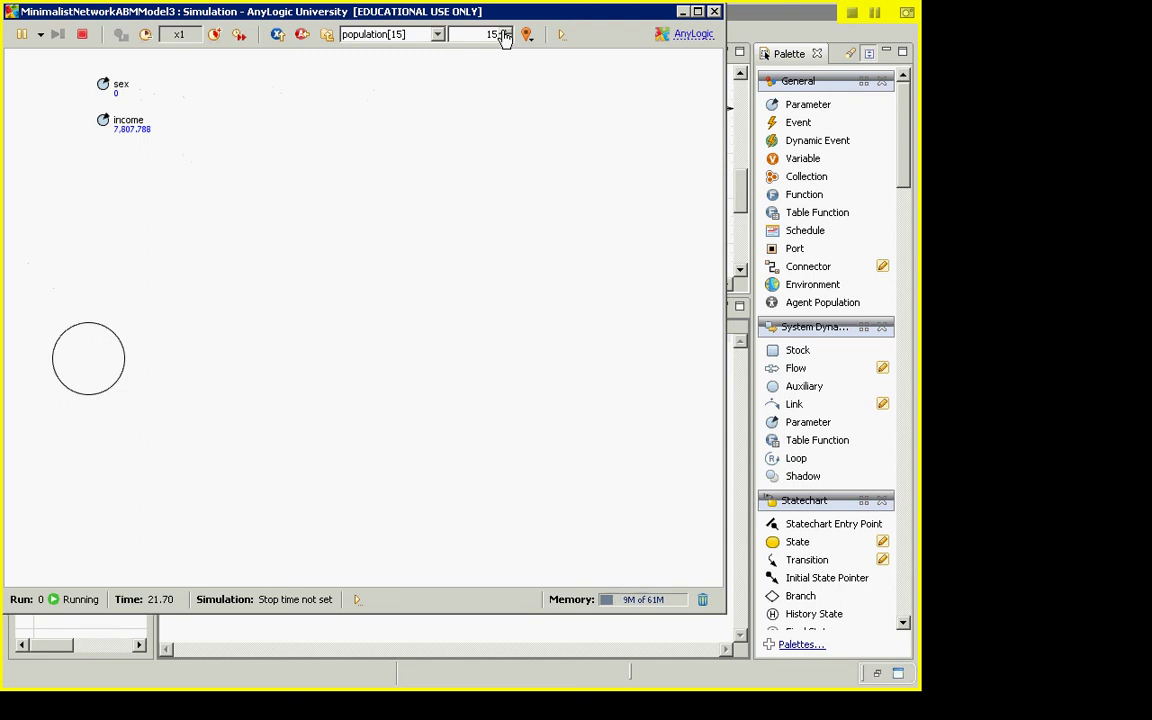
pyautogui.click(505, 31)
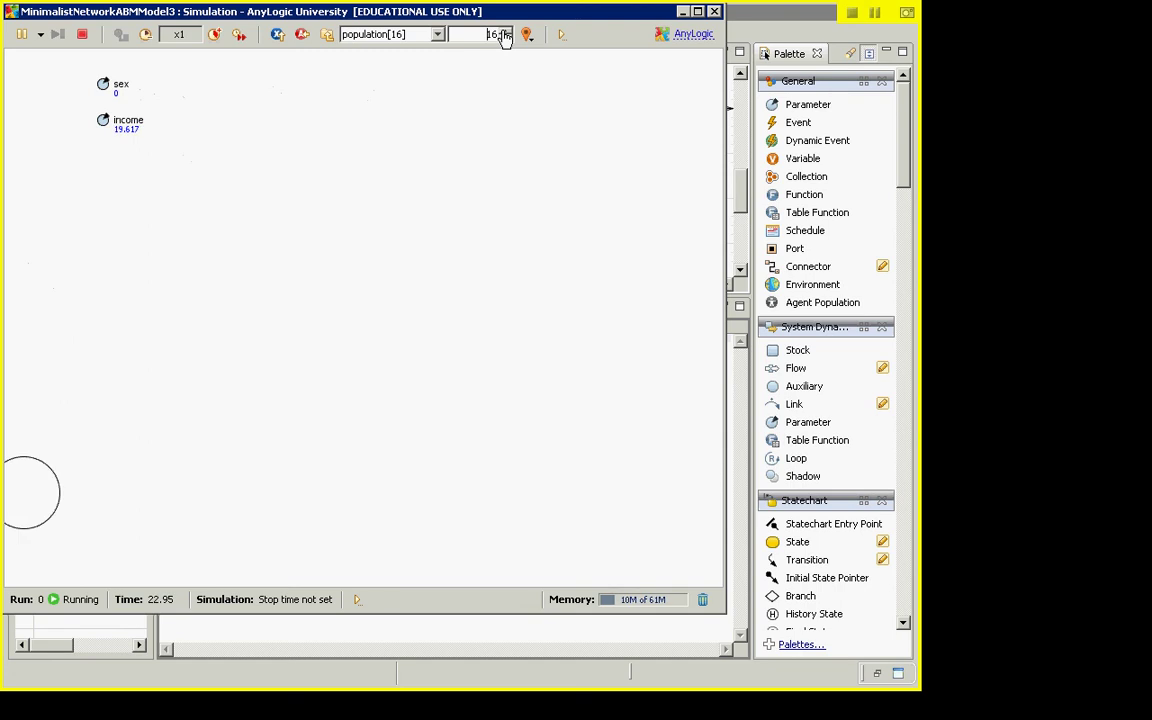
pyautogui.doubleClick(505, 31)
pyautogui.click(505, 31)
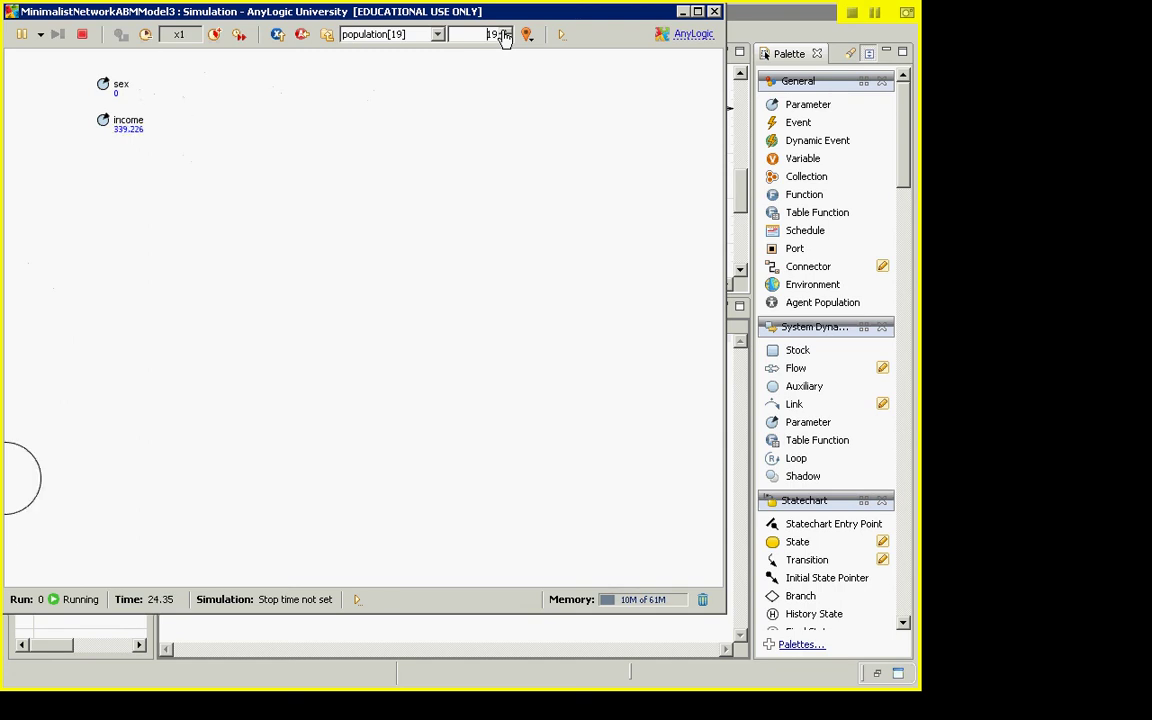
pyautogui.doubleClick(505, 31)
pyautogui.click(505, 31)
pyautogui.doubleClick(505, 31)
pyautogui.click(505, 31)
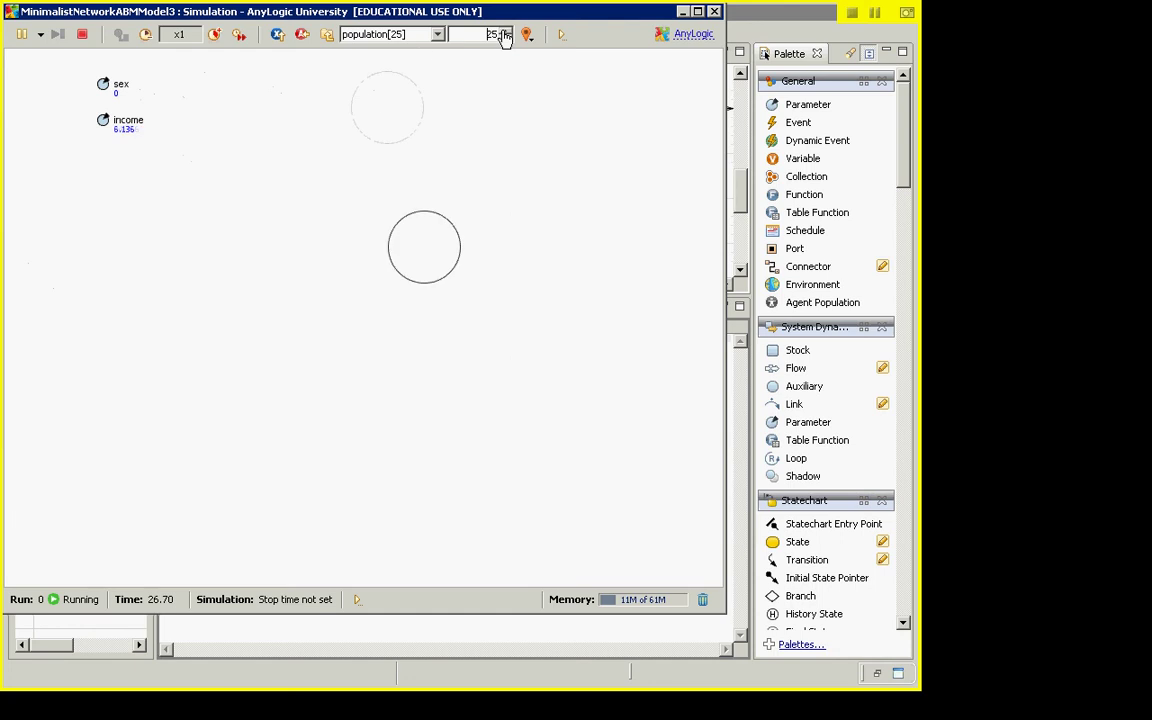
pyautogui.click(505, 31)
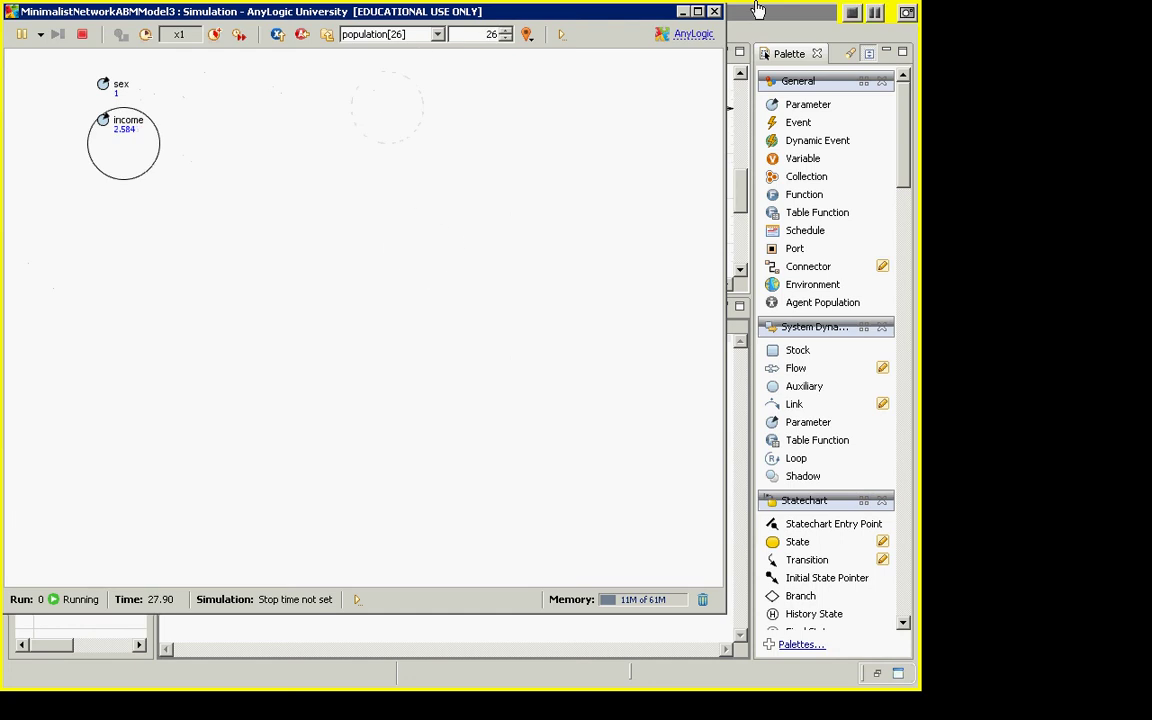
pyautogui.click(714, 11)
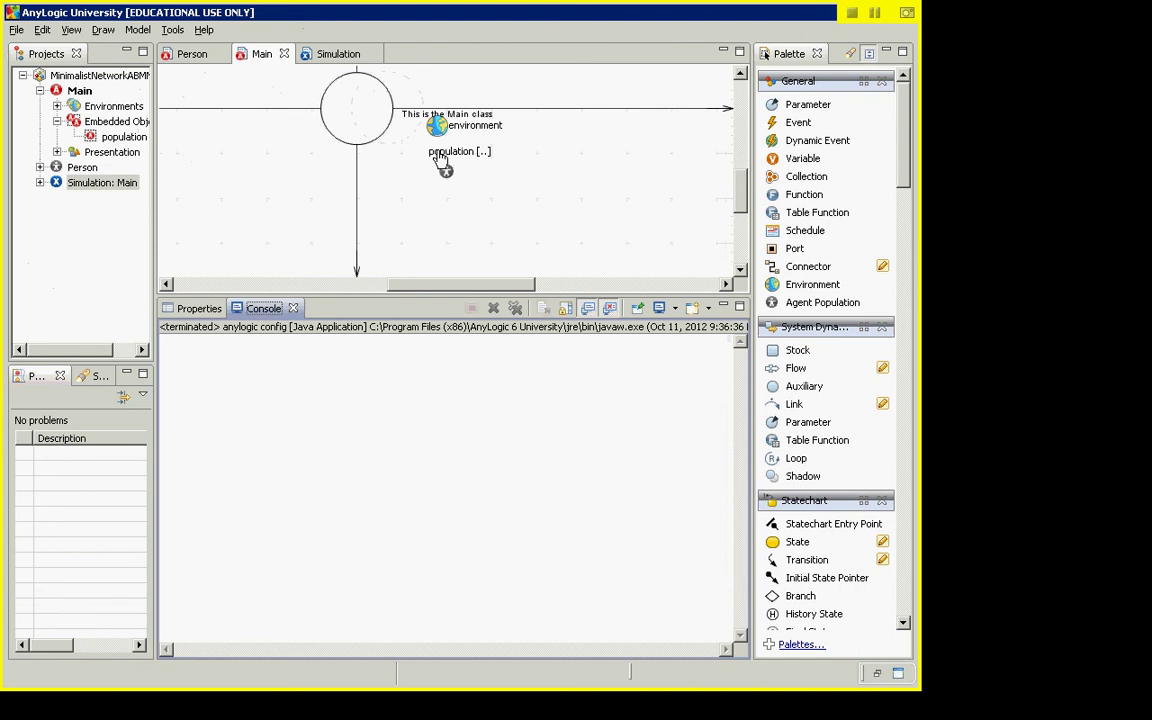
# - Open the Person class and examine the definitions of its sex and income parameters
pyautogui.doubleClick(84, 167)
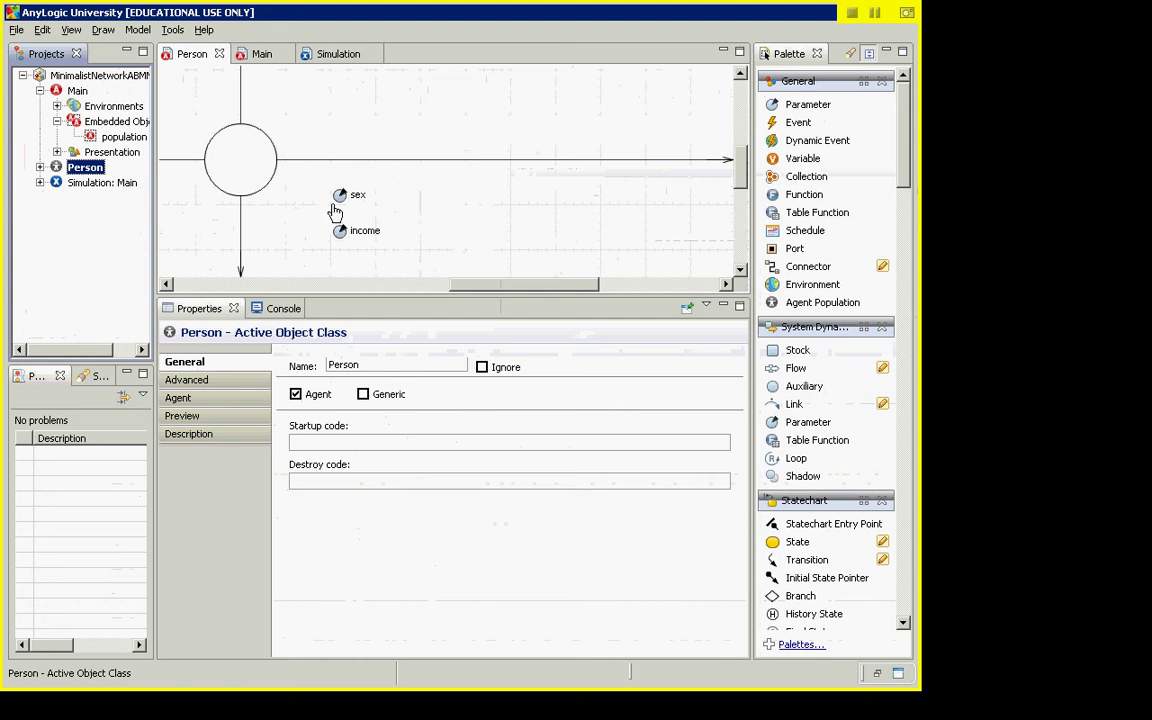
pyautogui.click(341, 200)
pyautogui.click(341, 232)
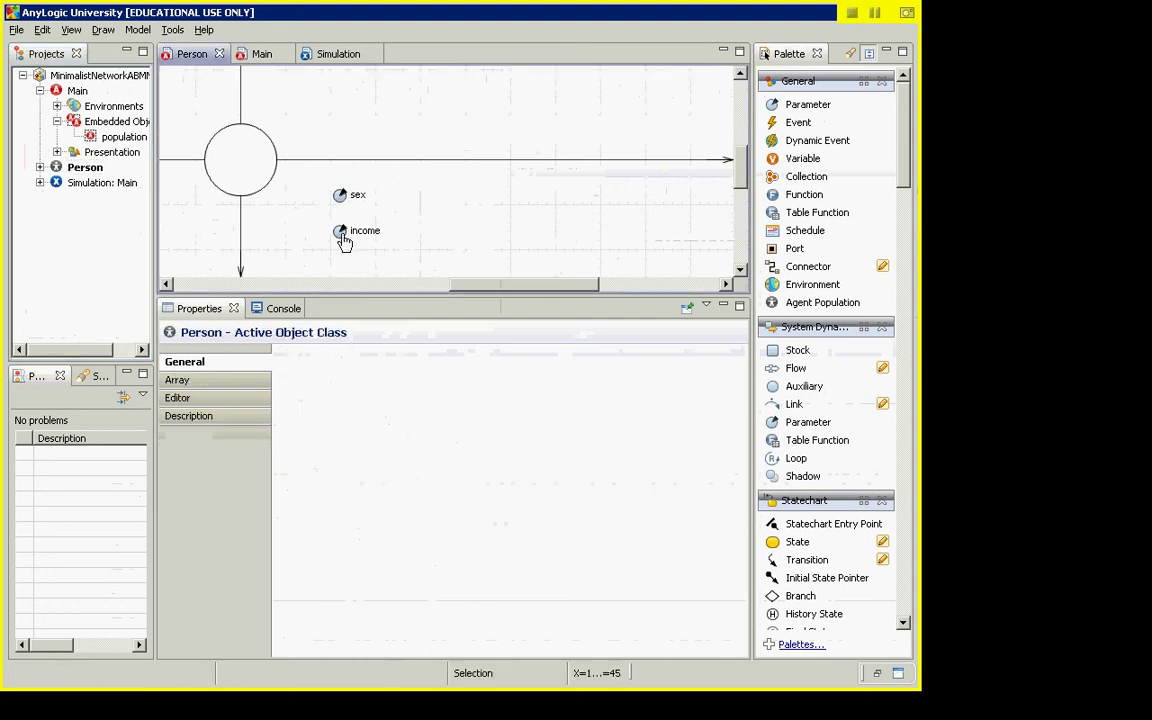
pyautogui.click(341, 232)
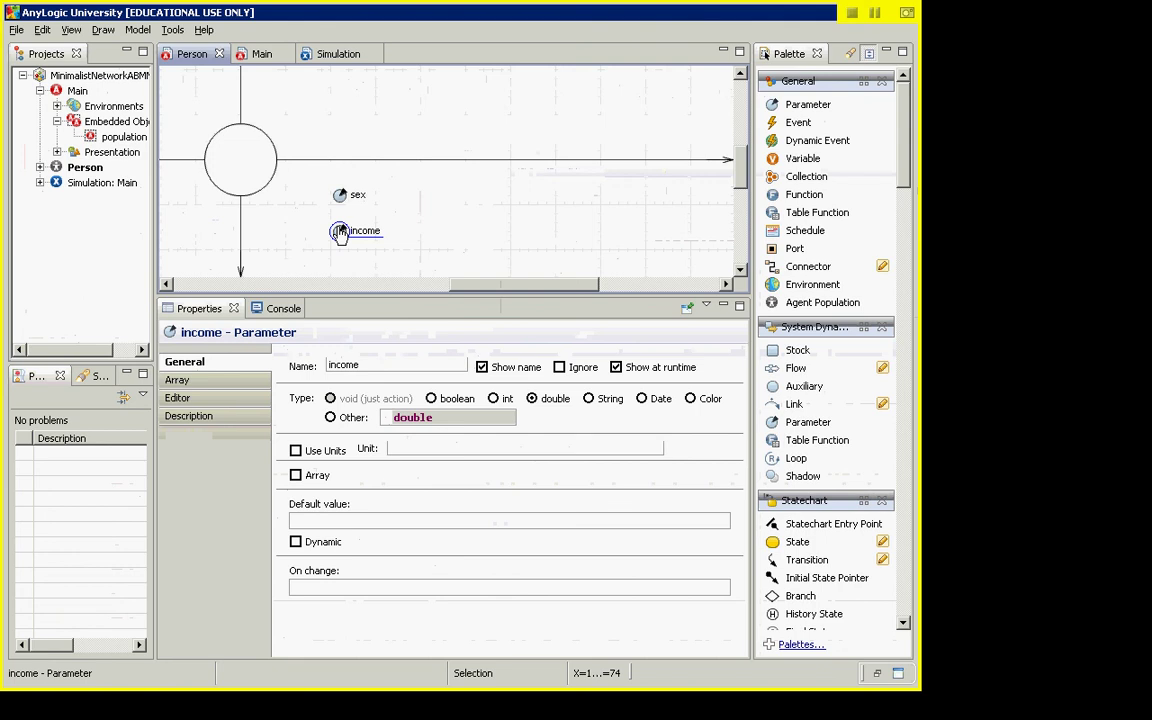
# - Return to the Main class and place a new parameter just below the population object
pyautogui.click(75, 91)
pyautogui.doubleClick(75, 91)
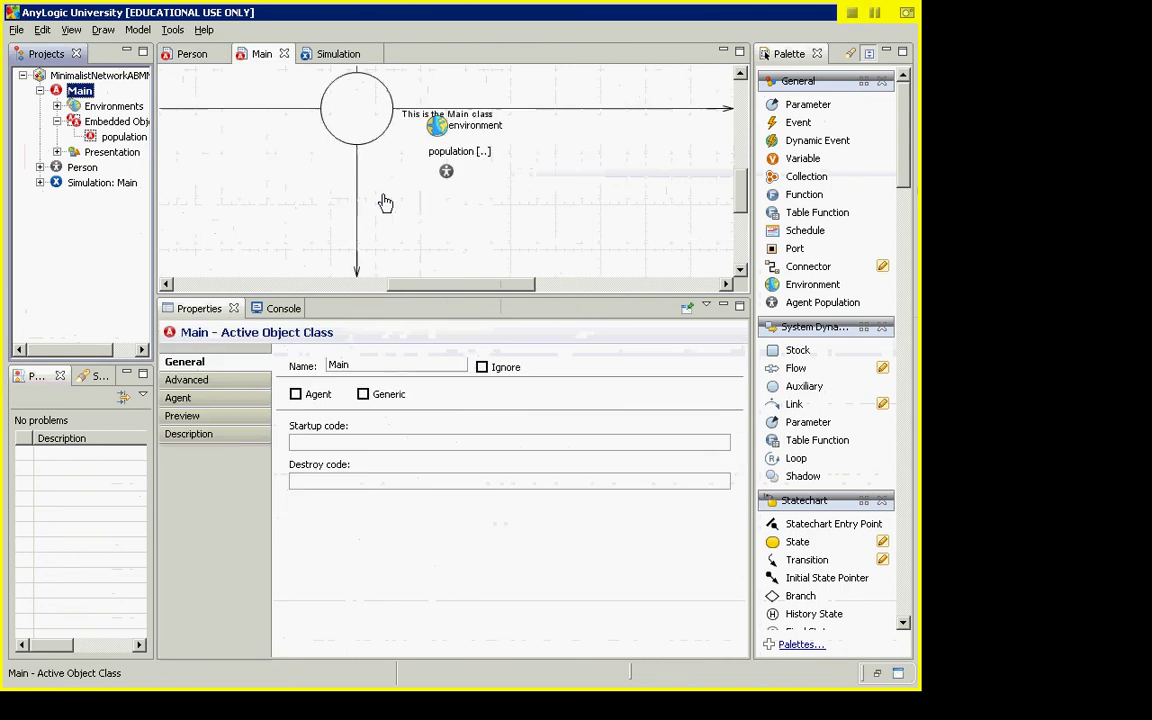
pyautogui.click(446, 175)
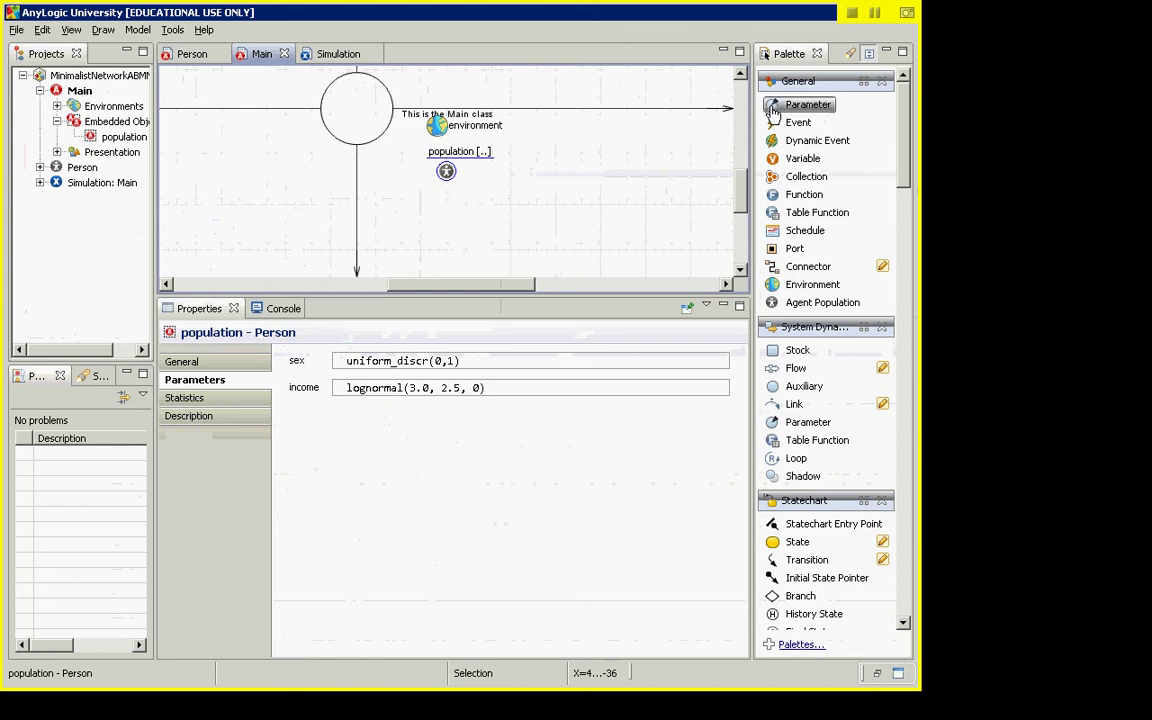
pyautogui.moveTo(773, 110); pyautogui.dragTo(486, 48)
pyautogui.click(419, 203)
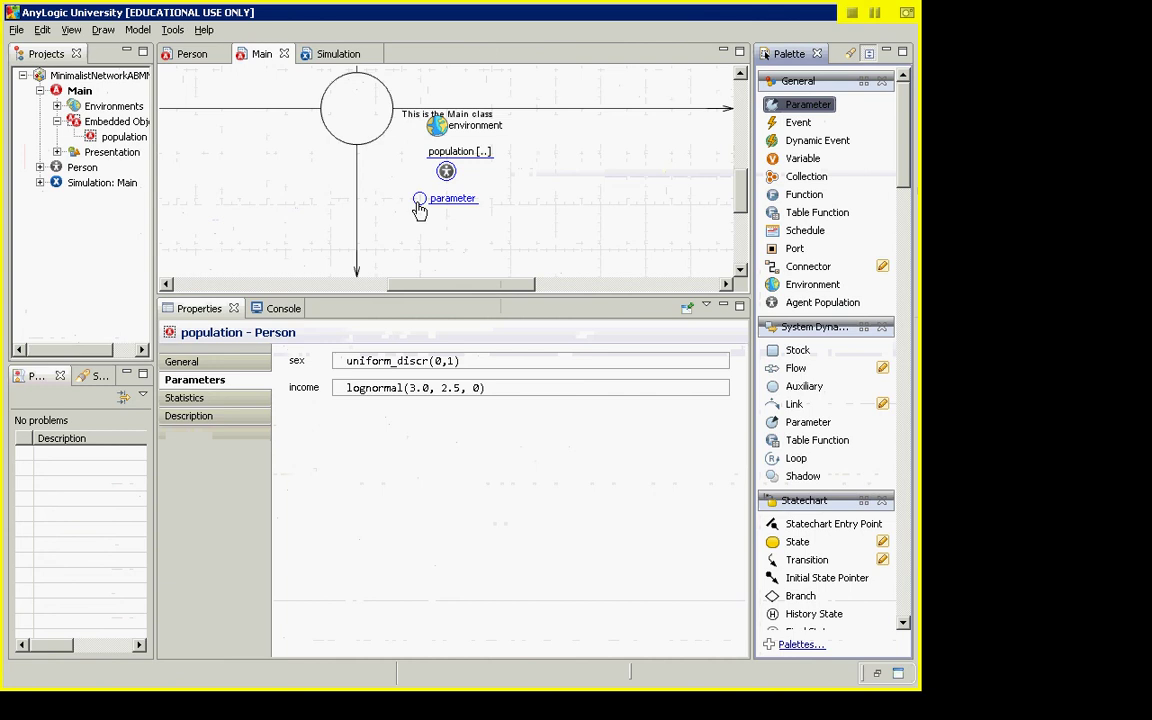
pyautogui.click(58, 92)
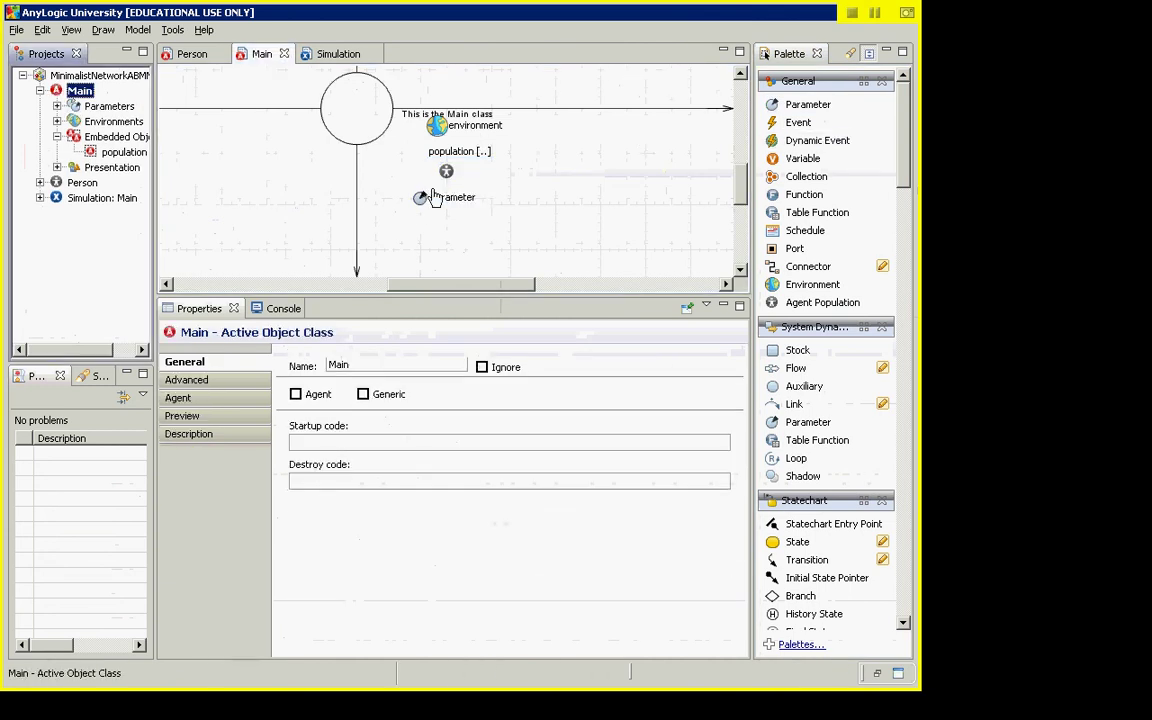
# - Rename the new parameter in Main to populationSize and set its type to int
pyautogui.click(422, 200)
pyautogui.press('Escape')
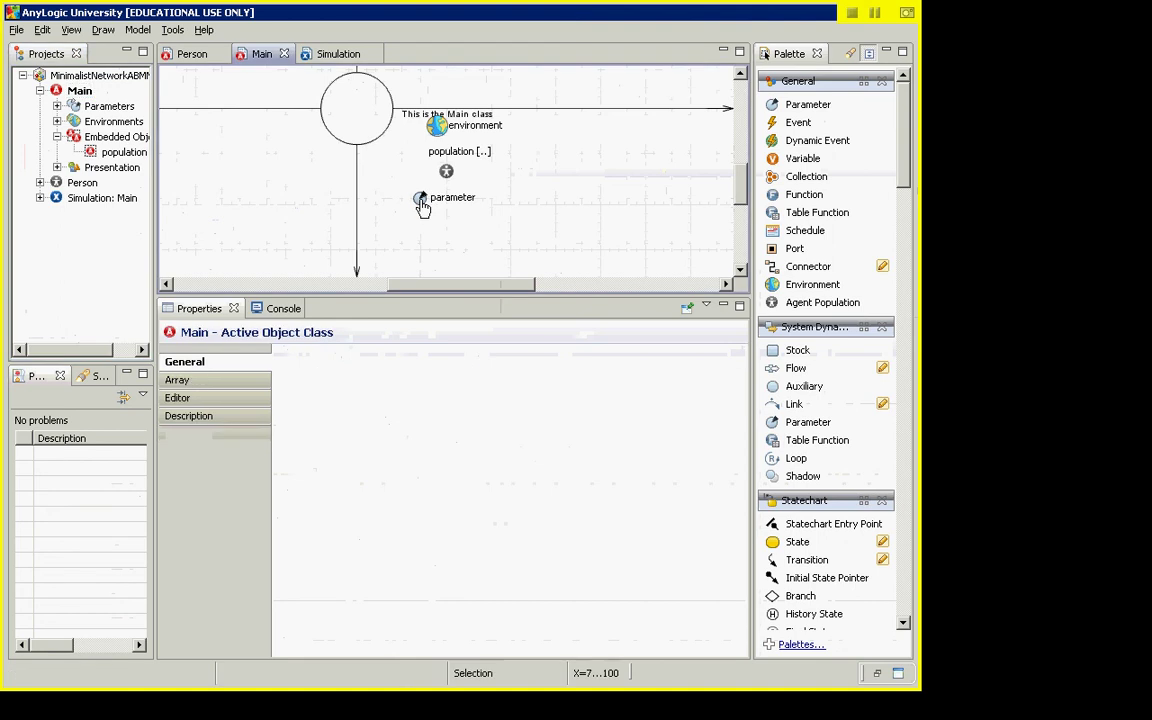
pyautogui.click(422, 200)
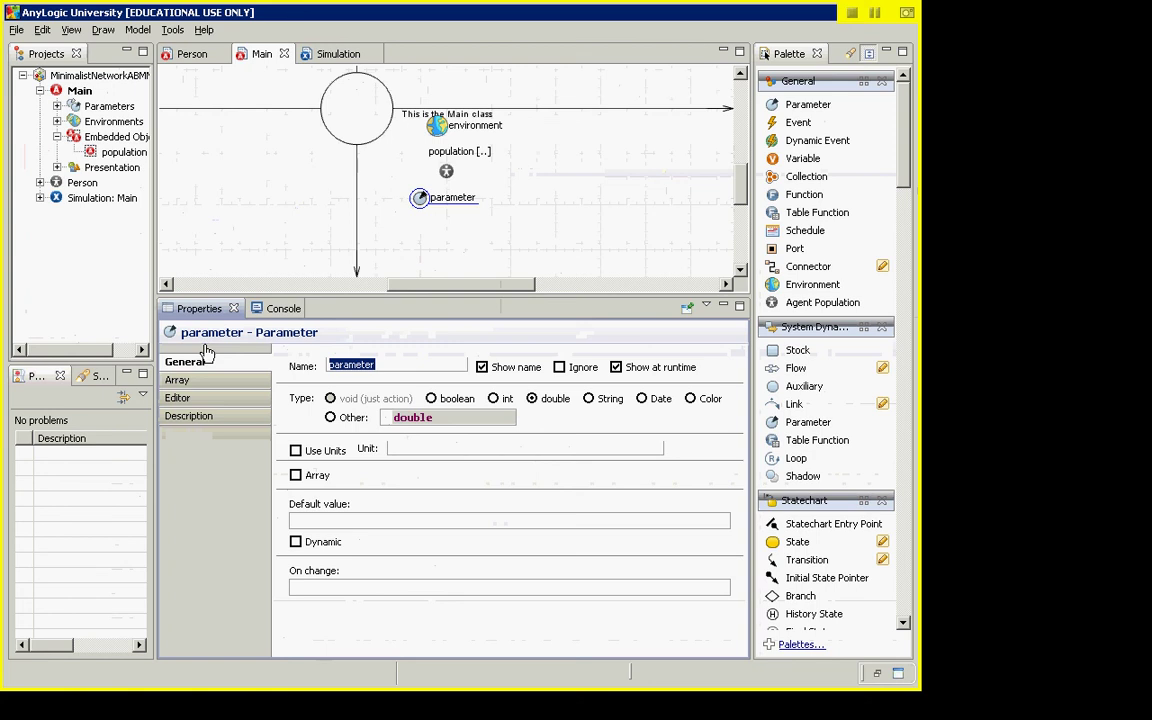
pyautogui.write('populationSize')
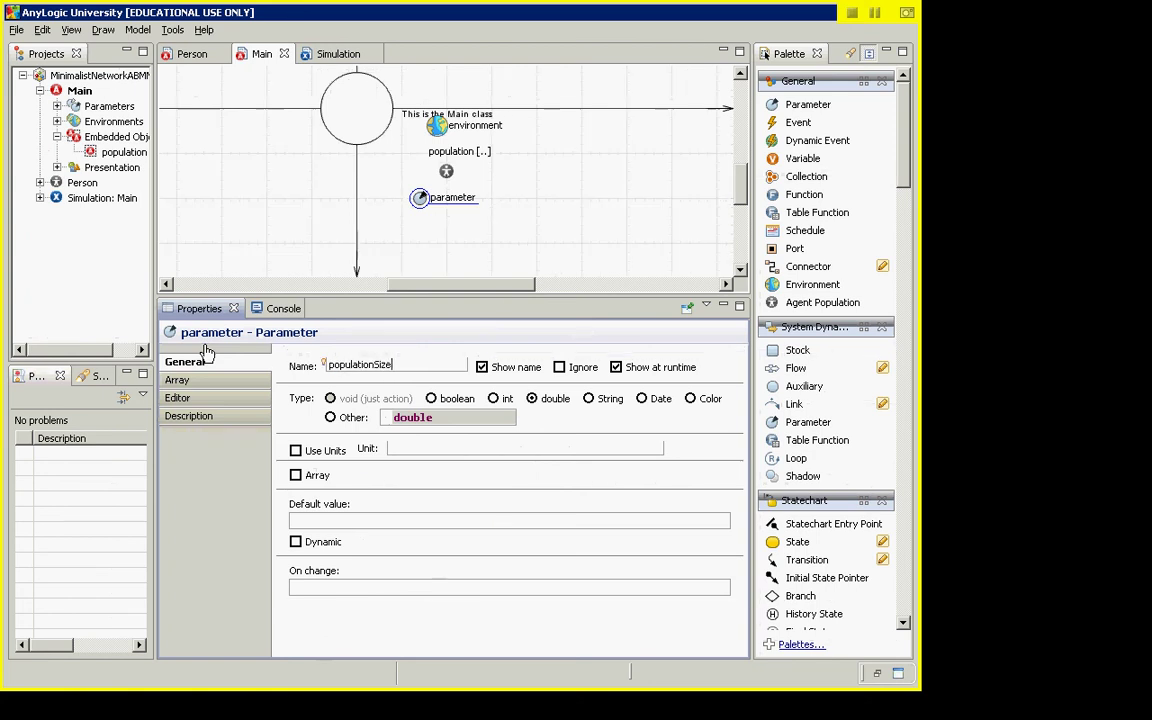
pyautogui.press('Return')
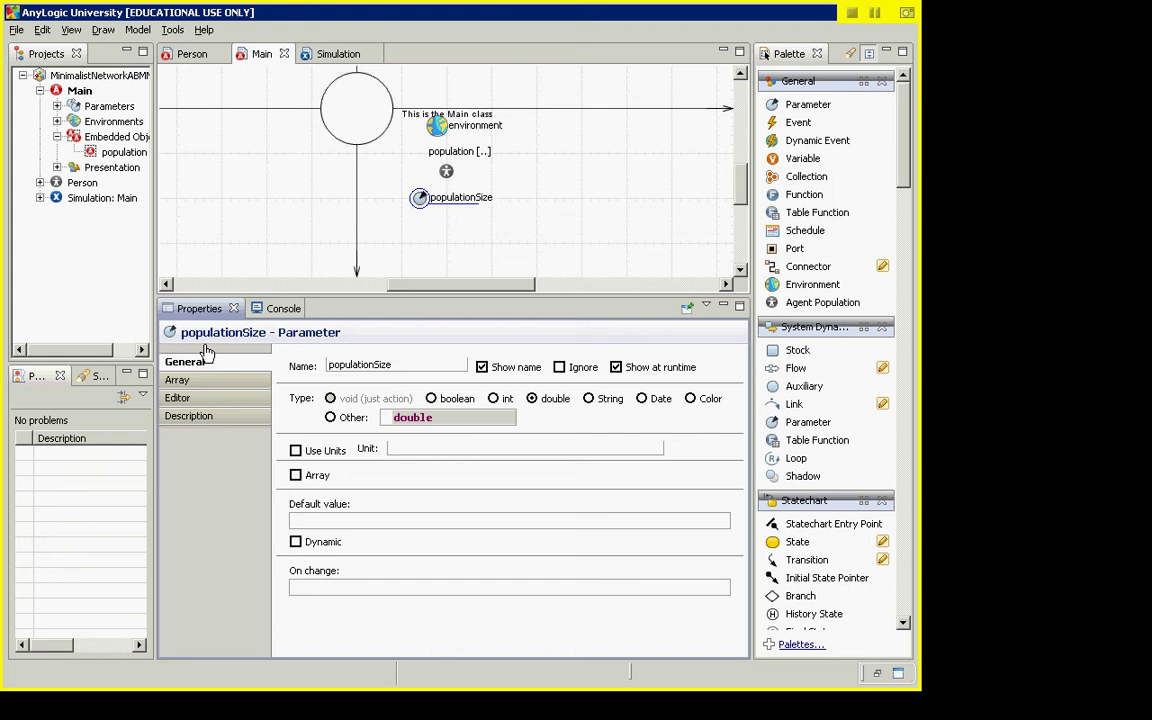
pyautogui.click(493, 400)
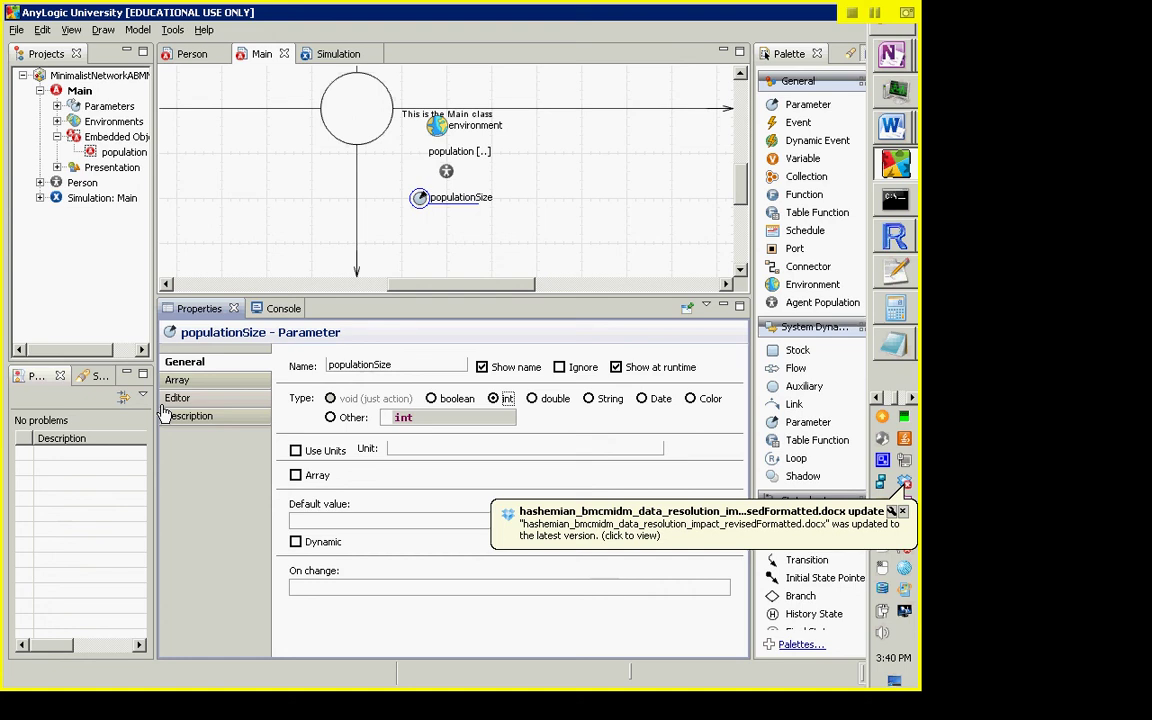
# - Set the population object's initial number of objects to the populationSize parameter
pyautogui.click(445, 172)
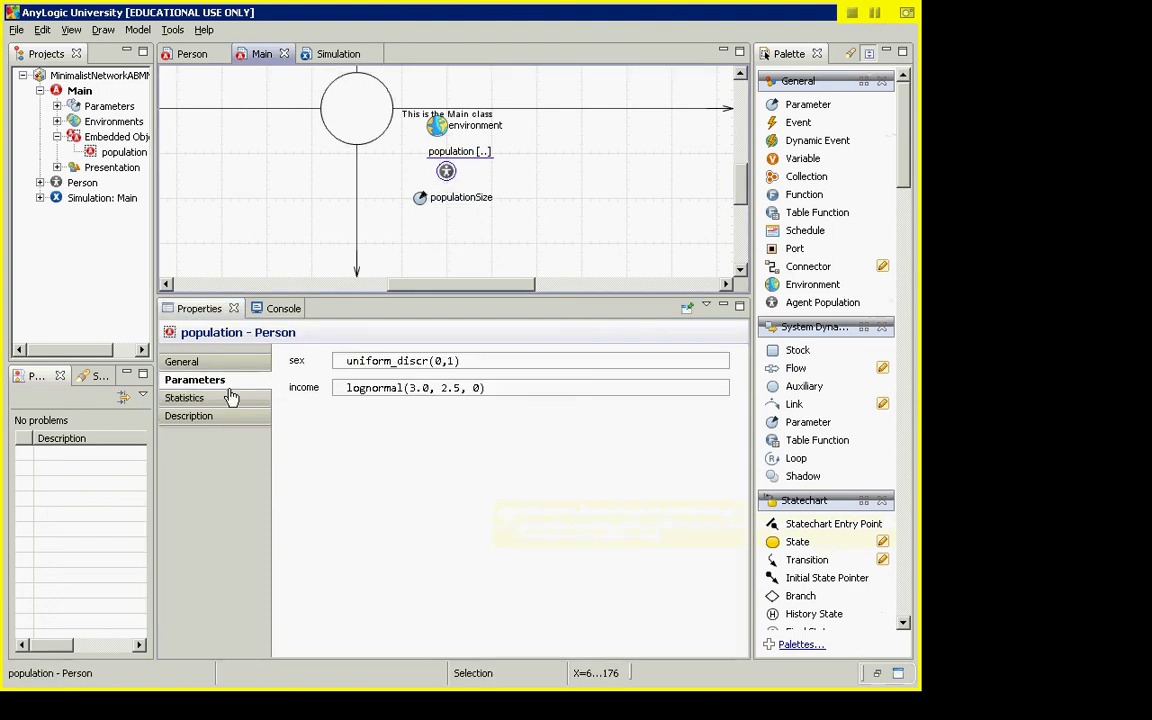
pyautogui.click(182, 361)
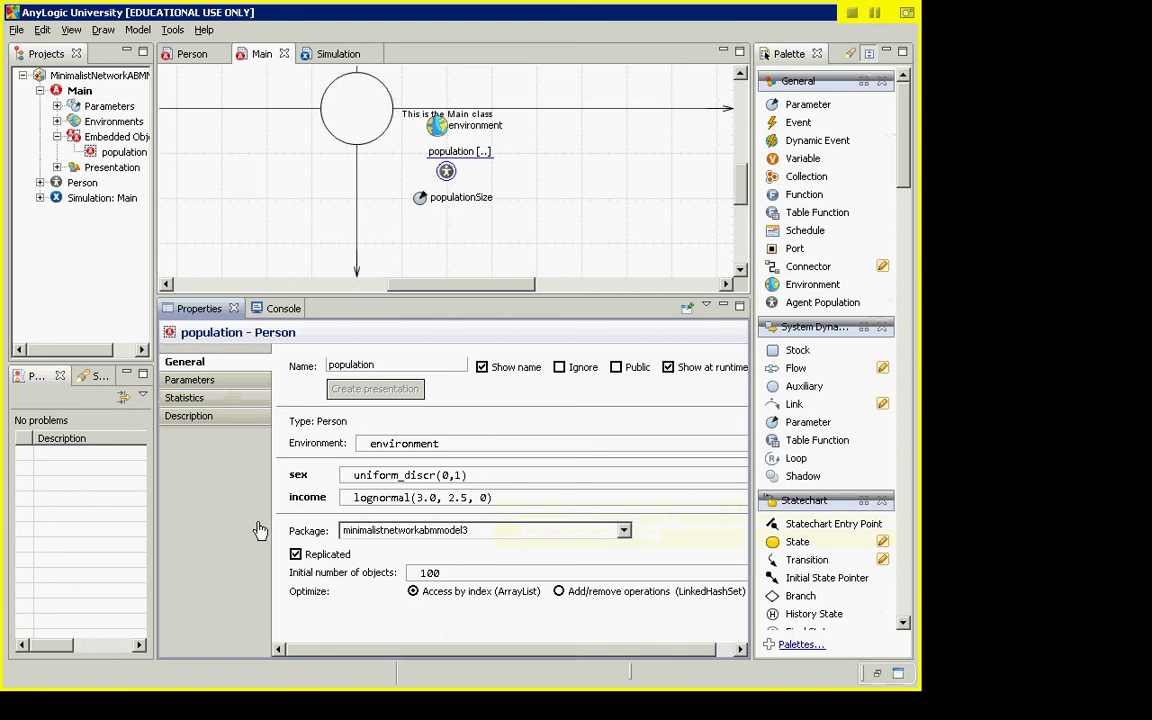
pyautogui.moveTo(463, 572); pyautogui.dragTo(400, 575)
pyautogui.write('populationSiz')
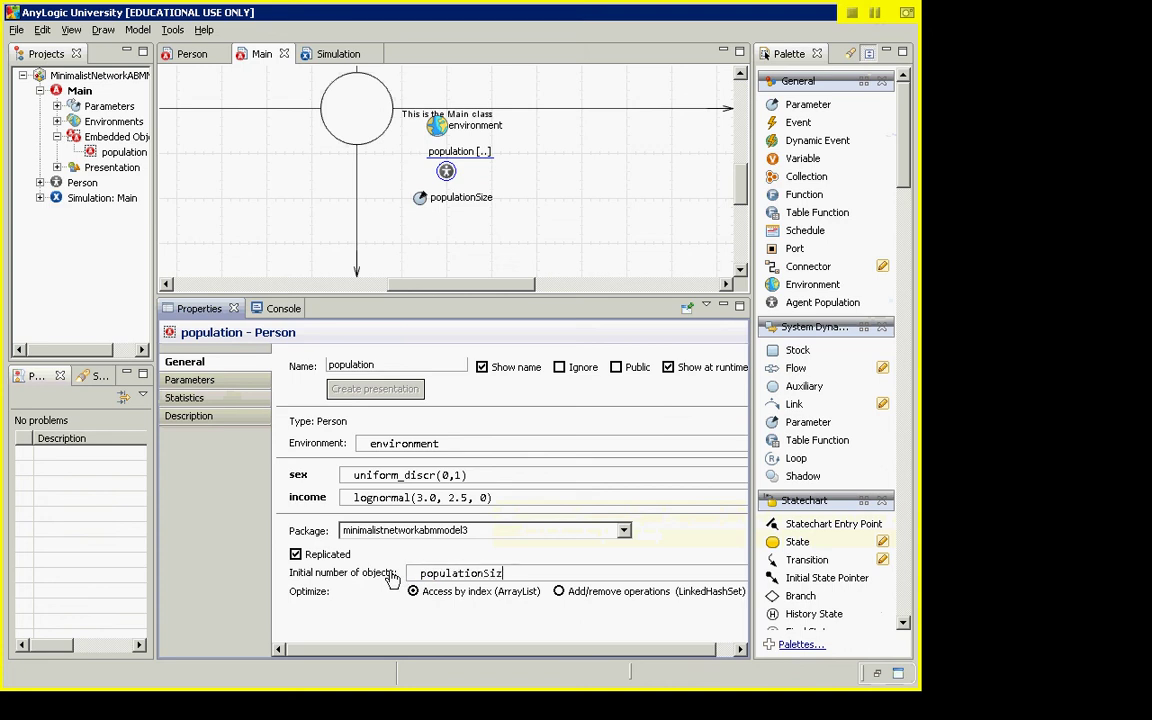
pyautogui.write('e')
# - Open the Simulation experiment and set its populationSize parameter to 100
pyautogui.click(425, 212)
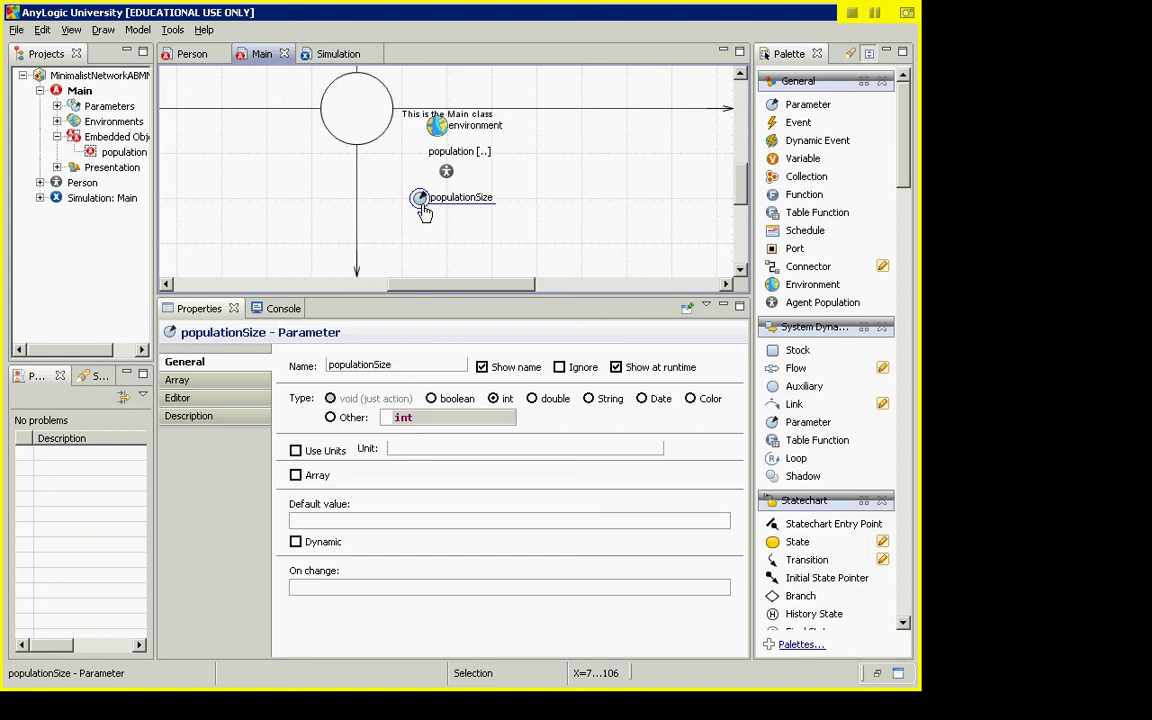
pyautogui.doubleClick(84, 198)
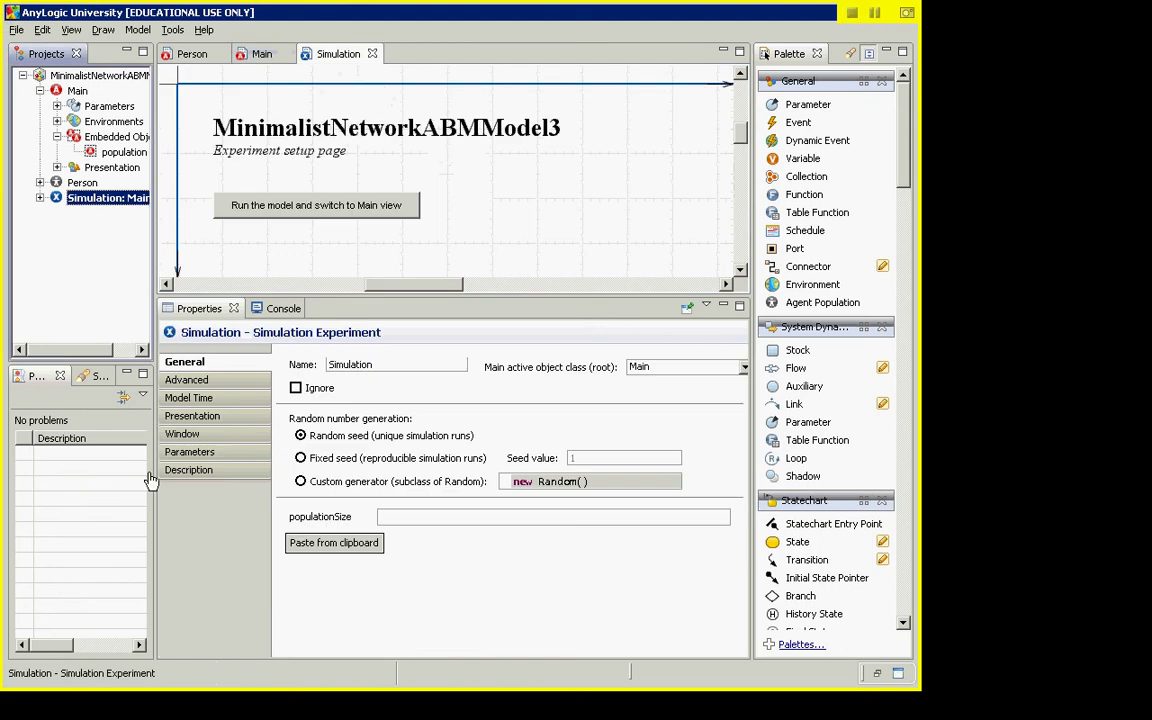
pyautogui.click(194, 455)
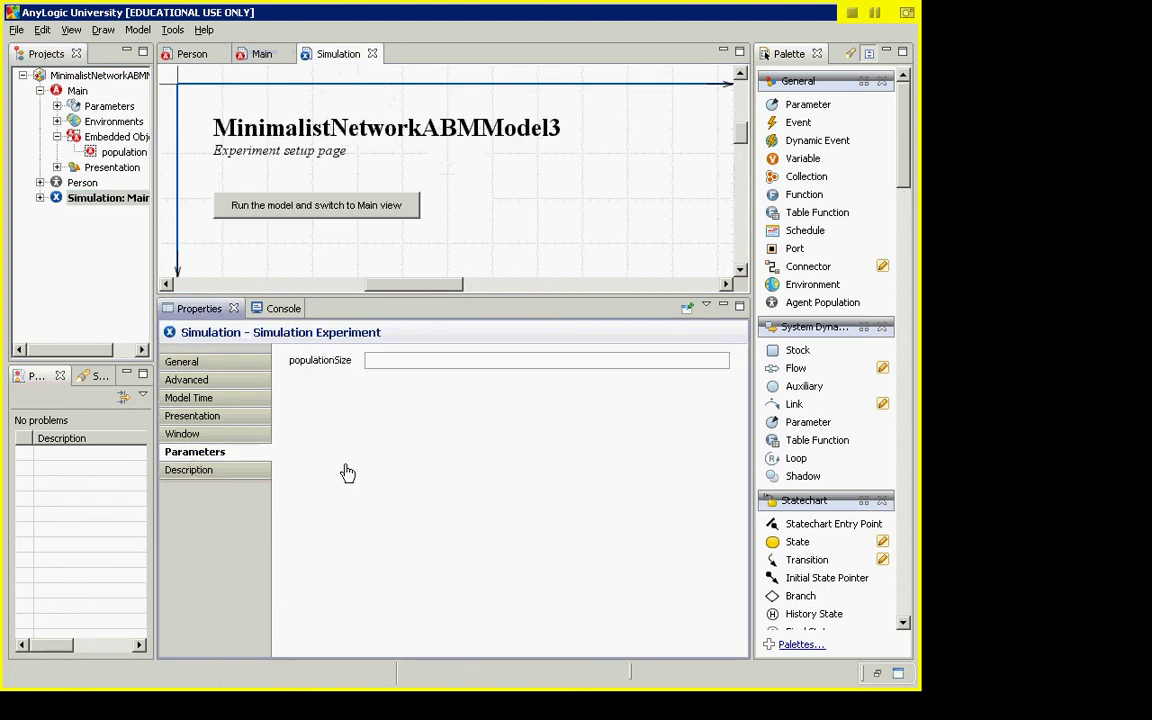
pyautogui.click(381, 362)
pyautogui.write('1000')
# - Run the Simulation experiment, check the agent index range of the population in the Main view, and close the simulation window
pyautogui.rightClick(133, 200)
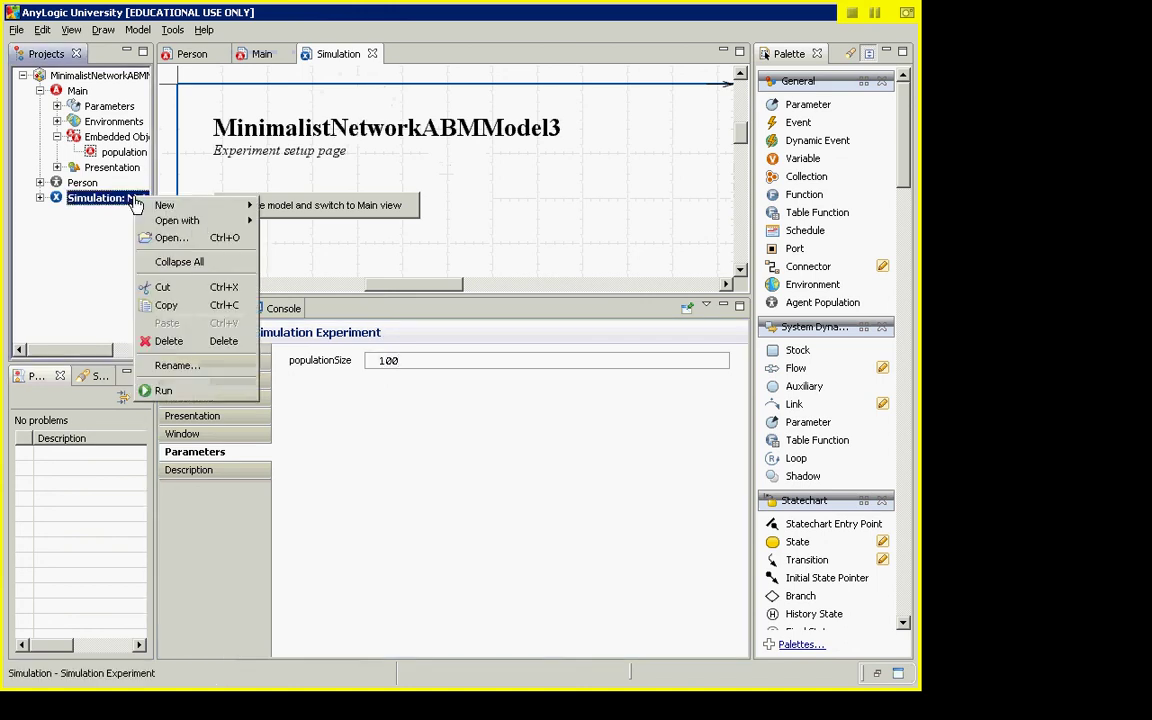
pyautogui.click(160, 391)
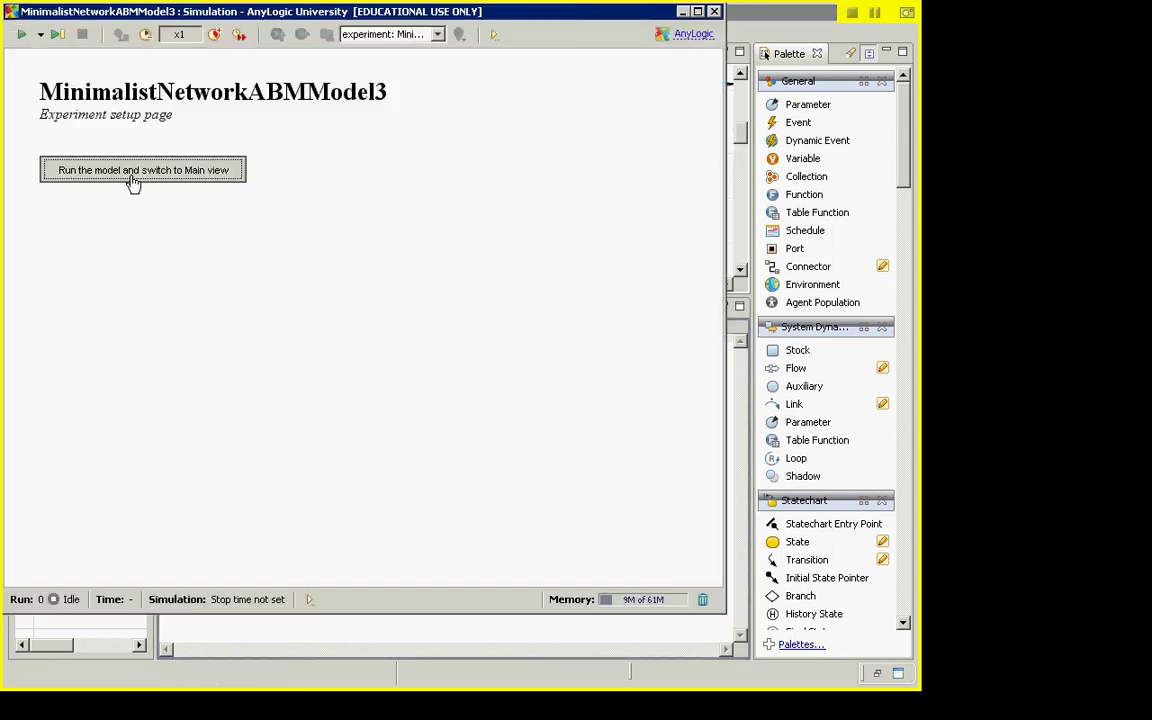
pyautogui.click(130, 177)
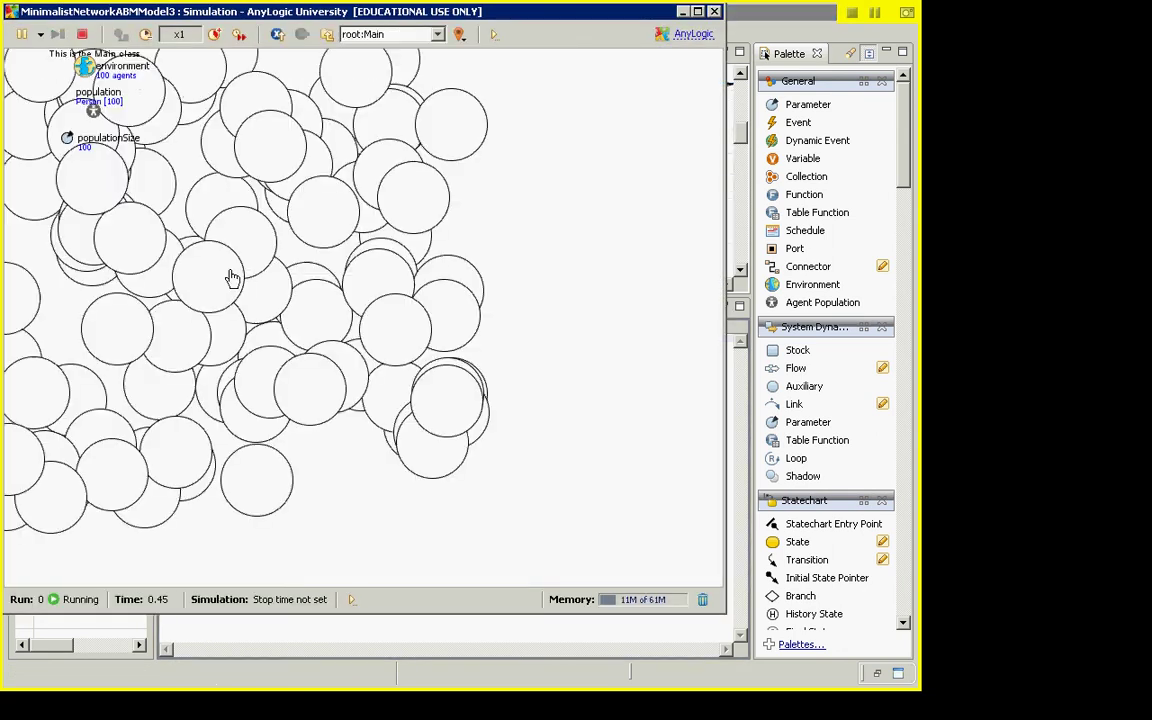
pyautogui.click(360, 34)
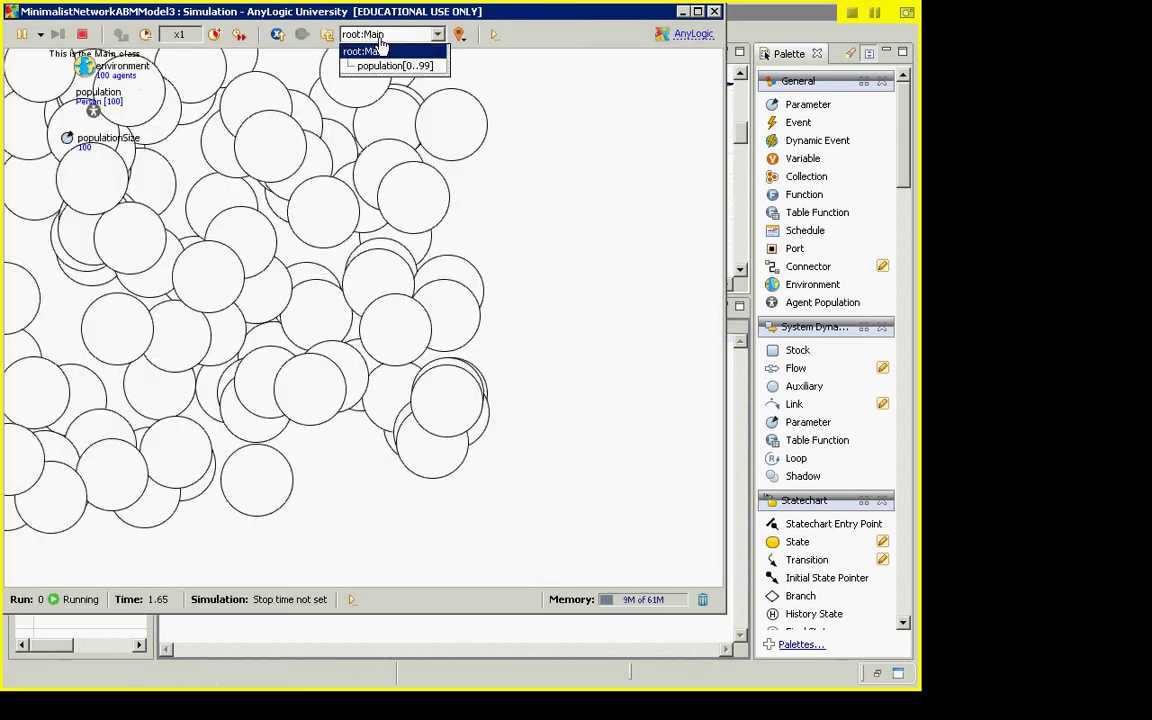
pyautogui.click(355, 44)
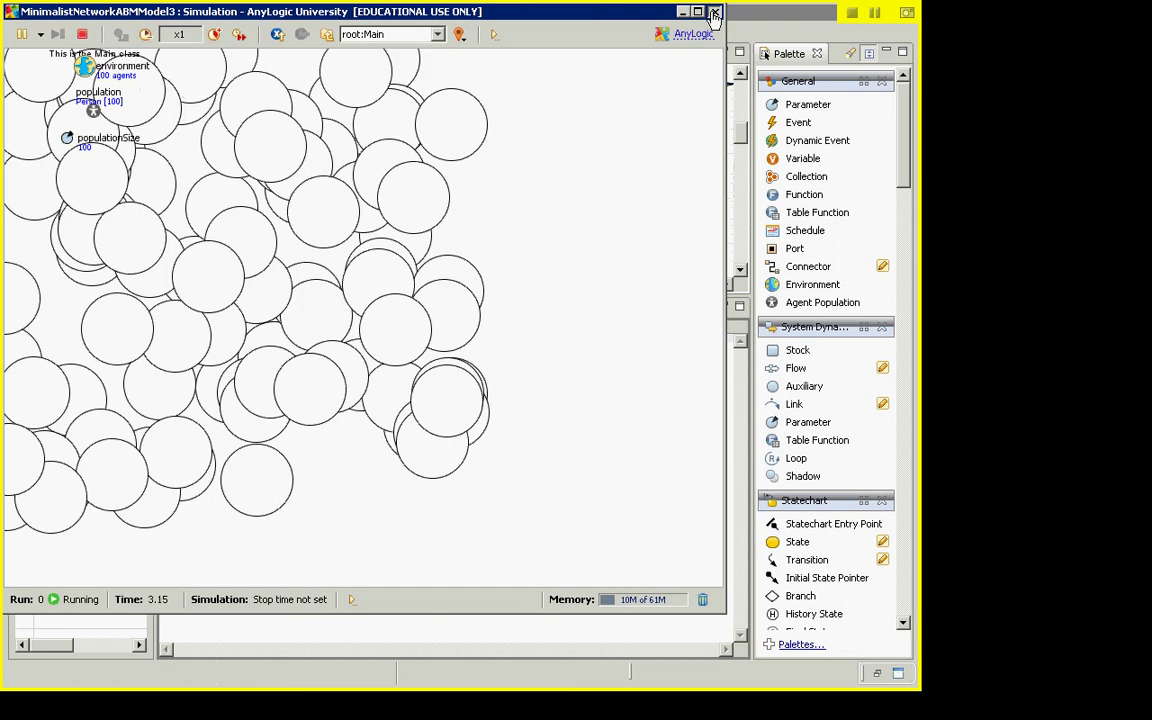
pyautogui.click(715, 13)
# - Duplicate the Simulation experiment within the MinimalistNetworkABMModel3 model by copying and pasting it
pyautogui.click(95, 199)
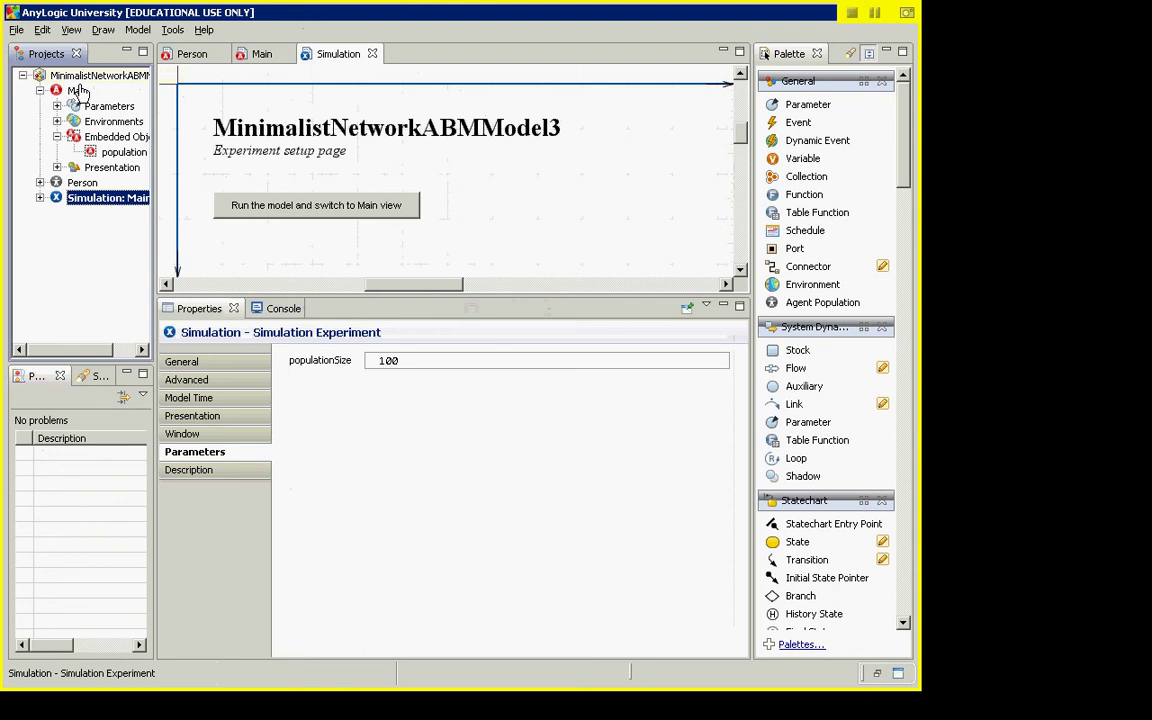
pyautogui.rightClick(58, 201)
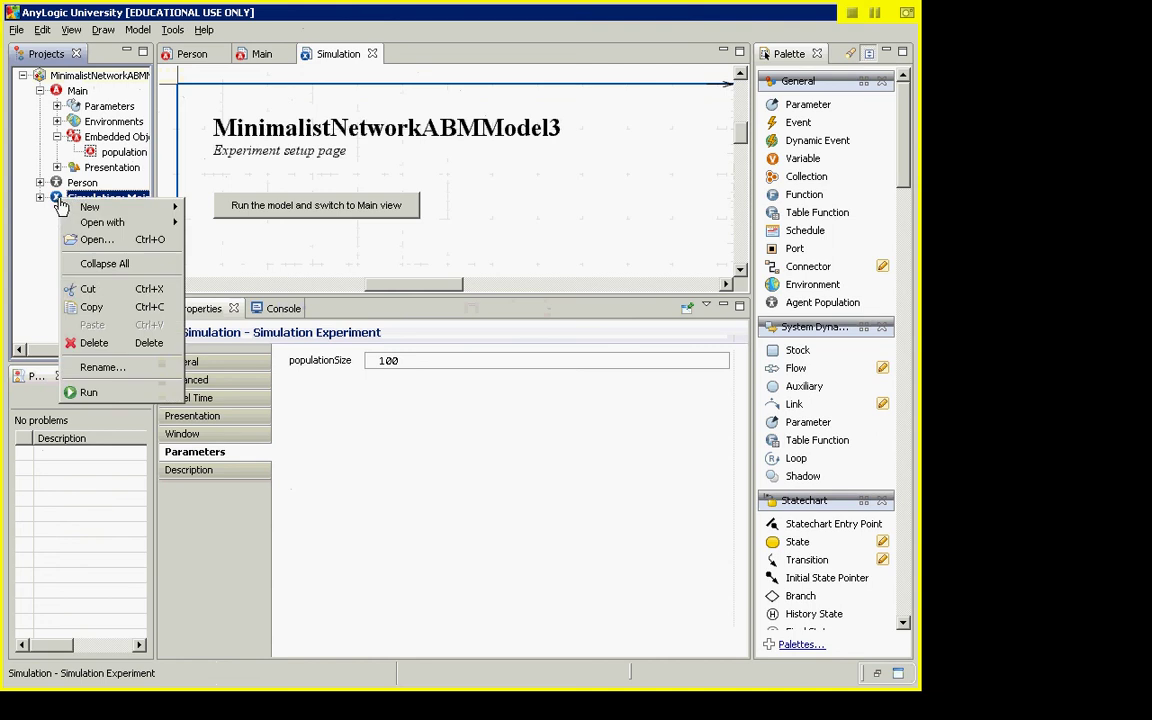
pyautogui.click(91, 313)
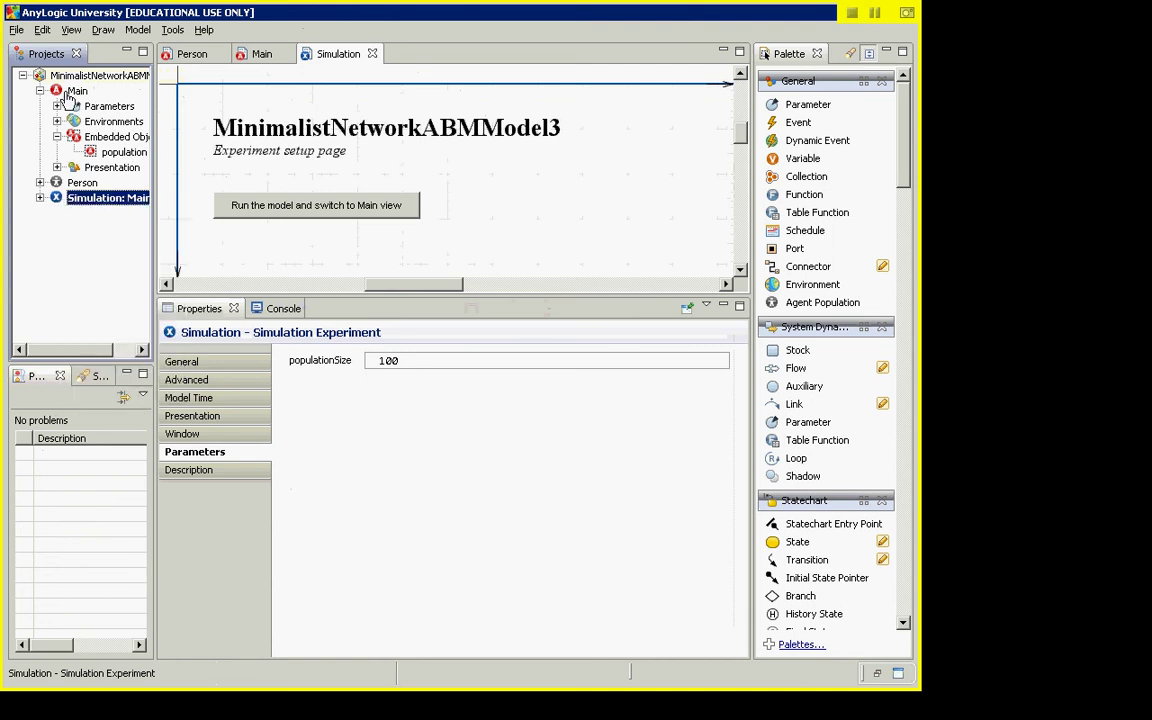
pyautogui.click(78, 75)
pyautogui.rightClick(78, 75)
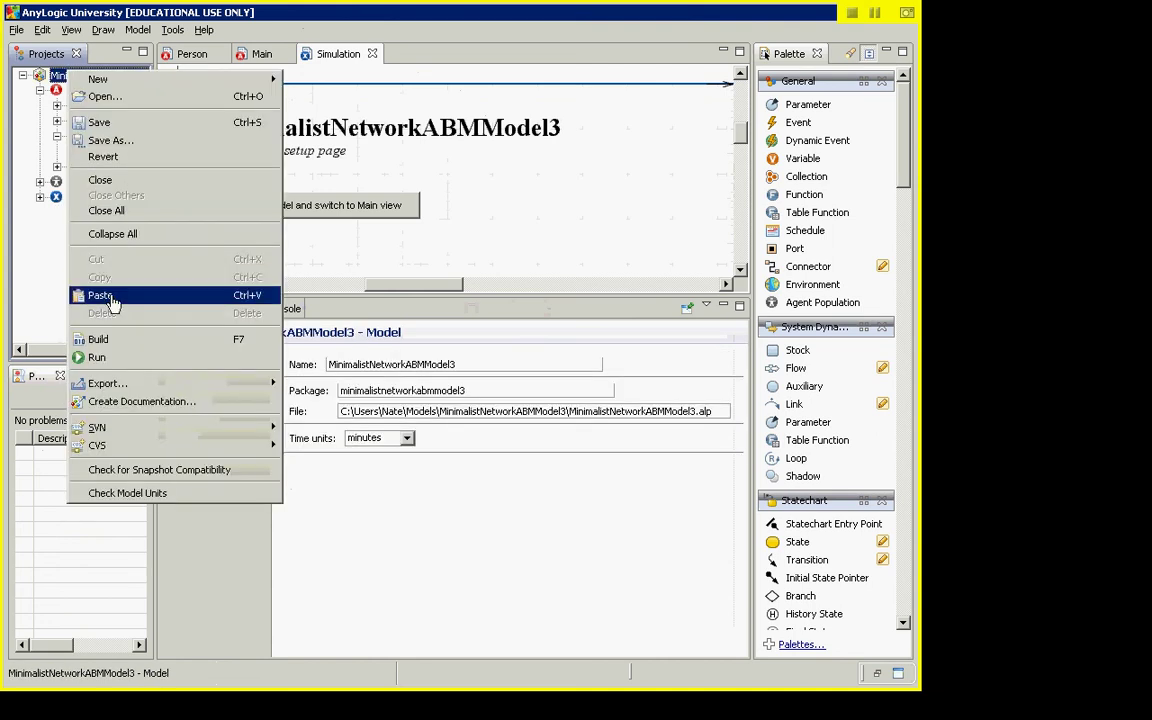
pyautogui.click(105, 296)
# - Rename the copied experiment Simulation1 to largePopulation and choose Main as its main active object class
pyautogui.click(84, 215)
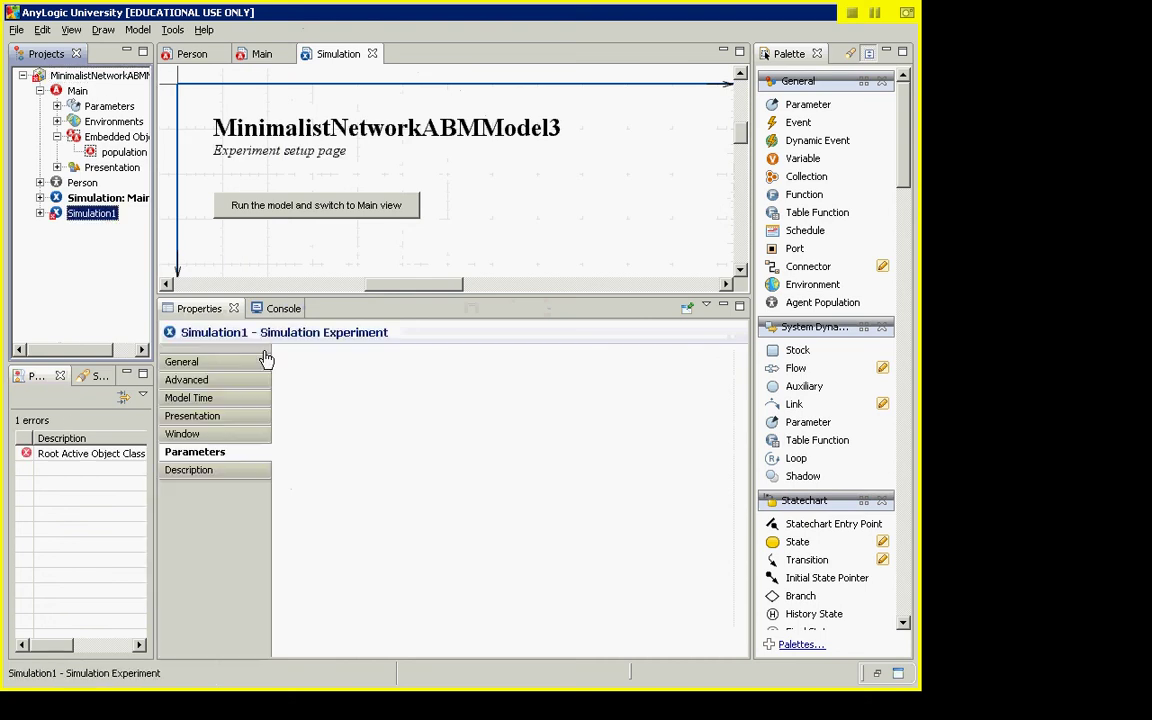
pyautogui.click(190, 279)
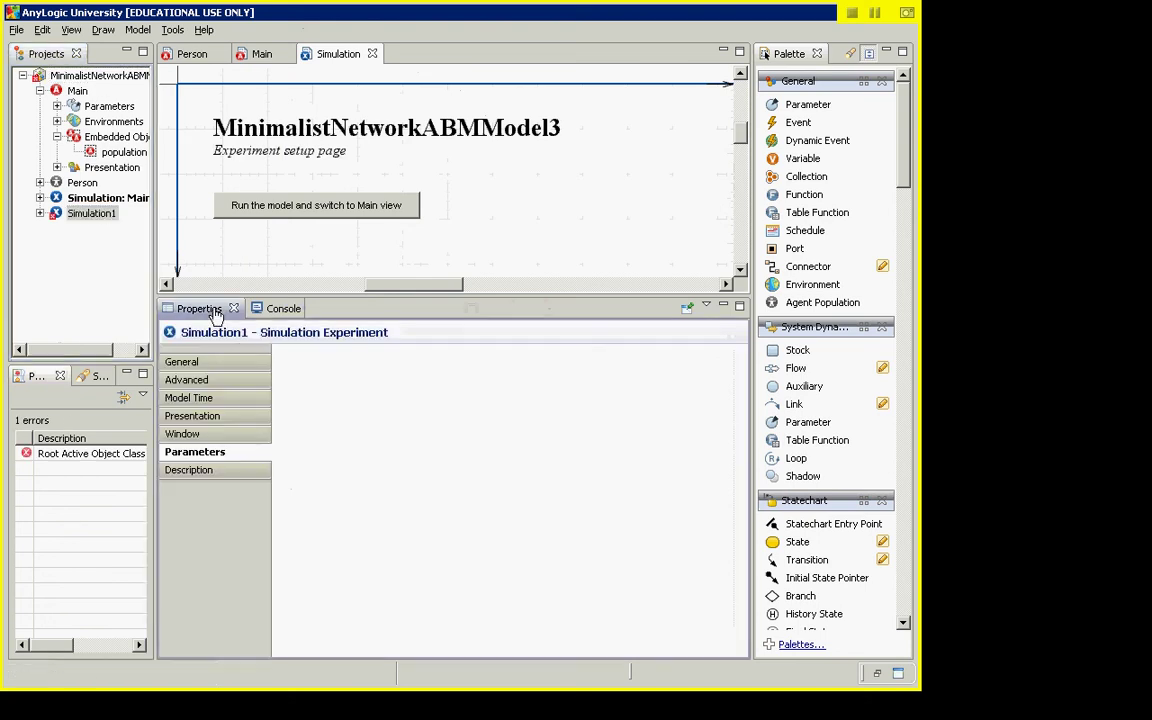
pyautogui.click(57, 216)
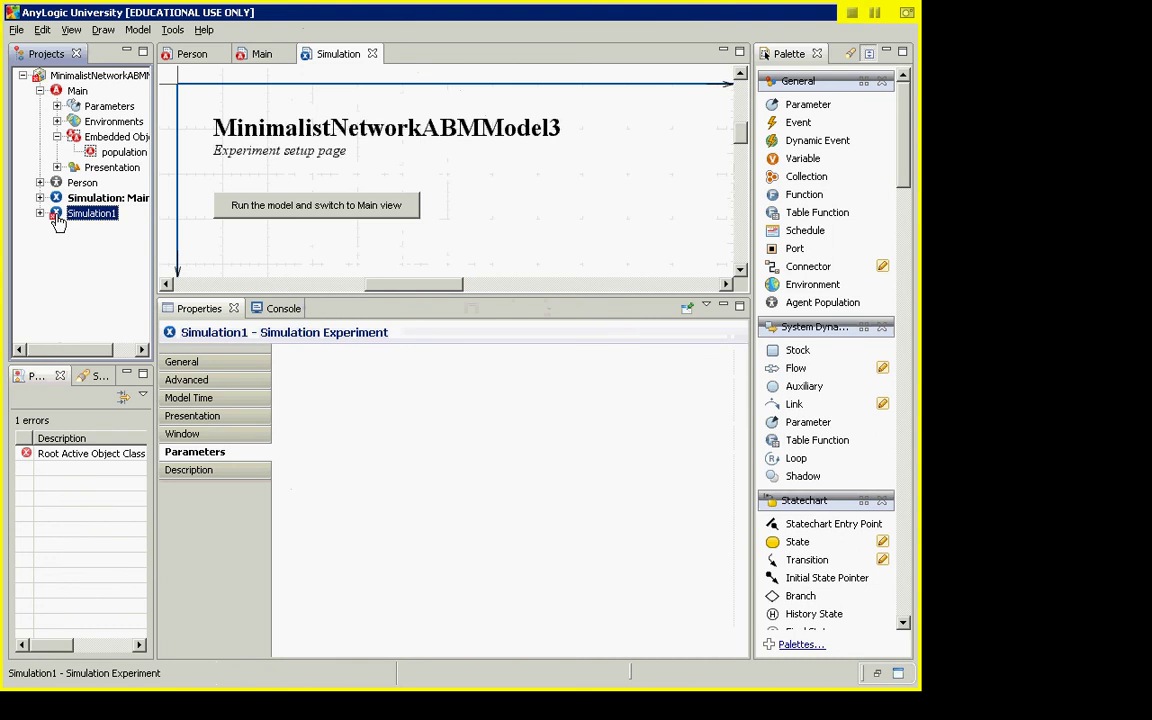
pyautogui.doubleClick(57, 218)
pyautogui.click(210, 363)
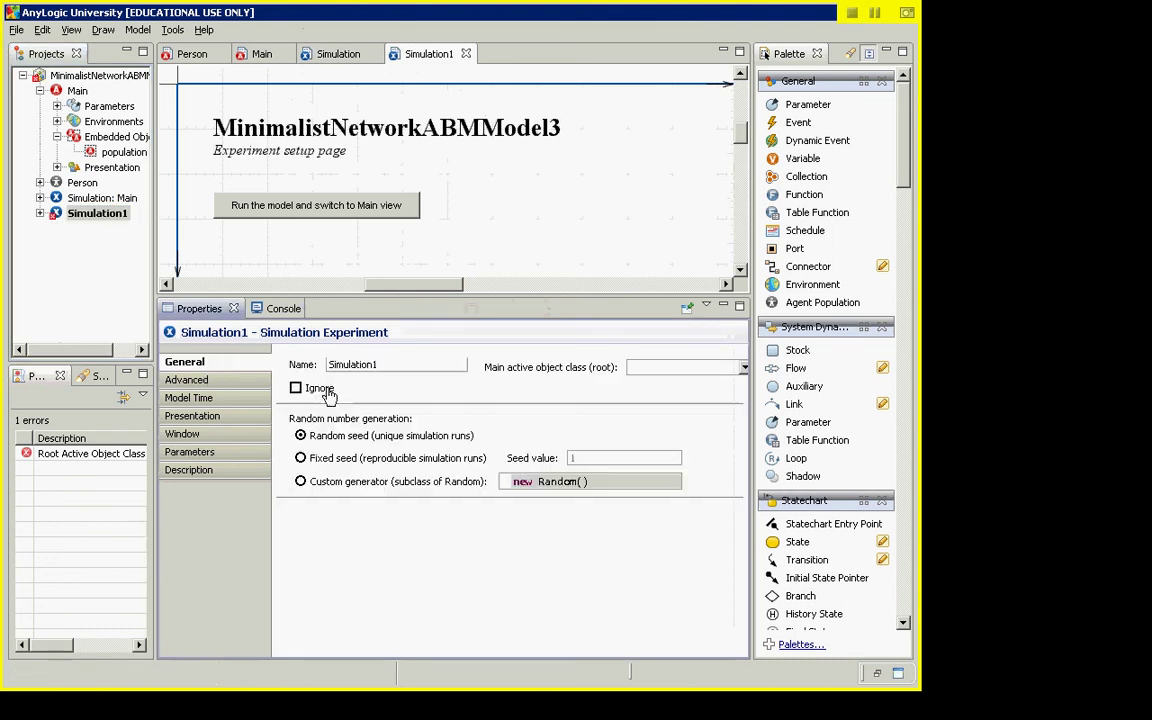
pyautogui.moveTo(380, 366); pyautogui.dragTo(303, 366)
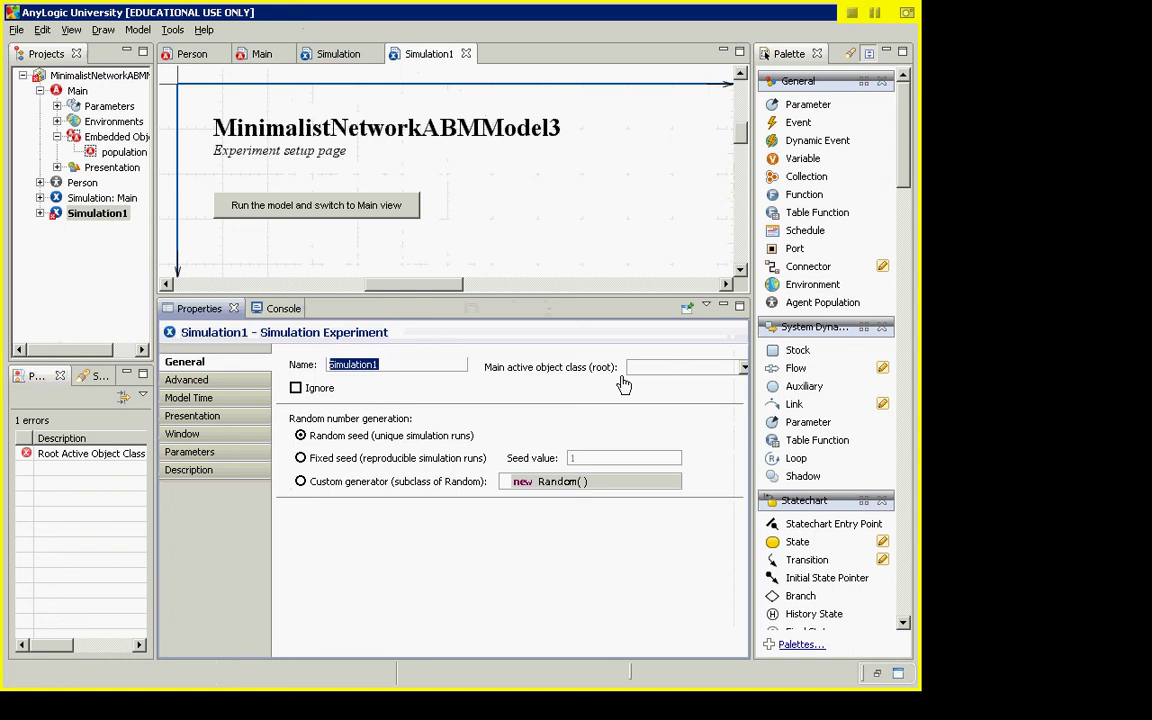
pyautogui.write('largePopulation')
pyautogui.click(680, 370)
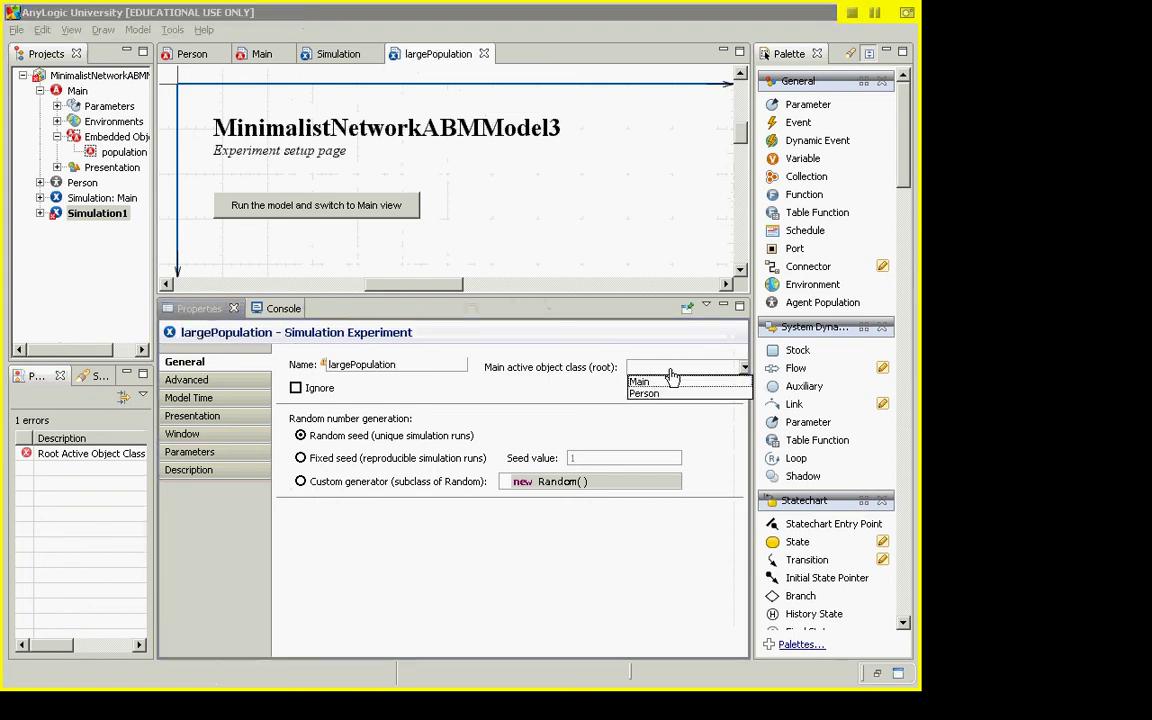
pyautogui.click(645, 382)
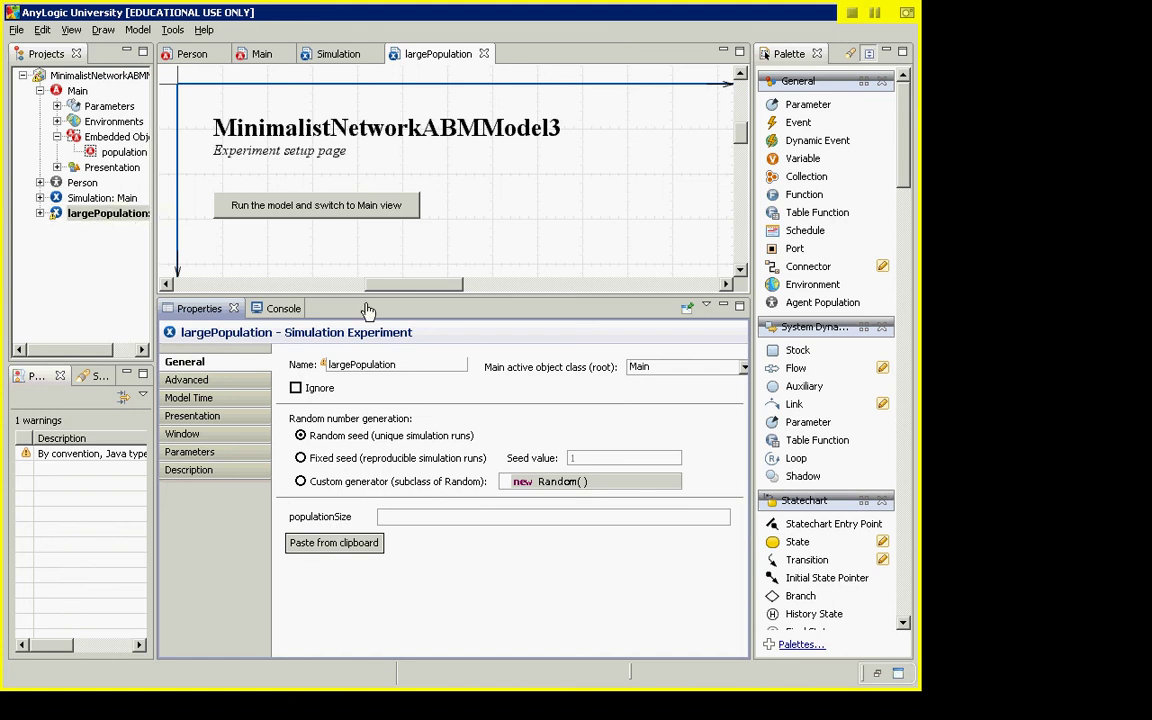
# - Set the populationSize parameter of the largePopulation experiment to 1000
pyautogui.click(109, 214)
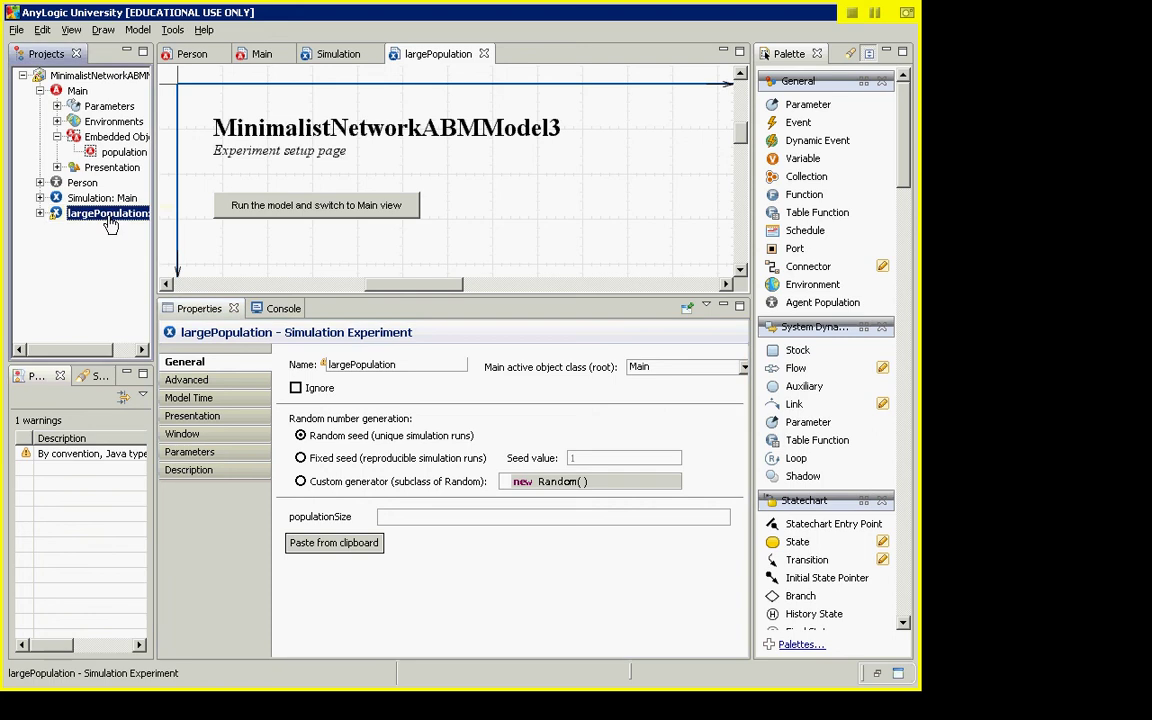
pyautogui.click(456, 520)
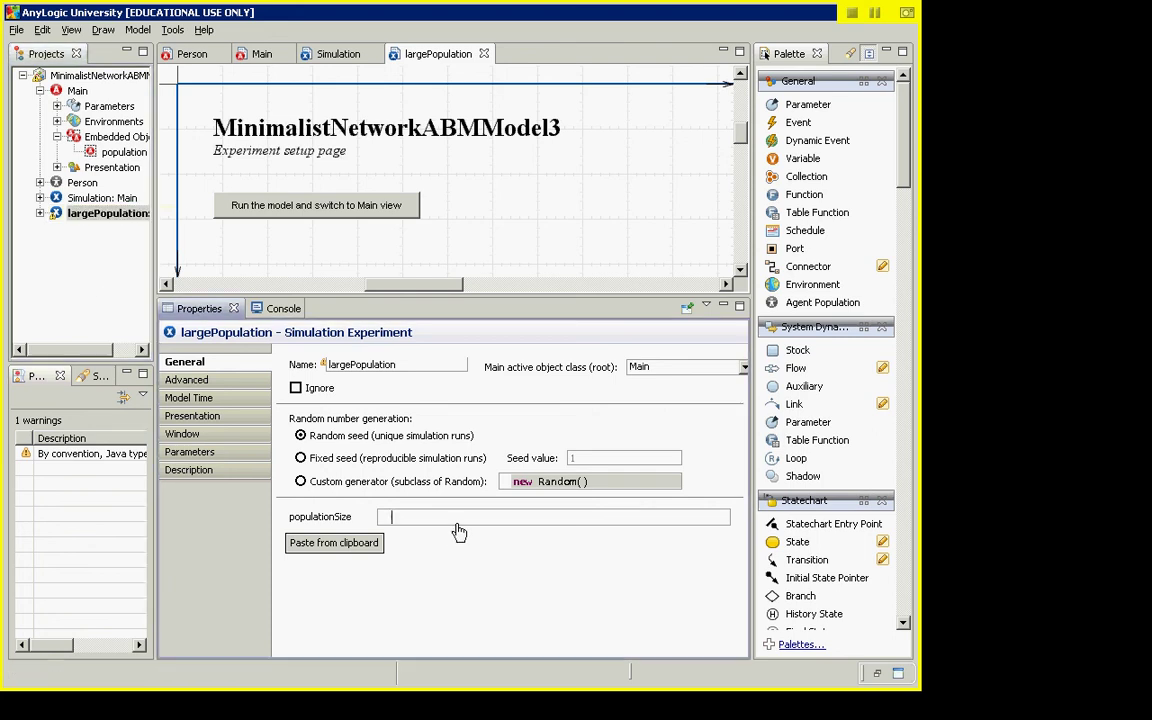
pyautogui.click(220, 452)
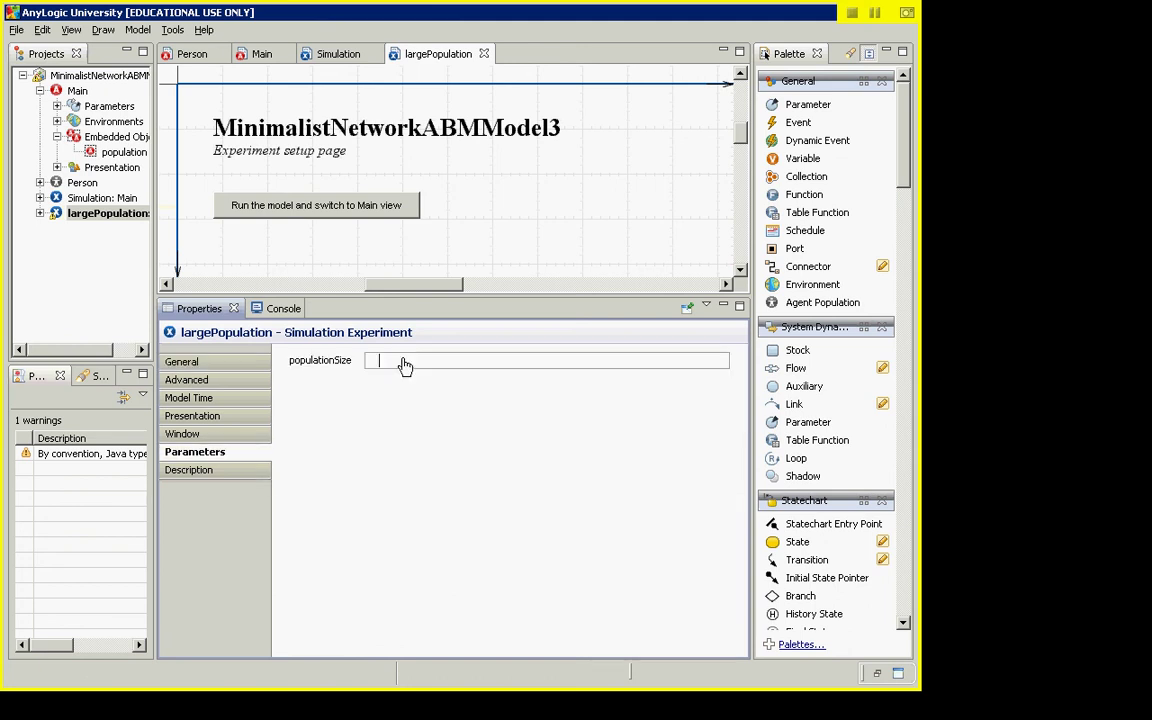
pyautogui.write('1900')
pyautogui.press('BackSpace')
pyautogui.press('BackSpace')
pyautogui.press('BackSpace')
pyautogui.write('000')
# - Compare the populationSize settings of the largePopulation and Simulation experiments
pyautogui.click(82, 216)
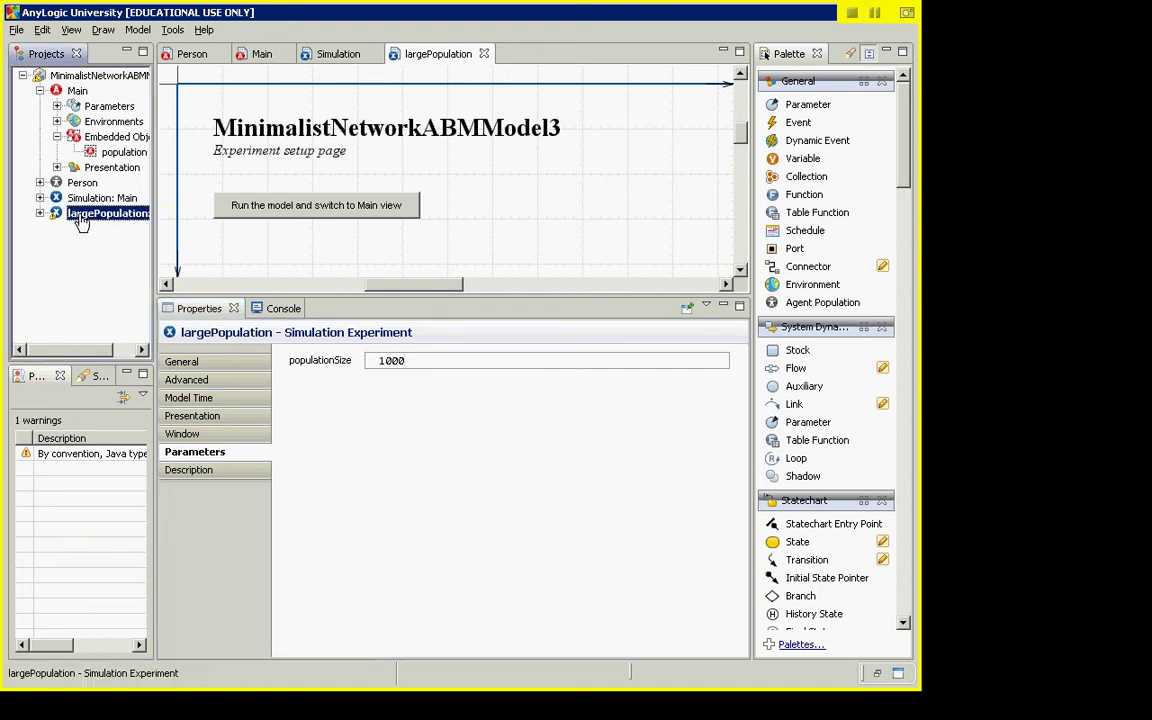
pyautogui.click(77, 200)
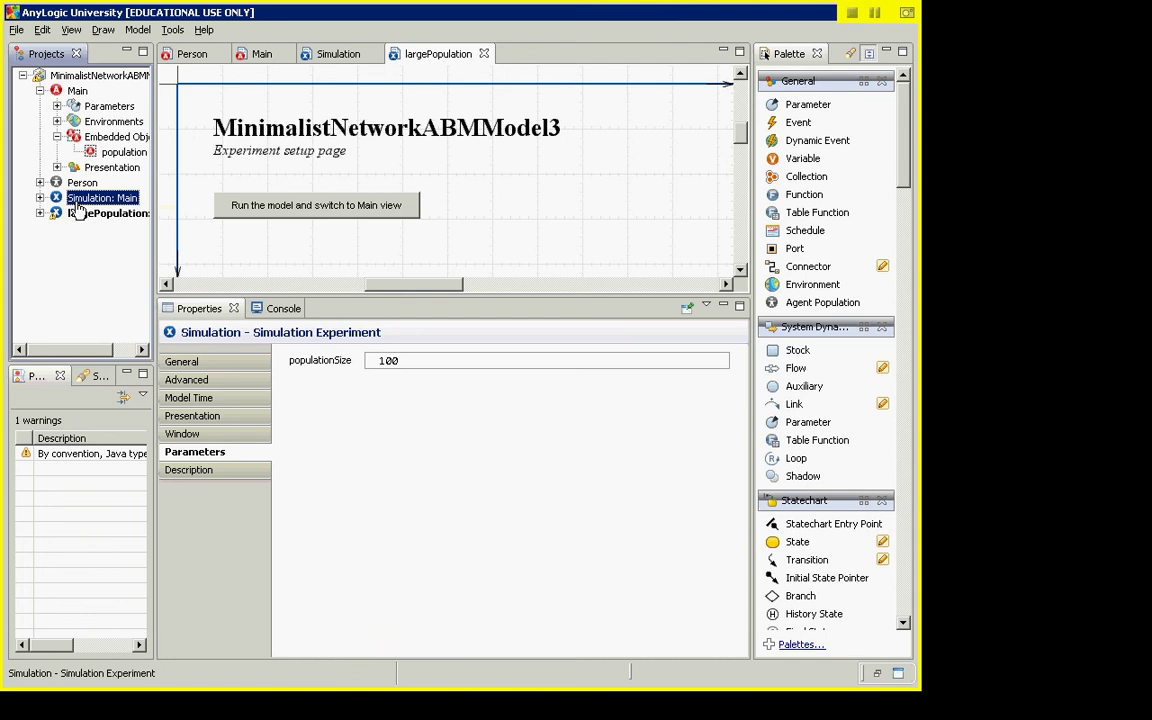
pyautogui.doubleClick(77, 200)
# - Run the largePopulation experiment, inspect the Main view and the agent population[0], and close the simulation window
pyautogui.click(75, 216)
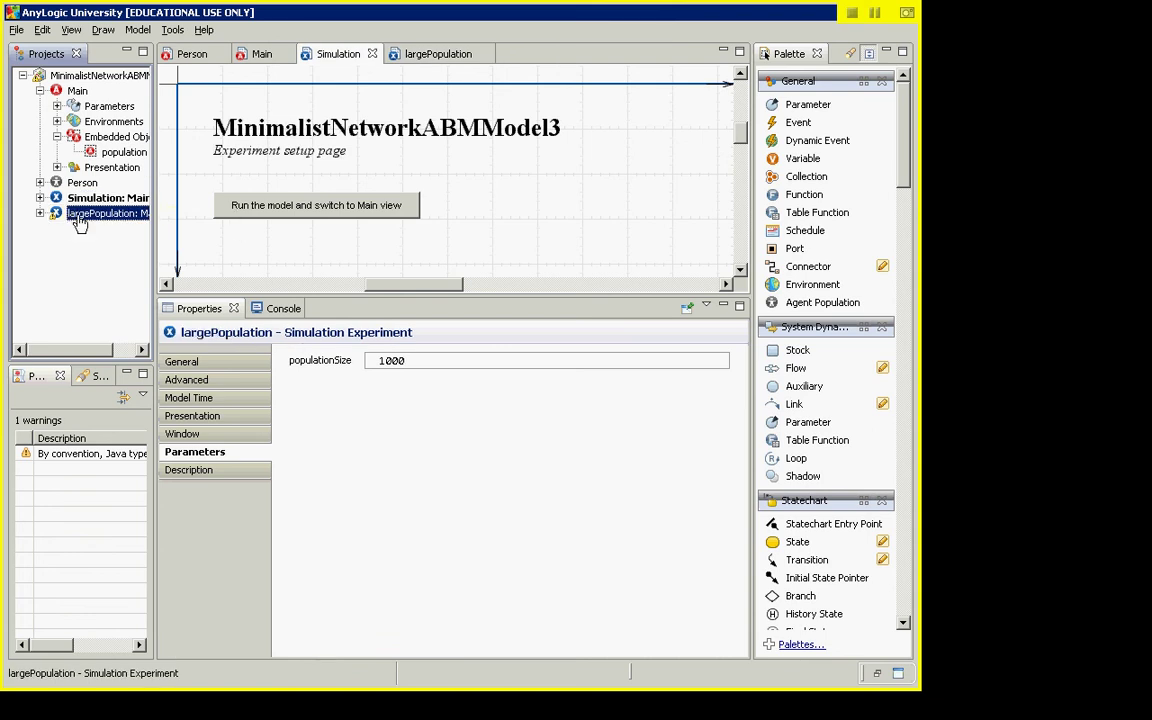
pyautogui.rightClick(80, 222)
pyautogui.click(150, 404)
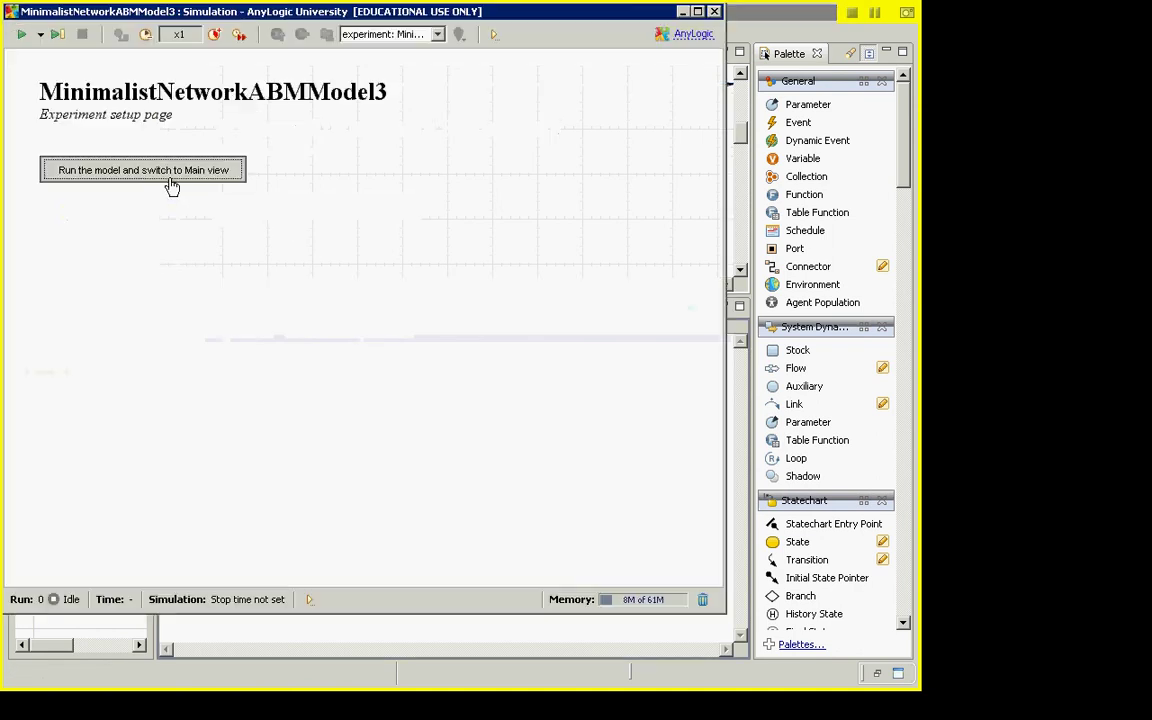
pyautogui.click(170, 183)
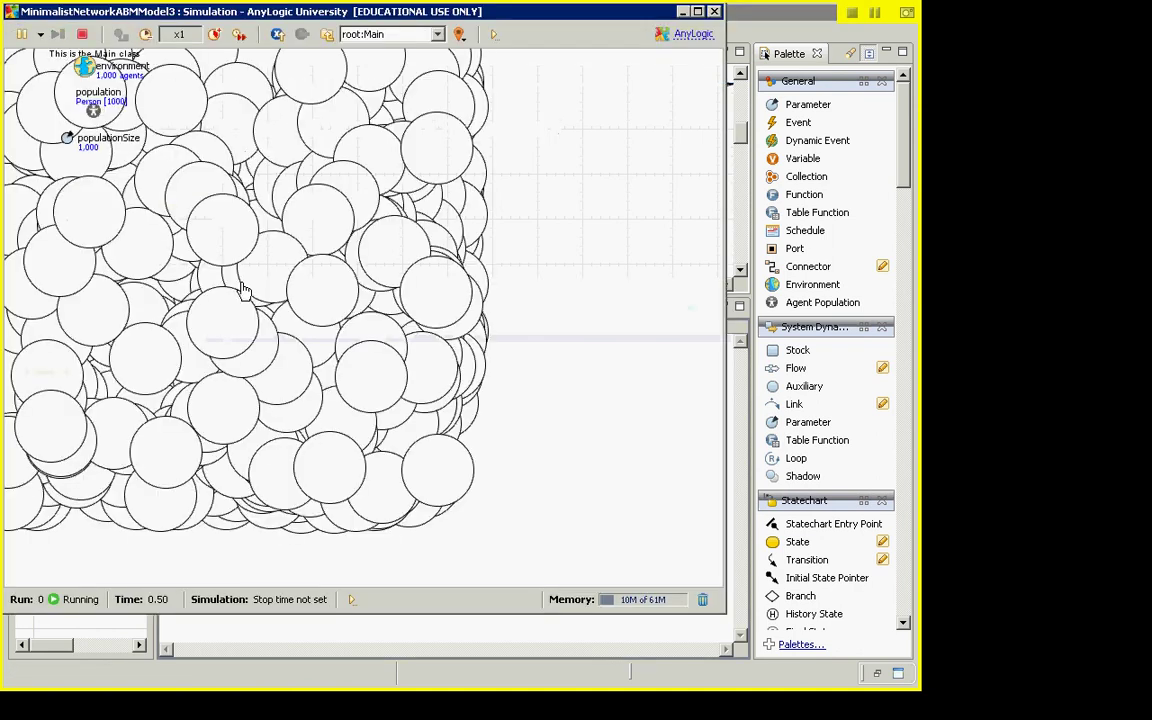
pyautogui.click(386, 38)
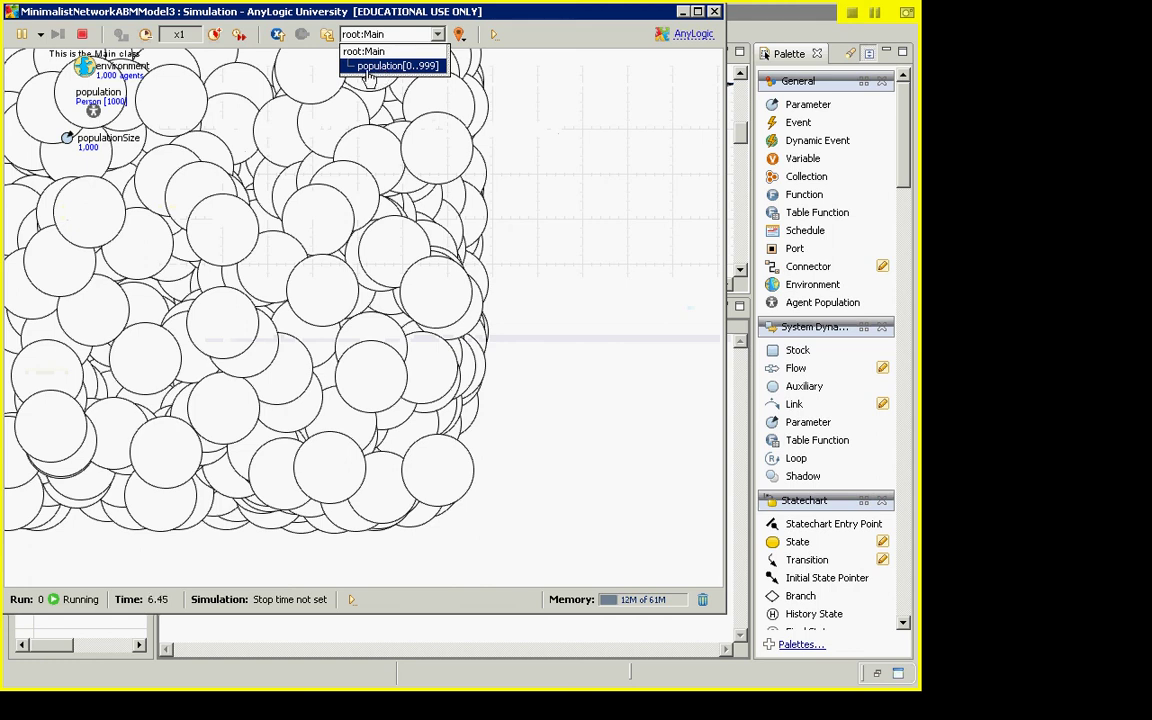
pyautogui.click(367, 66)
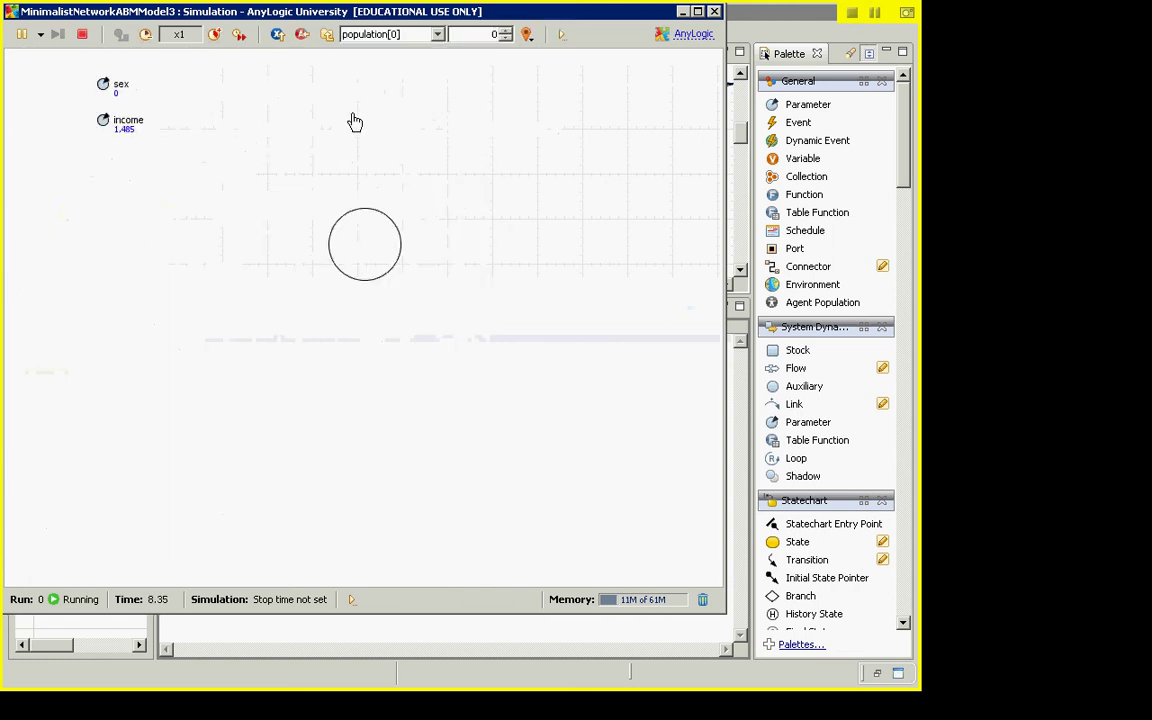
pyautogui.hotkey('alt', 'F4')
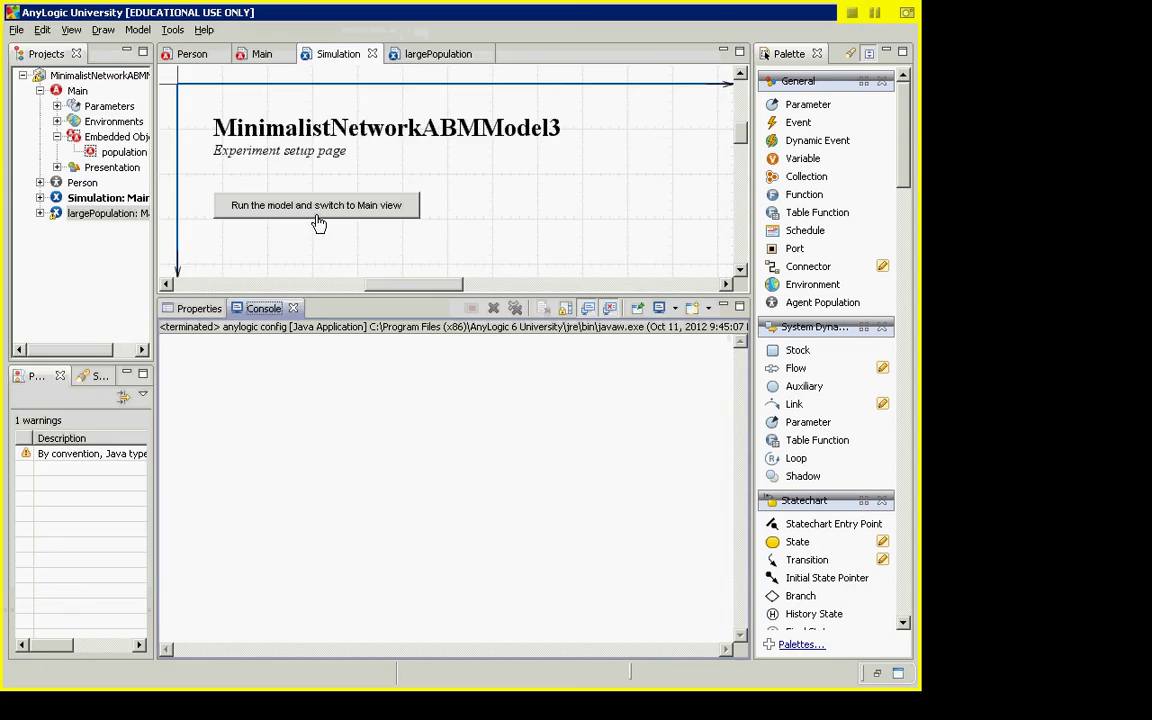
# - Switch to Blackboard Collaborate and move its window higher so the participants and chat can be read
pyautogui.hotkey('alt', 'Tab')
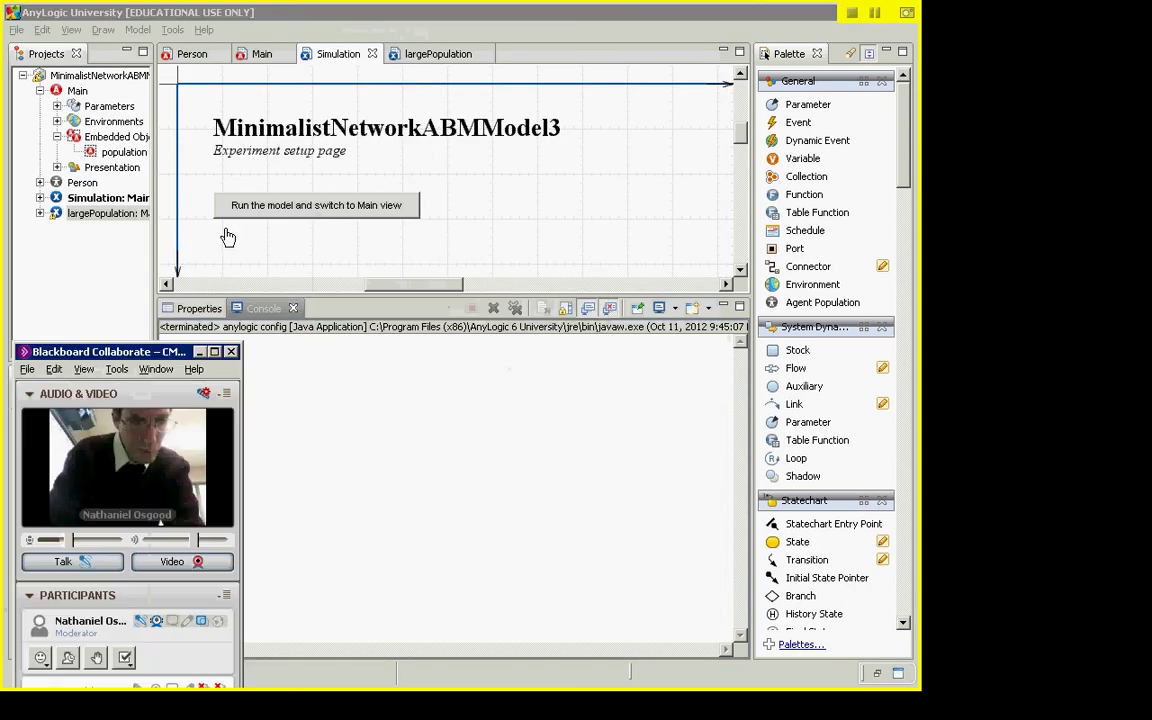
pyautogui.moveTo(112, 344); pyautogui.dragTo(139, 37)
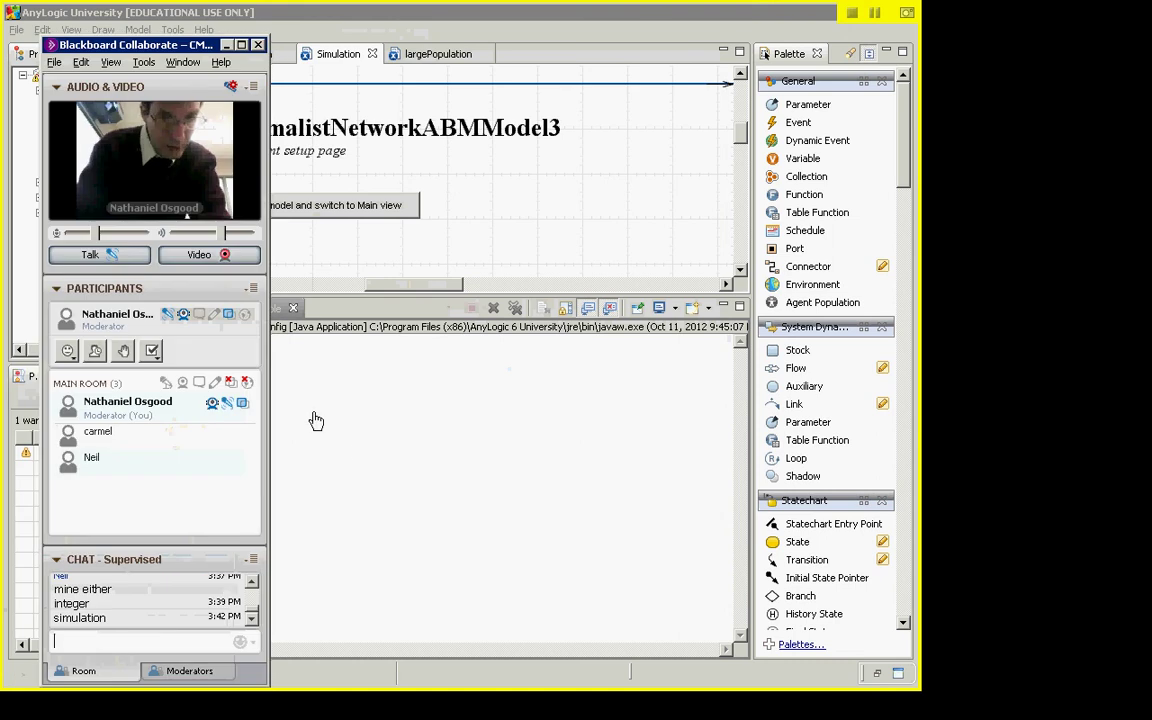
# - Return to AnyLogic and review the populationSize values of the largePopulation and Simulation experiments
pyautogui.click(345, 443)
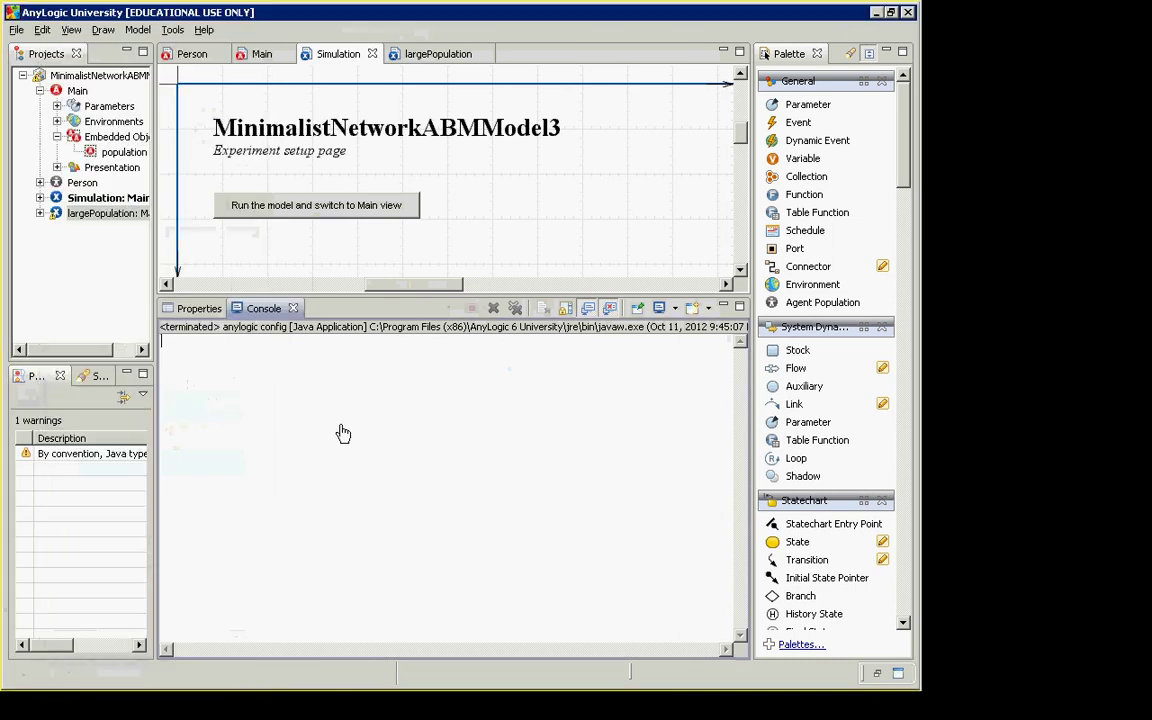
pyautogui.doubleClick(118, 213)
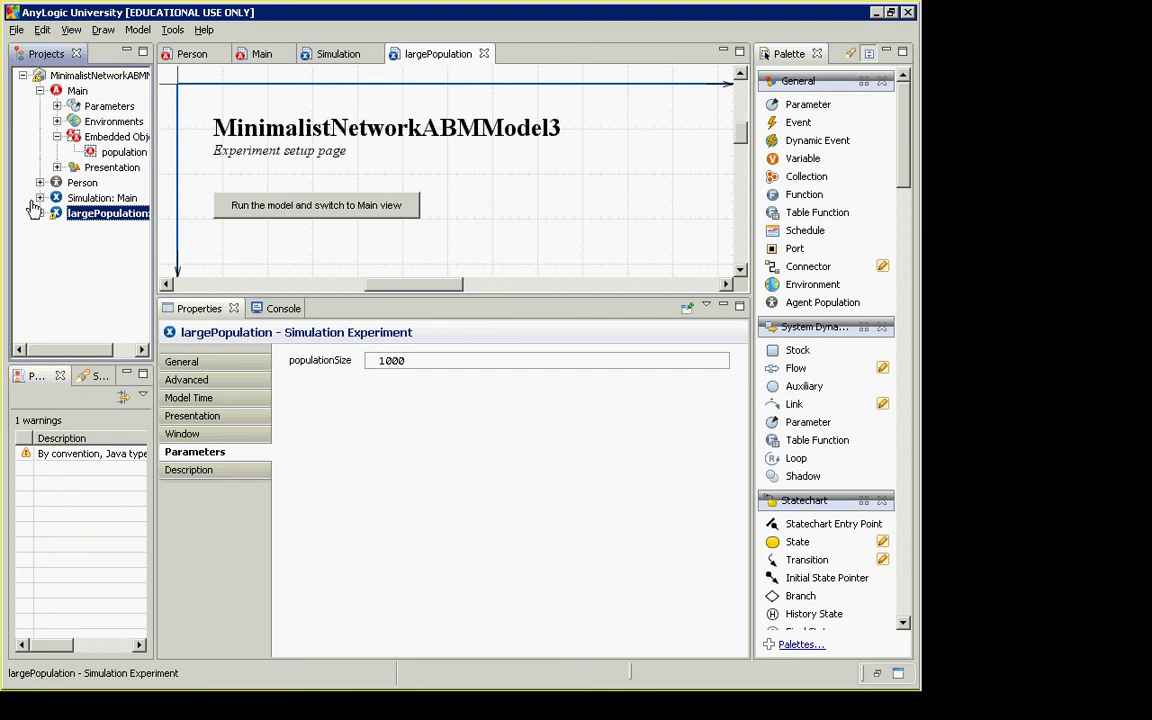
pyautogui.click(80, 198)
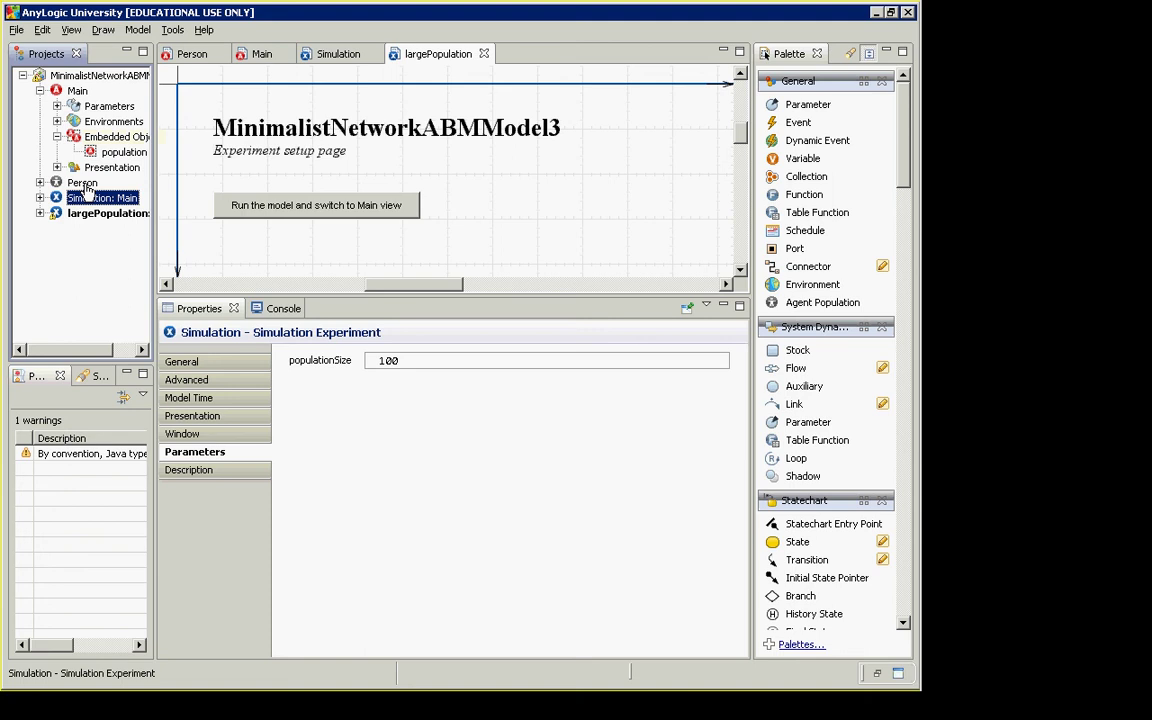
# - Switch to the lecture slides and advance to the slide on setting the population size by the parameter "populationSize"
pyautogui.hotkey('alt', 'Tab')
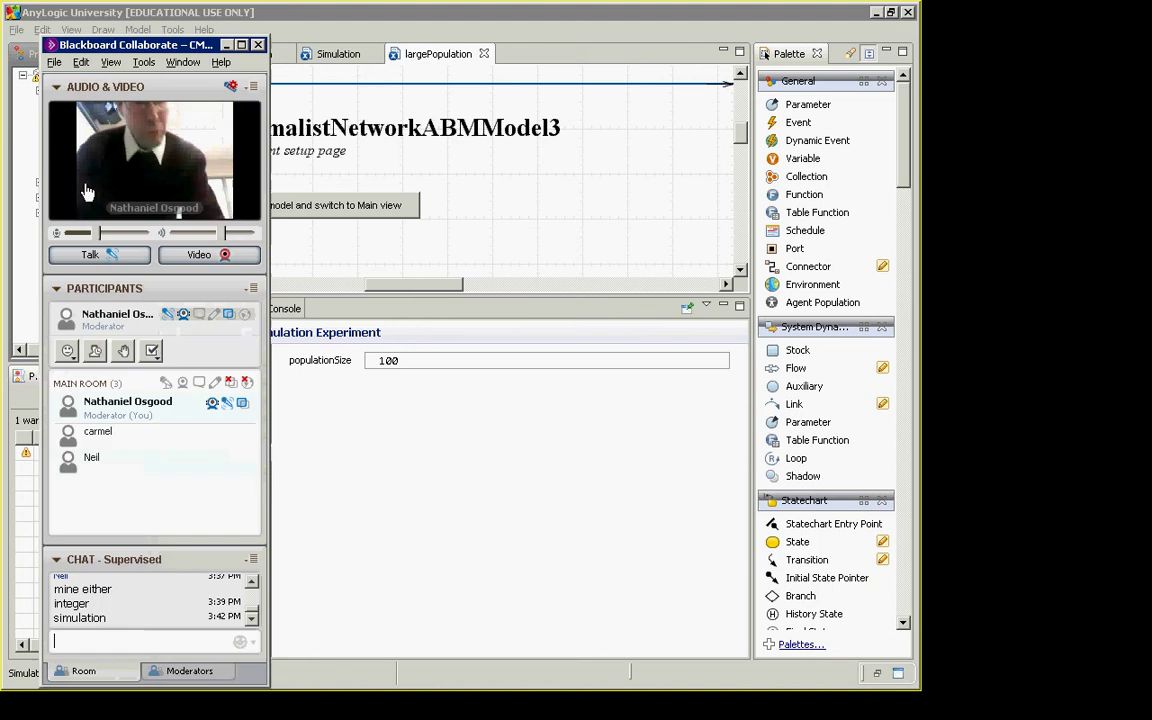
pyautogui.hotkey('alt', 'Tab')
pyautogui.press('Right')
pyautogui.press('Right')
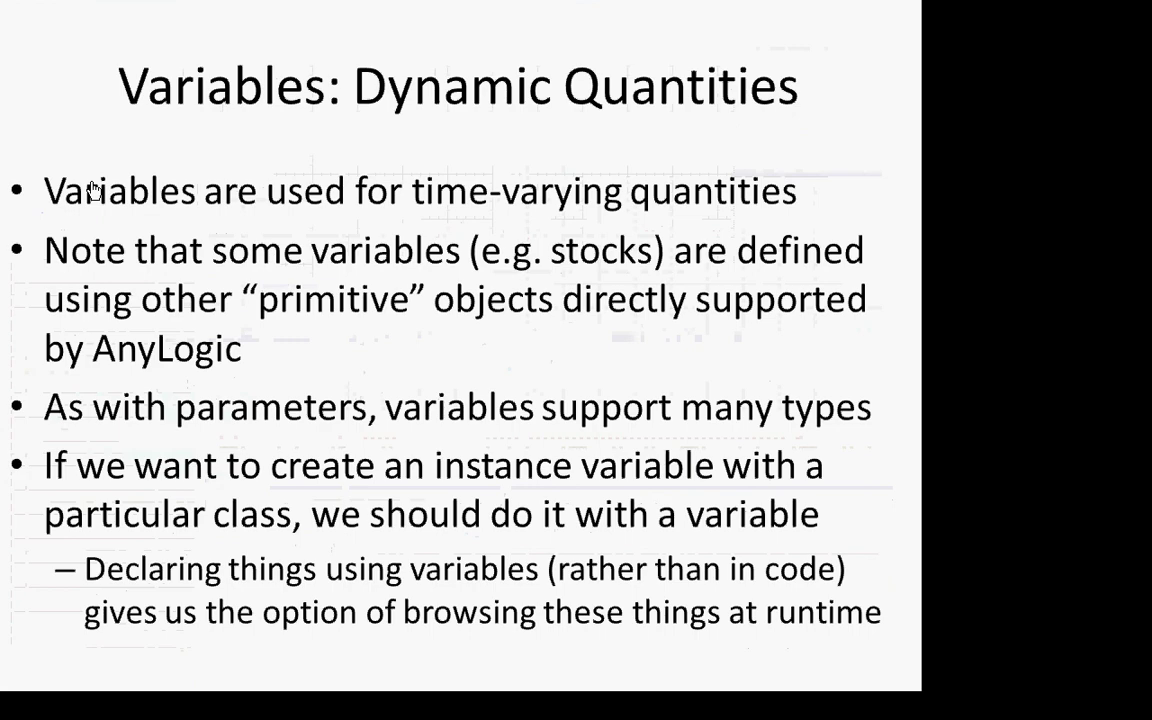
pyautogui.press('Right')
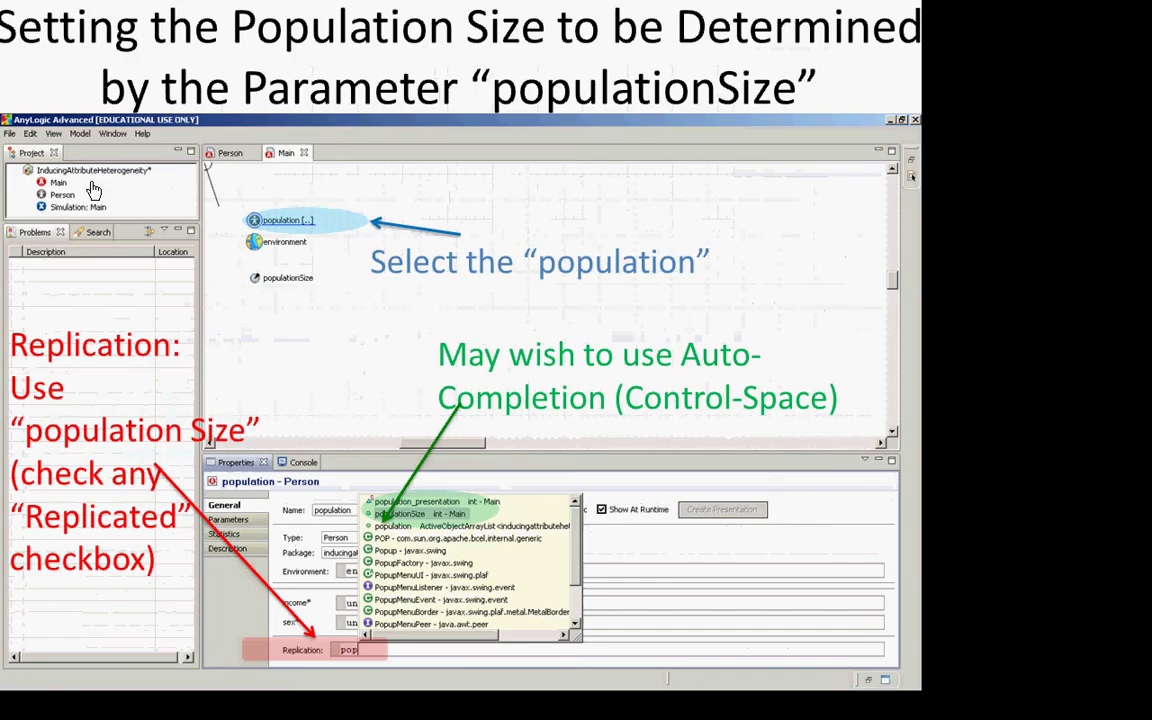
# - Return to AnyLogic, open the Person class and examine the type and default value settings of its income parameter
pyautogui.hotkey('alt', 'Tab')
pyautogui.hotkey('alt', 'Tab')
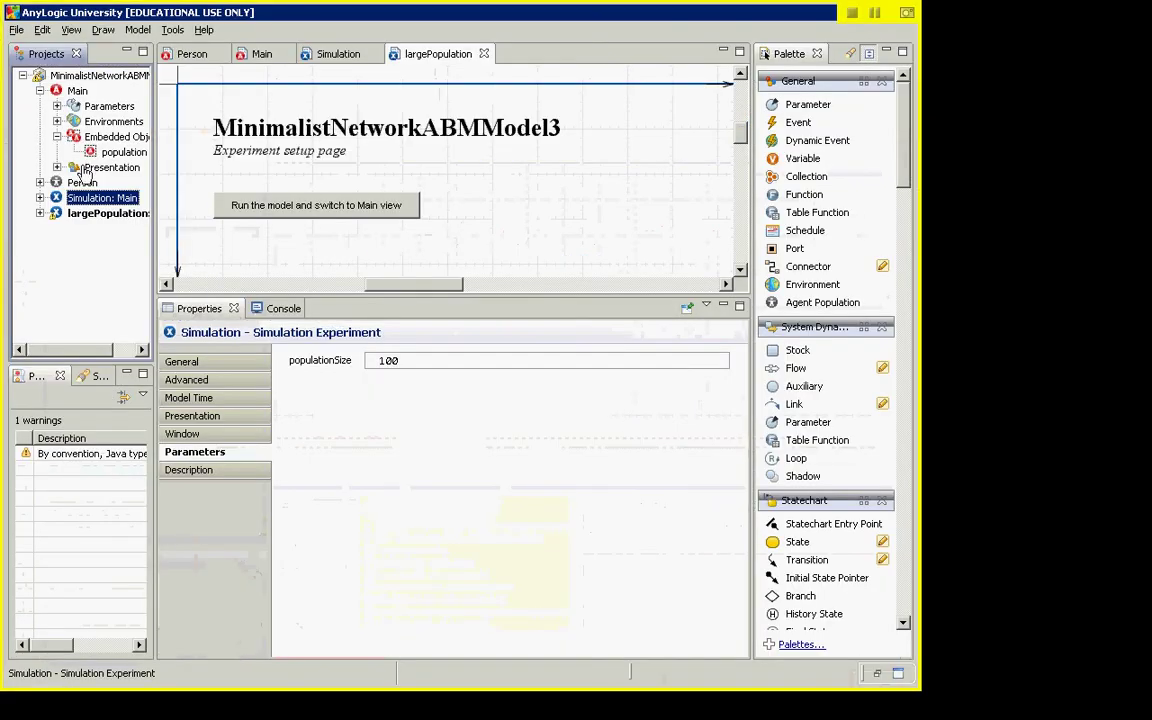
pyautogui.click(79, 183)
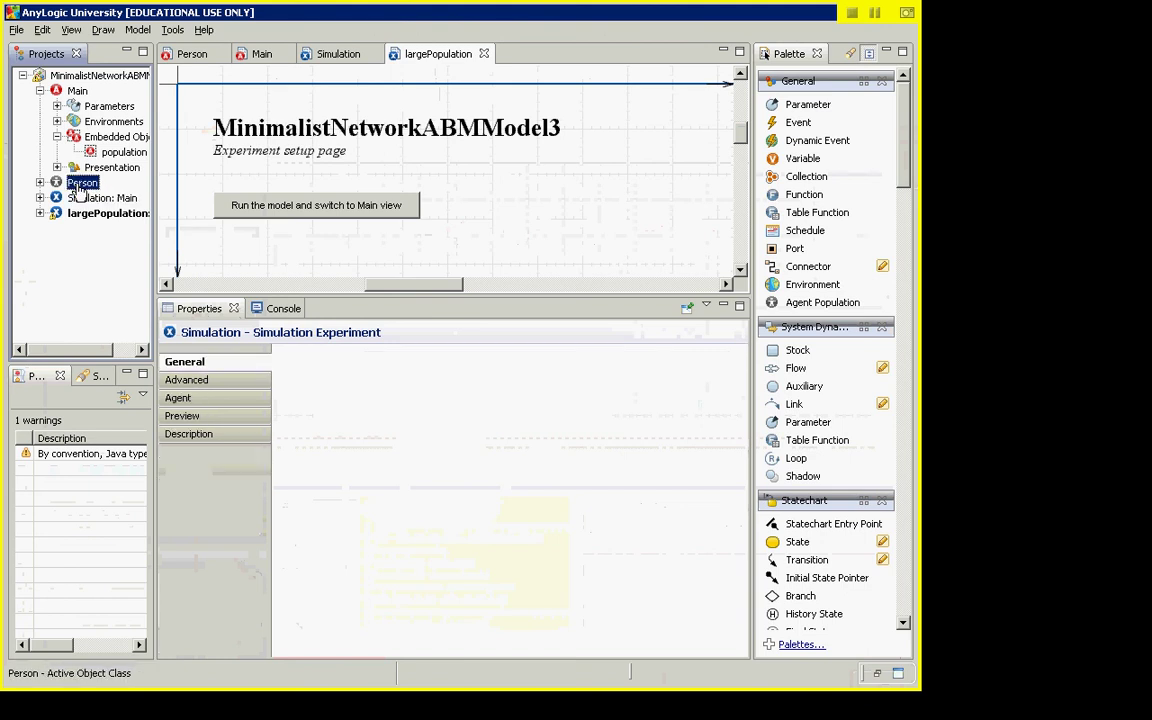
pyautogui.doubleClick(80, 183)
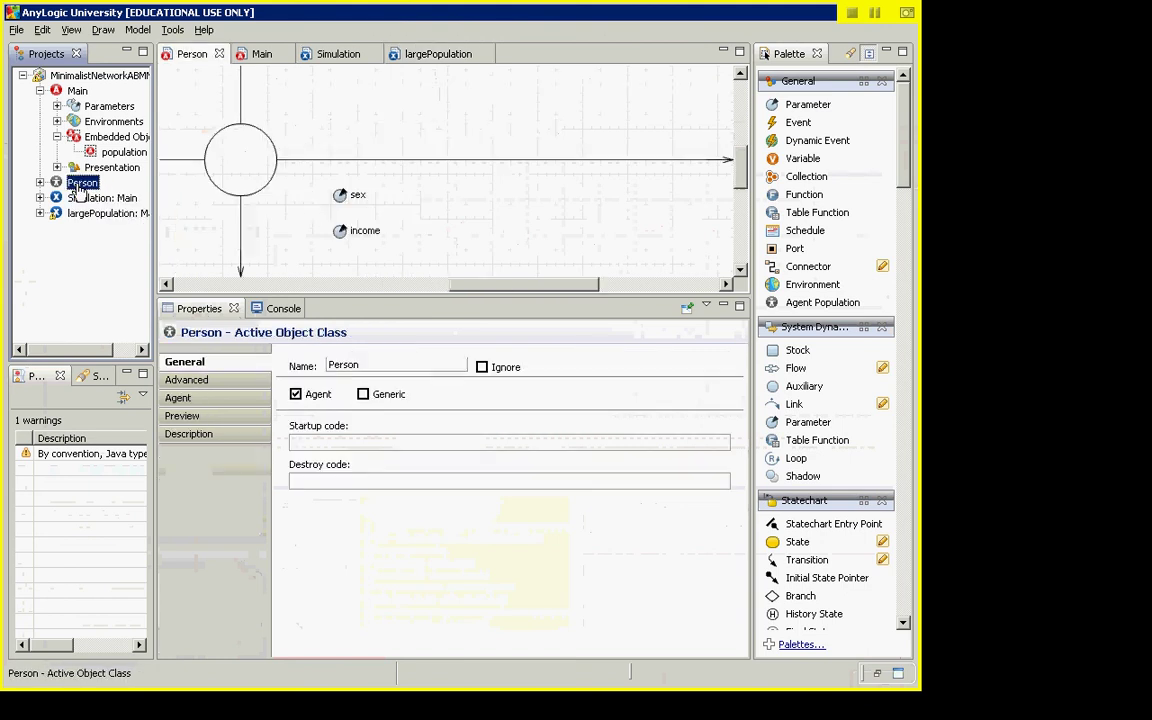
pyautogui.click(341, 236)
pyautogui.click(341, 236)
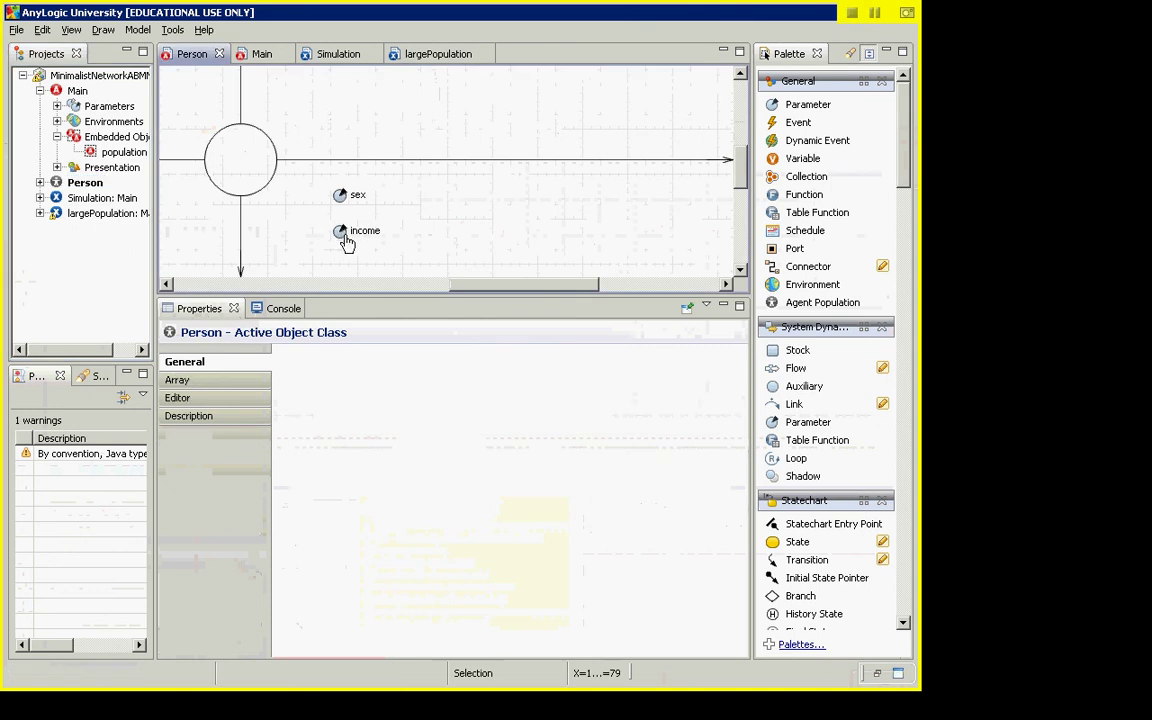
pyautogui.click(356, 524)
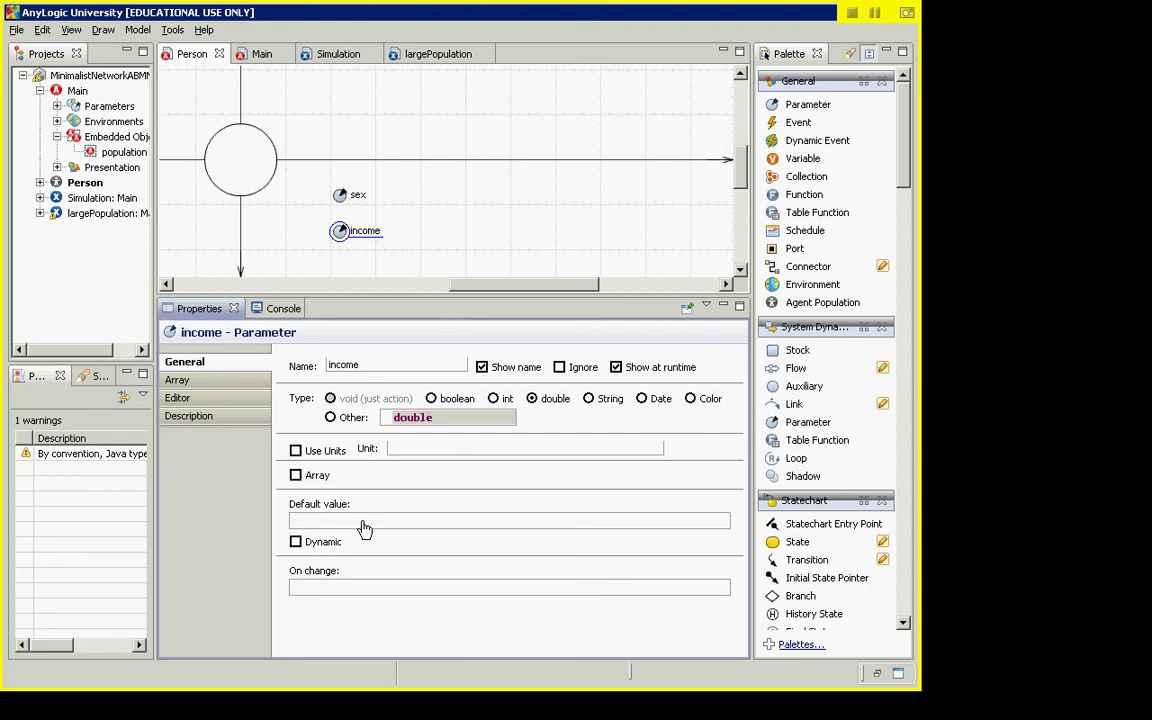
pyautogui.click(364, 528)
# - Switch to the other lecture slideshow to read the steps on the slide "Let's Place the Agents in a Network"
pyautogui.hotkey('alt', 'Tab')
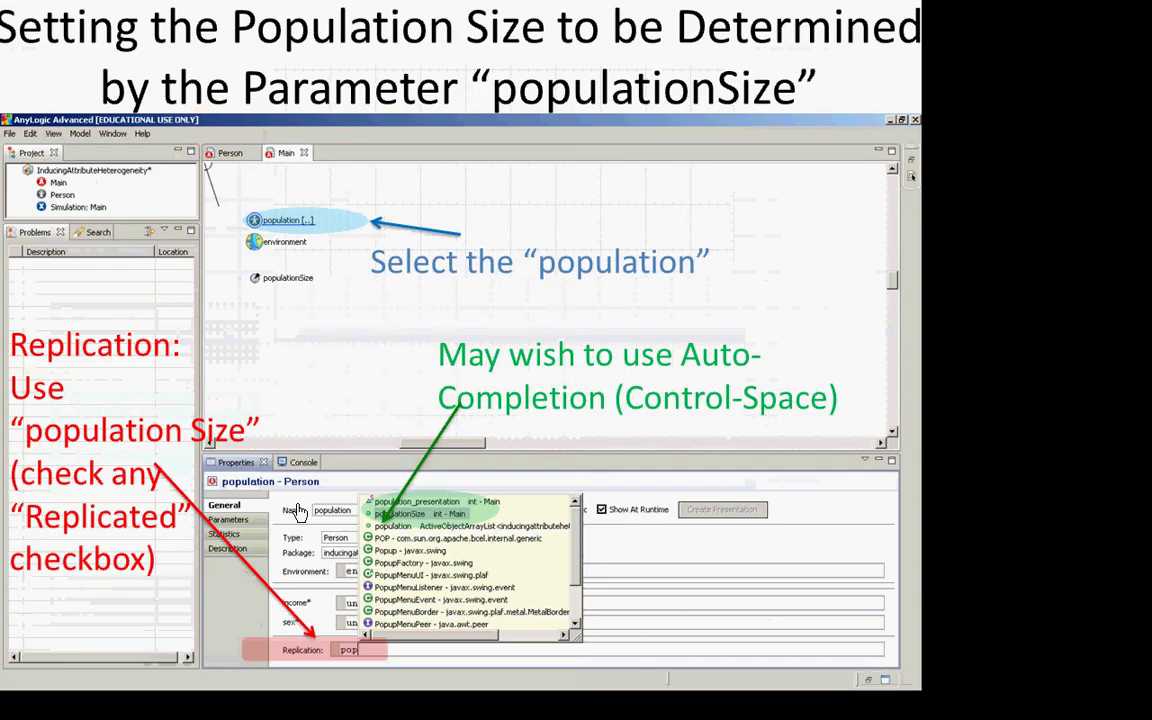
pyautogui.hotkey('alt', 'Tab')
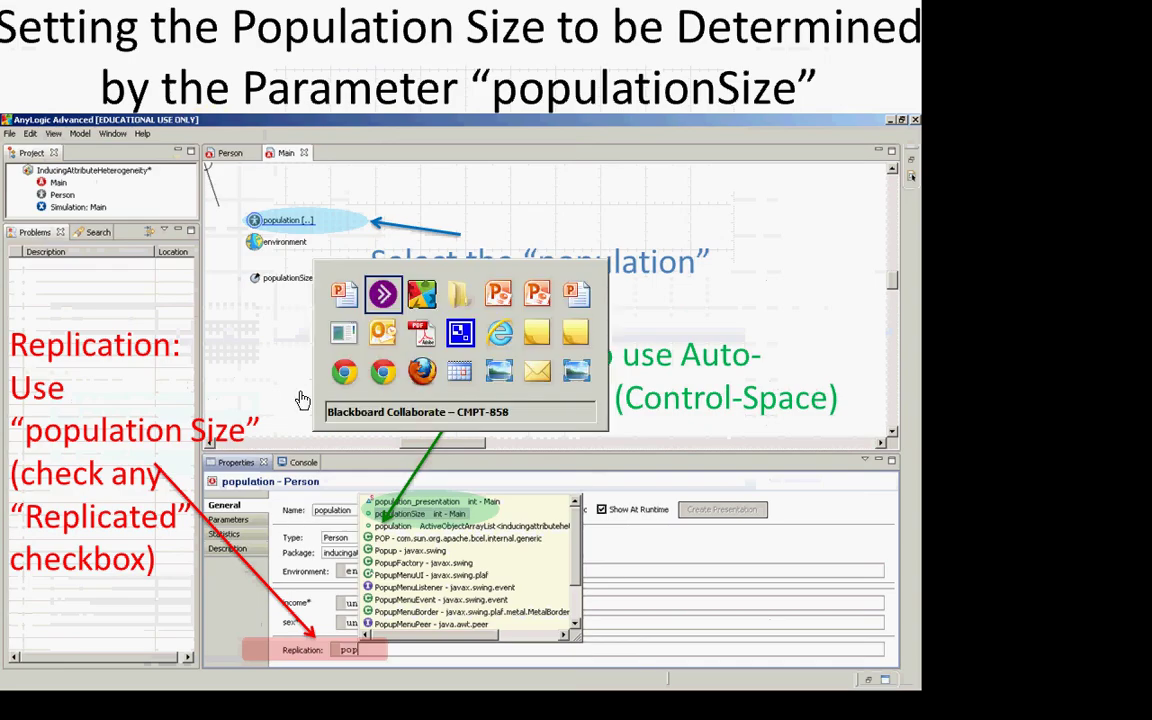
pyautogui.hotkey('alt', 'Tab')
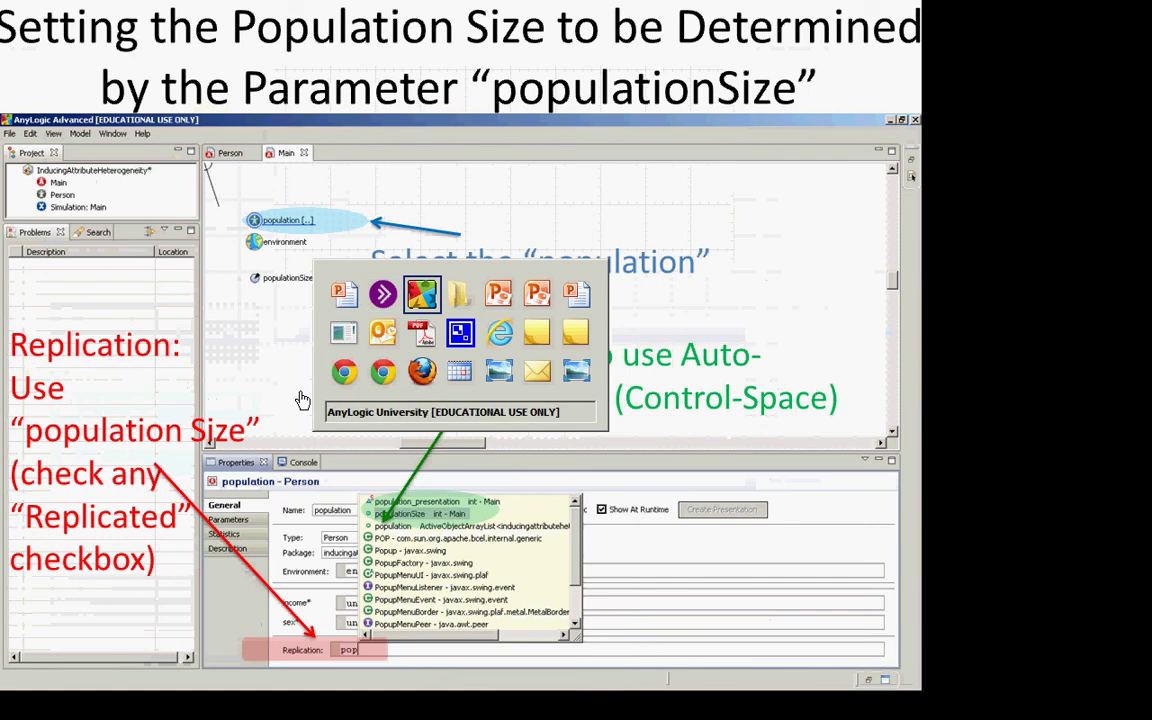
pyautogui.hotkey('alt', 'Tab')
pyautogui.hotkey('alt', 'Tab')
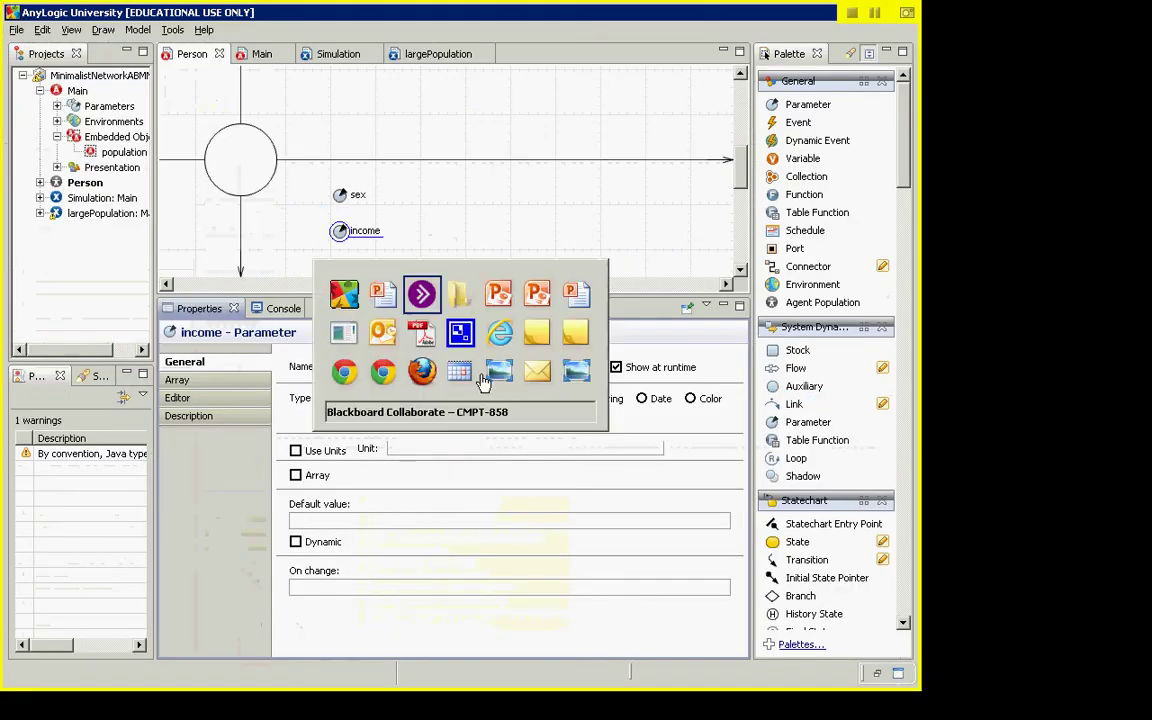
pyautogui.hotkey('alt', 'Tab')
pyautogui.hotkey('alt', 'shift', 'Tab')
pyautogui.hotkey('alt', 'shift', 'Tab')
pyautogui.hotkey('alt', 'Tab')
pyautogui.hotkey('alt', 'Tab')
pyautogui.hotkey('alt', 'Tab')
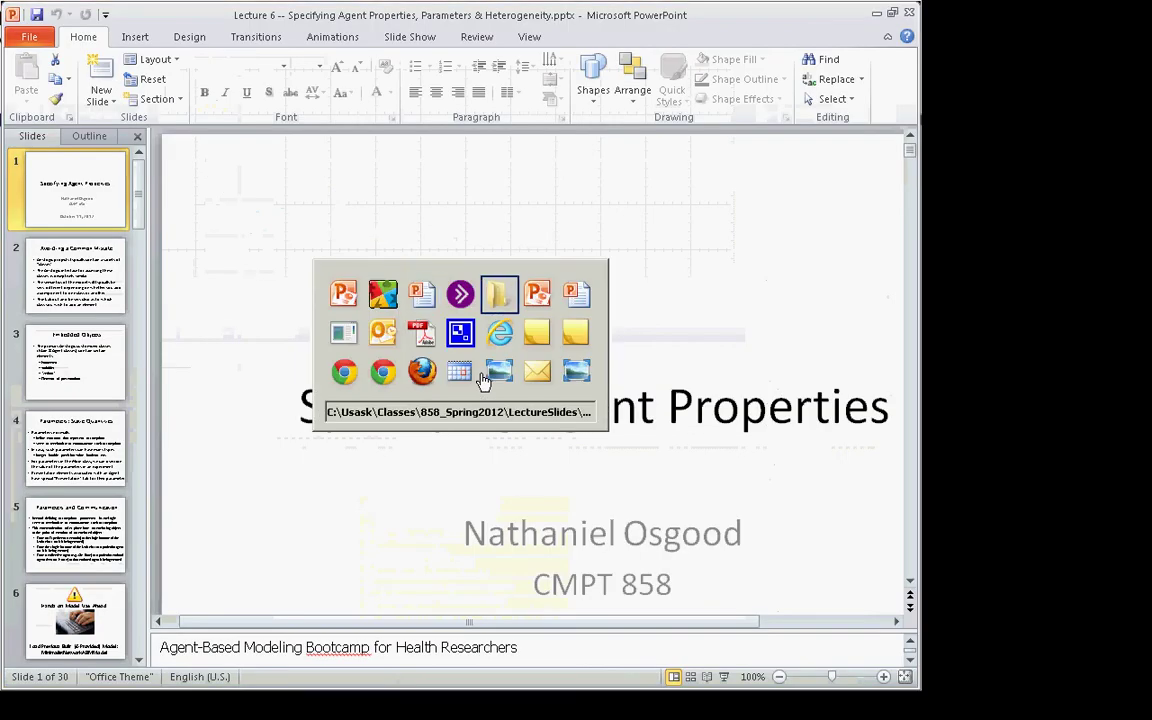
pyautogui.hotkey('alt', 'Tab')
pyautogui.hotkey('alt', 'Tab')
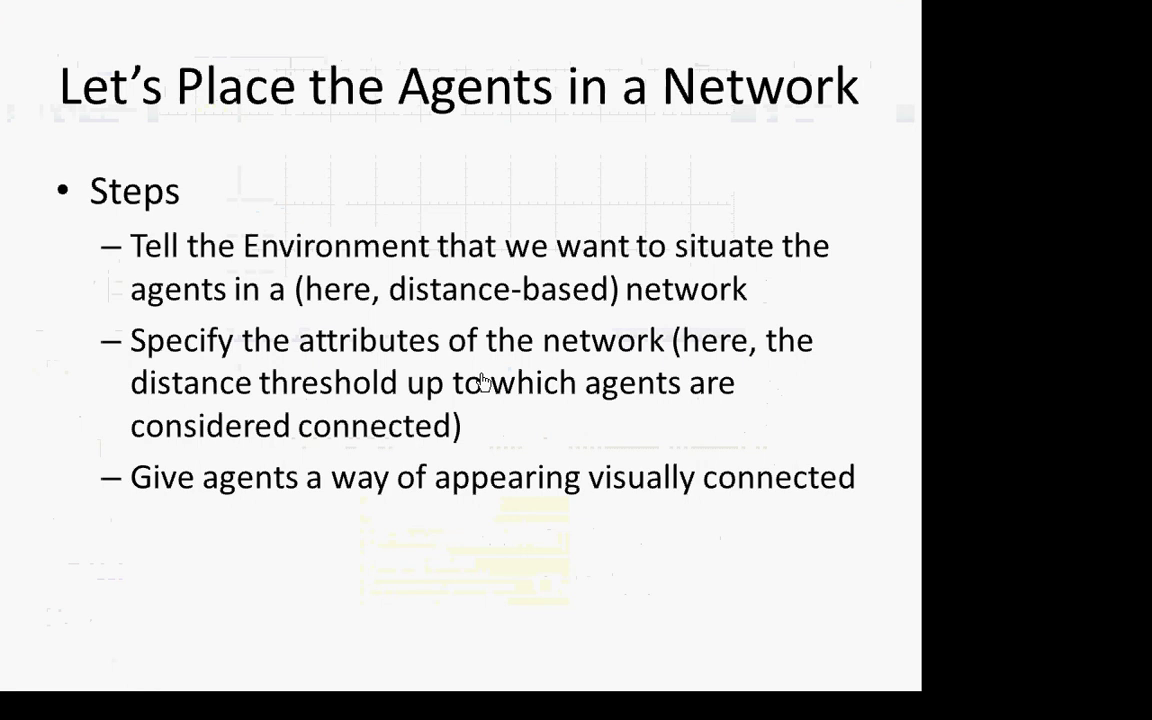
# - Return to AnyLogic, set the network type of Main's environment to Scale-free, and review its network settings
pyautogui.hotkey('alt', 'Tab')
pyautogui.hotkey('alt', 'Tab')
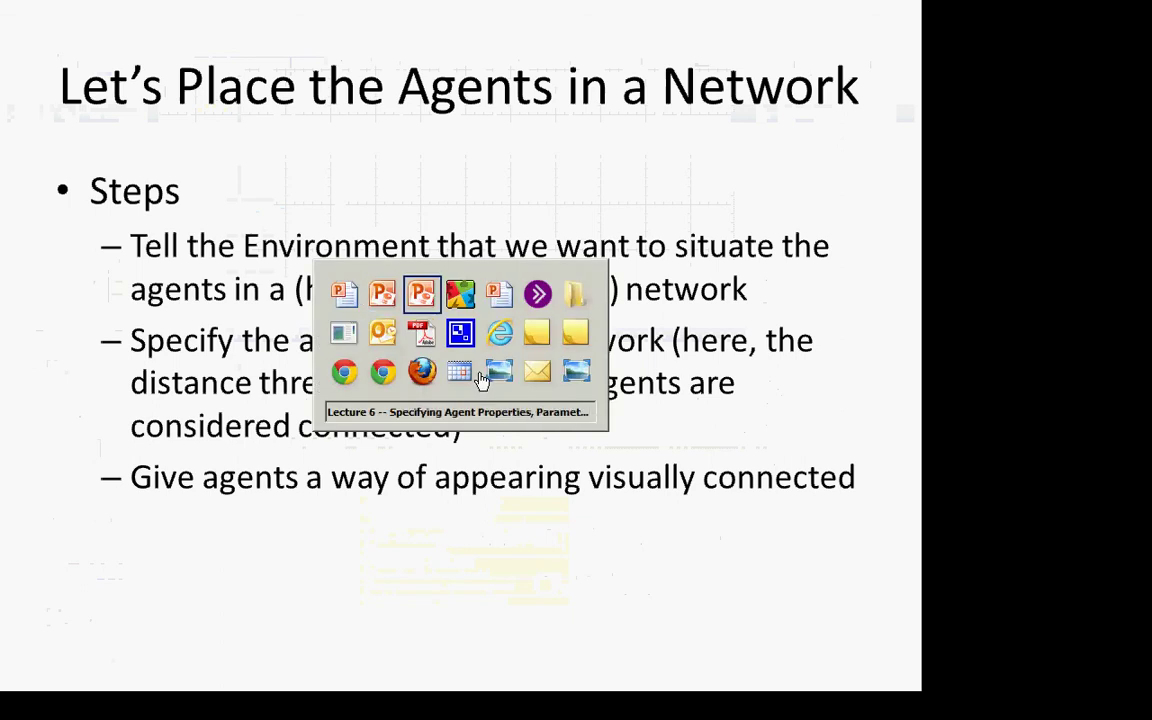
pyautogui.hotkey('alt', 'Tab')
pyautogui.doubleClick(66, 91)
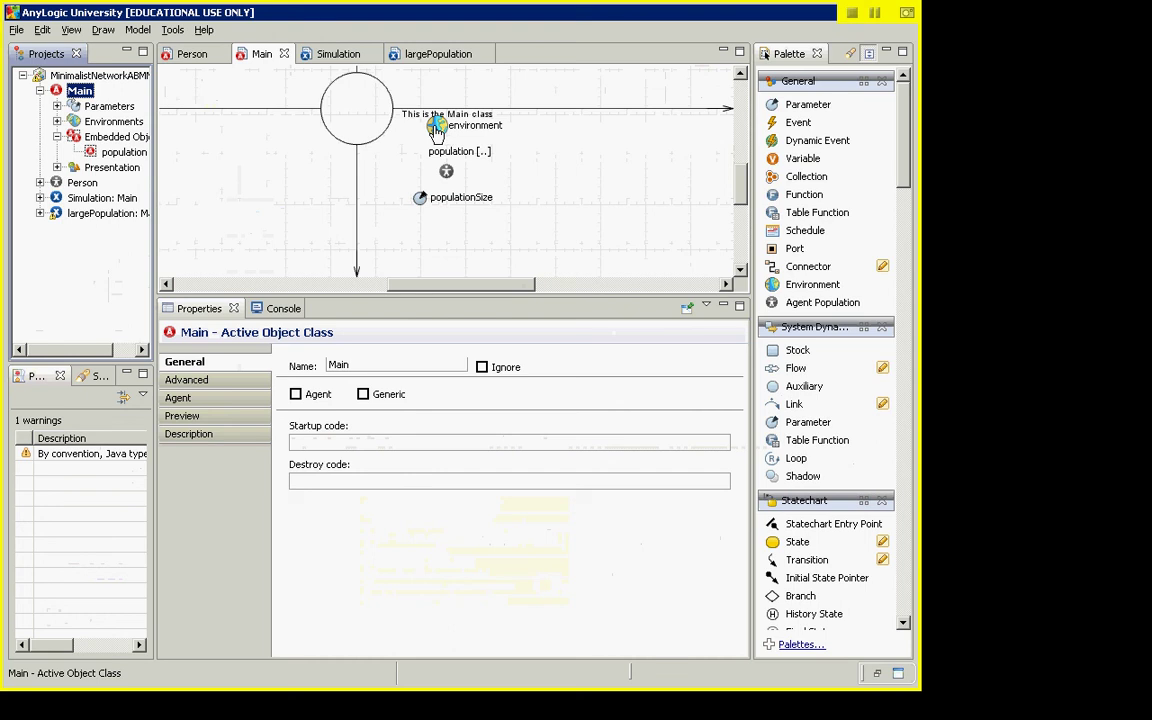
pyautogui.click(437, 131)
pyautogui.click(437, 131)
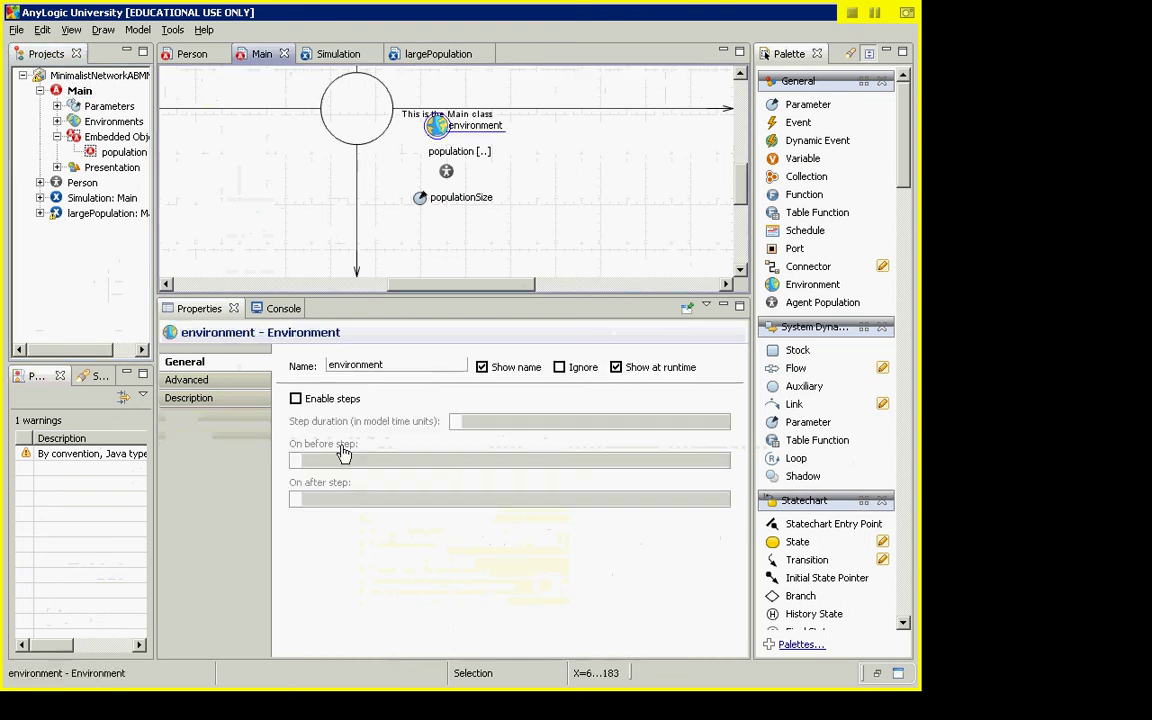
pyautogui.click(190, 381)
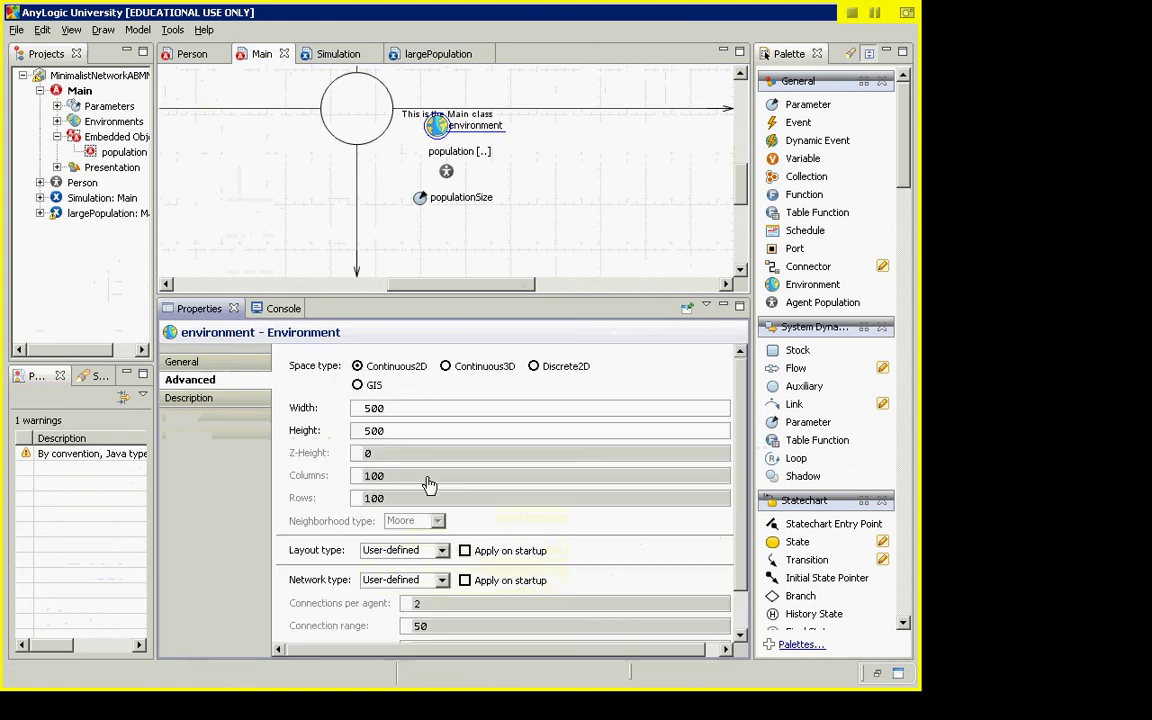
pyautogui.click(444, 582)
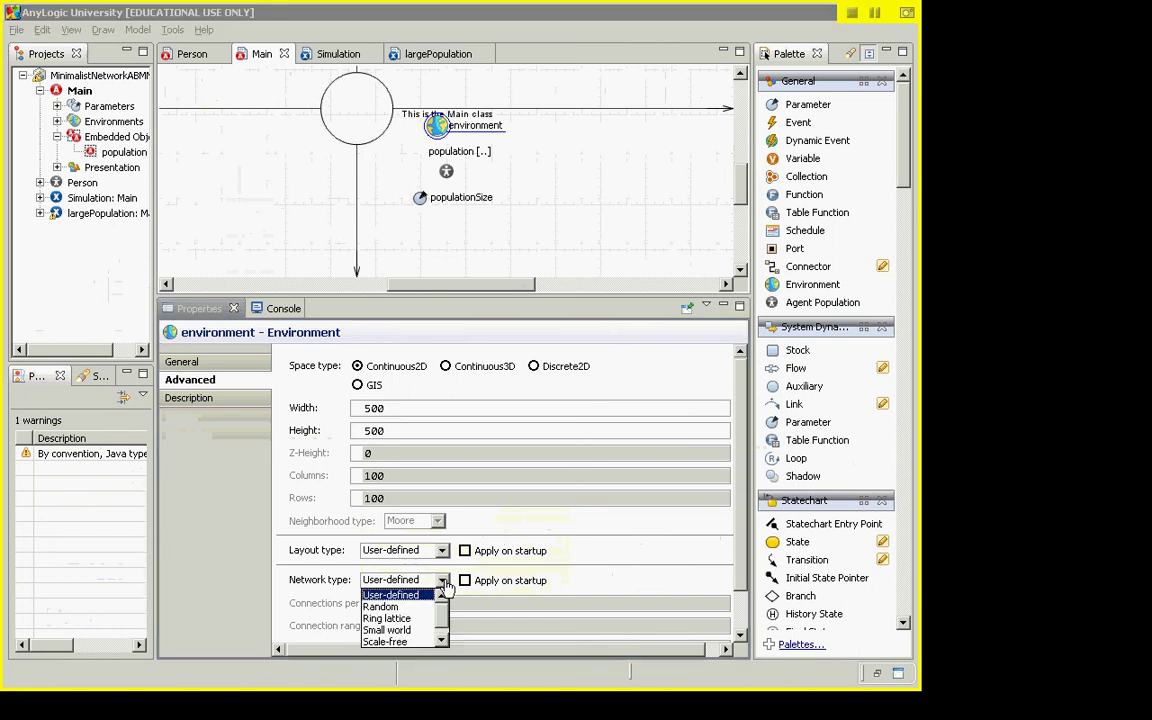
pyautogui.click(400, 642)
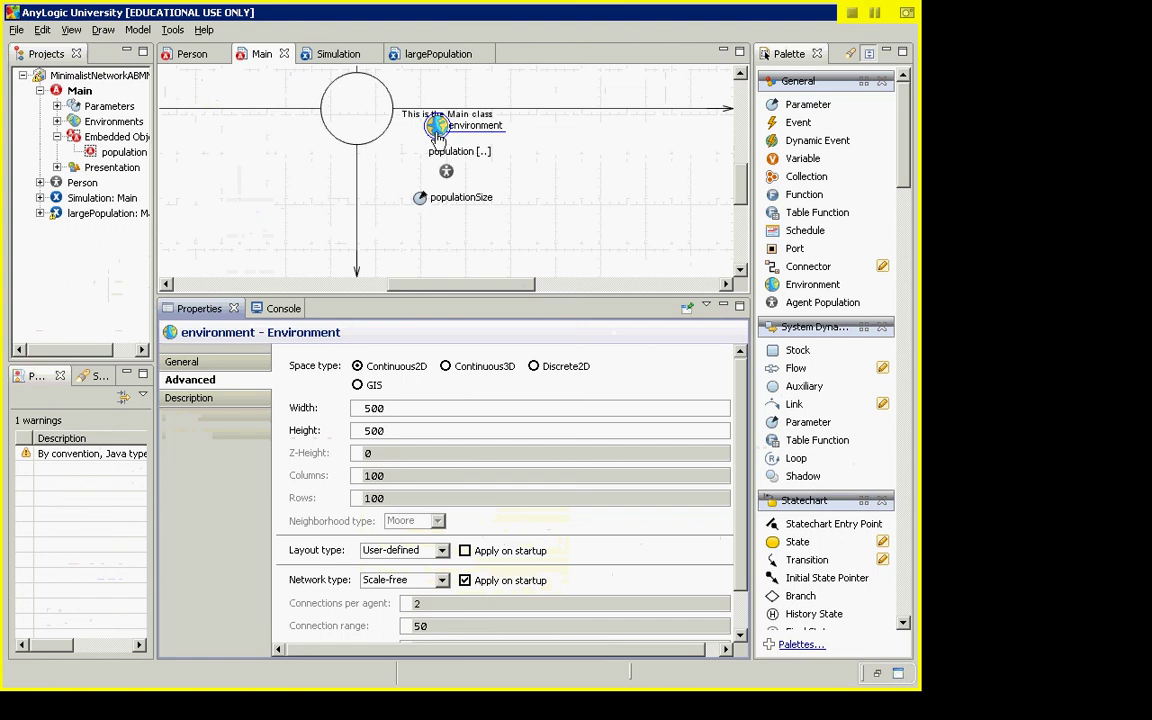
pyautogui.click(441, 580)
pyautogui.click(548, 597)
pyautogui.moveTo(744, 553); pyautogui.dragTo(743, 617)
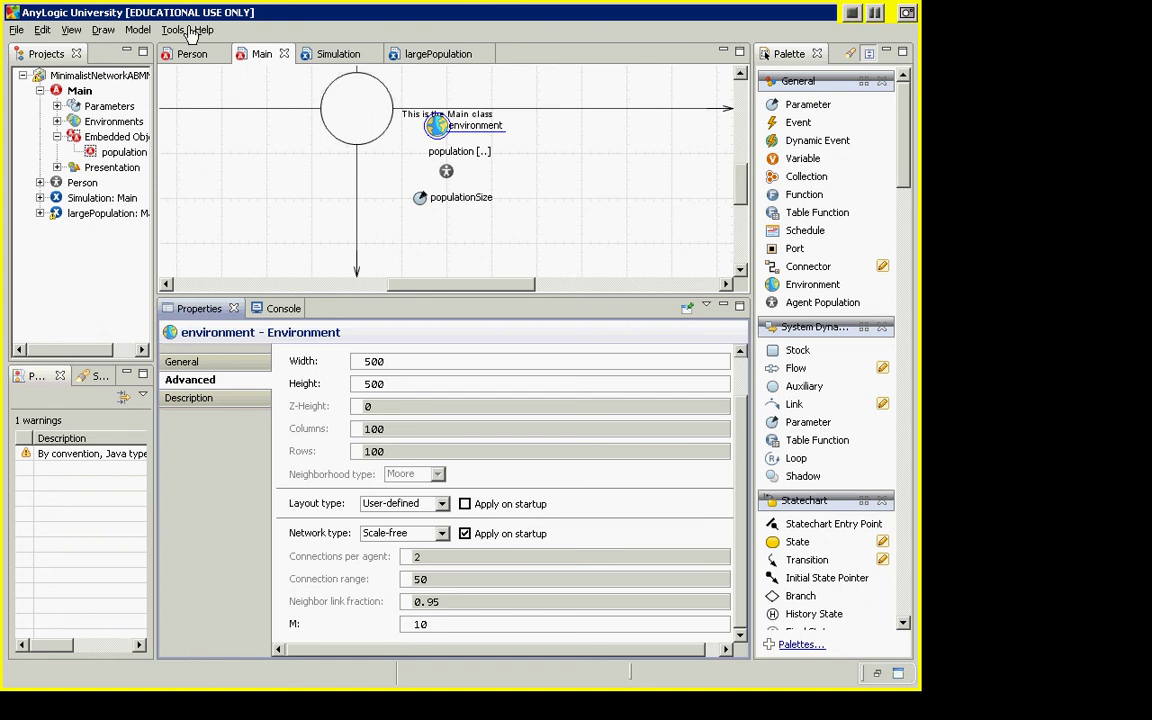
# - Open the Person class and review the dynamic properties of the oval that represents each agent
pyautogui.click(357, 113)
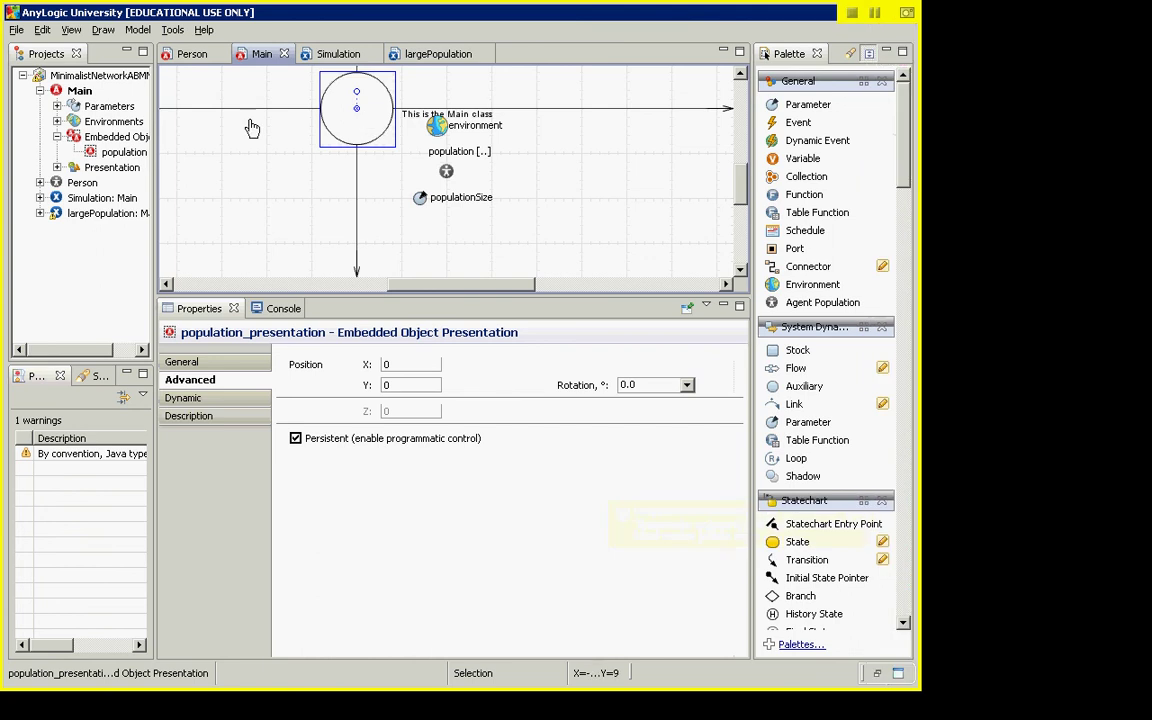
pyautogui.click(84, 195)
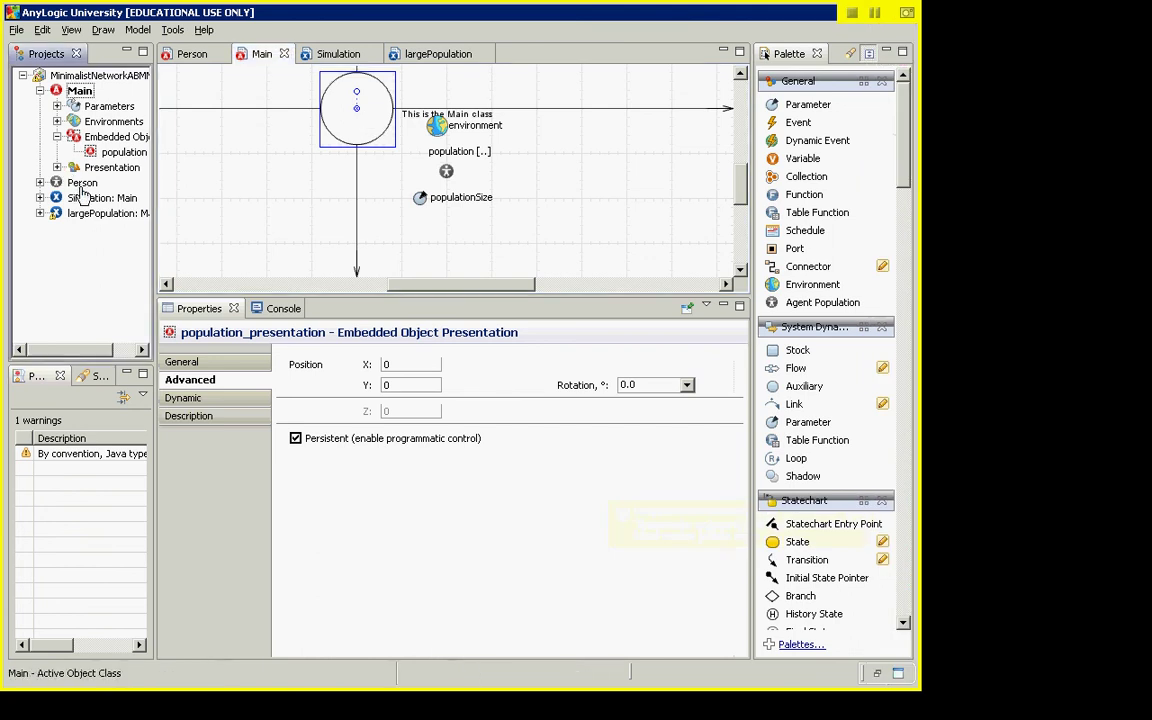
pyautogui.doubleClick(83, 184)
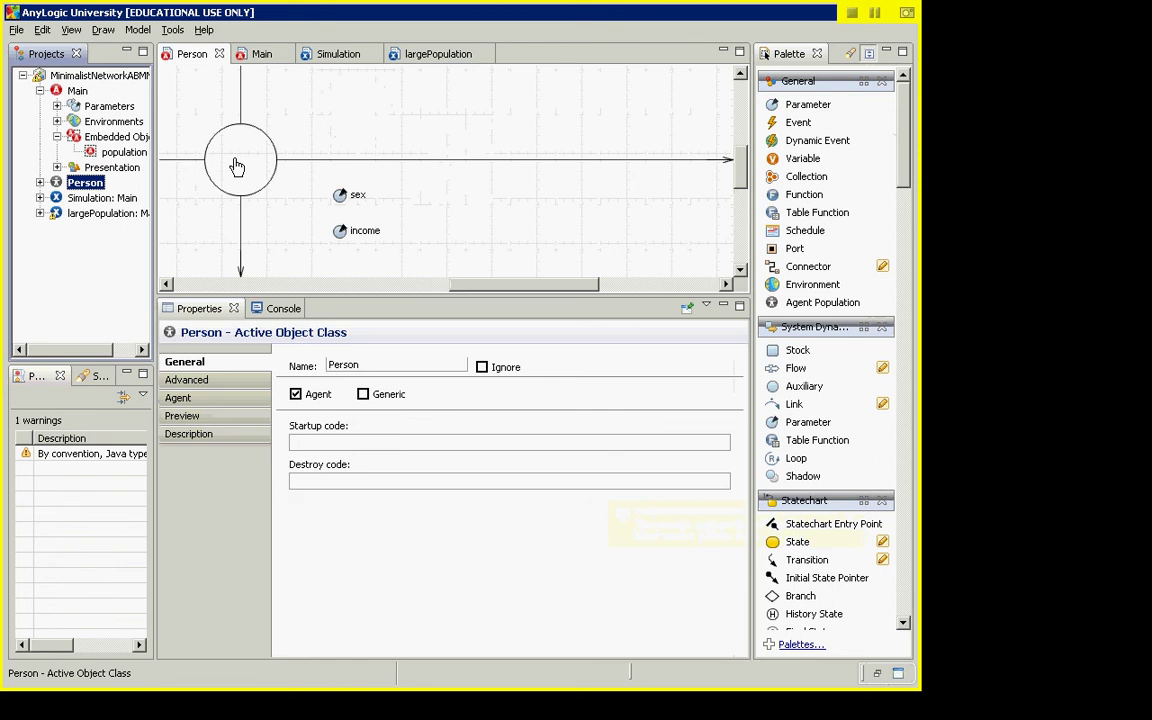
pyautogui.click(237, 166)
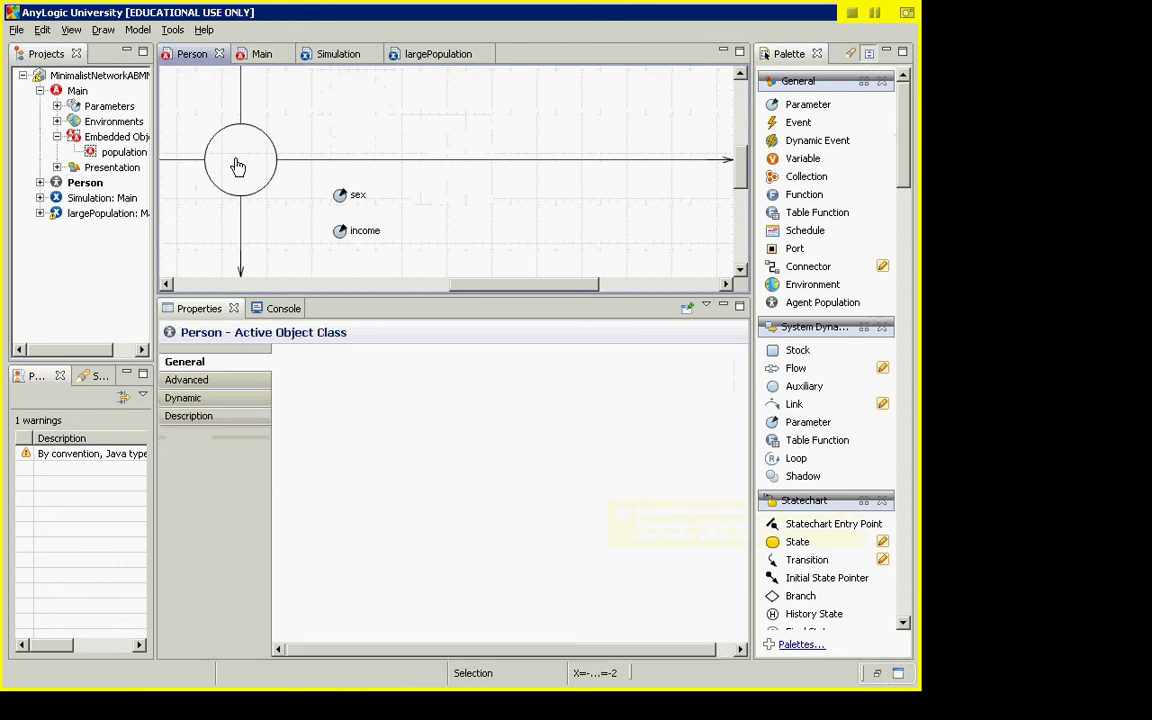
pyautogui.click(238, 168)
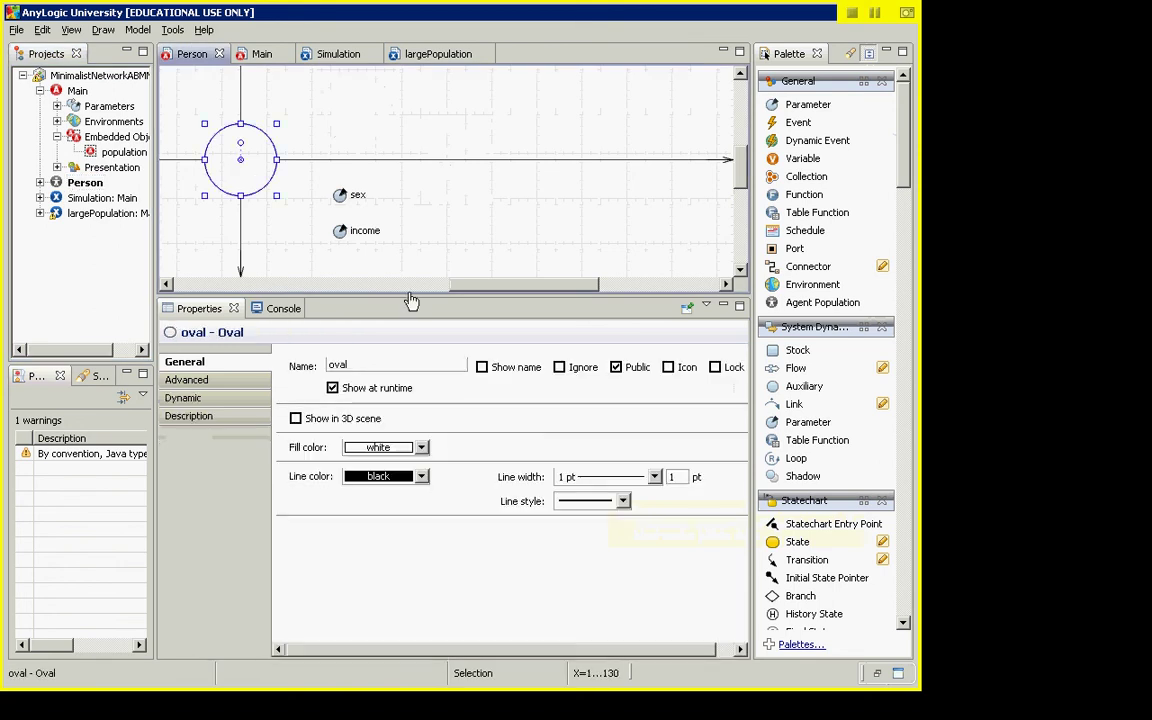
pyautogui.click(215, 399)
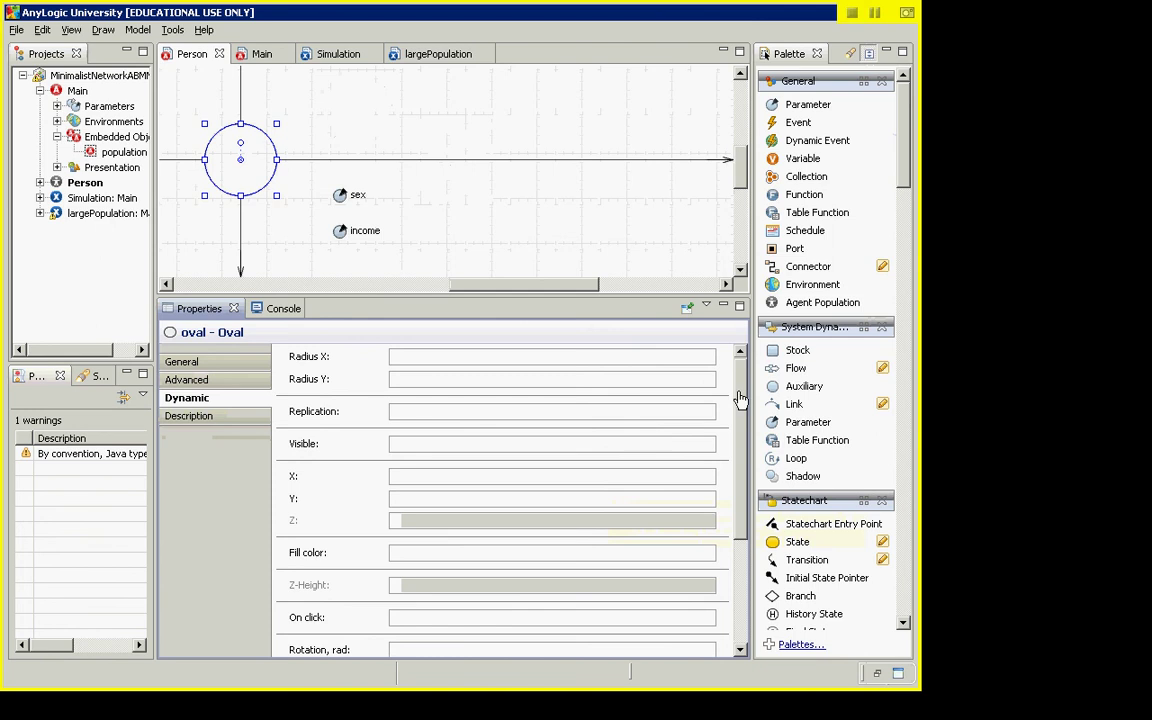
pyautogui.moveTo(740, 399)
pyautogui.mouseDown()
pyautogui.moveTo(758, 527)
pyautogui.moveTo(740, 398)
pyautogui.mouseUp()
pyautogui.click(745, 608)
pyautogui.moveTo(745, 608); pyautogui.dragTo(745, 470)
# - Compare the properties of the Person class with those of its oval, ending on the oval's dynamic properties
pyautogui.click(87, 184)
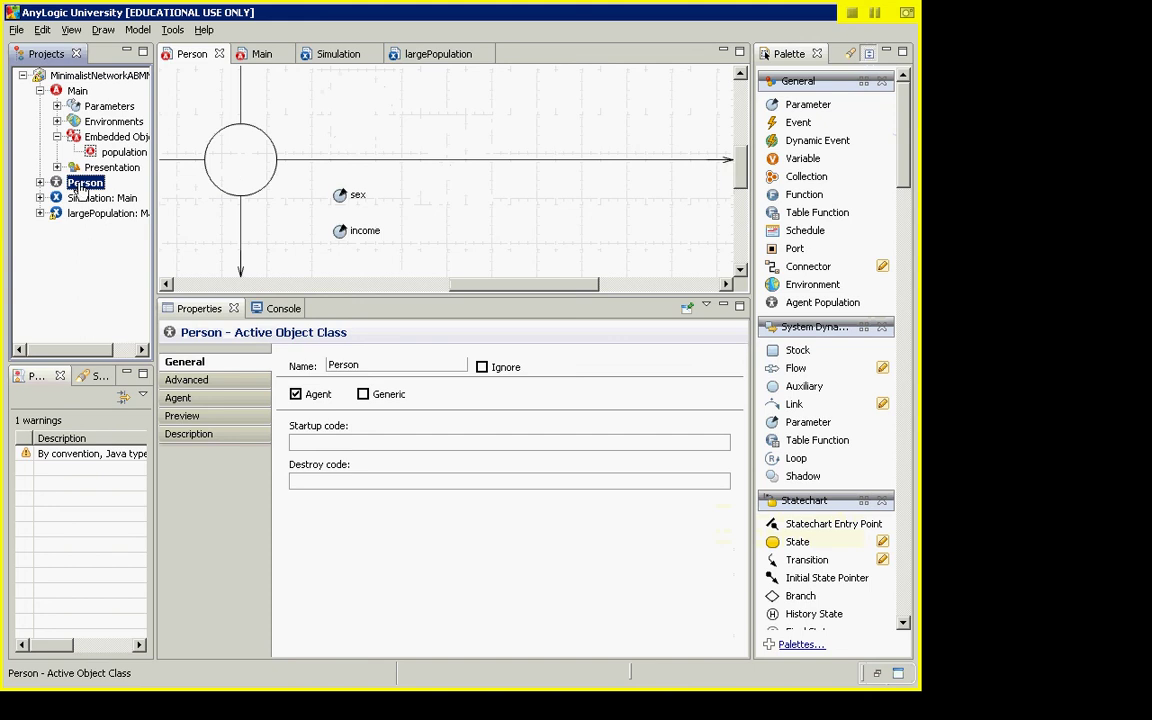
pyautogui.click(244, 167)
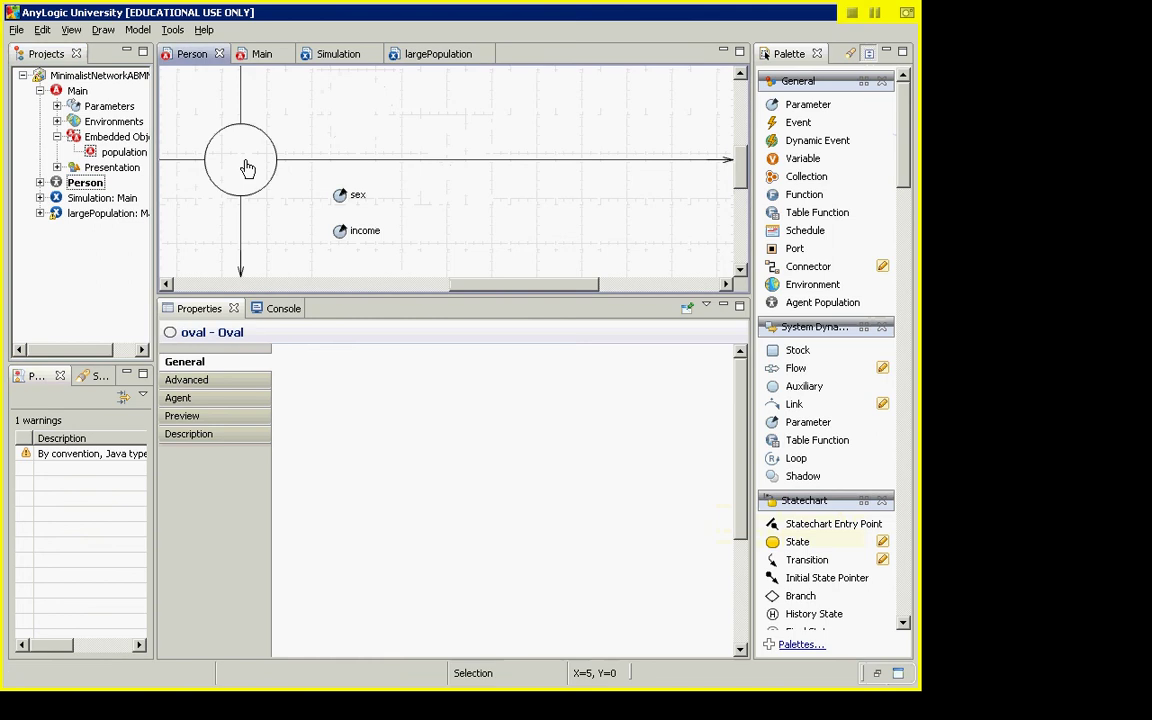
pyautogui.click(78, 182)
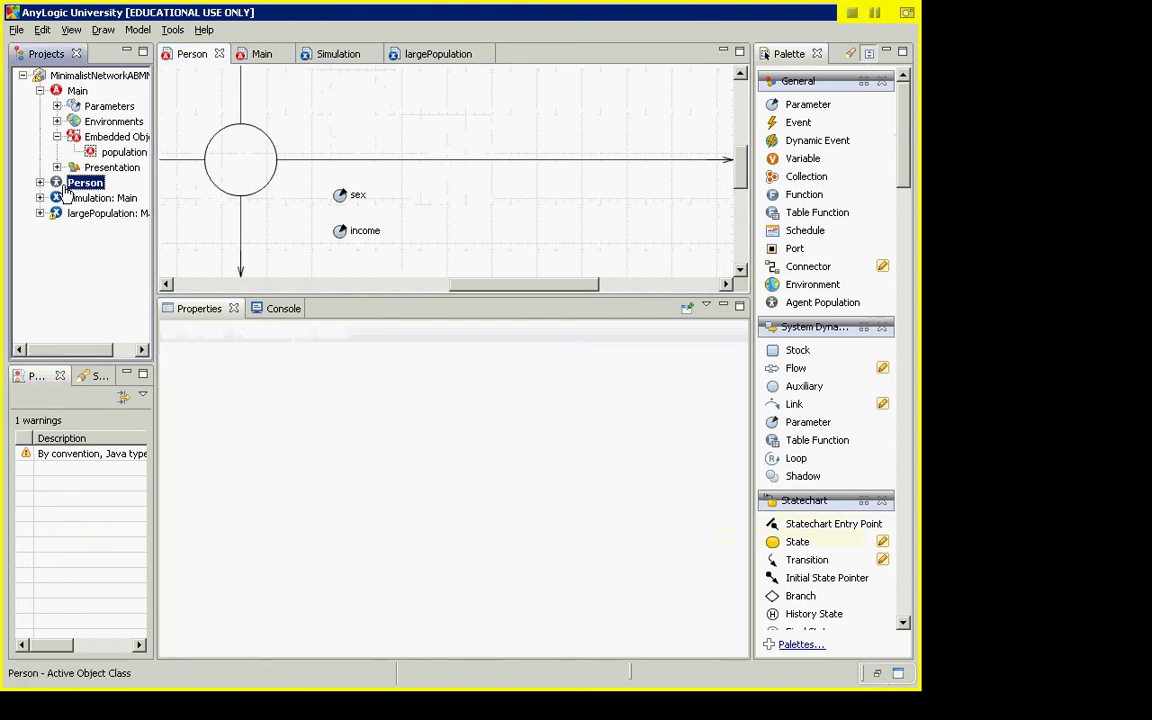
pyautogui.click(227, 180)
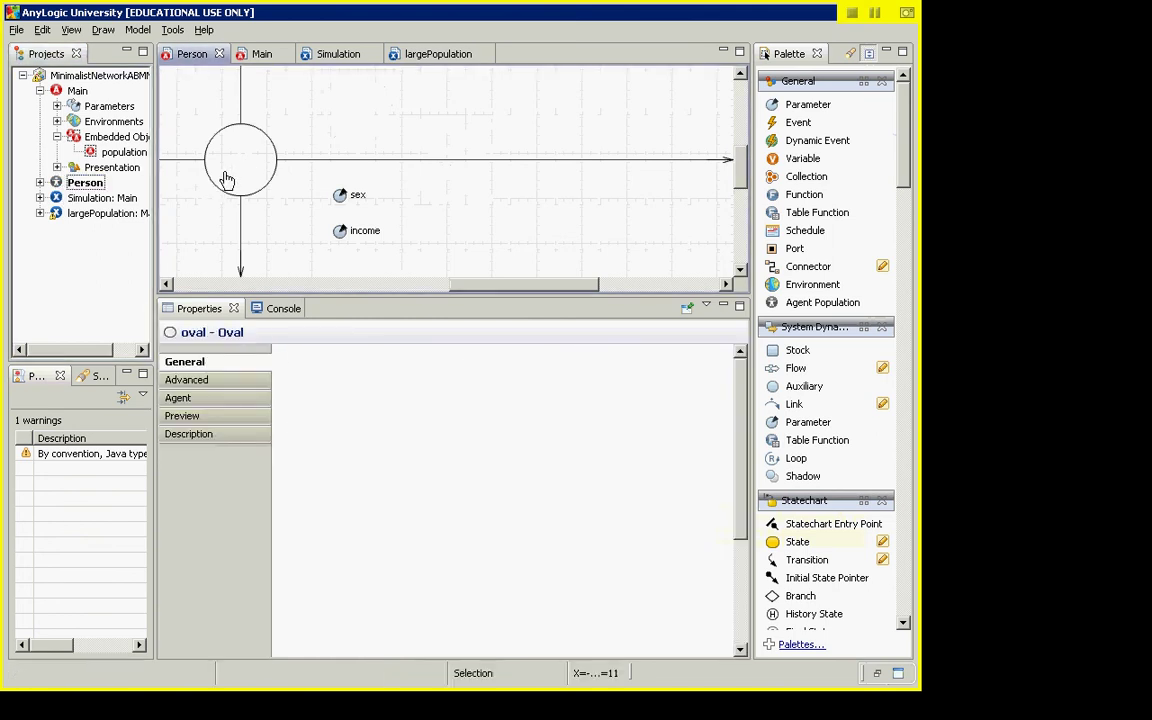
pyautogui.click(227, 180)
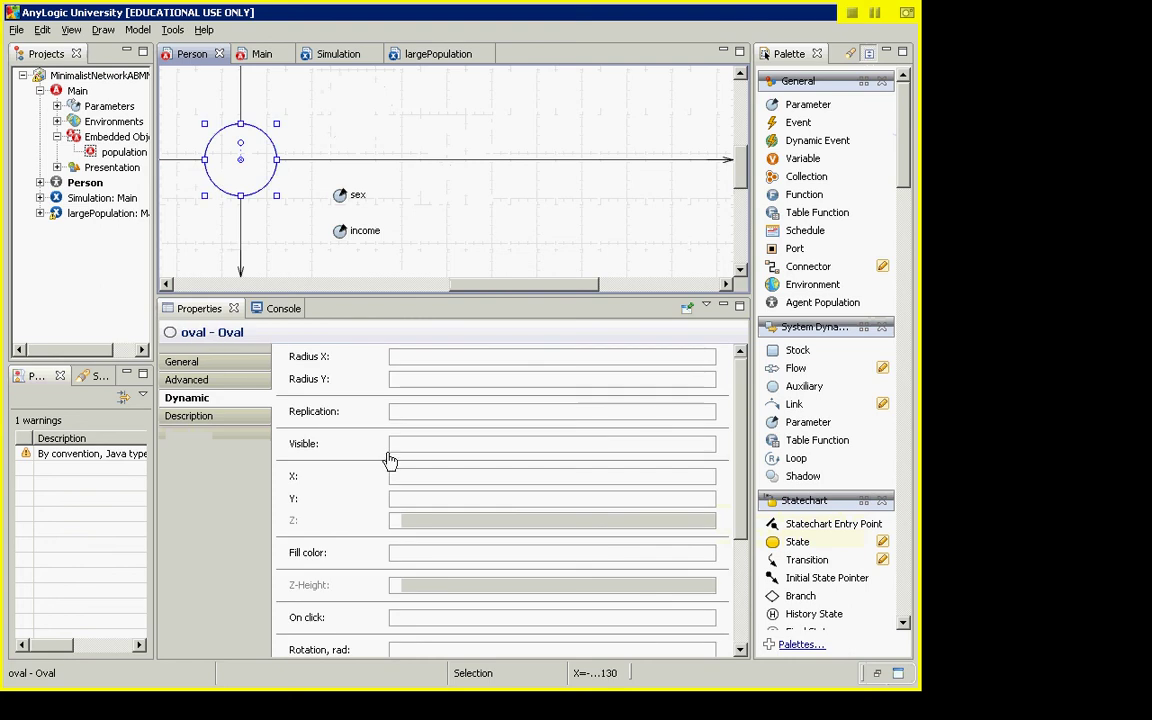
# - Set the oval's dynamic Radius X to this.getConnectionsNumber() and build the model
pyautogui.click(405, 359)
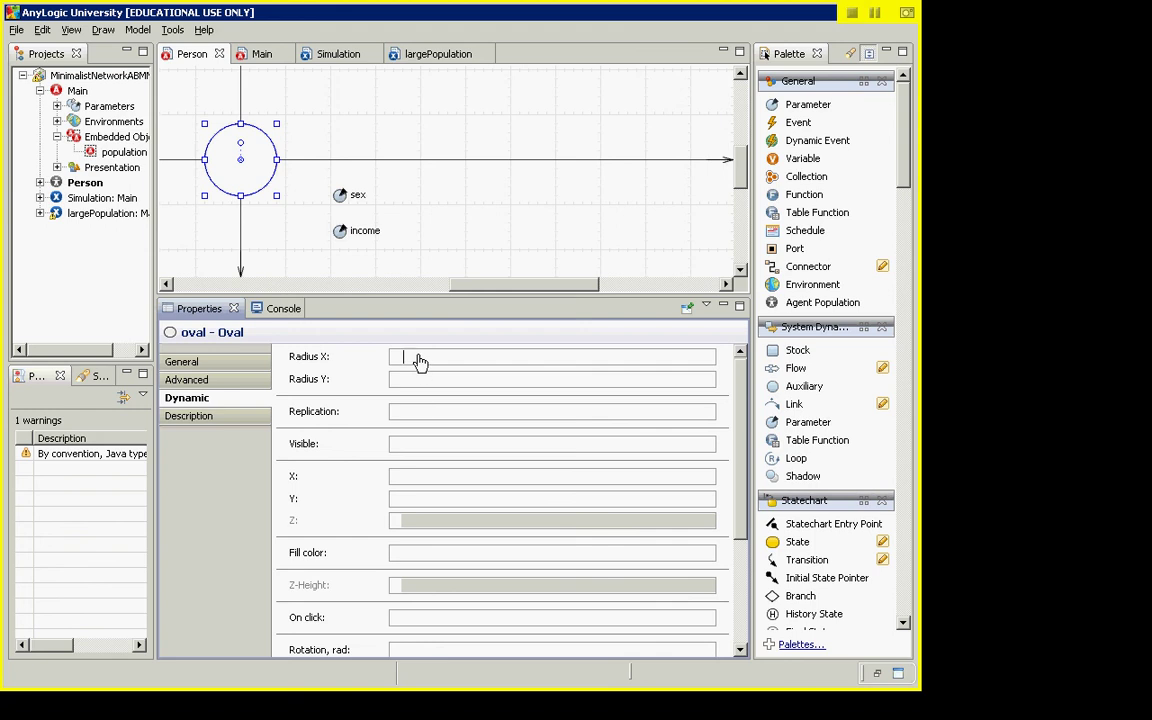
pyautogui.write('this.')
pyautogui.write('getConnectionsNumbers()')
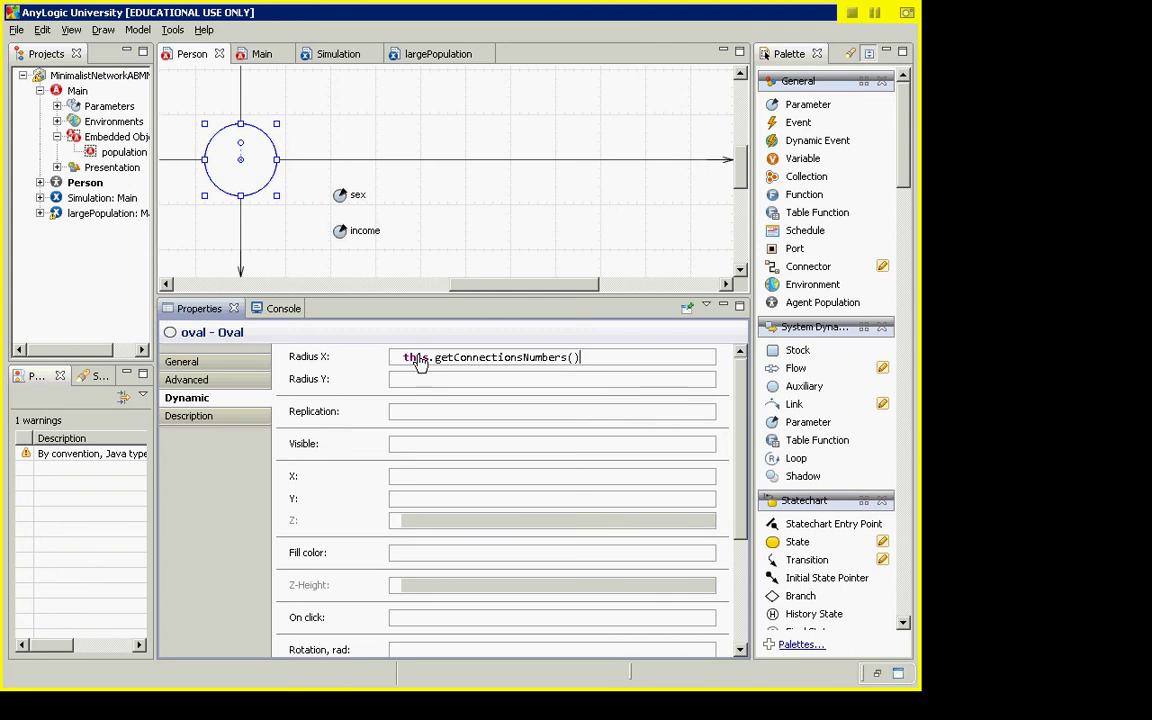
pyautogui.press('Left')
pyautogui.press('Left')
pyautogui.press('BackSpace')
pyautogui.click(138, 29)
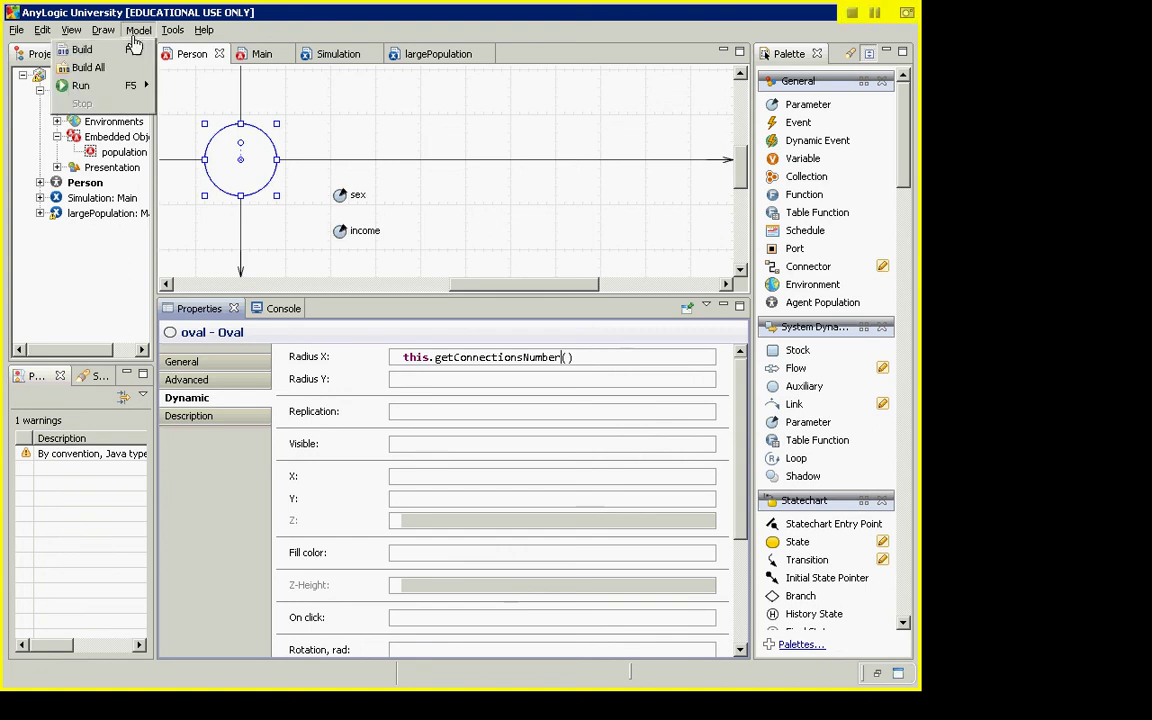
pyautogui.click(82, 50)
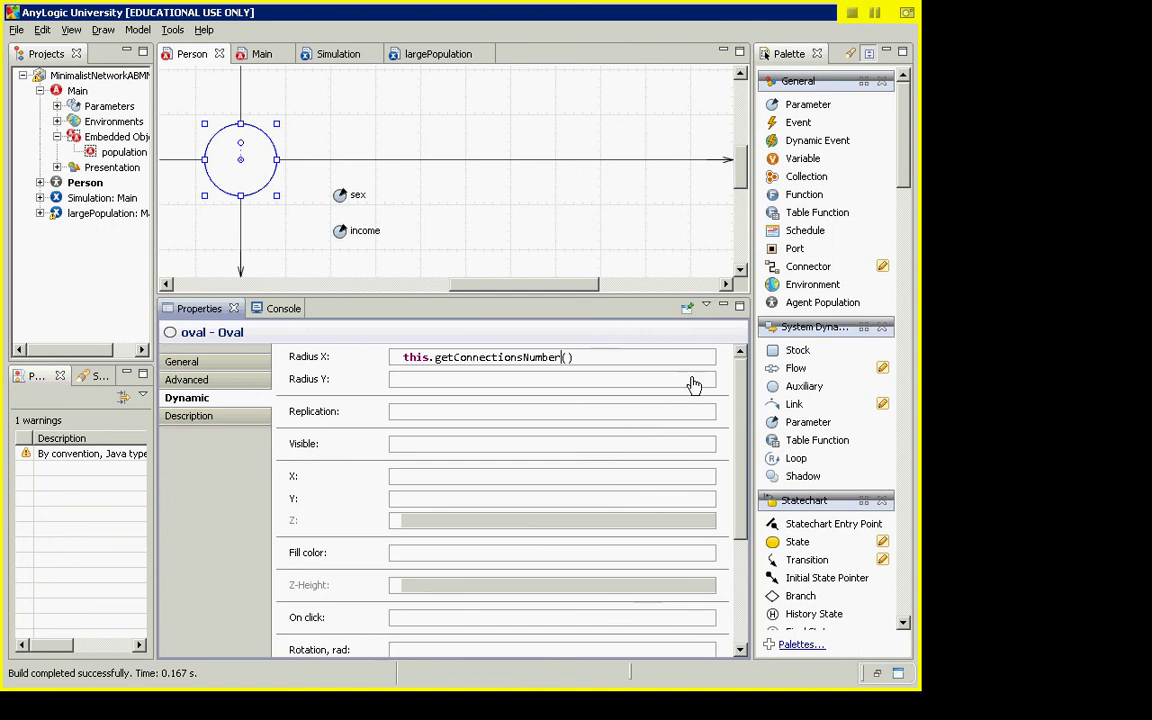
pyautogui.click(505, 357)
# - Run the Simulation experiment to view the agents' ovals in Main, and close the run window
pyautogui.rightClick(100, 199)
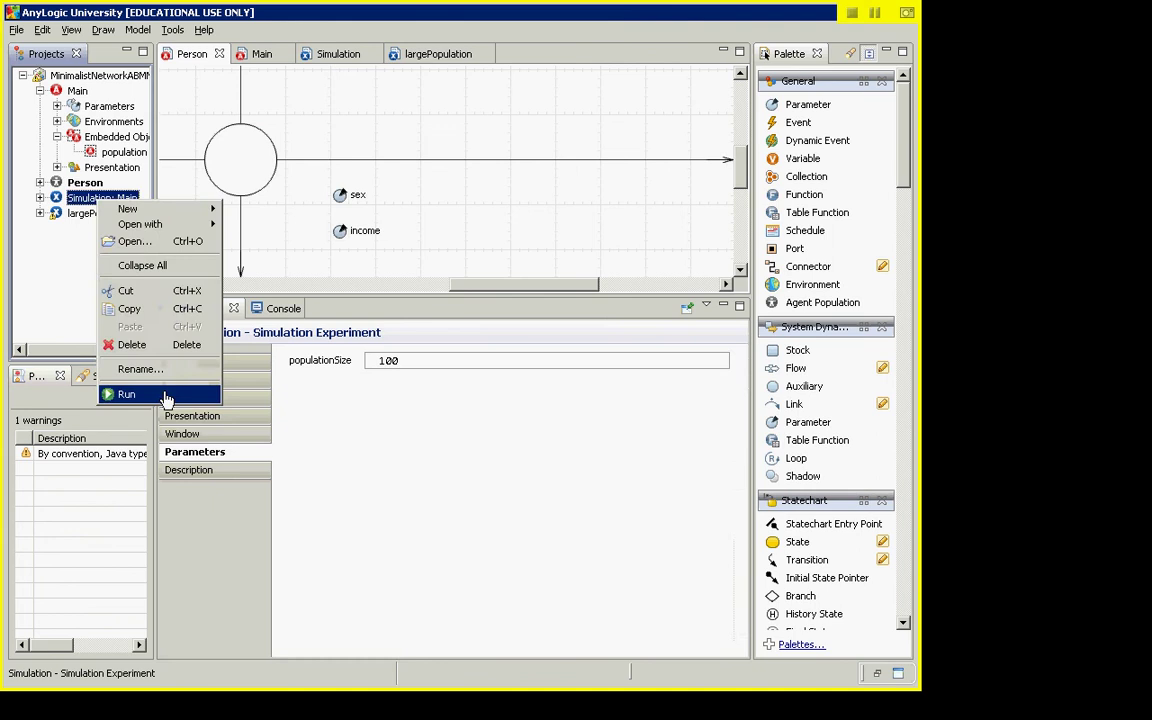
pyautogui.click(167, 400)
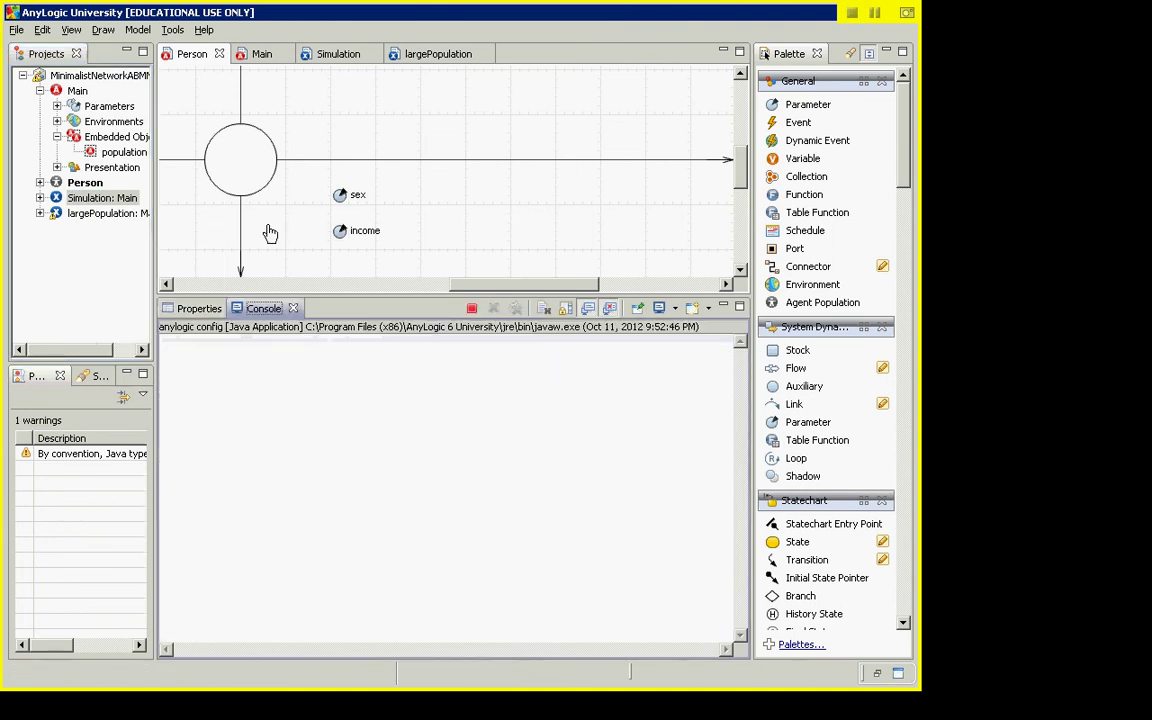
pyautogui.click(152, 178)
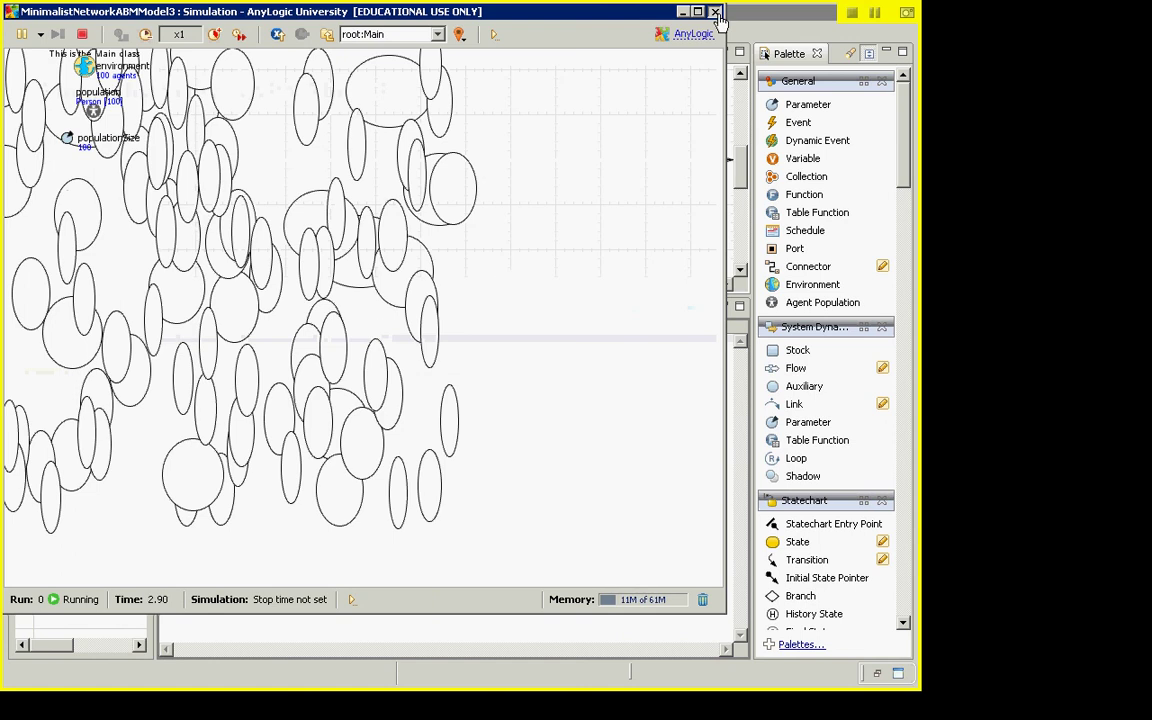
pyautogui.click(716, 12)
# - Reopen the Simulation experiment and run it again to examine how the oval widths vary between agents
pyautogui.doubleClick(102, 198)
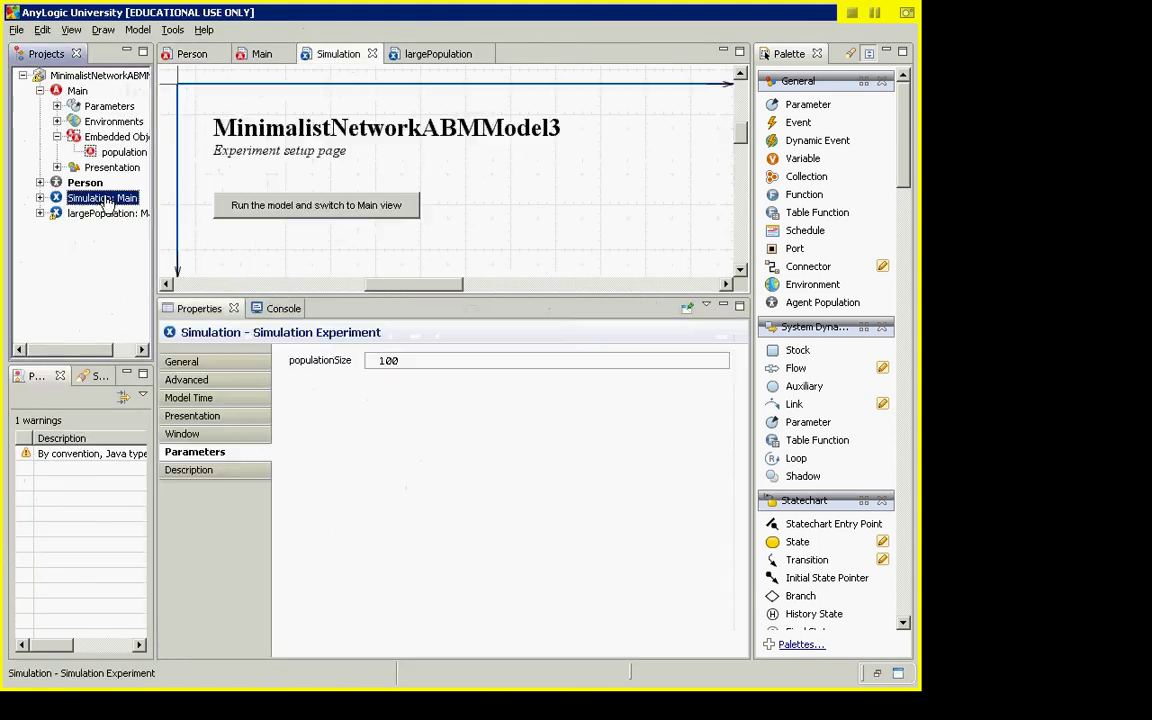
pyautogui.rightClick(98, 199)
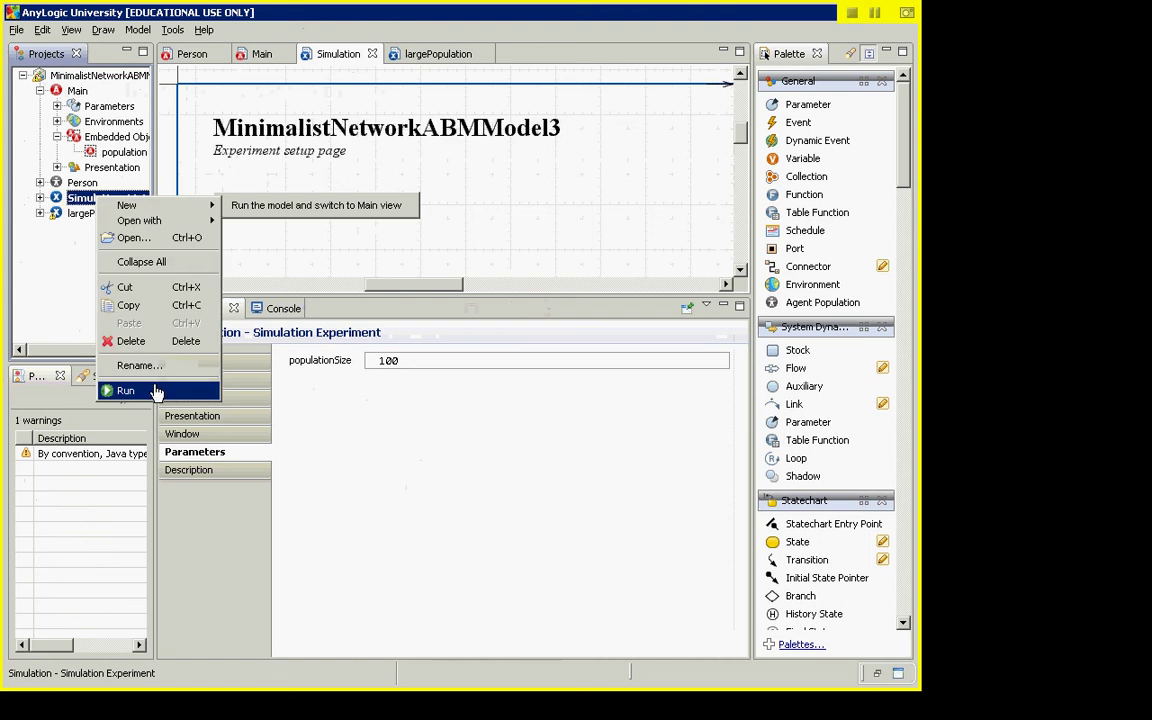
pyautogui.click(156, 391)
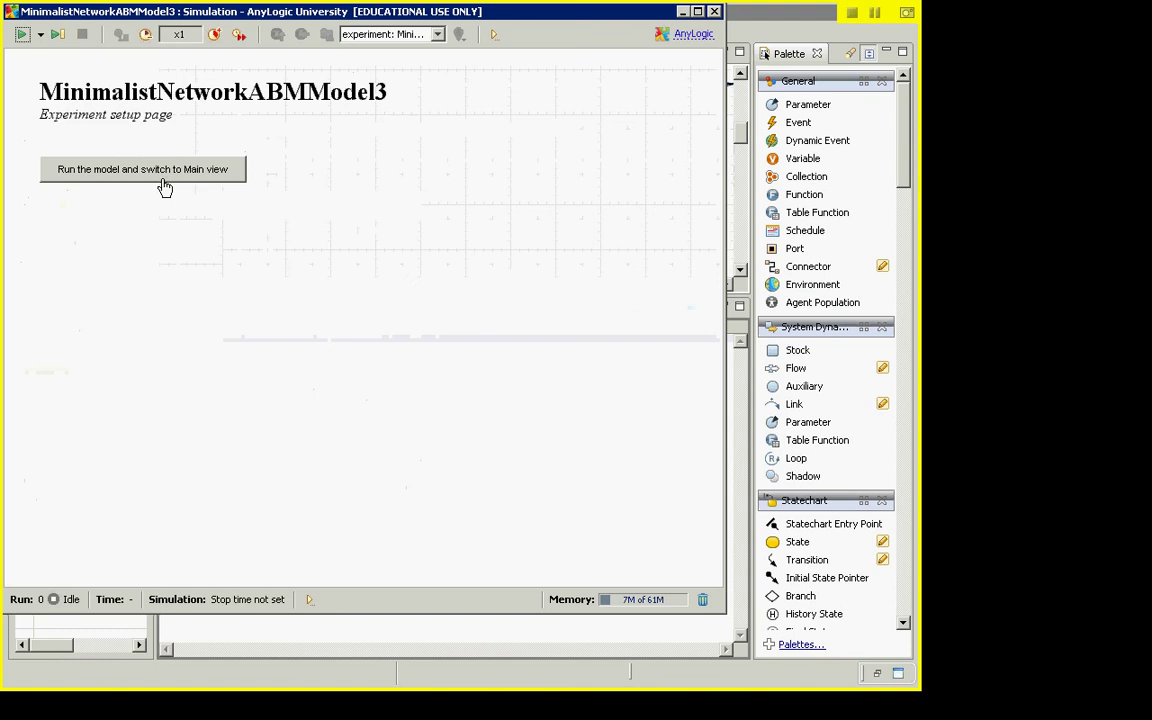
pyautogui.click(170, 167)
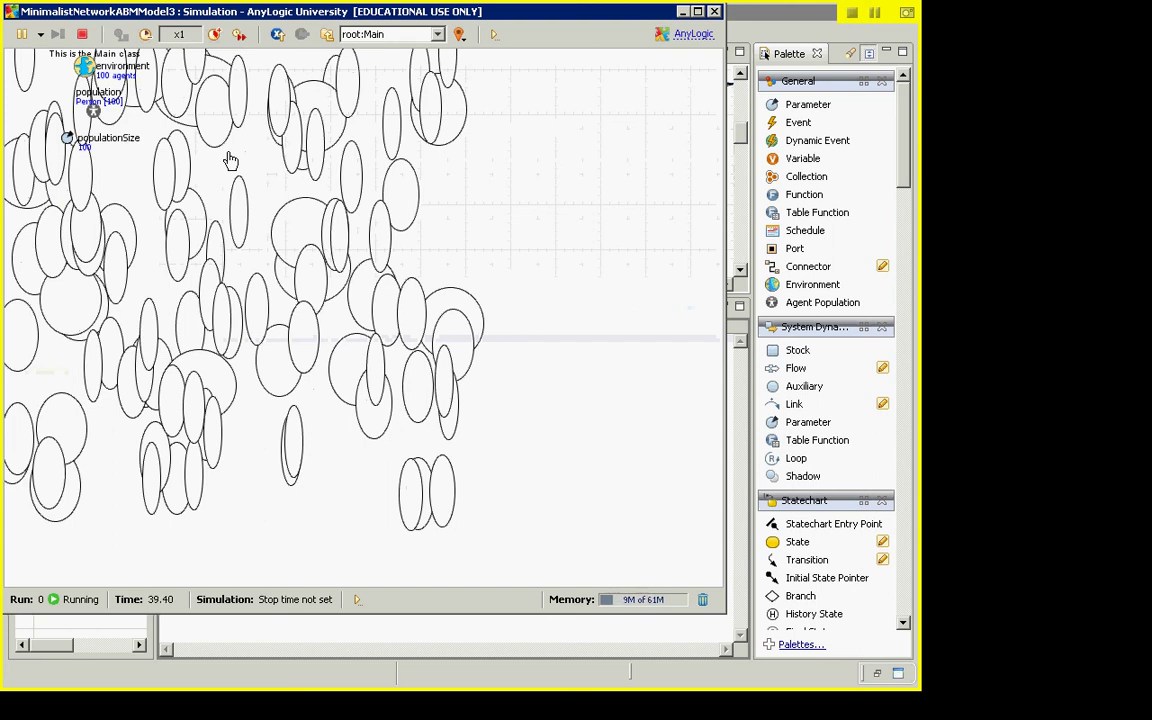
pyautogui.hotkey('alt', 'F4')
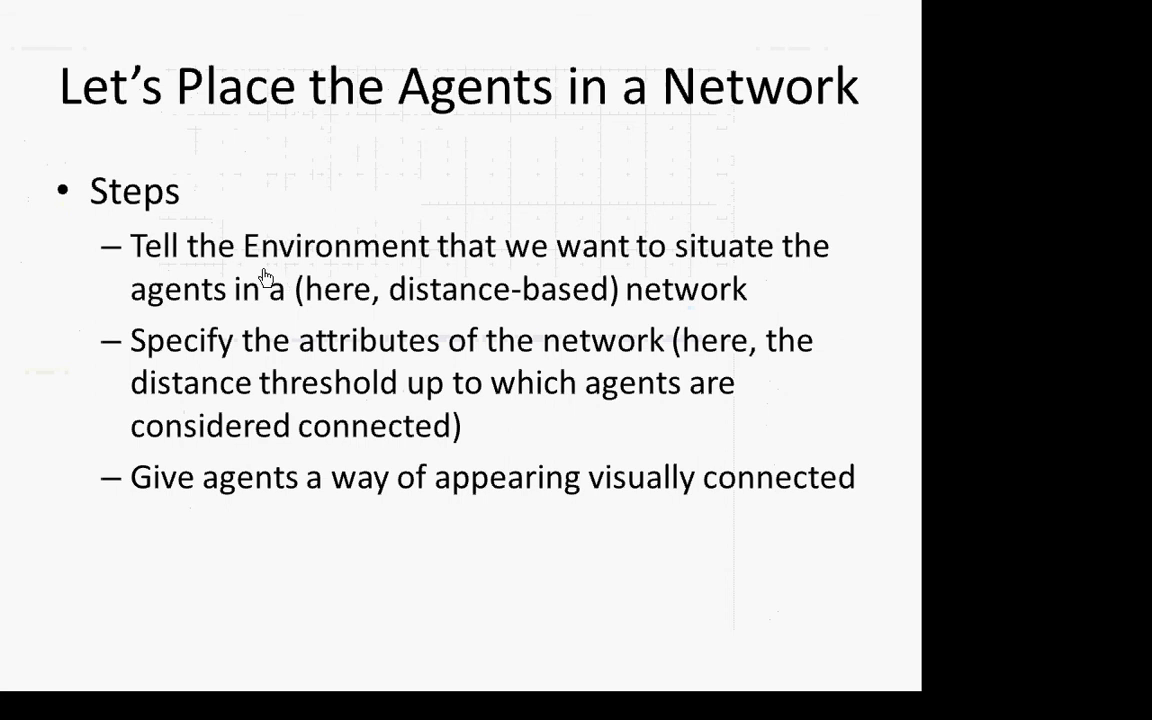
# - Switch to the lecture slideshow and advance to the slides "Adding a Line to Represent Connections"
pyautogui.hotkey('alt', 'Tab')
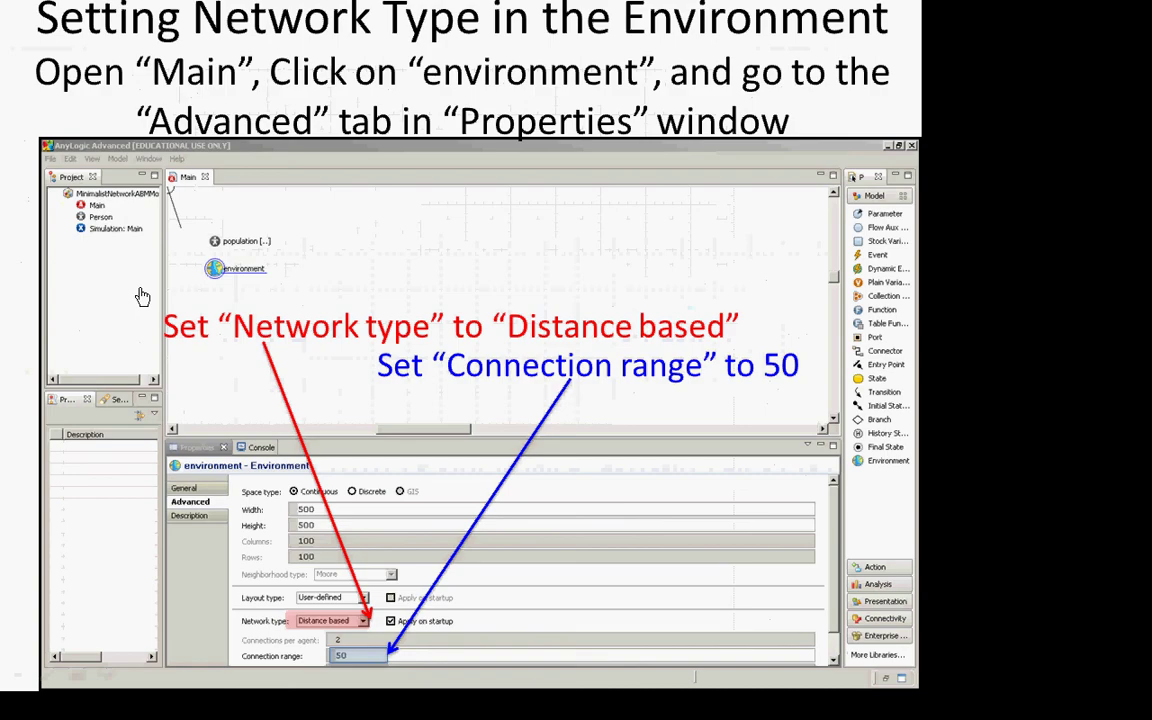
pyautogui.click(142, 296)
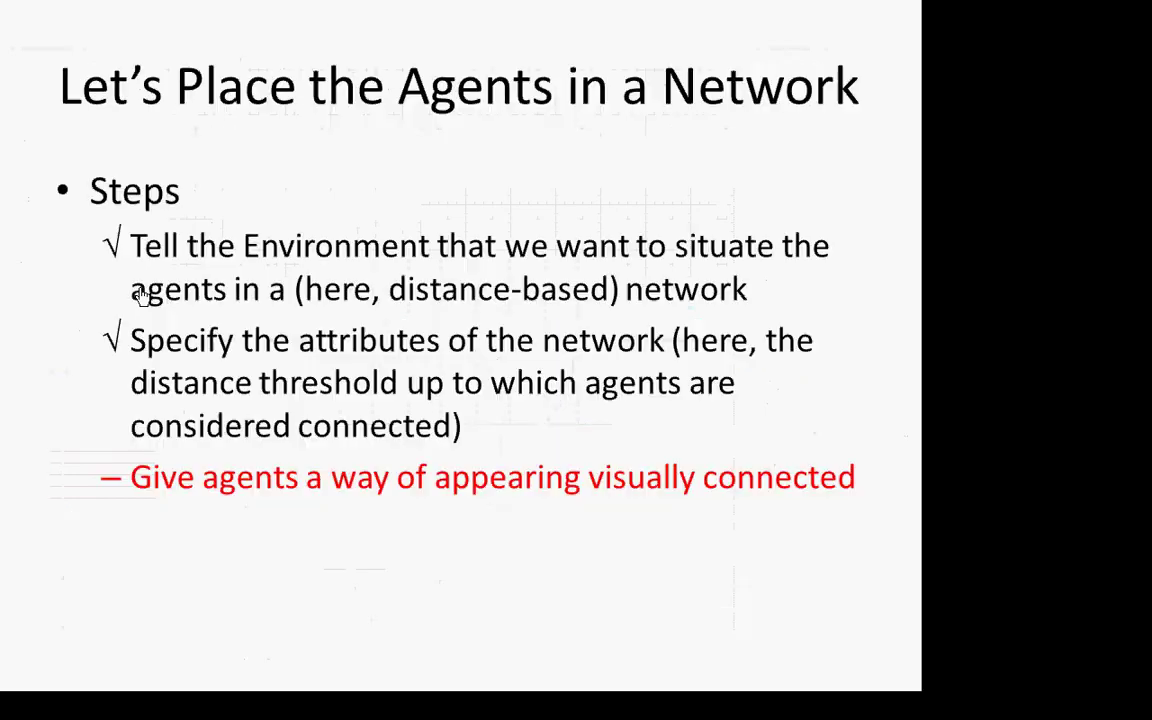
pyautogui.click(141, 296)
pyautogui.click(142, 297)
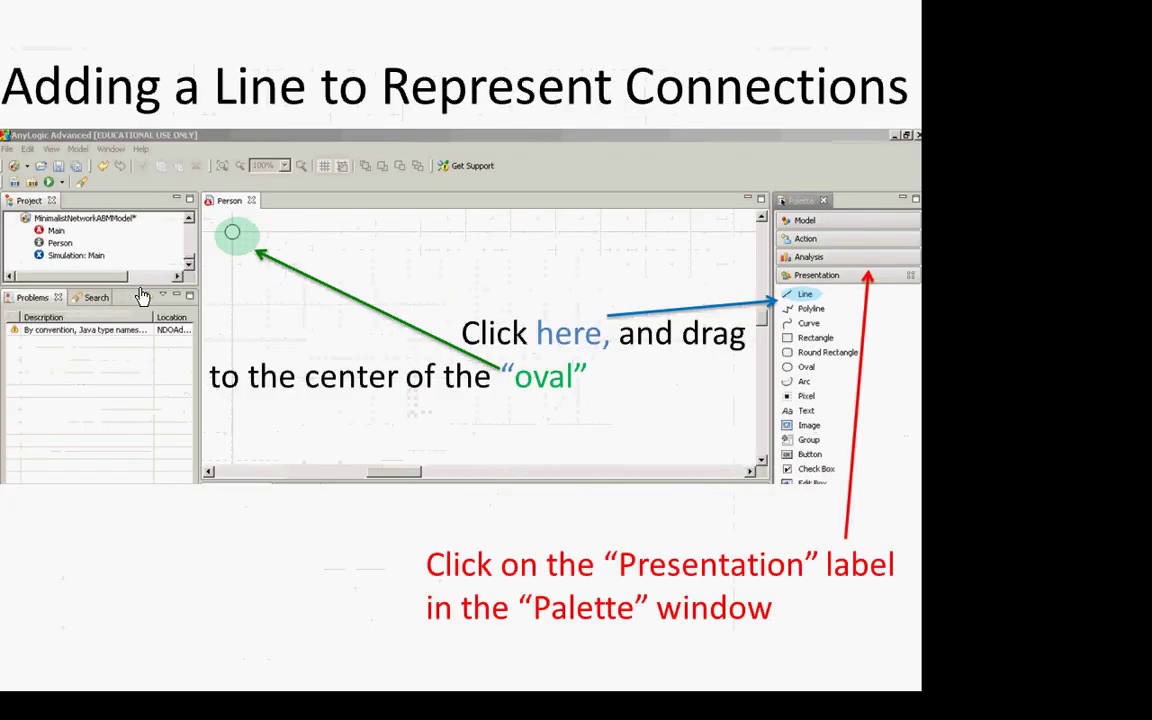
pyautogui.click(142, 297)
# - Return to AnyLogic and open the Person class with its oval and the free area below it in view
pyautogui.hotkey('alt', 'Tab')
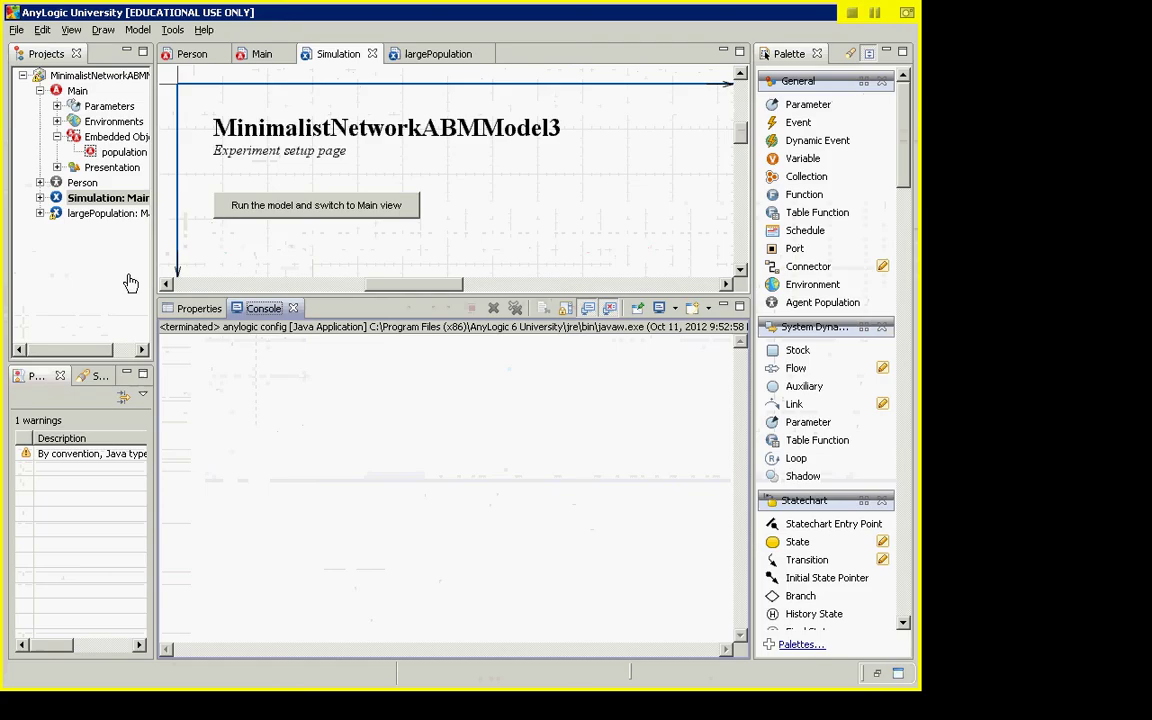
pyautogui.hotkey('alt', 'Tab')
pyautogui.doubleClick(86, 184)
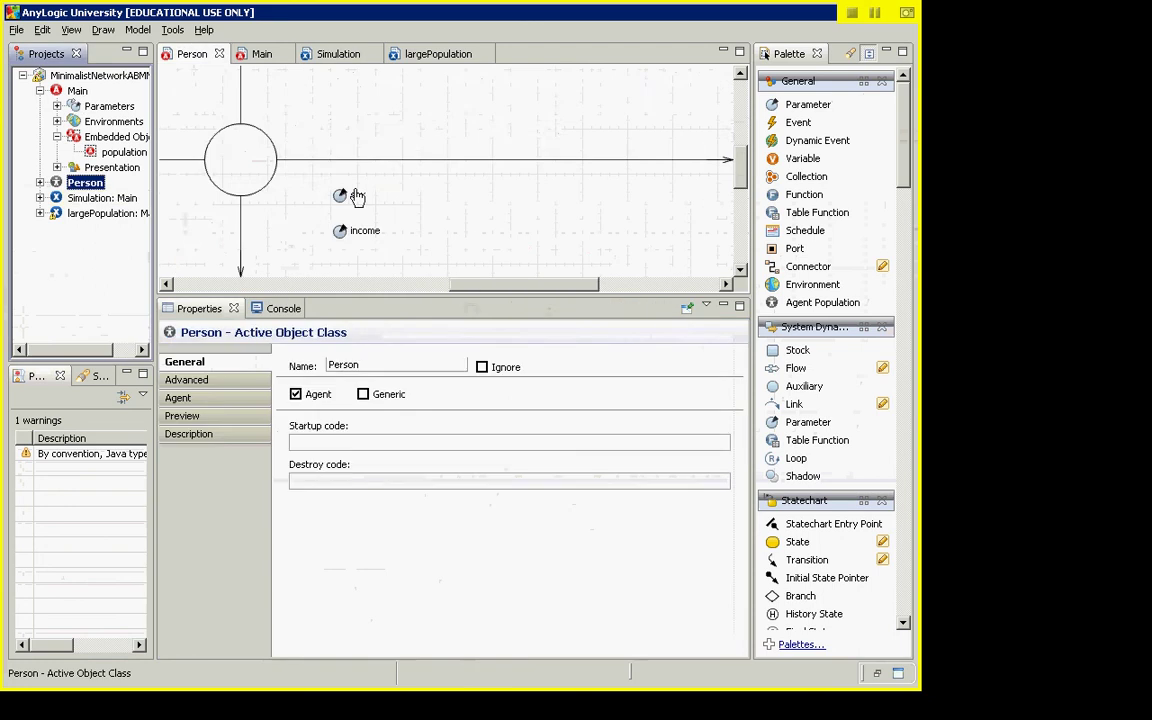
pyautogui.click(741, 187)
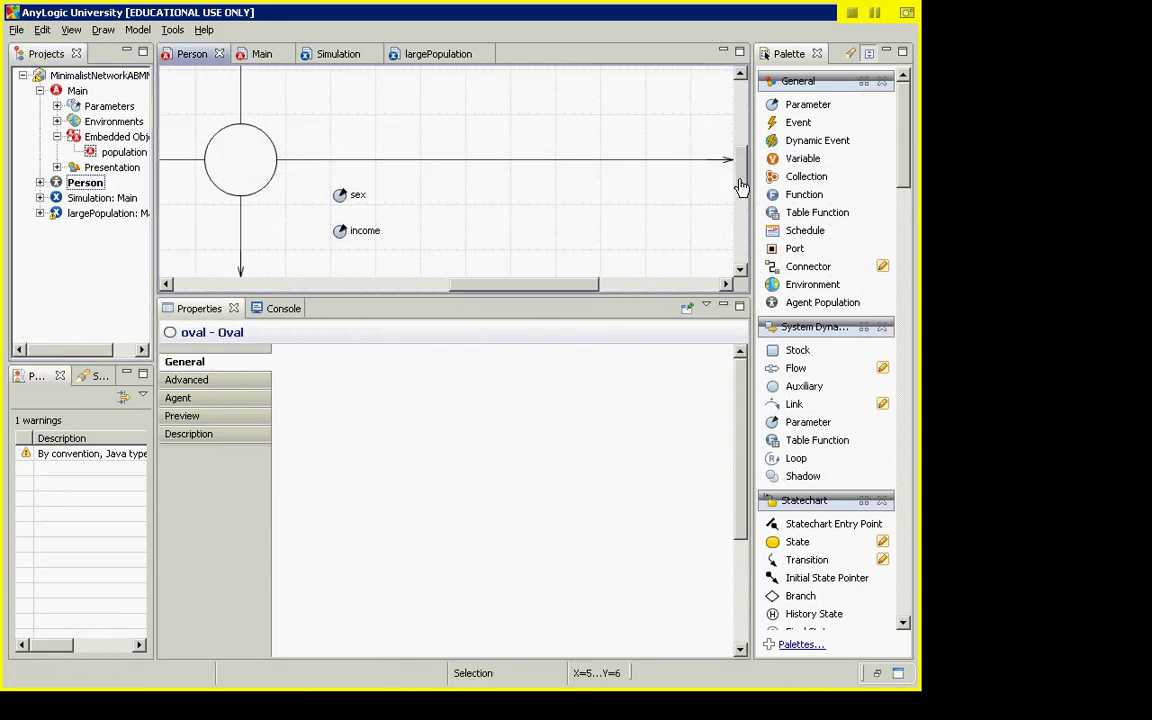
pyautogui.moveTo(741, 187); pyautogui.dragTo(741, 208)
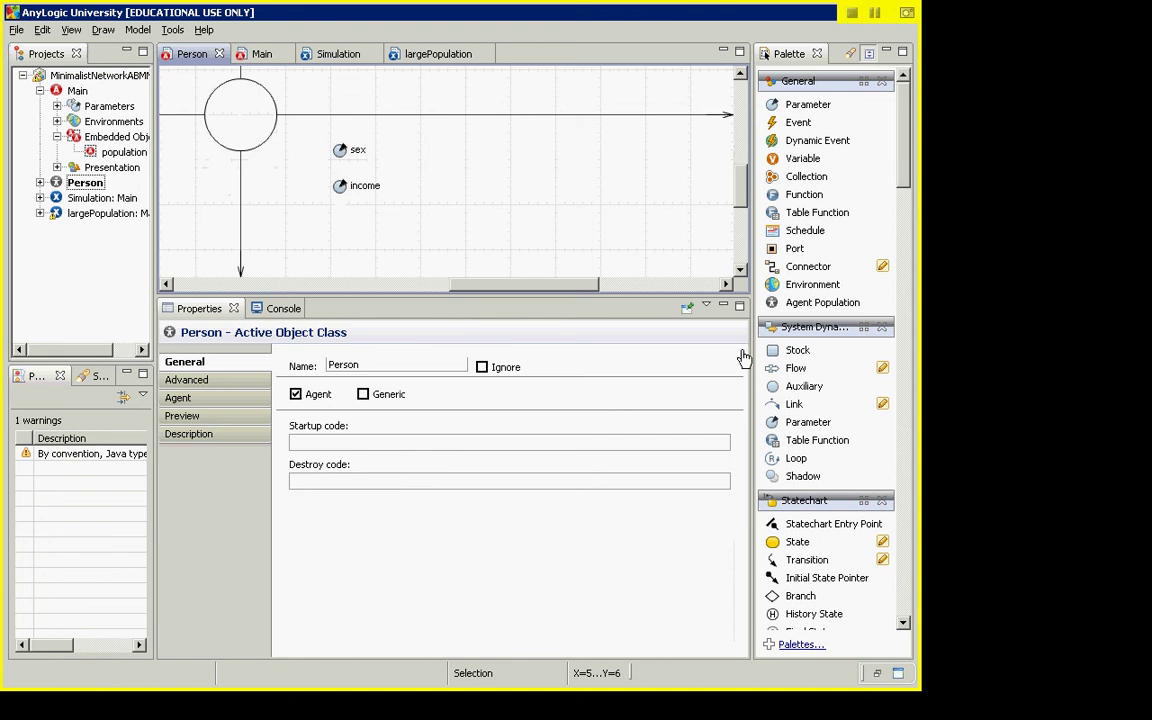
pyautogui.moveTo(904, 148); pyautogui.dragTo(906, 177)
pyautogui.moveTo(906, 150); pyautogui.dragTo(904, 128)
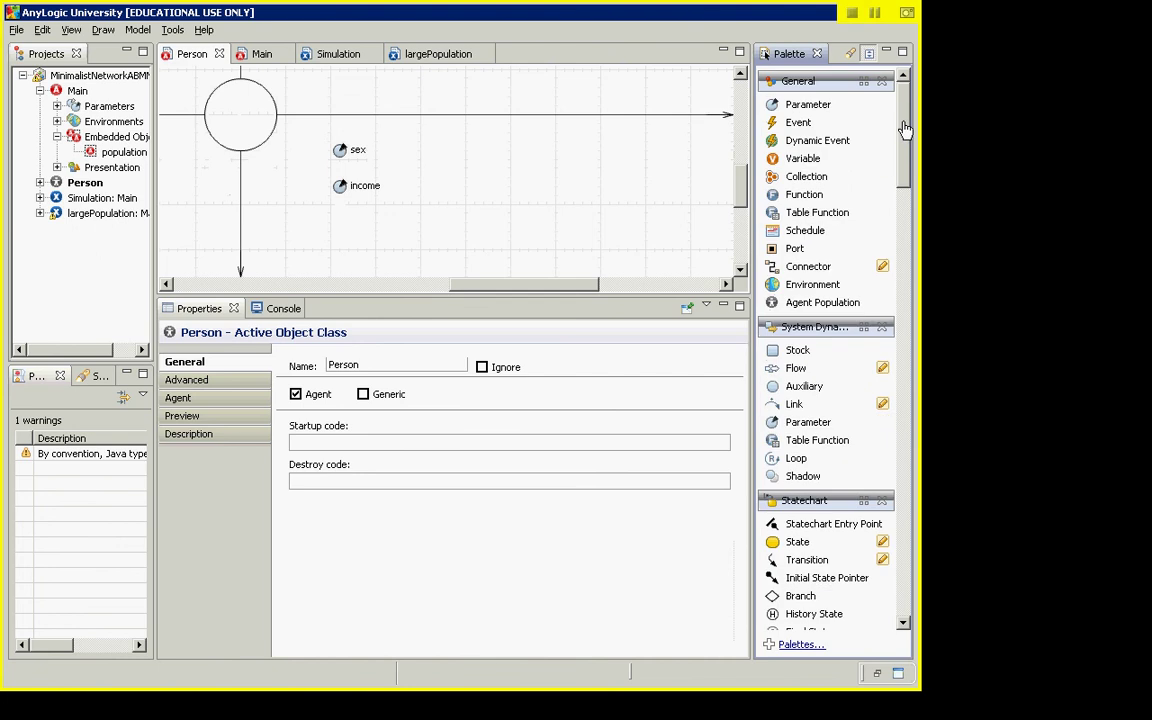
pyautogui.click(72, 186)
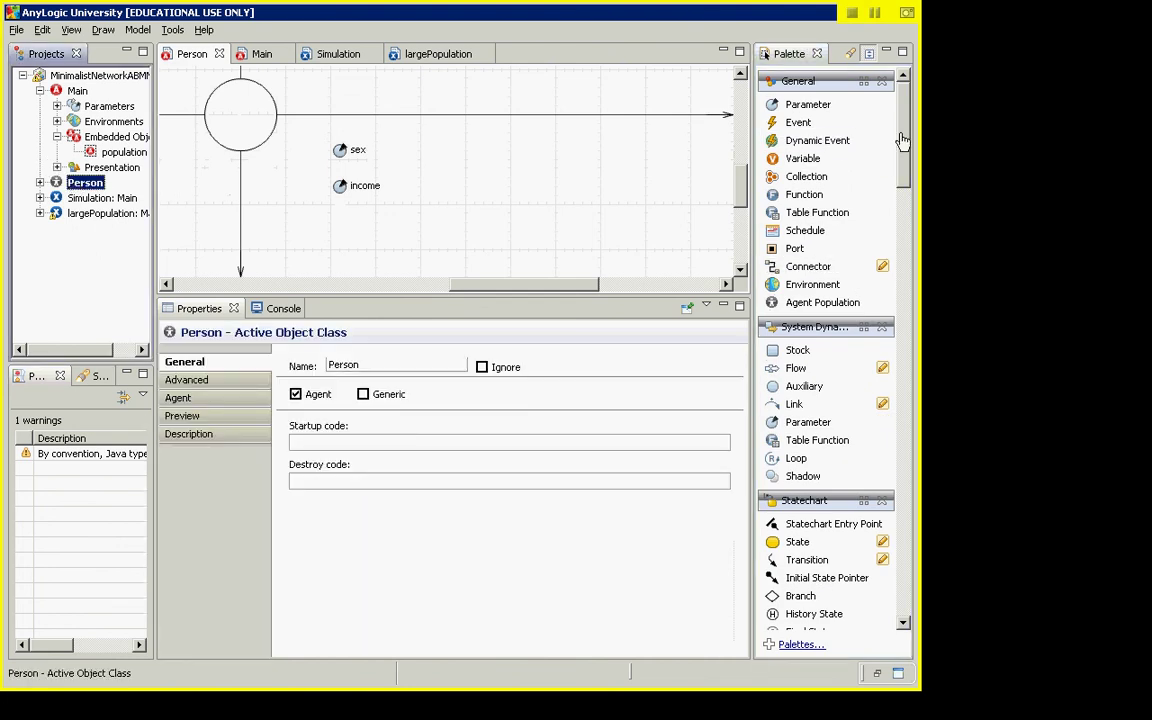
# - Place a trial line at the oval's centre, checking its orientation against the slide, and delete it
pyautogui.moveTo(905, 141); pyautogui.dragTo(887, 283)
pyautogui.click(780, 138)
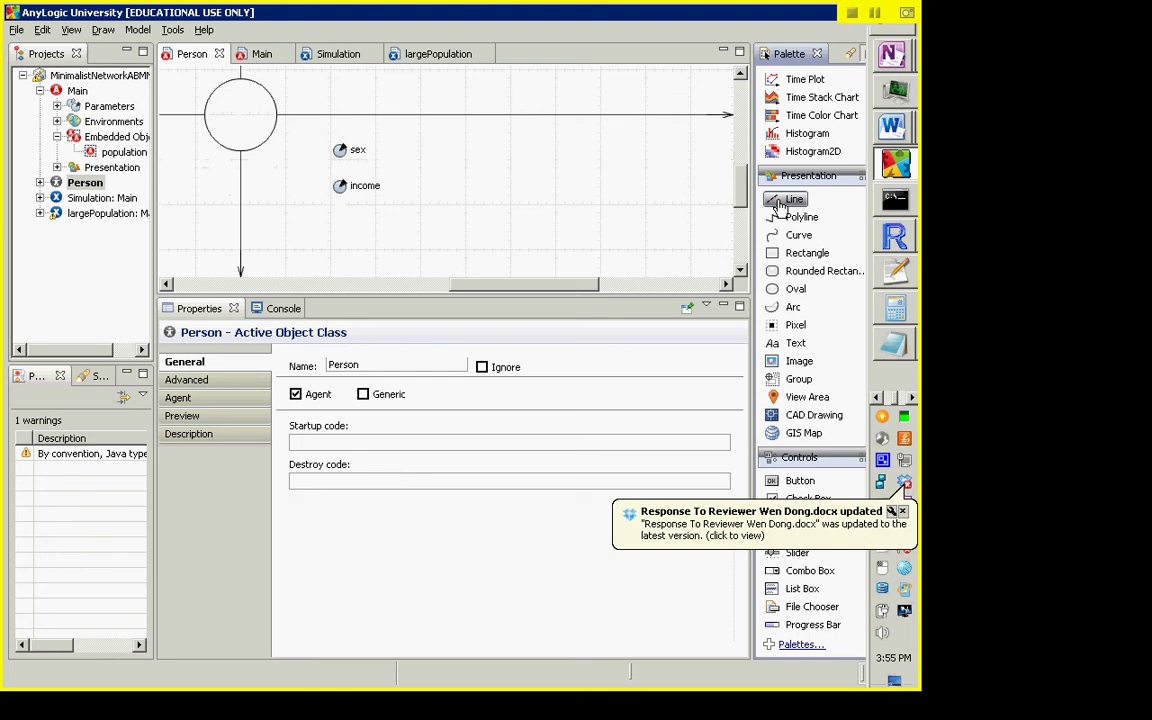
pyautogui.moveTo(780, 204); pyautogui.dragTo(240, 128)
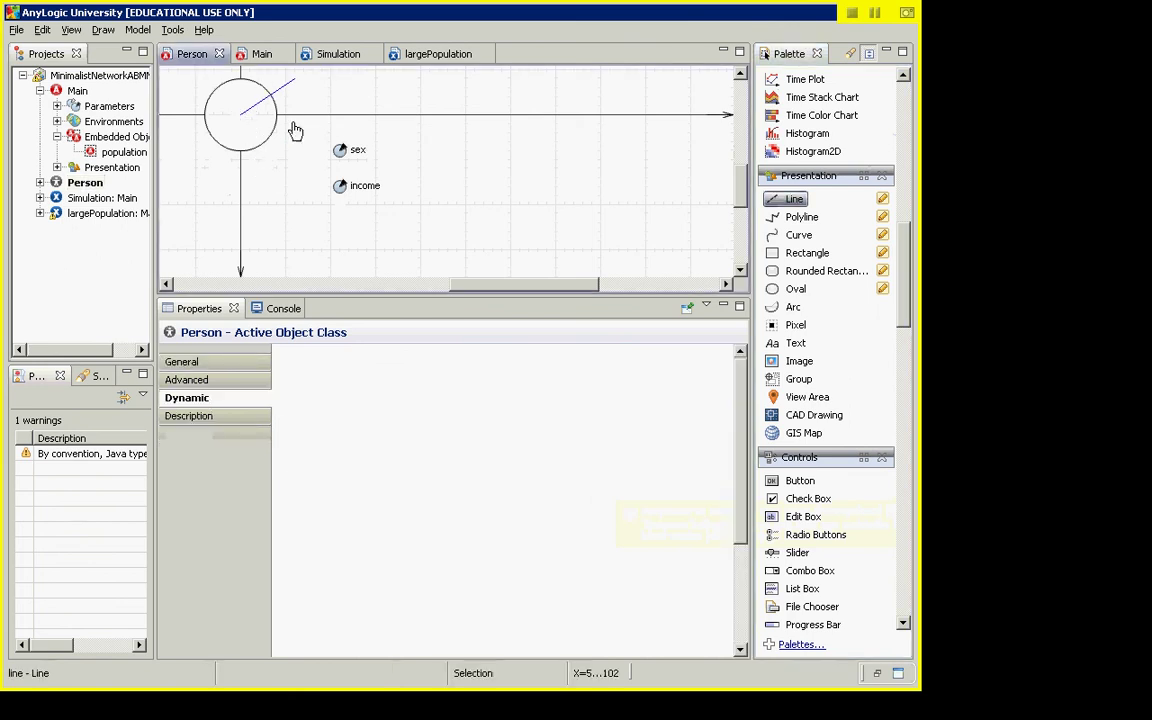
pyautogui.hotkey('alt', 'Tab')
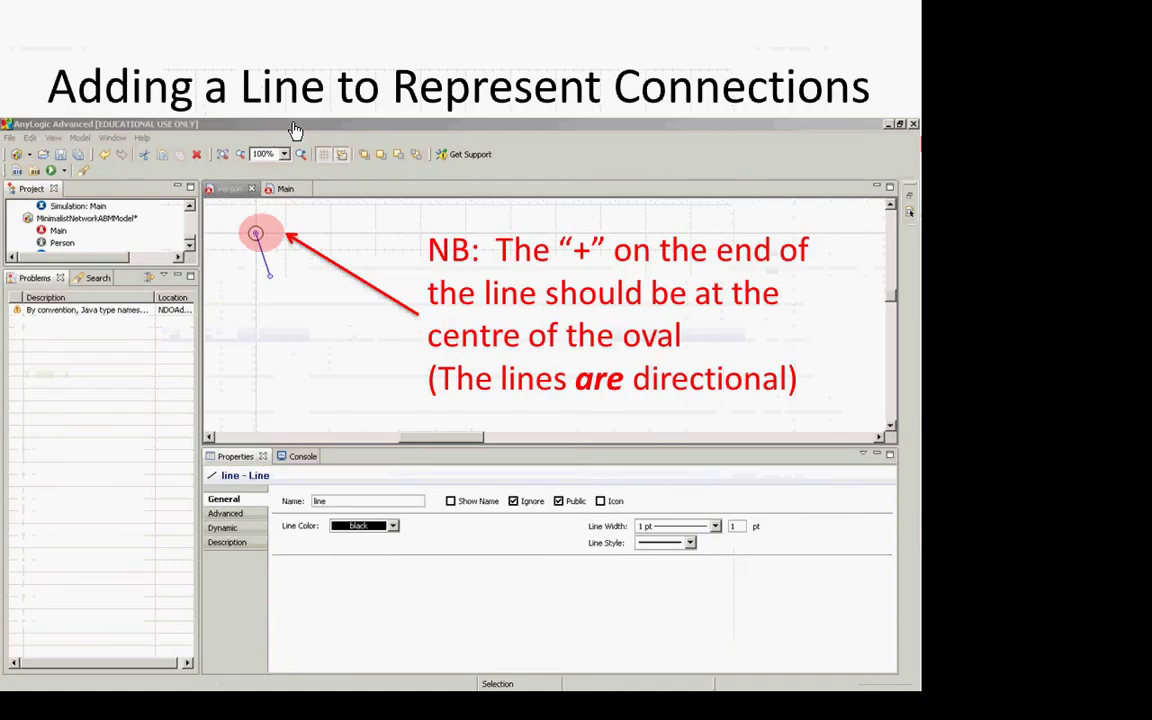
pyautogui.hotkey('alt', 'Tab')
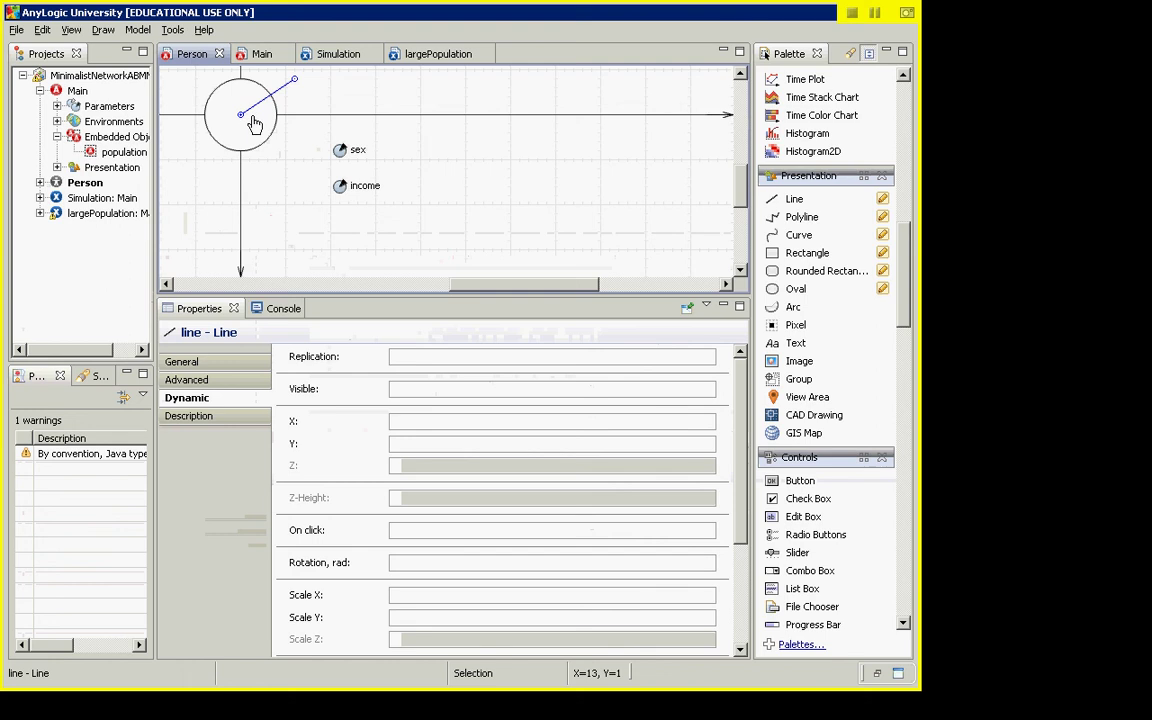
pyautogui.press('Delete')
# - Add a presentation line to Person with its starting end at the centre of the oval
pyautogui.click(792, 199)
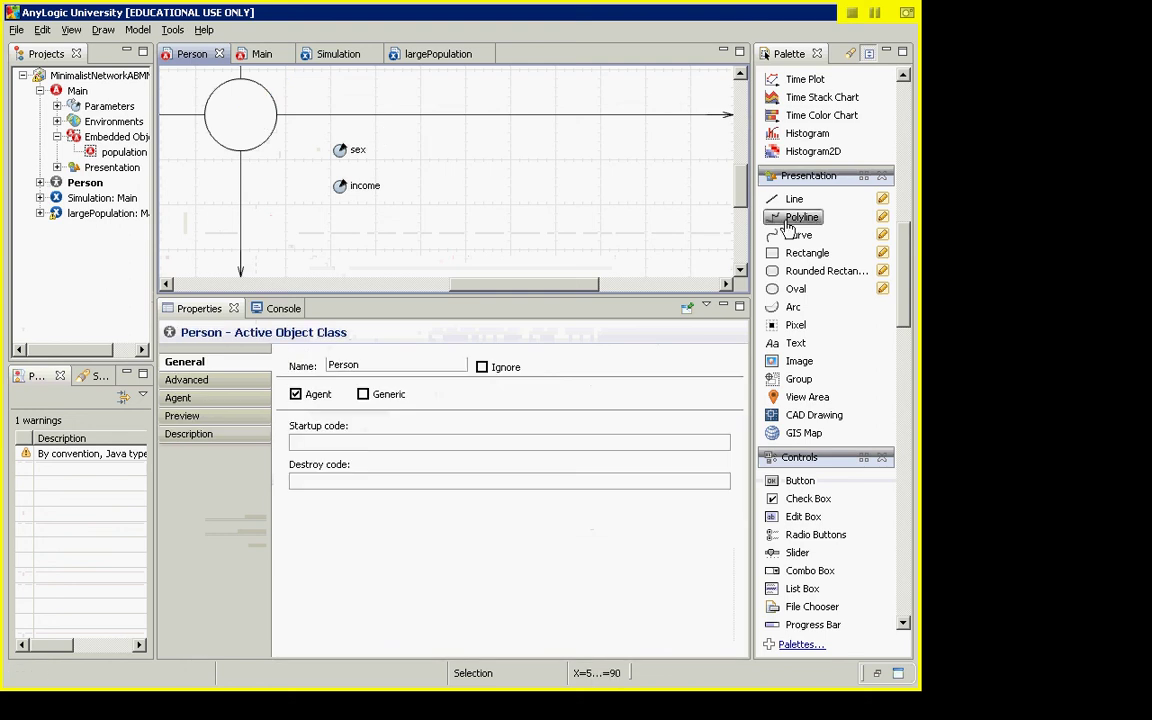
pyautogui.click(655, 152)
pyautogui.moveTo(603, 193); pyautogui.dragTo(276, 105)
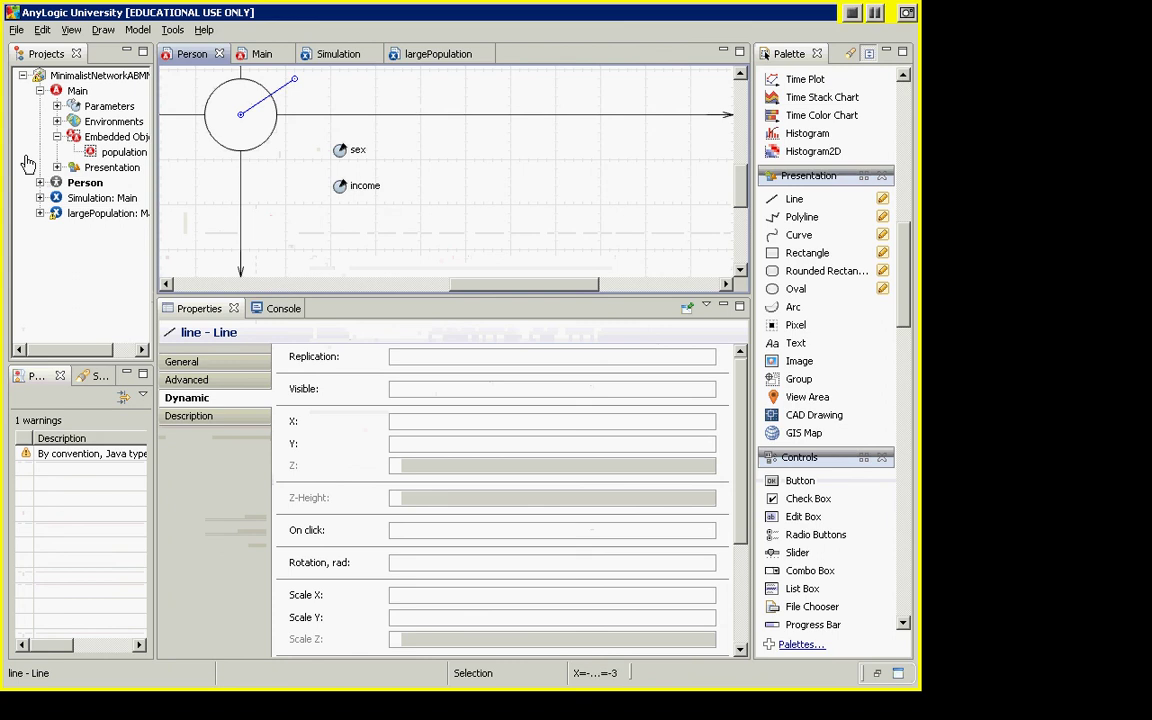
# - Run the Simulation experiment to view the agents with their lines, and close the run window
pyautogui.rightClick(72, 200)
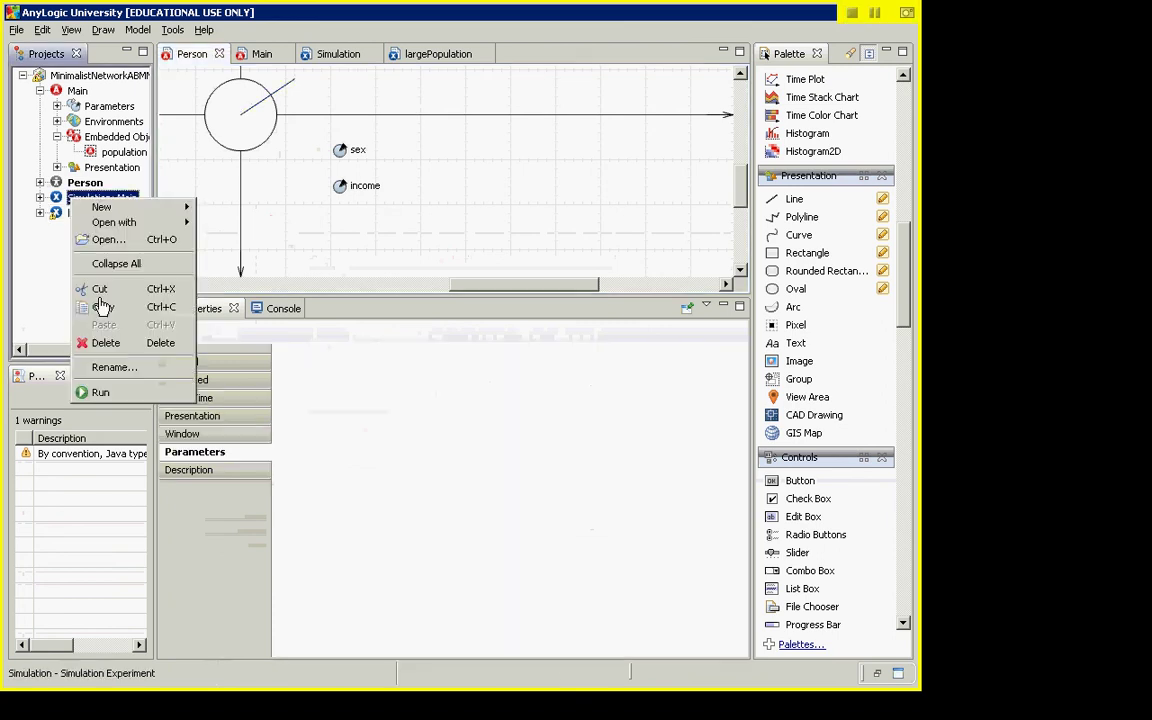
pyautogui.click(101, 392)
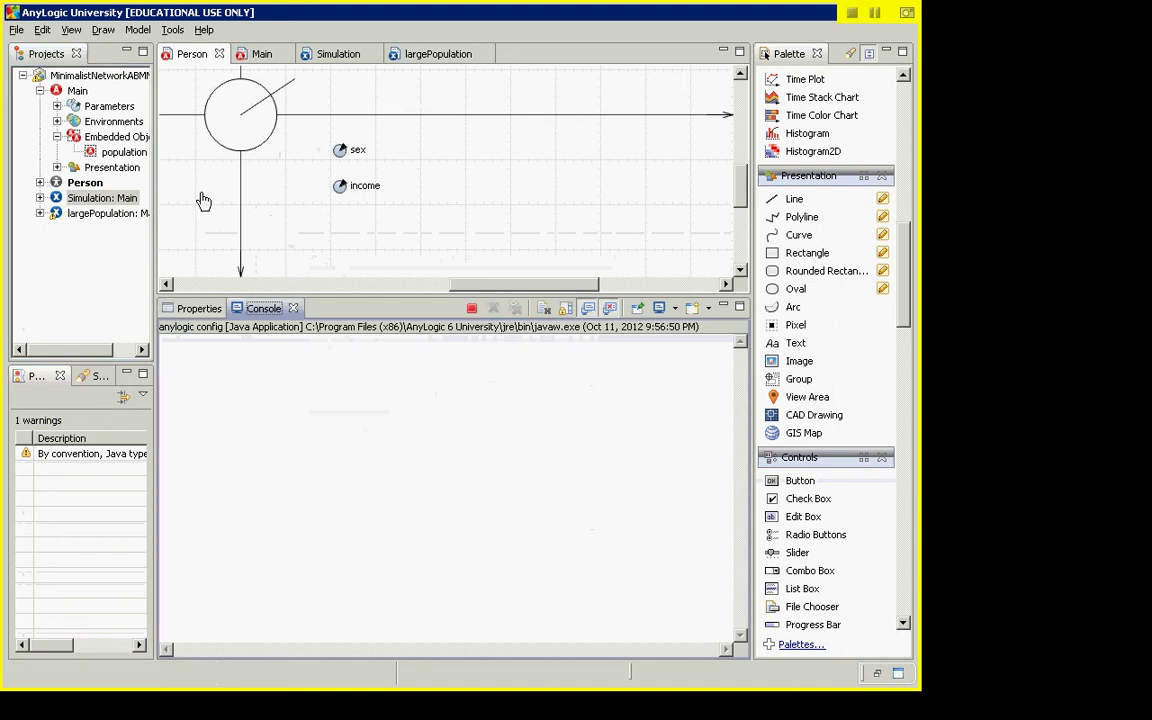
pyautogui.click(148, 170)
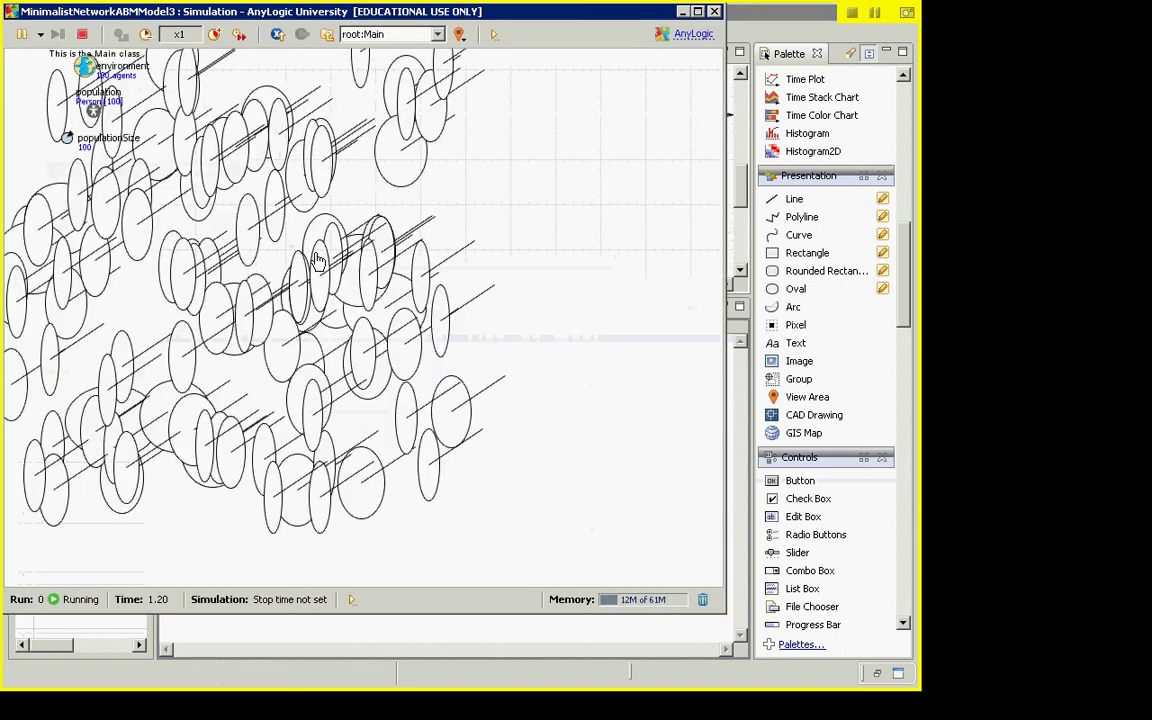
pyautogui.click(715, 12)
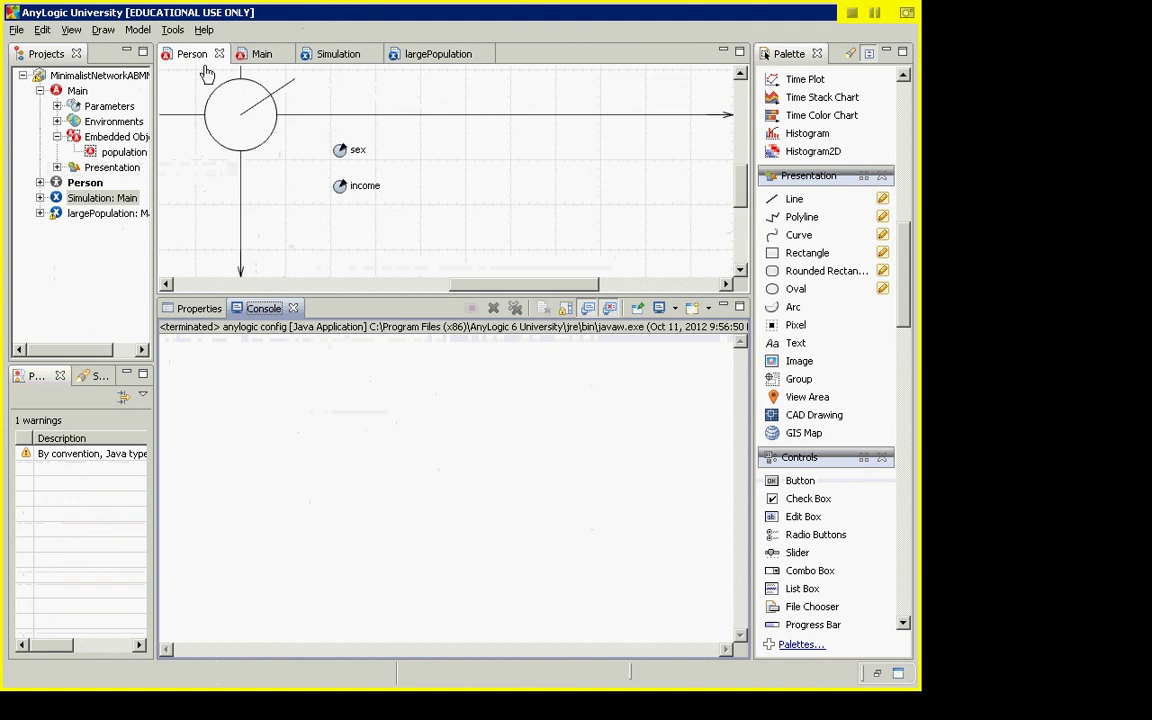
# - Inspect the dynamic properties of the line and the oval in Person, and return to the slide on adding a line
pyautogui.click(262, 112)
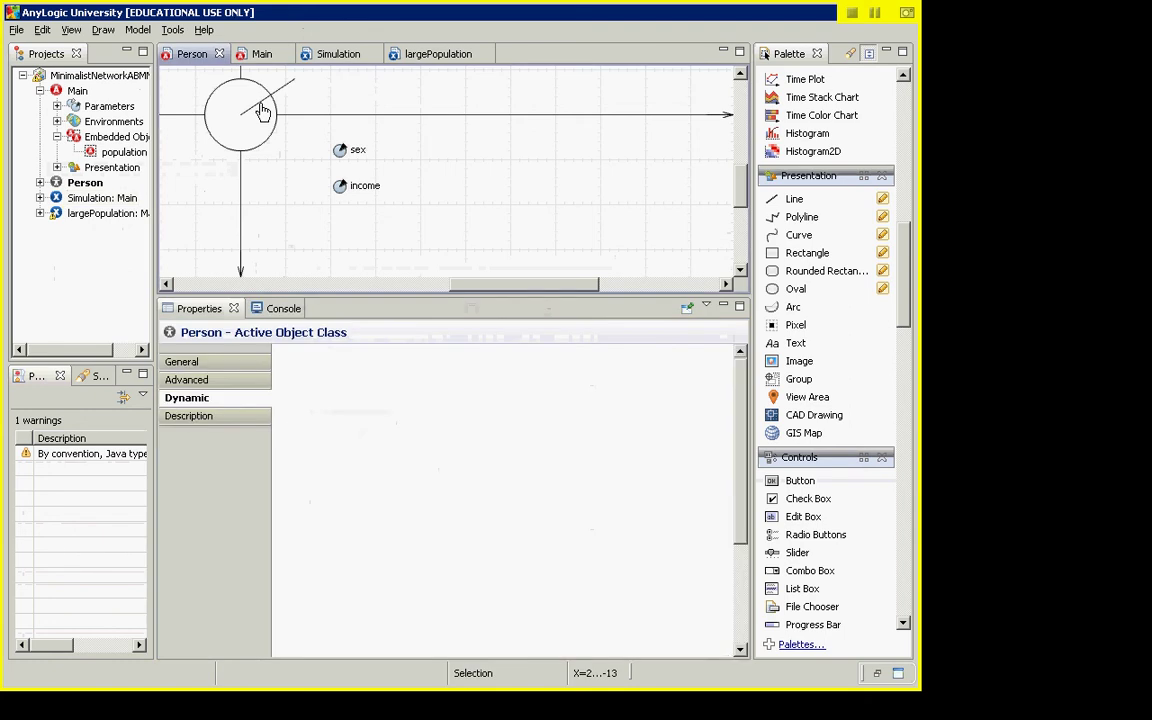
pyautogui.click(262, 110)
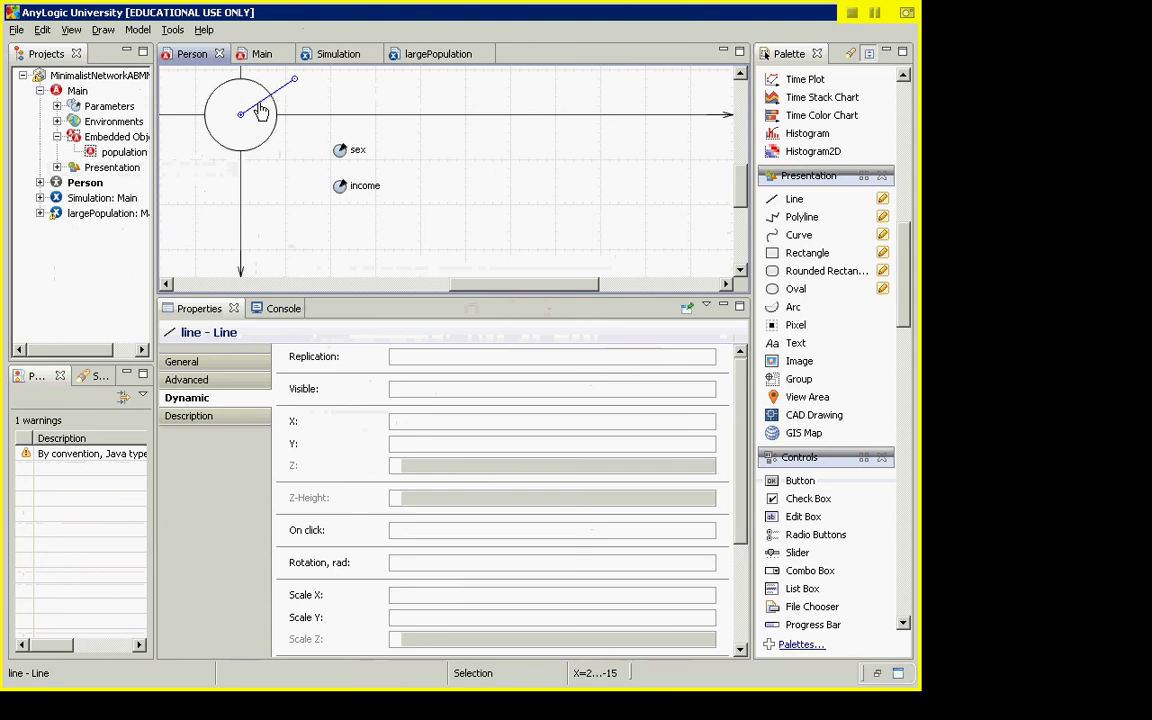
pyautogui.click(238, 133)
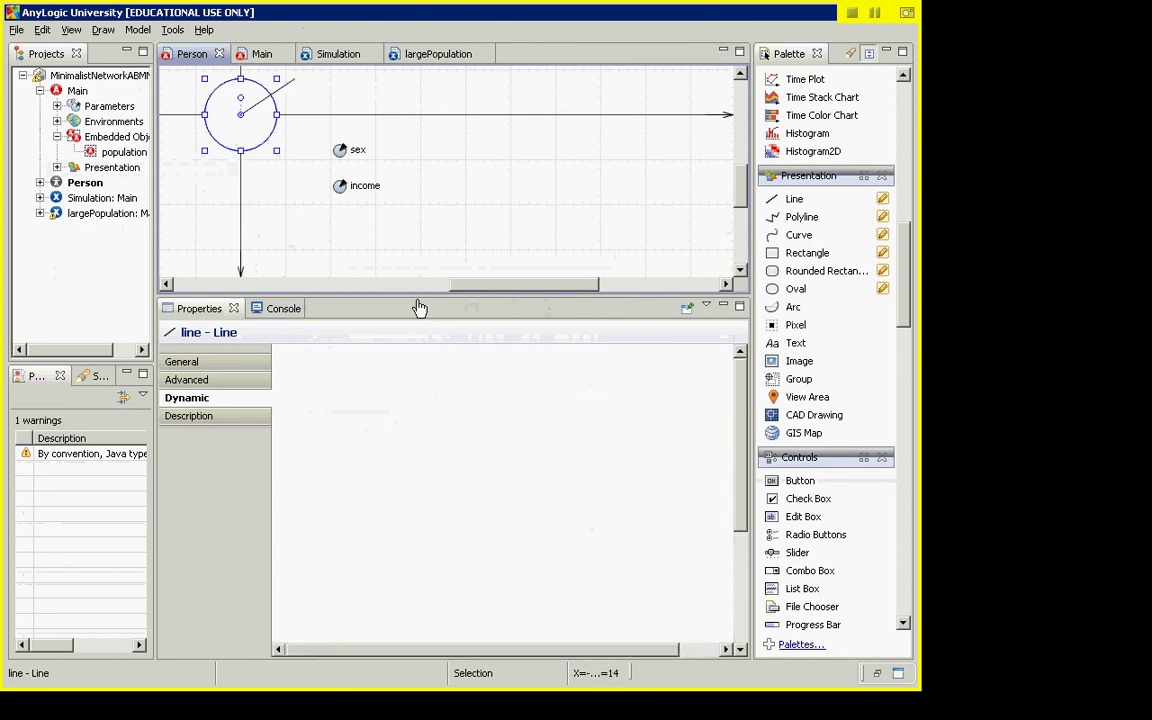
pyautogui.click(294, 89)
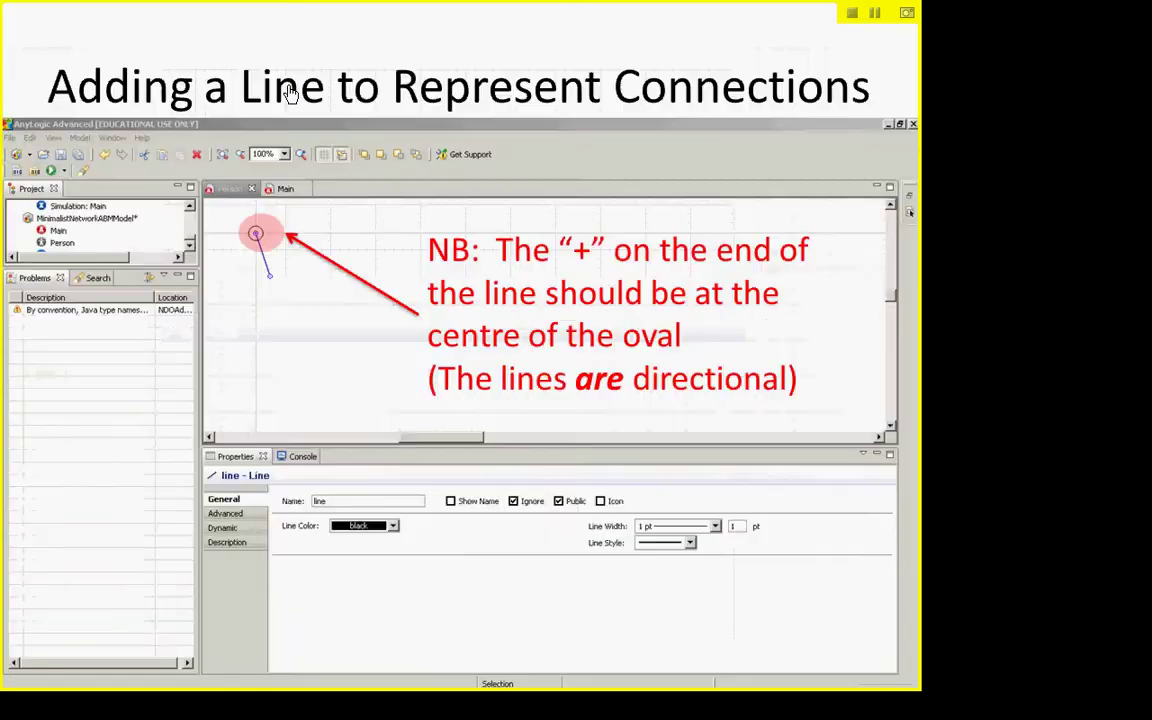
# - Review the slides on multiplying and adjusting the connection lines, and return to the Person diagram in AnyLogic
pyautogui.press('Right')
pyautogui.press('Right')
pyautogui.press('Right')
pyautogui.press('Right')
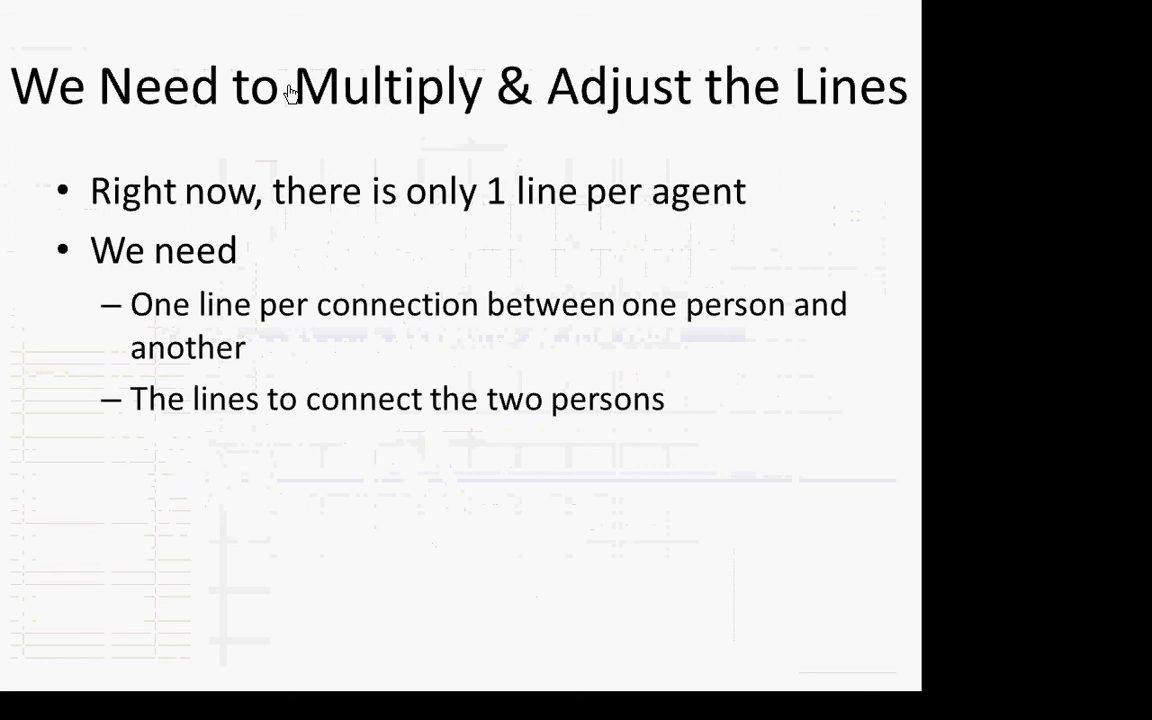
pyautogui.press('Right')
pyautogui.press('Left')
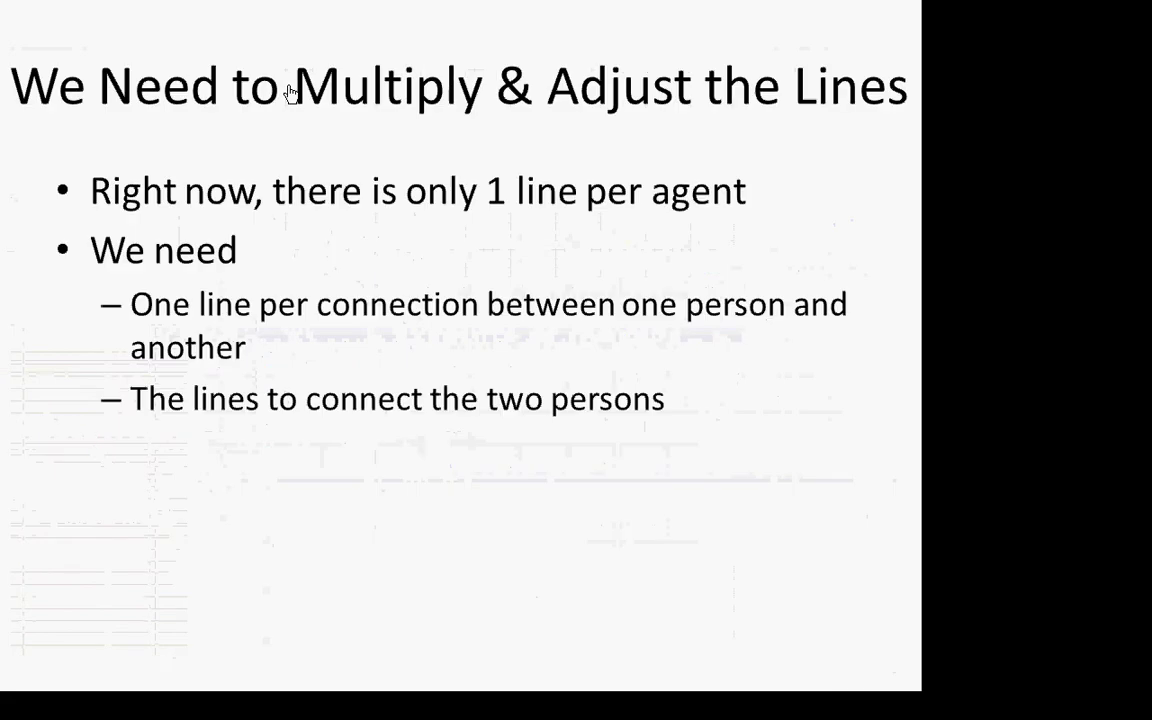
pyautogui.press('Right')
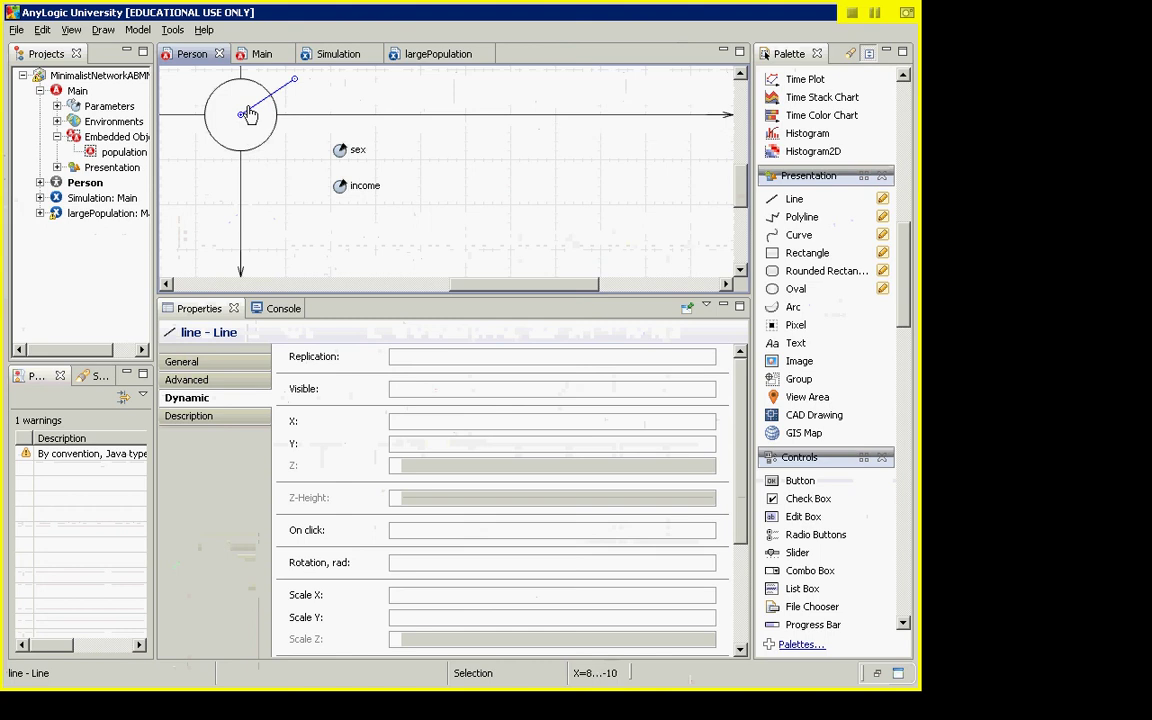
# - Set the dynamic Replication of Person's line to this.getConnectionsNumber()
pyautogui.click(247, 113)
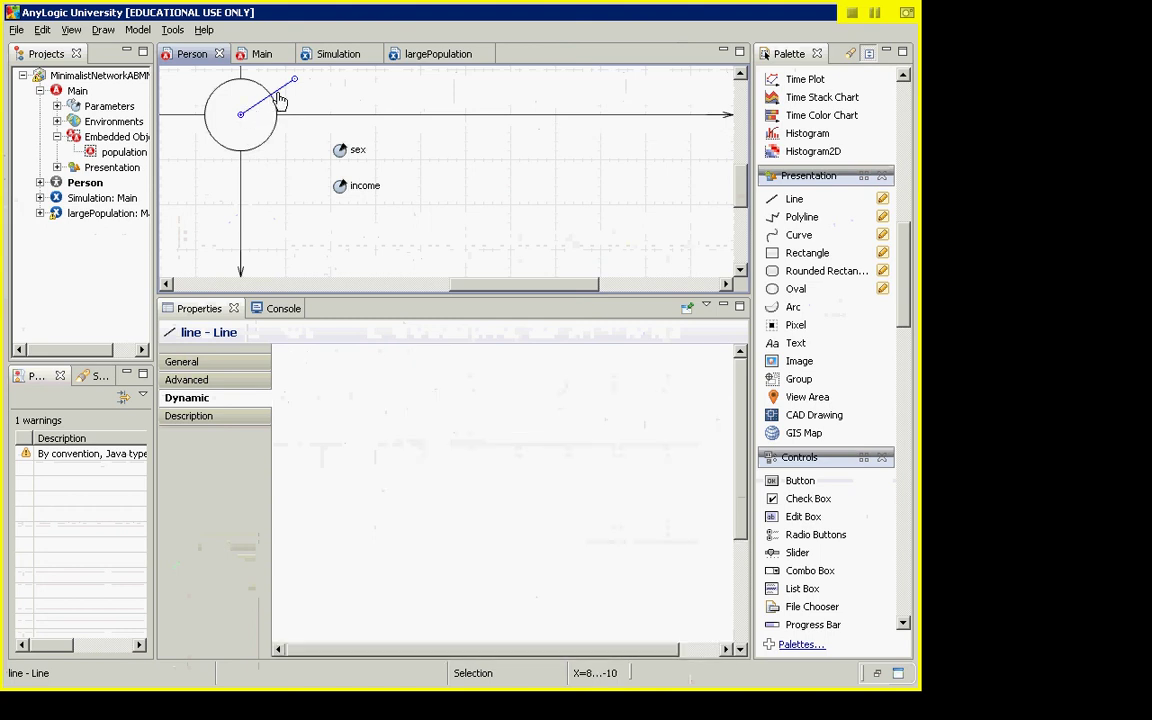
pyautogui.click(278, 94)
pyautogui.click(278, 94)
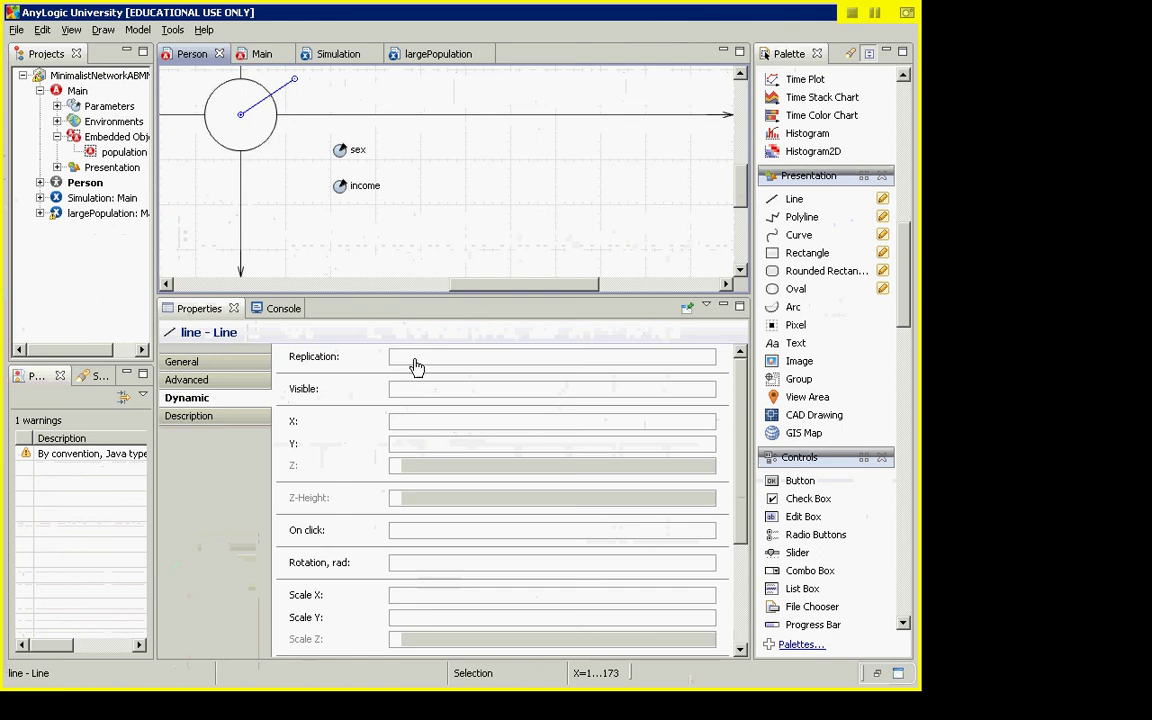
pyautogui.click(205, 399)
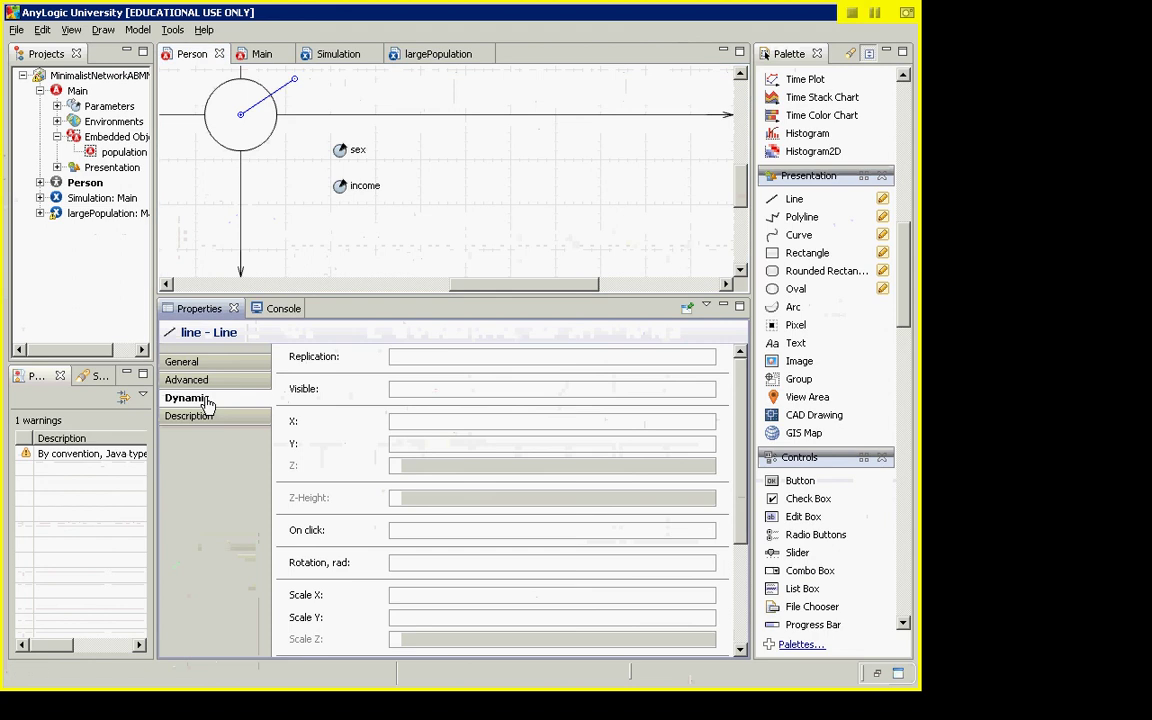
pyautogui.click(283, 92)
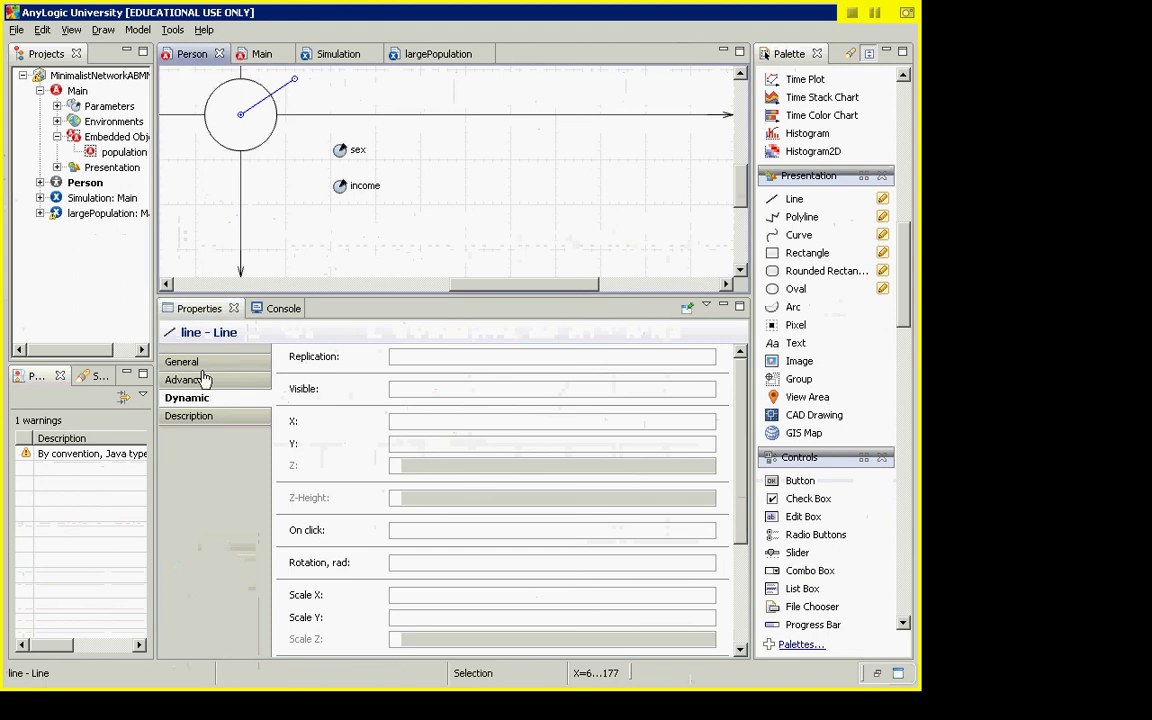
pyautogui.click(435, 358)
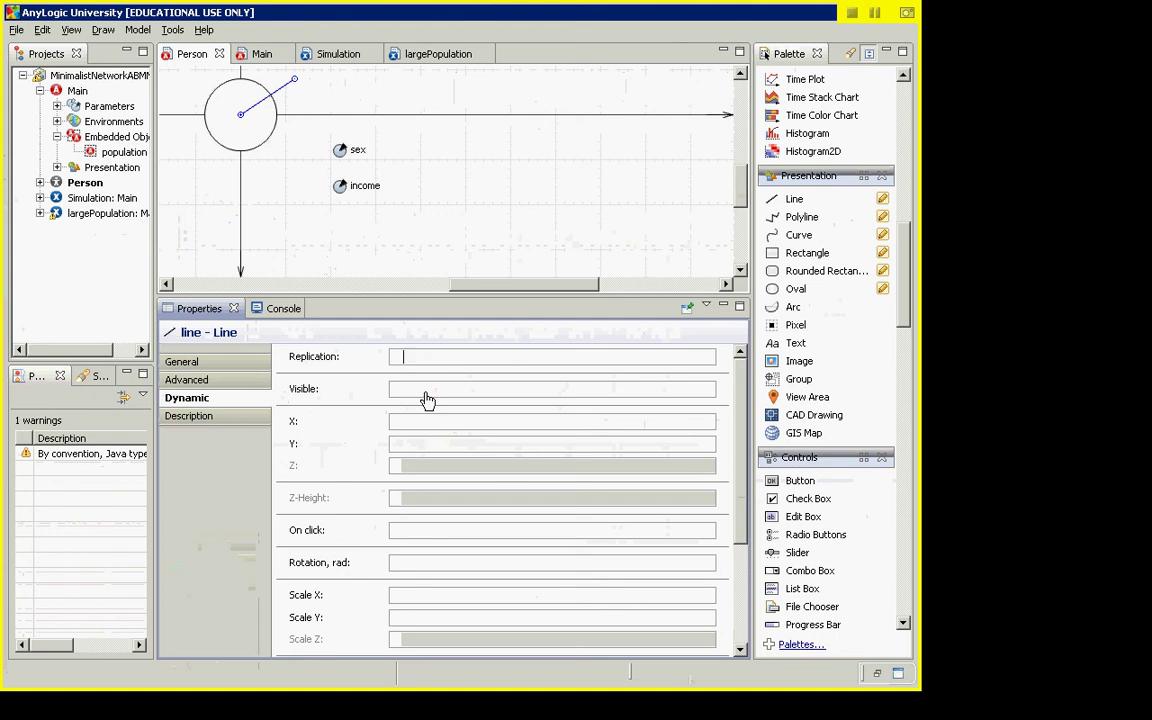
pyautogui.write('this.getConnectionsNumb')
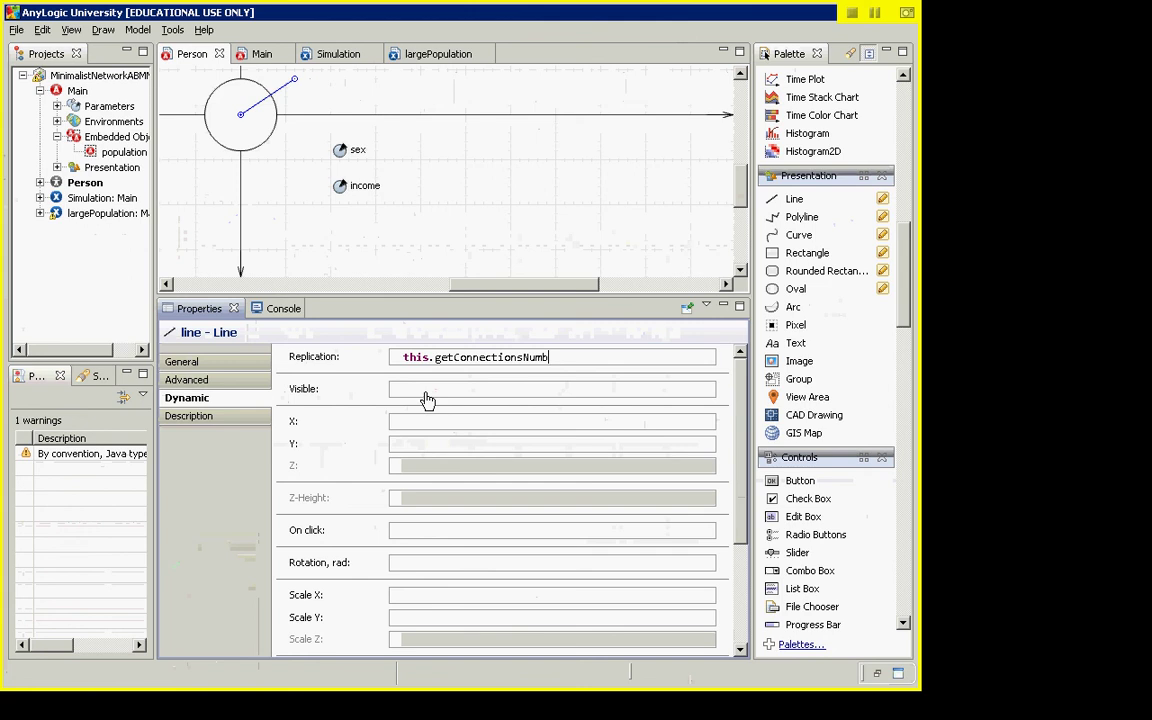
pyautogui.write('er()')
# - Review the slides on code placement, coding tips, the dX property and the geometry for connecting agents, and return to AnyLogic
pyautogui.hotkey('alt', 'Tab')
pyautogui.press('Right')
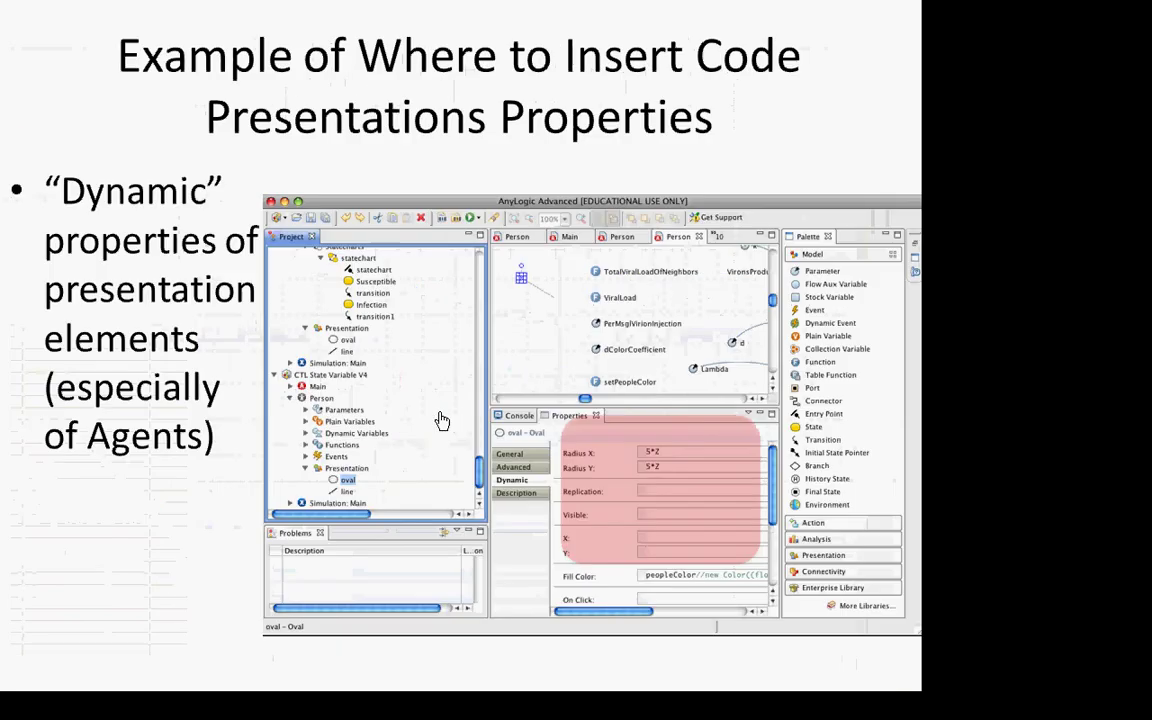
pyautogui.press('Right')
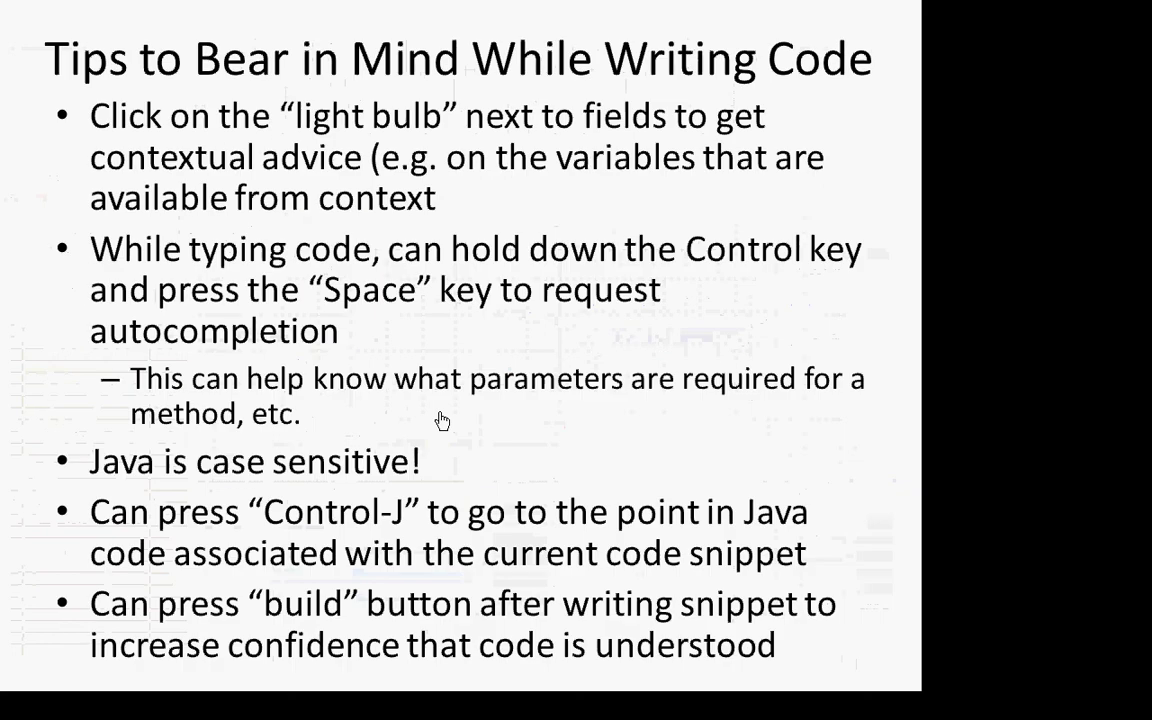
pyautogui.press('Right')
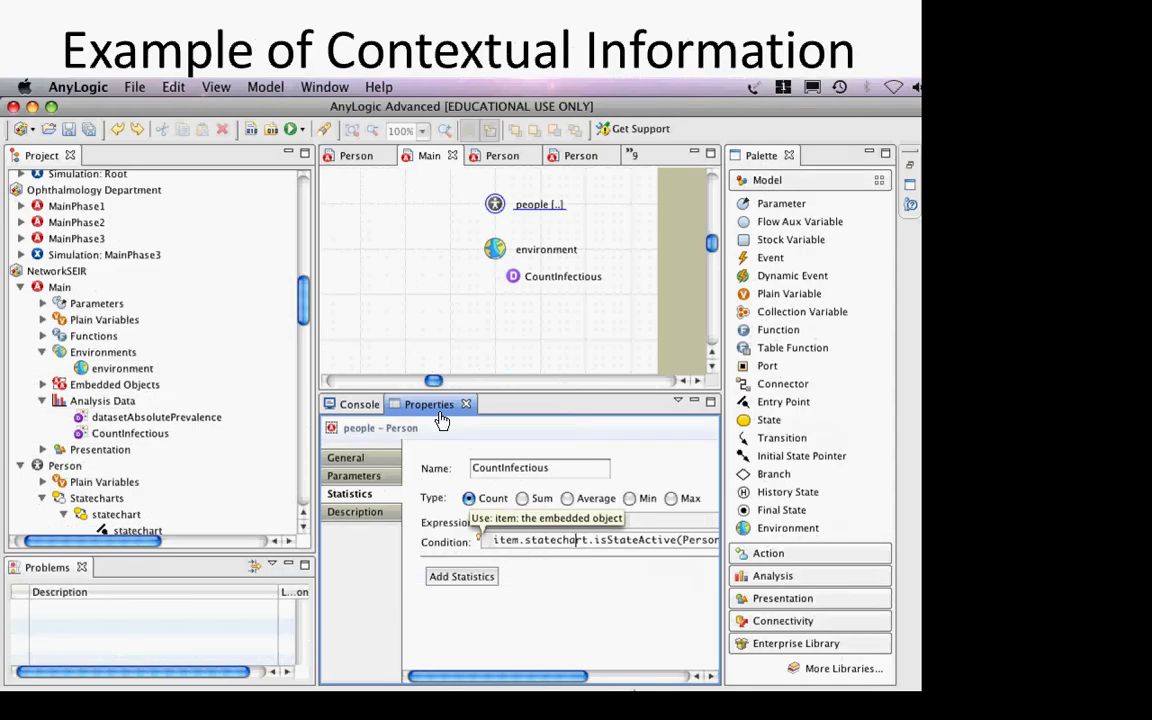
pyautogui.press('Right')
pyautogui.press('Right')
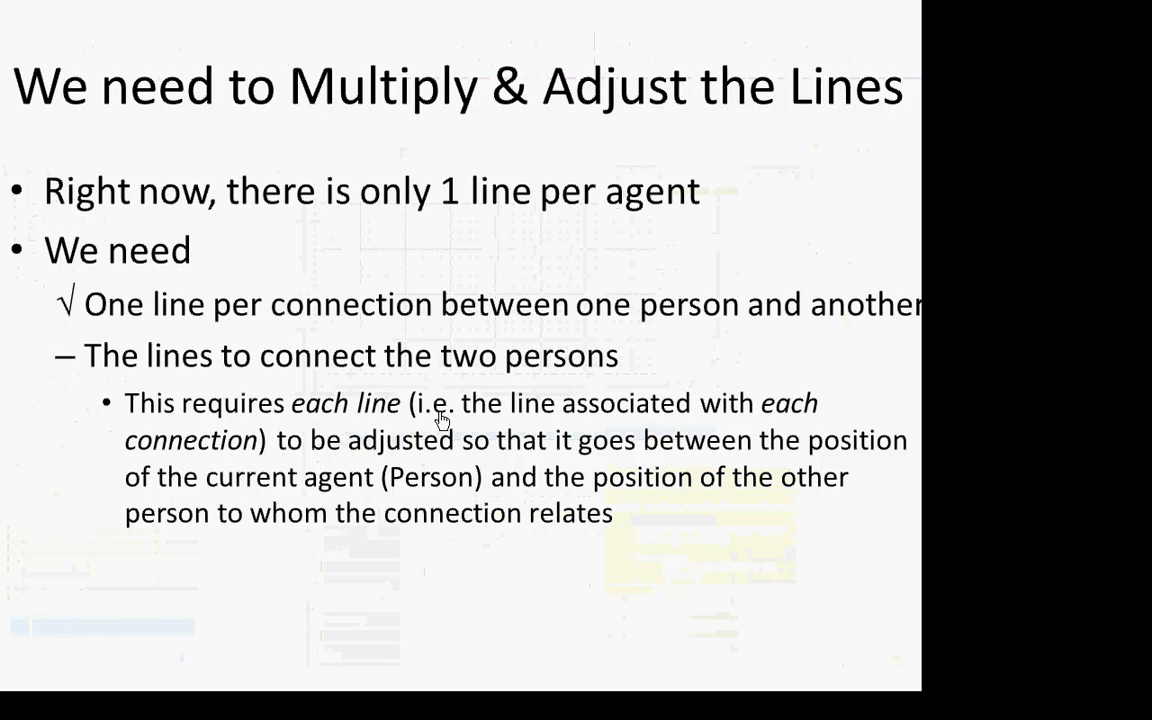
pyautogui.press('Right')
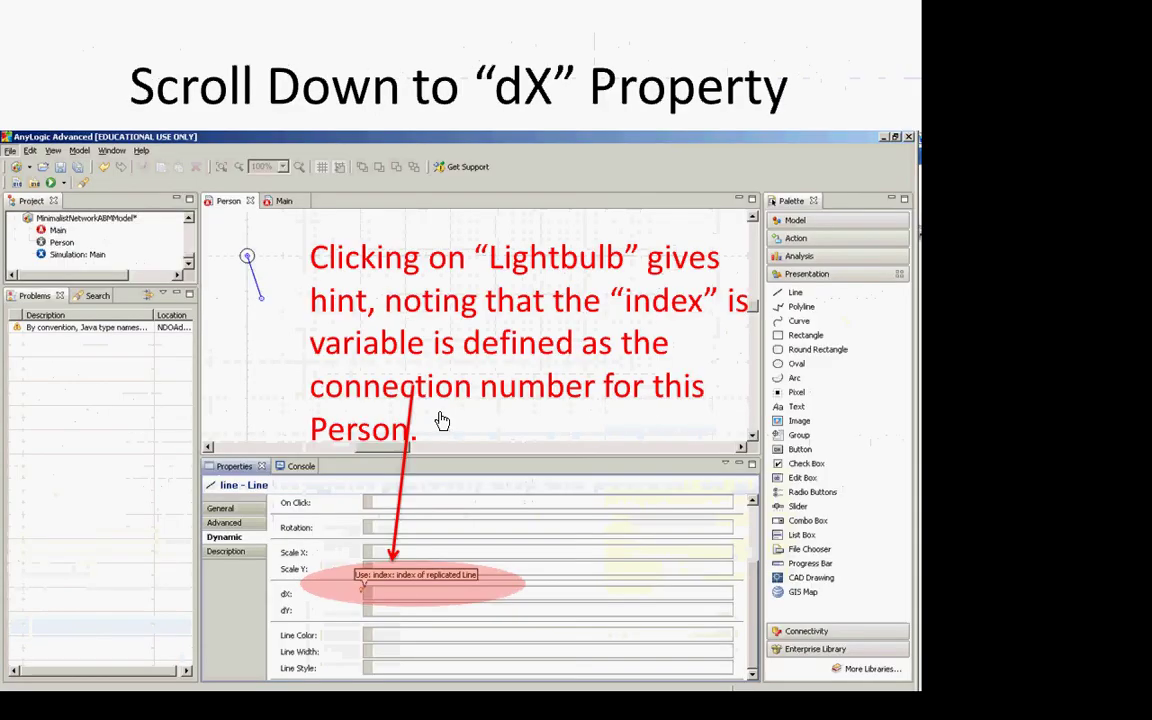
pyautogui.press('Right')
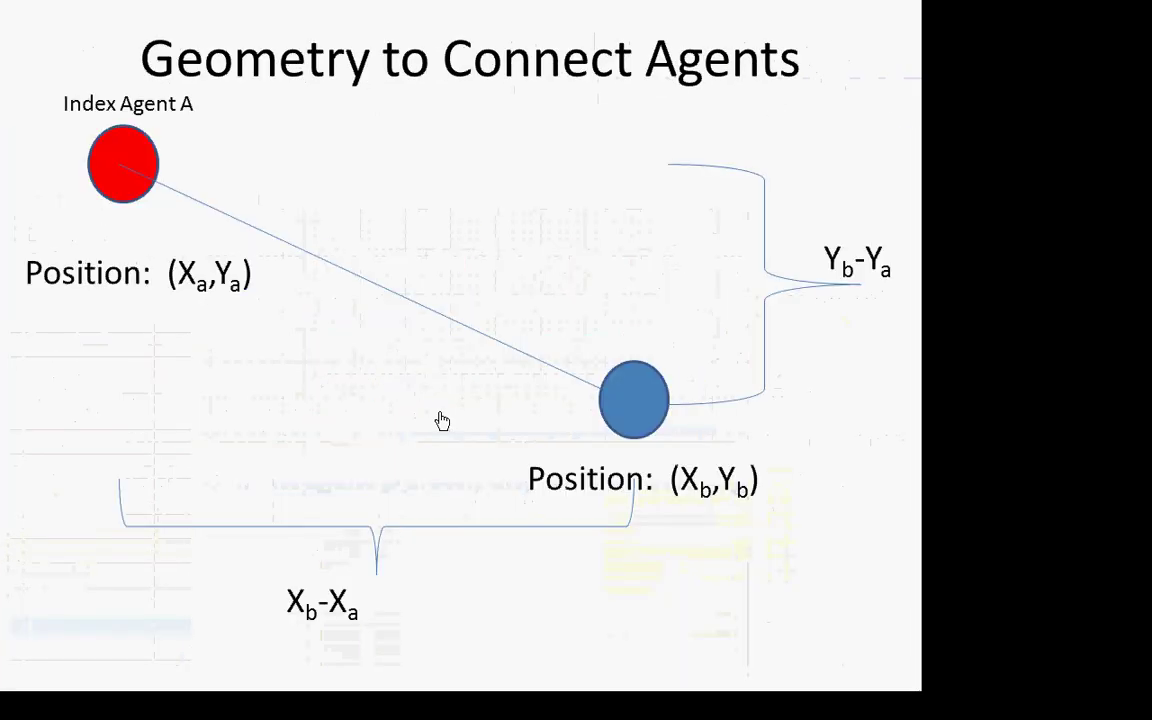
pyautogui.hotkey('alt', 'Tab')
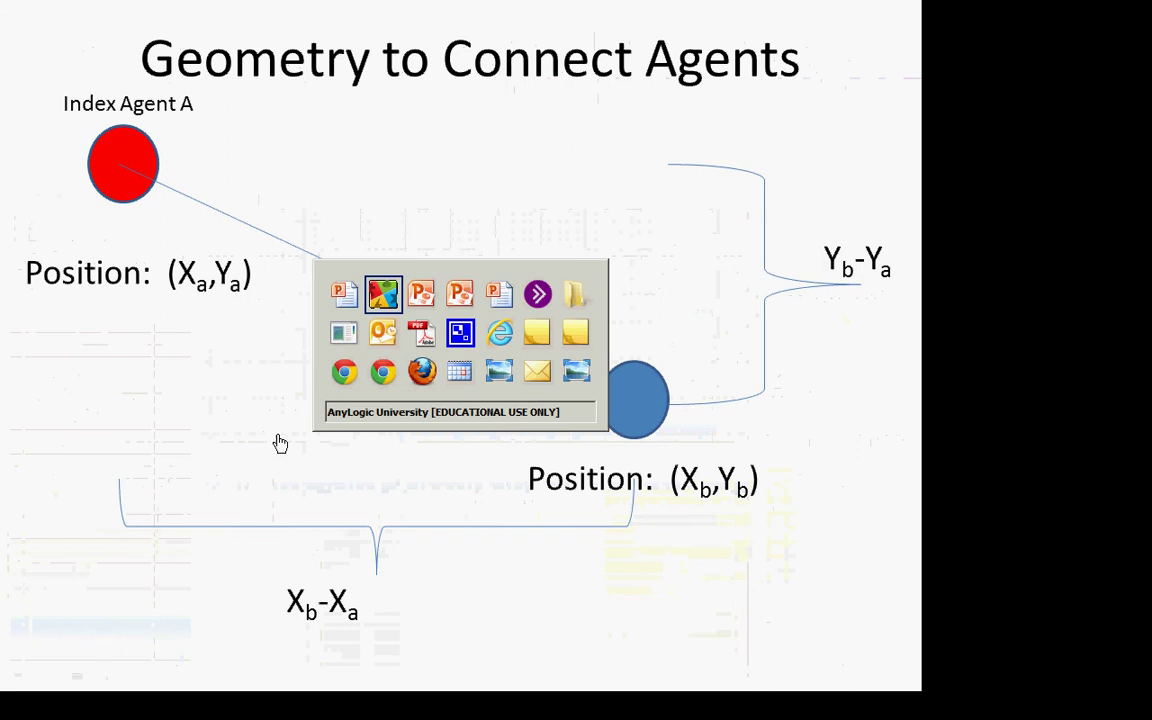
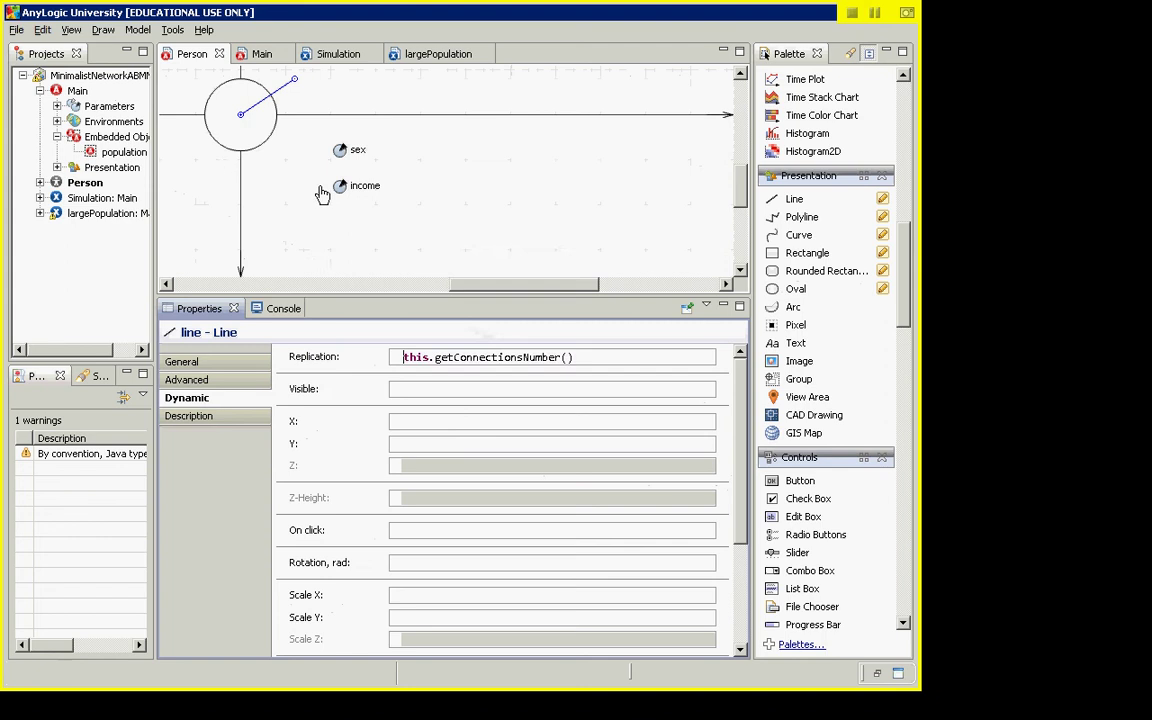
pyautogui.hotkey('alt', 'Tab')
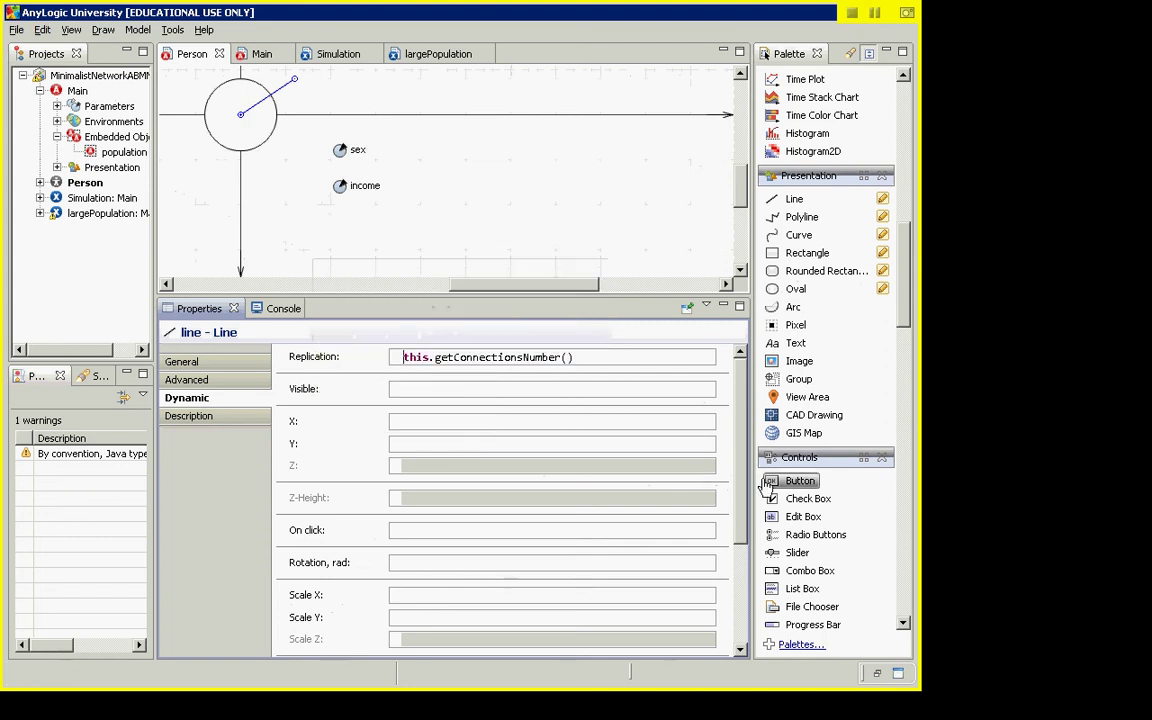
# - Enter "- this.getX()" as the final part of the line's dynamic dX expression, leaving room before it
pyautogui.scroll(-5, 745, 500)
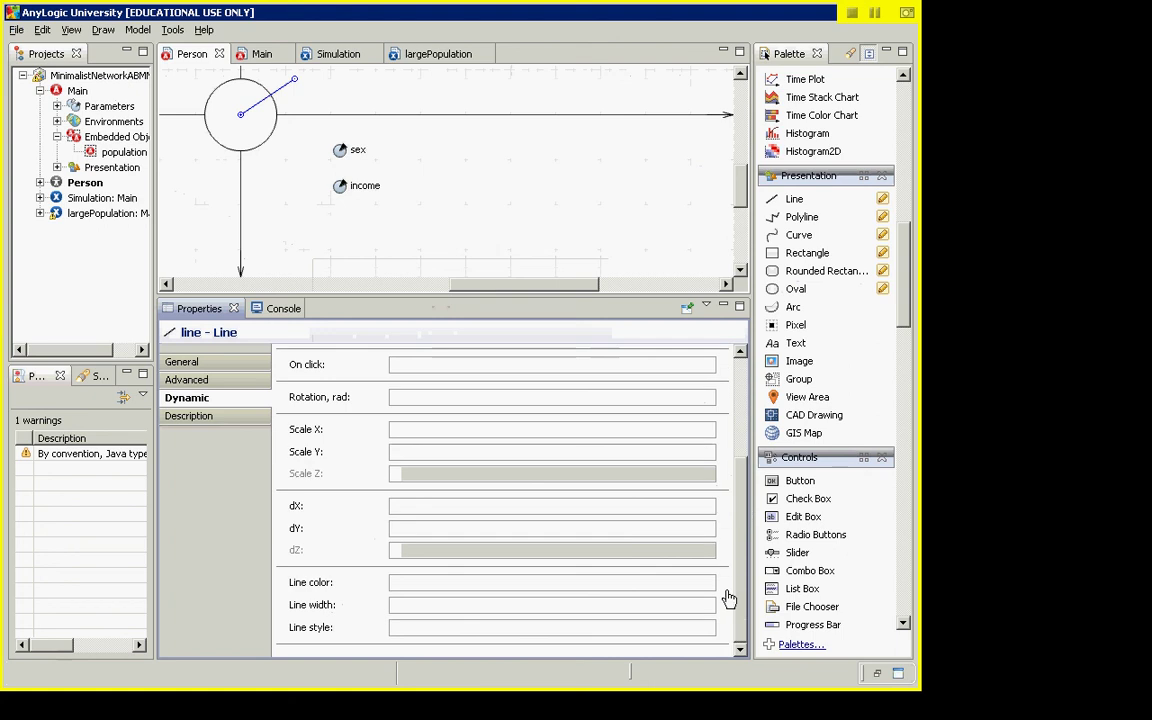
pyautogui.click(436, 508)
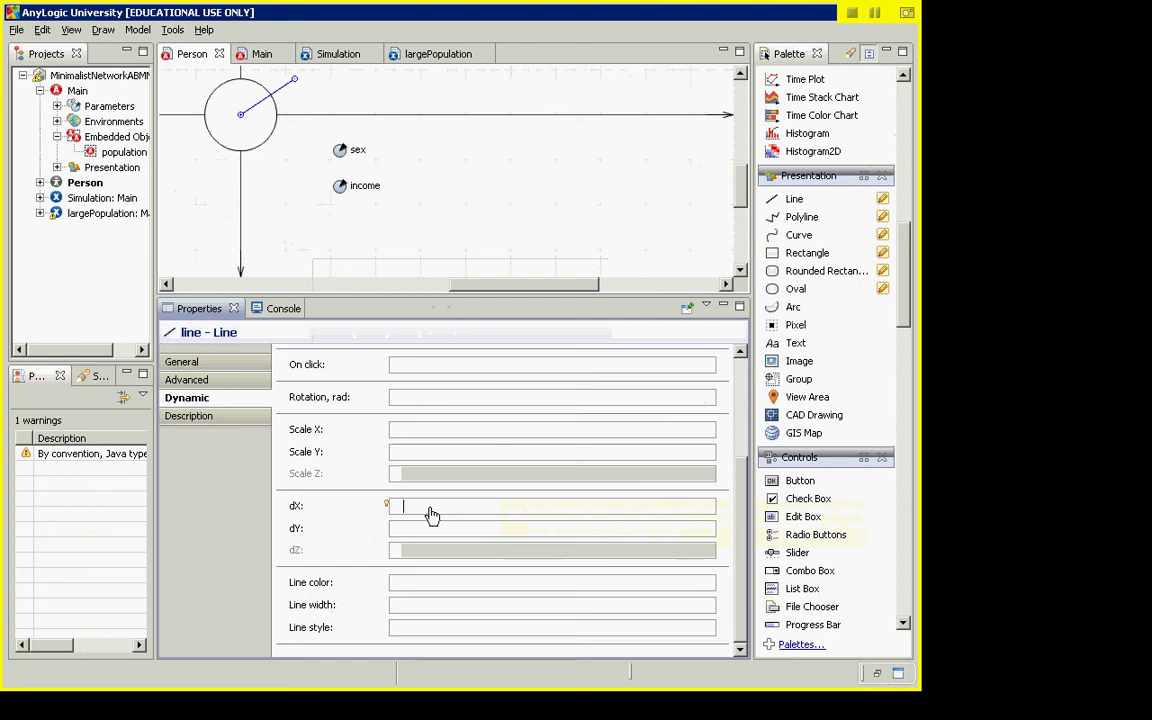
pyautogui.write('this.getX()')
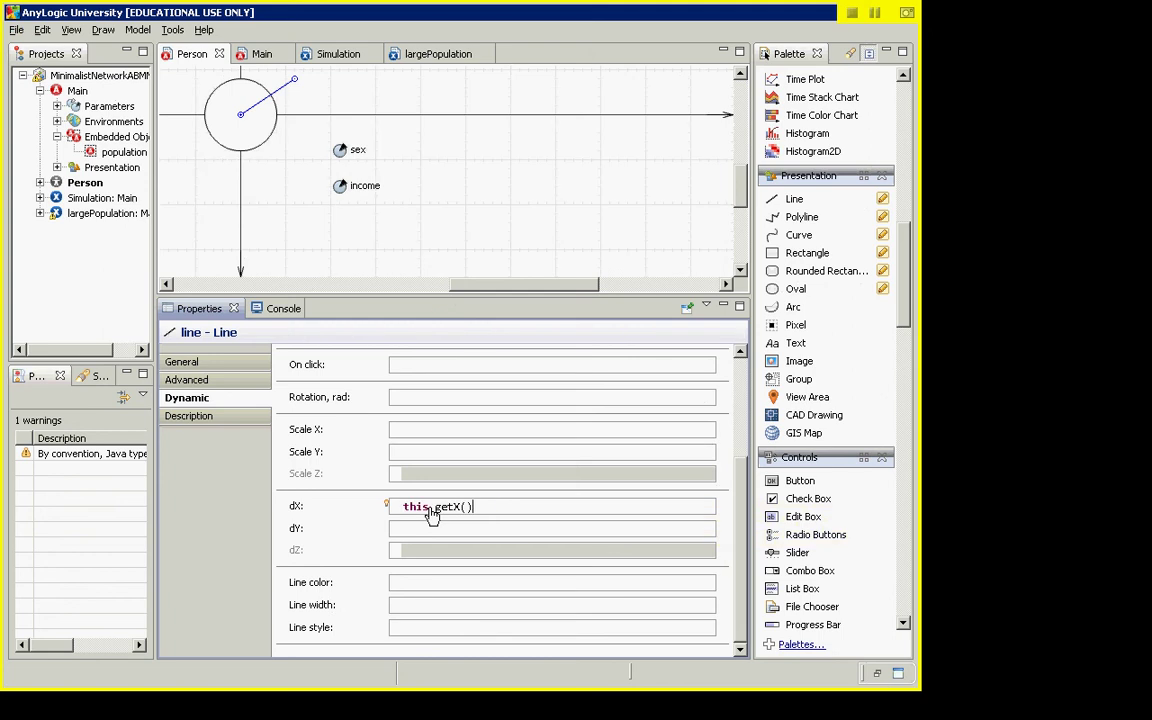
pyautogui.press('alt')
pyautogui.press('Home')
pyautogui.write('-')
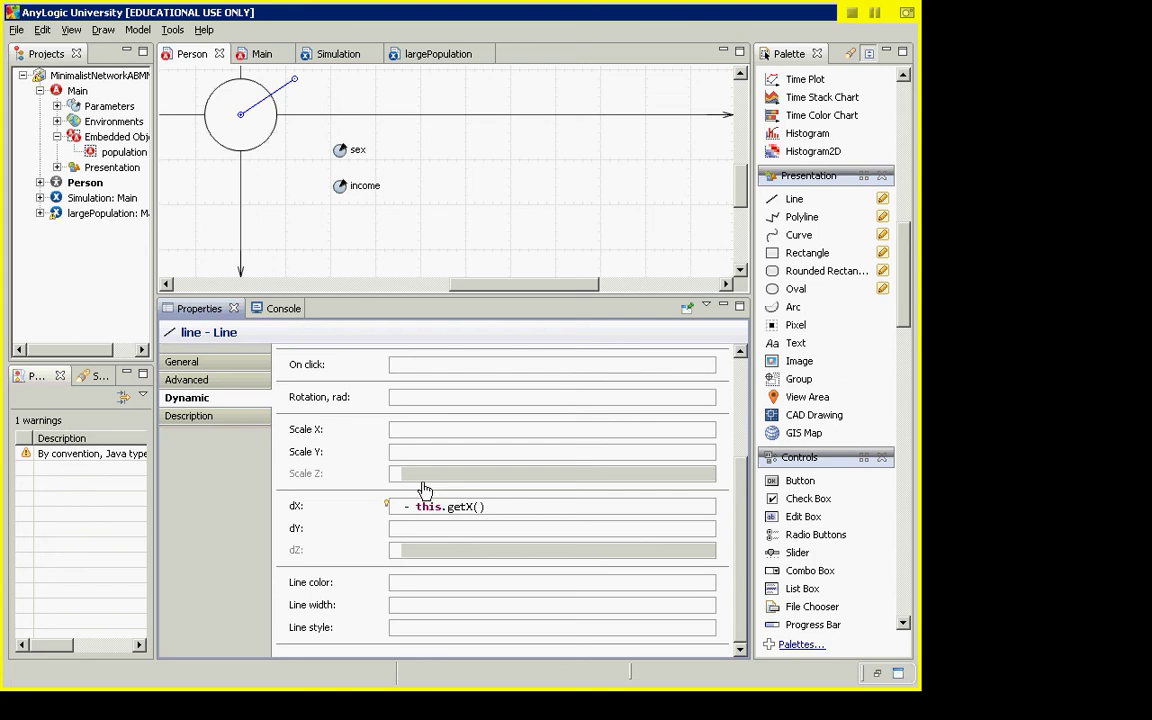
pyautogui.press('Home')
pyautogui.write('t')
pyautogui.press('BackSpace')
# - Check the geometry slide and put this.getConnectedAgent(index) in front of the subtraction in the line's dX expression
pyautogui.hotkey('alt', 'Tab')
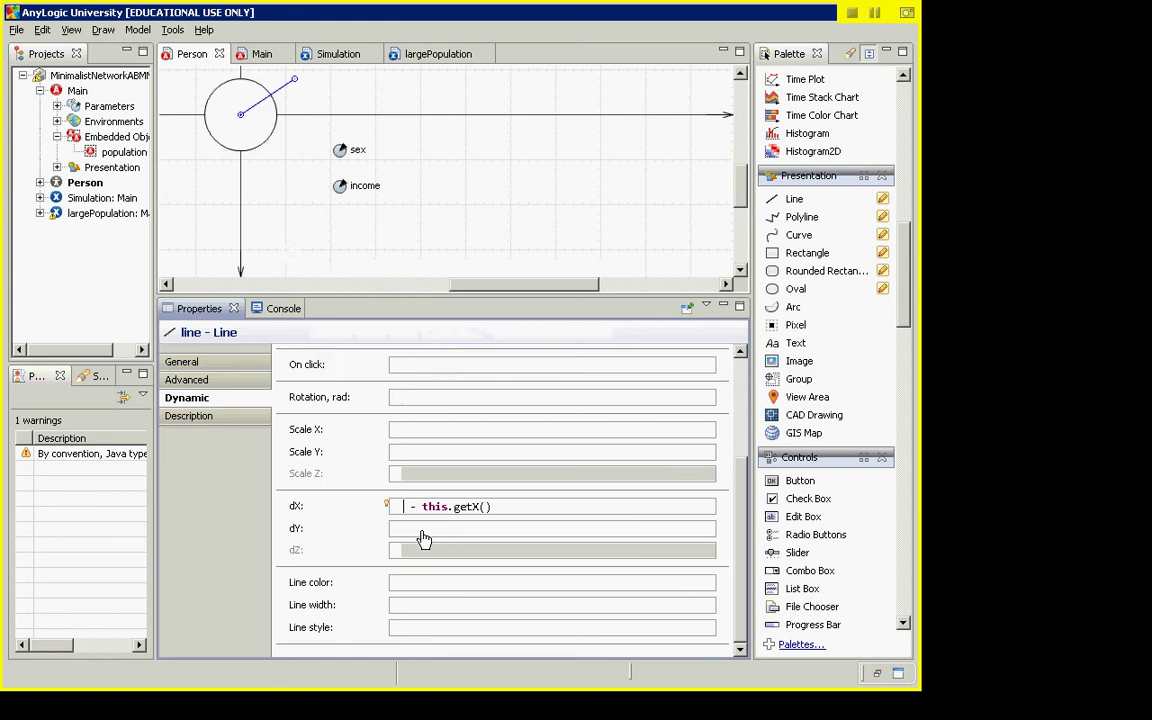
pyautogui.hotkey('alt', 'Tab')
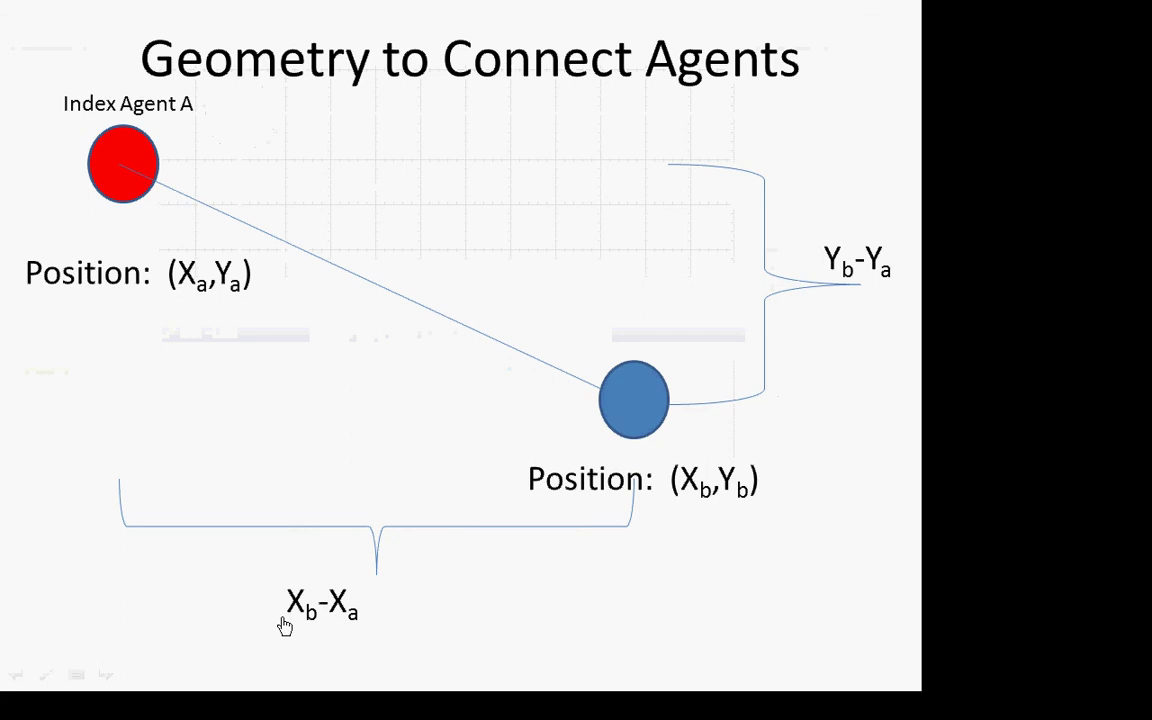
pyautogui.hotkey('alt', 'Tab')
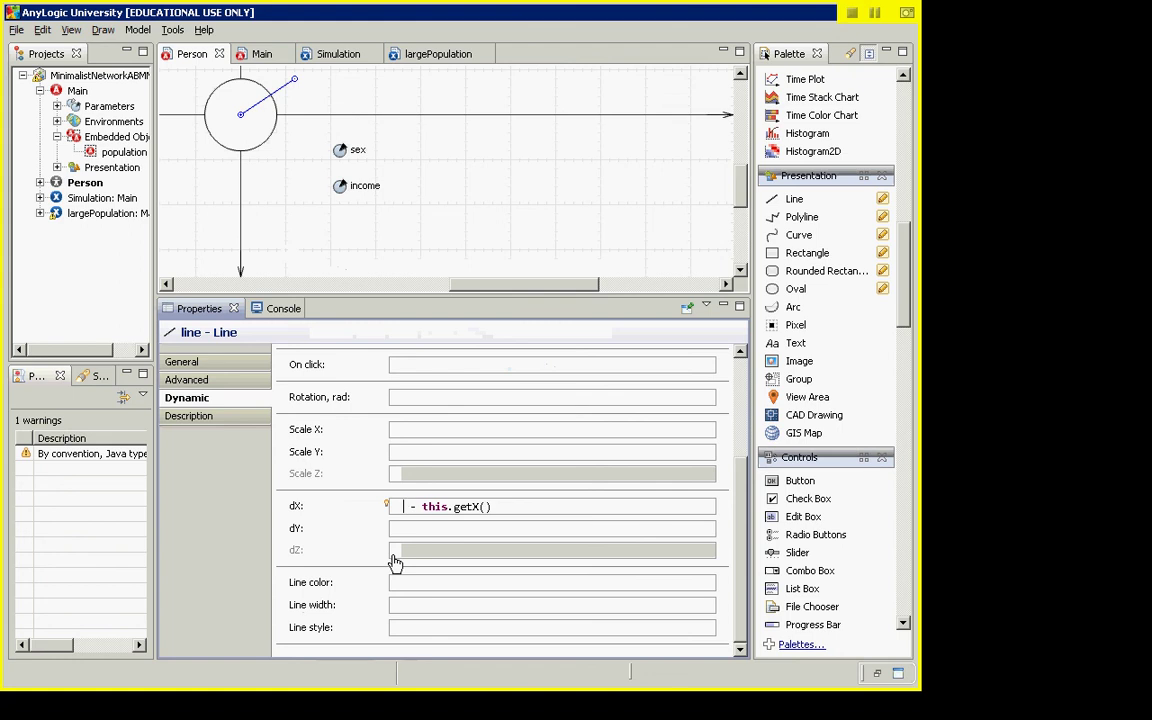
pyautogui.write('this.get')
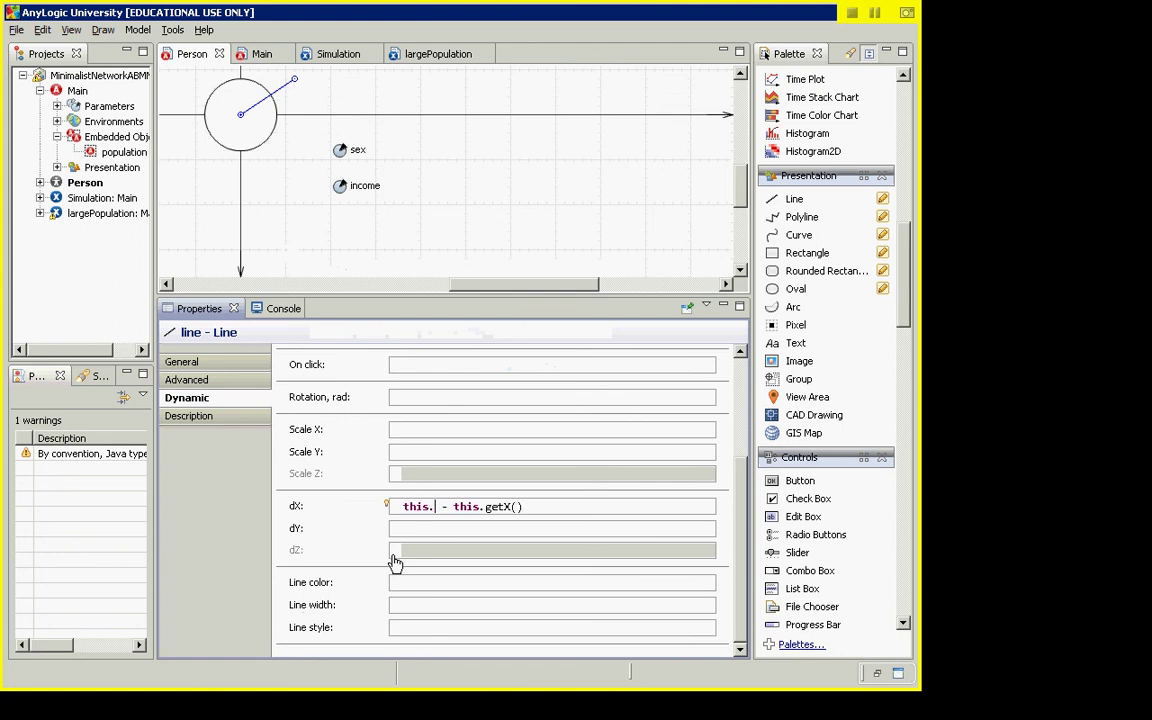
pyautogui.write('ConnectedAg')
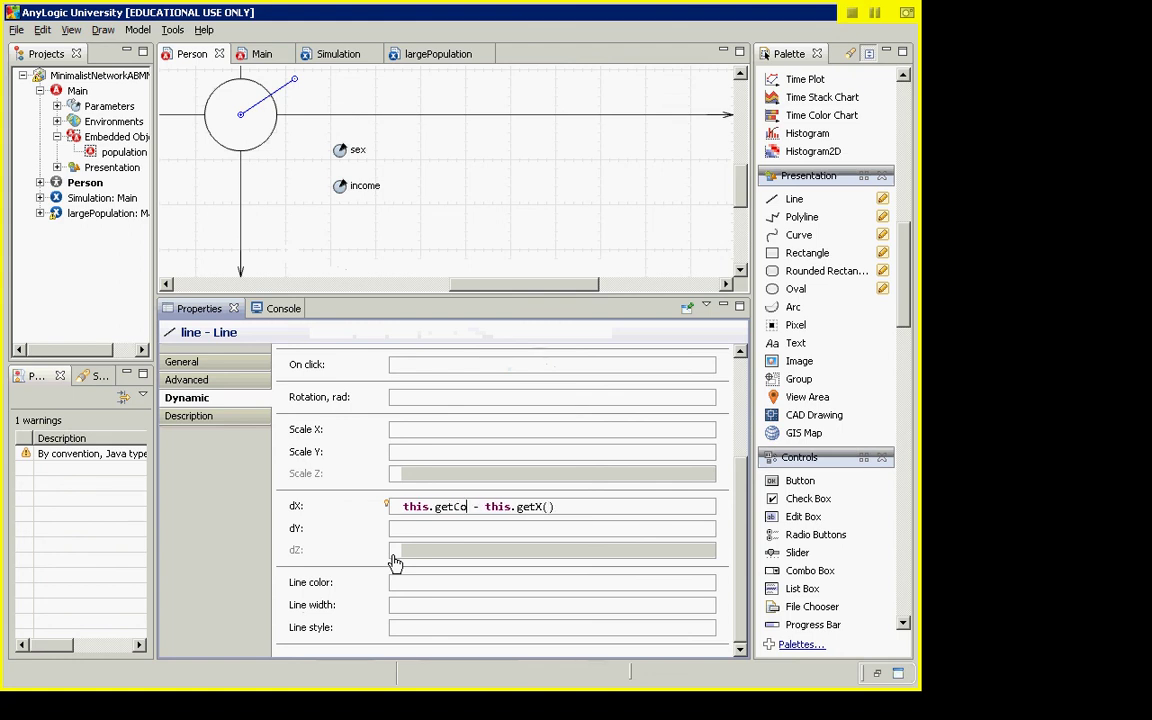
pyautogui.write('ent')
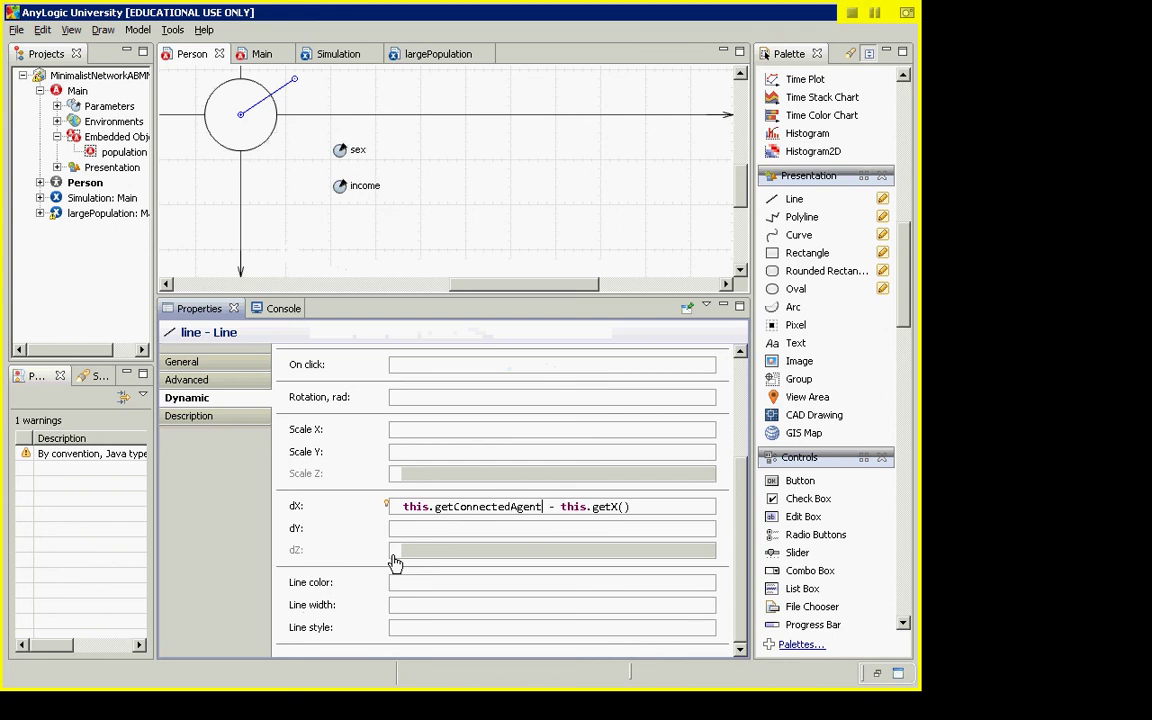
pyautogui.write('(in')
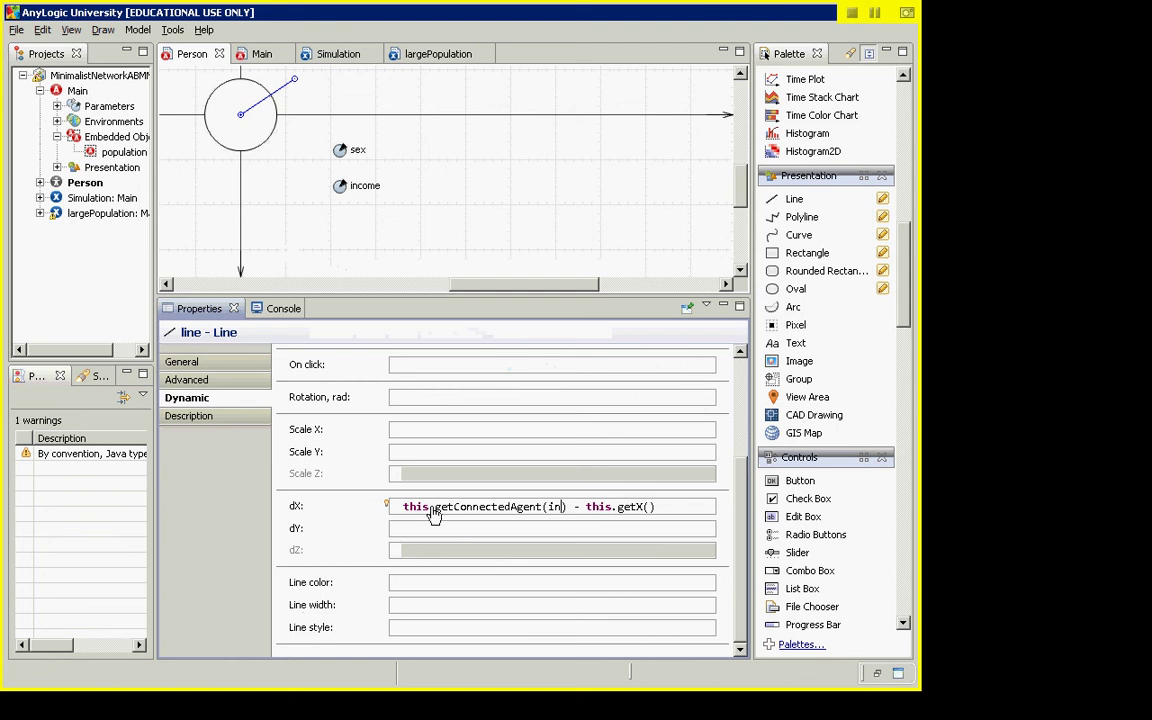
pyautogui.moveTo(387, 507)
pyautogui.write('dex')
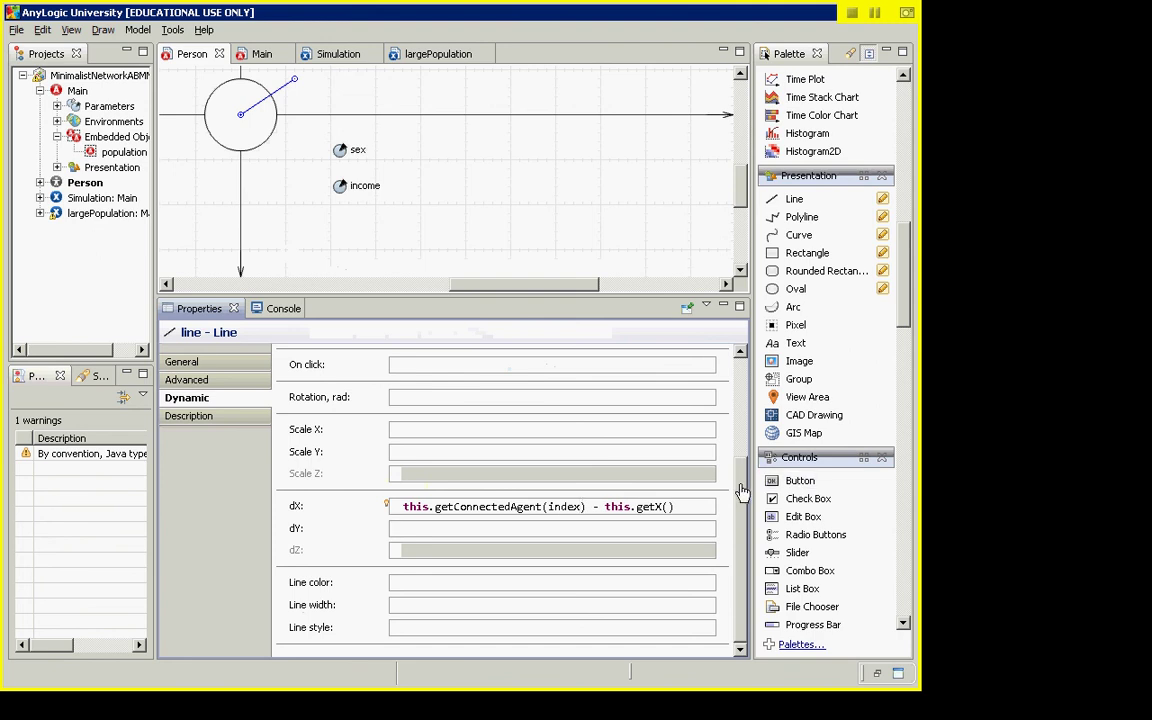
# - Check the Replication expression, append .getX() to the connected-agent term of dX, and build the model
pyautogui.scroll(5, 722, 393)
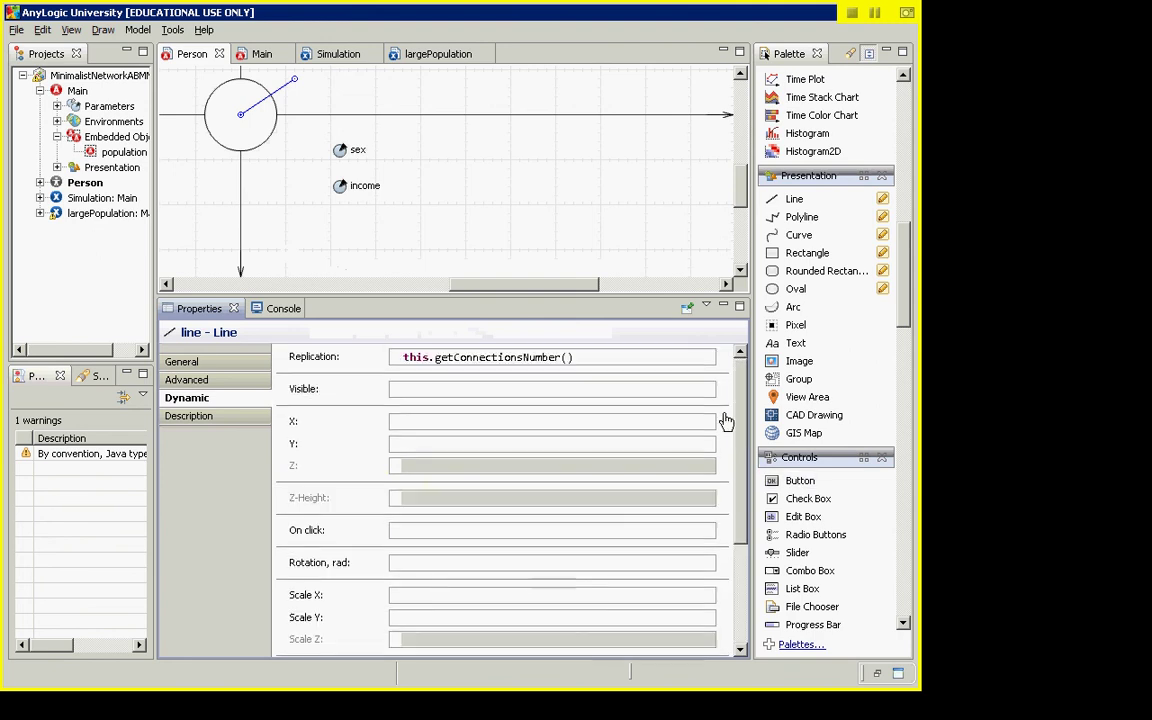
pyautogui.scroll(-5, 746, 432)
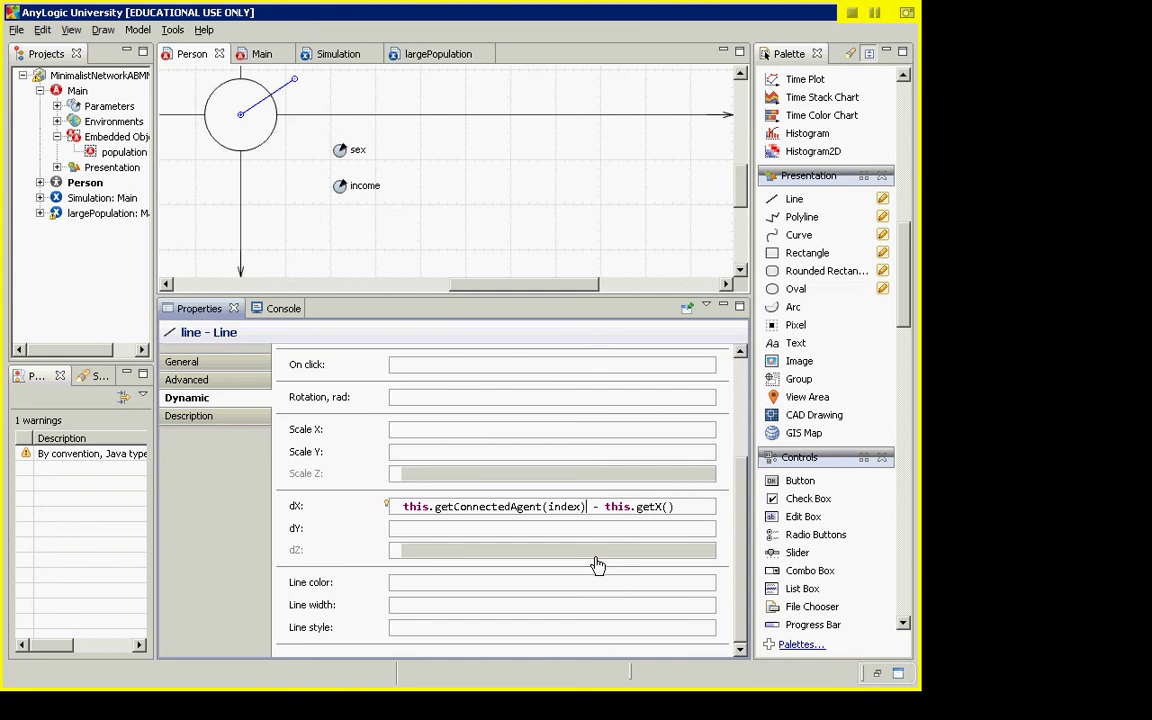
pyautogui.write('.getX()')
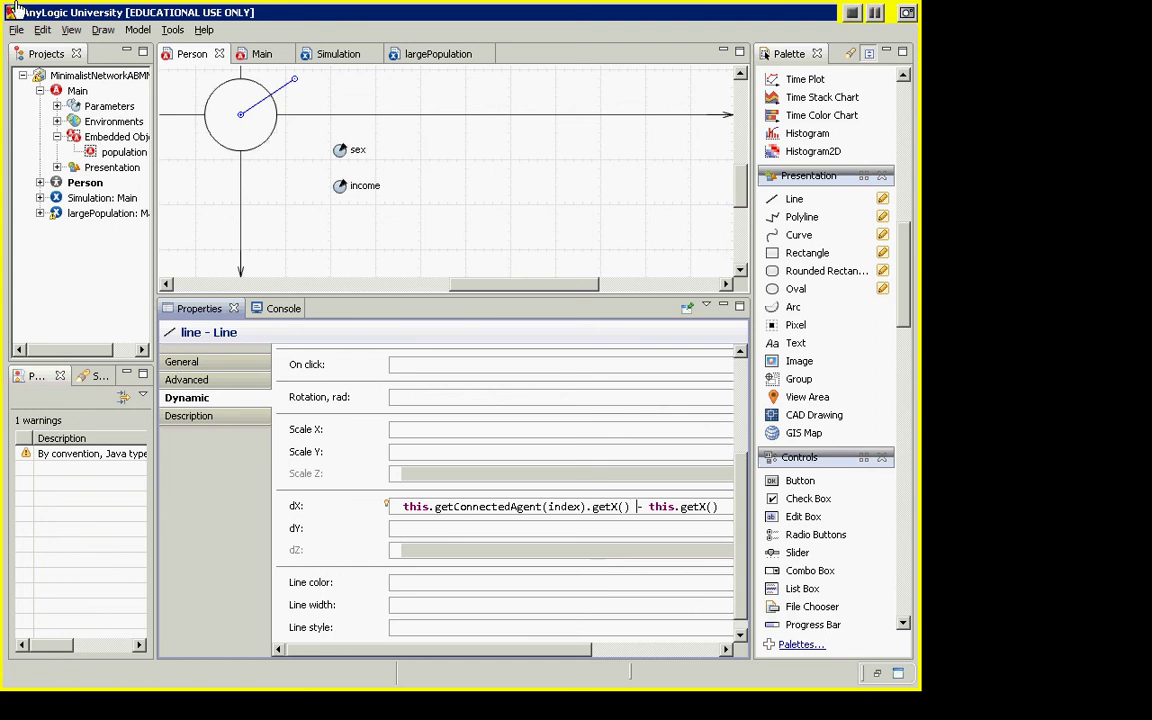
pyautogui.click(135, 30)
pyautogui.click(112, 56)
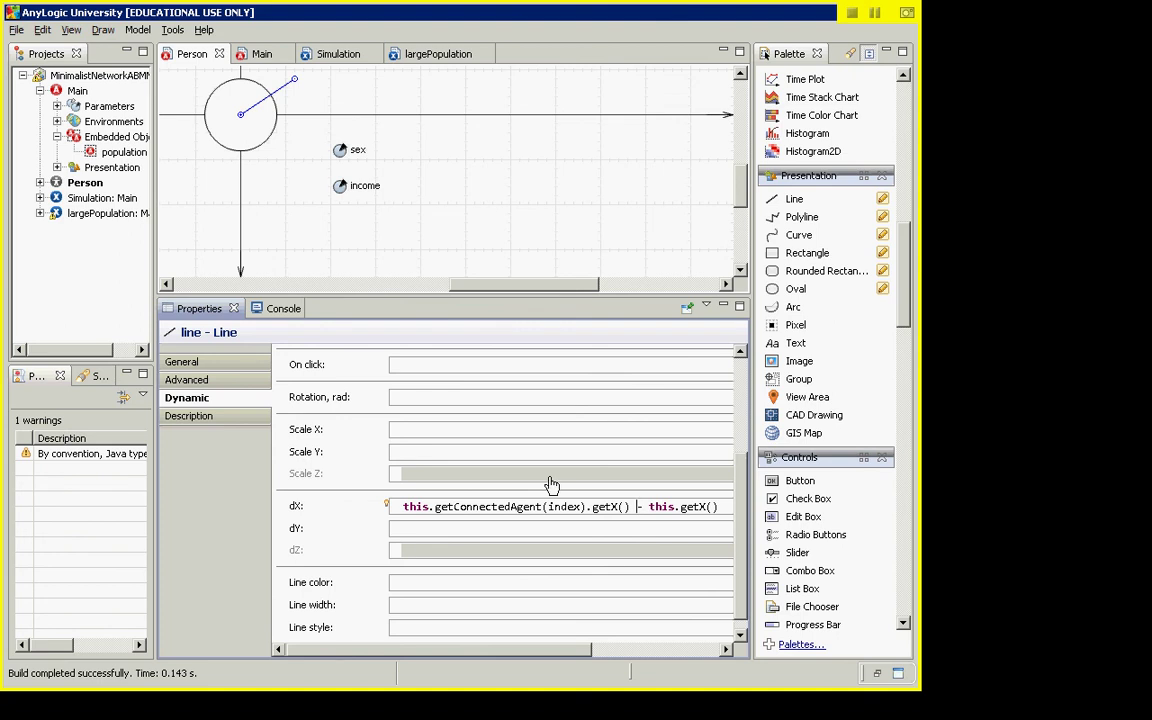
# - Copy the line's complete dX expression into its dynamic dY property
pyautogui.click(637, 512)
pyautogui.moveTo(730, 506); pyautogui.dragTo(372, 484)
pyautogui.hotkey('ctrl', 'c')
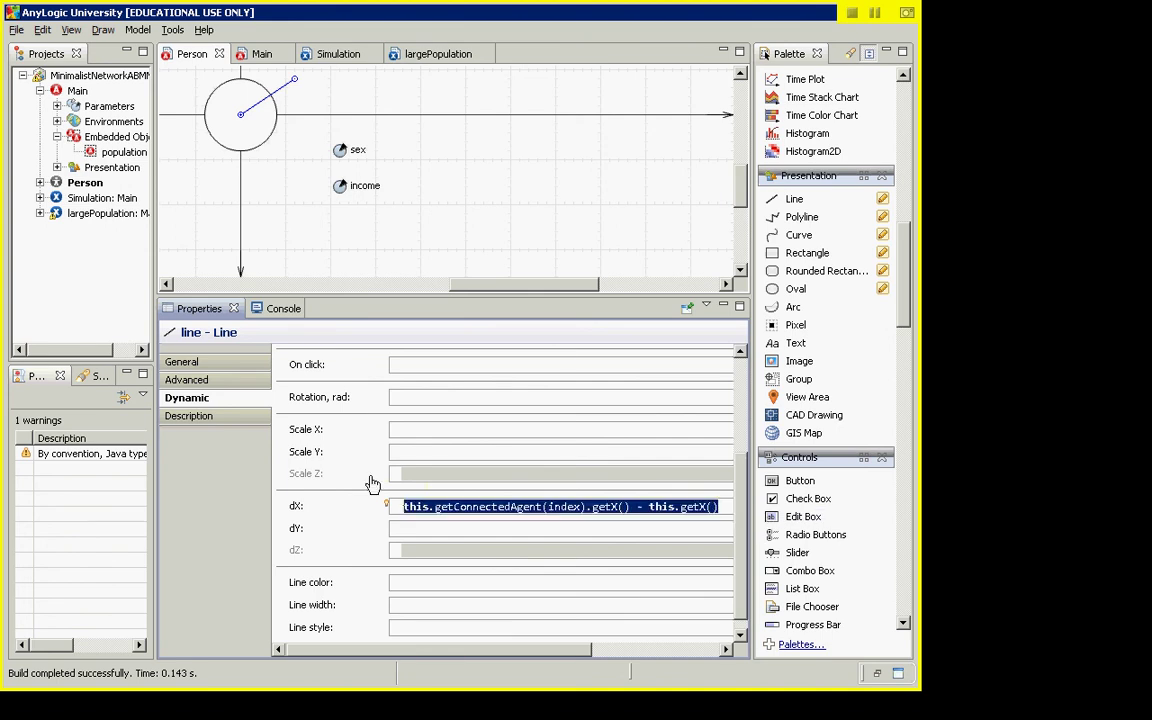
pyautogui.click(412, 532)
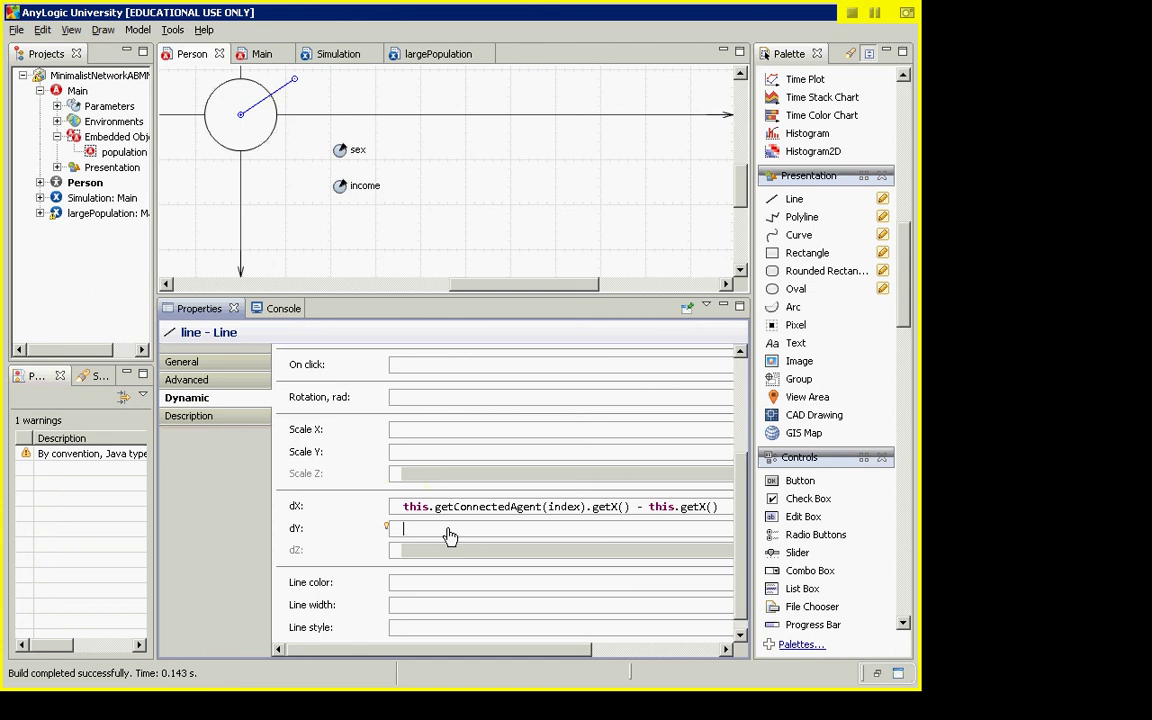
pyautogui.hotkey('ctrl', 'v')
# - Change both getX() calls in the dY expression to getY(), giving this.getConnectedAgent(index).getY() - this.getY()
pyautogui.press('Left')
pyautogui.press('Left')
pyautogui.hotkey('shift', 'Left')
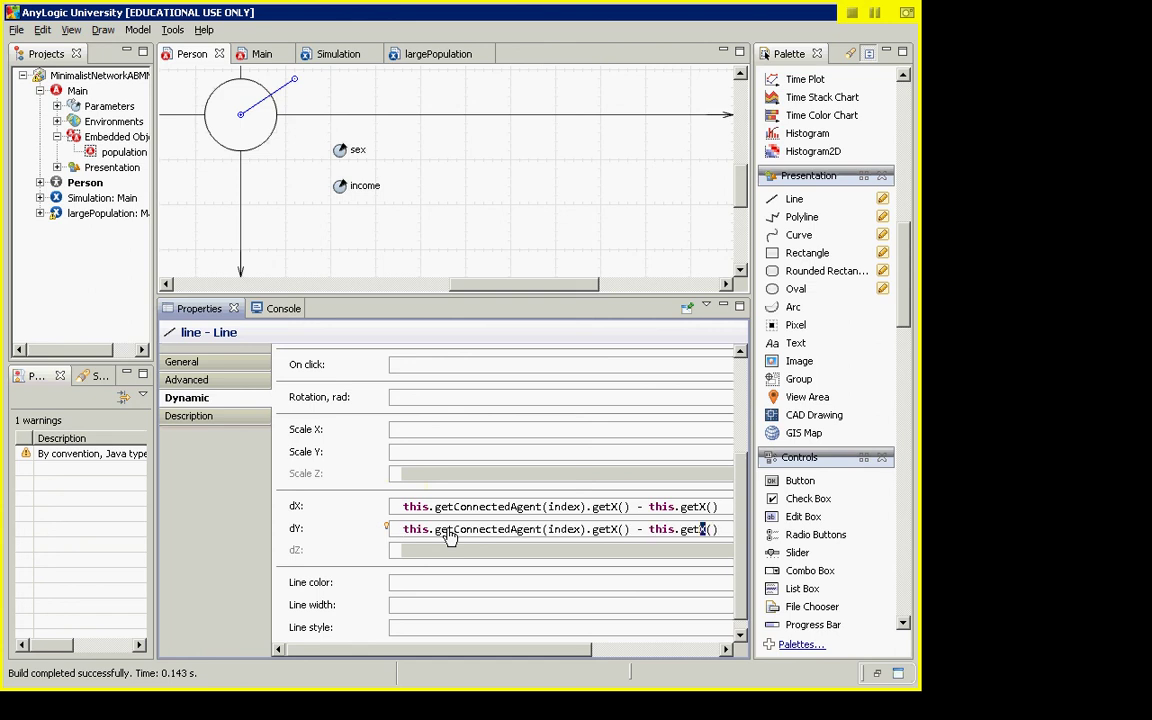
pyautogui.write('Y')
pyautogui.press('Left')
pyautogui.press('Left')
pyautogui.press('Left')
pyautogui.press('Left')
pyautogui.press('Left')
pyautogui.press('Left')
pyautogui.press('Left')
pyautogui.press('Left')
pyautogui.press('Left')
pyautogui.press('Left')
pyautogui.press('Left')
pyautogui.press('Left')
pyautogui.press('Left')
pyautogui.press('Left')
pyautogui.press('Left')
pyautogui.press('Left')
pyautogui.press('Left')
pyautogui.press('Right')
pyautogui.press('Right')
pyautogui.hotkey('shift', 'Right')
pyautogui.write('Y')
# - Run the Simulation experiment through to the Main view to check the lines between connected agents, and close the run window
pyautogui.click(138, 29)
pyautogui.click(118, 52)
pyautogui.click(137, 36)
pyautogui.click(118, 72)
pyautogui.rightClick(112, 200)
pyautogui.click(150, 388)
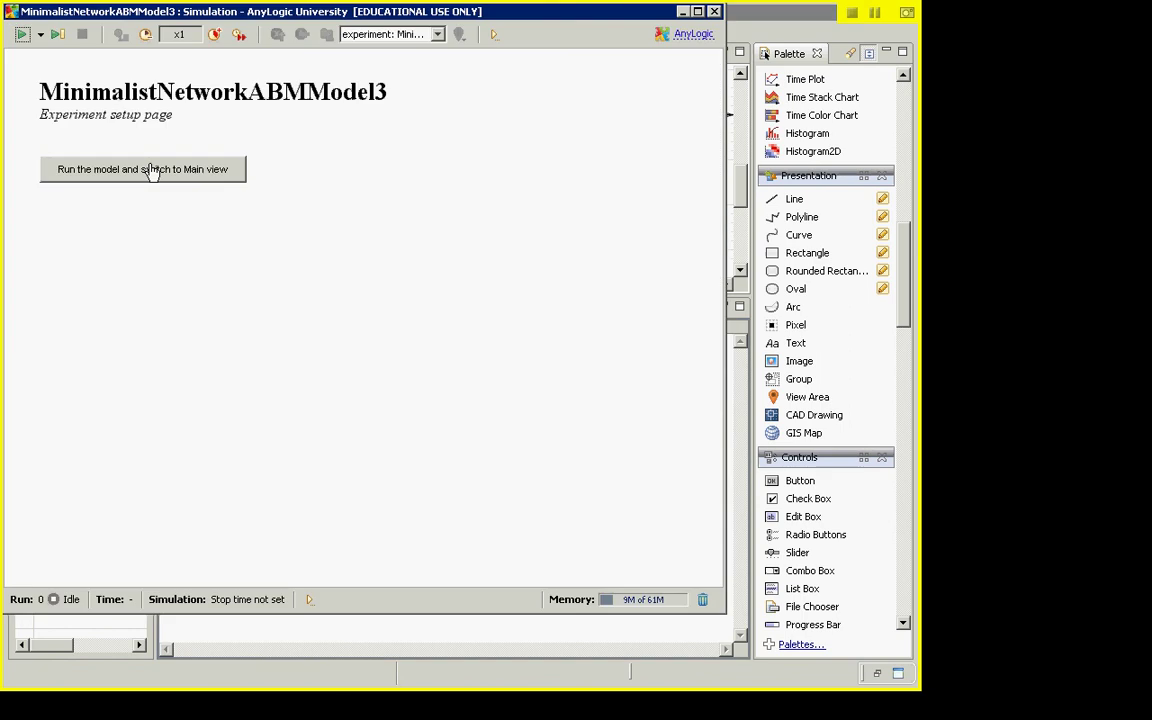
pyautogui.click(151, 170)
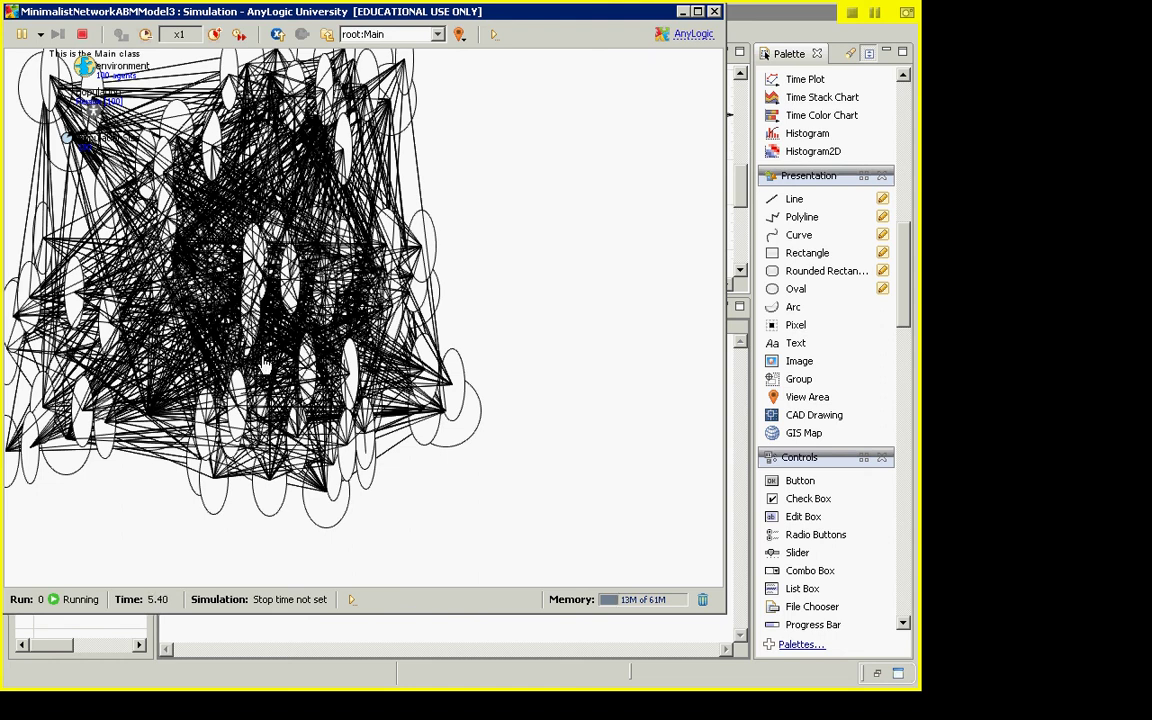
pyautogui.hotkey('alt', 'F4')
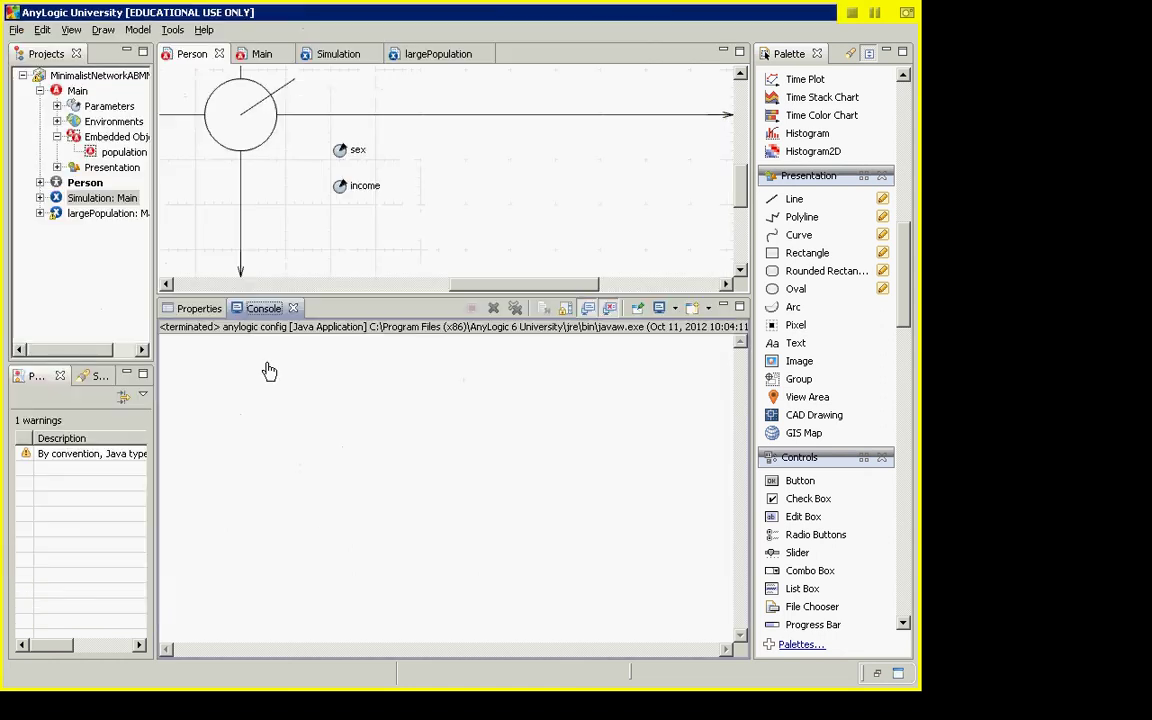
# - Set the network type of the environment in Main to Distance-based
pyautogui.doubleClick(80, 198)
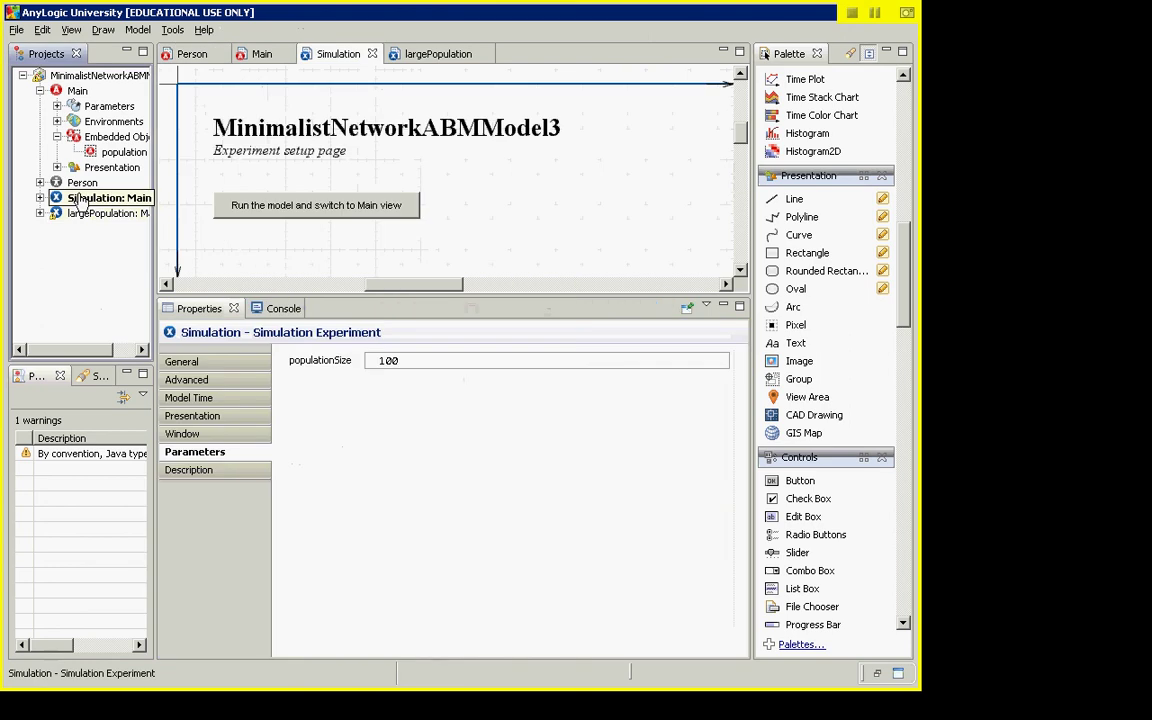
pyautogui.click(88, 123)
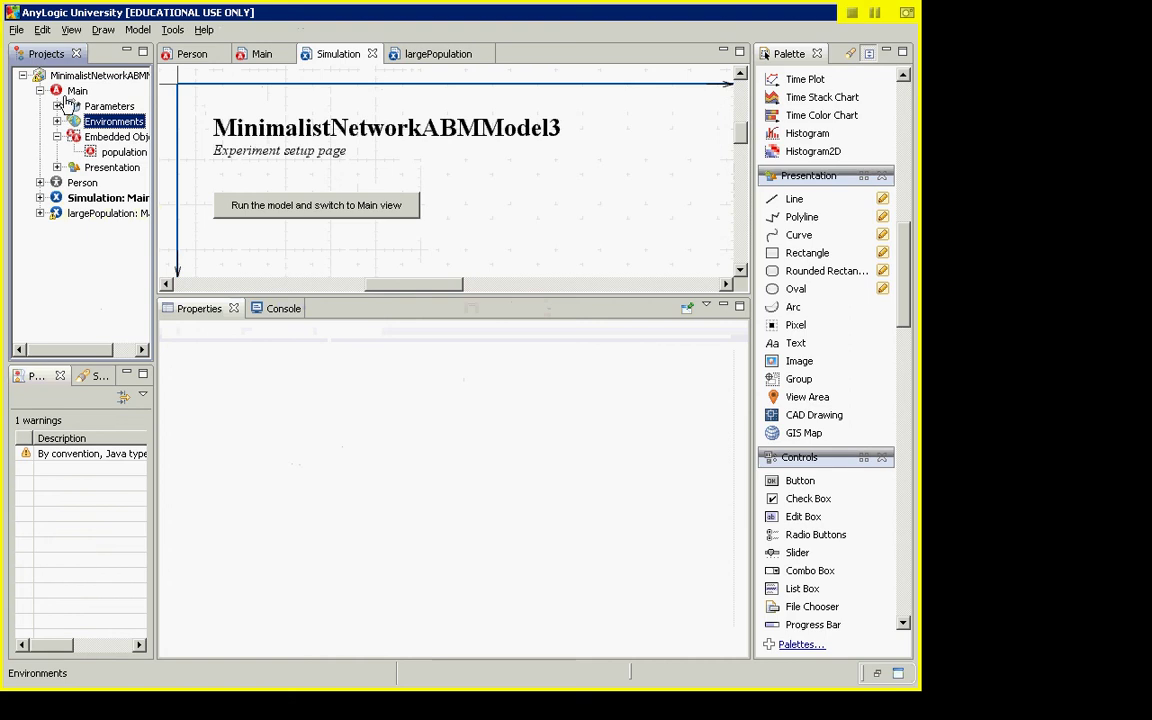
pyautogui.doubleClick(74, 91)
pyautogui.click(80, 122)
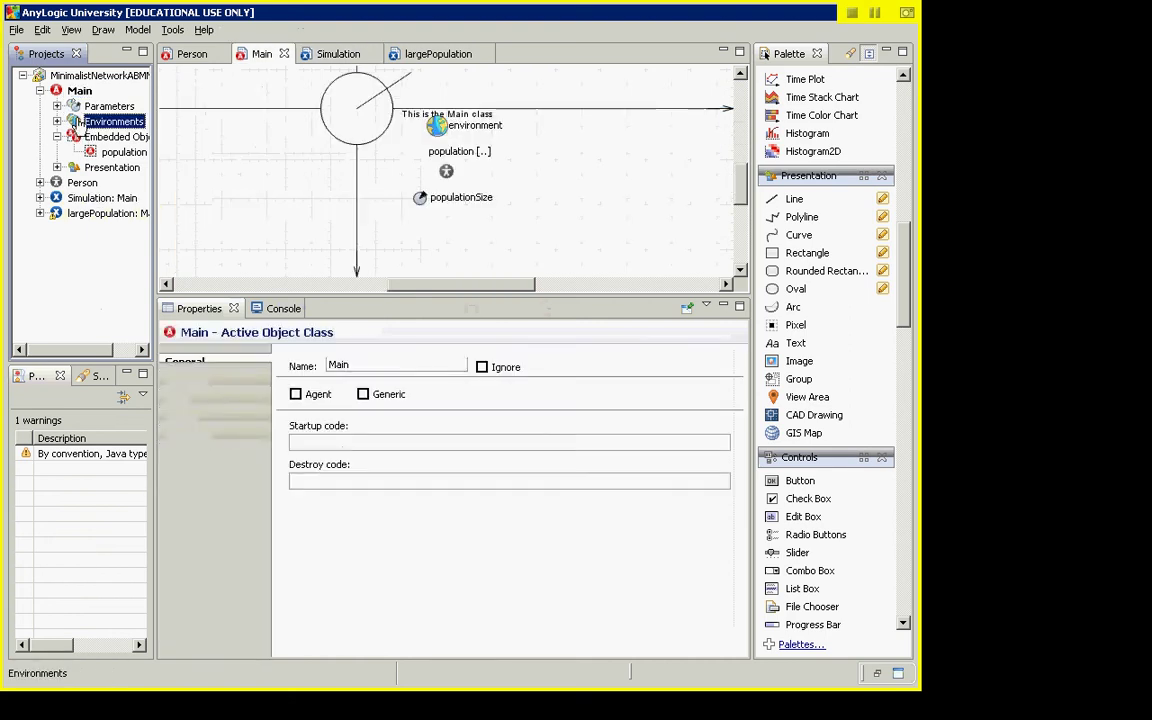
pyautogui.click(437, 136)
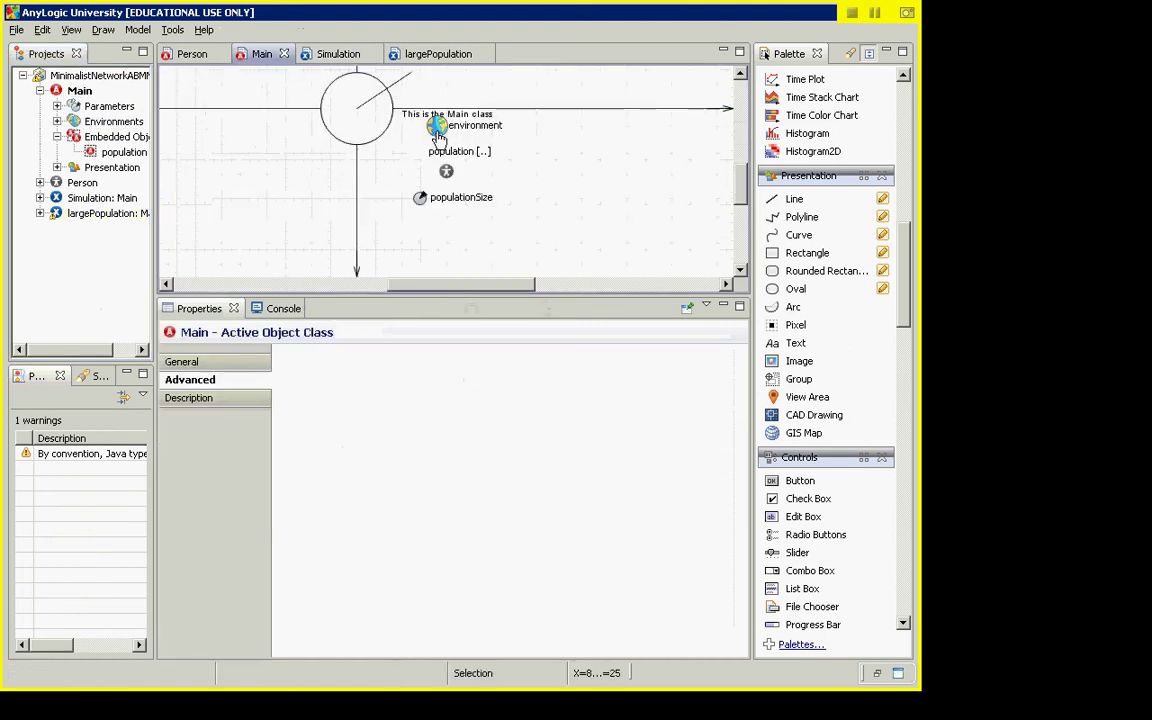
pyautogui.click(437, 136)
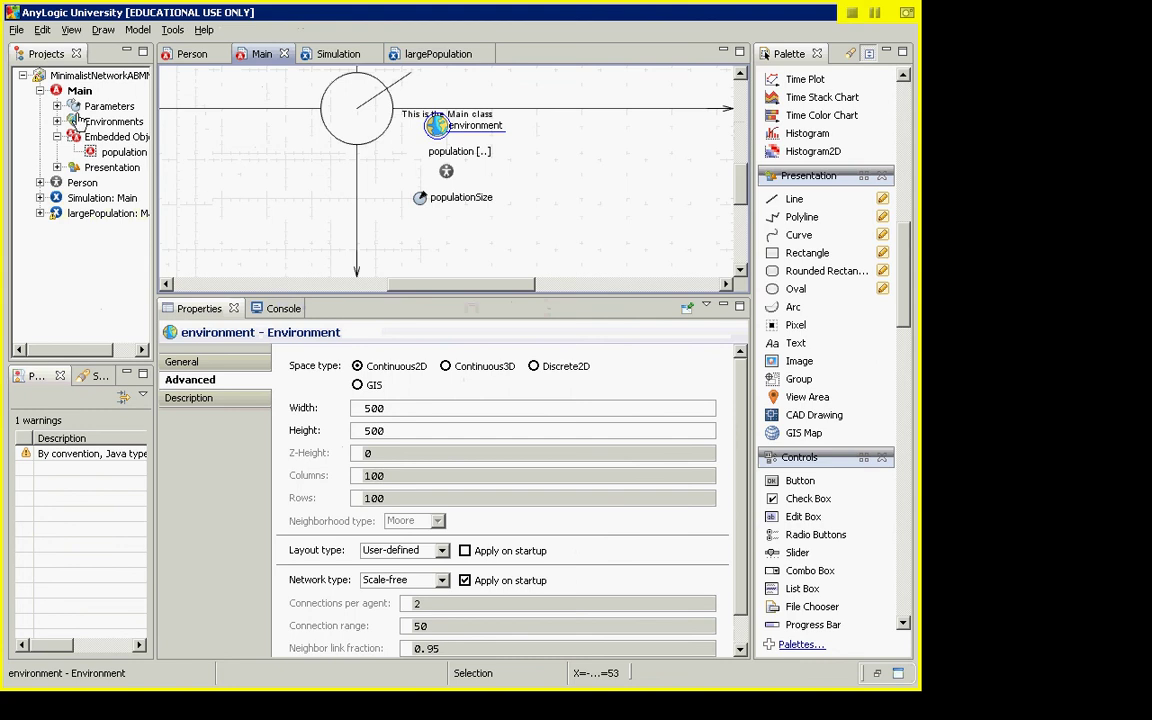
pyautogui.click(441, 581)
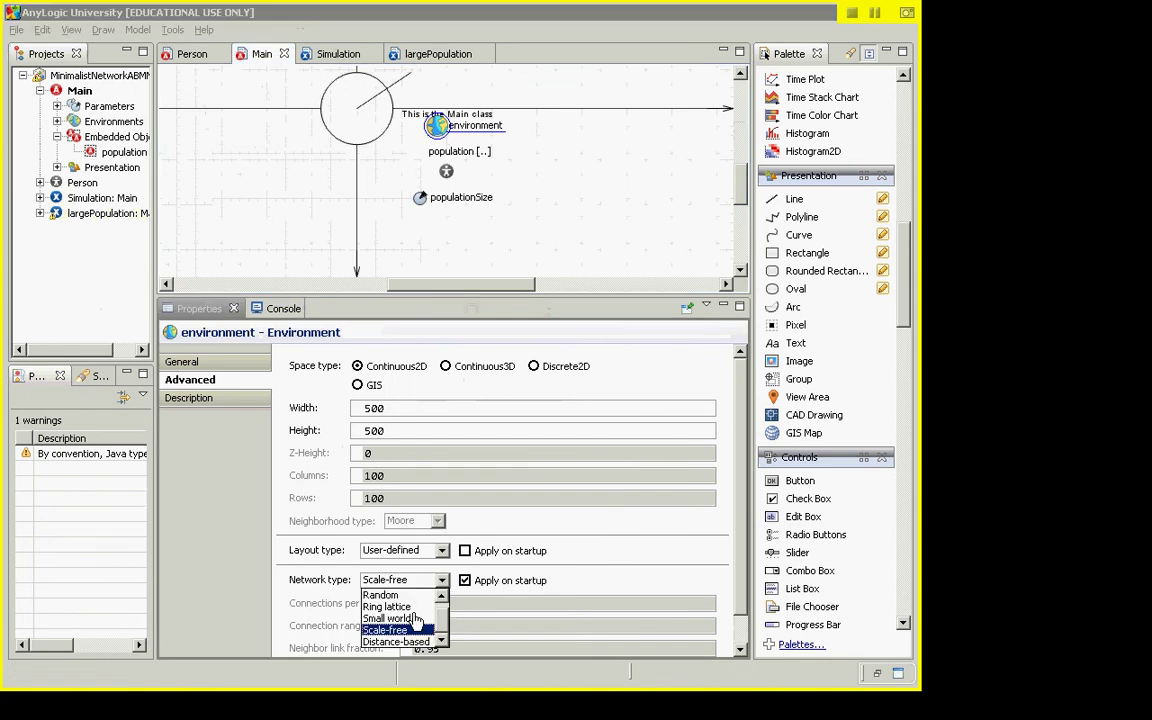
pyautogui.click(397, 641)
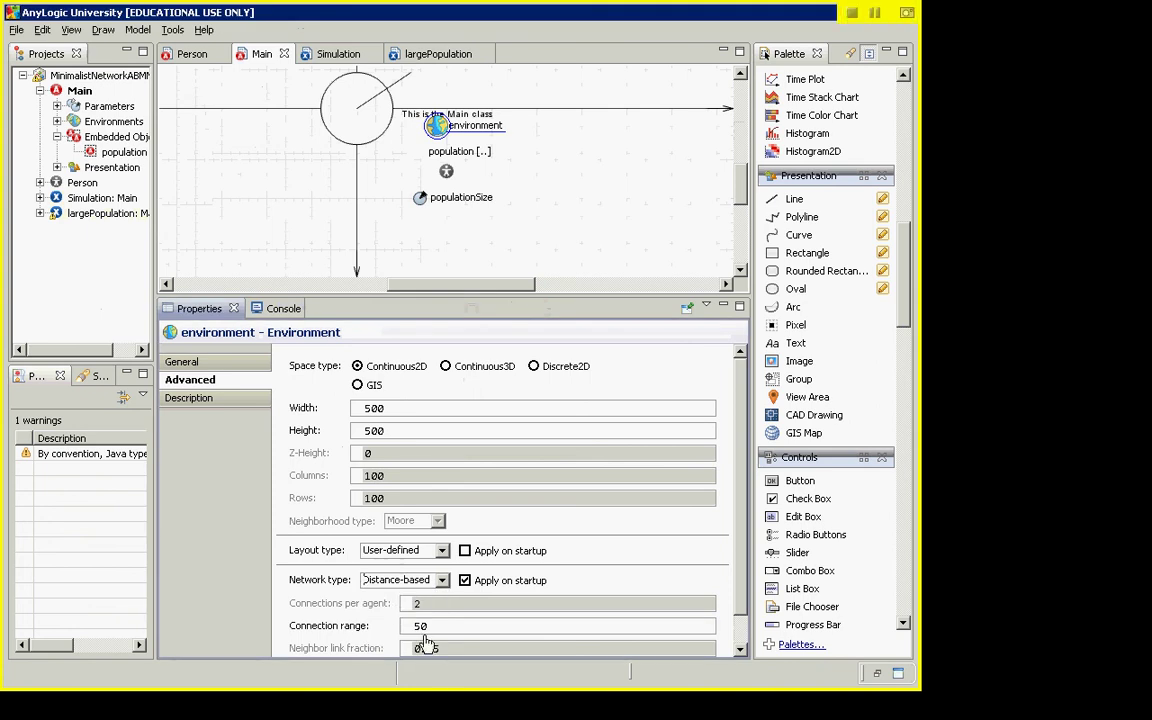
# - Run the Simulation experiment with the distance-based network, inspect the agents in the Main view, and close the run window
pyautogui.click(89, 199)
pyautogui.rightClick(89, 199)
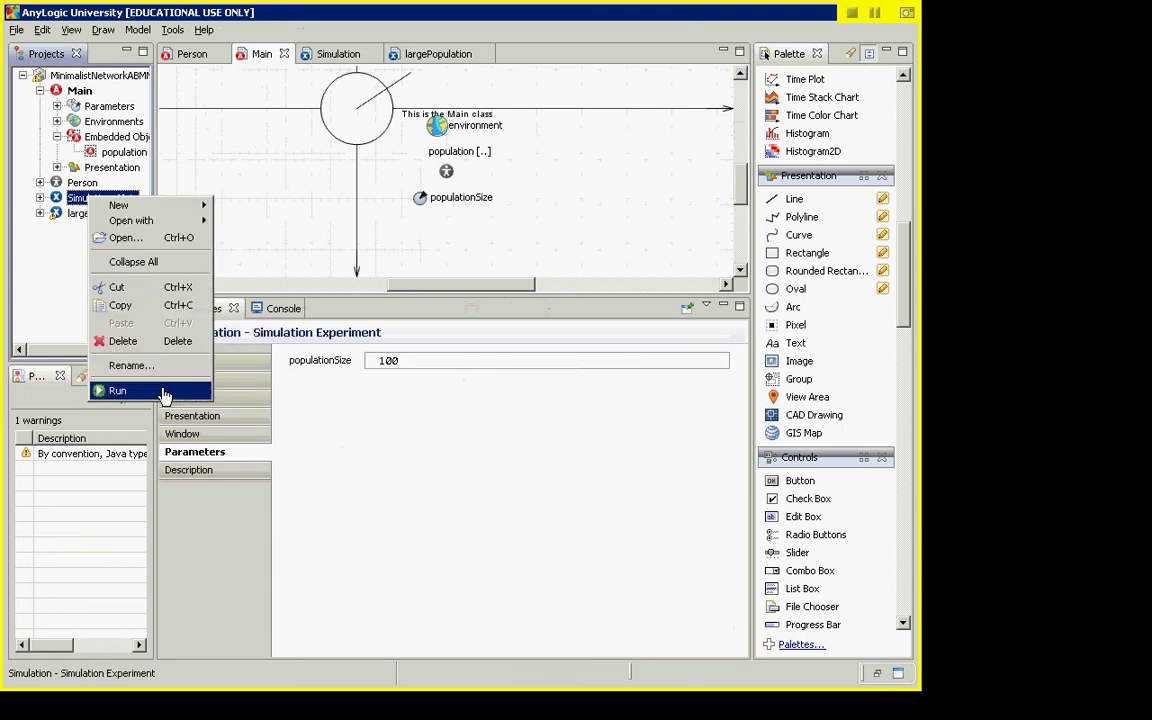
pyautogui.click(108, 388)
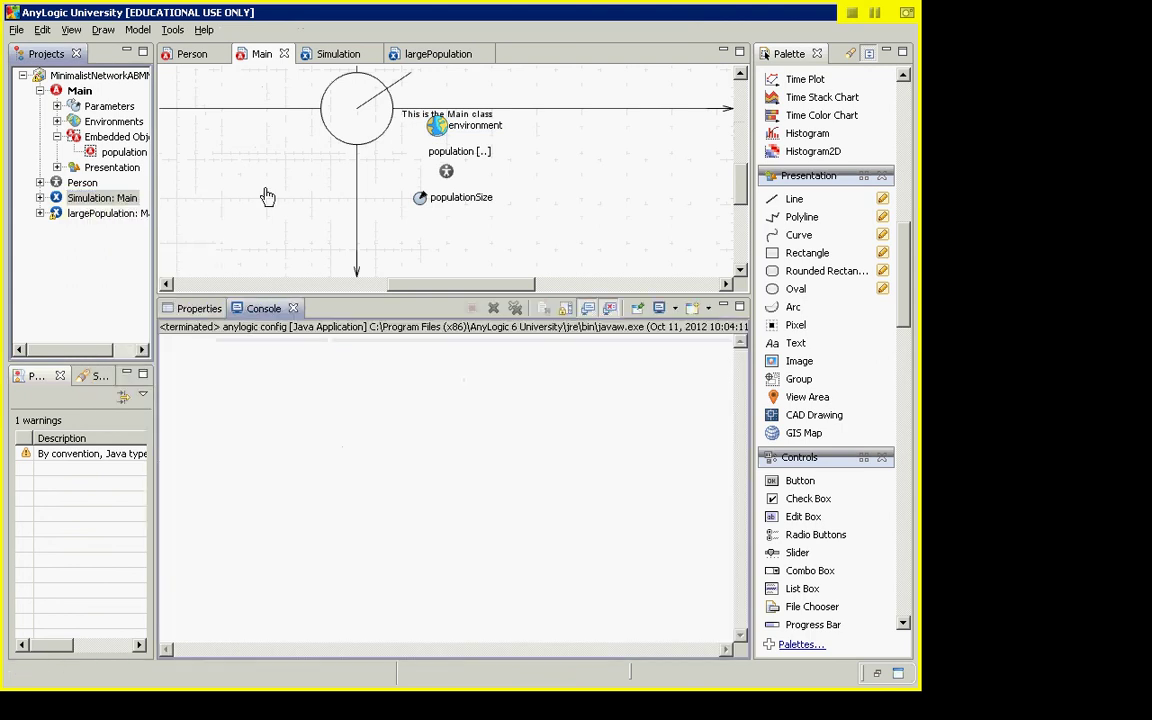
pyautogui.click(172, 178)
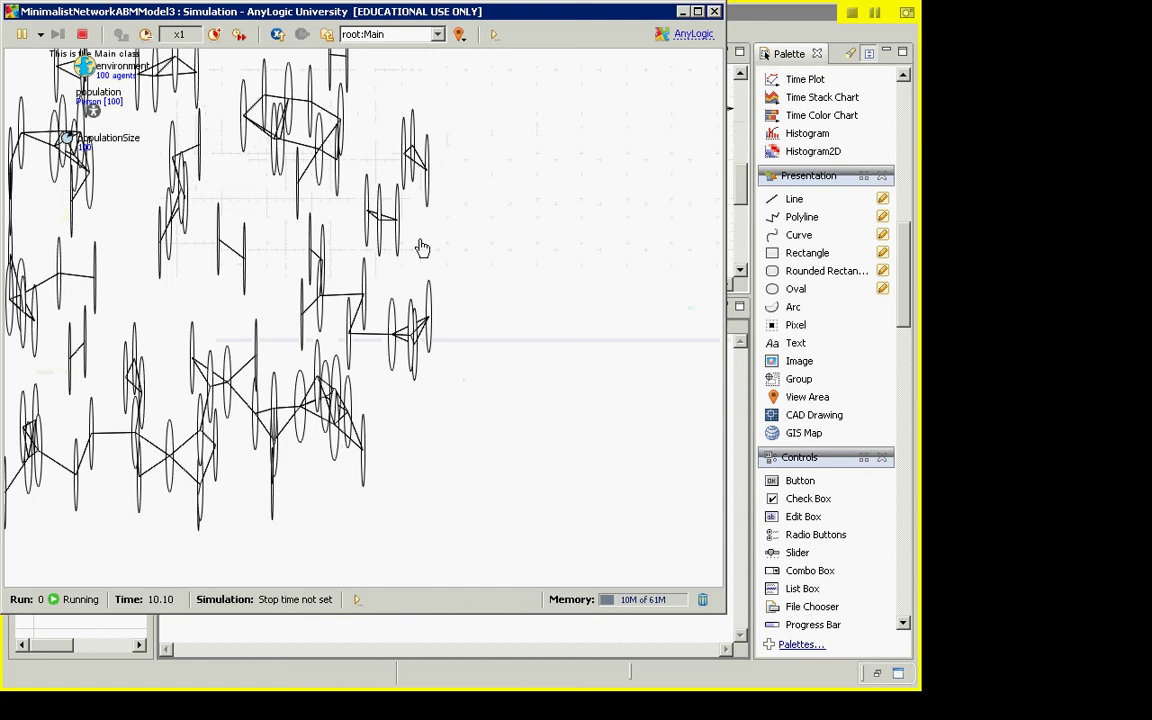
pyautogui.hotkey('alt', 'F4')
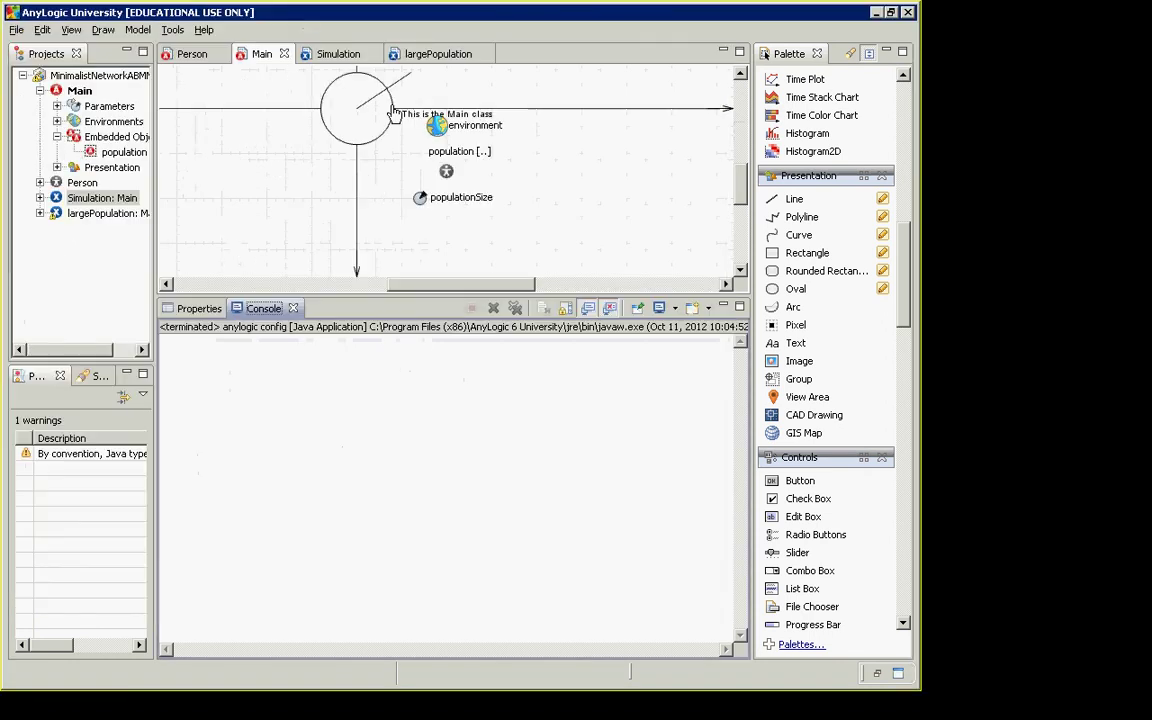
# - Copy this.getConnectionsNumber() from the dynamic Radius X of Person's oval into its Radius Y
pyautogui.click(393, 113)
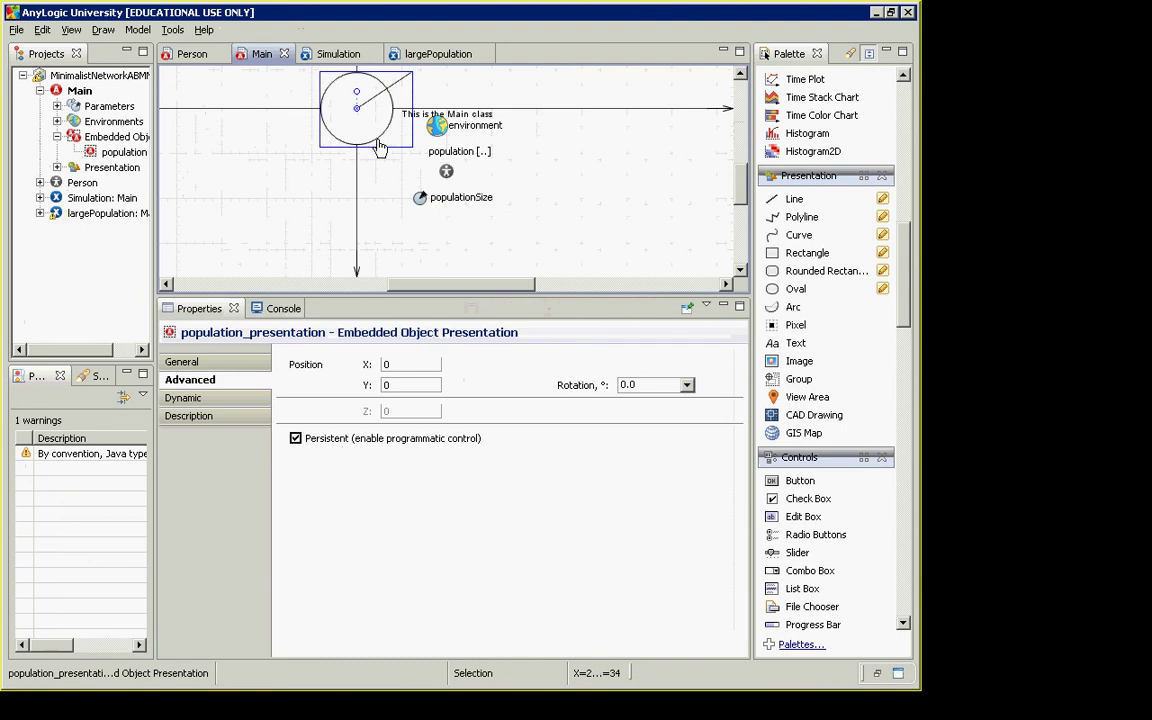
pyautogui.doubleClick(83, 184)
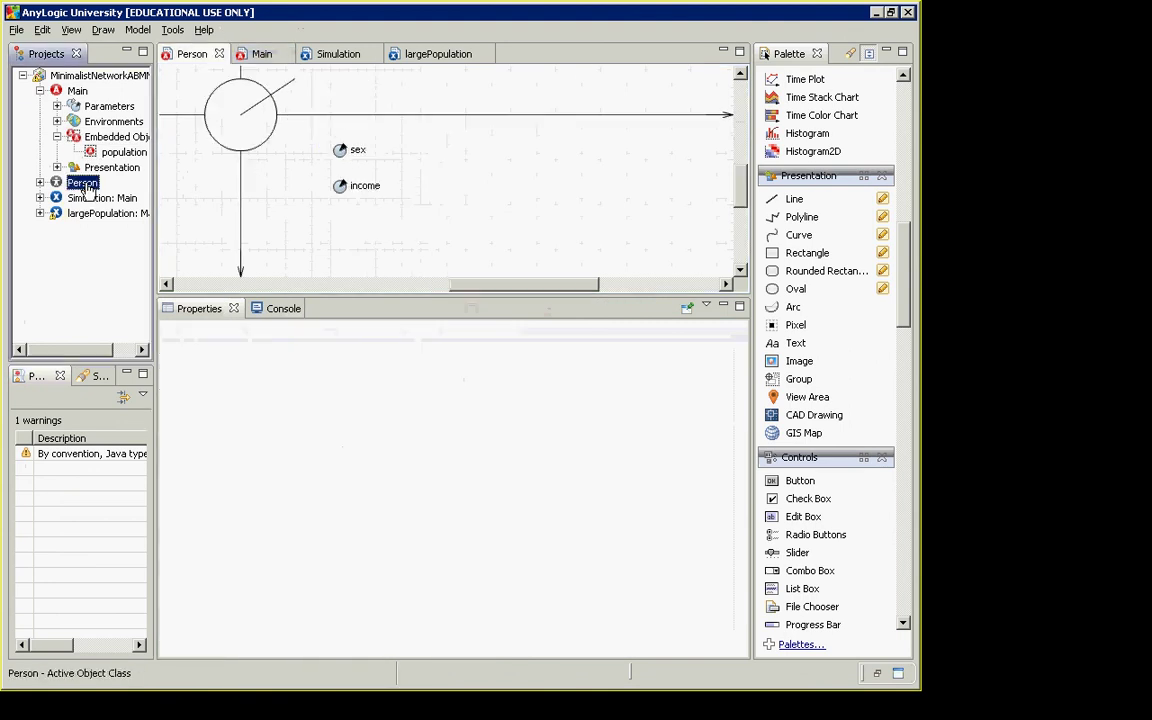
pyautogui.click(270, 140)
pyautogui.click(271, 142)
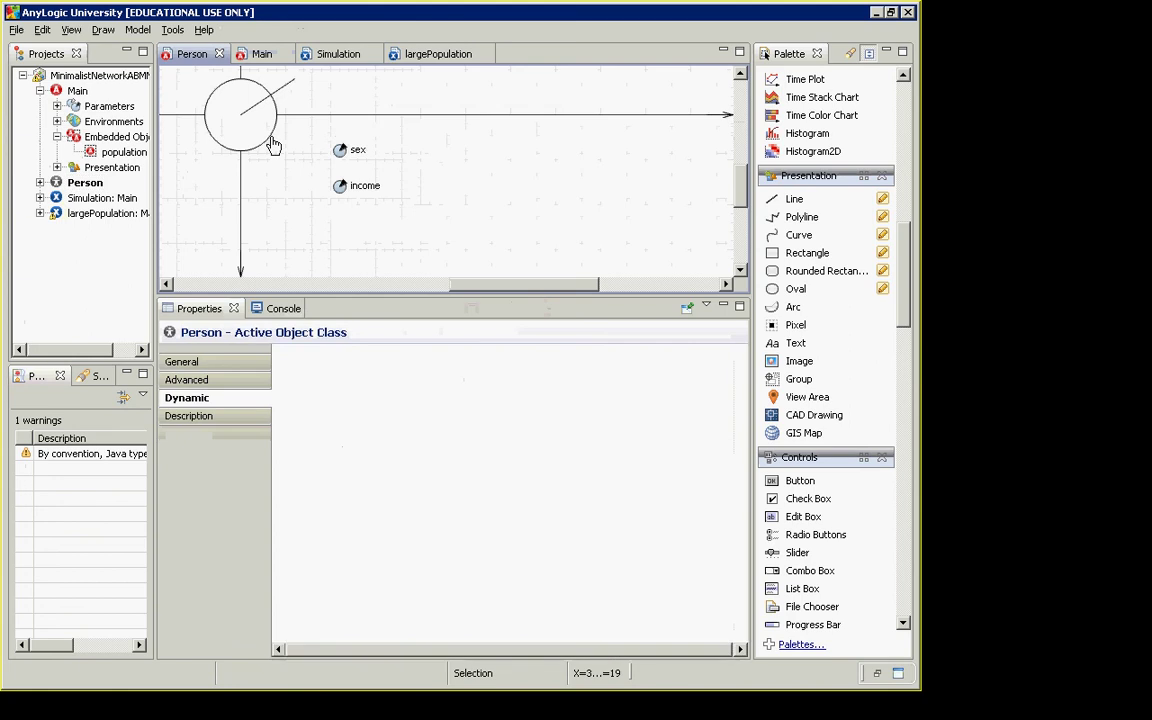
pyautogui.click(272, 144)
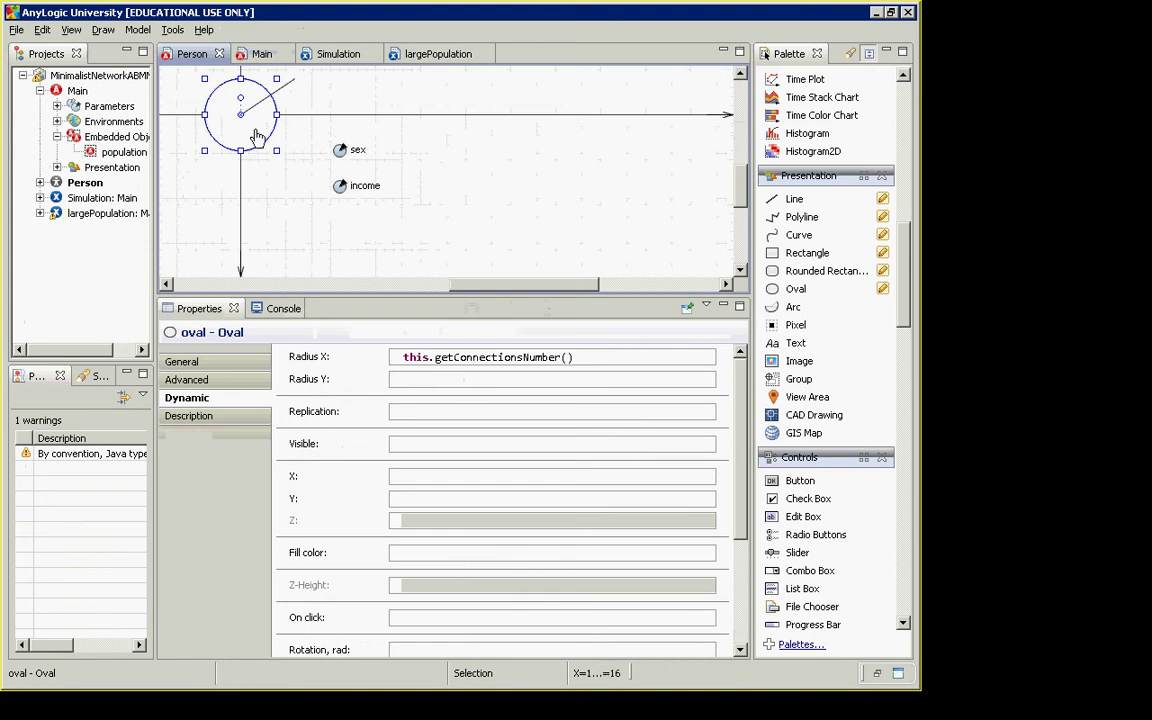
pyautogui.click(440, 366)
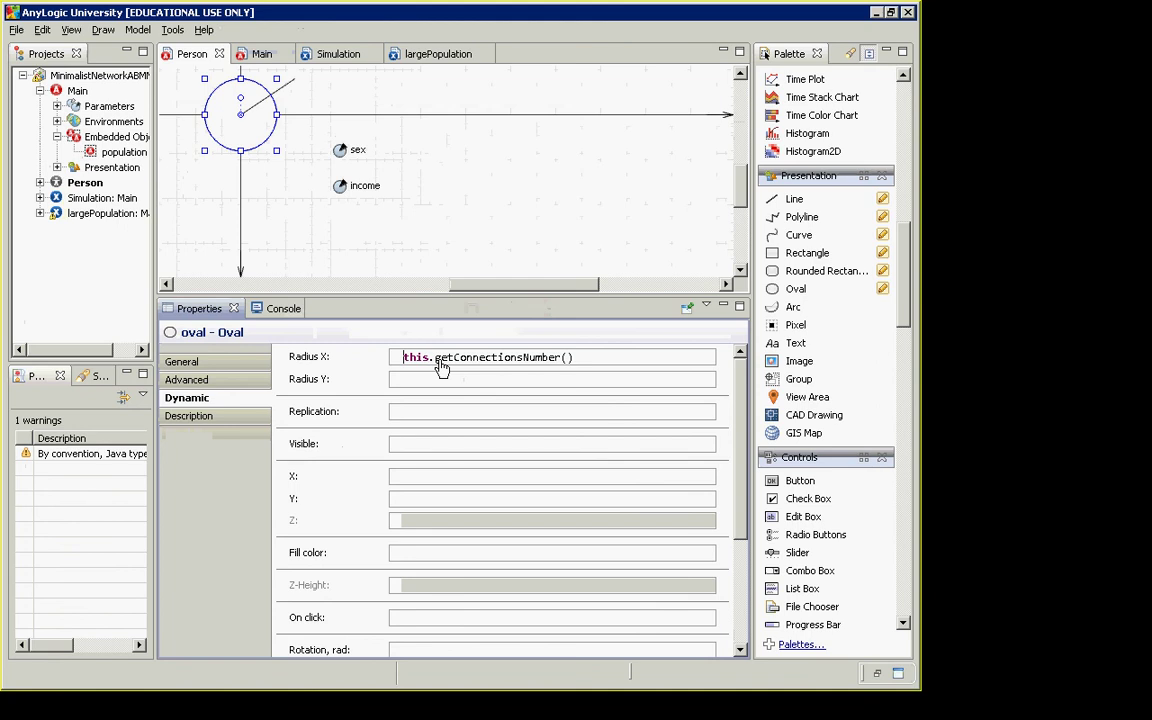
pyautogui.hotkey('ctrl', 'shift', 'Right')
pyautogui.hotkey('shift', 'End')
pyautogui.hotkey('ctrl', 'c')
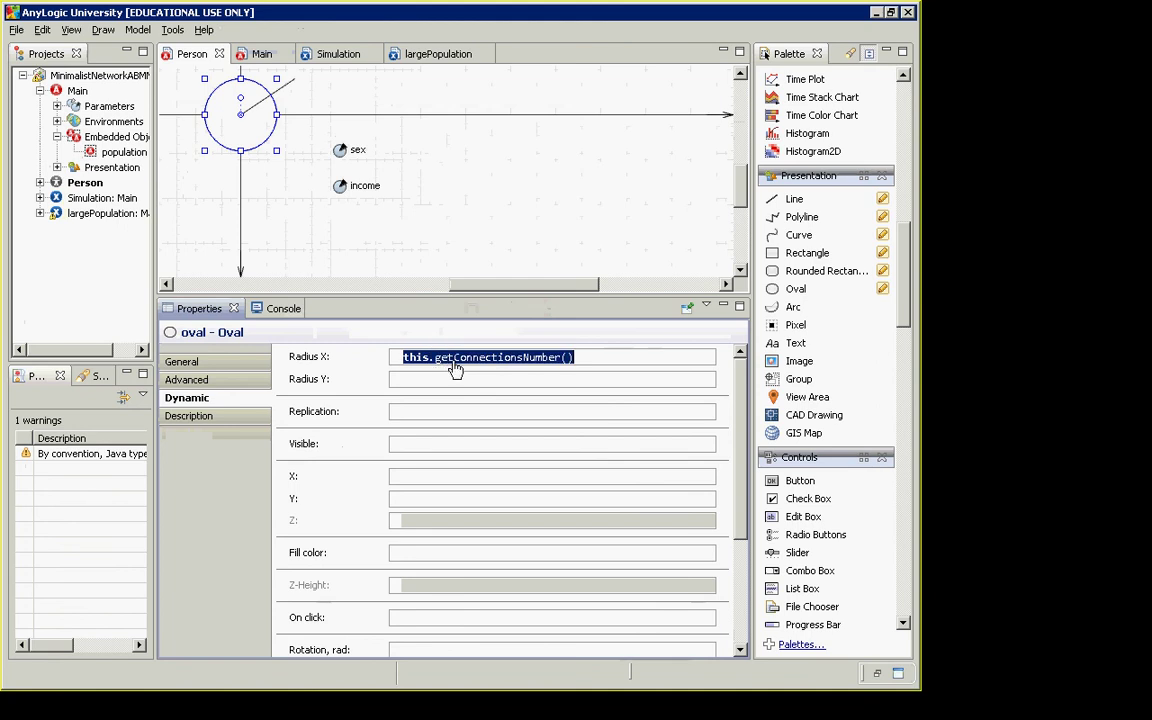
pyautogui.click(435, 381)
pyautogui.hotkey('ctrl', 'v')
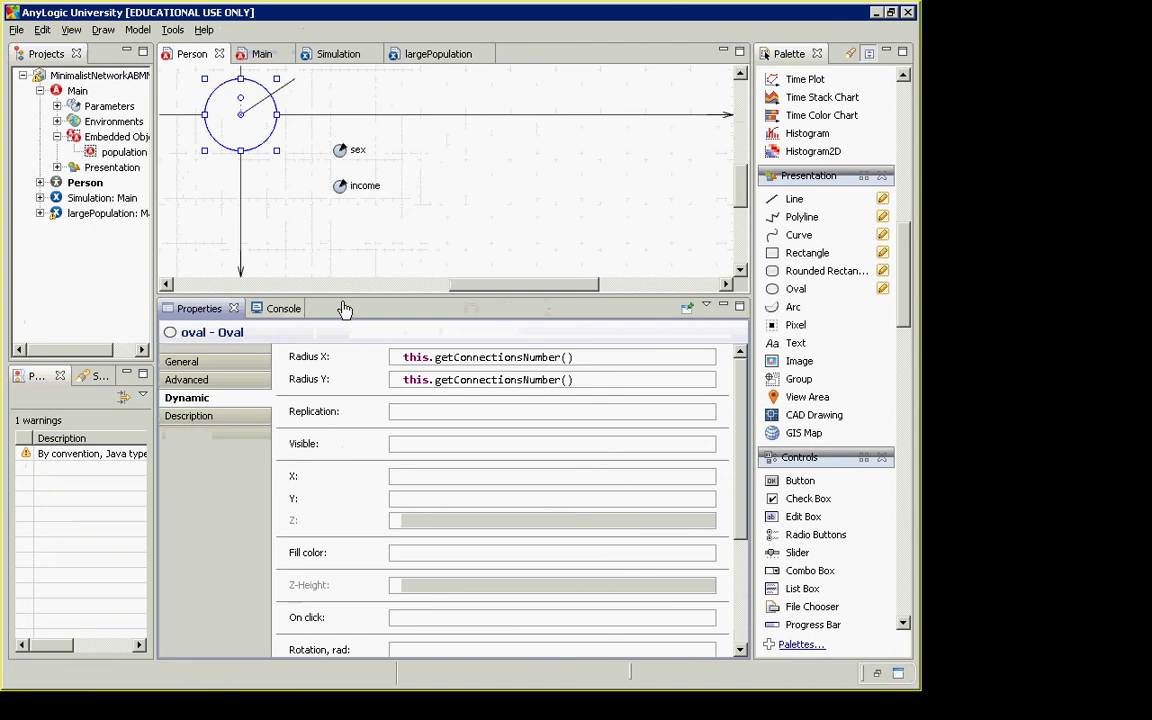
# - Run the Simulation experiment again to check the agents' ovals with both radii driven by connections, and close the run window
pyautogui.rightClick(84, 185)
pyautogui.click(72, 212)
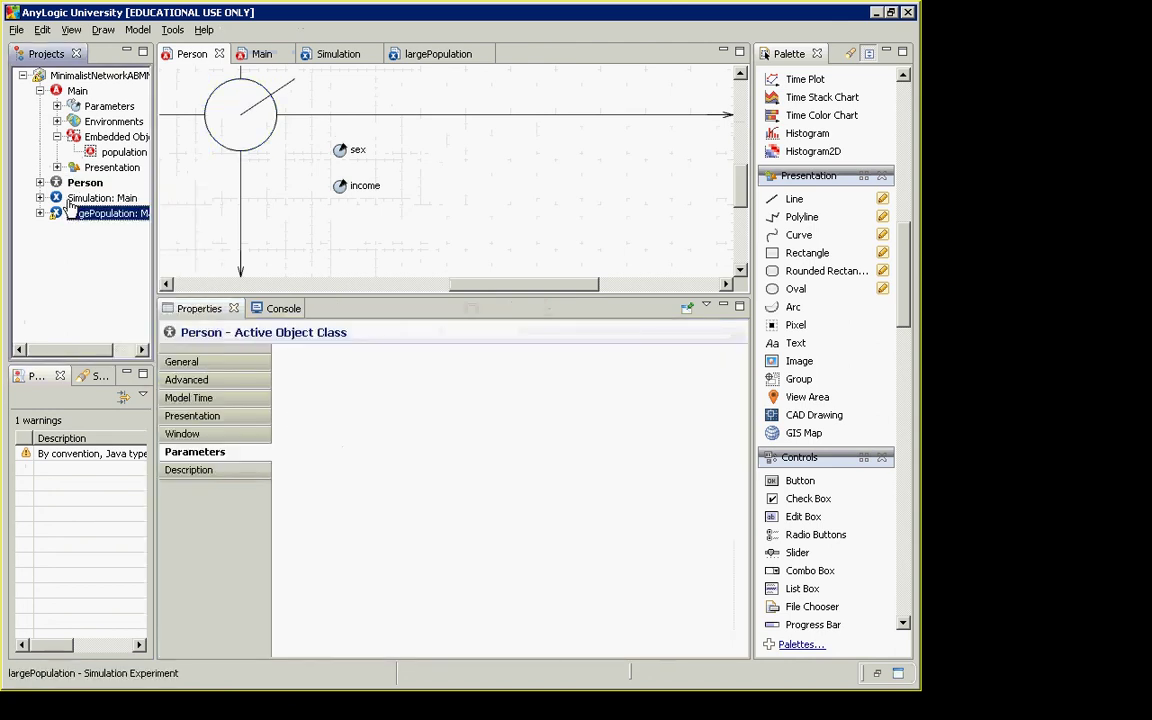
pyautogui.rightClick(90, 198)
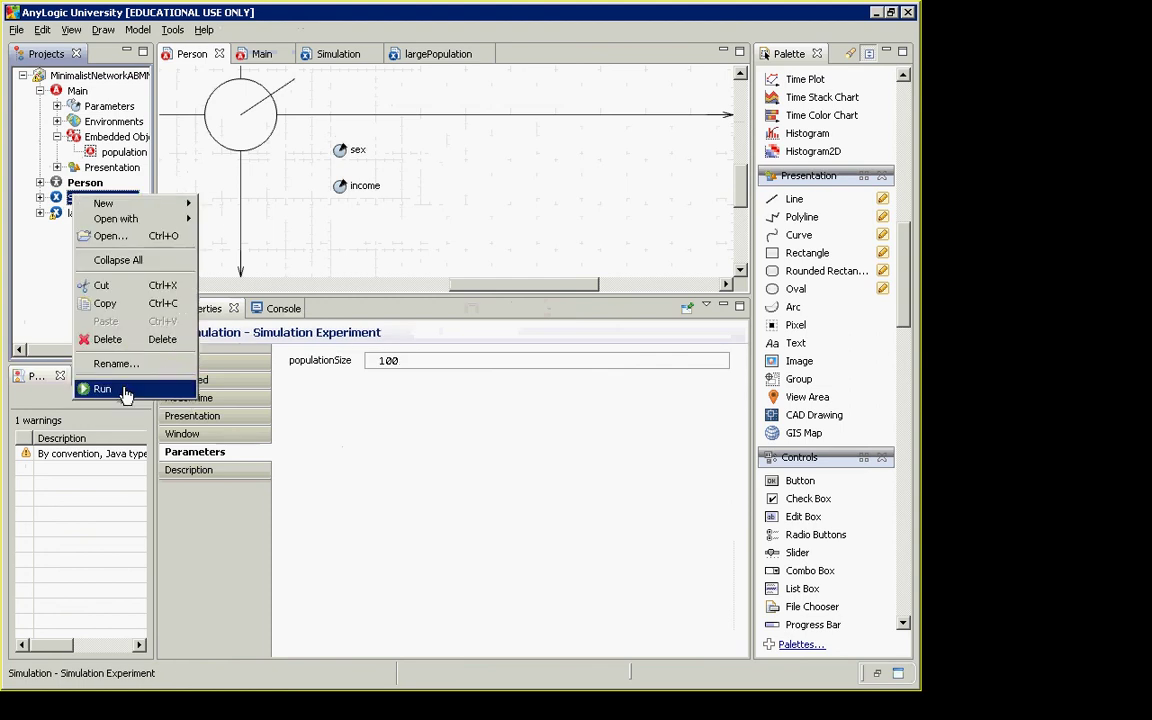
pyautogui.click(128, 390)
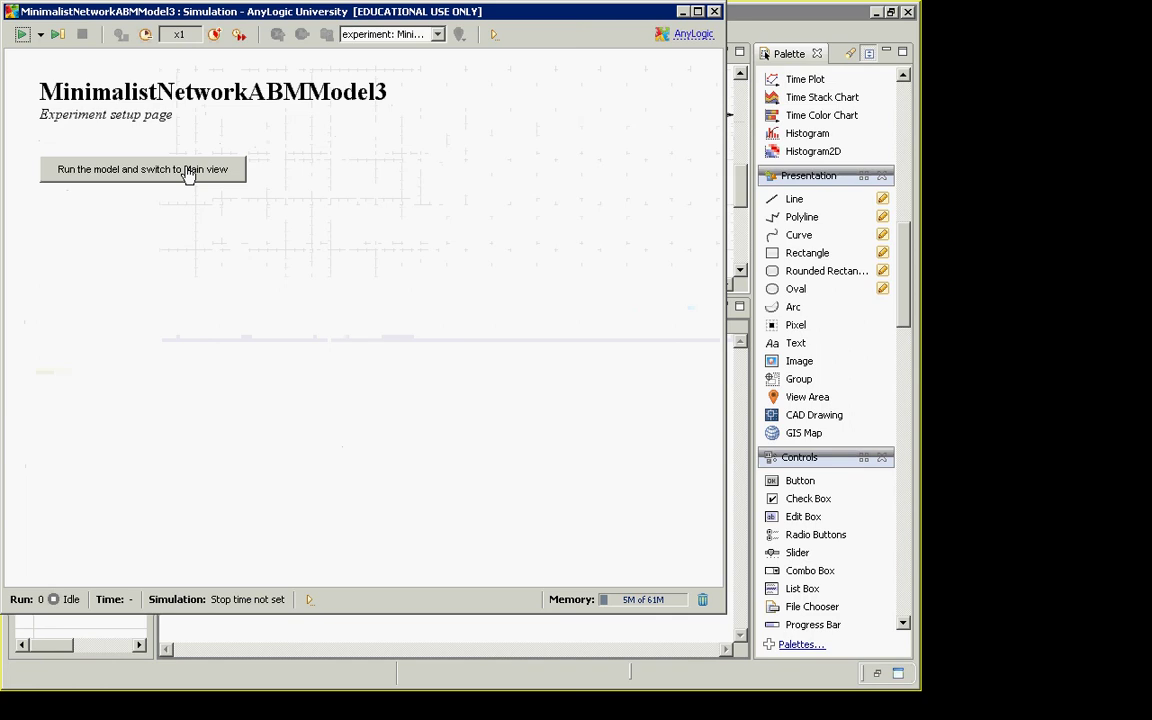
pyautogui.click(188, 170)
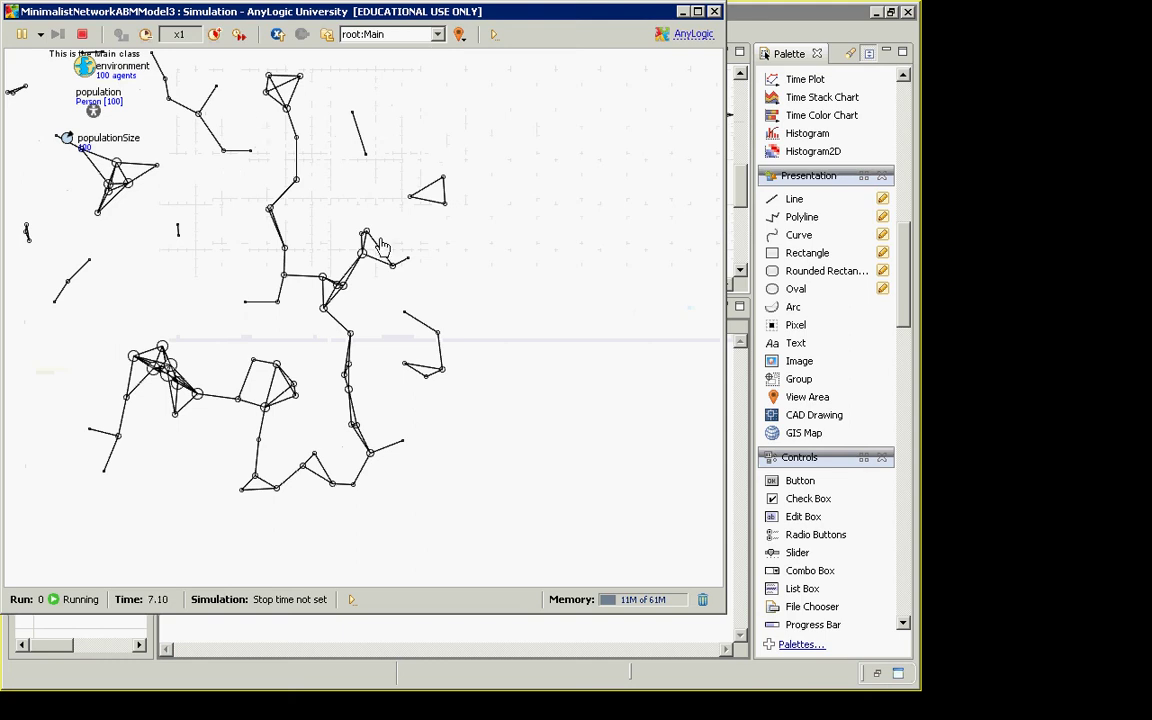
pyautogui.hotkey('alt', 'F4')
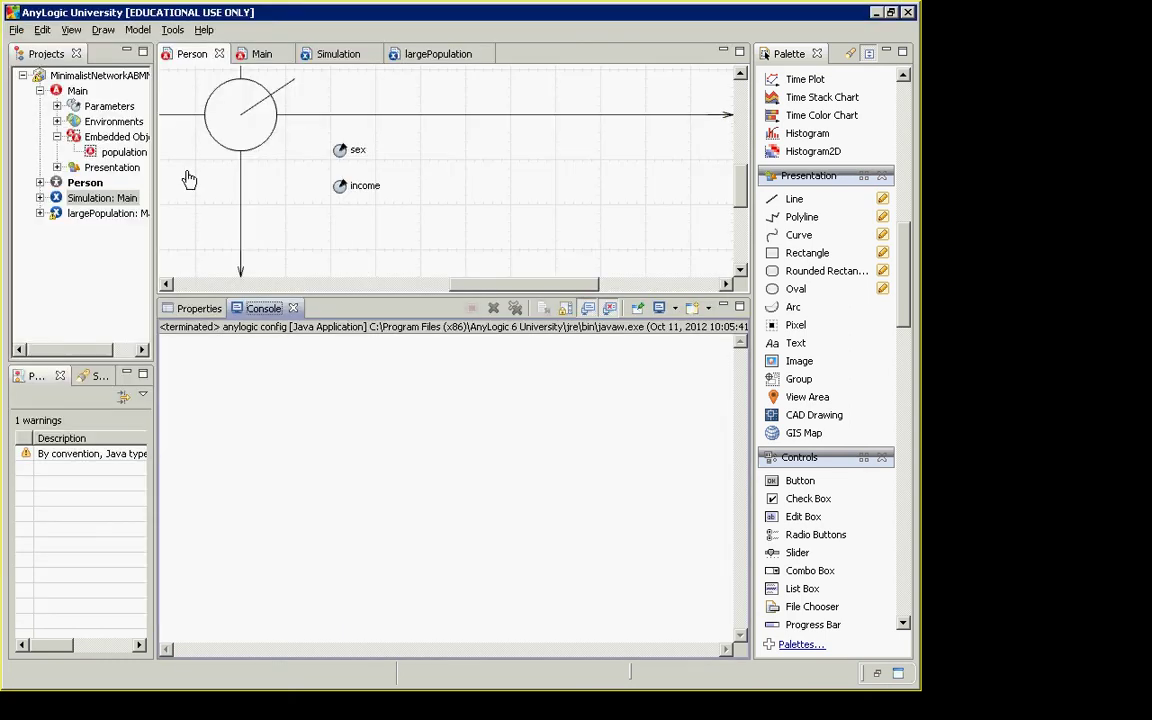
# - Review the dynamic Replication, dX and dY expressions of the line in Person
pyautogui.click(253, 116)
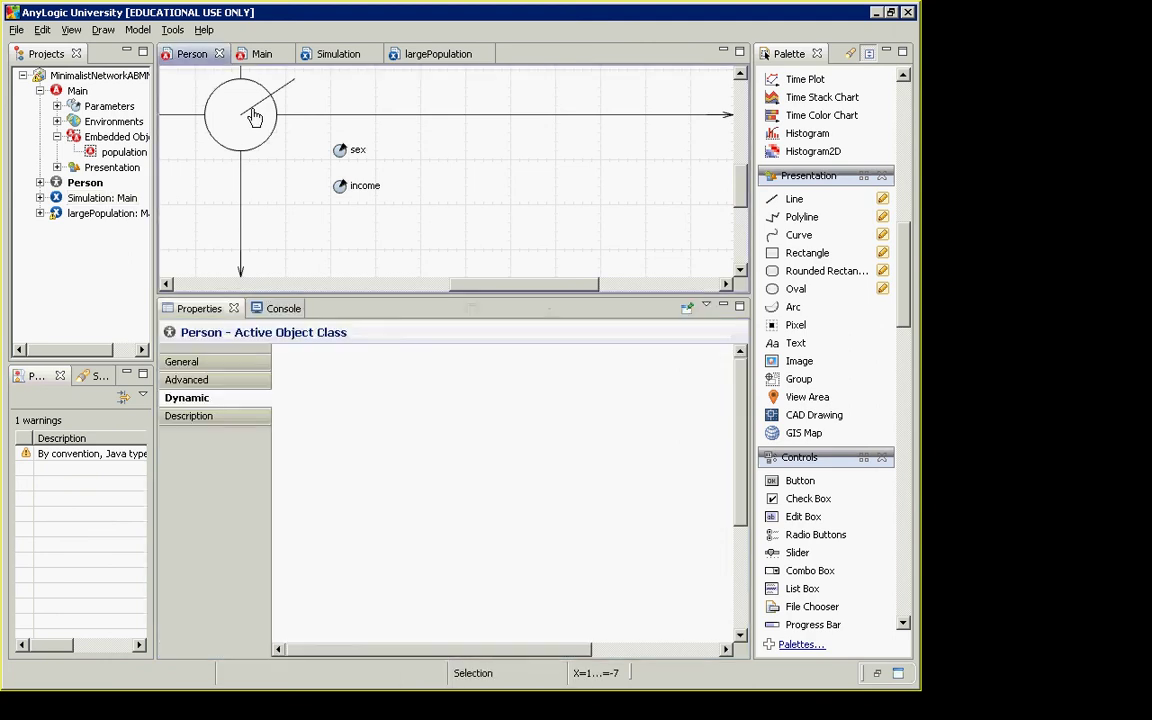
pyautogui.click(283, 100)
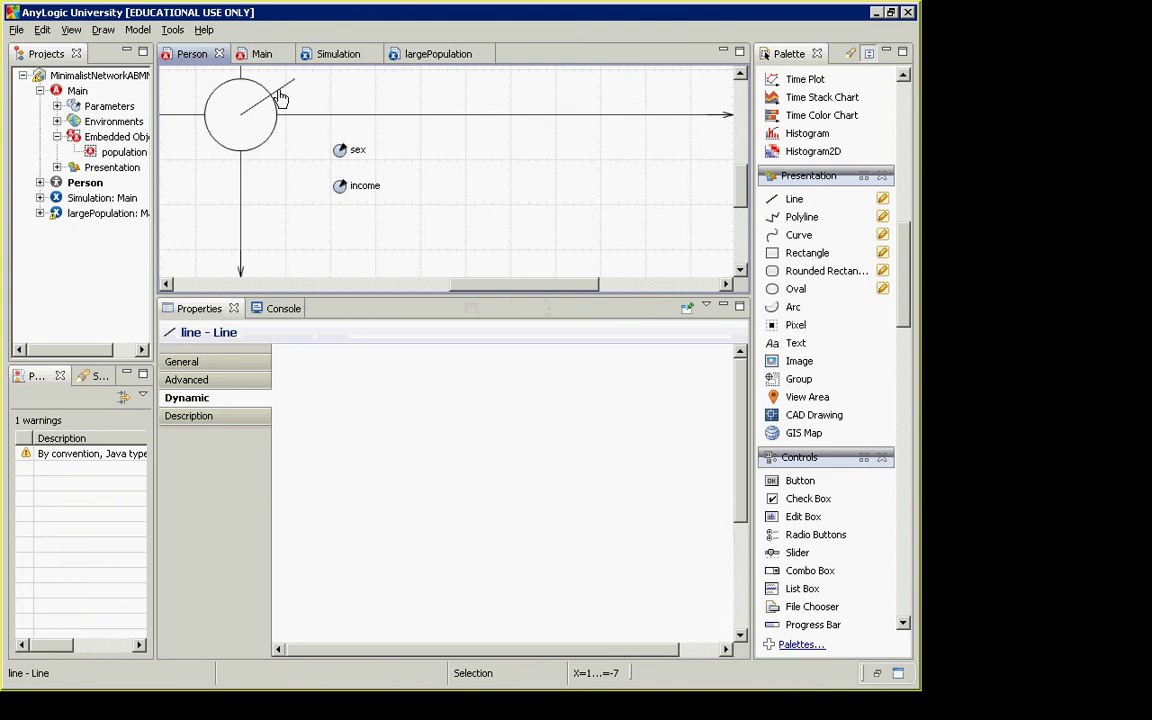
pyautogui.click(282, 99)
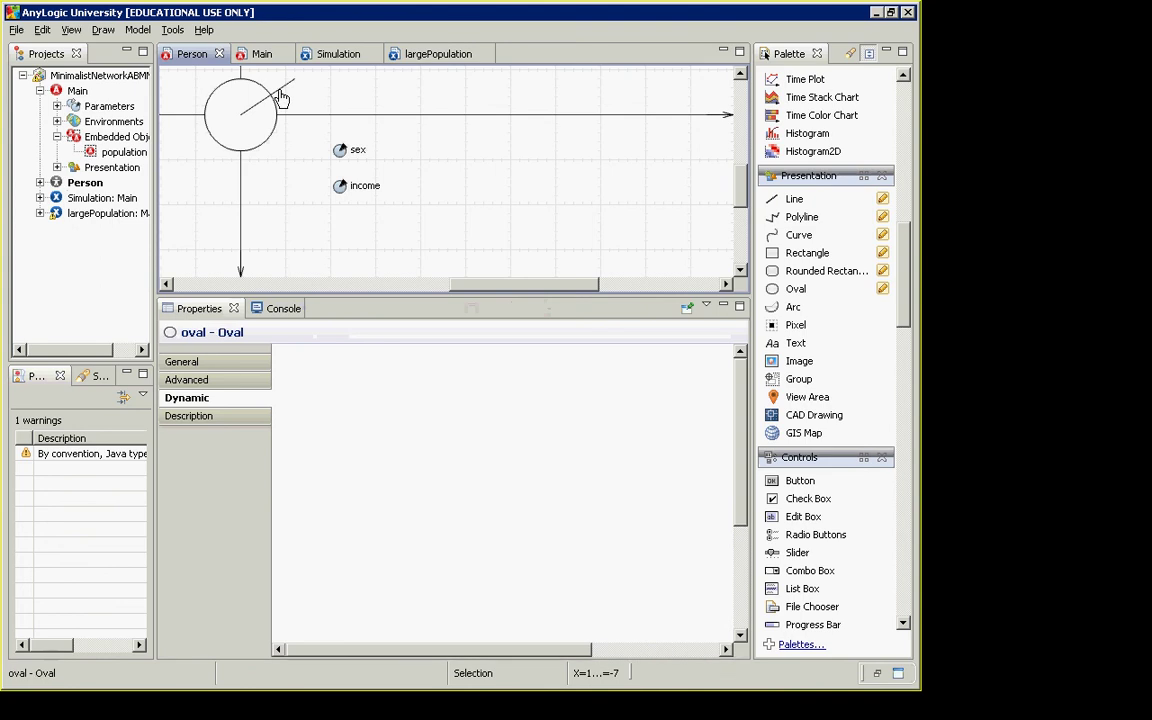
pyautogui.click(282, 99)
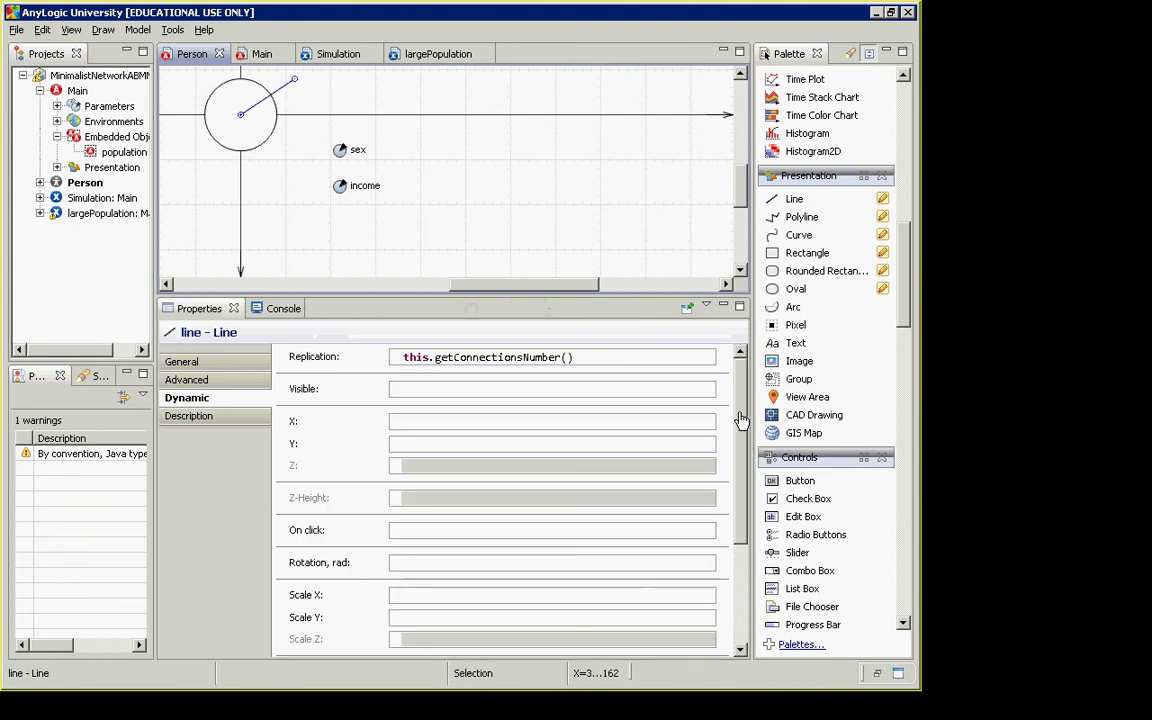
pyautogui.click(578, 360)
pyautogui.moveTo(574, 361); pyautogui.dragTo(380, 357)
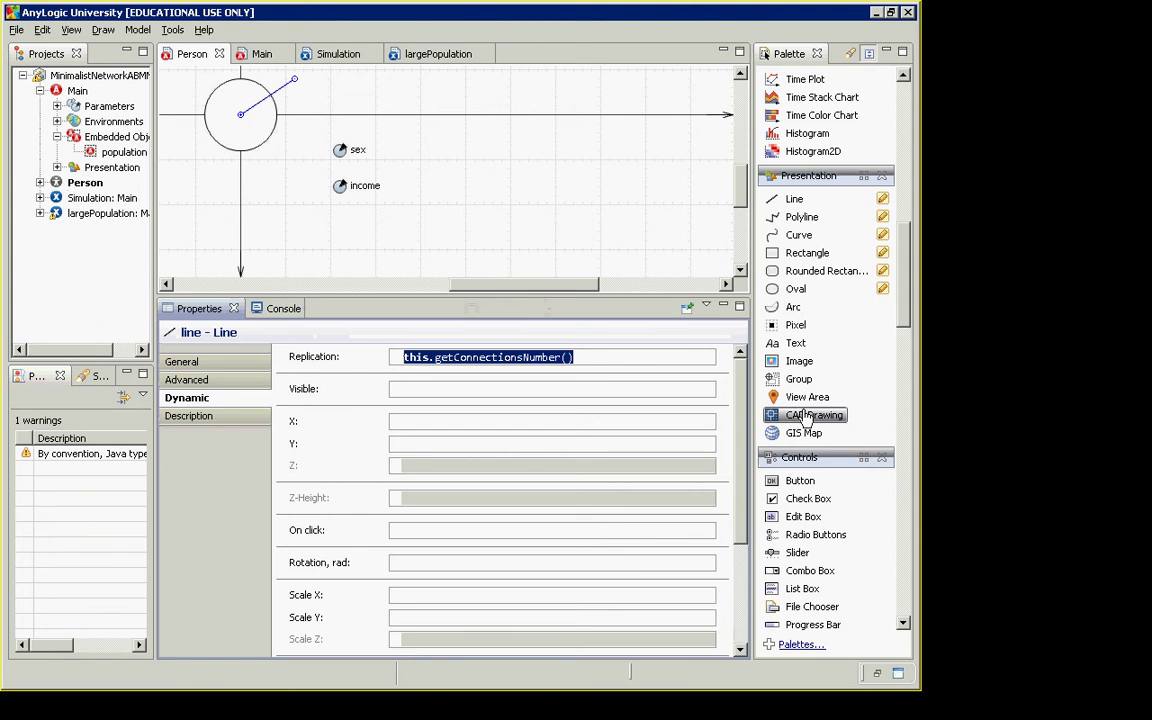
pyautogui.scroll(-4, 725, 465)
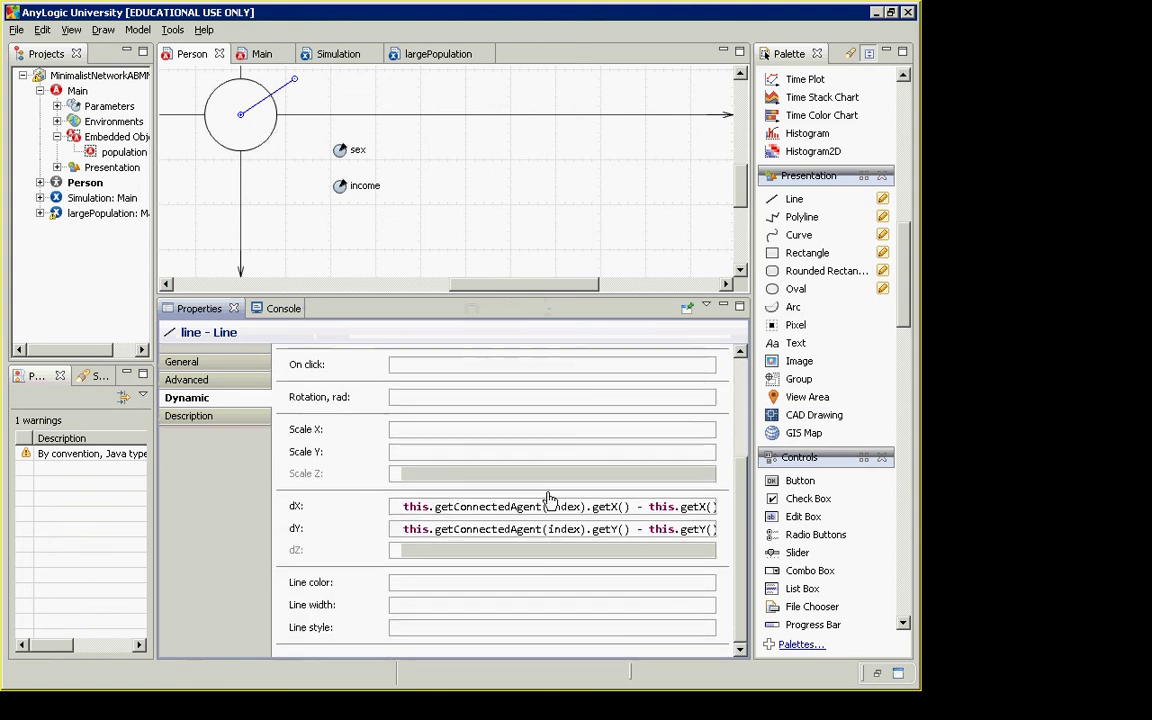
# - Highlight the dynamic dX expression of Person's line to review it in full
pyautogui.click(442, 509)
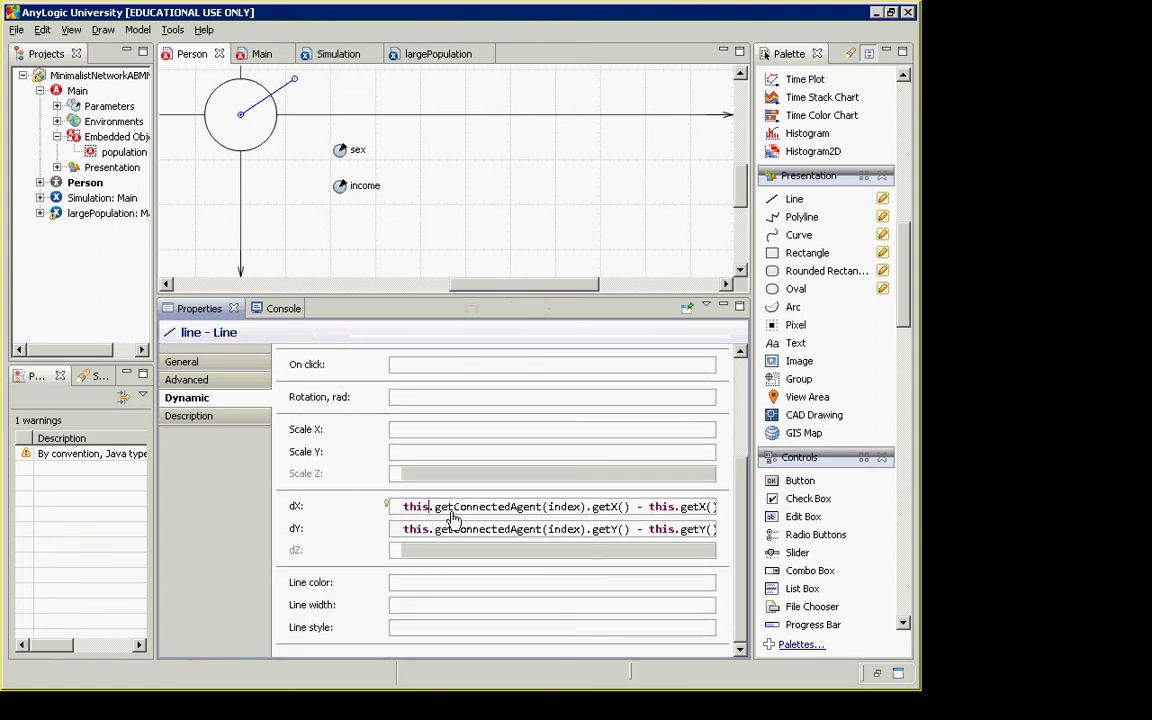
pyautogui.doubleClick(450, 512)
pyautogui.hotkey('shift', 'End')
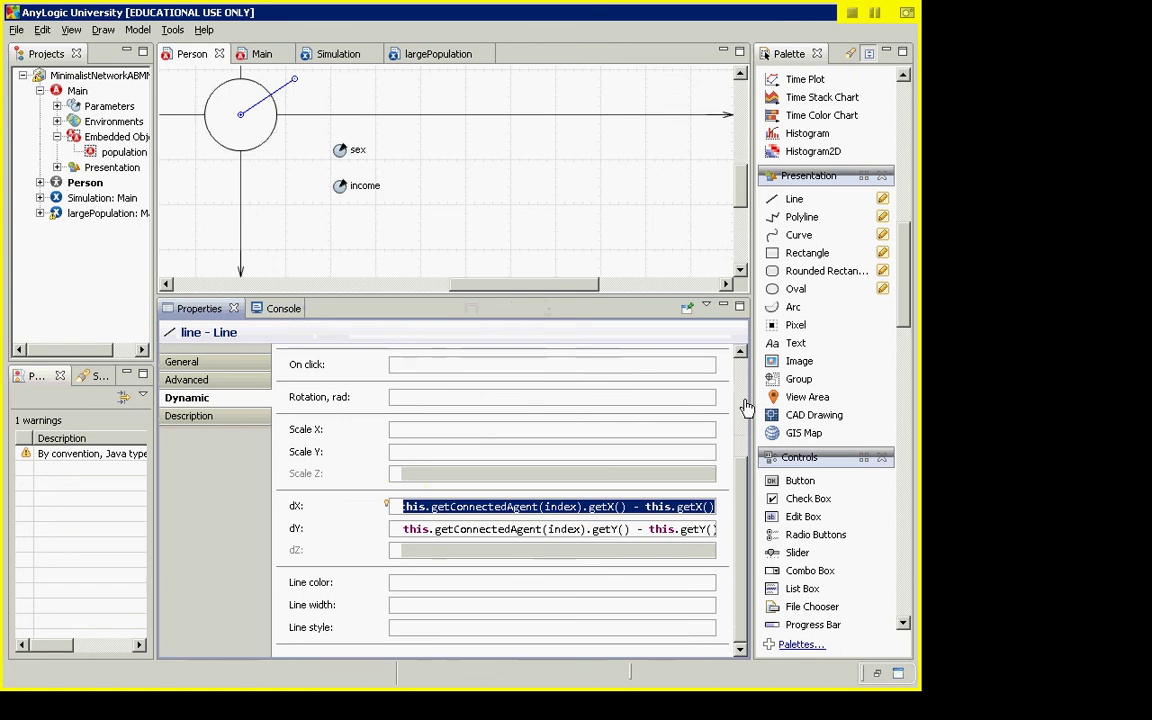
# - Copy the dynamic Replication expression of Person's line and clear the field
pyautogui.scroll(3, 743, 413)
pyautogui.click(590, 357)
pyautogui.hotkey('ctrl', 'a')
pyautogui.hotkey('ctrl', 'c')
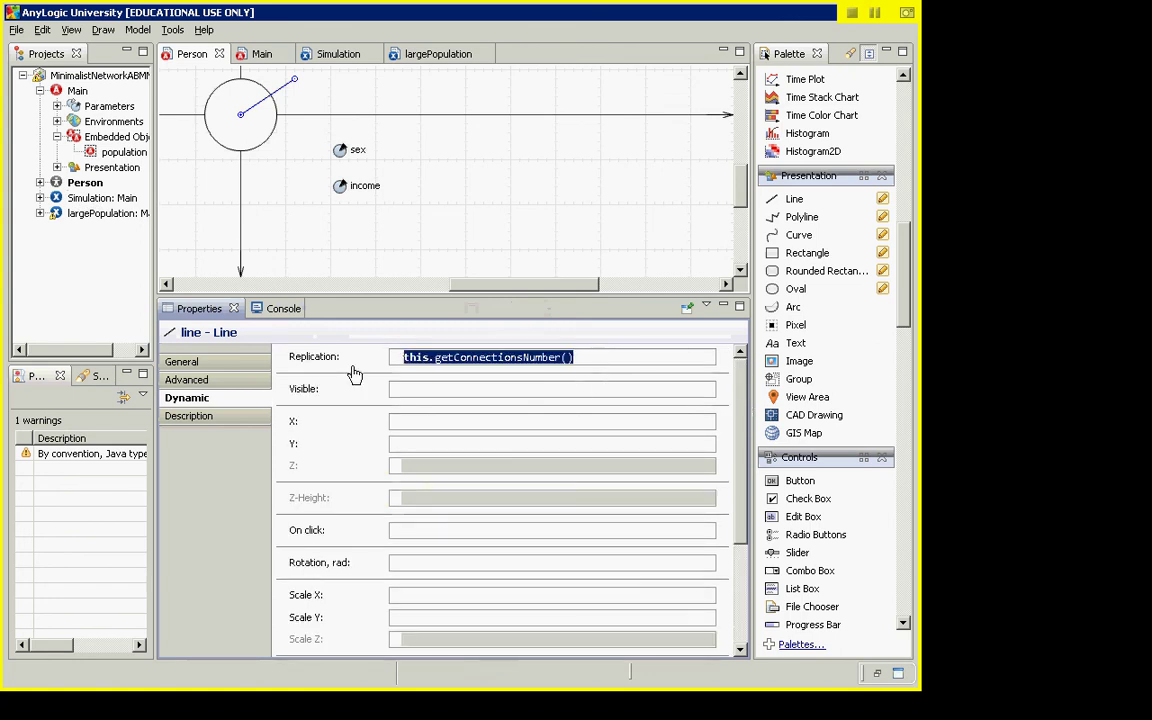
pyautogui.press('Delete')
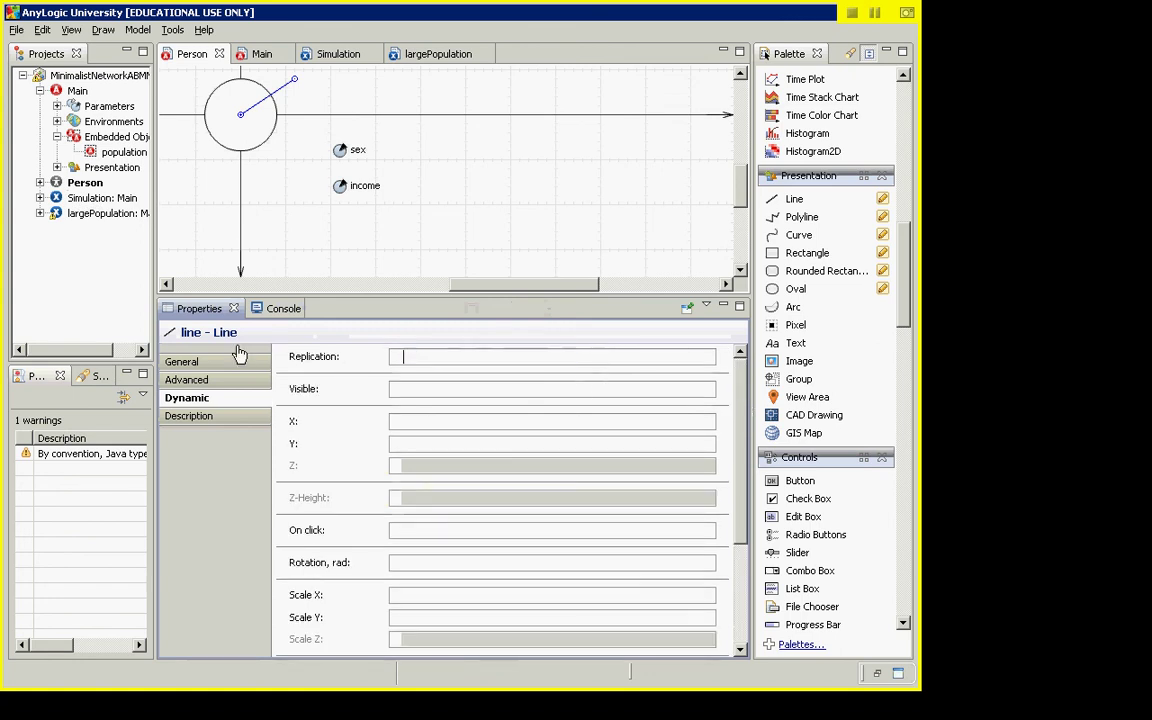
# - Try to run the Simulation experiment without the line's replication, and cancel the launch
pyautogui.click(70, 198)
pyautogui.rightClick(70, 198)
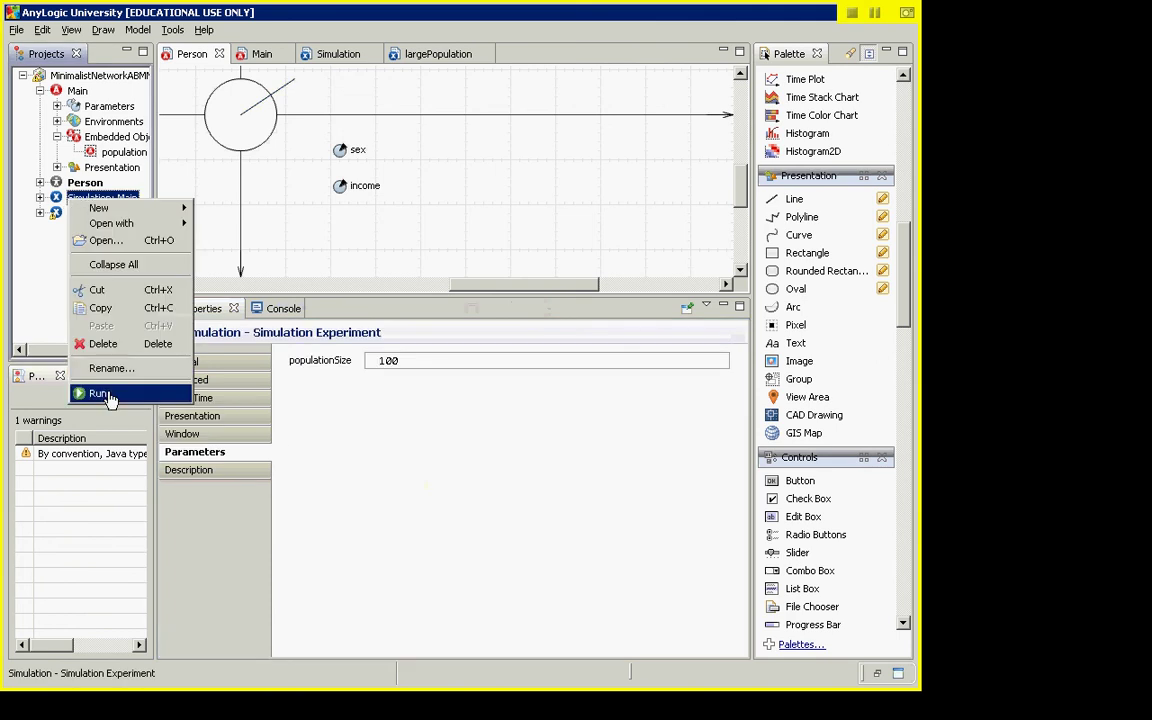
pyautogui.click(110, 393)
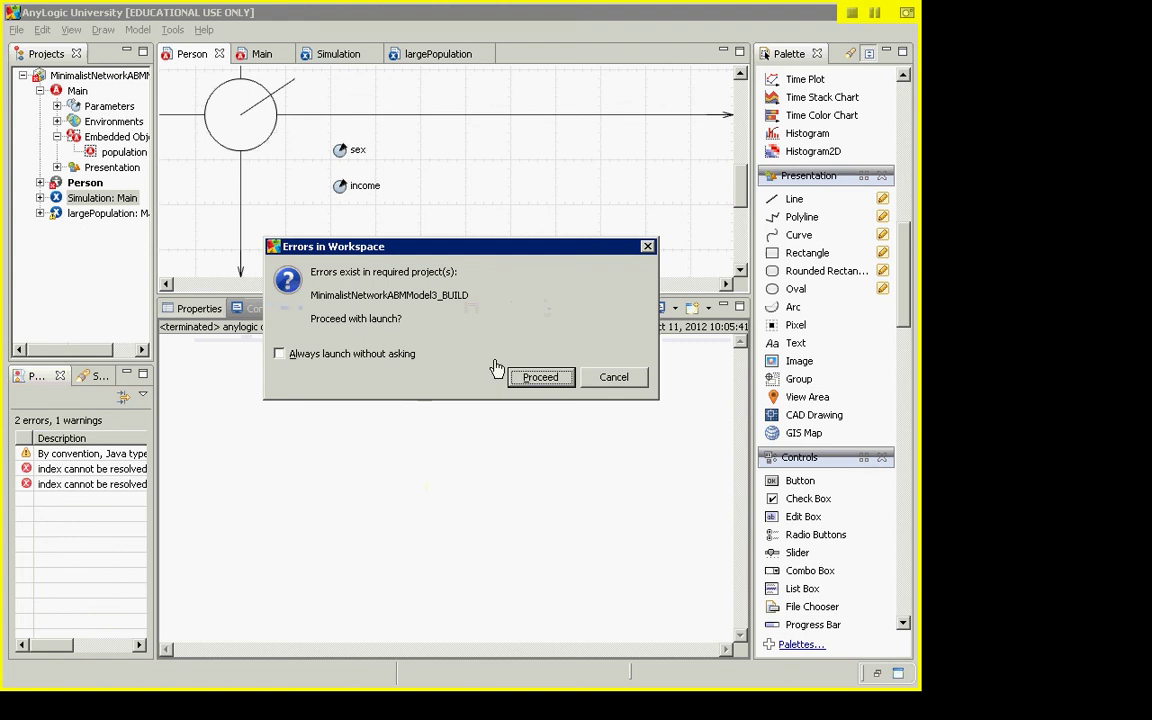
pyautogui.click(620, 380)
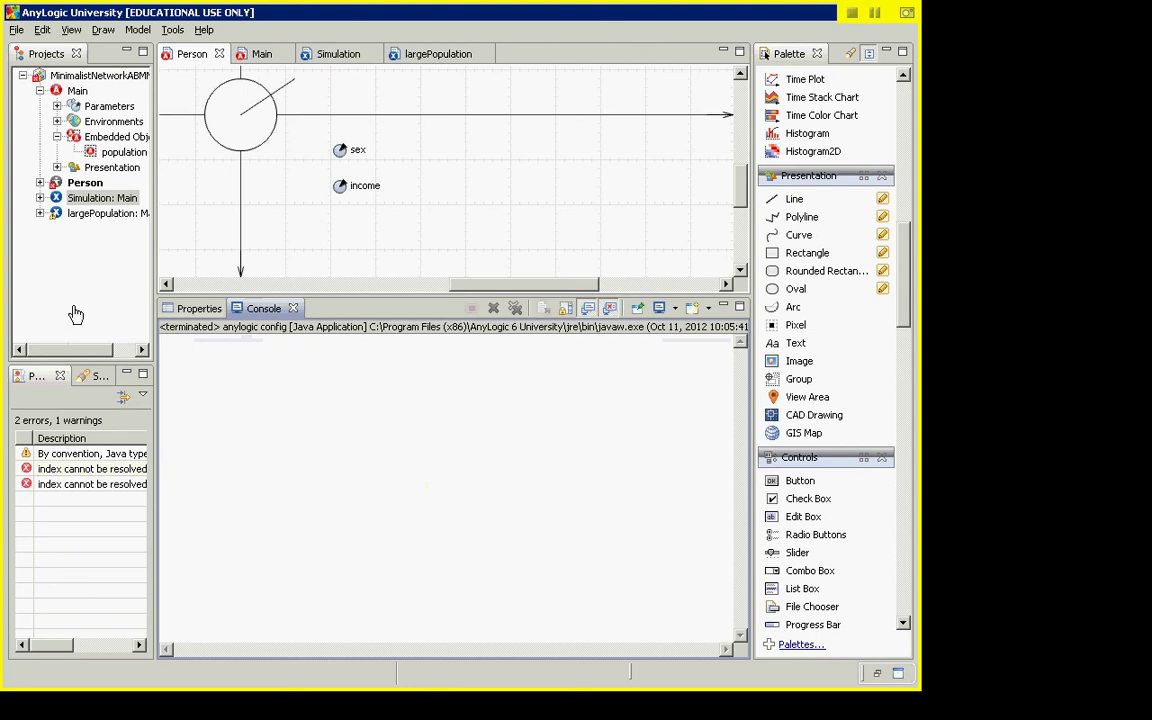
# - Restore this.getConnectionsNumber() as the dynamic Replication of Person's line and check its dX and dY expressions
pyautogui.doubleClick(95, 199)
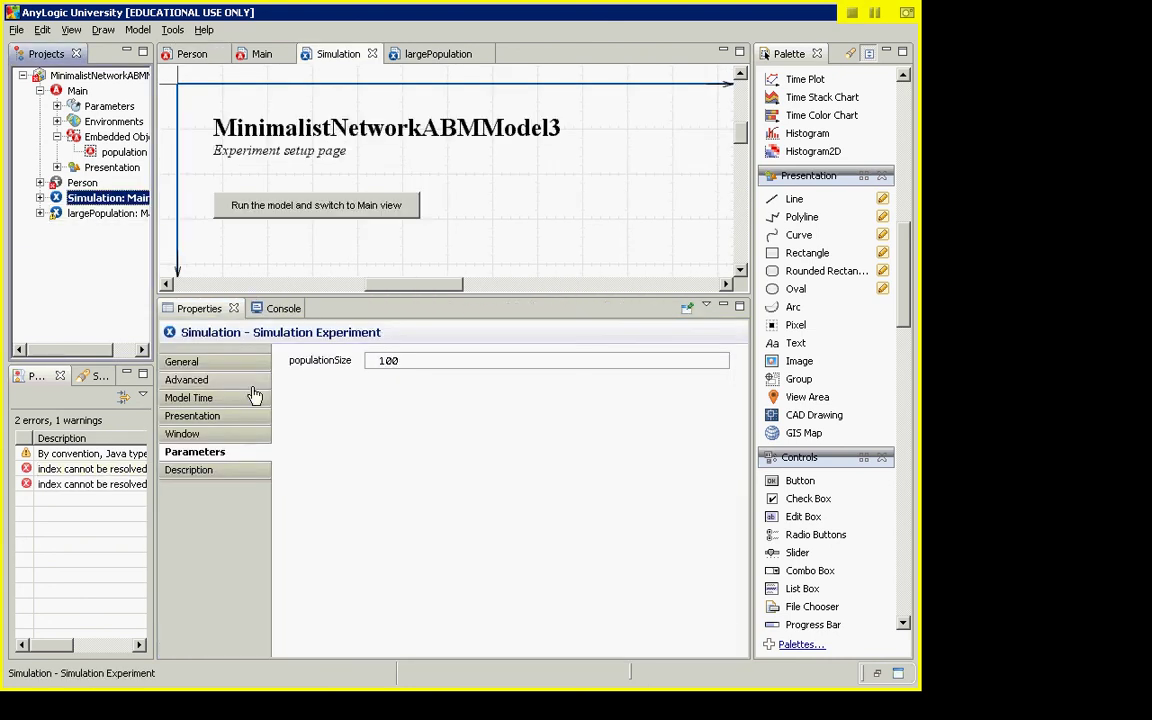
pyautogui.click(58, 184)
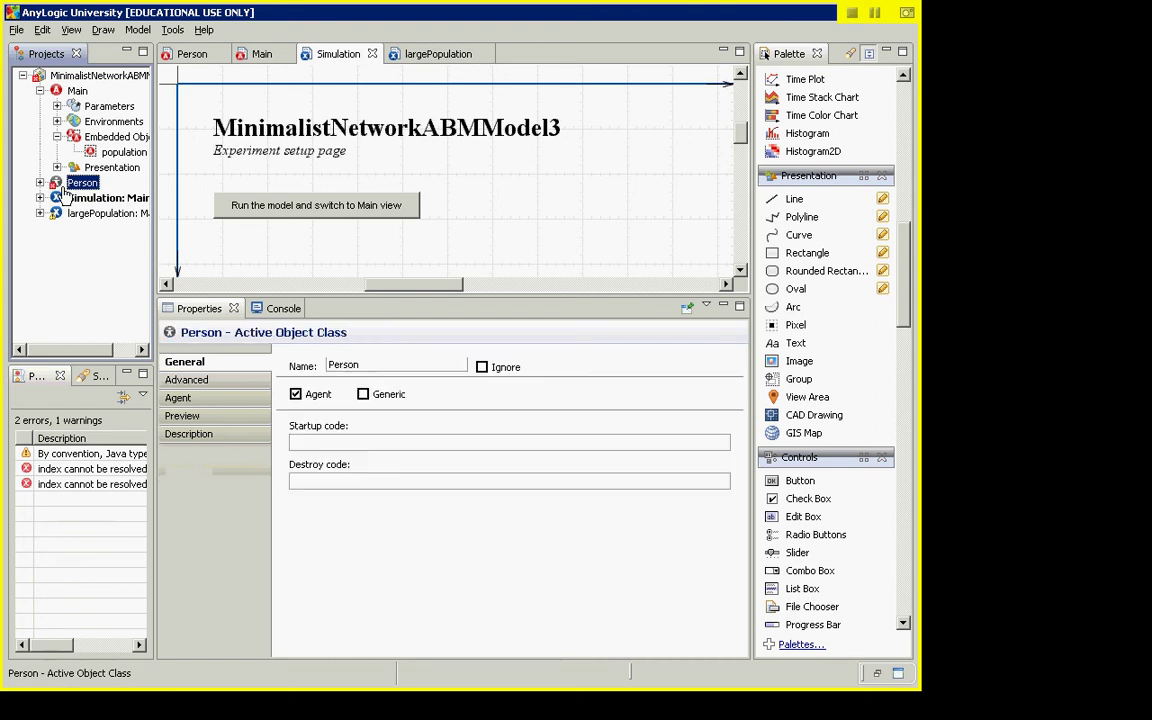
pyautogui.click(62, 200)
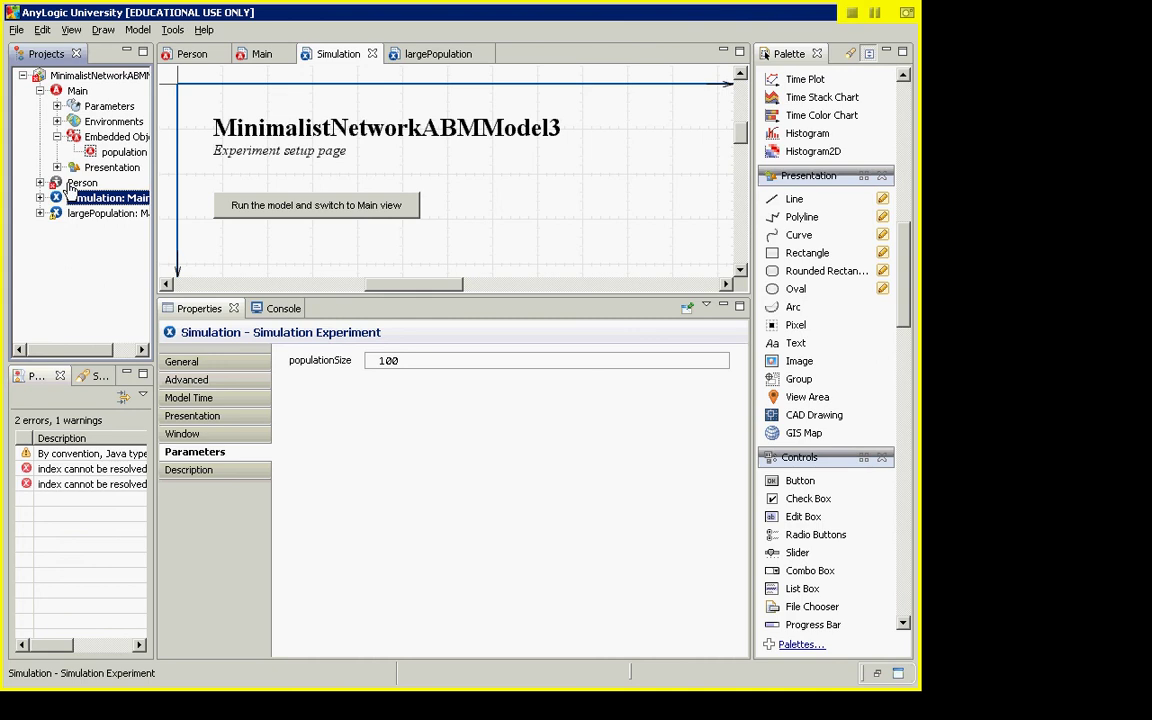
pyautogui.doubleClick(70, 184)
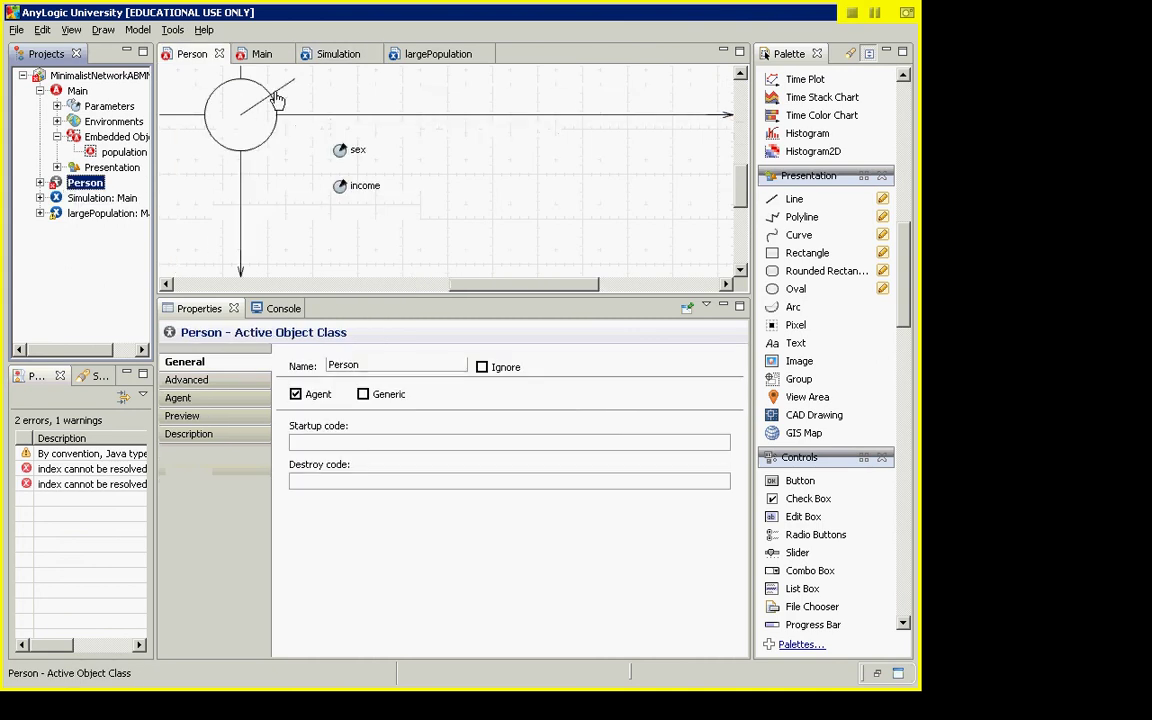
pyautogui.click(278, 103)
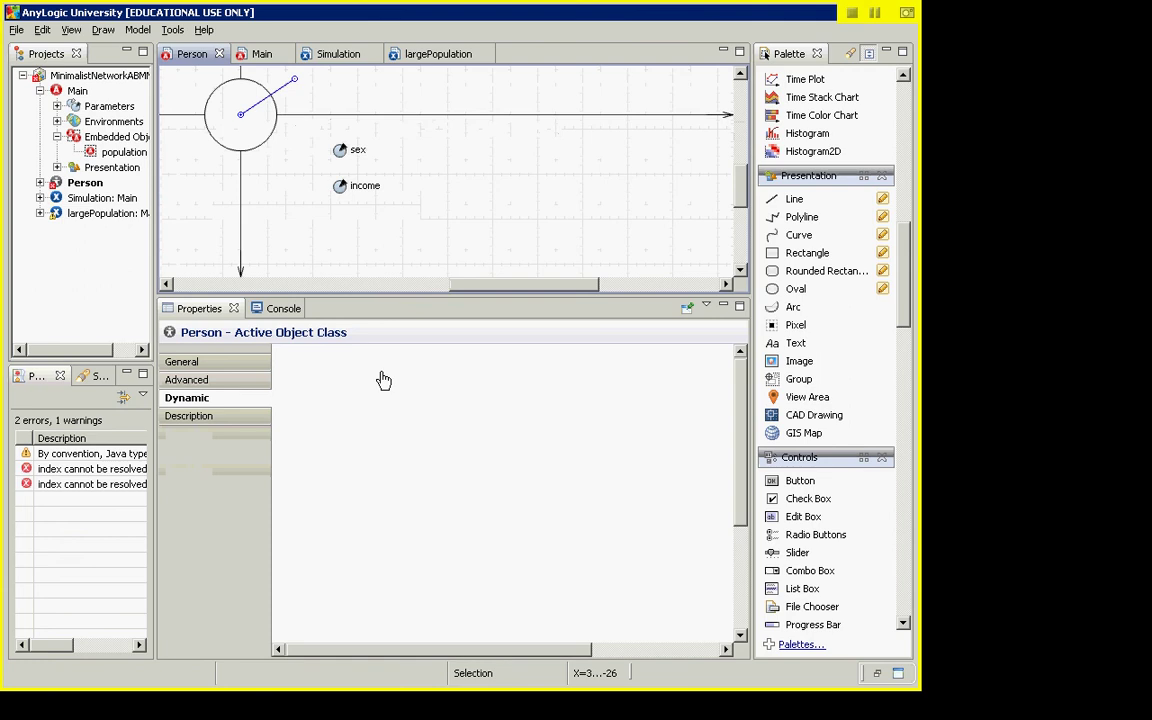
pyautogui.hotkey('ctrl', 'v')
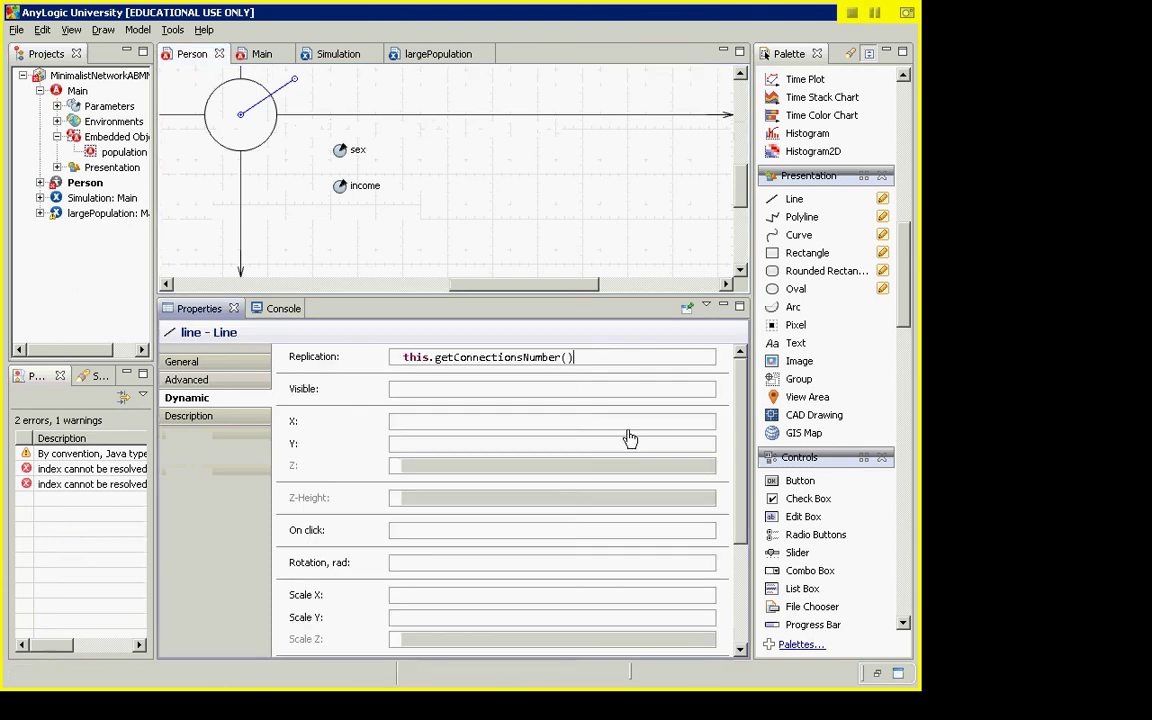
pyautogui.scroll(-5, 740, 400)
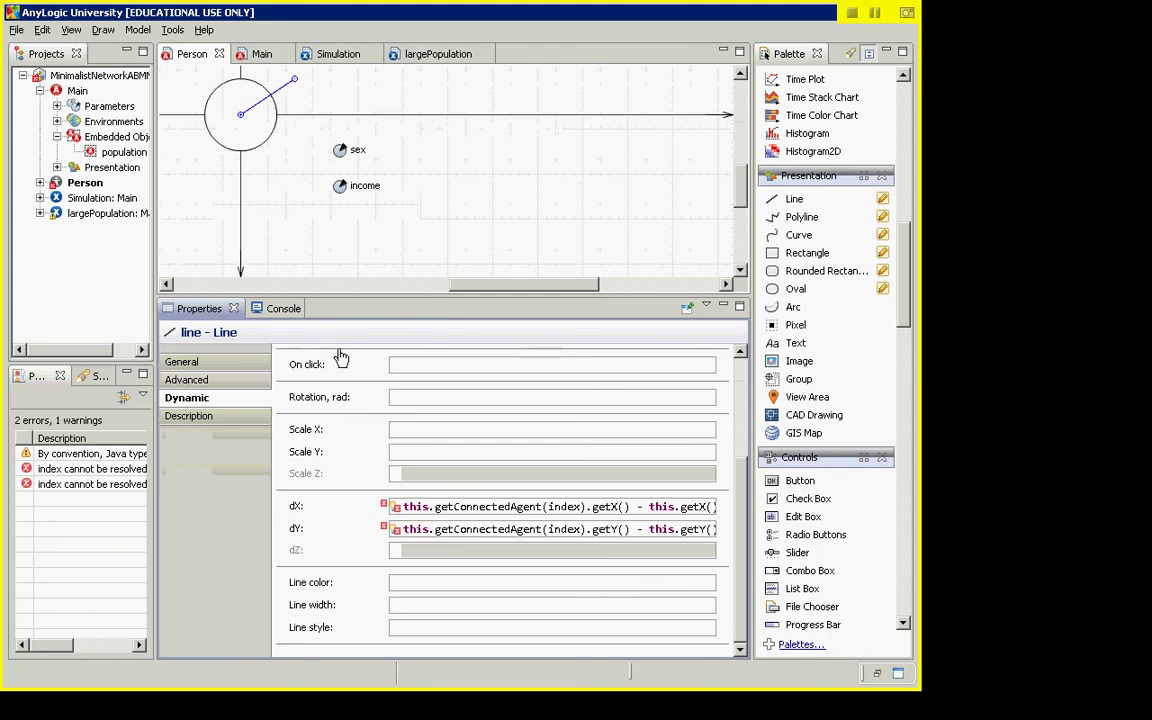
# - Set the dynamic Radius X of Person's oval to this.income
pyautogui.click(137, 29)
pyautogui.click(137, 12)
pyautogui.click(218, 151)
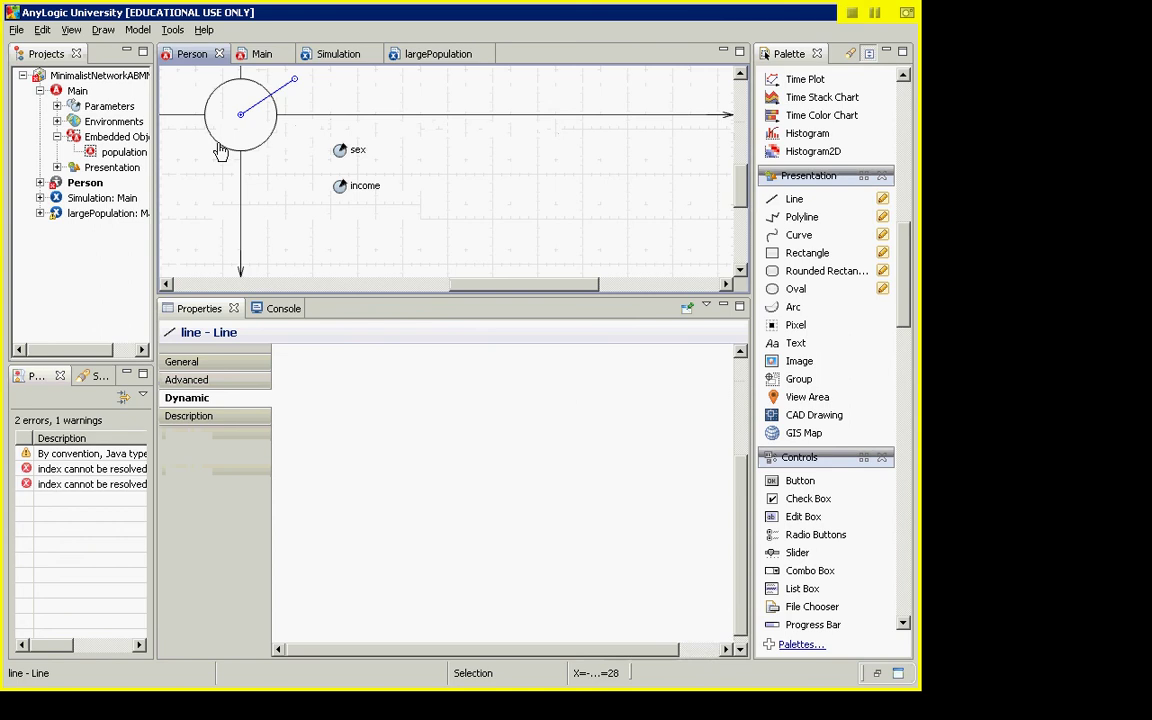
pyautogui.click(221, 151)
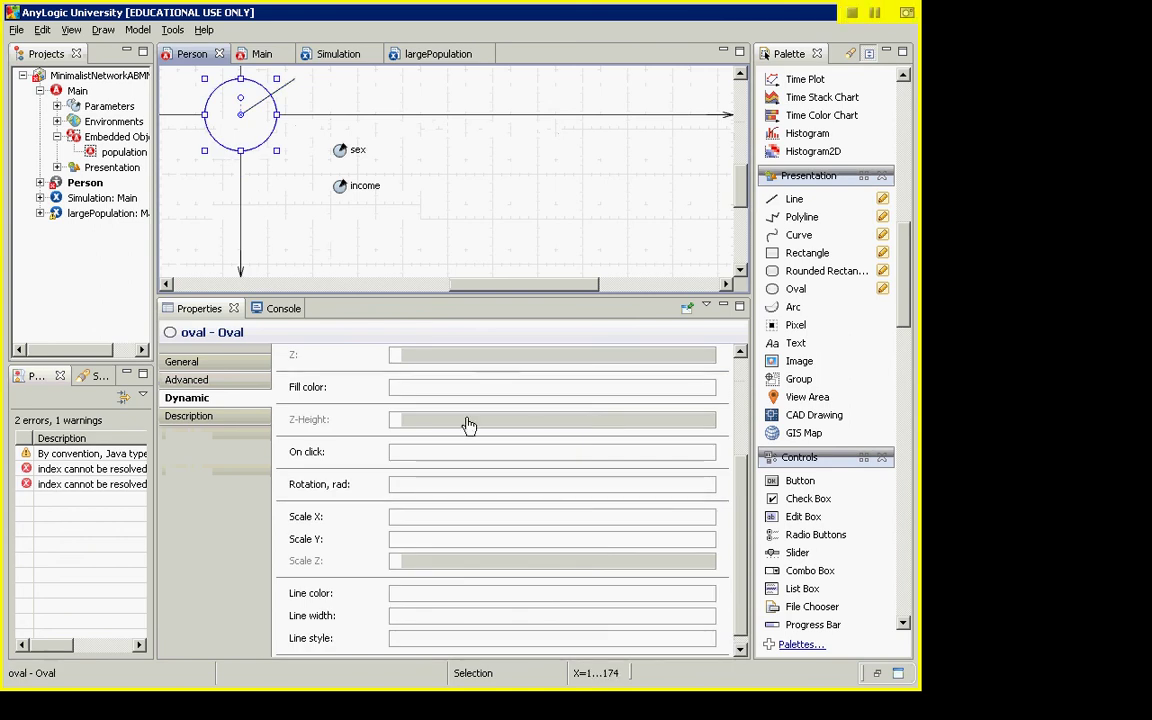
pyautogui.scroll(5, 650, 420)
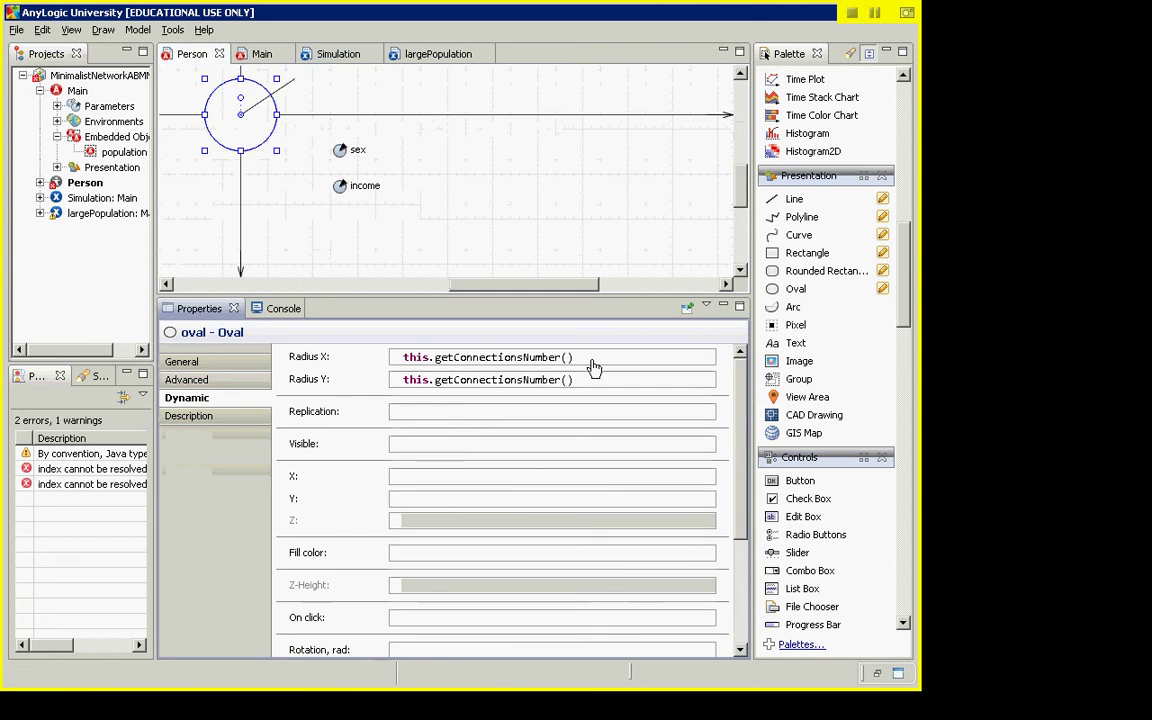
pyautogui.moveTo(591, 362); pyautogui.dragTo(437, 361)
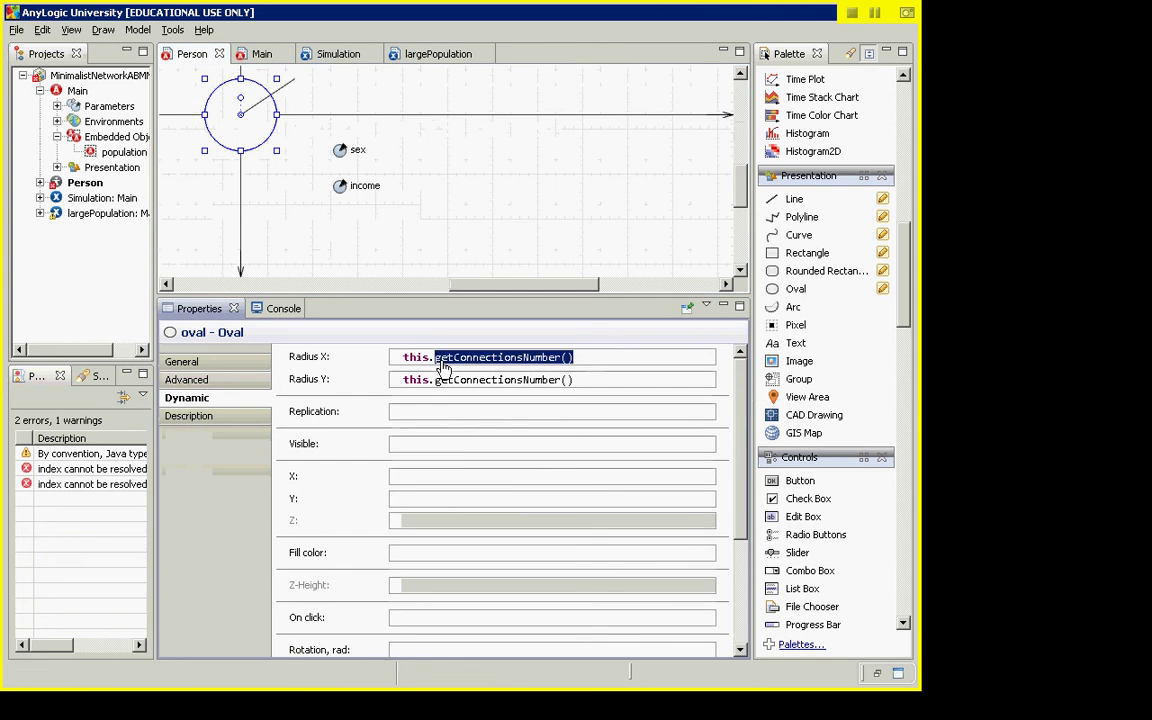
pyautogui.write('income')
# - Copy this.income into the oval's dynamic Radius Y and remove the stray indentation in Radius X
pyautogui.tripleClick(443, 362)
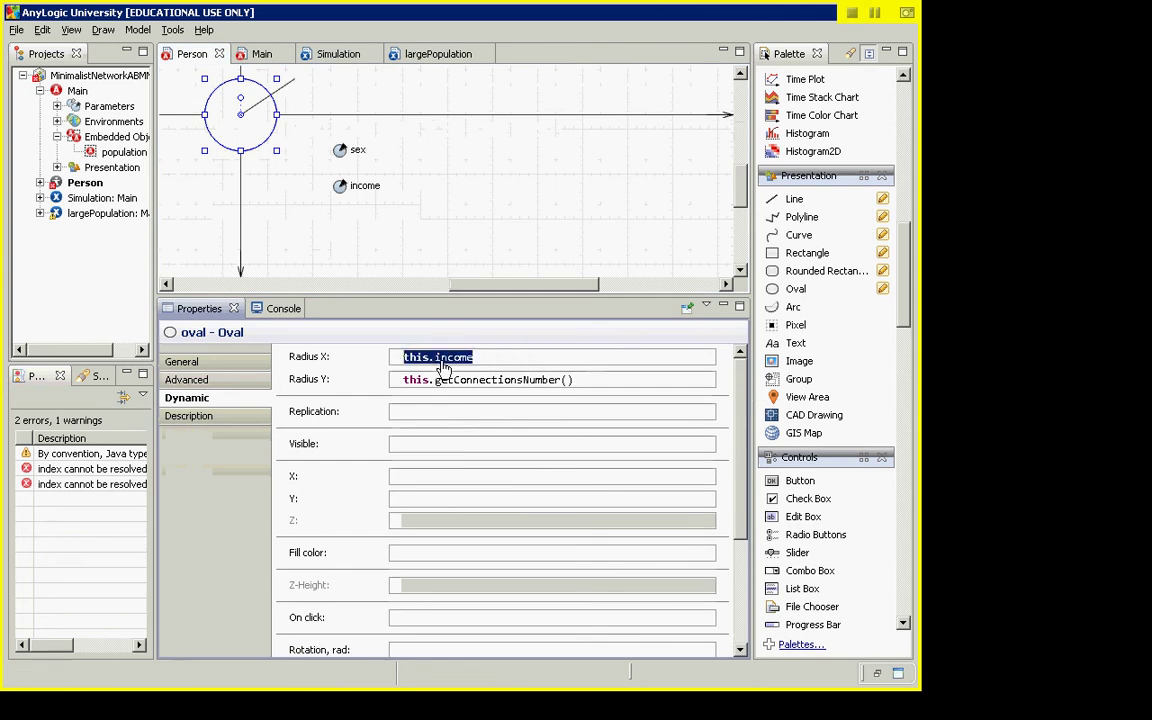
pyautogui.press('Tab')
pyautogui.hotkey('ctrl', 'c')
pyautogui.press('Home')
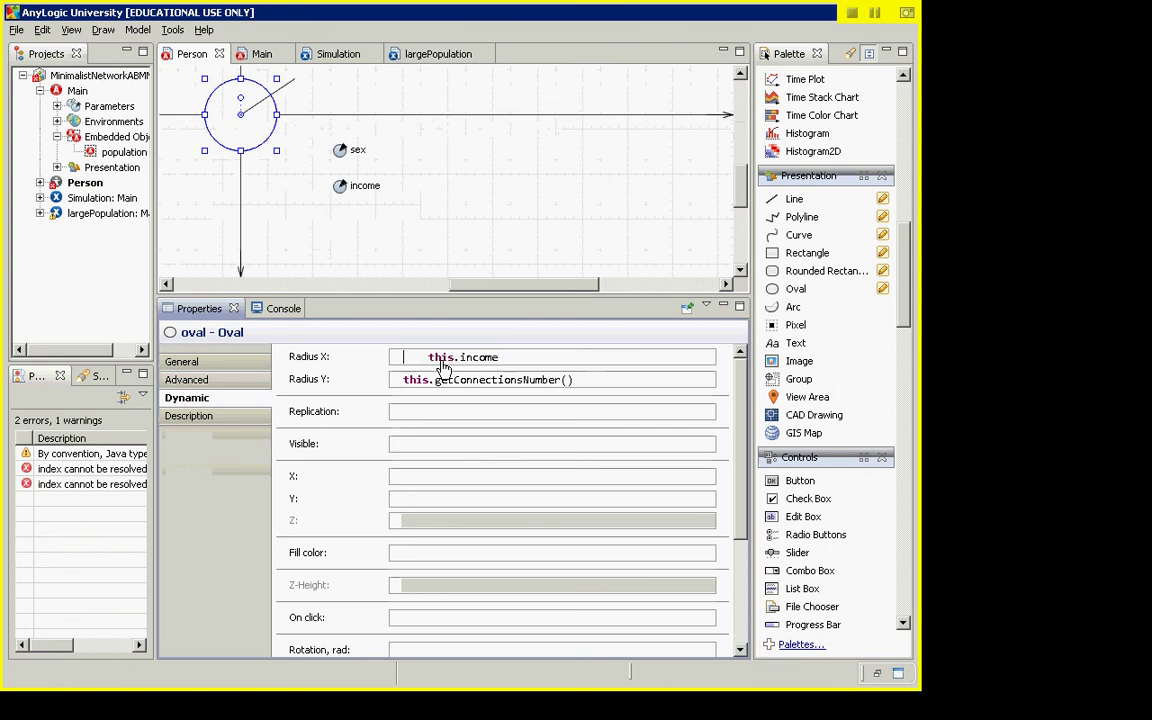
pyautogui.moveTo(575, 380); pyautogui.dragTo(280, 362)
pyautogui.hotkey('ctrl', 'v')
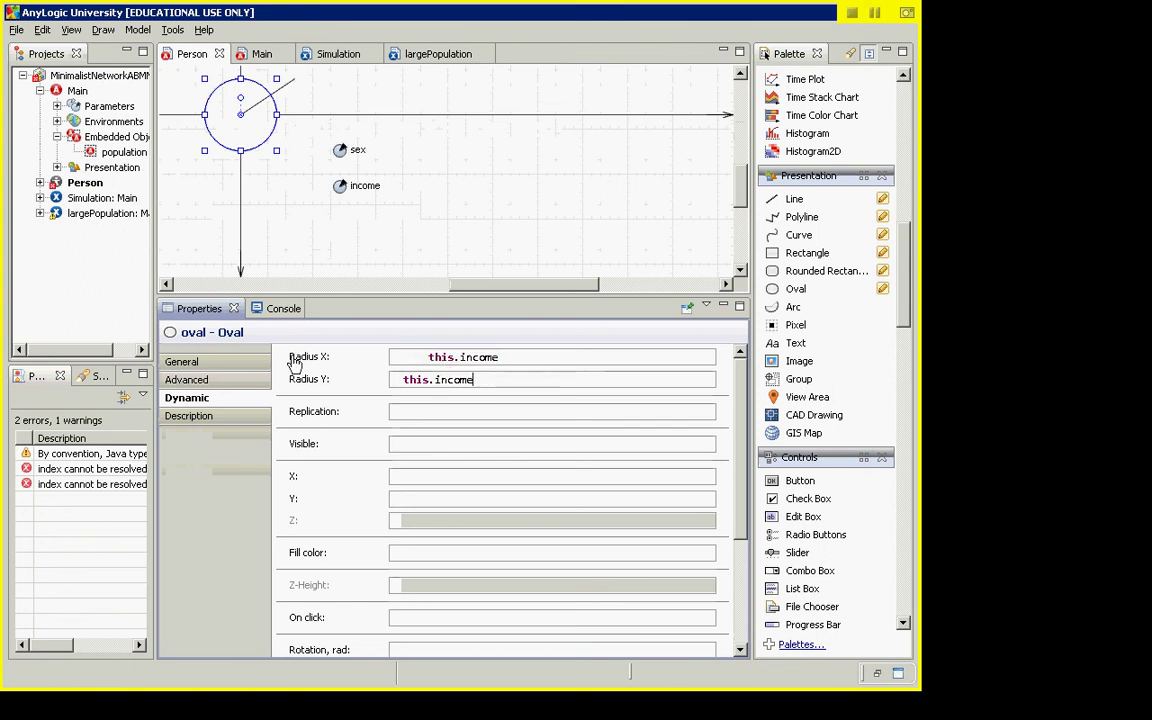
pyautogui.moveTo(411, 366); pyautogui.dragTo(424, 375)
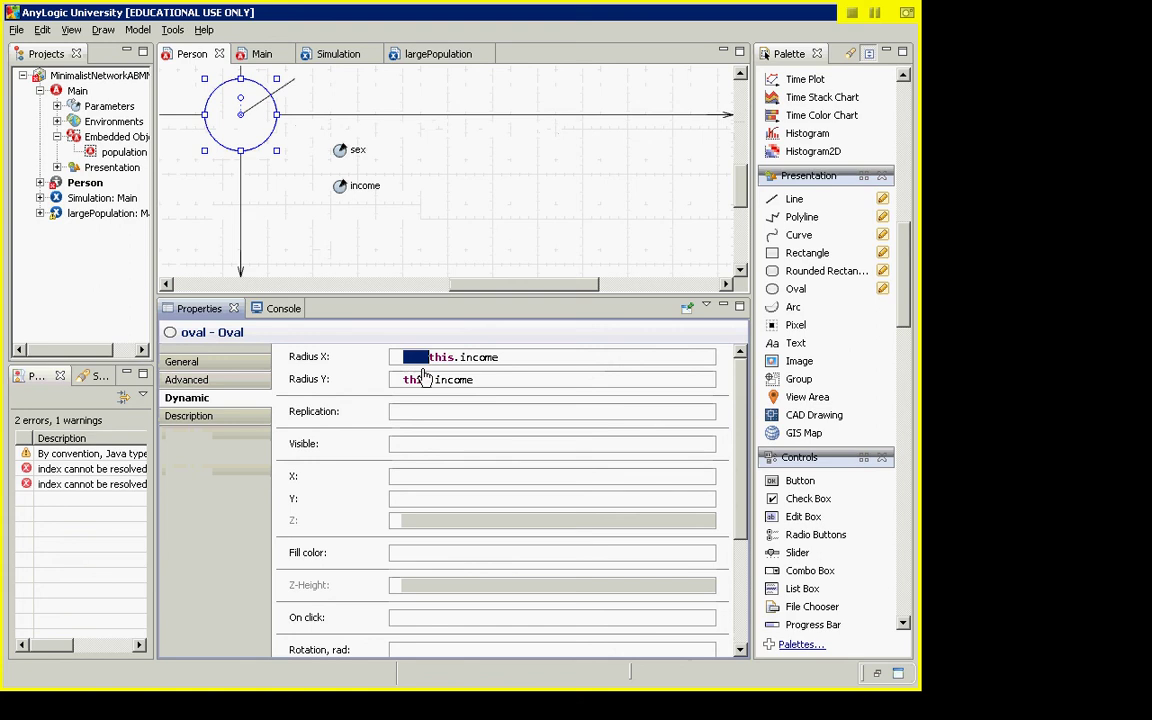
pyautogui.press('Delete')
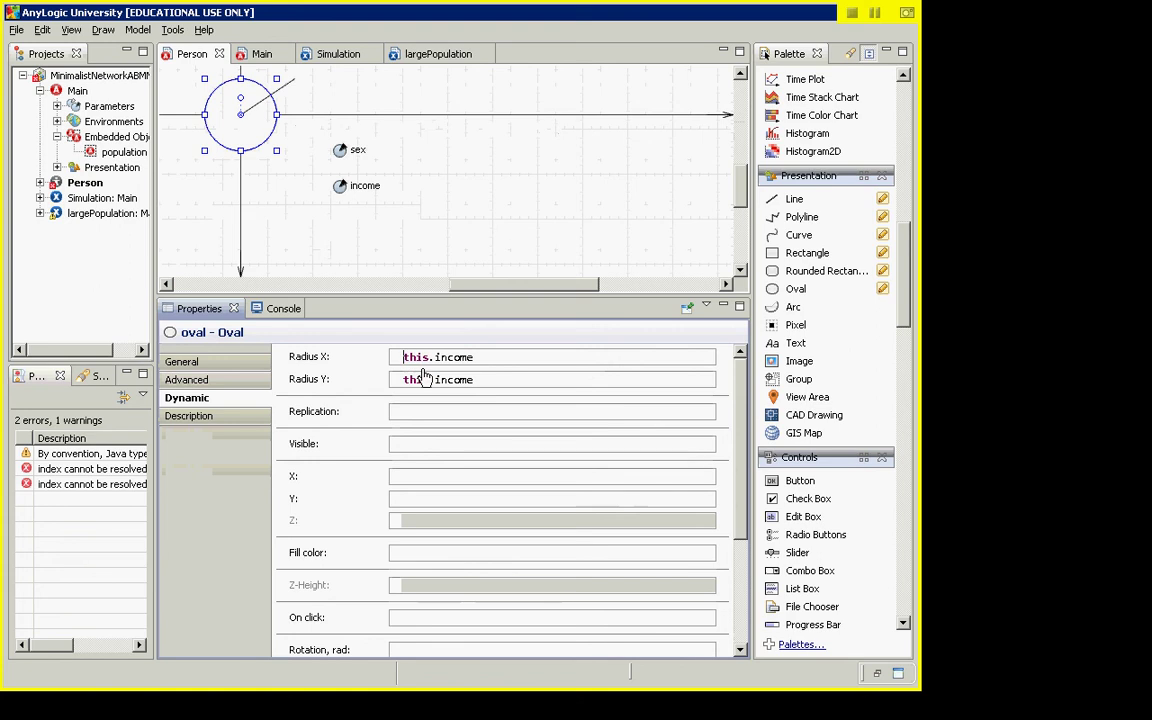
# - Run the Simulation experiment with income-driven ovals, inspect agents population[0] to population[2], and close the run window
pyautogui.rightClick(78, 198)
pyautogui.click(172, 382)
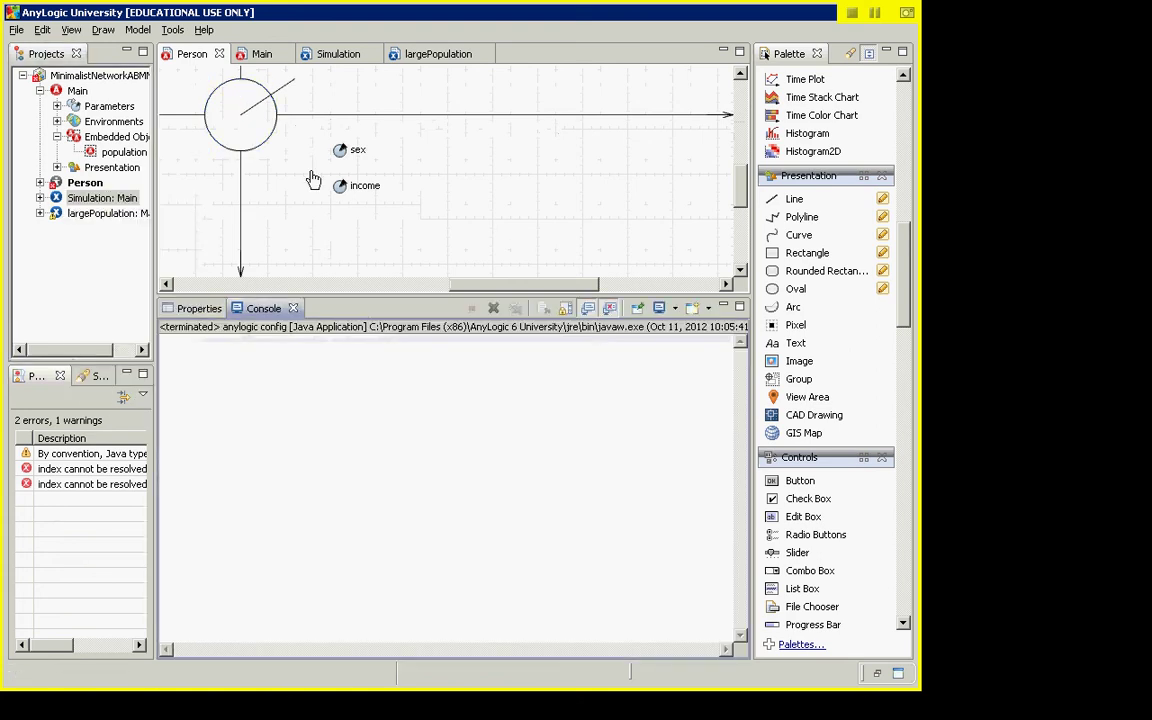
pyautogui.click(148, 175)
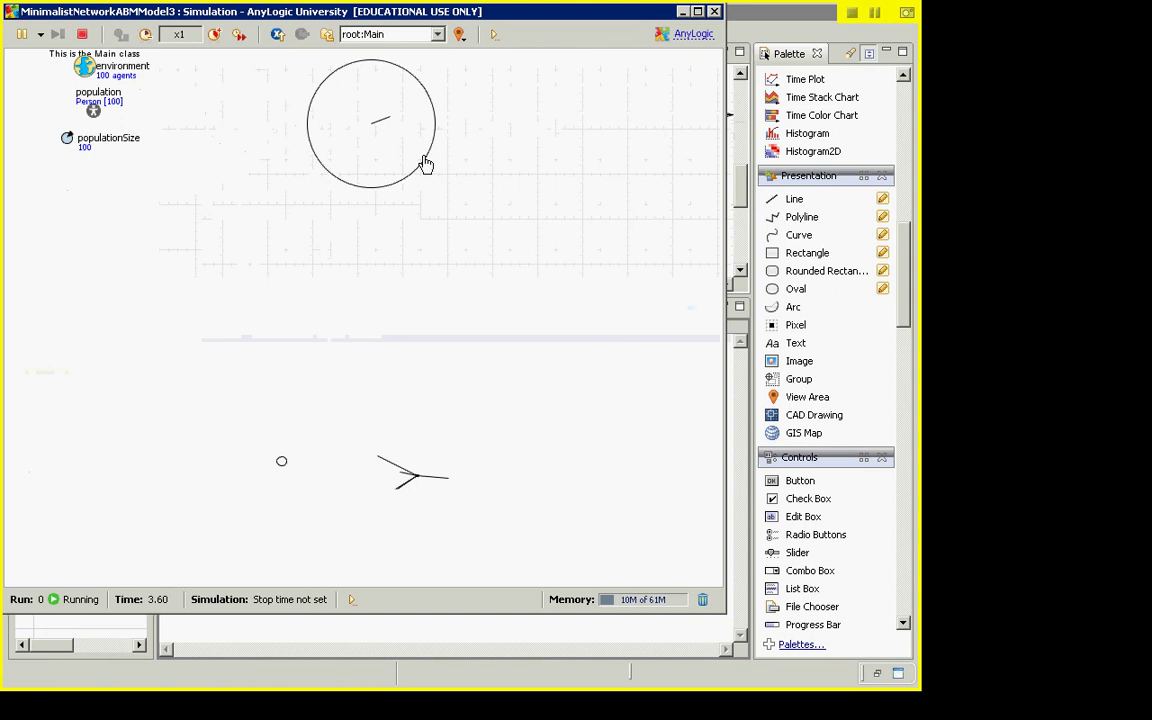
pyautogui.click(437, 35)
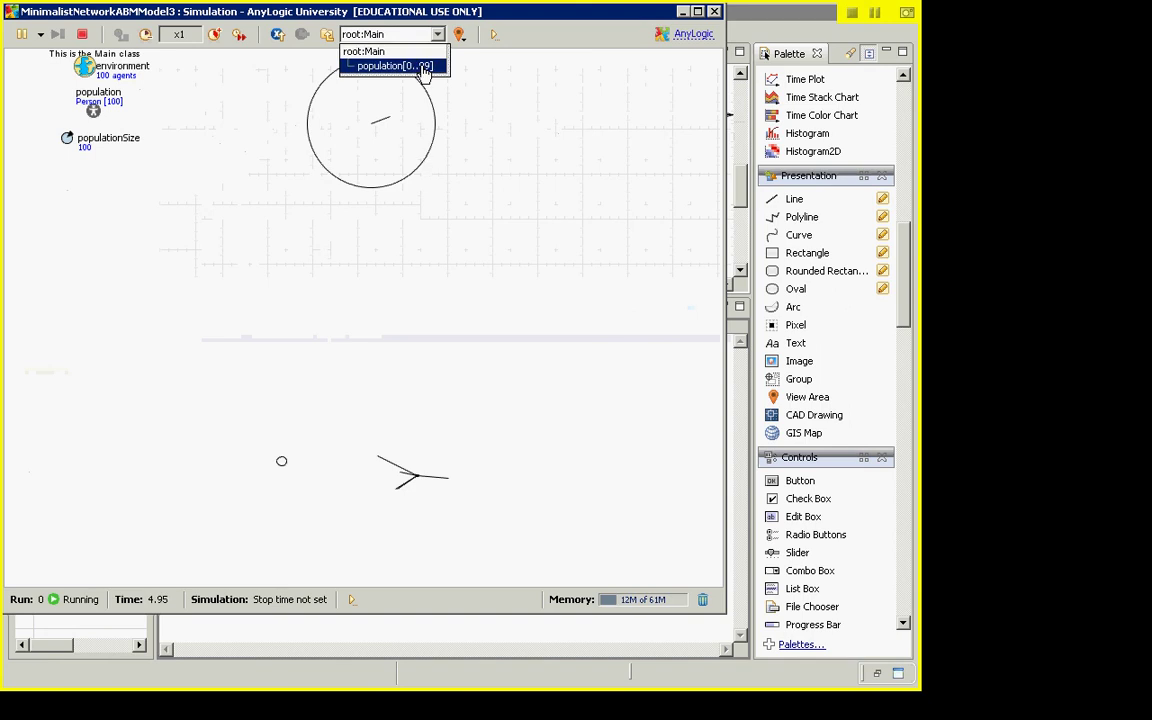
pyautogui.click(420, 64)
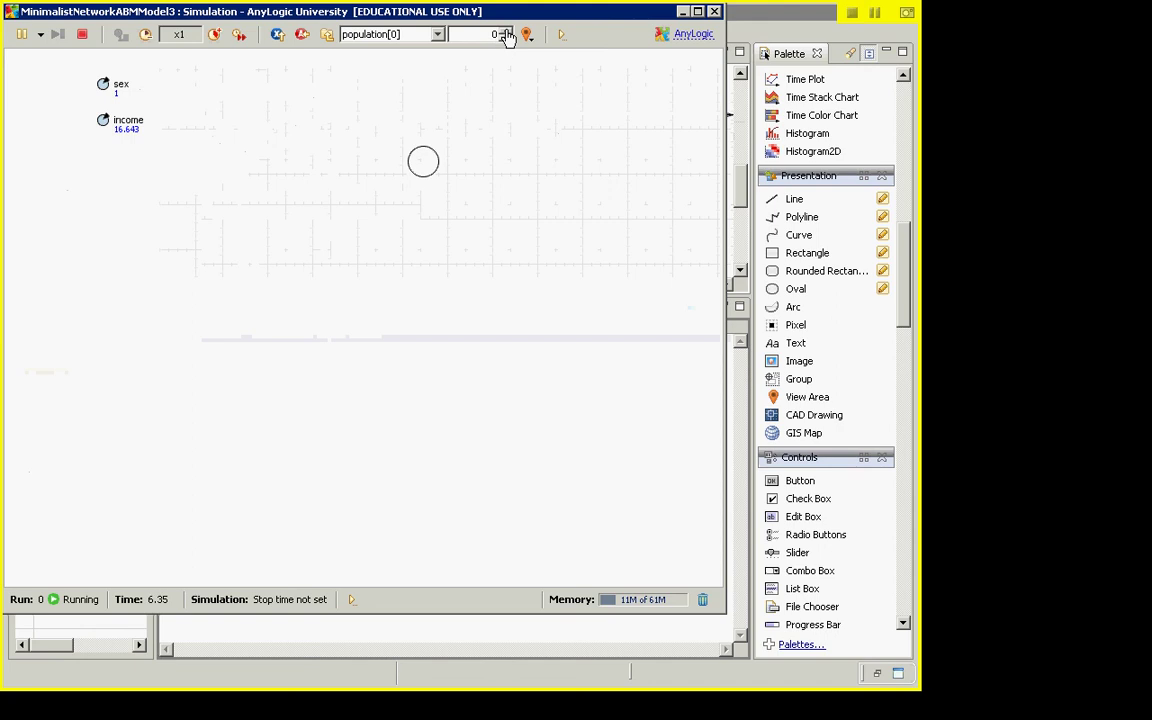
pyautogui.click(508, 33)
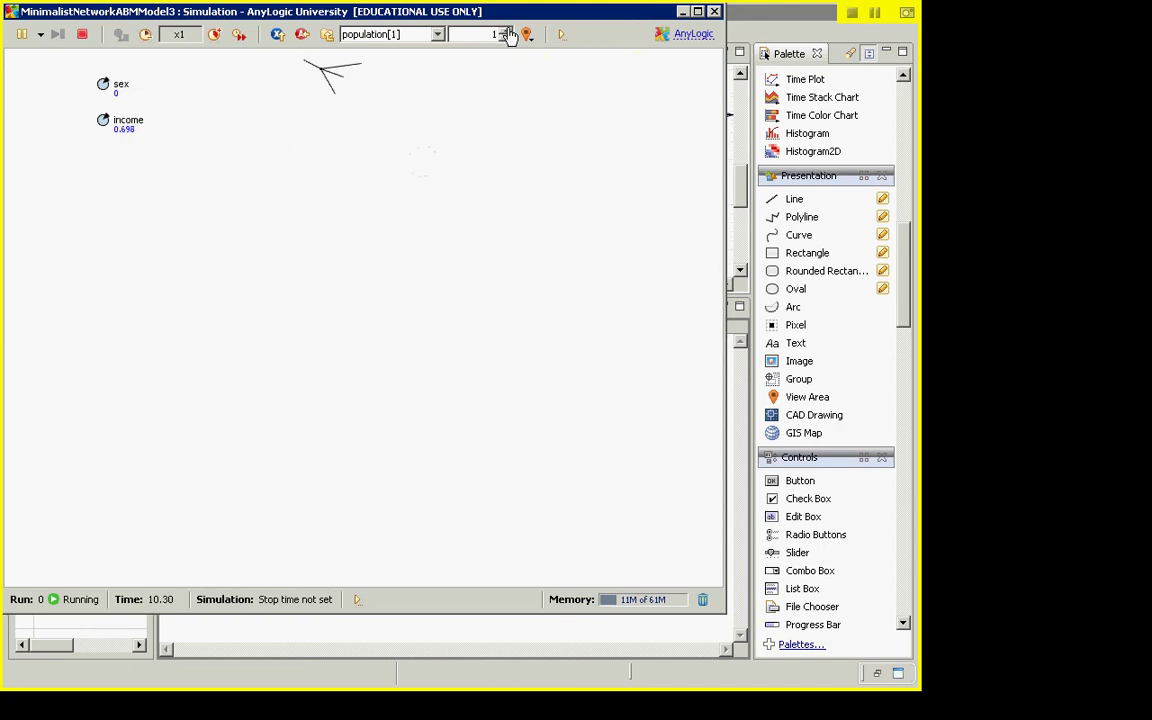
pyautogui.click(508, 33)
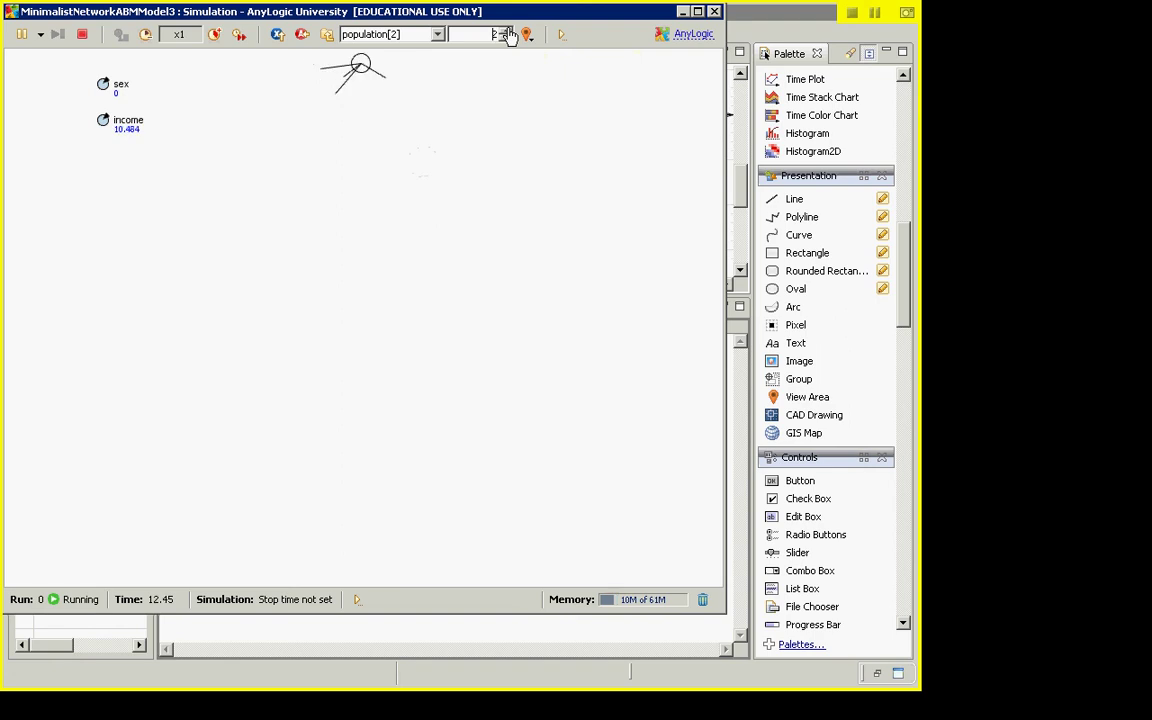
pyautogui.hotkey('alt', 'F4')
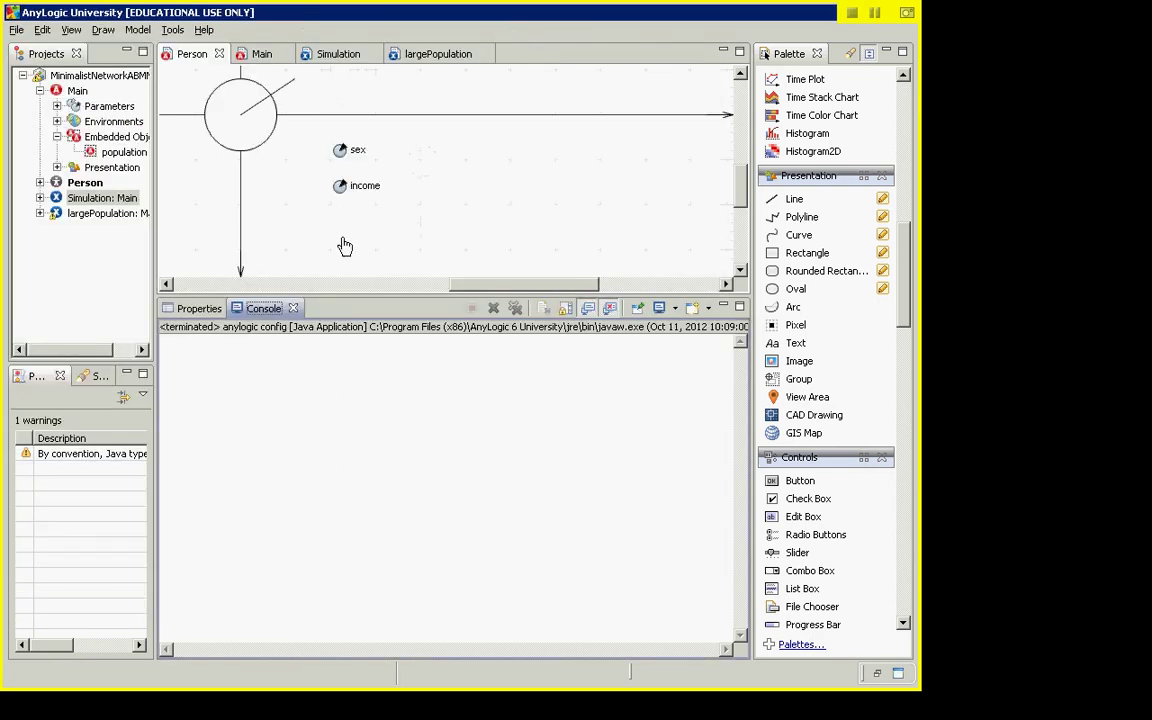
# - Set the dynamic Fill color of Person's oval to (this.sex == 0) ? PINK : BLUE
pyautogui.doubleClick(105, 200)
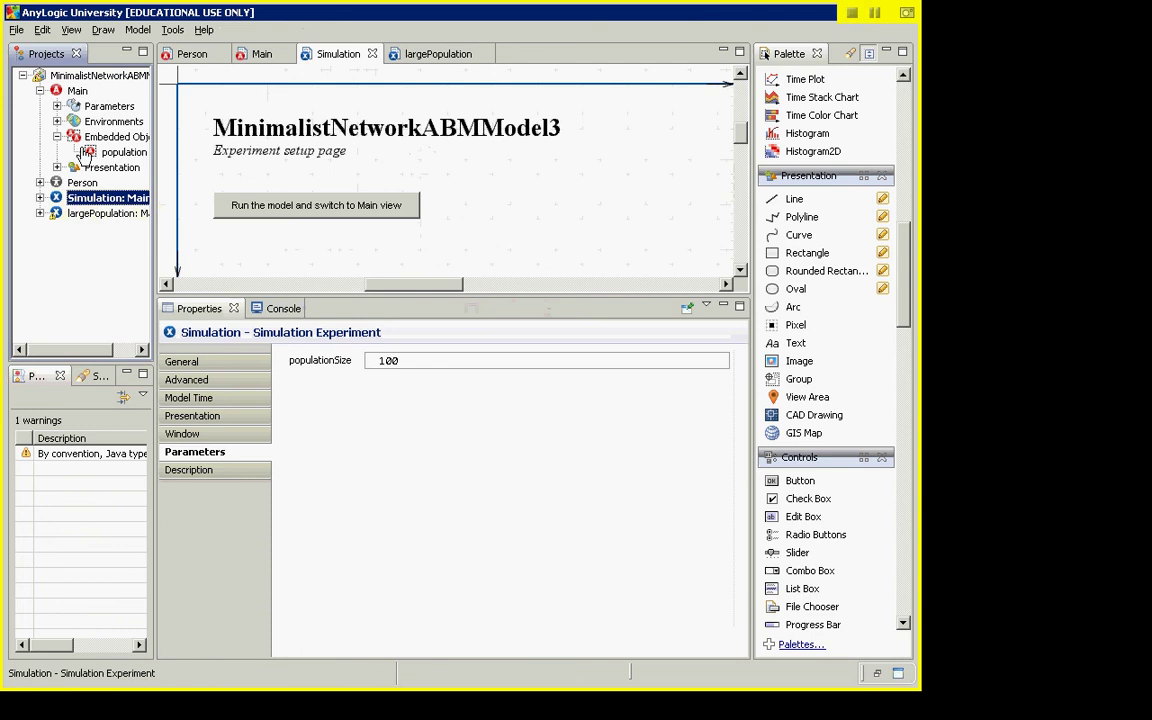
pyautogui.click(83, 183)
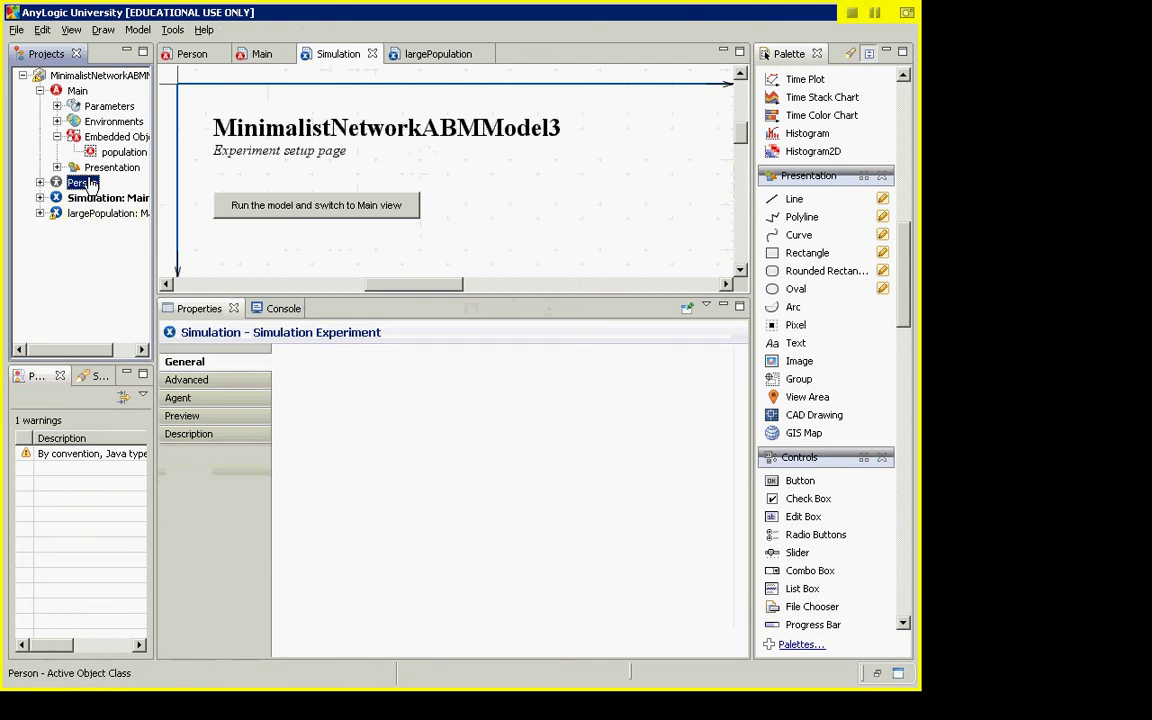
pyautogui.doubleClick(83, 183)
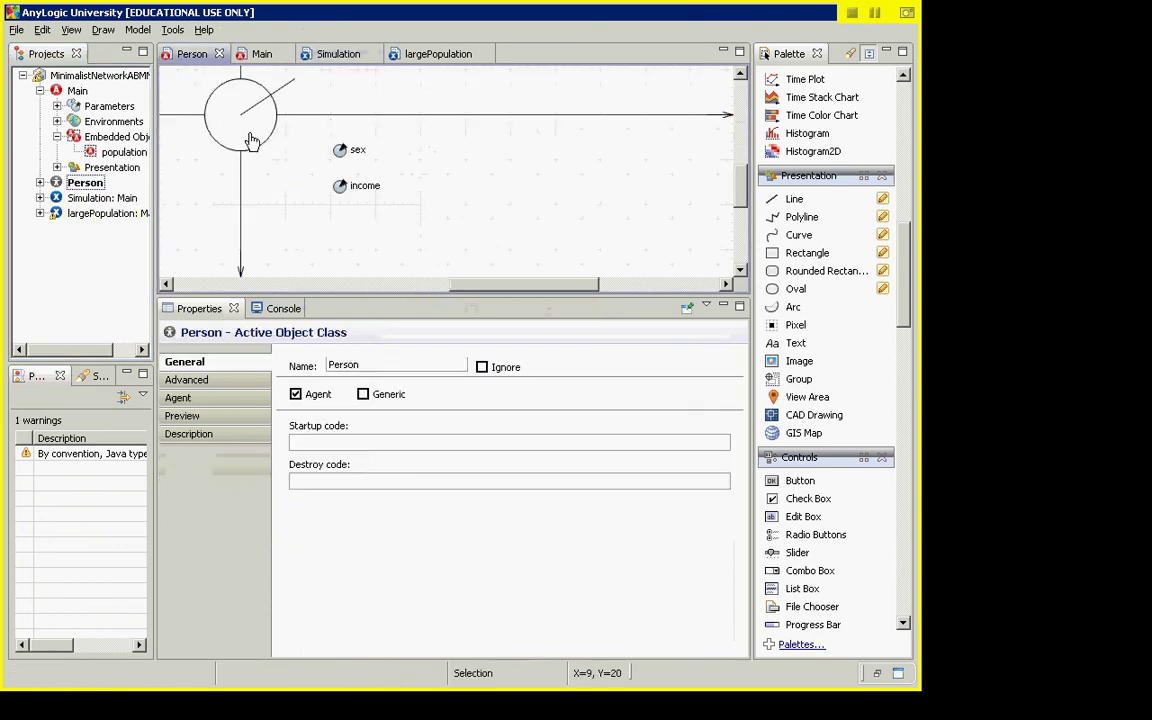
pyautogui.click(252, 152)
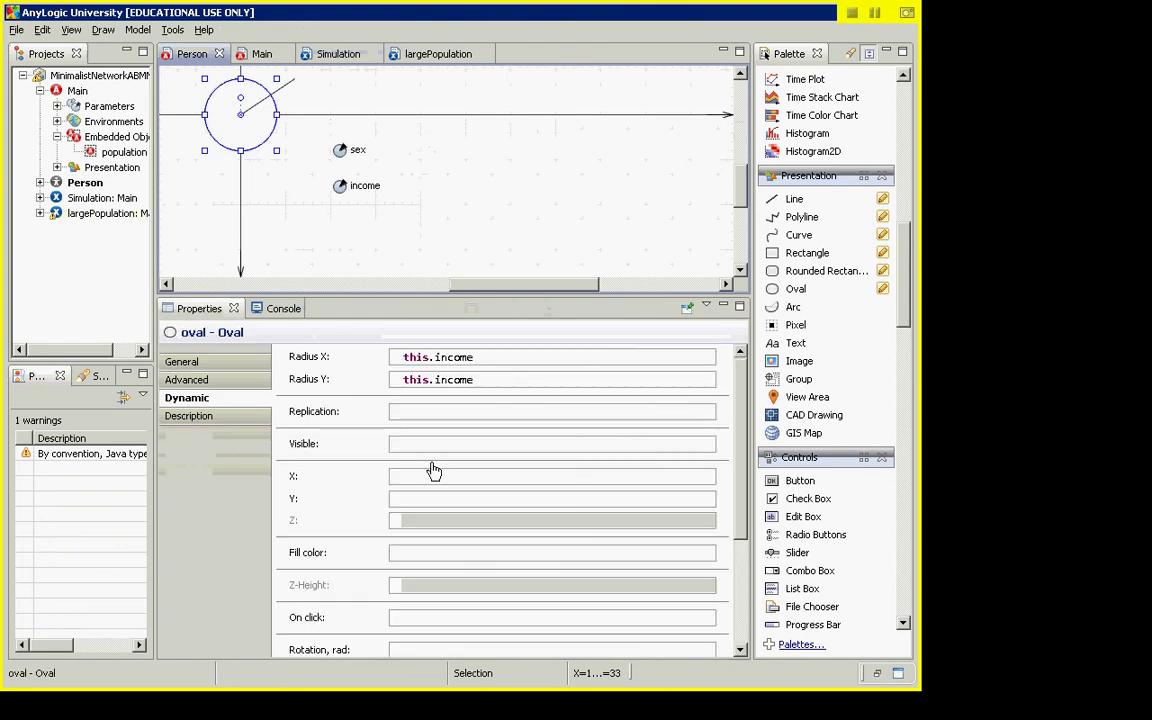
pyautogui.scroll(-5, 690, 432)
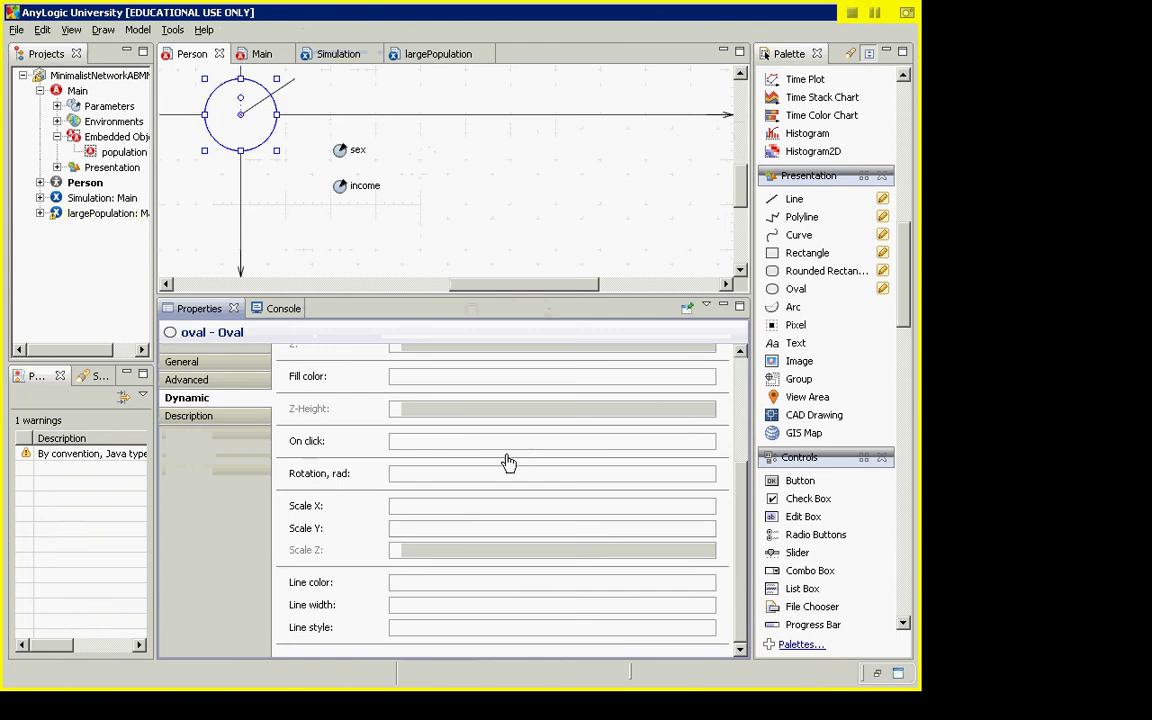
pyautogui.scroll(5, 740, 455)
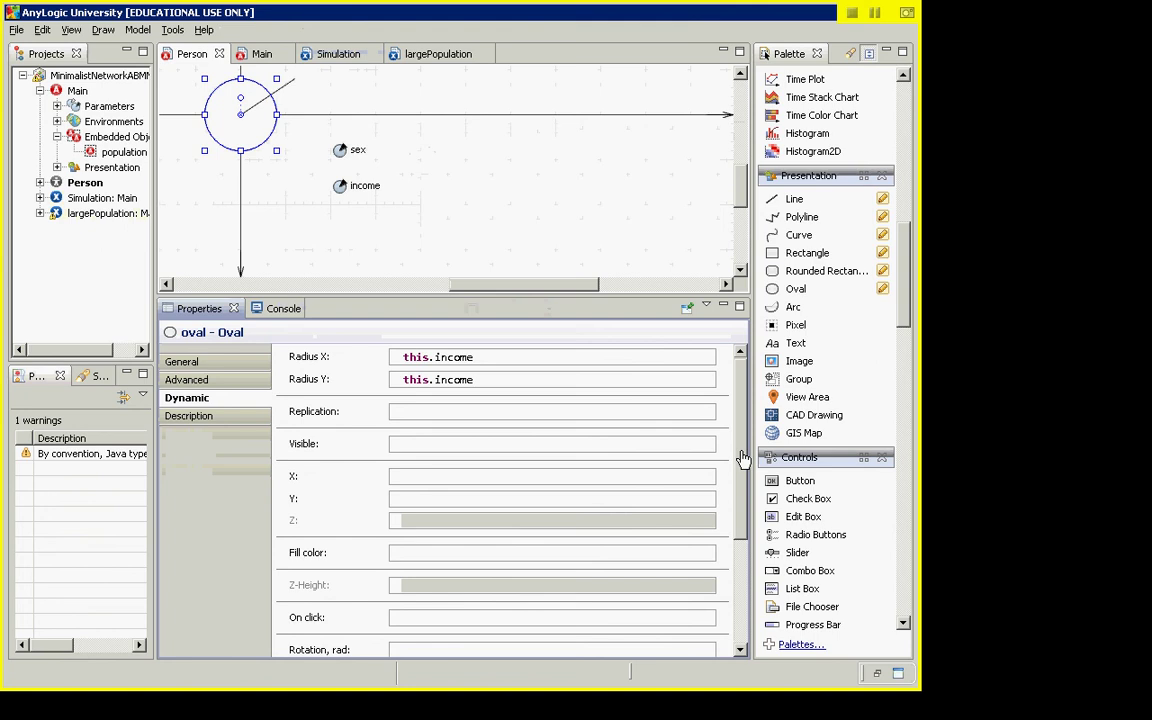
pyautogui.click(476, 560)
pyautogui.write('this.sex')
pyautogui.write('==')
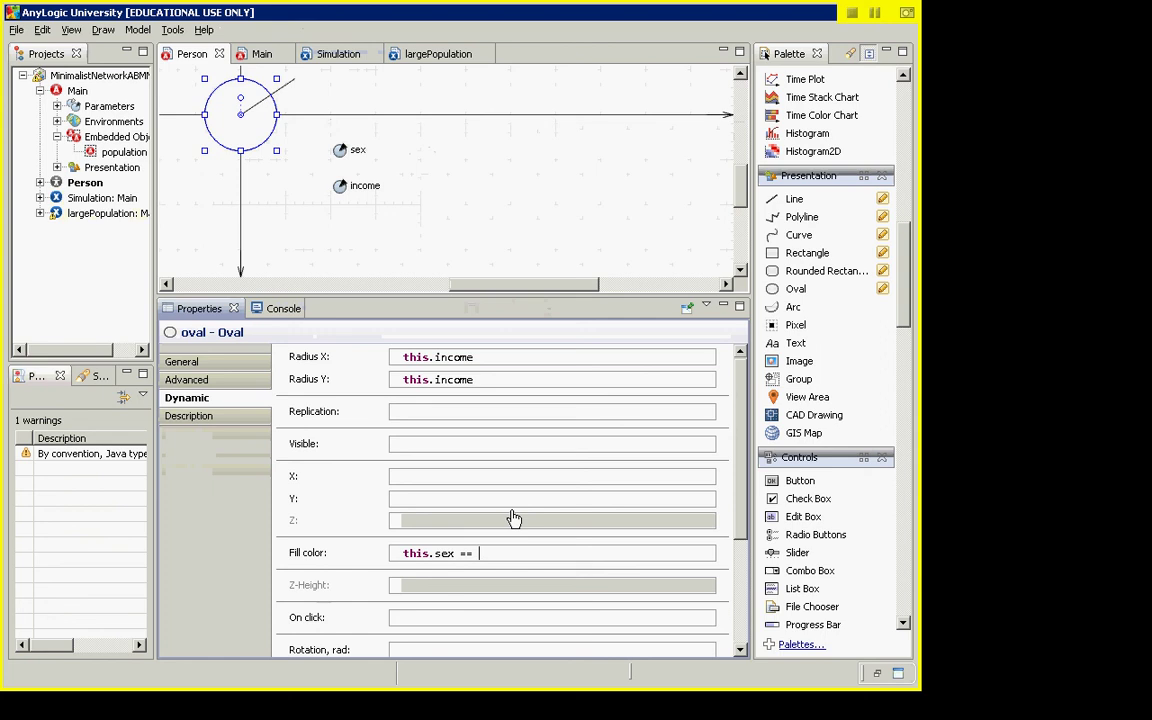
pyautogui.write('0')
pyautogui.press('Home')
pyautogui.write('(')
pyautogui.press('End')
pyautogui.write(') ?')
pyautogui.write('PI')
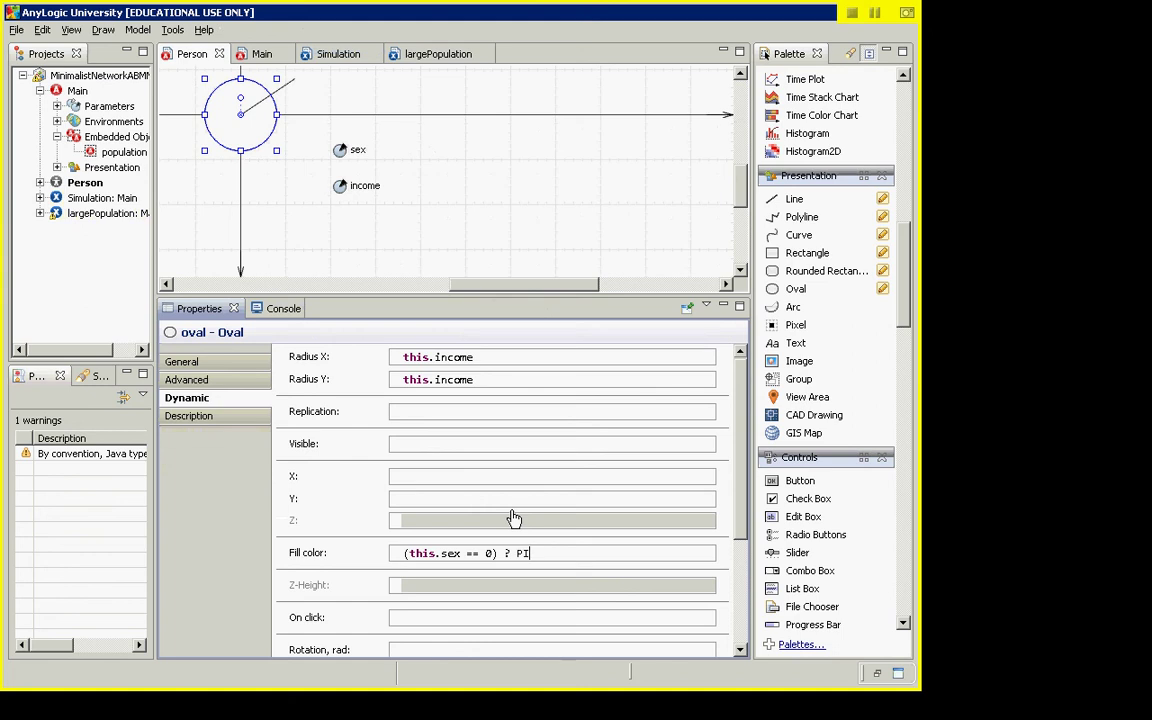
pyautogui.write('NK :')
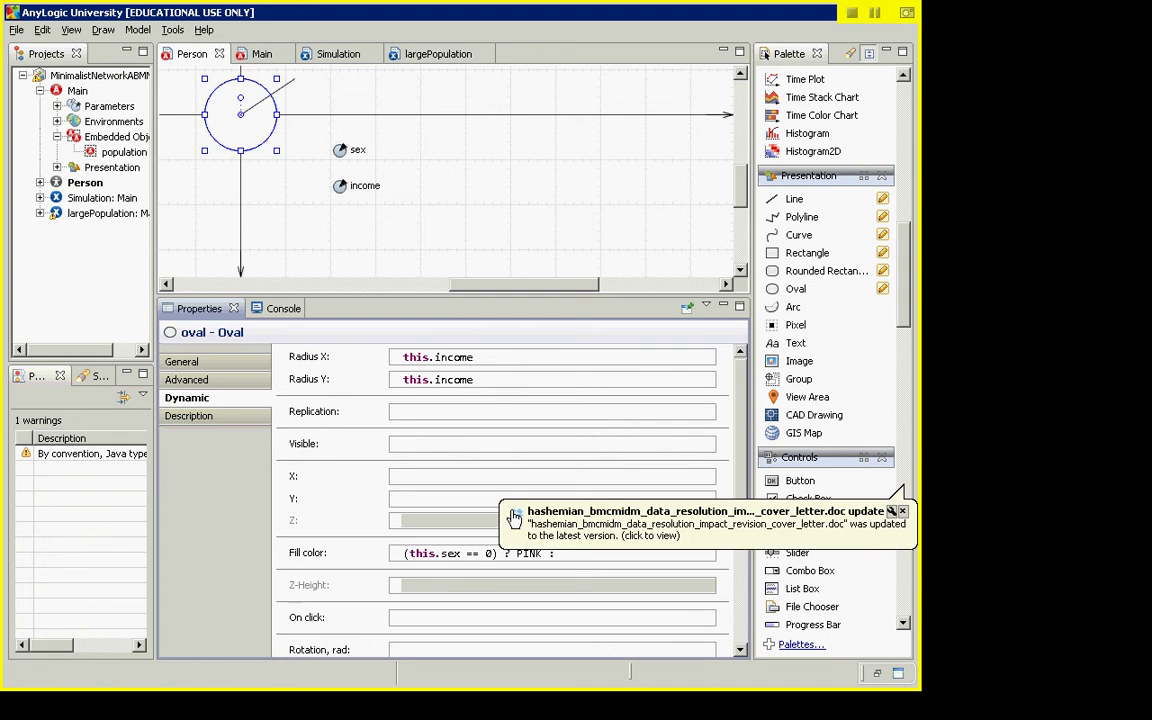
pyautogui.write('BLUE')
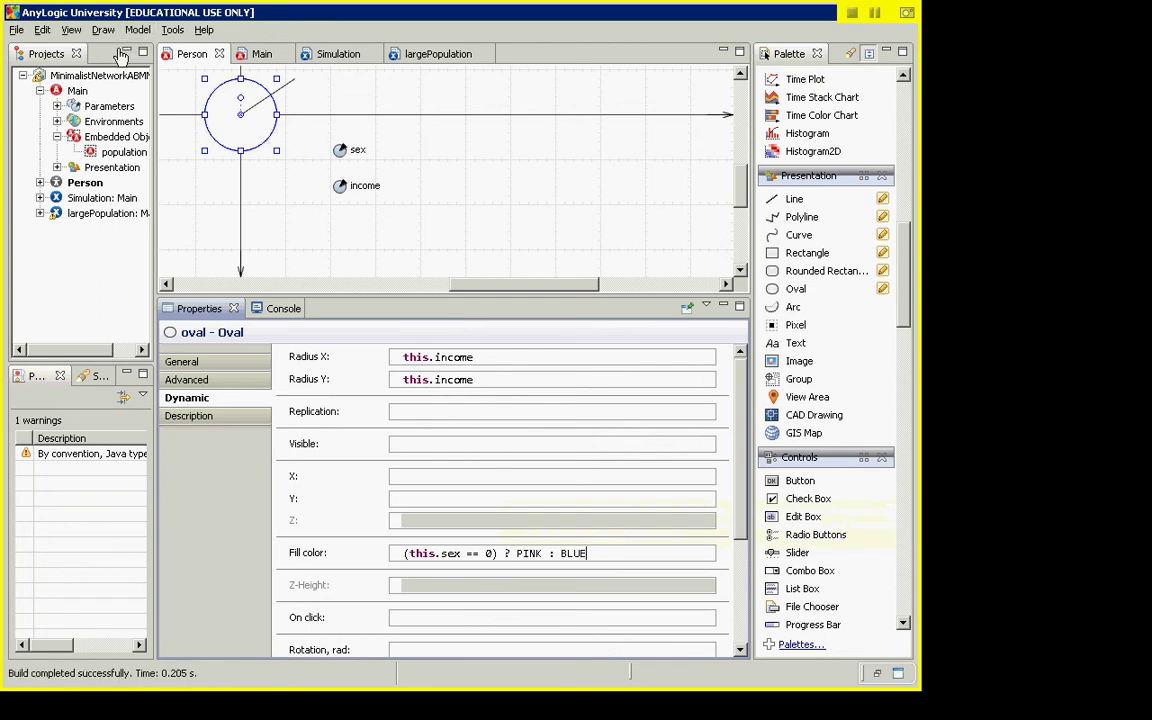
# - Run the Simulation experiment with sex-based oval colors and switch from the root view to the population agents
pyautogui.rightClick(92, 183)
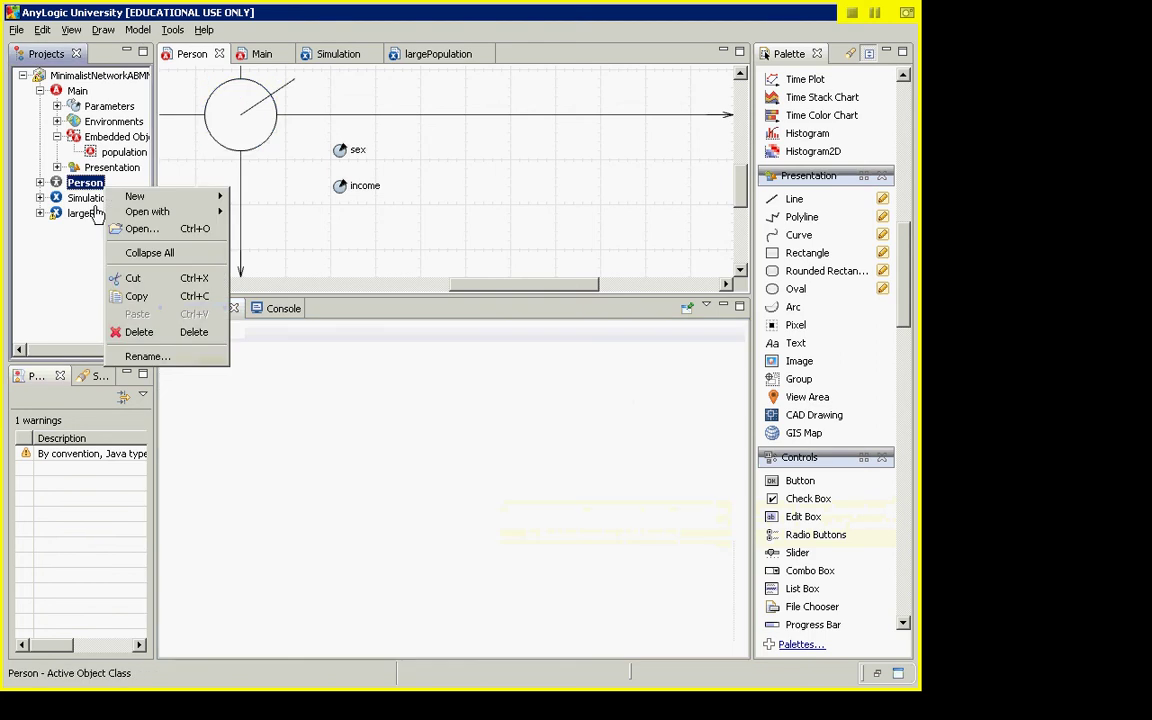
pyautogui.rightClick(94, 211)
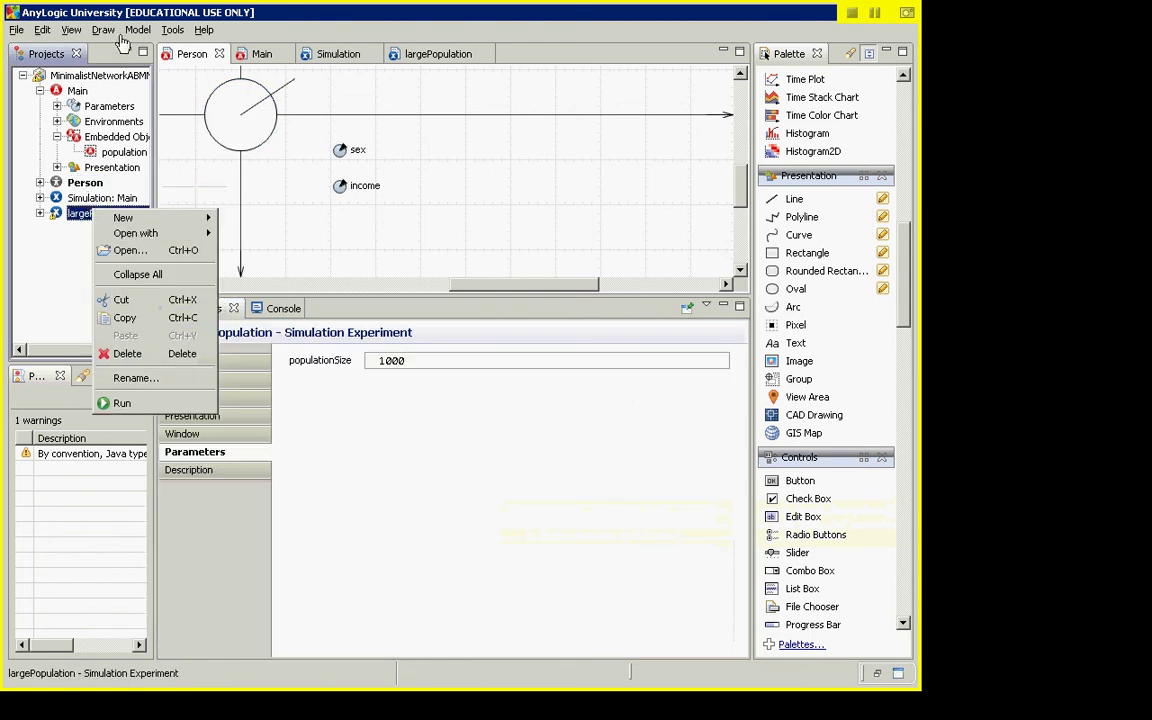
pyautogui.click(88, 197)
pyautogui.rightClick(90, 198)
pyautogui.click(158, 396)
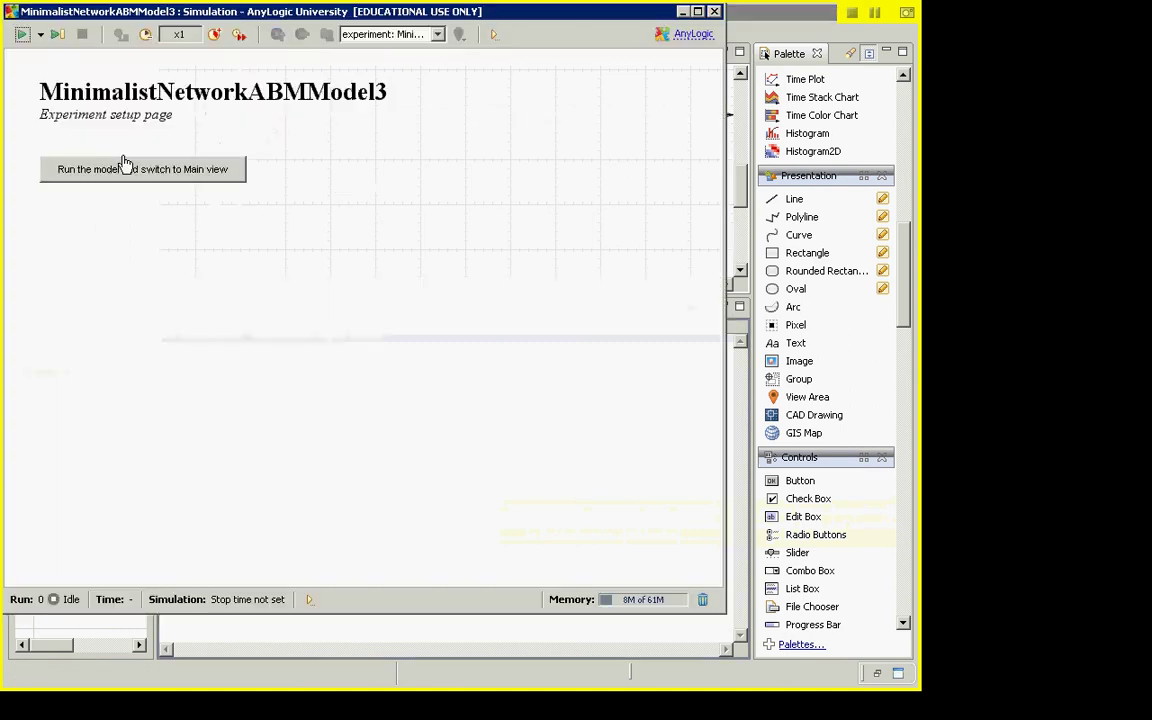
pyautogui.click(125, 165)
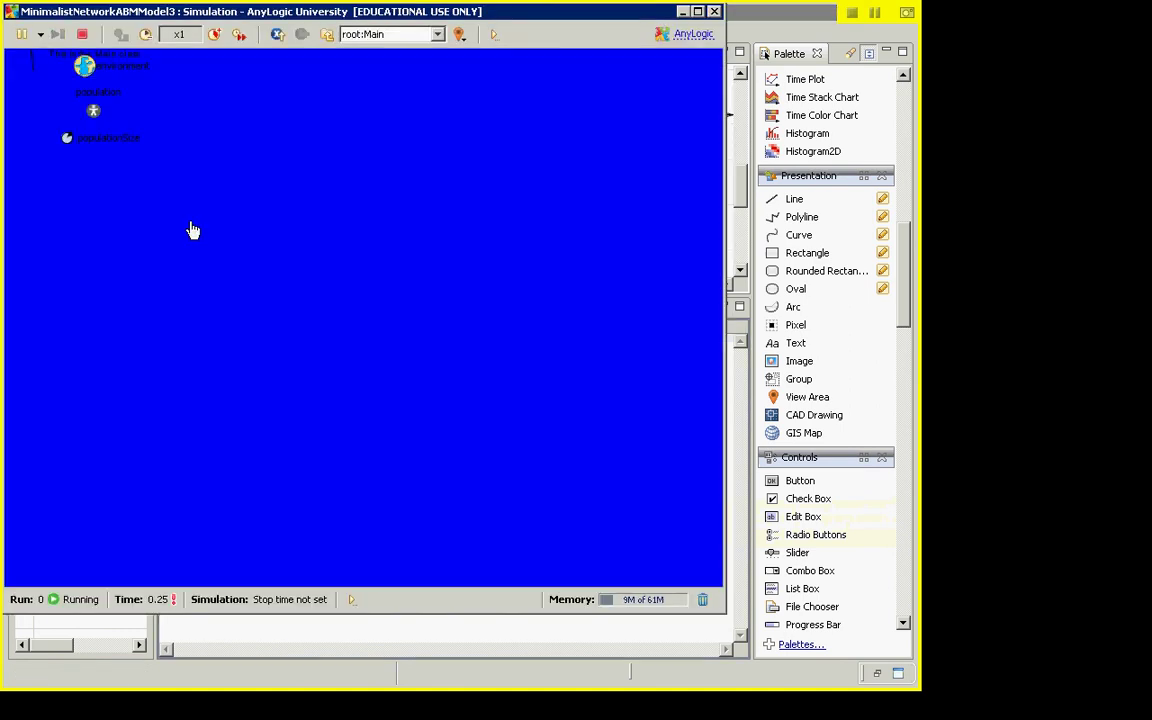
pyautogui.click(410, 38)
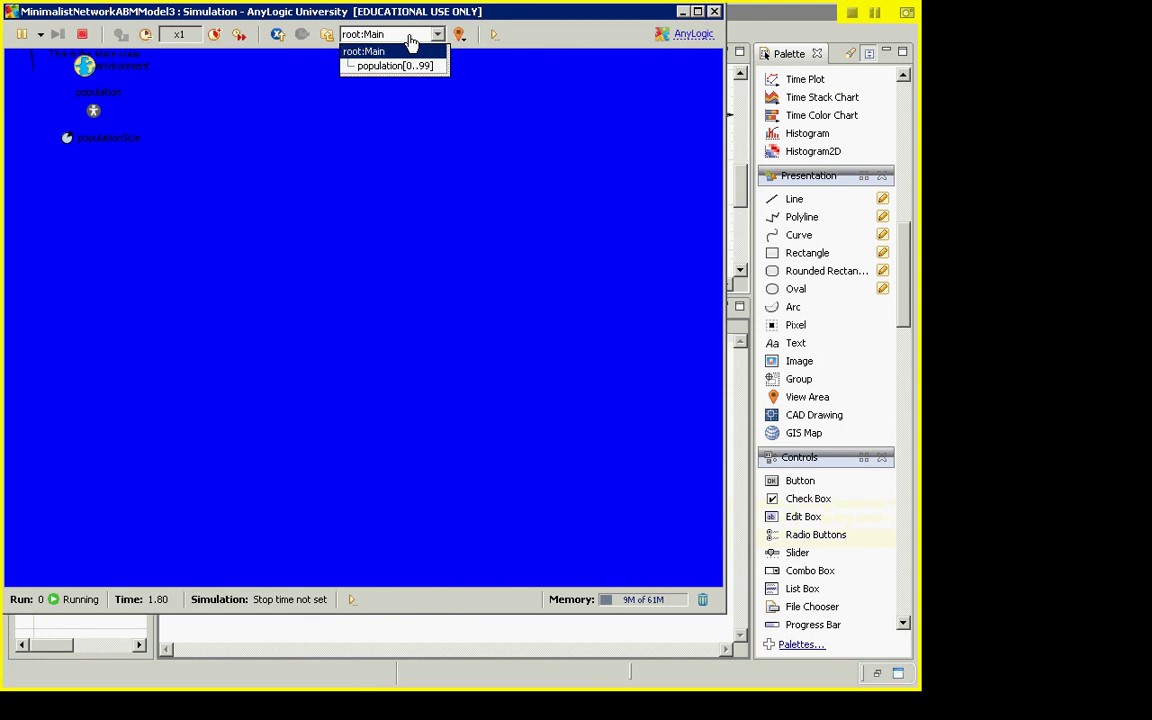
pyautogui.click(392, 65)
# - Step back and forth through agents from population[0] past population[13], comparing oval color and size with sex and income, and close the run window
pyautogui.click(506, 32)
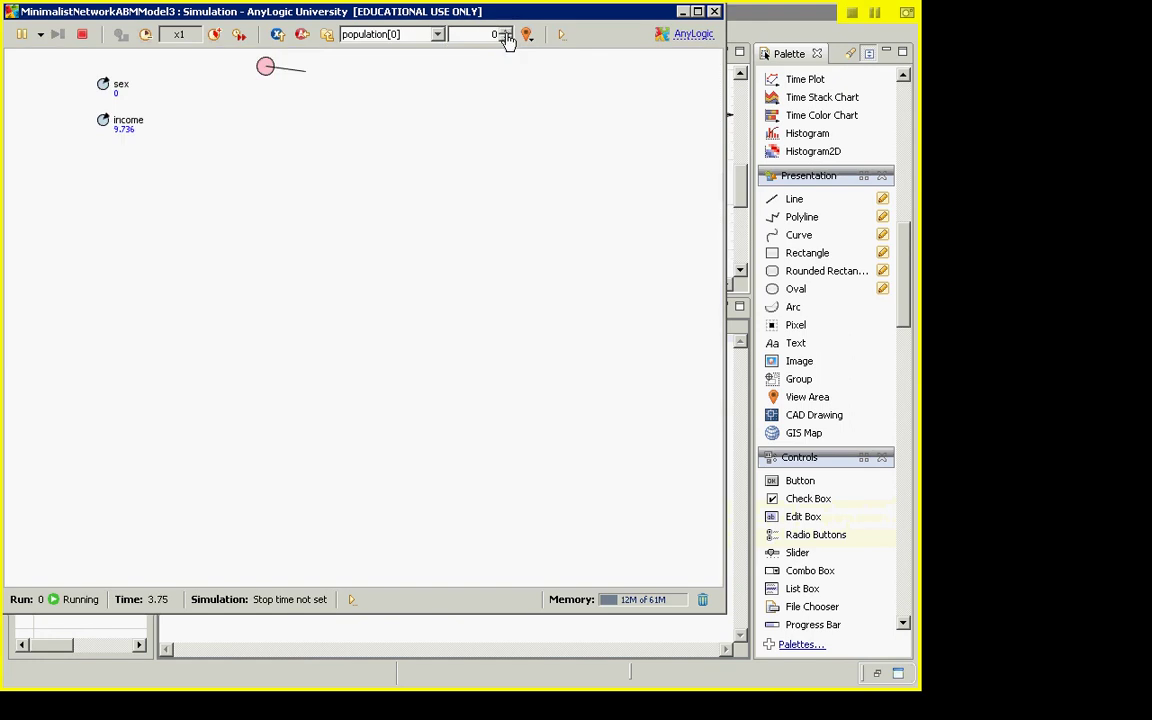
pyautogui.click(506, 32)
pyautogui.click(507, 32)
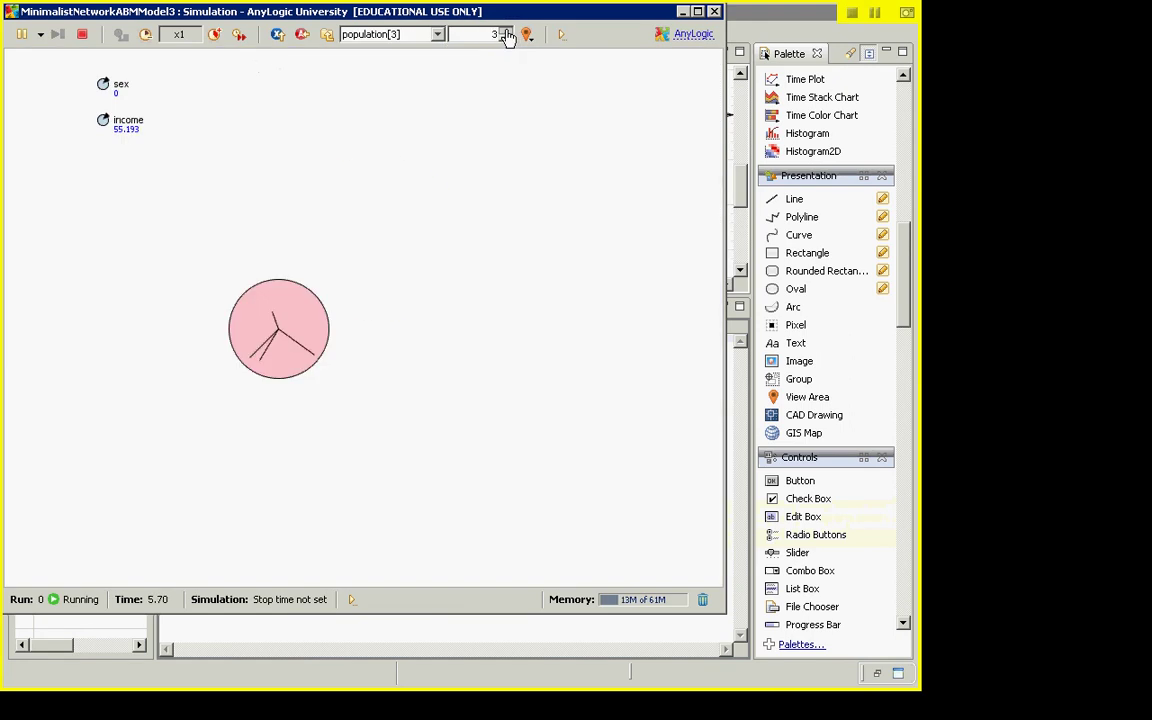
pyautogui.click(507, 32)
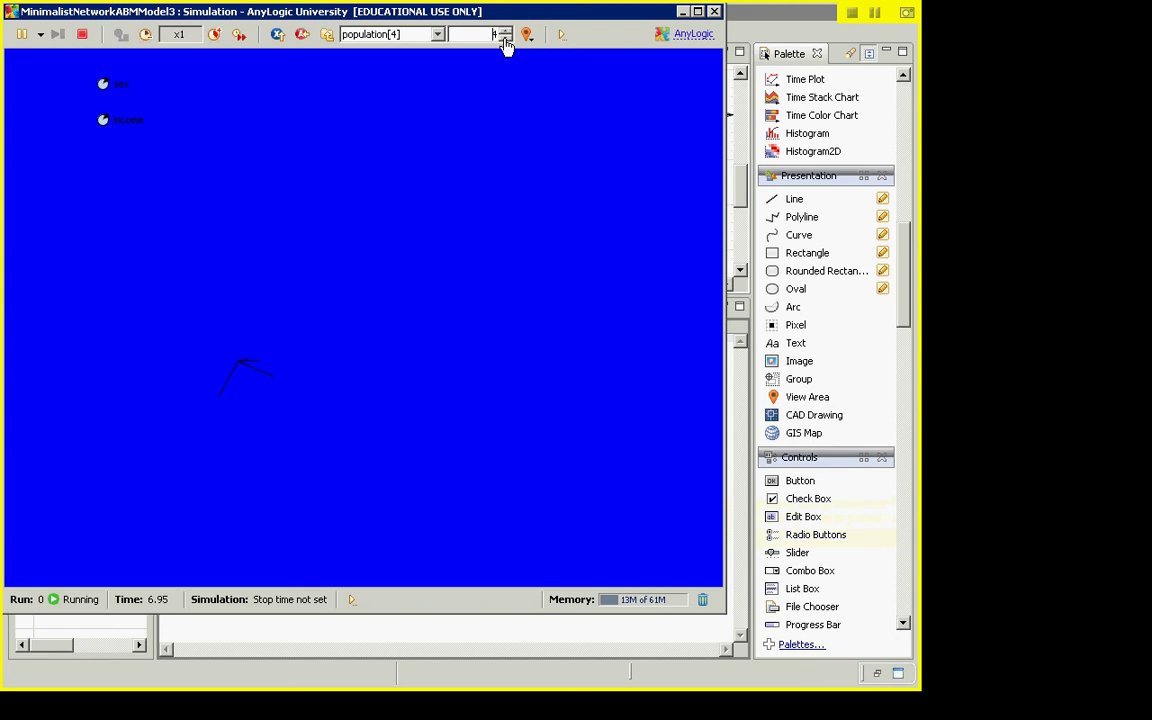
pyautogui.click(505, 39)
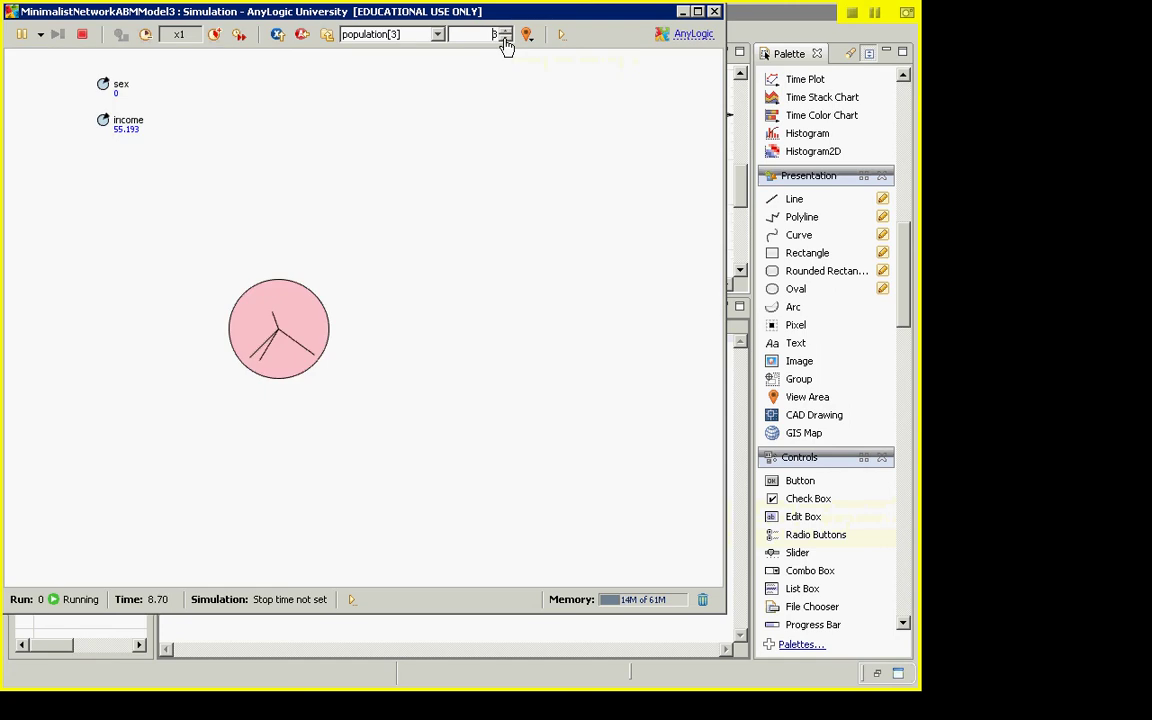
pyautogui.click(506, 40)
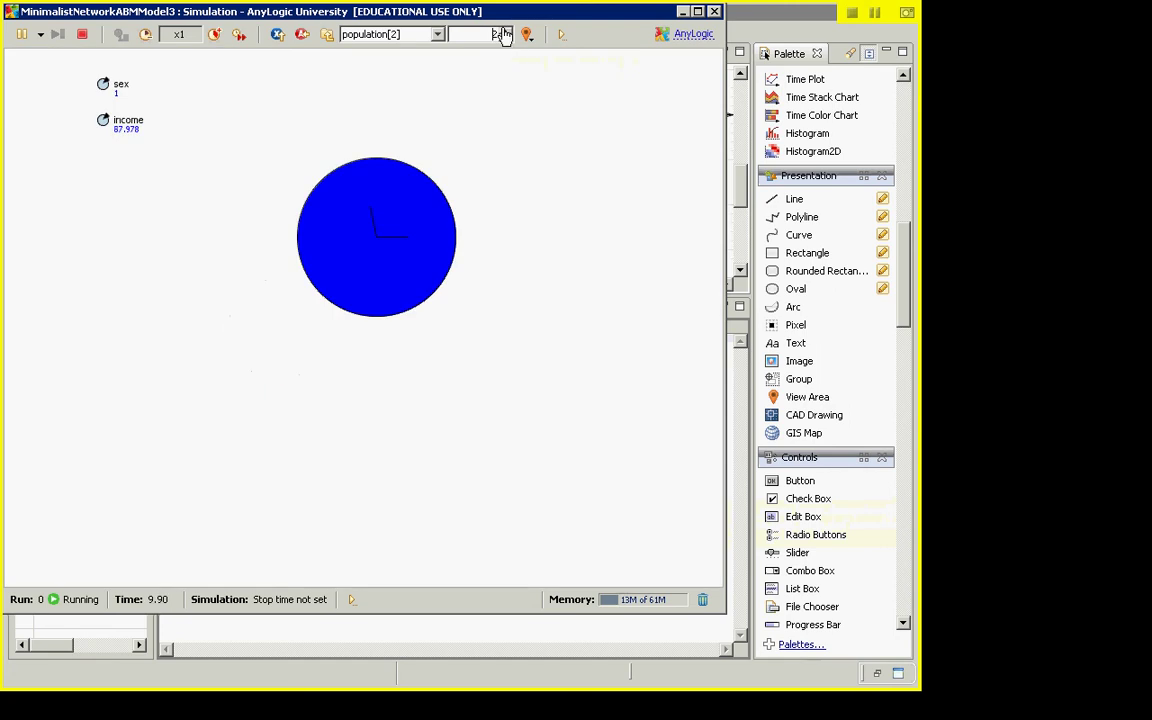
pyautogui.click(505, 32)
pyautogui.doubleClick(505, 34)
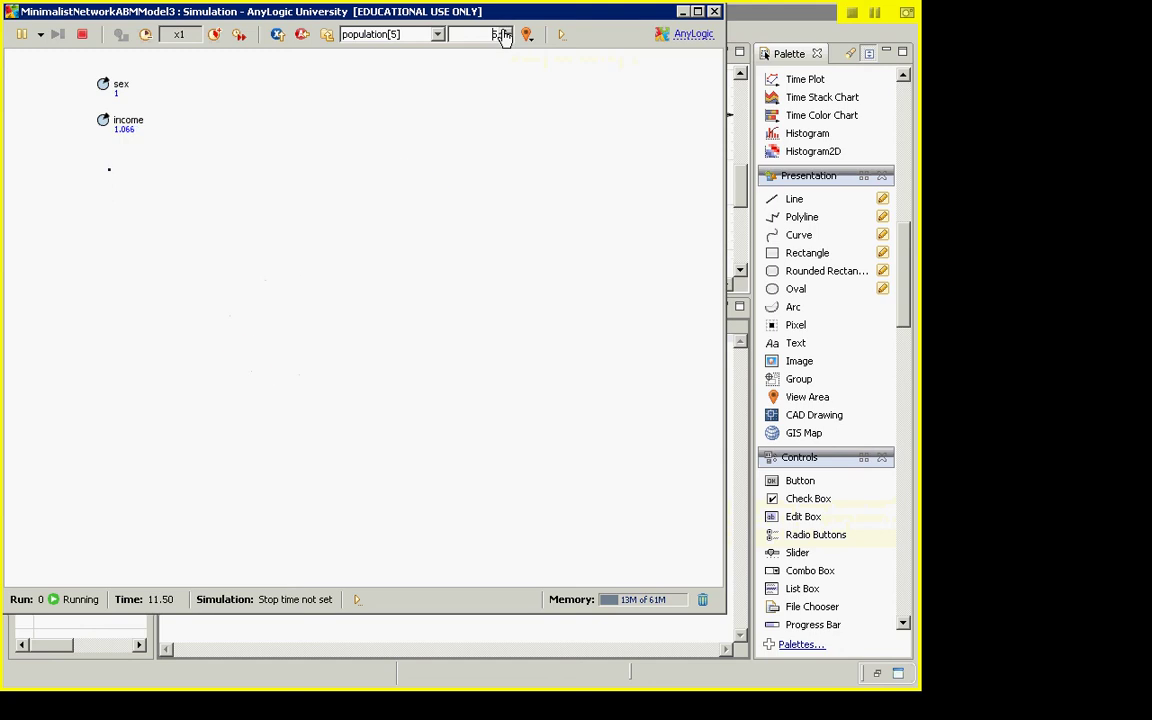
pyautogui.click(504, 33)
pyautogui.click(505, 32)
pyautogui.click(505, 33)
pyautogui.click(505, 33)
pyautogui.click(505, 33)
pyautogui.click(505, 33)
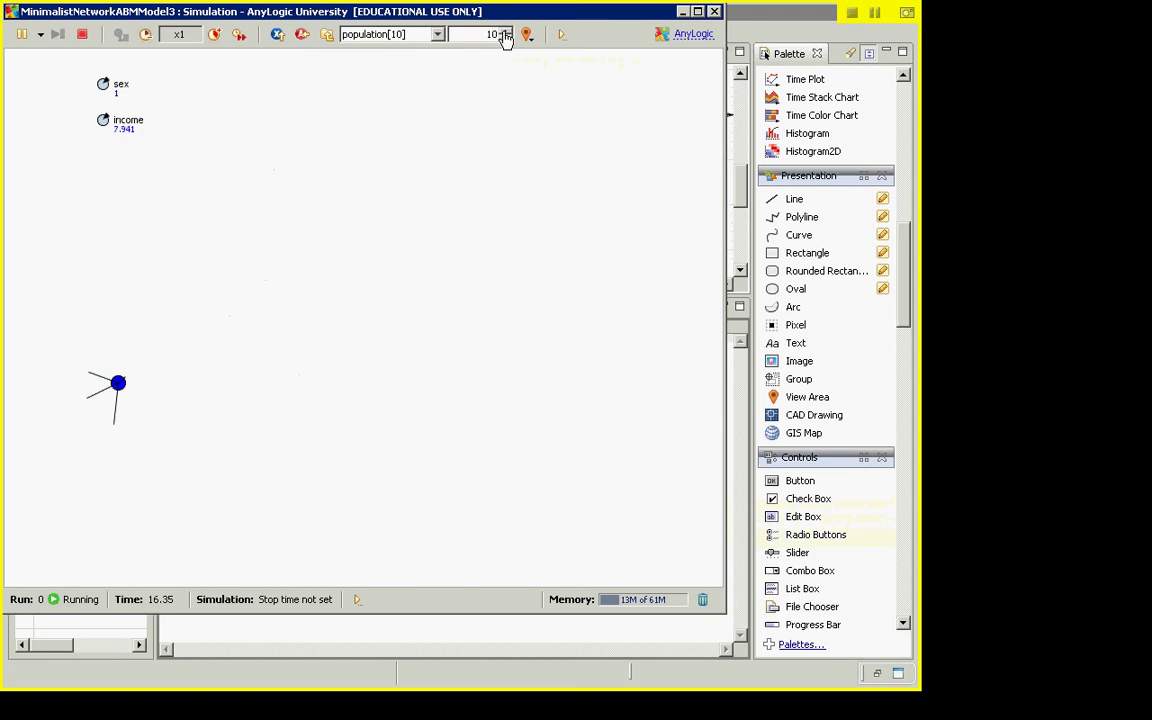
pyautogui.click(505, 33)
pyautogui.click(505, 33)
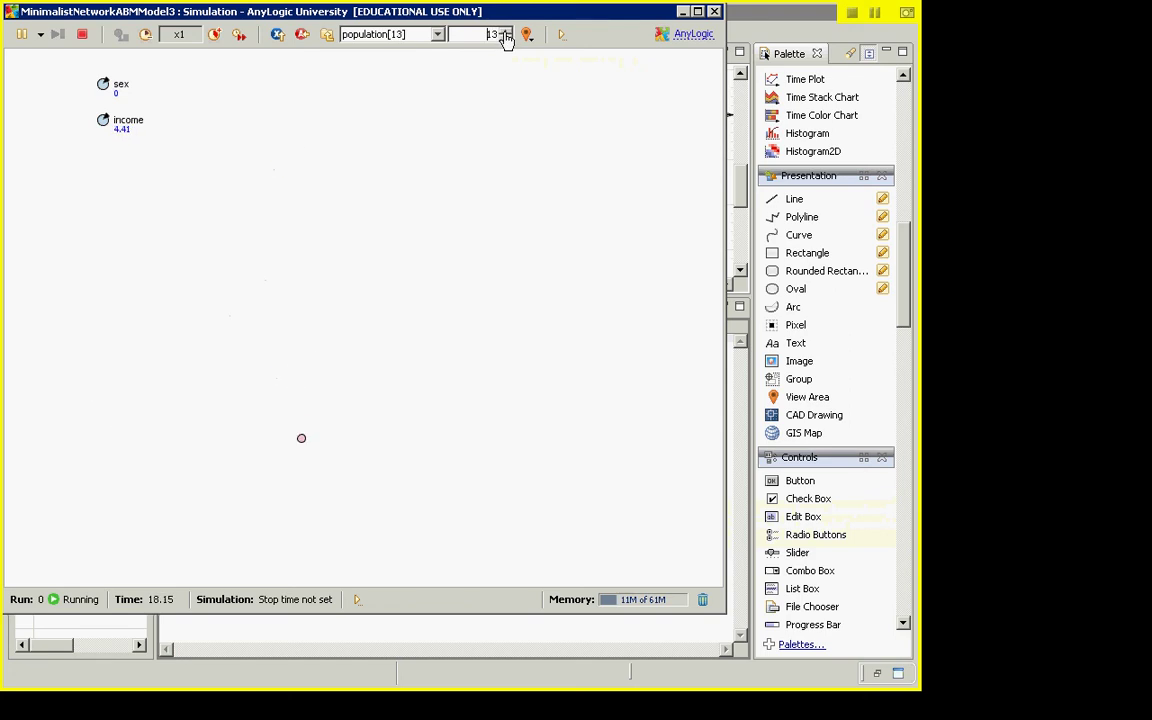
pyautogui.click(505, 33)
pyautogui.hotkey('alt', 'F4')
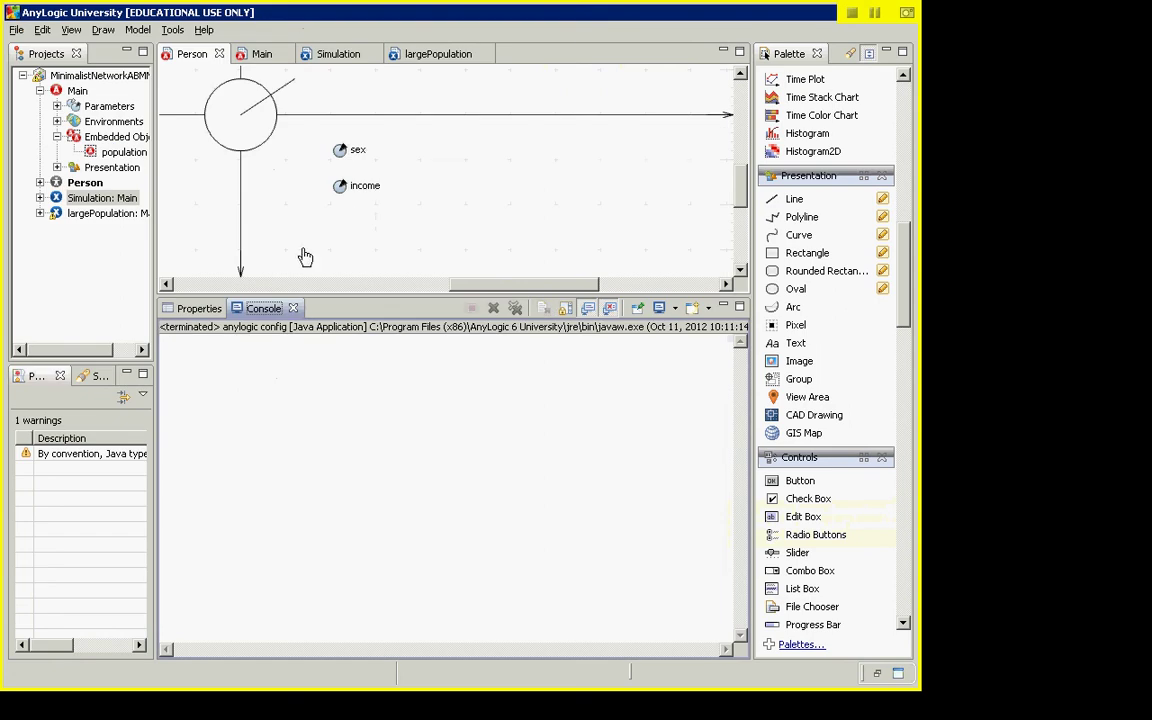
# - Replace the dynamic Radius X of Person's oval with this.getConnectionsNumber()
pyautogui.click(95, 199)
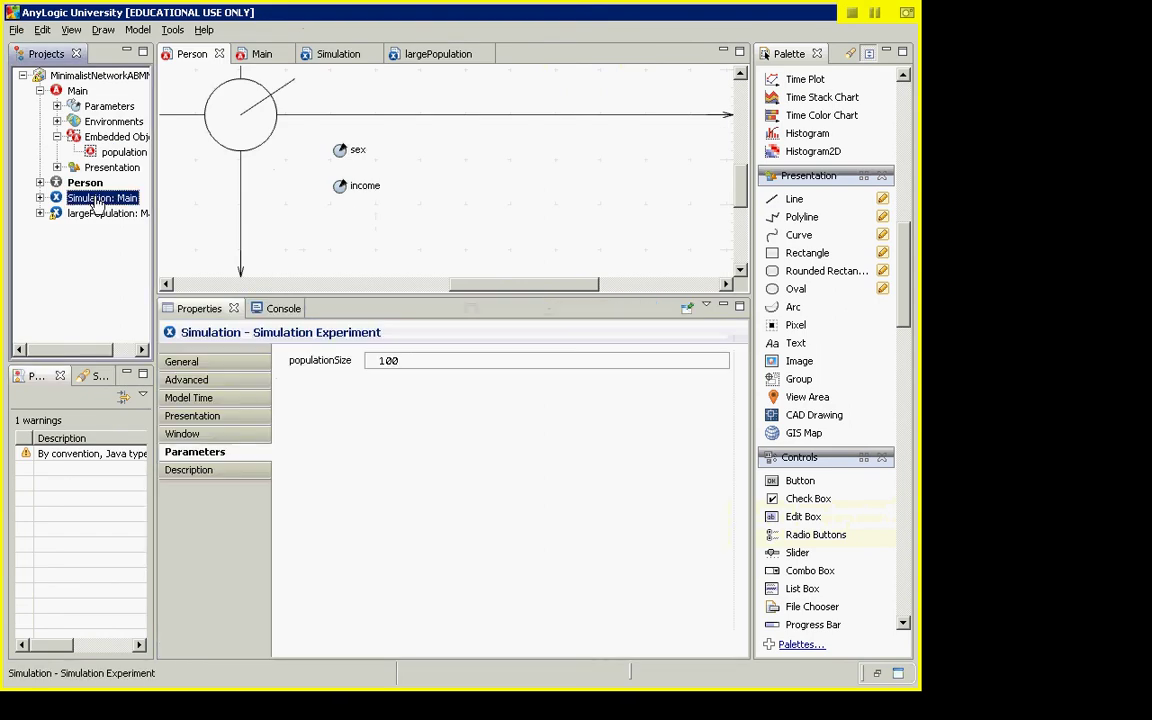
pyautogui.click(254, 158)
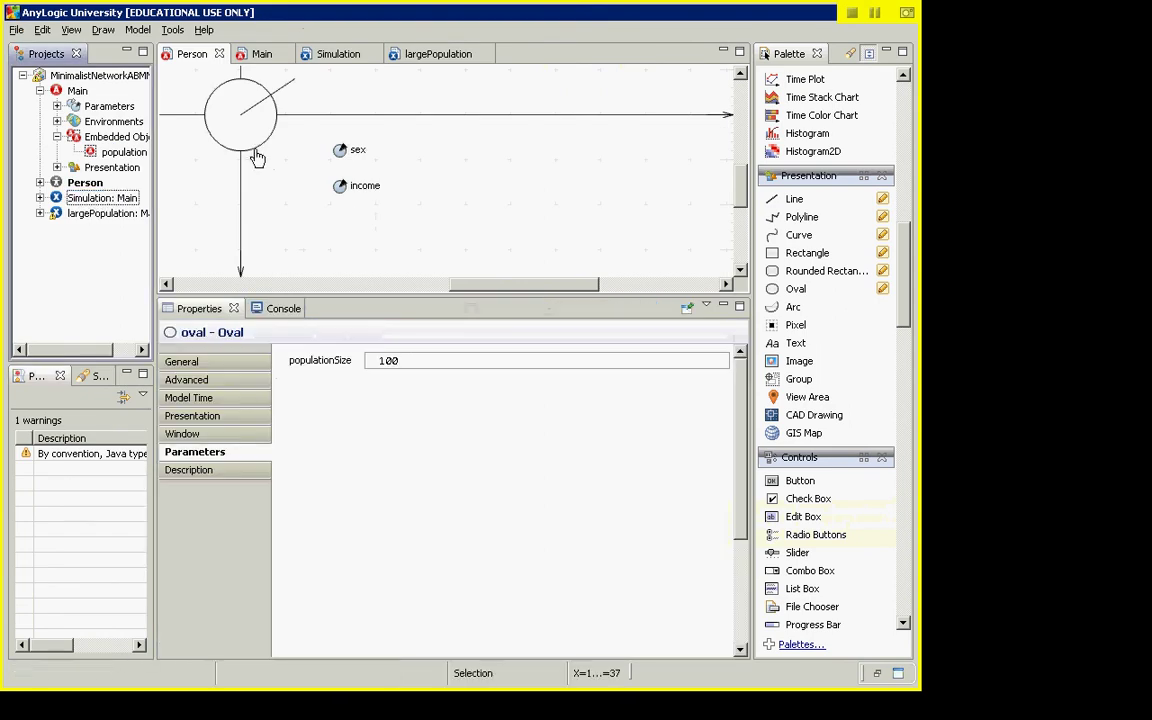
pyautogui.click(258, 158)
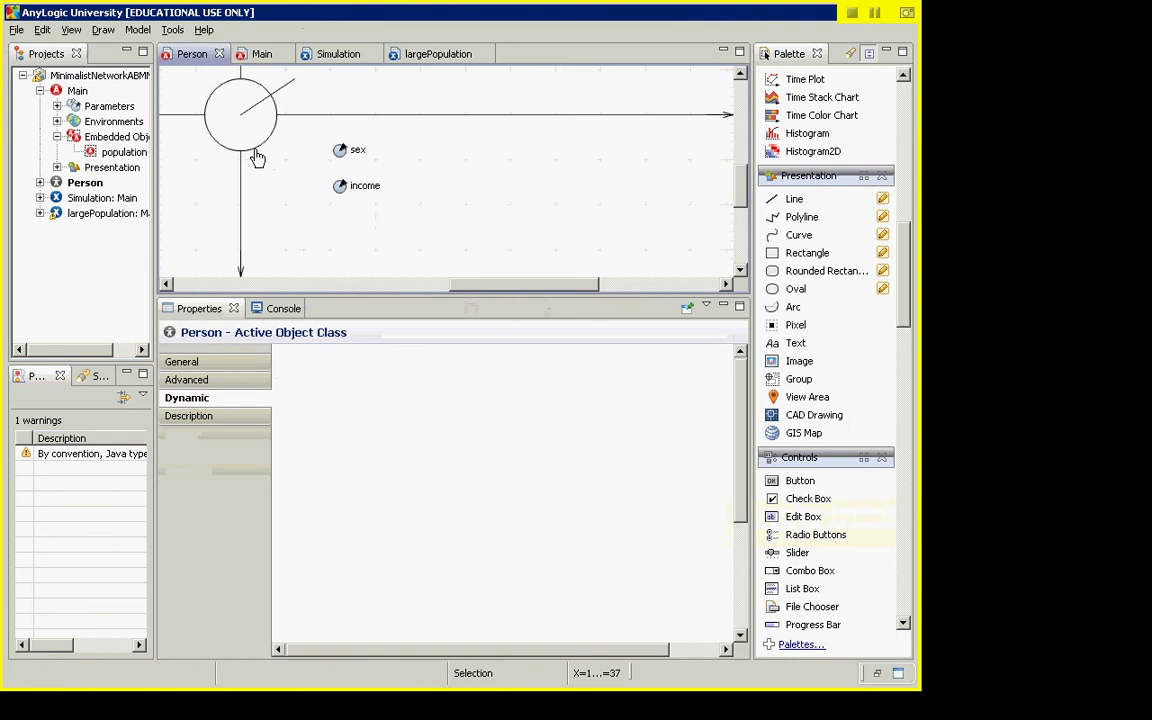
pyautogui.click(236, 139)
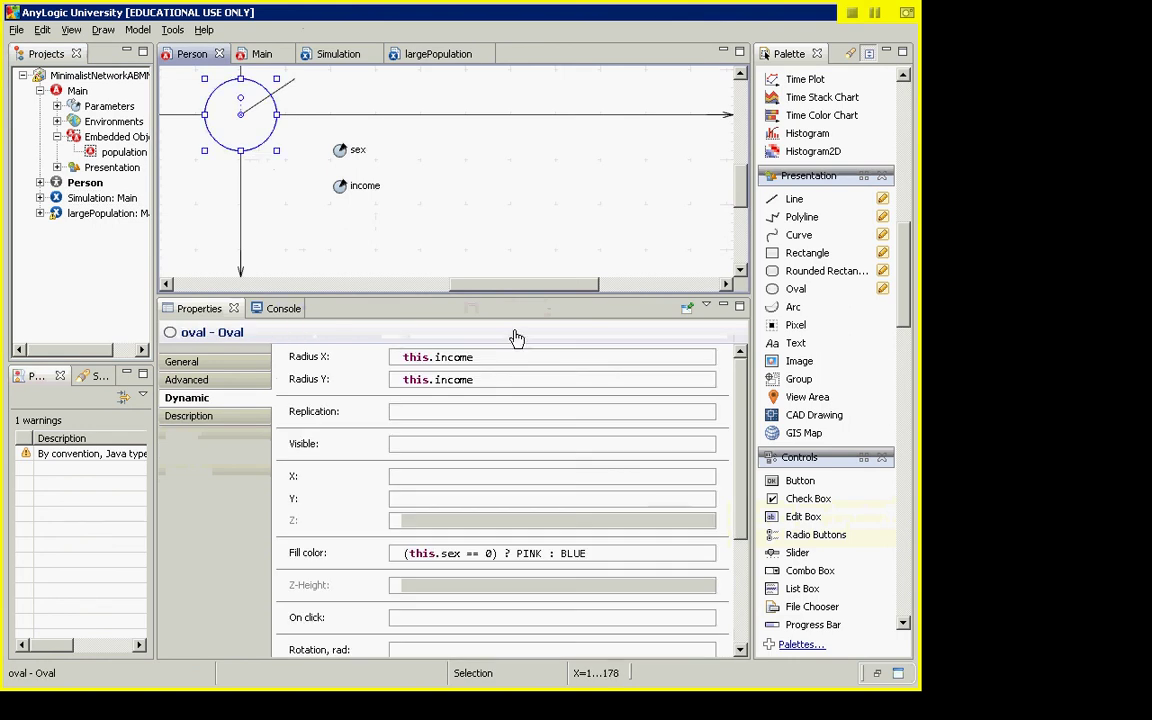
pyautogui.moveTo(485, 358); pyautogui.dragTo(360, 360)
pyautogui.write('this')
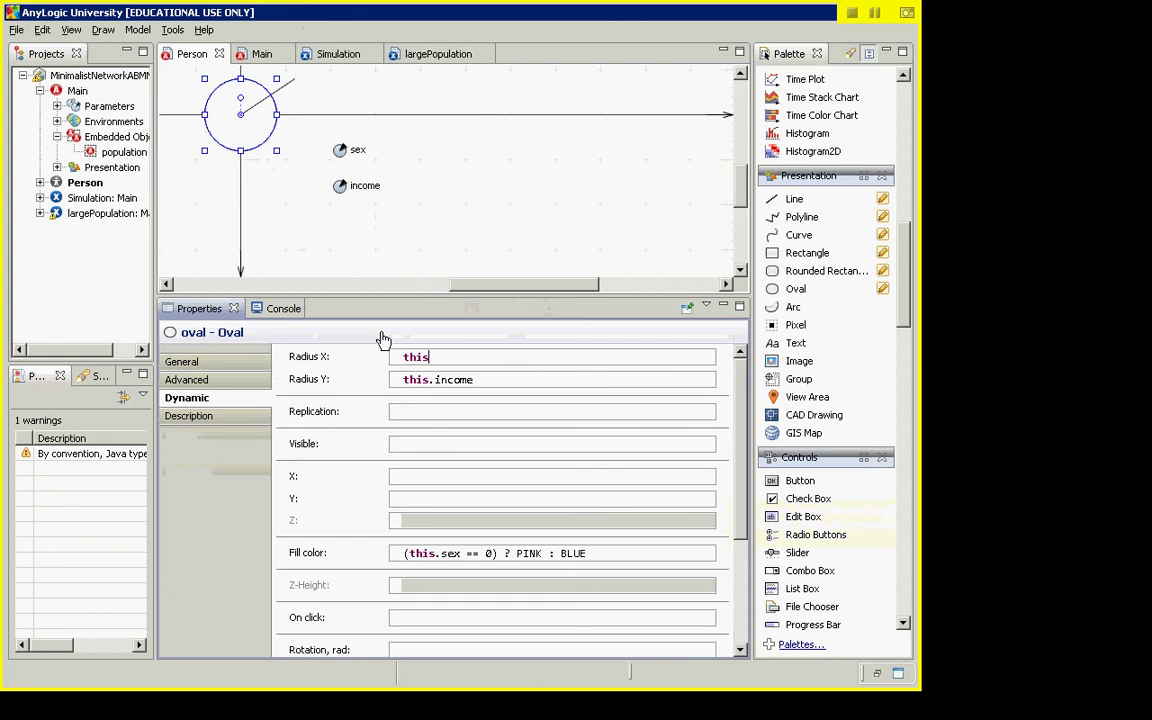
pyautogui.write('.getConnectionsNumber()')
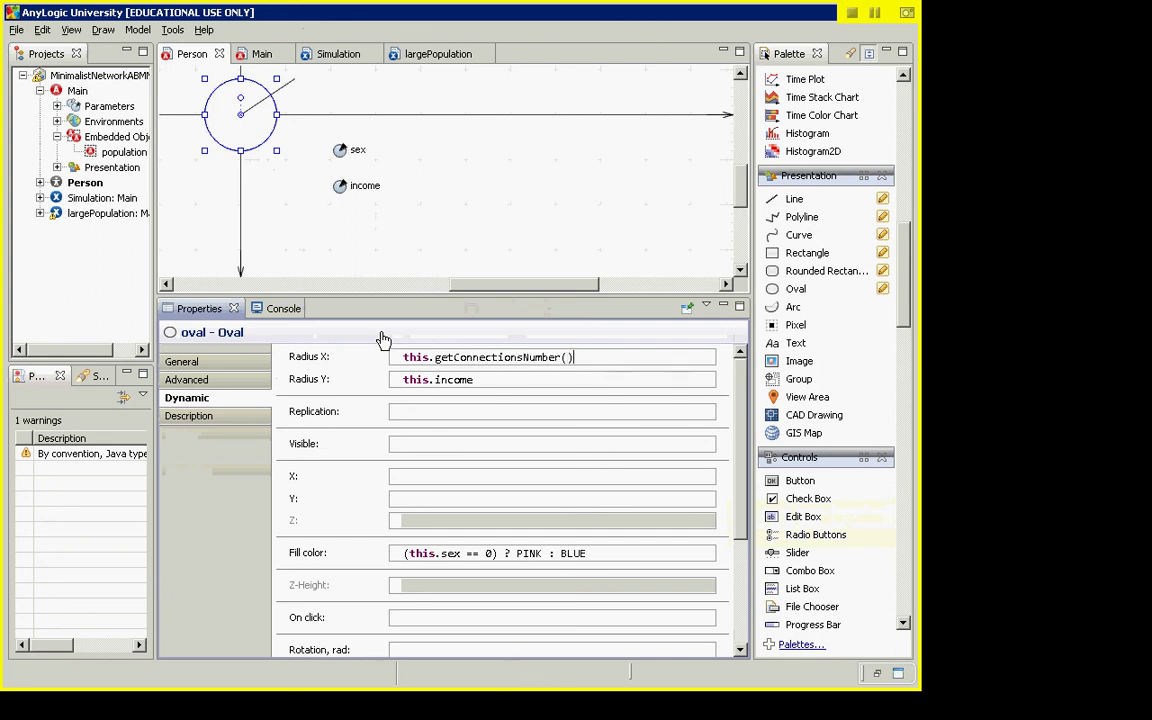
# - Copy this.getConnectionsNumber() into the oval's dynamic Radius Y in place of the income expression
pyautogui.hotkey('ctrl', 'a')
pyautogui.hotkey('ctrl', 'c')
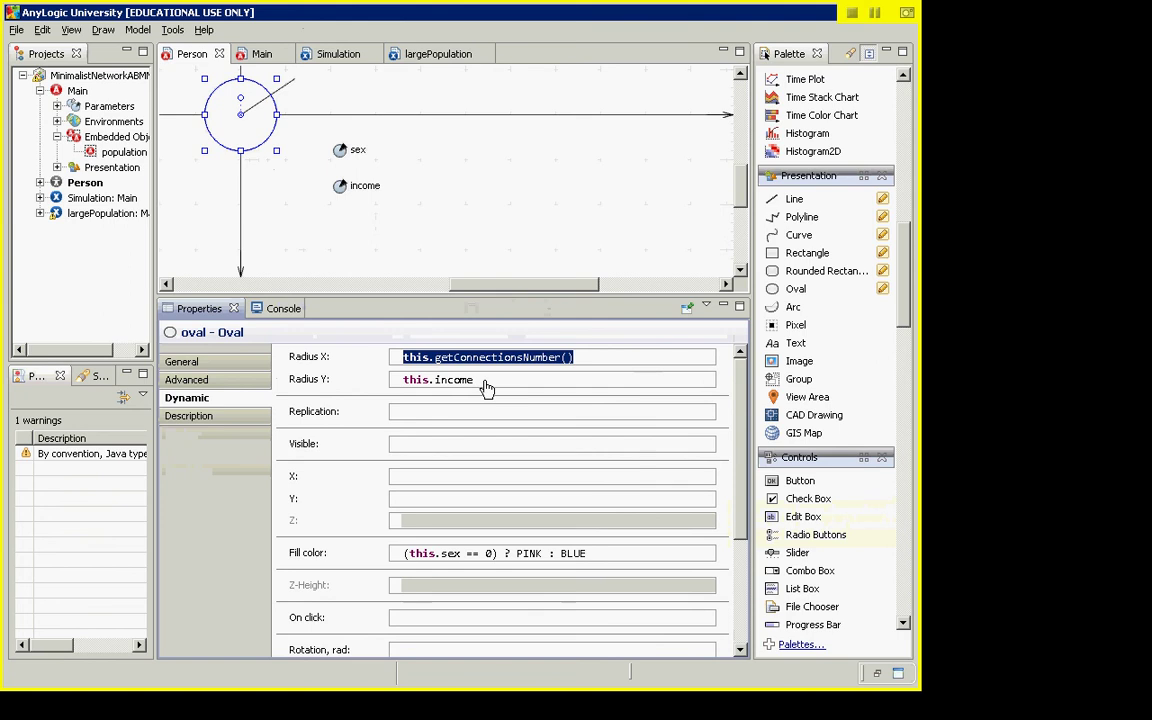
pyautogui.moveTo(485, 388); pyautogui.dragTo(386, 379)
pyautogui.hotkey('ctrl', 'v')
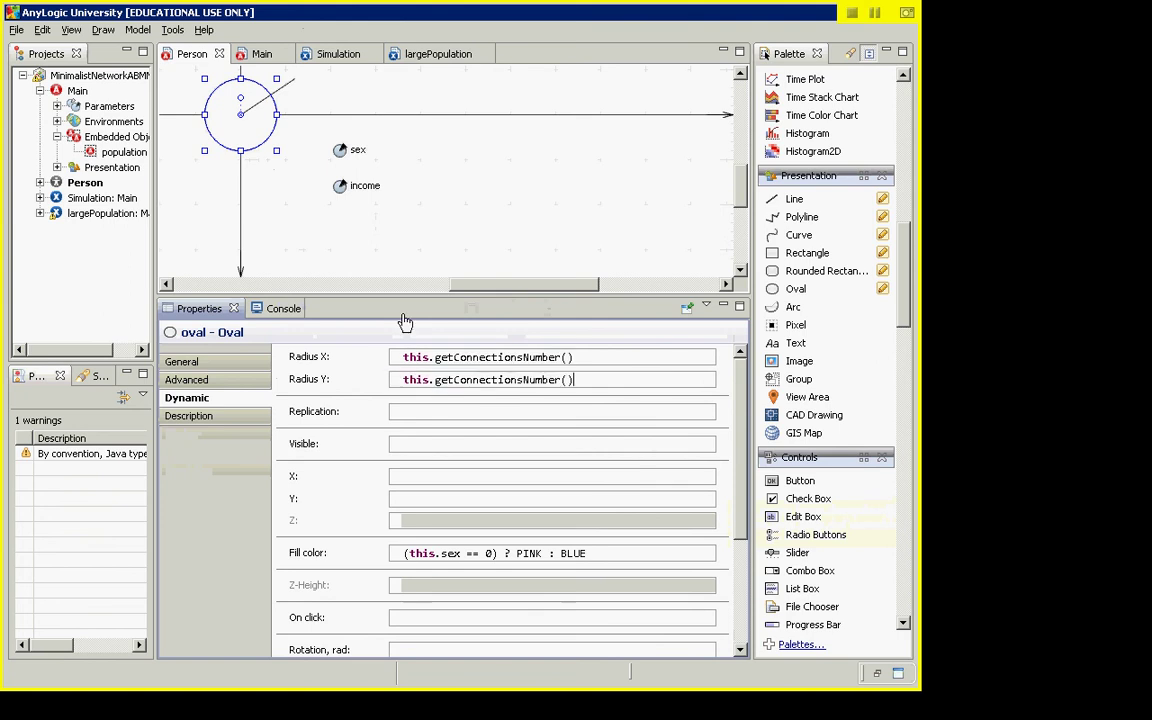
# - Run the Simulation experiment, examine the network with ovals sized by connection count in the Main view, and close the run window
pyautogui.rightClick(78, 199)
pyautogui.click(103, 393)
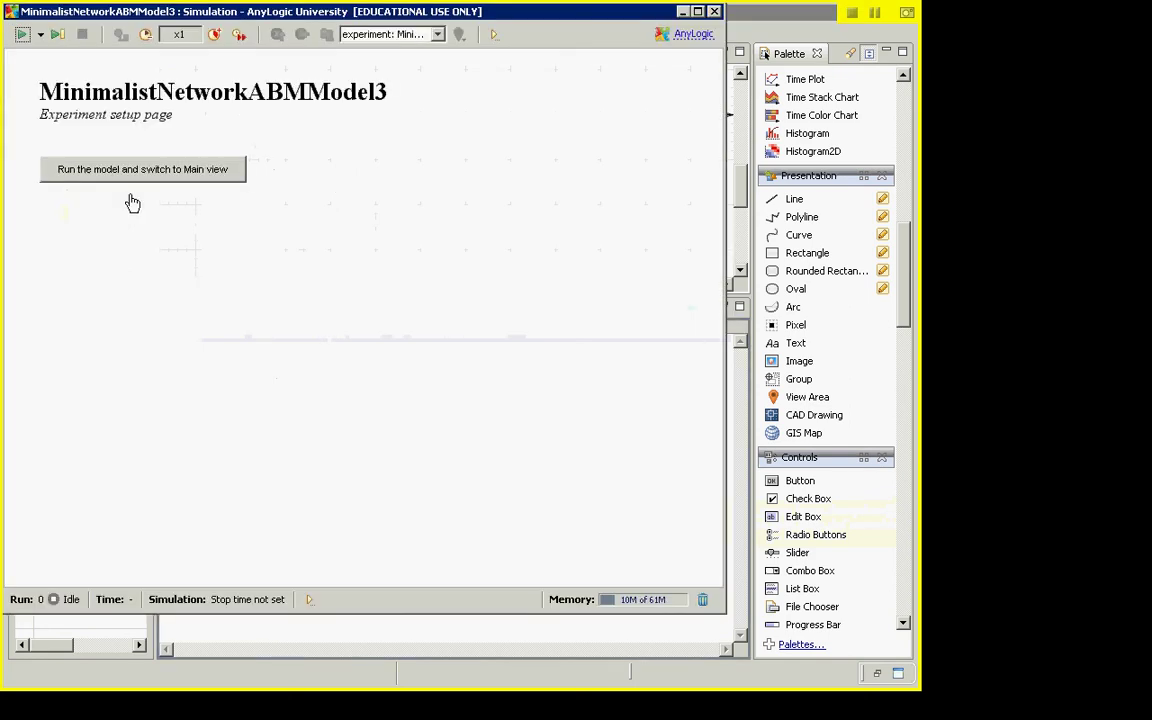
pyautogui.click(132, 196)
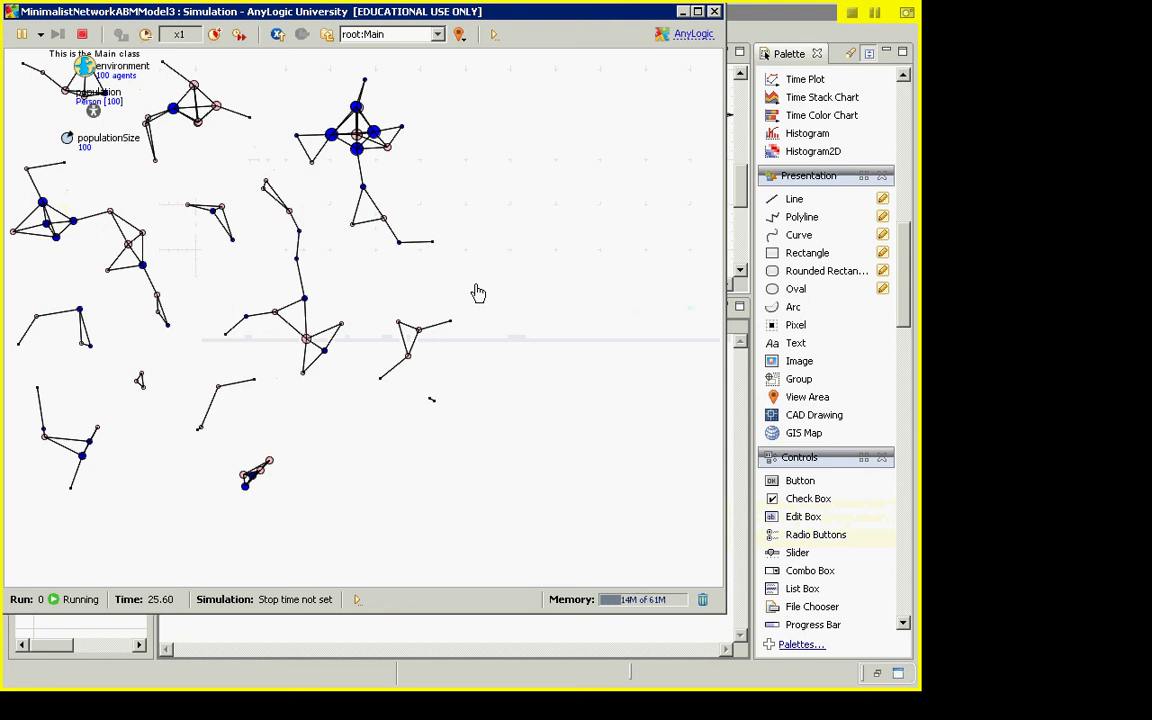
pyautogui.hotkey('alt', 'F4')
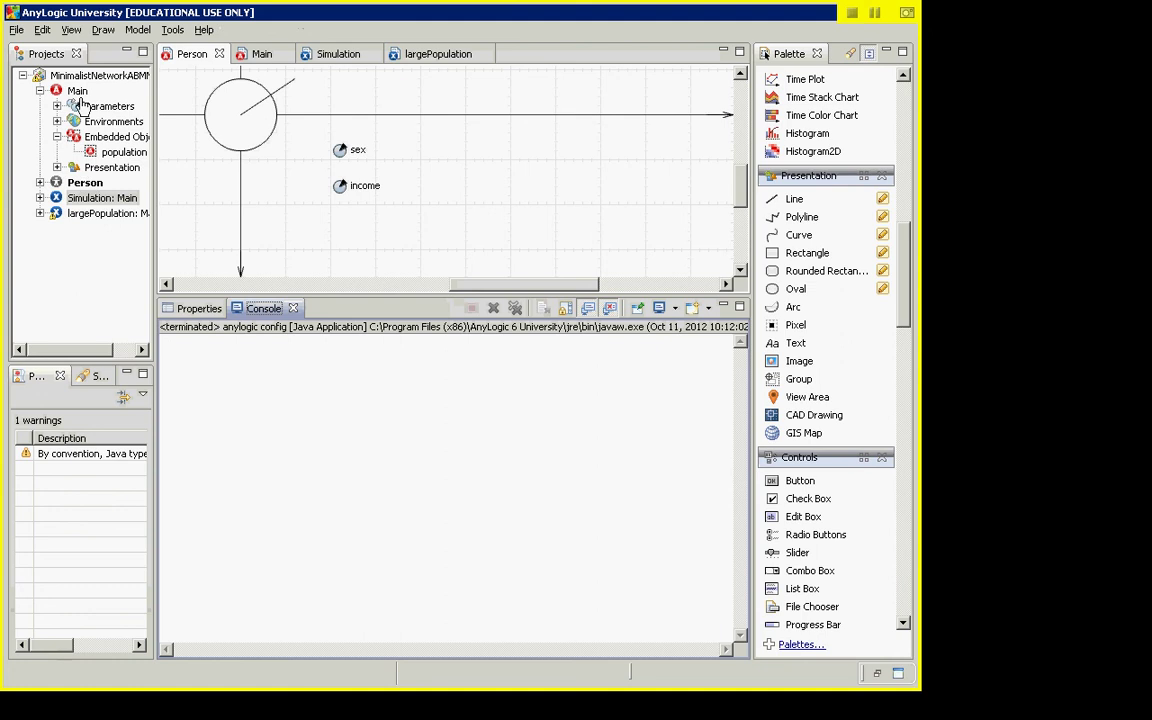
# - Review the Person class, the Simulation experiment and its parameters, and the Main class with its population object
pyautogui.click(84, 183)
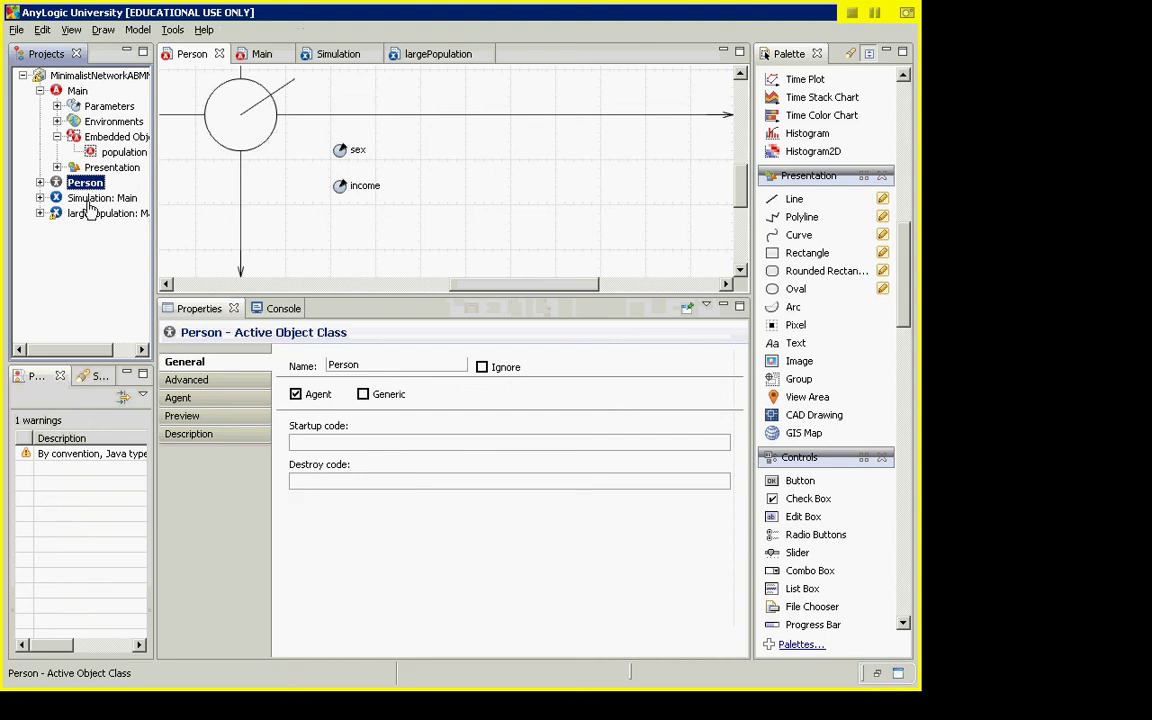
pyautogui.doubleClick(92, 198)
pyautogui.click(207, 366)
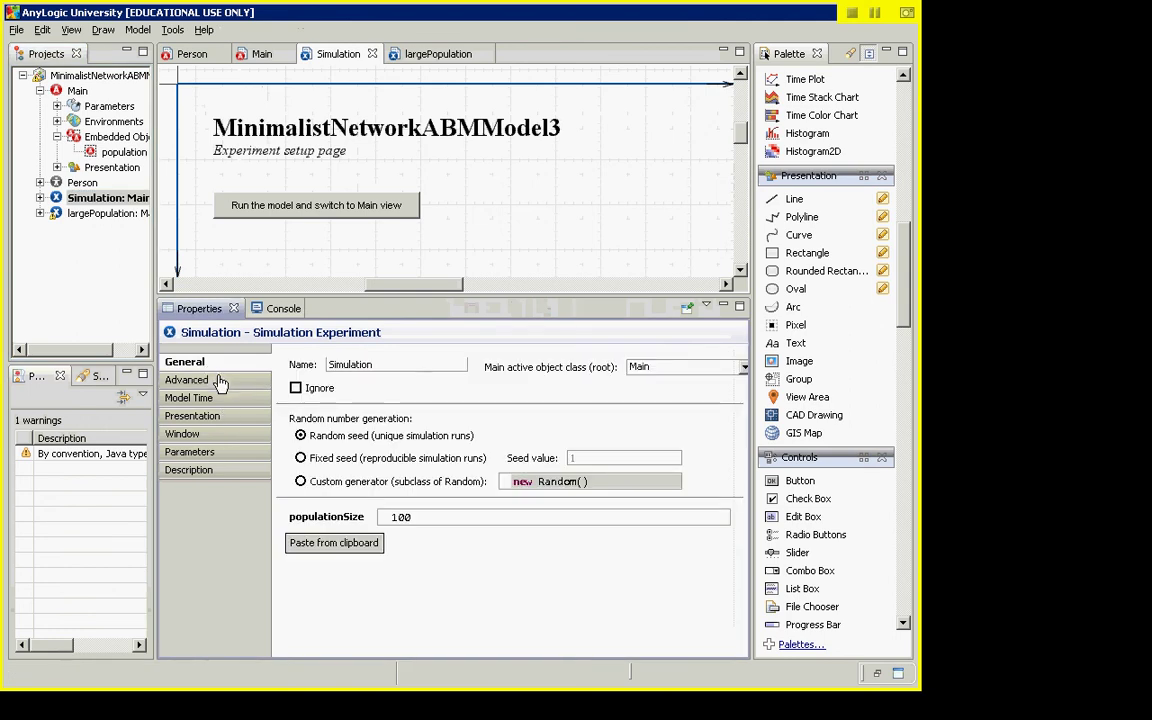
pyautogui.click(220, 380)
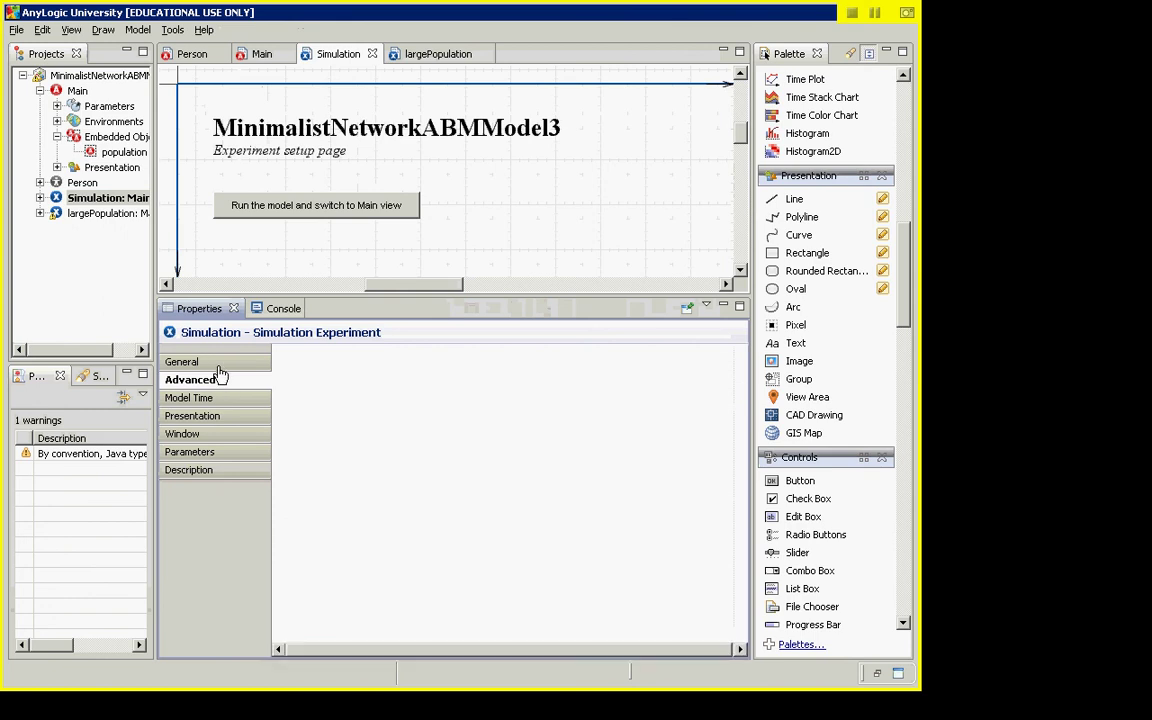
pyautogui.click(185, 362)
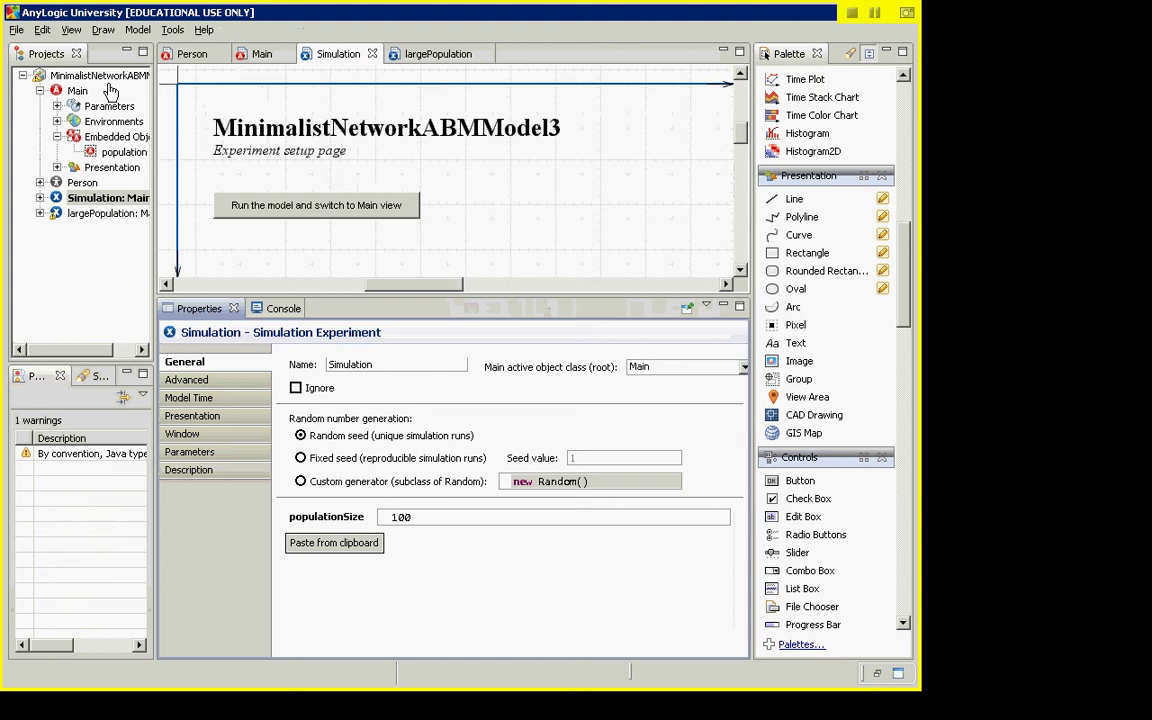
pyautogui.doubleClick(66, 90)
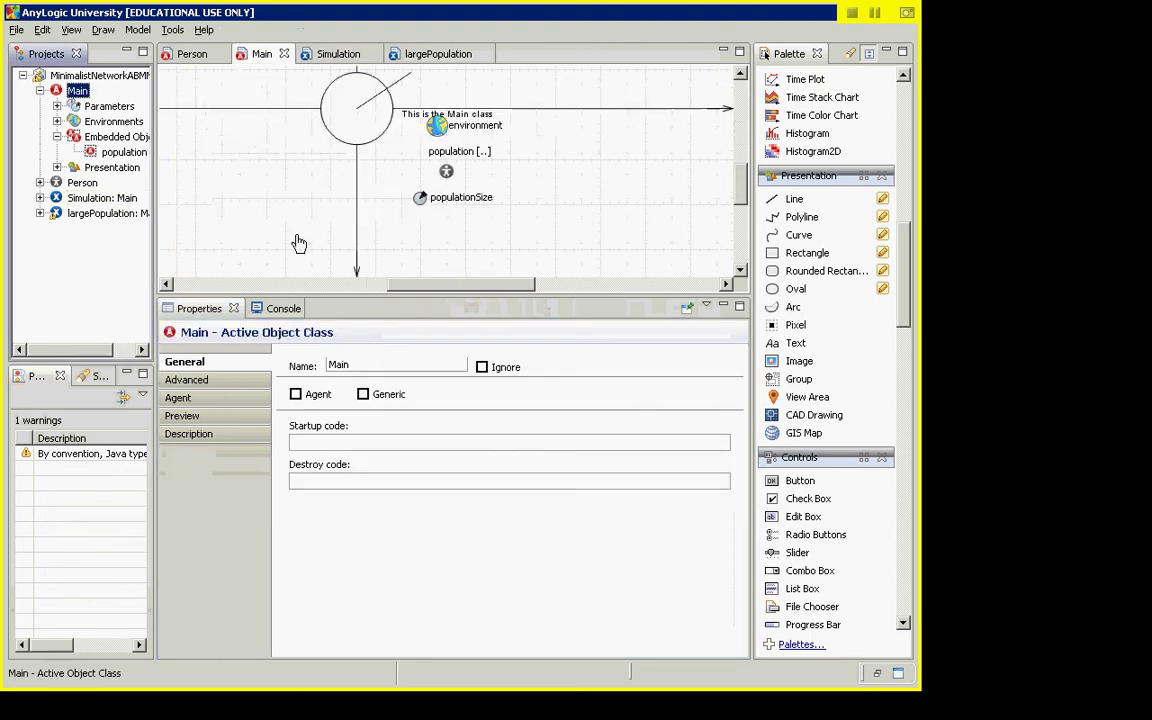
pyautogui.click(445, 172)
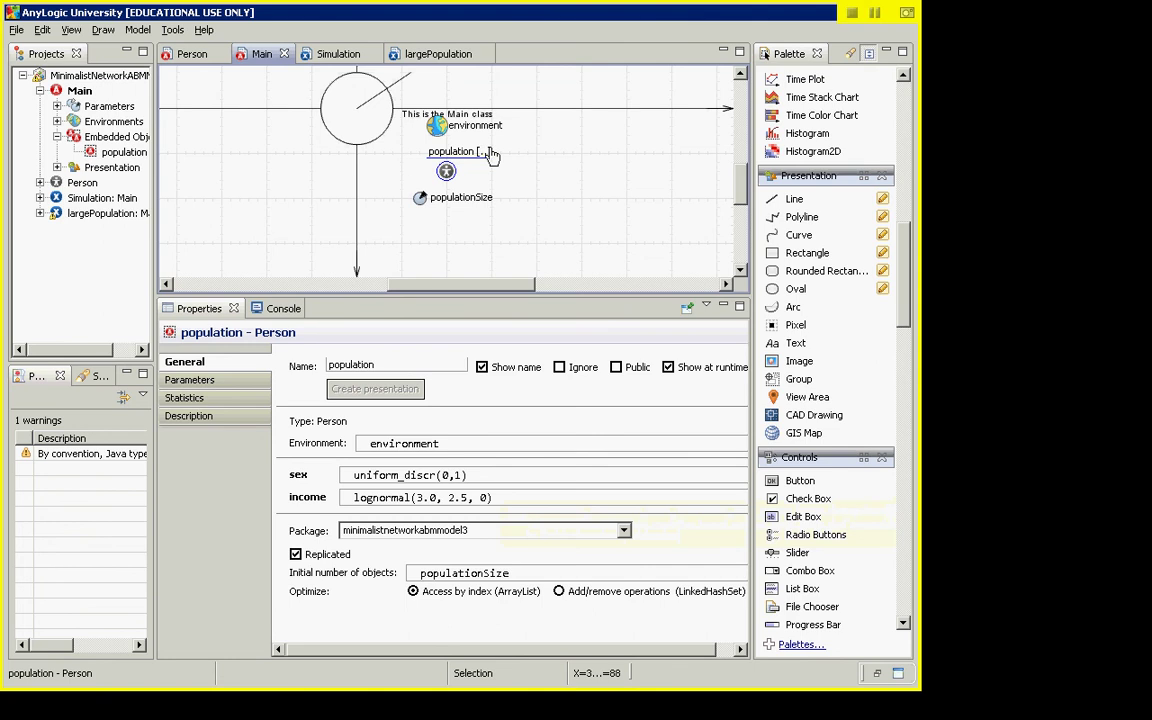
pyautogui.click(448, 173)
pyautogui.doubleClick(103, 197)
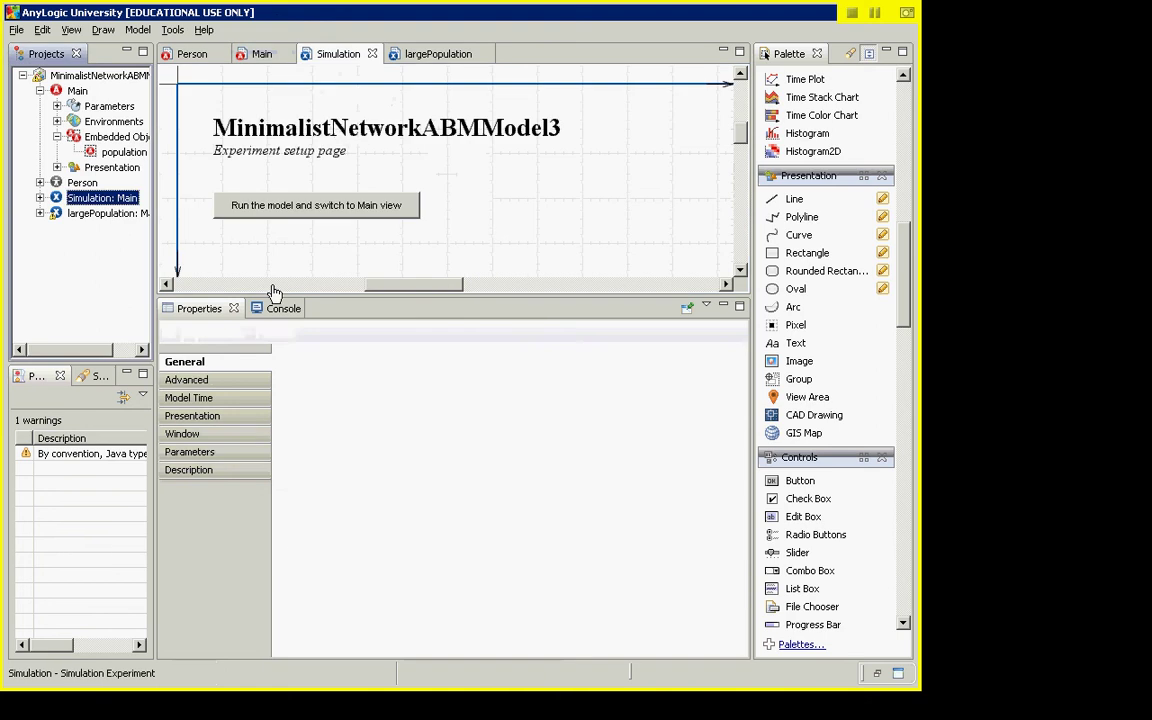
pyautogui.click(189, 452)
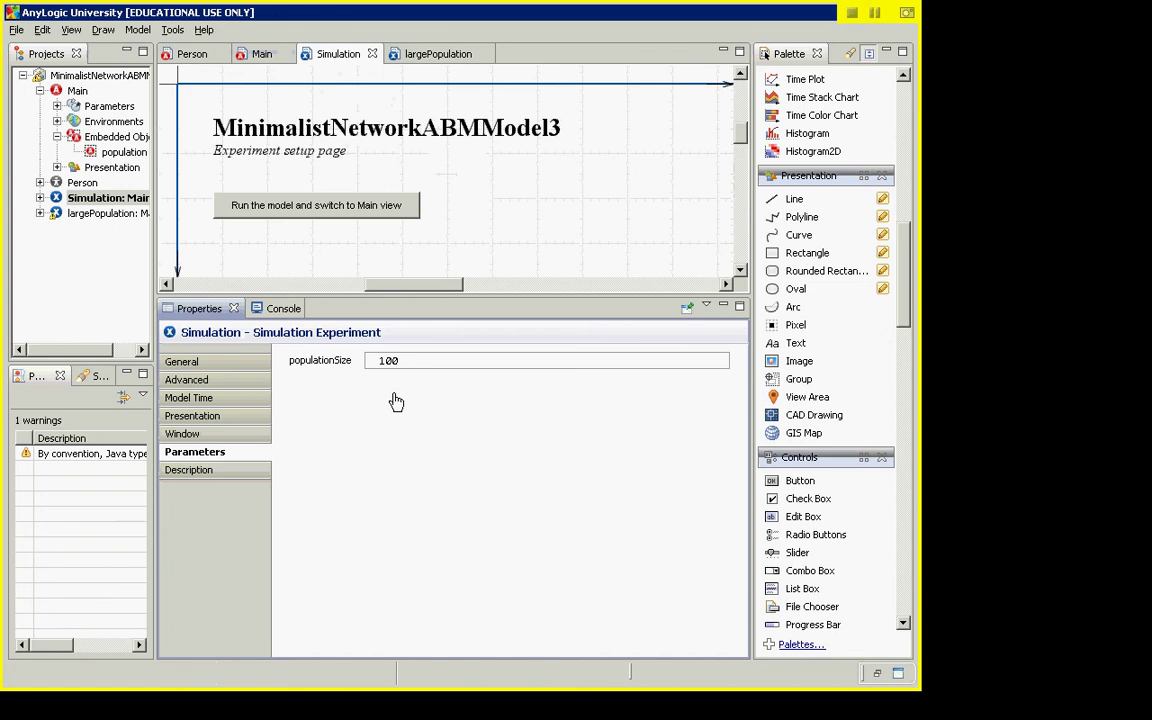
pyautogui.click(72, 91)
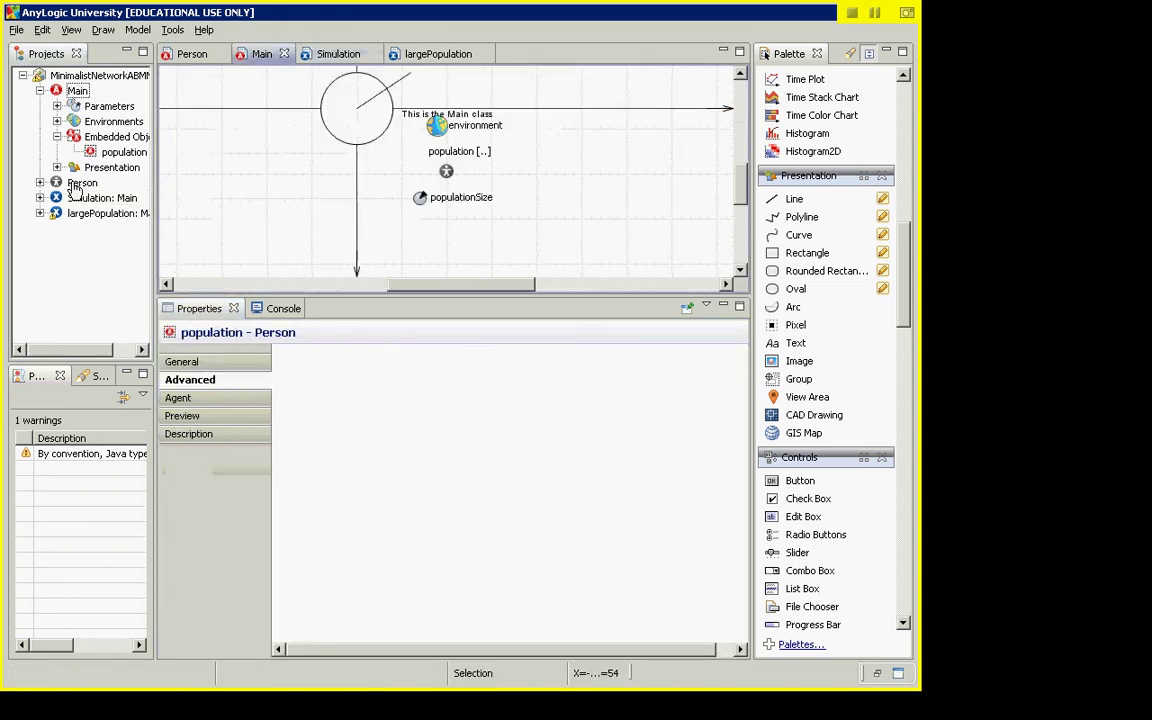
# - Change the dynamic Radius X and Radius Y of Person's oval to this.getConnectionsNumber()*time()
pyautogui.doubleClick(95, 186)
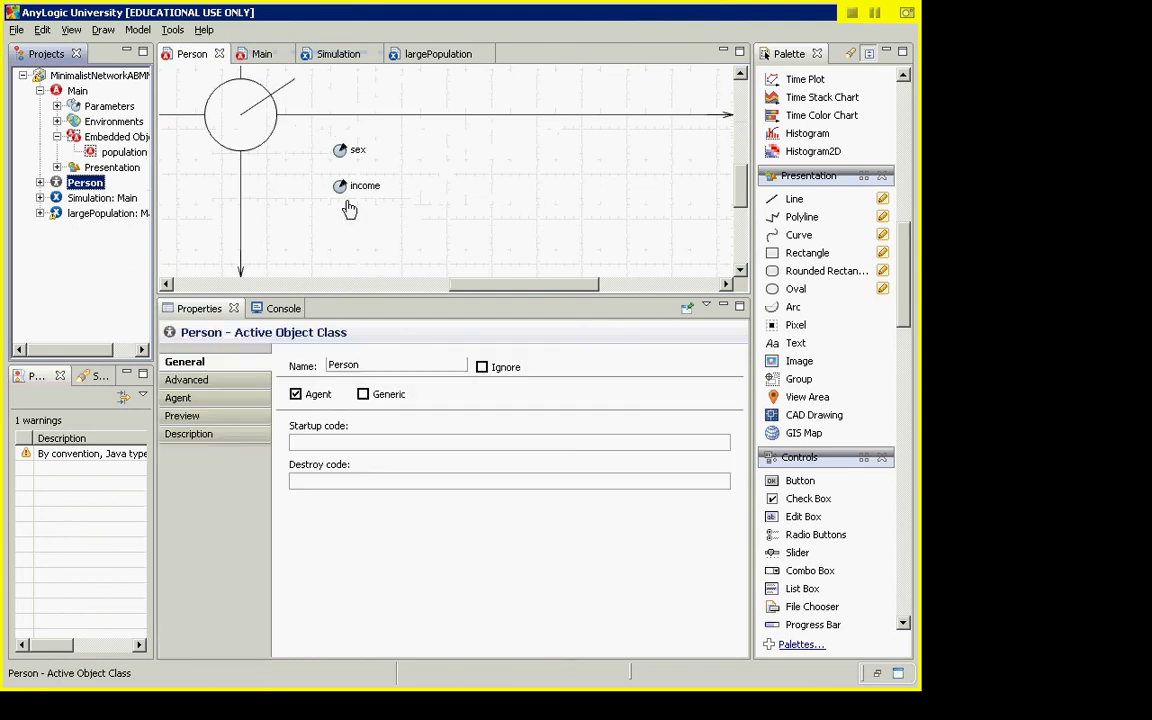
pyautogui.click(256, 156)
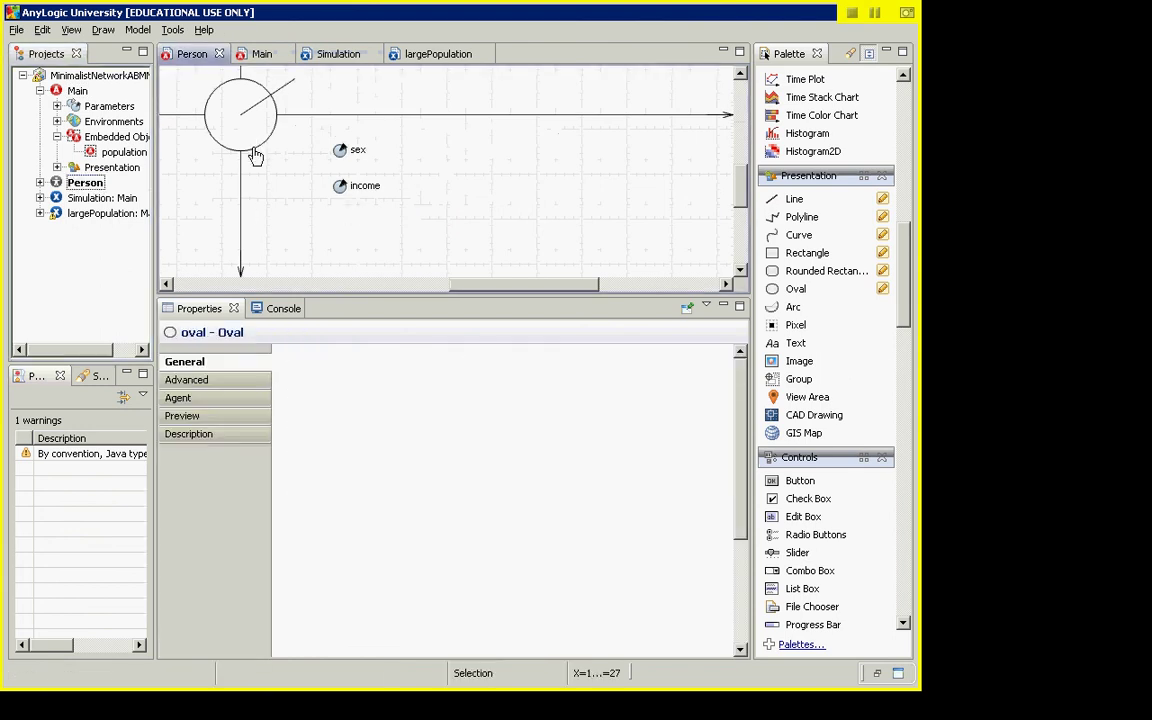
pyautogui.click(256, 156)
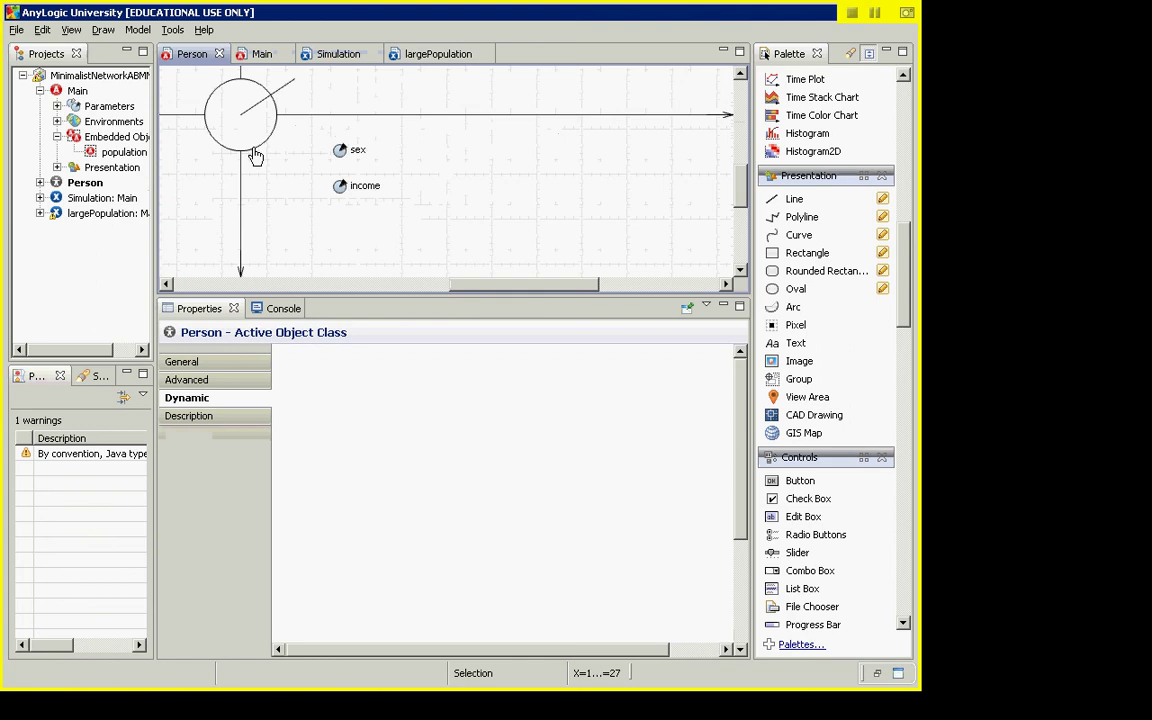
pyautogui.click(256, 156)
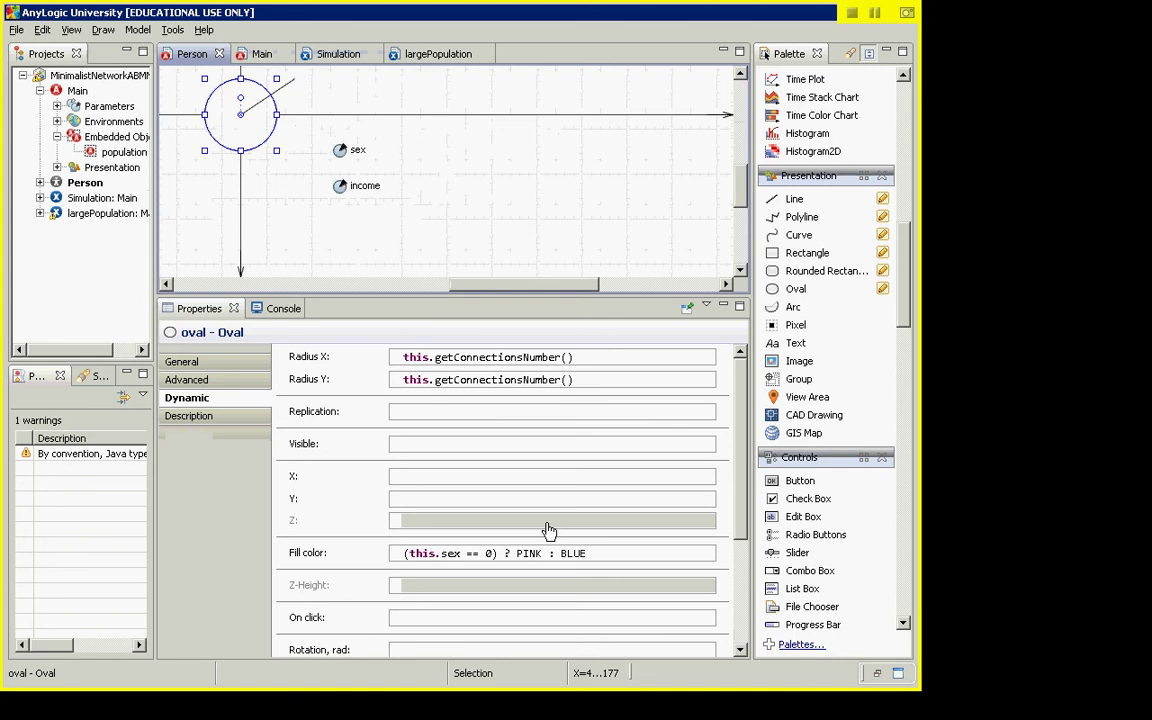
pyautogui.click(594, 362)
pyautogui.write('*time(')
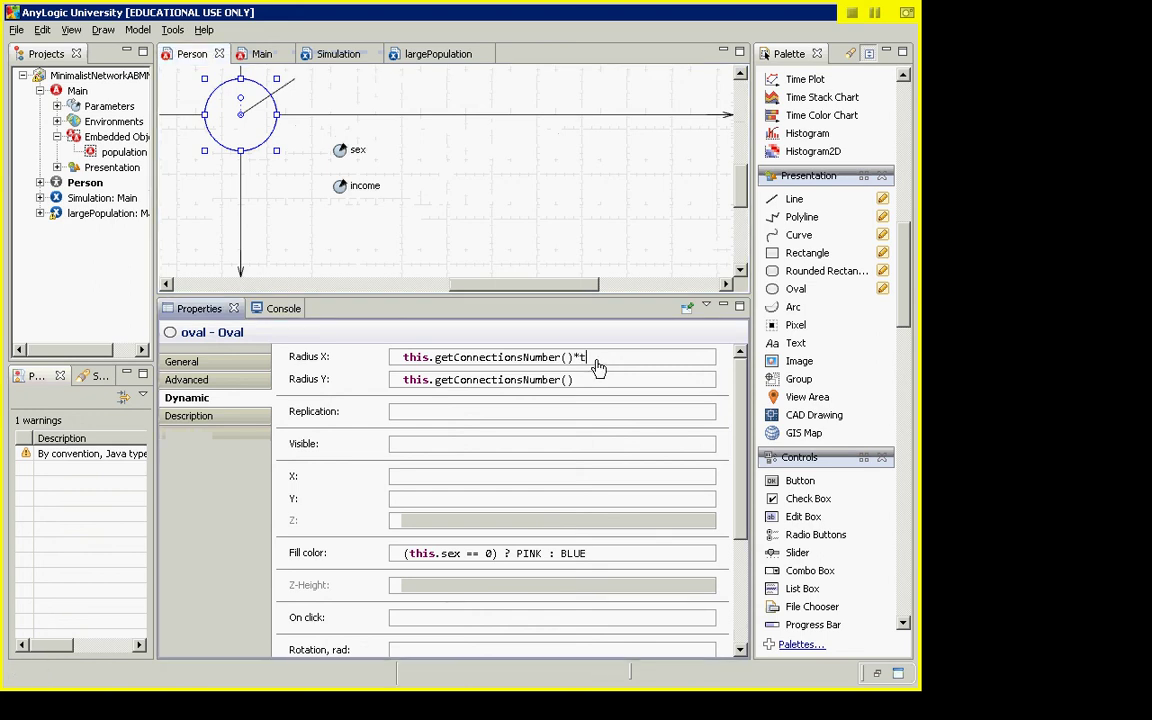
pyautogui.doubleClick(597, 358)
pyautogui.hotkey('ctrl', 'c')
pyautogui.click(602, 382)
pyautogui.hotkey('ctrl', 'v')
# - Run the Simulation experiment, examine the time-scaled ovals in the Main view, switch the run to virtual time, and close the run window
pyautogui.rightClick(57, 200)
pyautogui.click(85, 392)
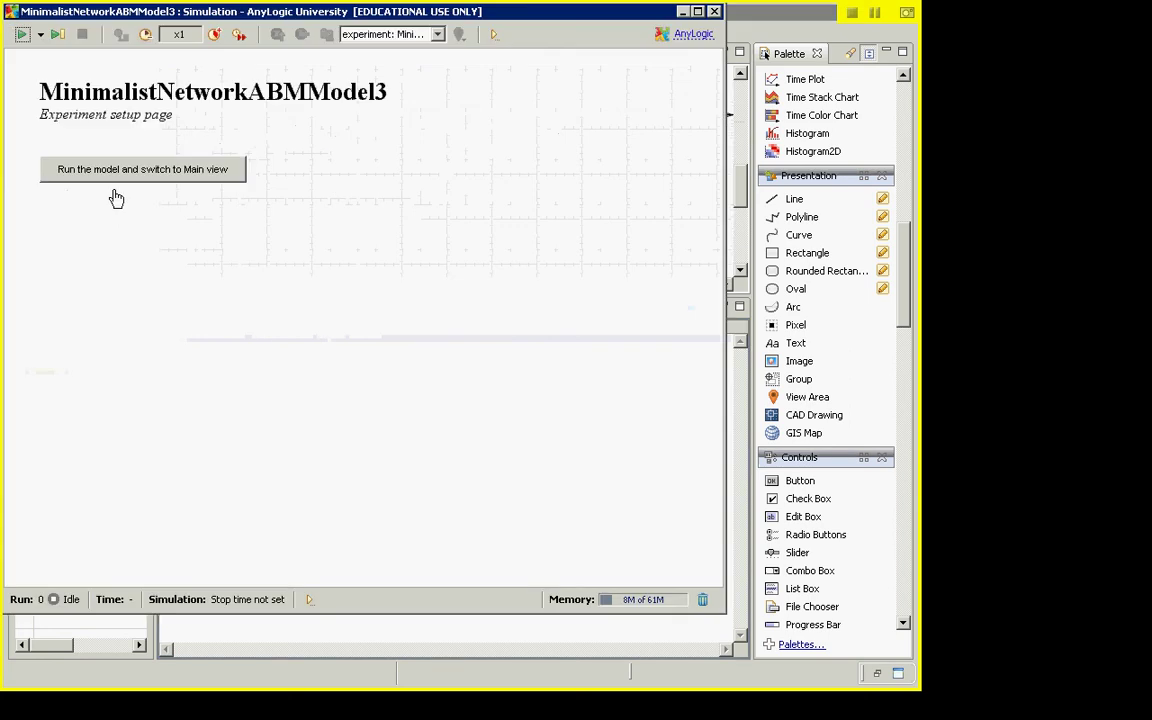
pyautogui.click(116, 172)
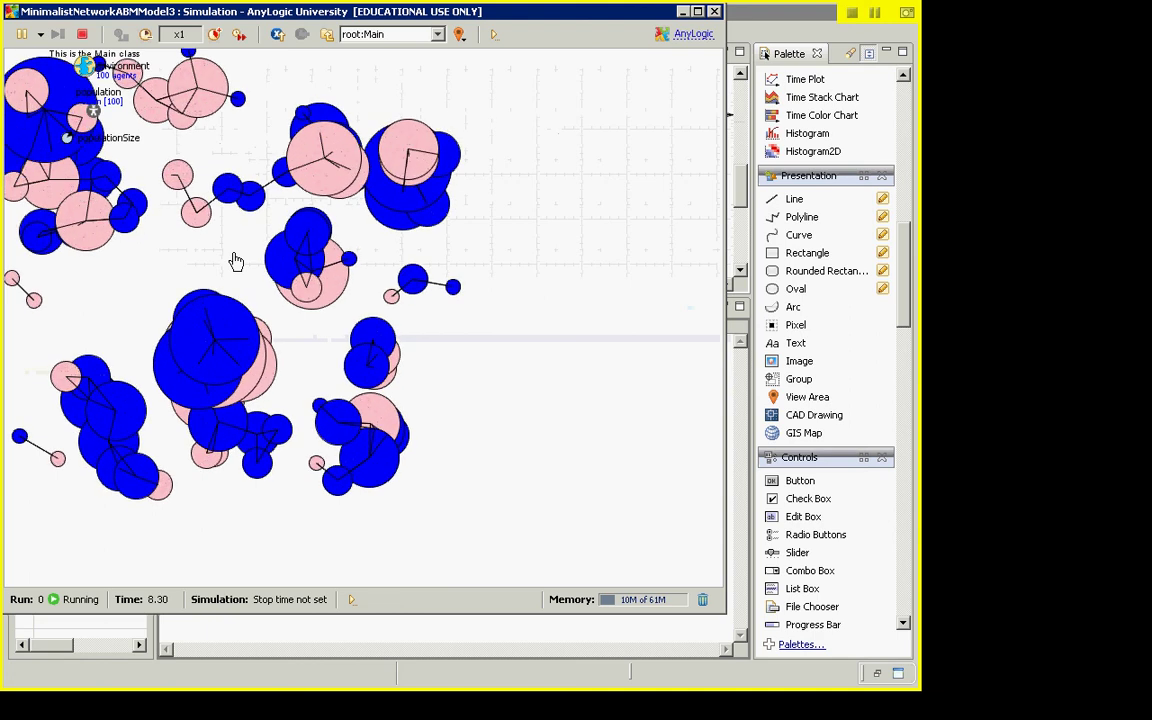
pyautogui.click(240, 33)
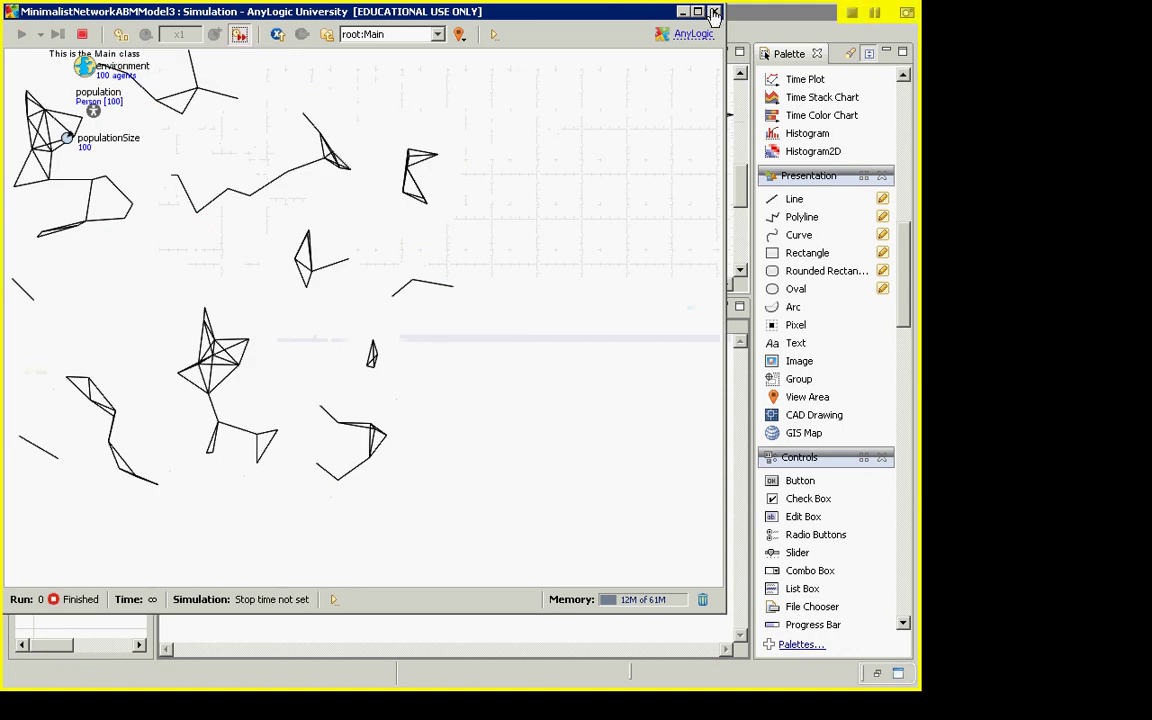
pyautogui.click(713, 12)
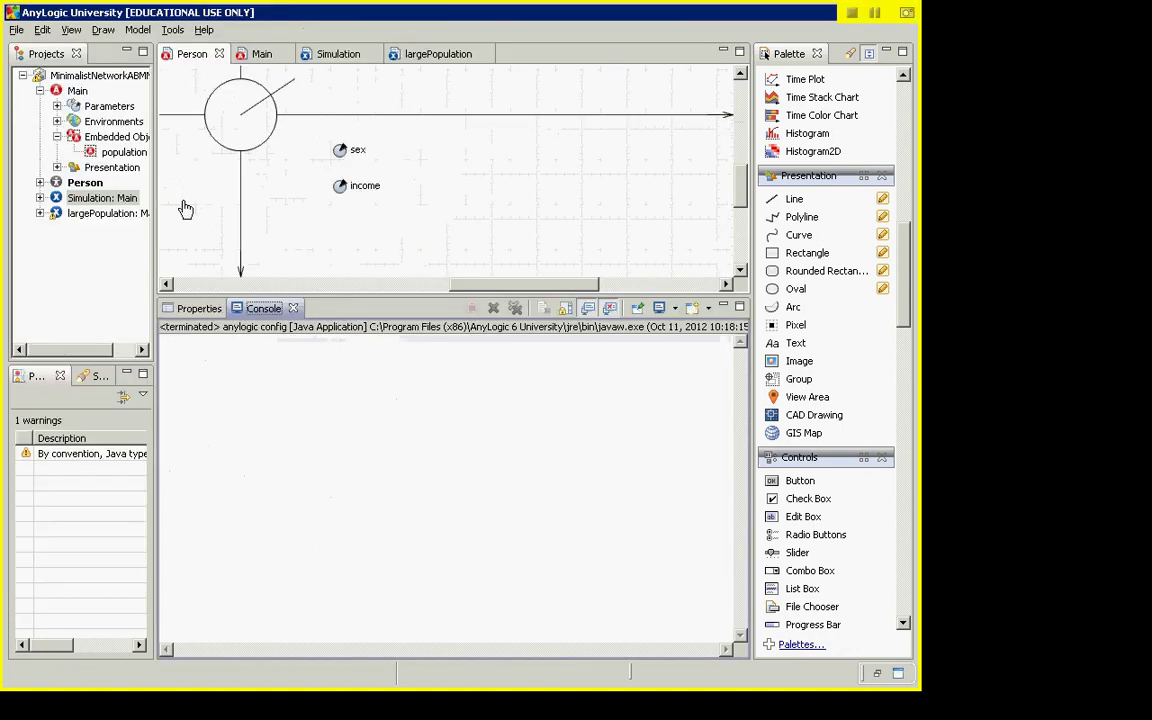
# - Remove the *time() factor from the dynamic Radius X of Person's oval, leaving this.getConnectionsNumber()
pyautogui.click(95, 198)
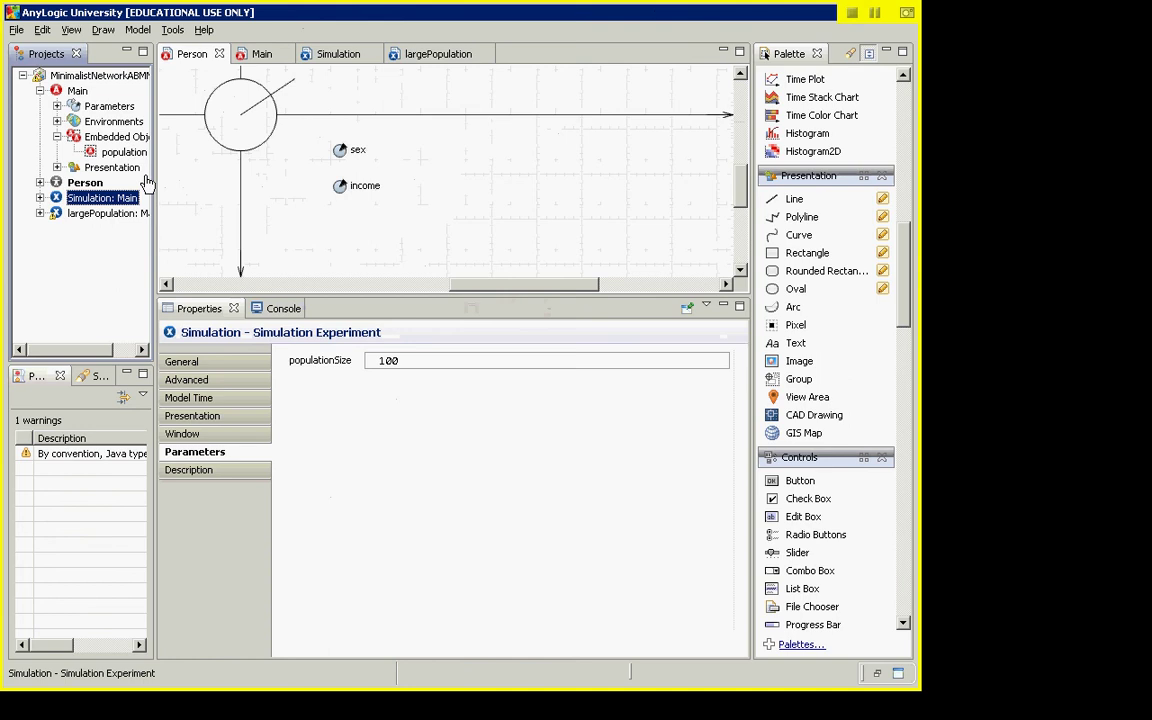
pyautogui.click(259, 150)
pyautogui.click(311, 200)
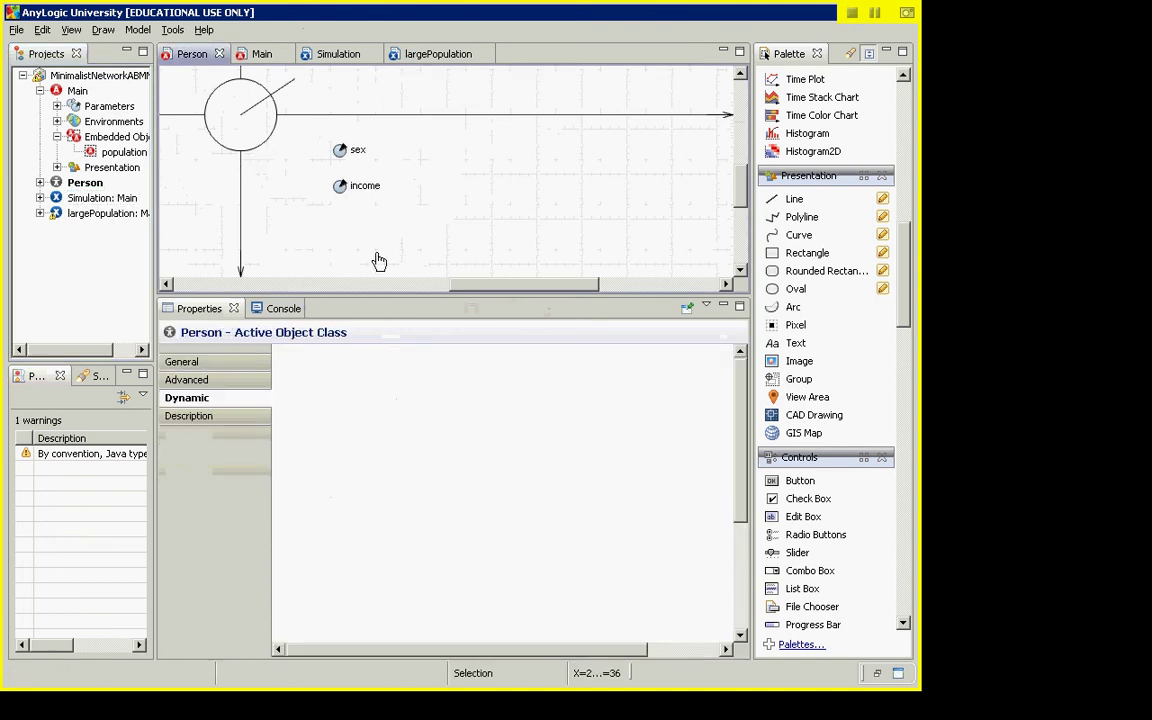
pyautogui.click(259, 148)
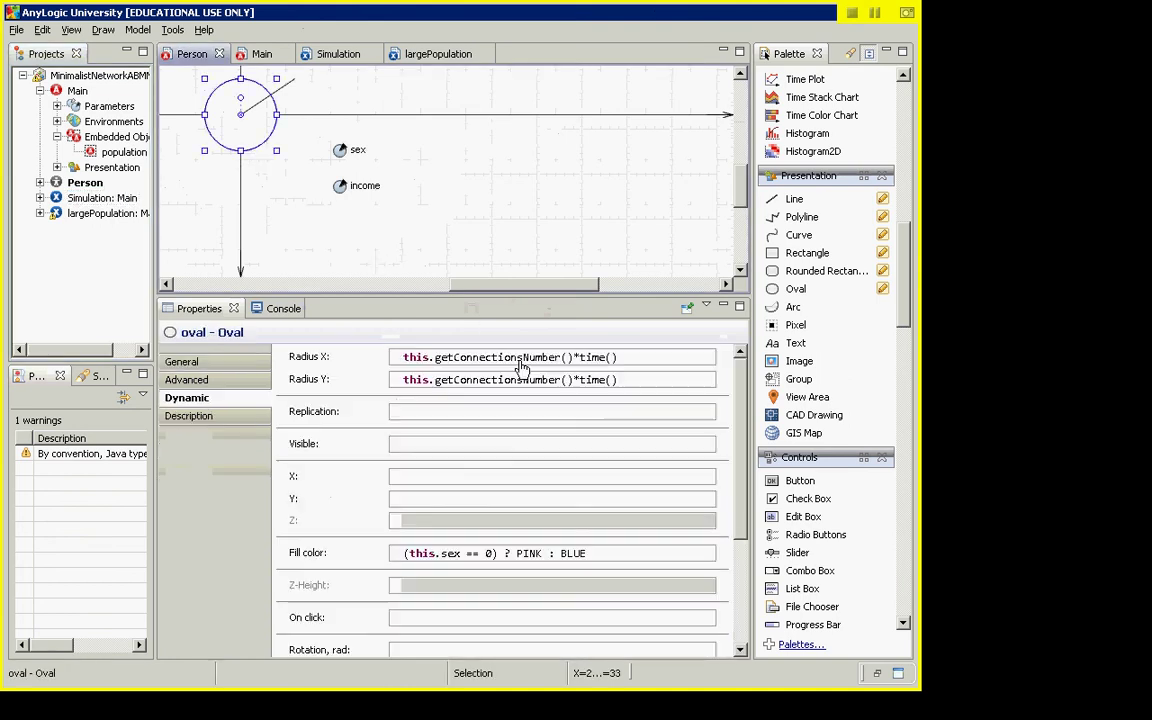
pyautogui.click(640, 358)
pyautogui.hotkey('shift', 'Left')
pyautogui.hotkey('shift', 'Left')
pyautogui.hotkey('shift', 'Left')
pyautogui.hotkey('shift', 'Left')
pyautogui.hotkey('shift', 'Left')
pyautogui.hotkey('shift', 'Left')
pyautogui.hotkey('shift', 'Left')
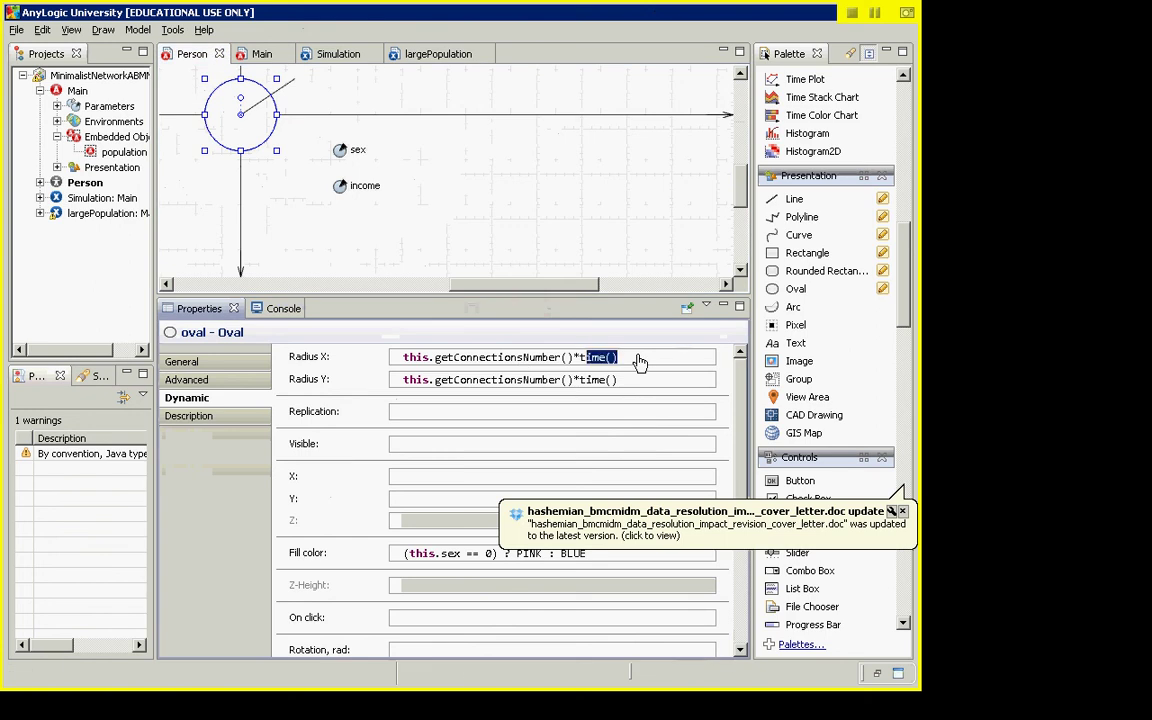
pyautogui.press('BackSpace')
# - Remove the *time() factor from the oval's dynamic Radius Y and deselect the oval
pyautogui.click(639, 381)
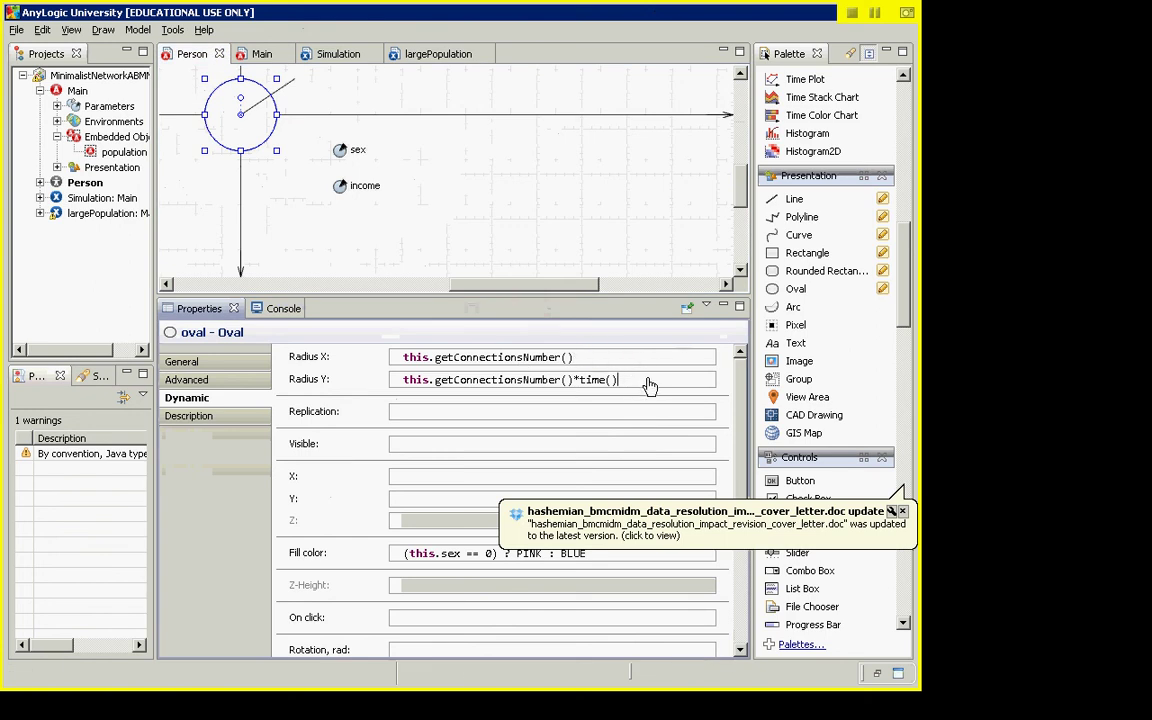
pyautogui.press('BackSpace')
pyautogui.press('BackSpace')
pyautogui.press('BackSpace')
pyautogui.press('BackSpace')
pyautogui.press('BackSpace')
pyautogui.press('BackSpace')
pyautogui.press('BackSpace')
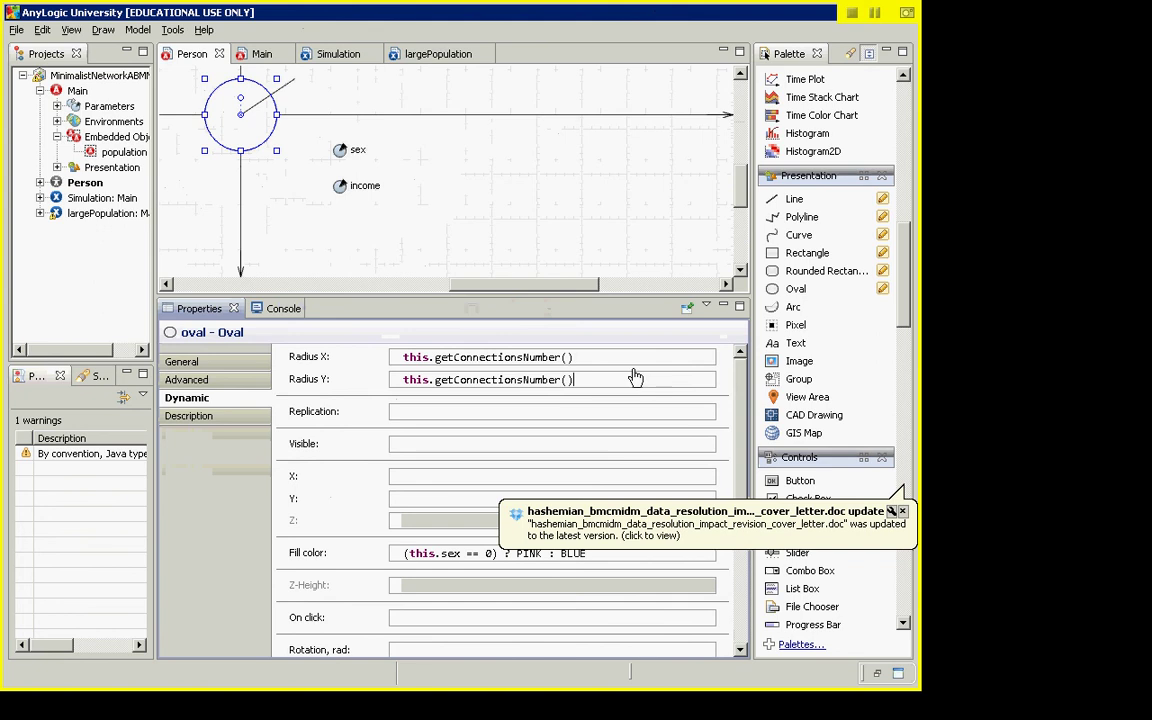
pyautogui.click(470, 150)
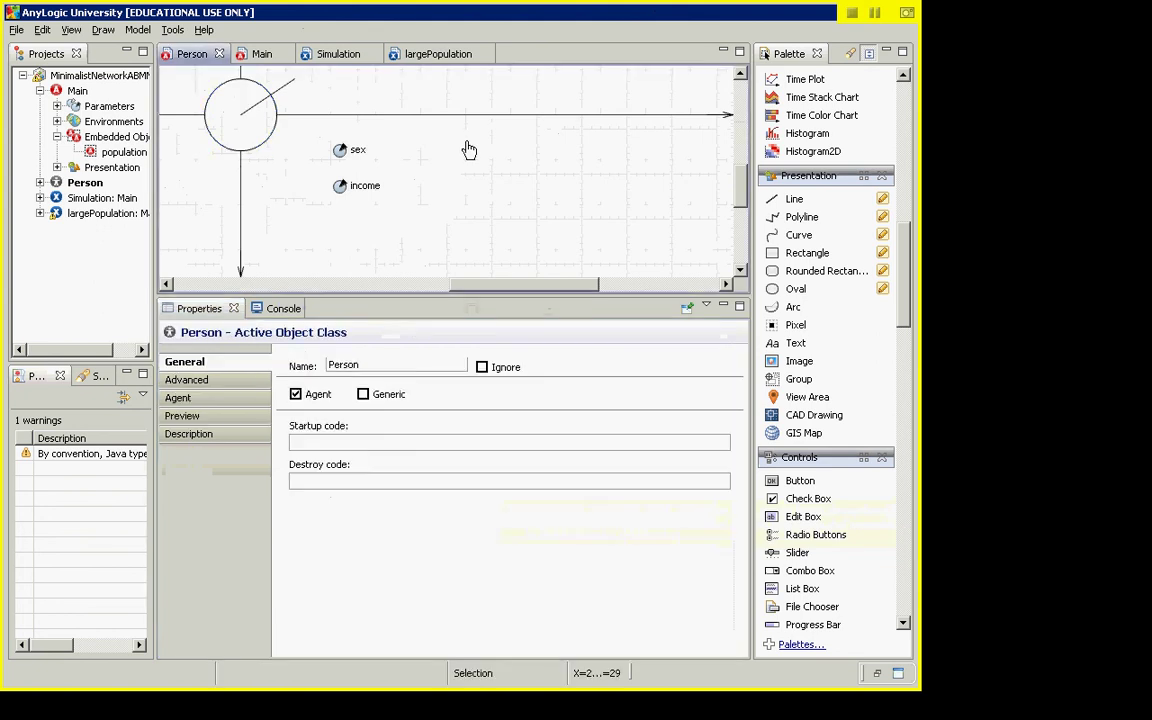
# - Examine the replication, dX and dY expressions of Person's line, consult the Geometry to Connect Agents slide in PowerPoint, and return to AnyLogic
pyautogui.hotkey('alt', 'Tab')
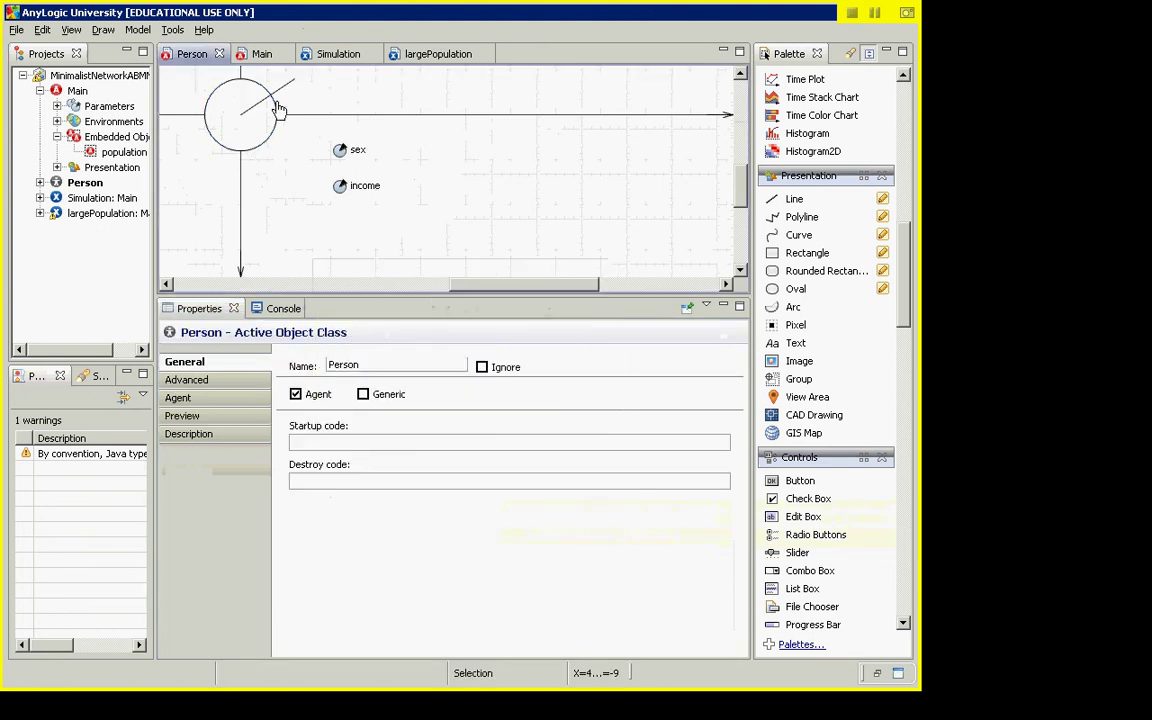
pyautogui.click(278, 104)
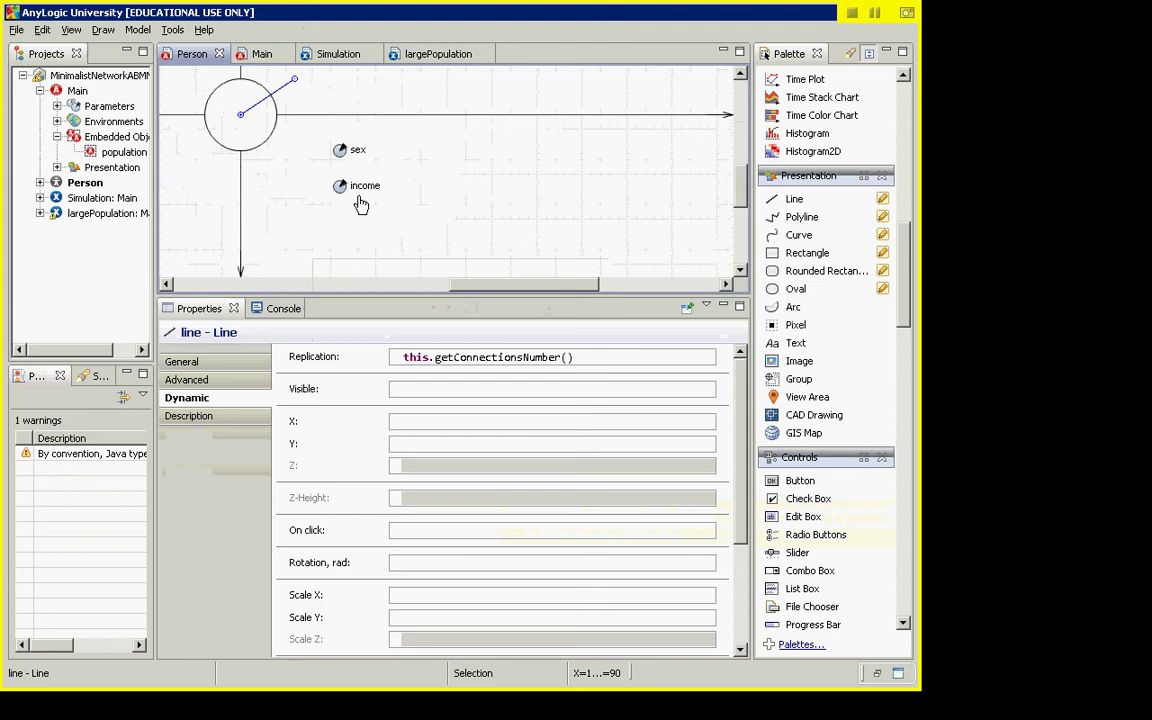
pyautogui.scroll(-3, 429, 401)
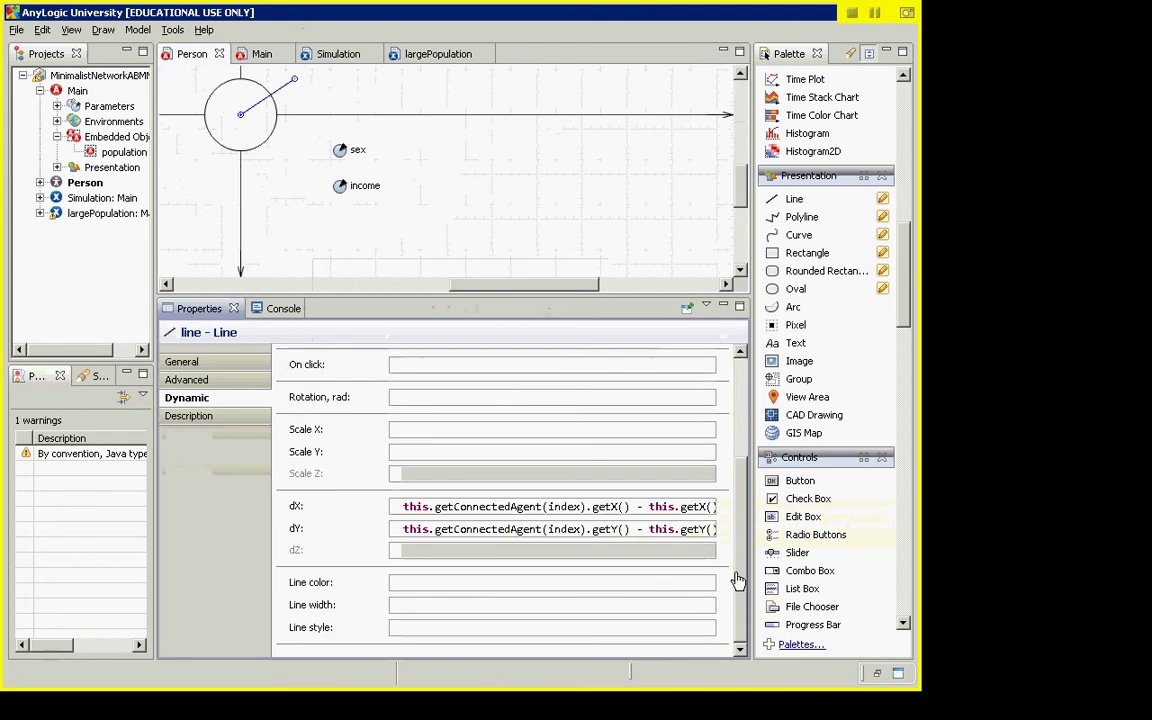
pyautogui.click(447, 535)
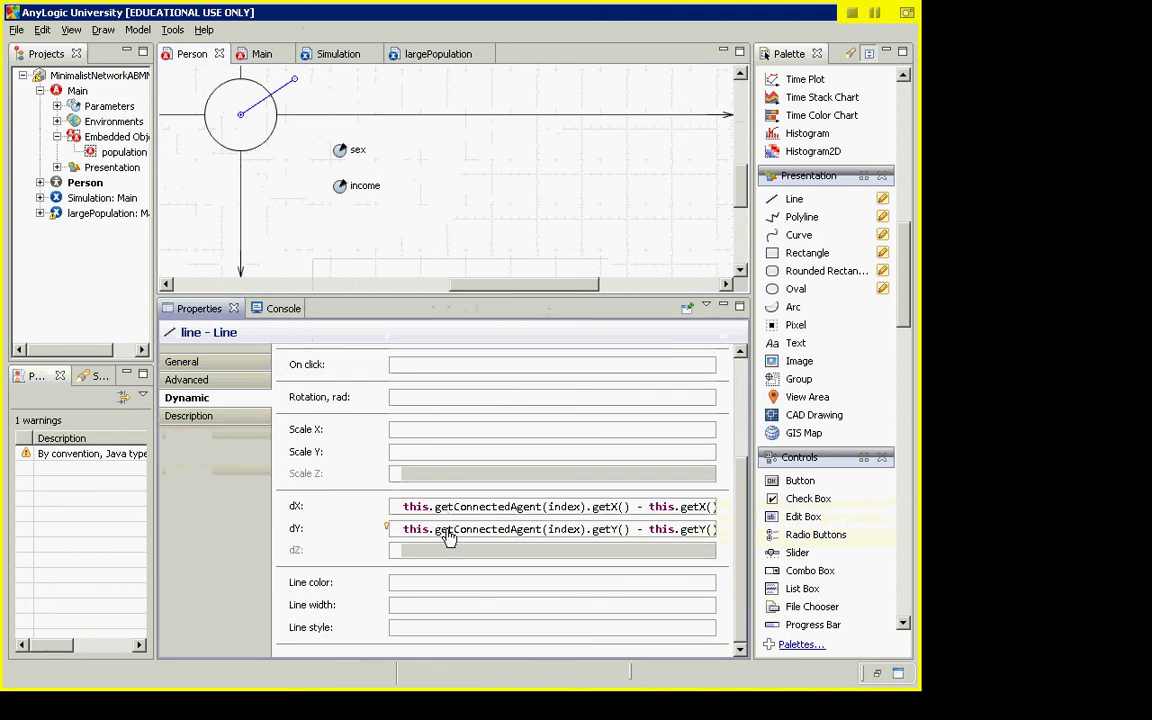
pyautogui.scroll(1, 452, 528)
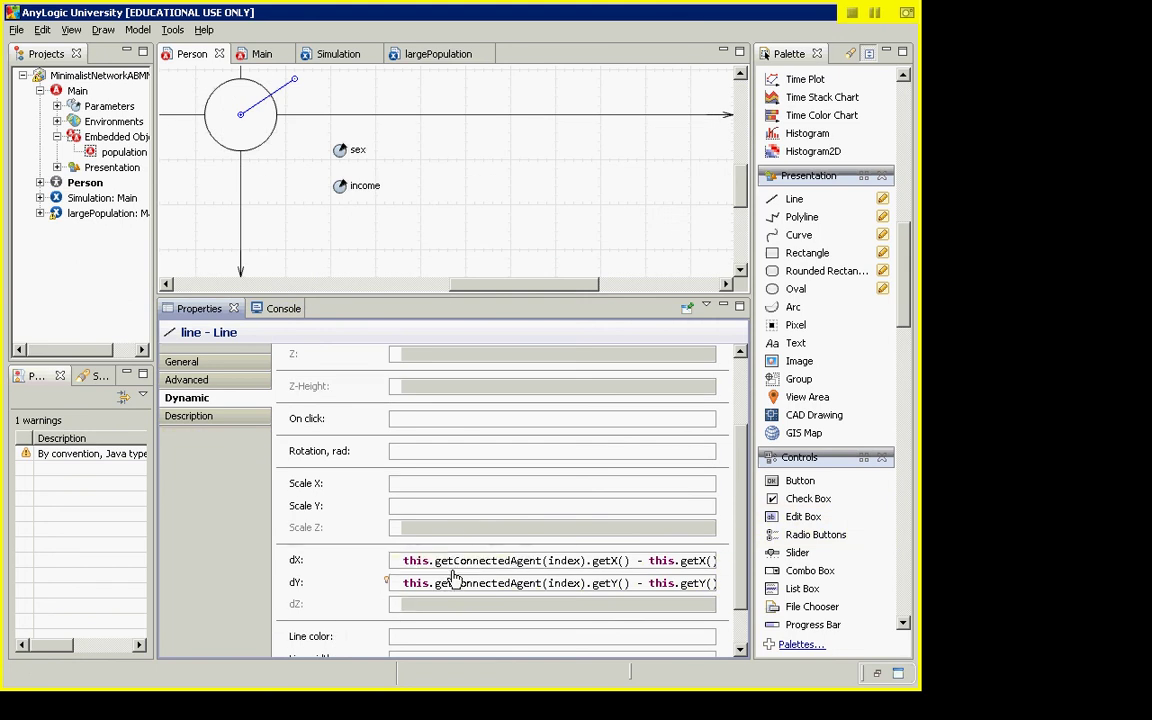
pyautogui.hotkey('alt', 'Tab')
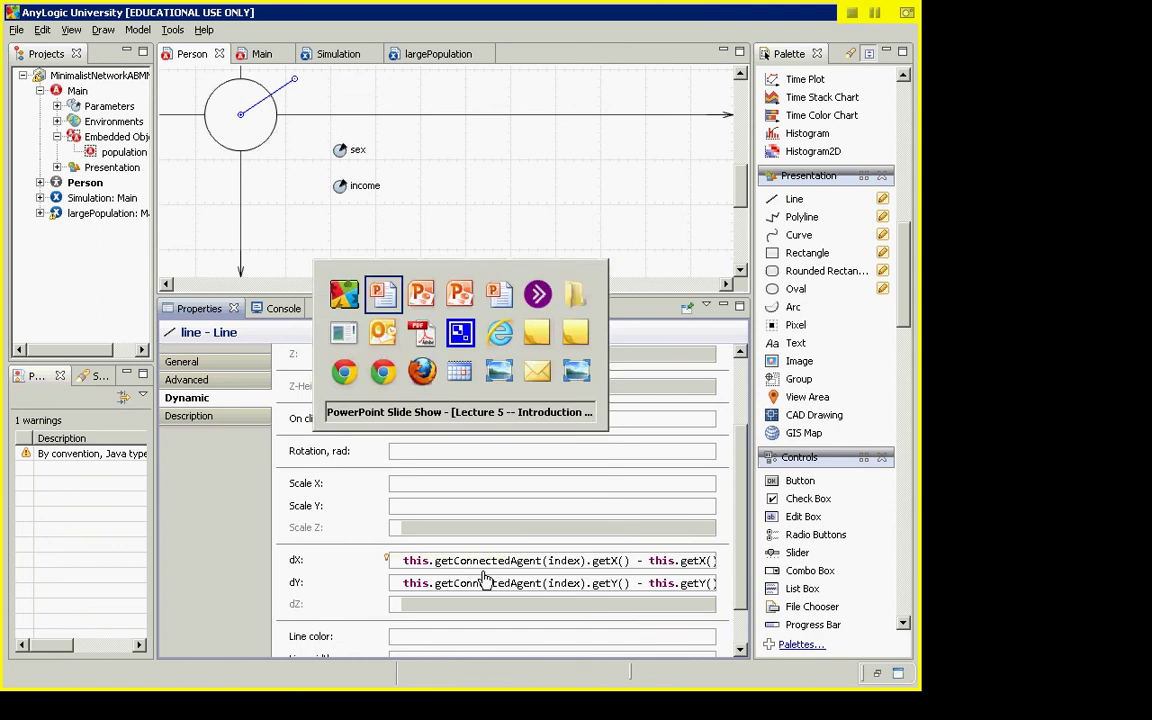
pyautogui.press('Escape')
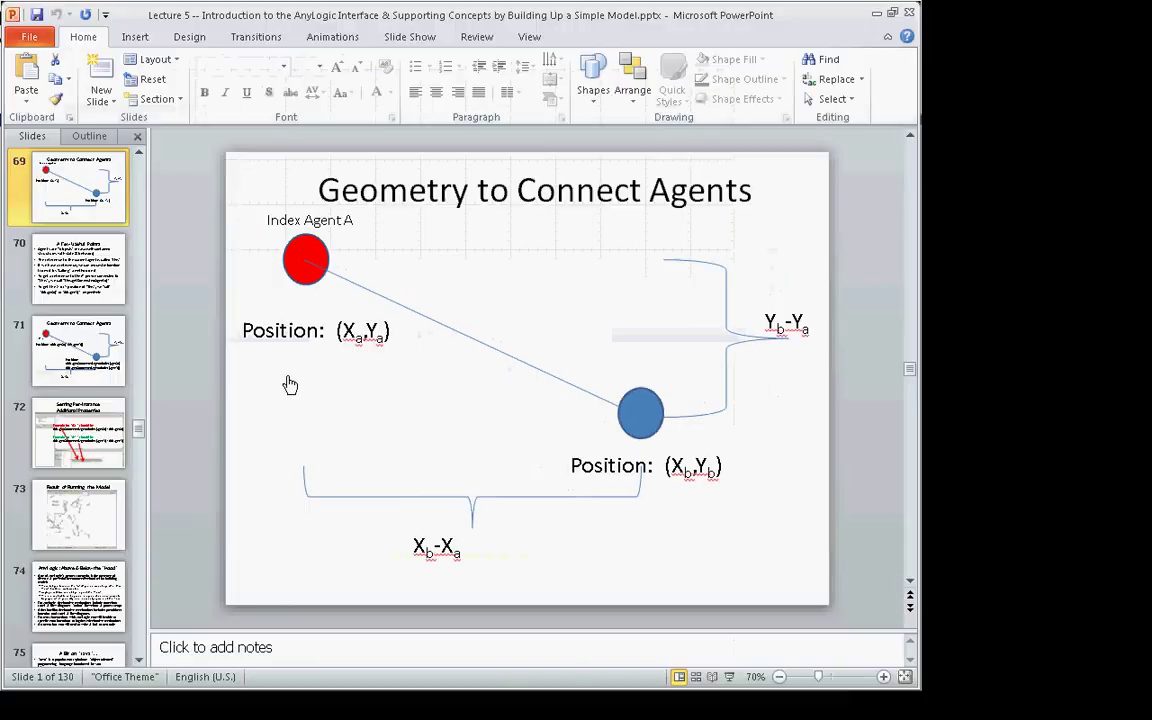
pyautogui.hotkey('alt', 'Tab')
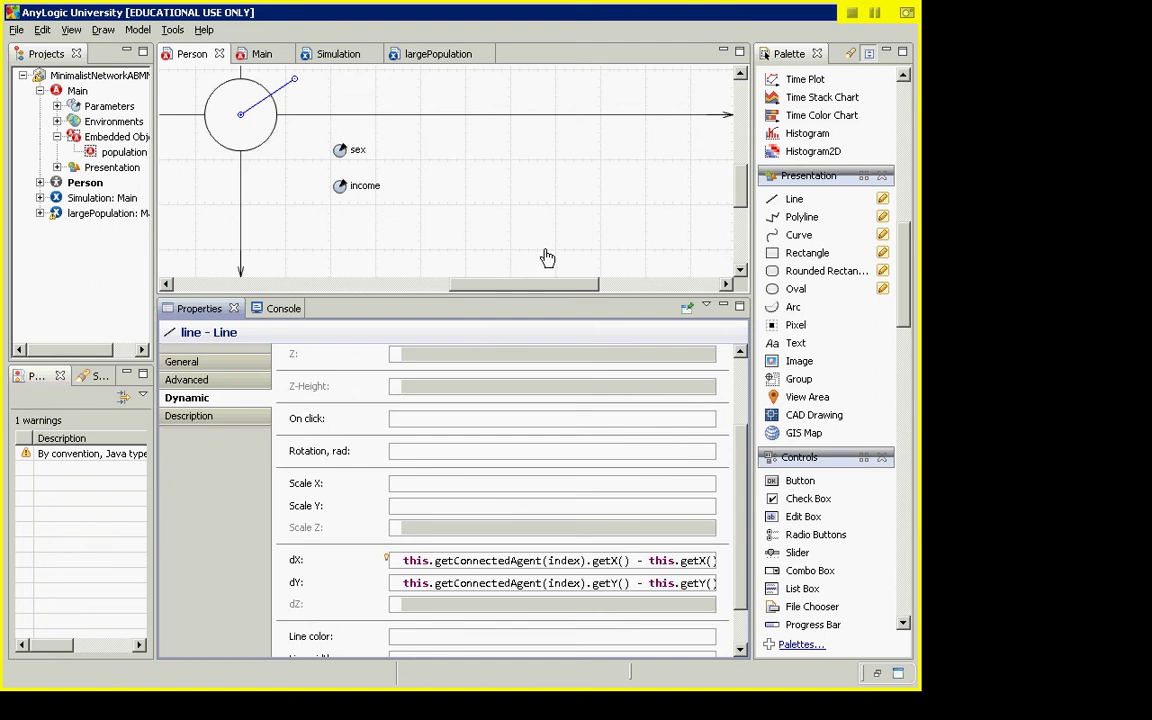
pyautogui.hotkey('alt', 'Tab')
pyautogui.hotkey('alt', 'Tab')
pyautogui.hotkey('alt', 'Tab')
pyautogui.hotkey('alt', 'Tab')
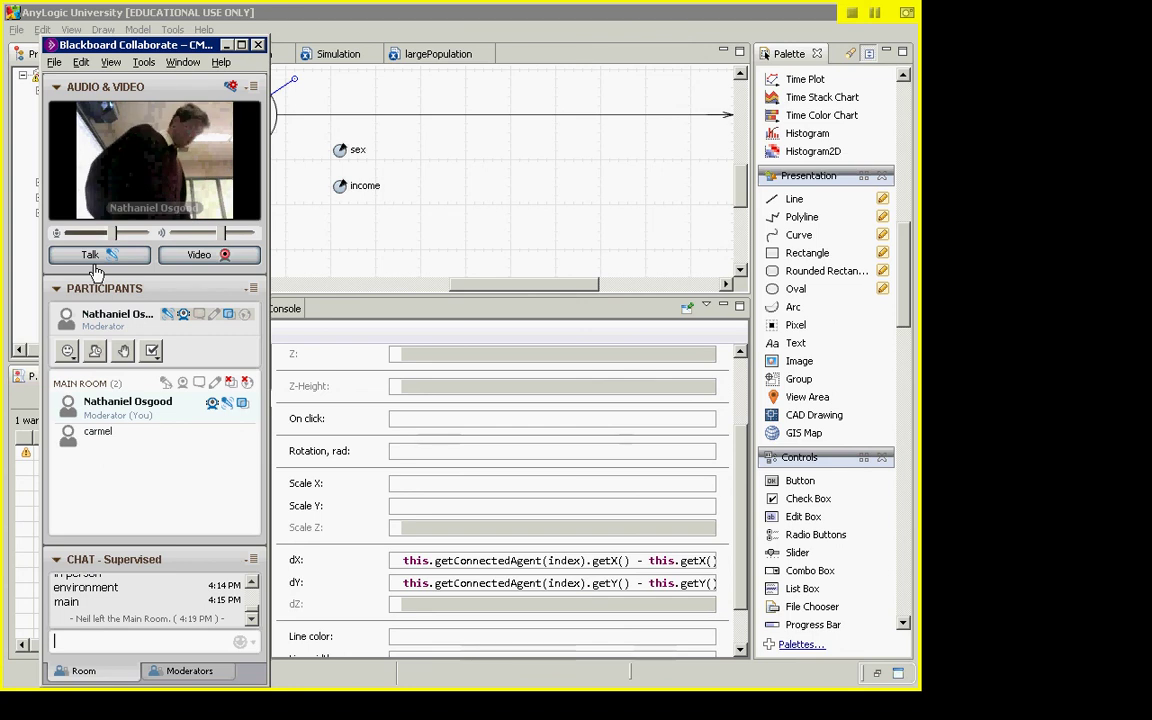
pyautogui.hotkey('alt', 'Tab')
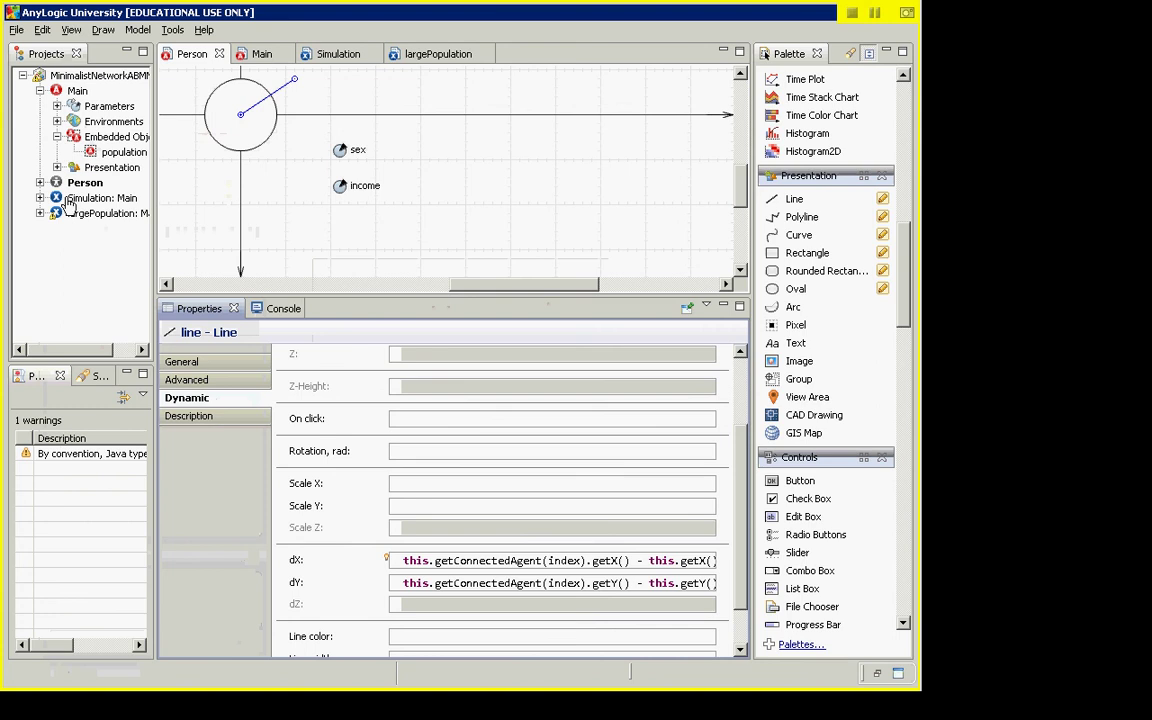
# - Examine the space, layout and network settings of Main's environment, including the available layout types
pyautogui.doubleClick(77, 90)
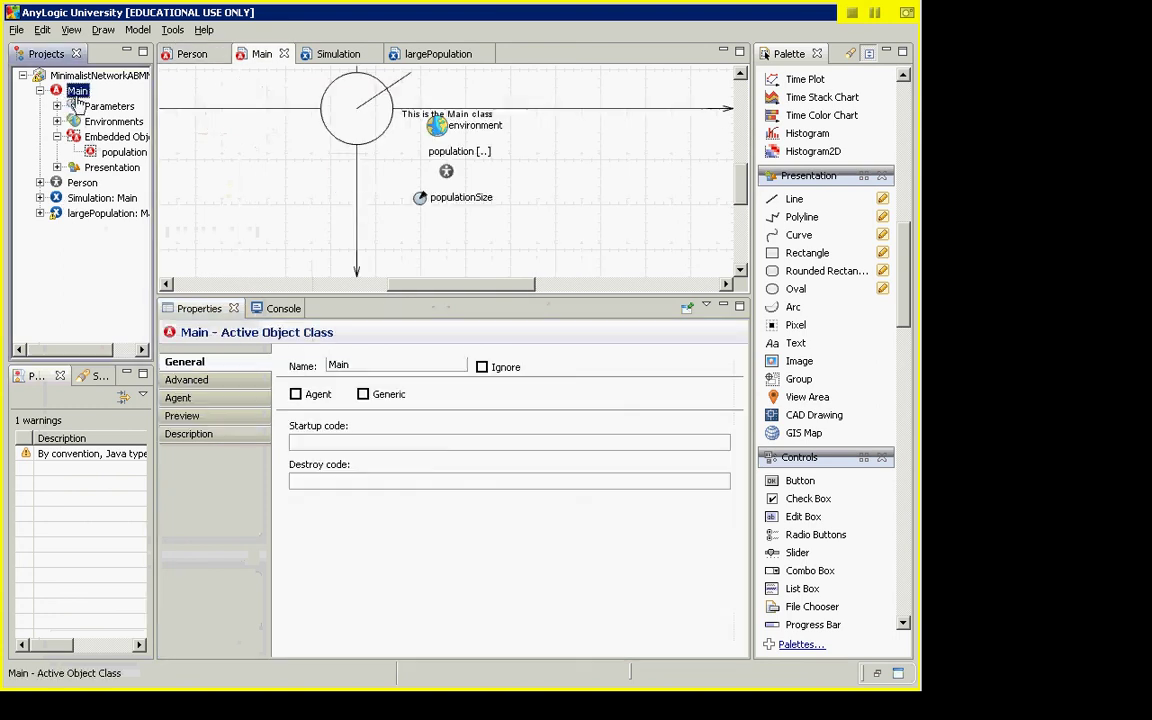
pyautogui.click(397, 124)
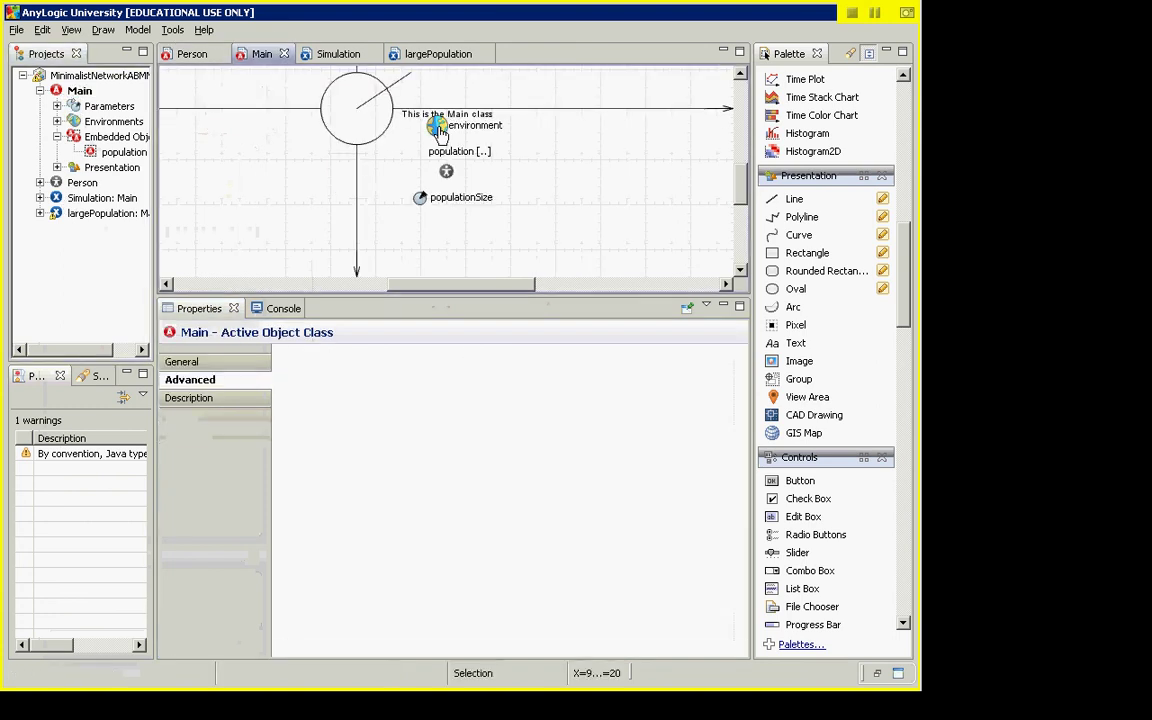
pyautogui.click(439, 128)
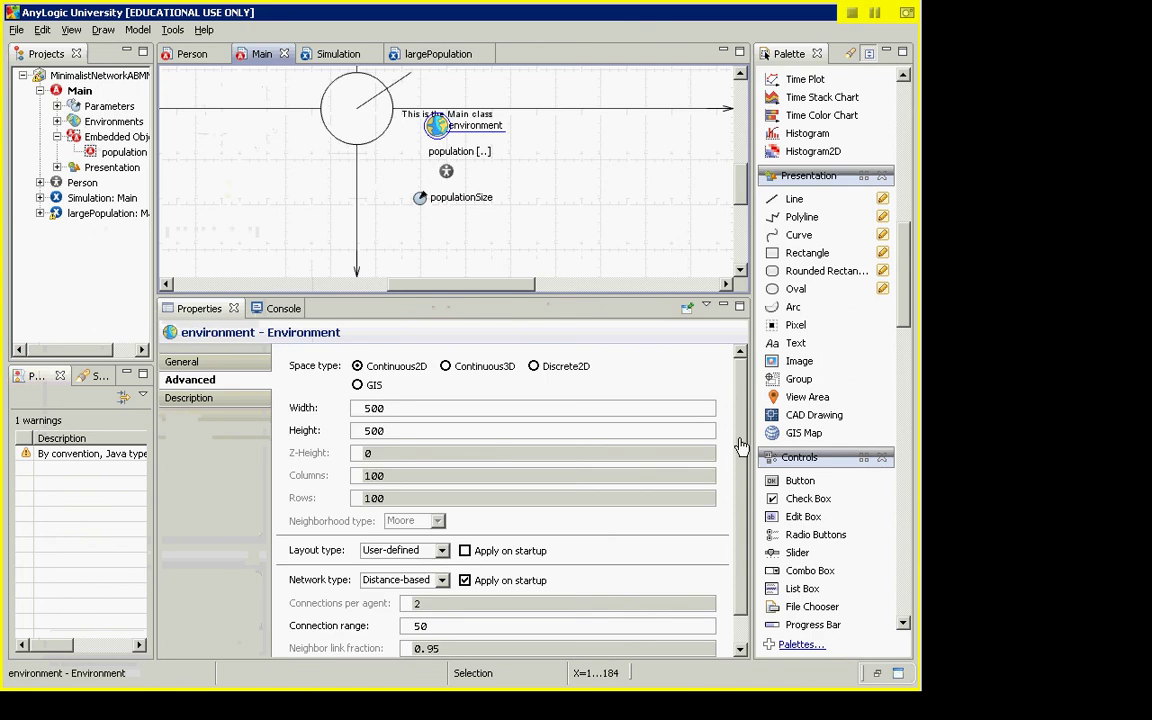
pyautogui.scroll(-1, 680, 487)
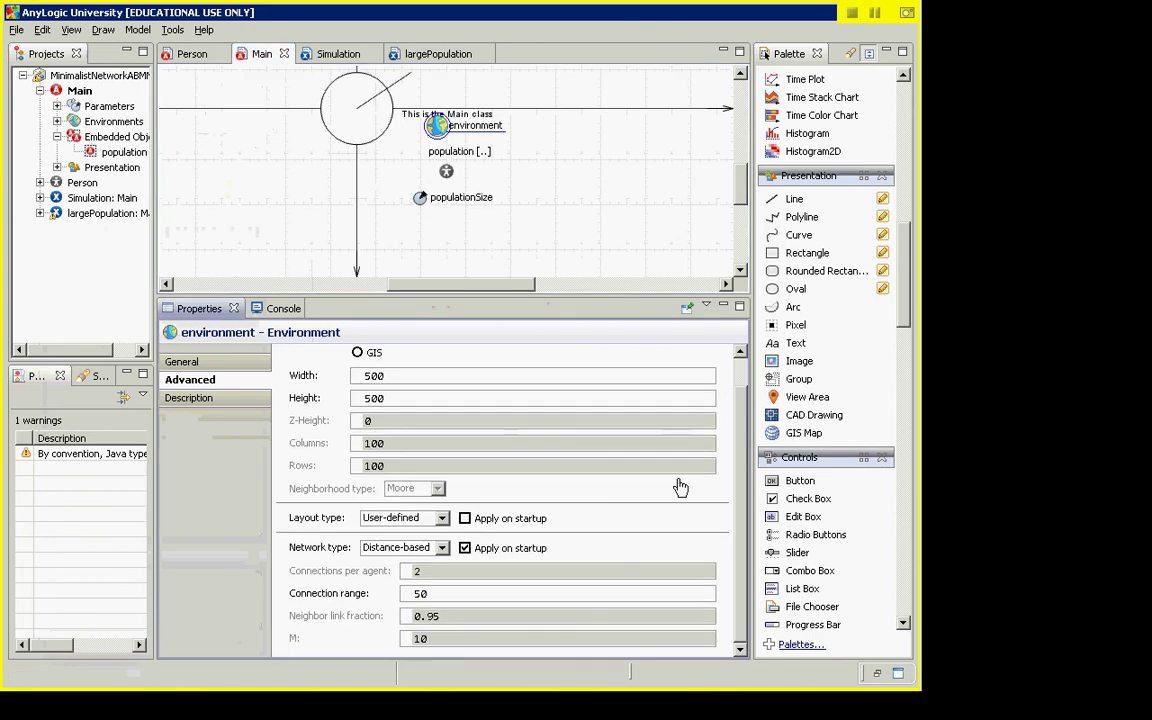
pyautogui.click(395, 519)
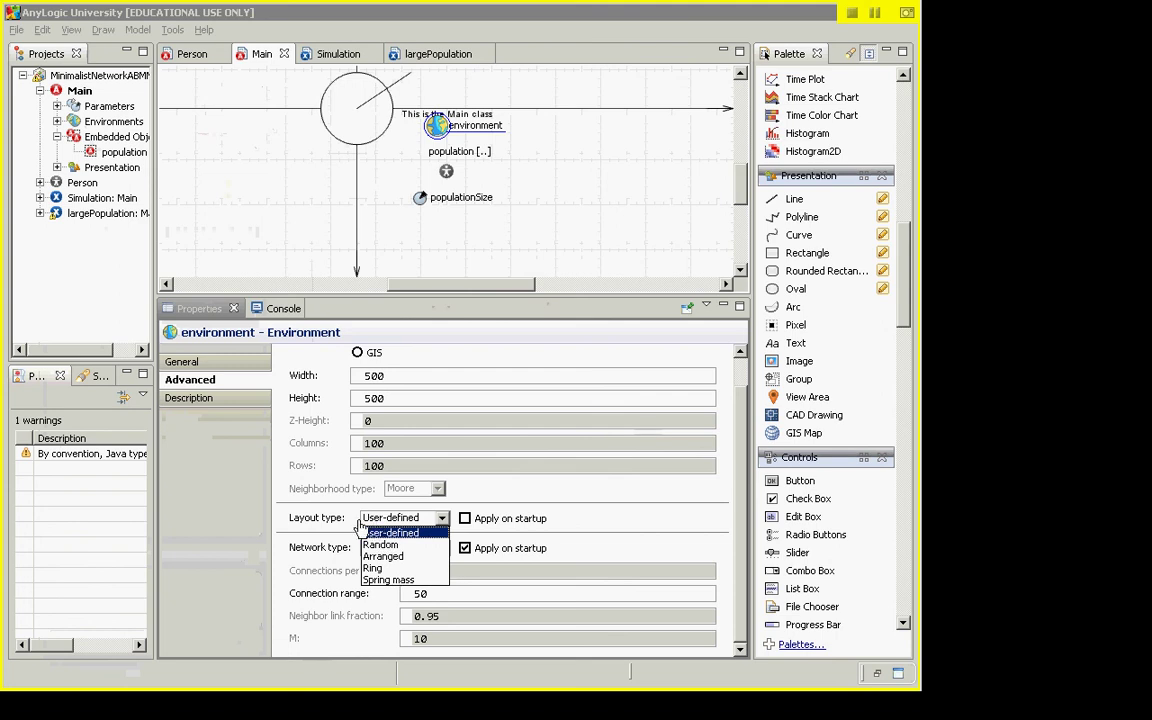
pyautogui.click(313, 547)
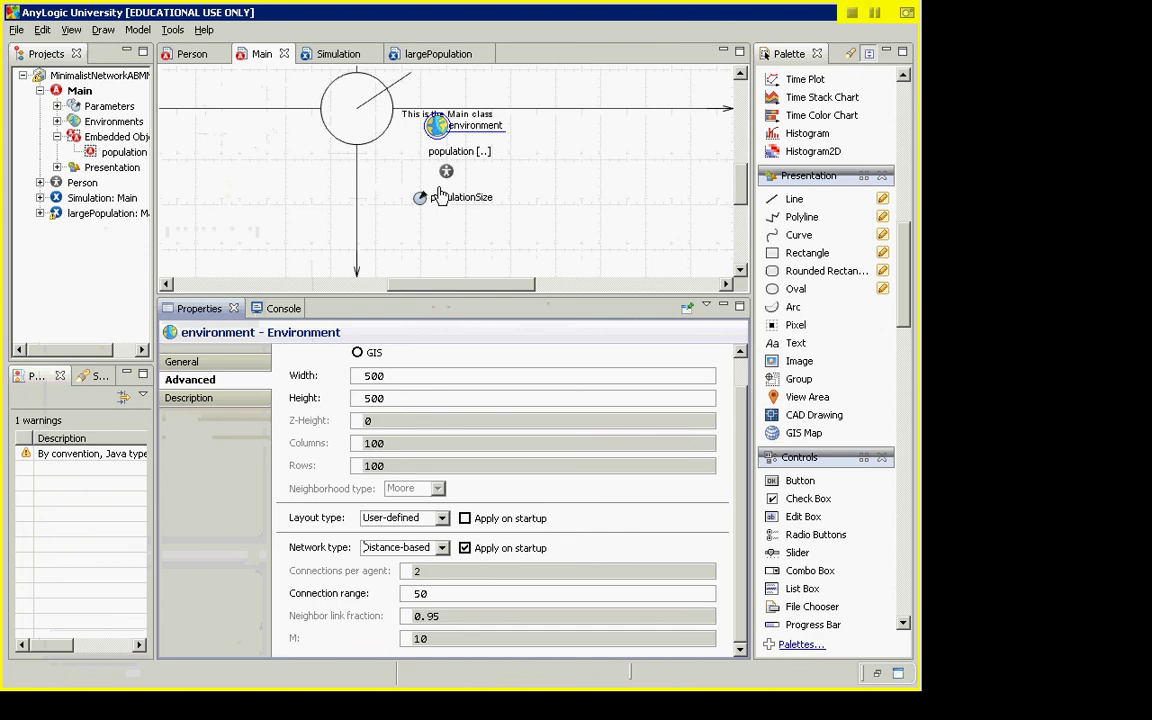
# - Examine the Person class's advanced and agent settings, switching "Environment defines initial location" off and on again to check the initial coordinates
pyautogui.doubleClick(80, 183)
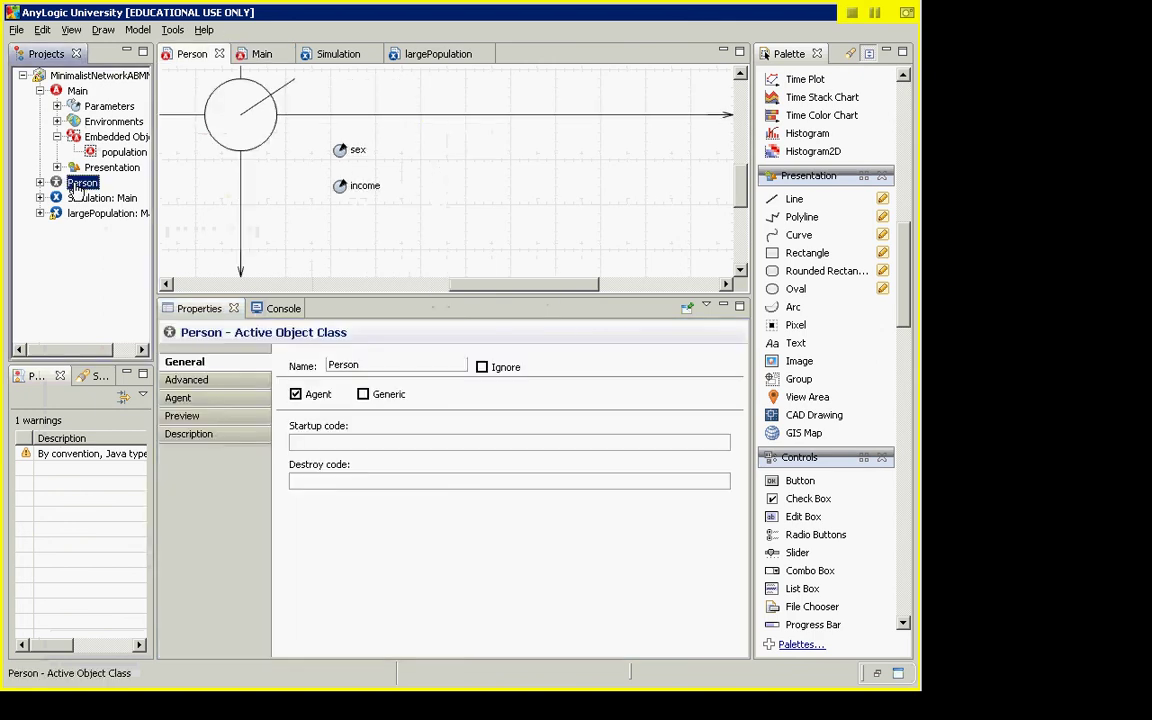
pyautogui.click(212, 381)
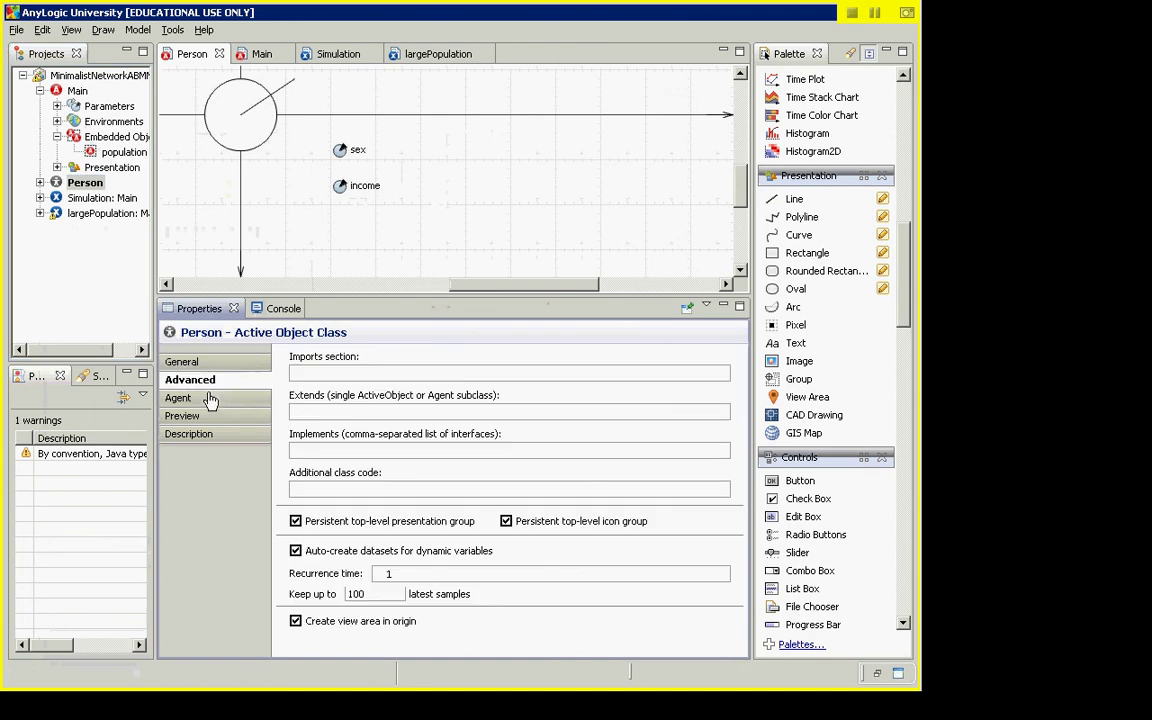
pyautogui.click(208, 399)
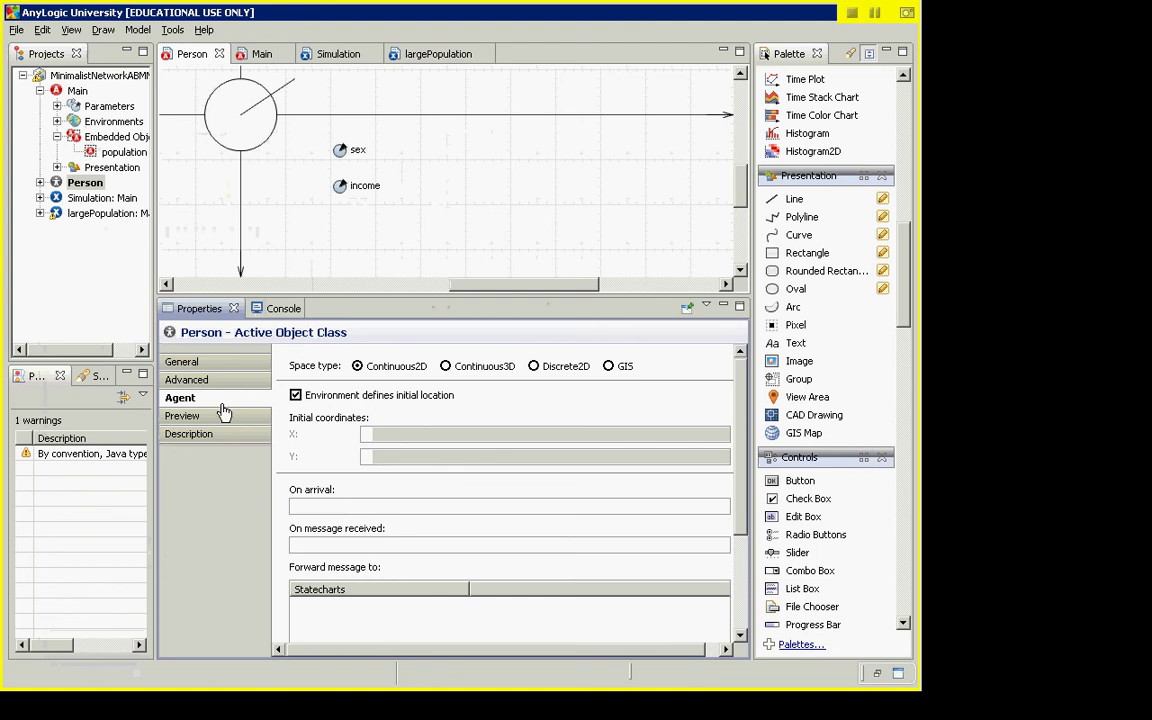
pyautogui.click(296, 396)
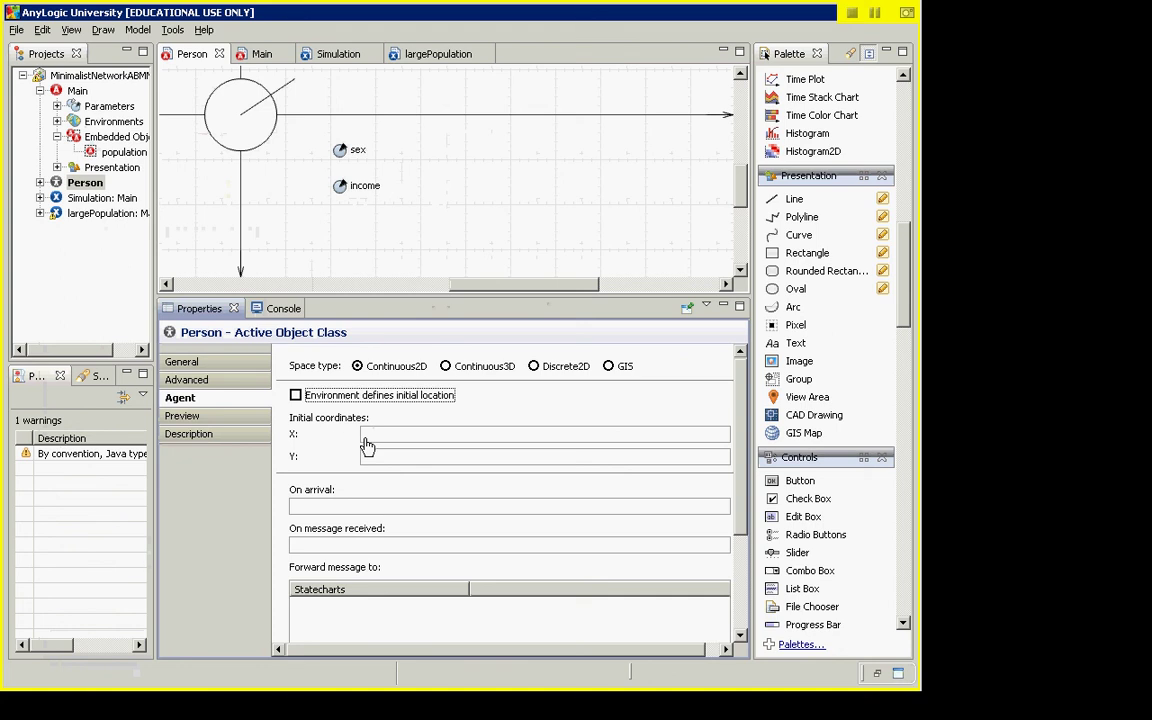
pyautogui.click(296, 395)
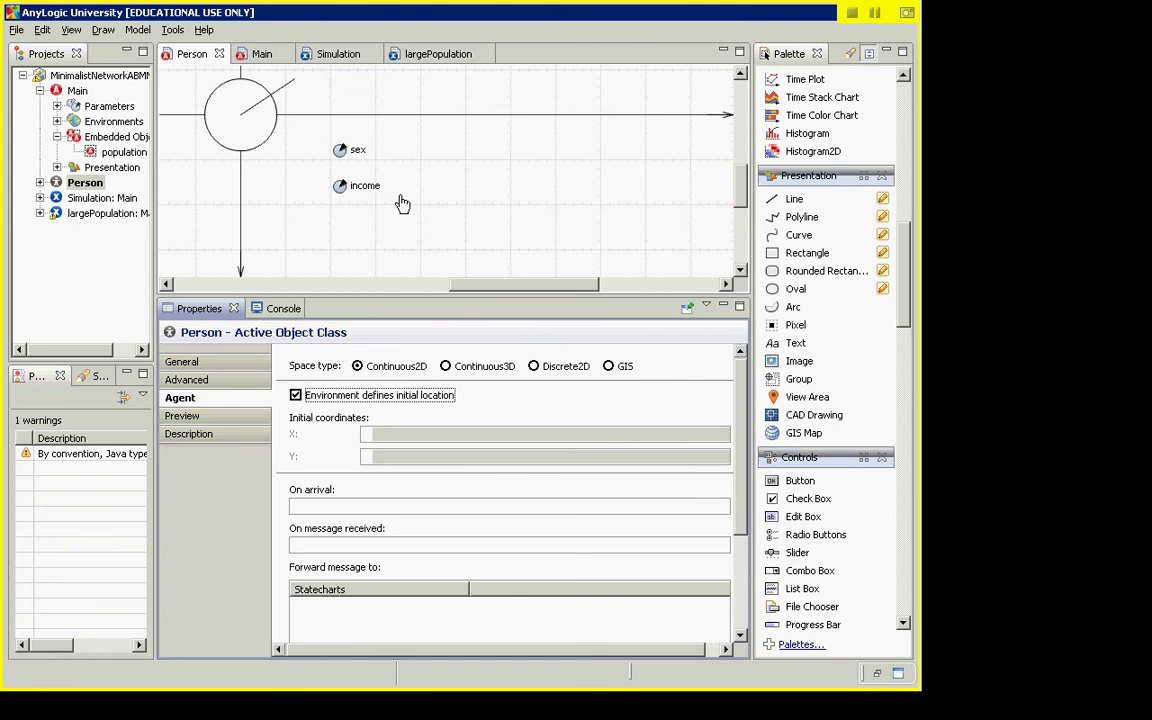
# - Switch to Blackboard Collaborate to check the session, and continue to the Sent Items folder in Outlook
pyautogui.hotkey('alt', 'Tab')
pyautogui.hotkey('alt', 'Tab')
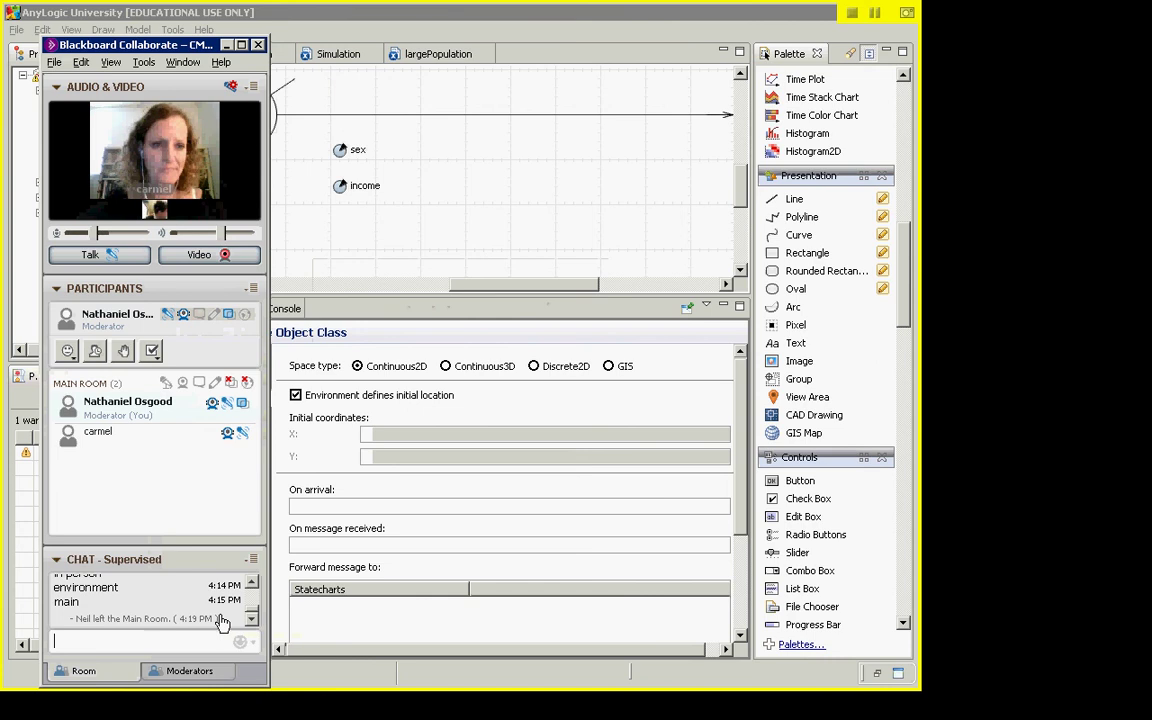
pyautogui.hotkey('alt', 'Tab')
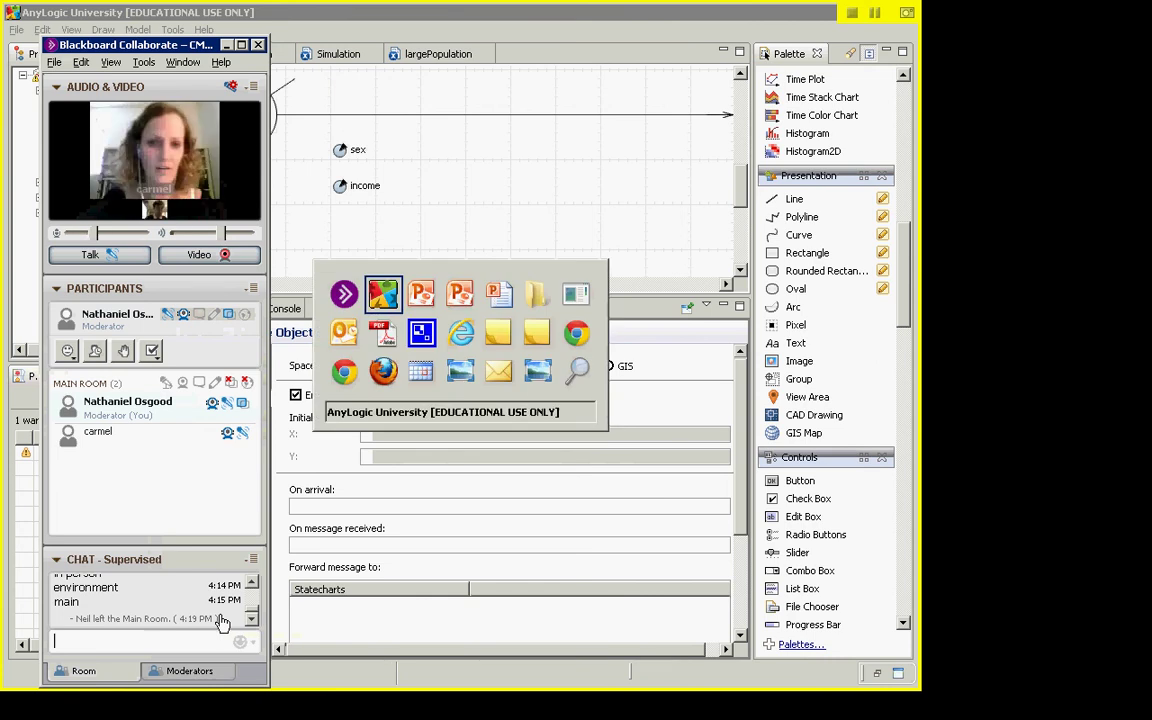
pyautogui.hotkey('alt', 'Tab')
pyautogui.hotkey('alt', 'Tab')
pyautogui.hotkey('alt', 'Tab')
pyautogui.hotkey('alt', 'Tab')
pyautogui.hotkey('alt', 'Tab')
pyautogui.hotkey('alt', 'Tab')
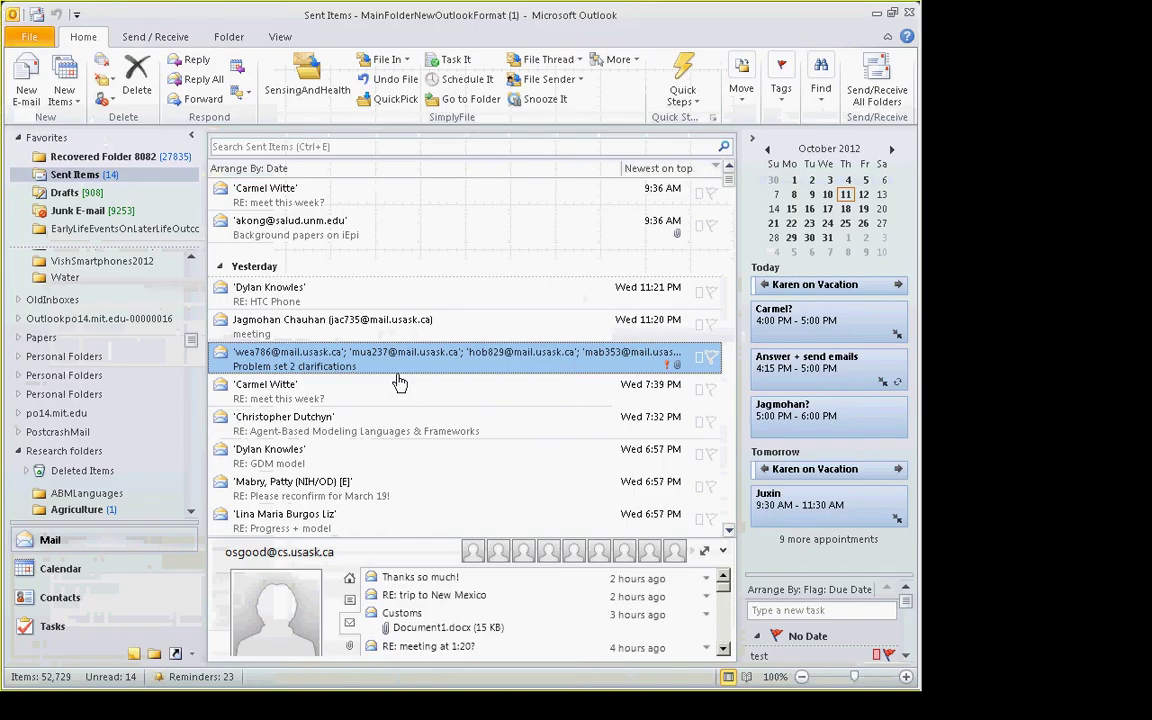
# - Return to Blackboard Collaborate and stop the application sharing
pyautogui.hotkey('alt', 'Tab')
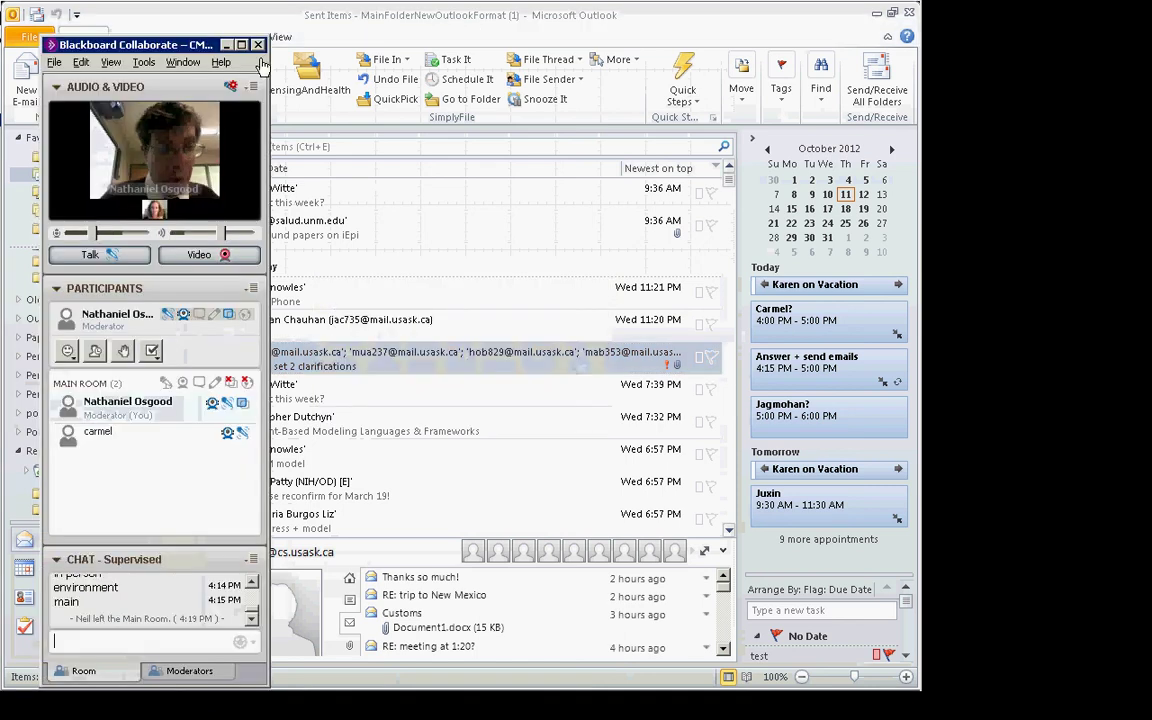
pyautogui.hotkey('alt', 'Tab')
pyautogui.hotkey('alt', 'shift', 'Tab')
pyautogui.click(143, 62)
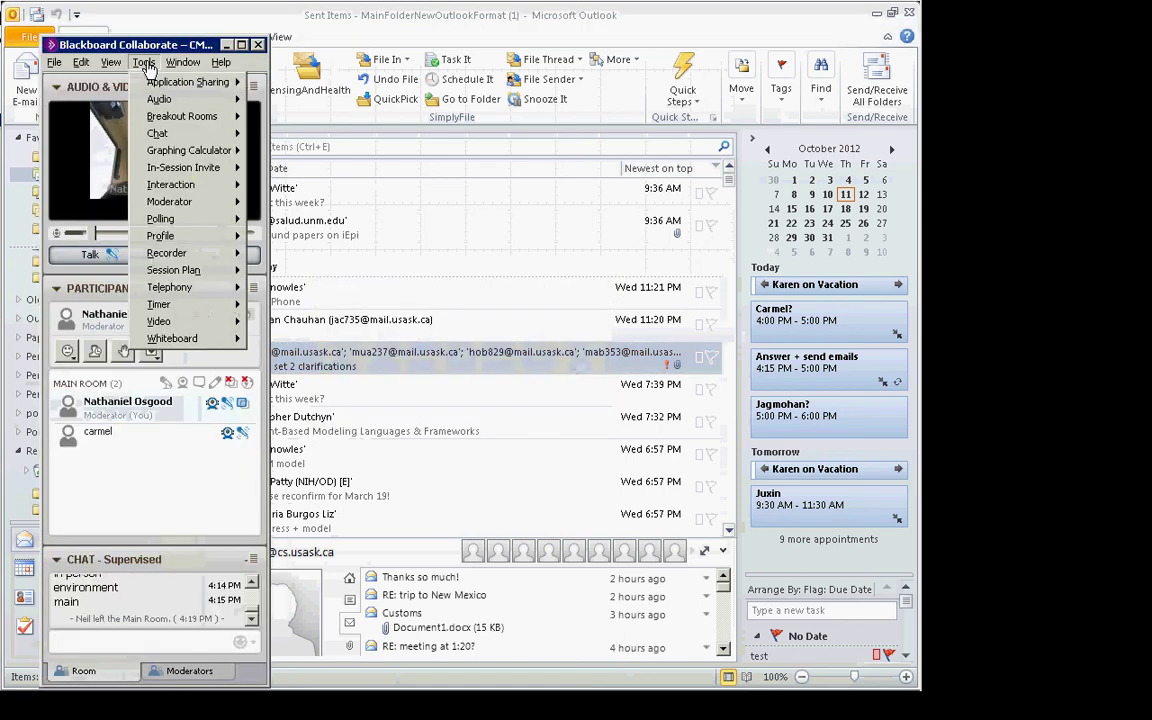
pyautogui.moveTo(222, 85)
pyautogui.click(297, 92)
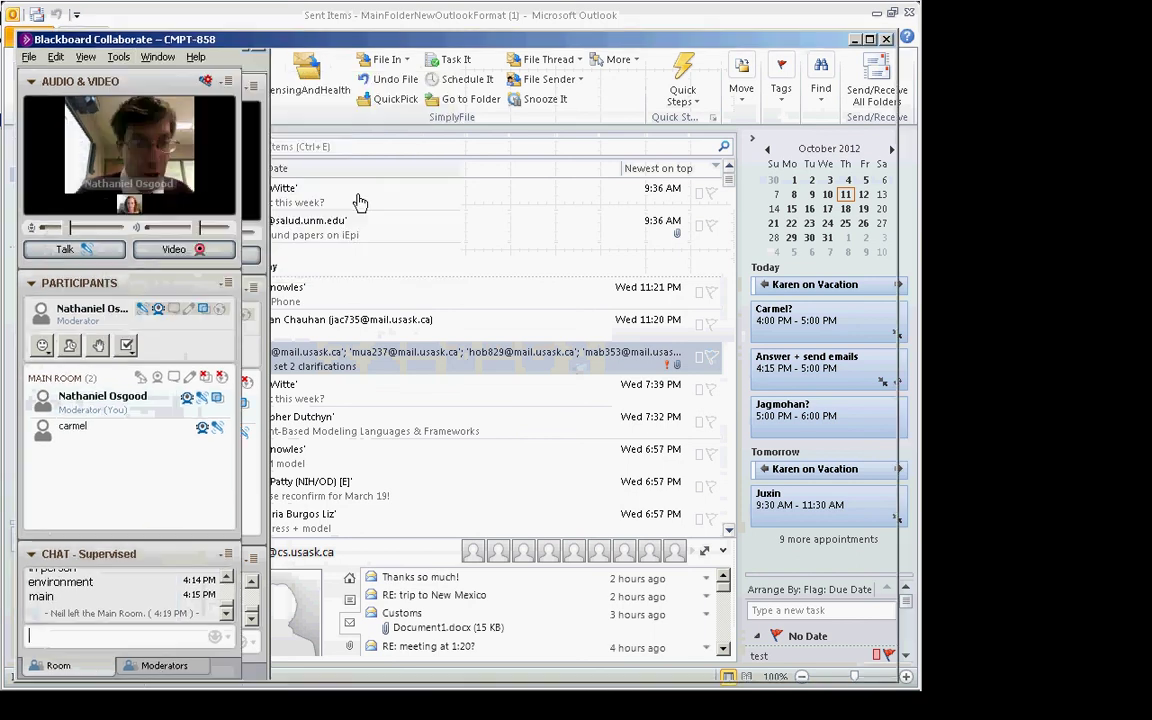
# - Switch to Outlook, open yesterday's received "RE: meet this week?" message from Recovered Folder 8082, and select its Johnes redo3.alp attachment
pyautogui.hotkey('alt', 'Tab')
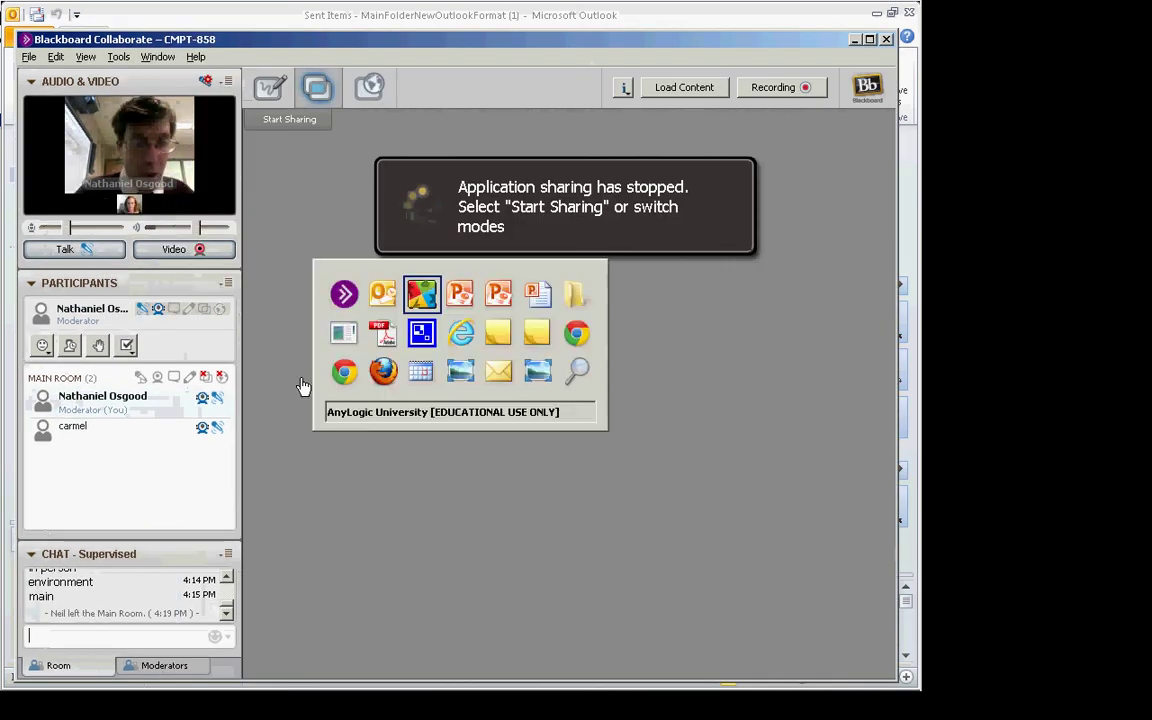
pyautogui.hotkey('alt', 'Tab')
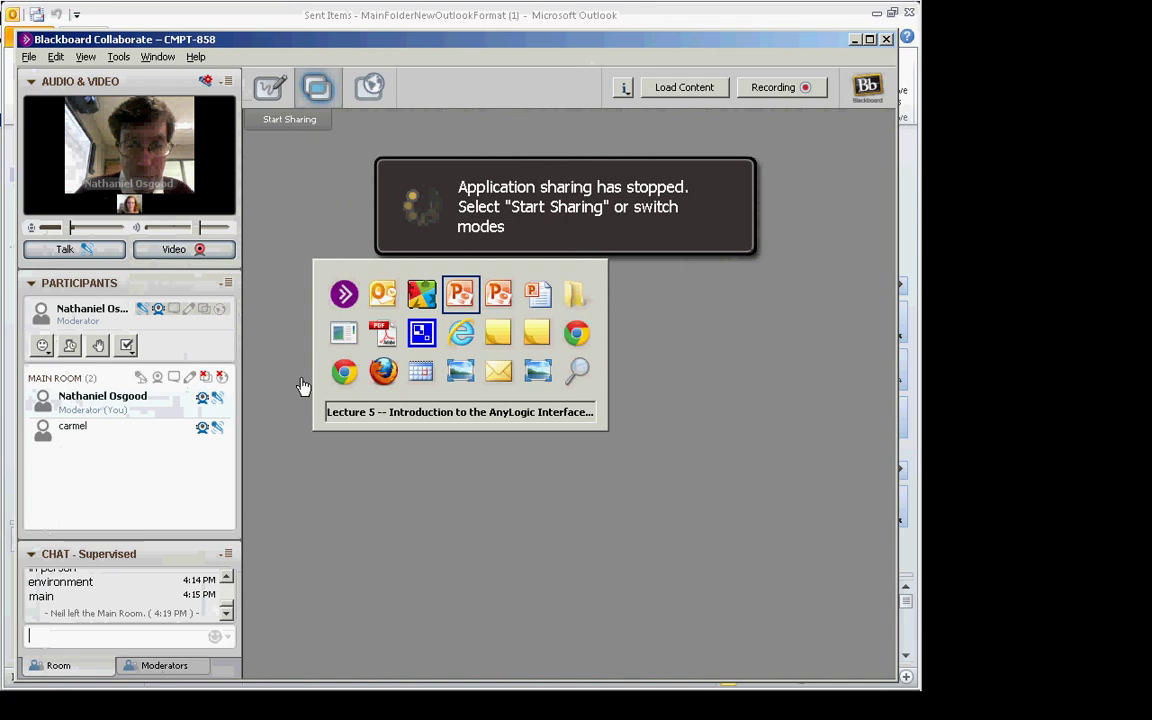
pyautogui.hotkey('alt', 'shift', 'Tab')
pyautogui.hotkey('alt', 'shift', 'Tab')
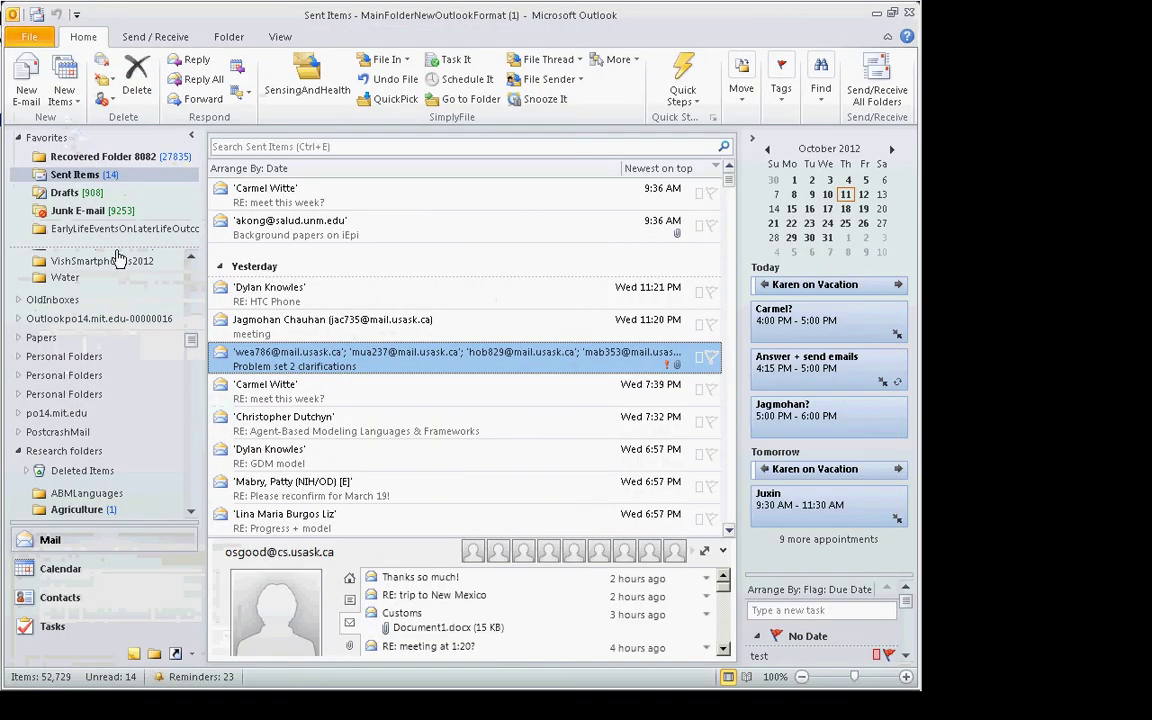
pyautogui.press('Up')
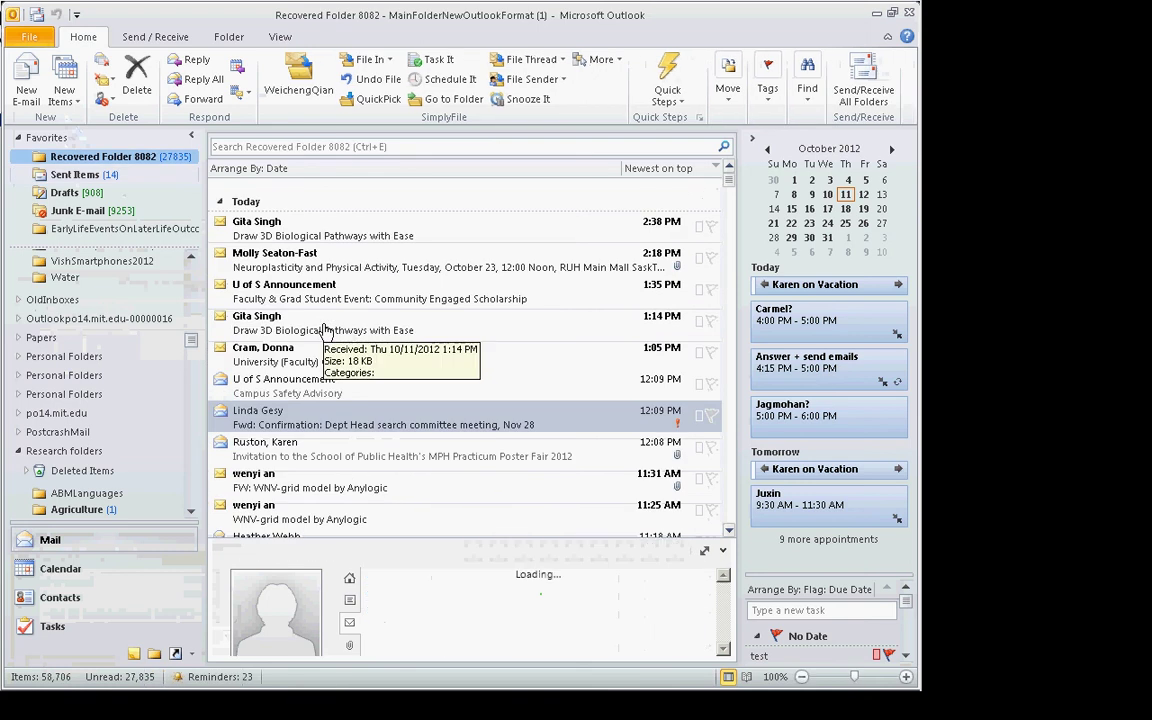
pyautogui.scroll(-1, 322, 432)
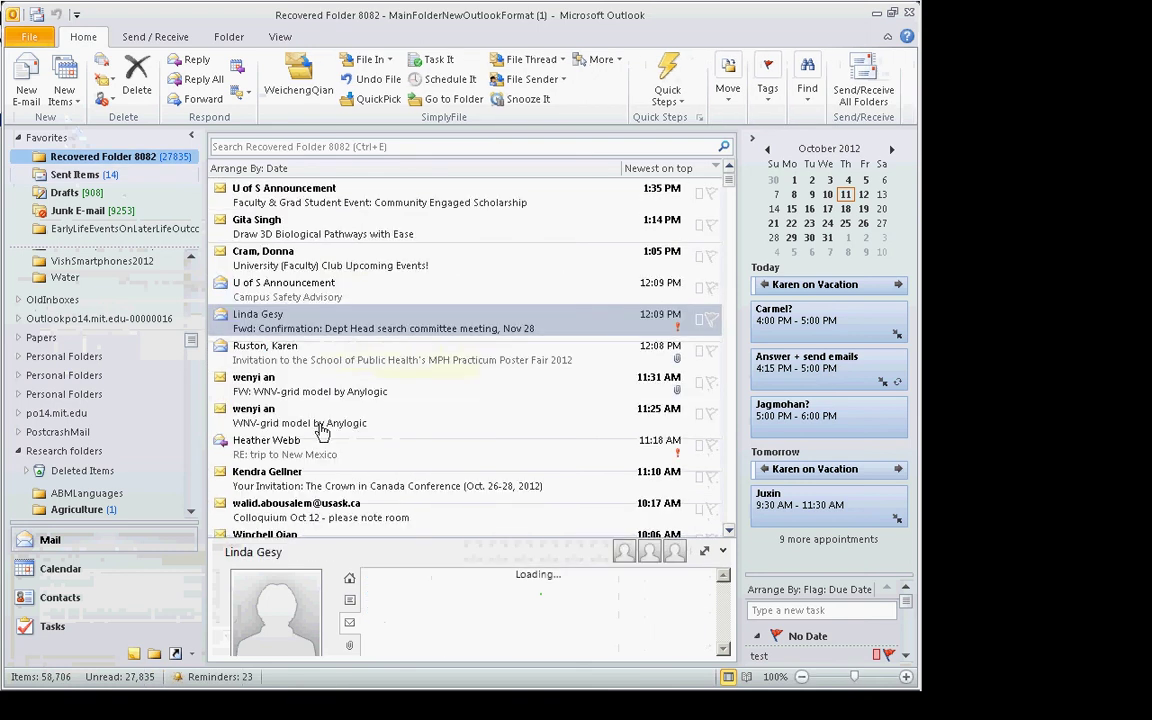
pyautogui.scroll(-7, 322, 432)
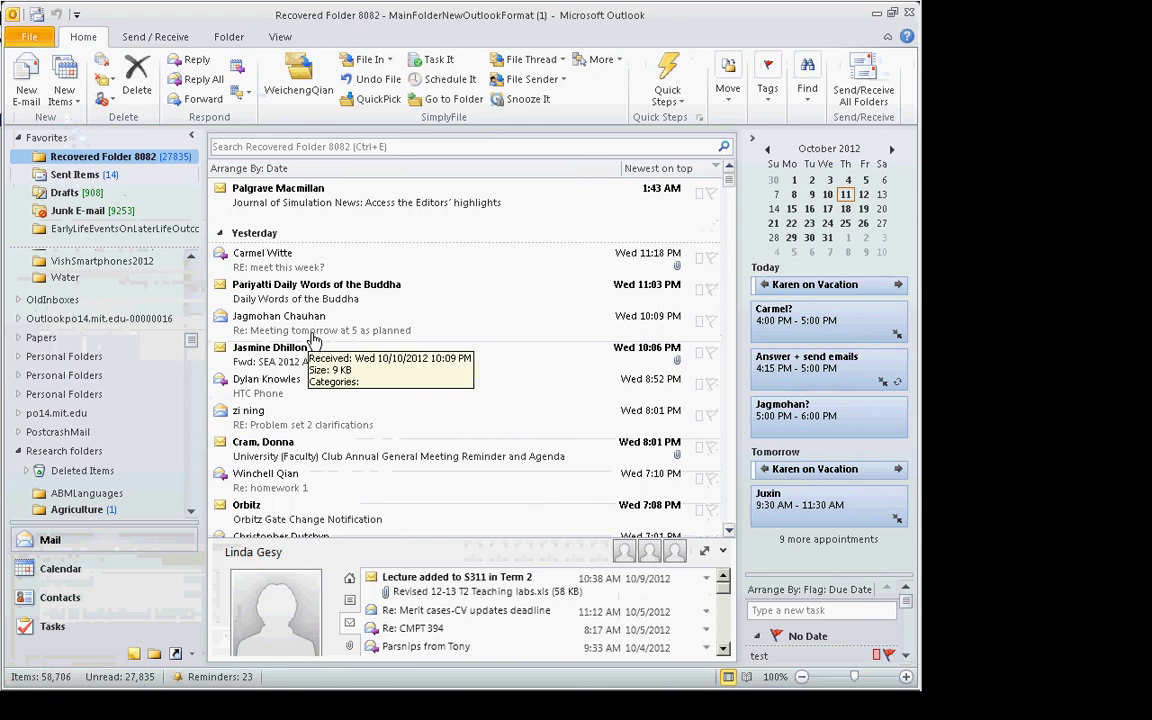
pyautogui.click(314, 259)
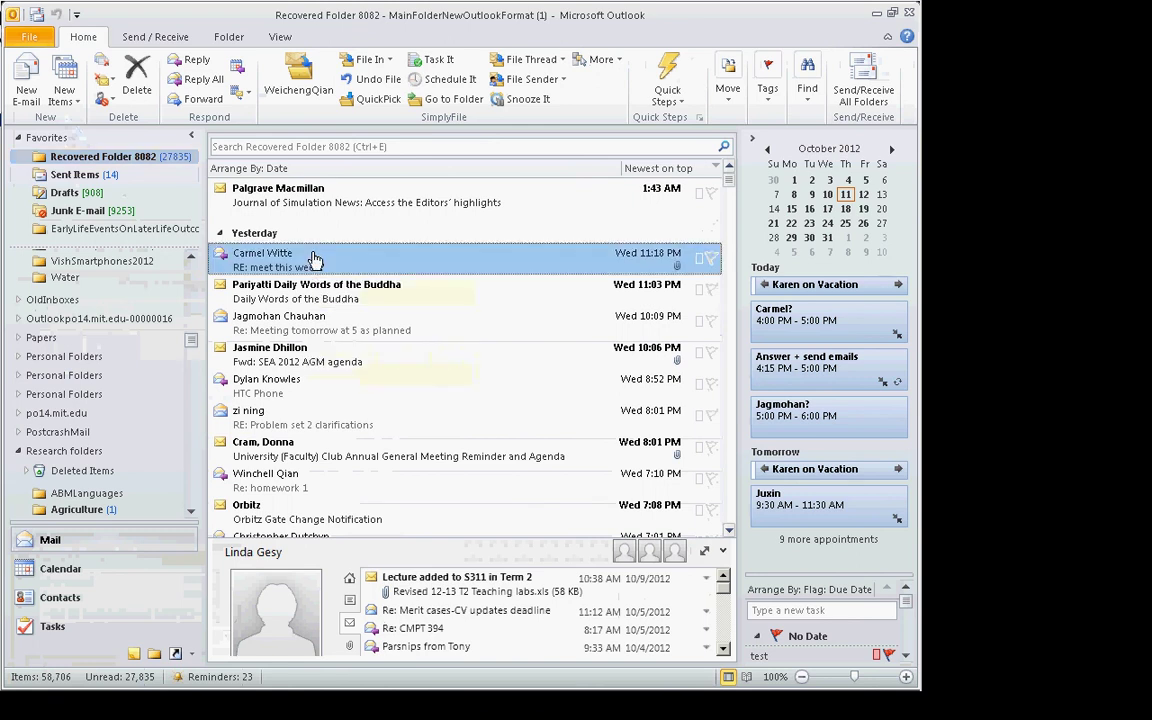
pyautogui.doubleClick(314, 259)
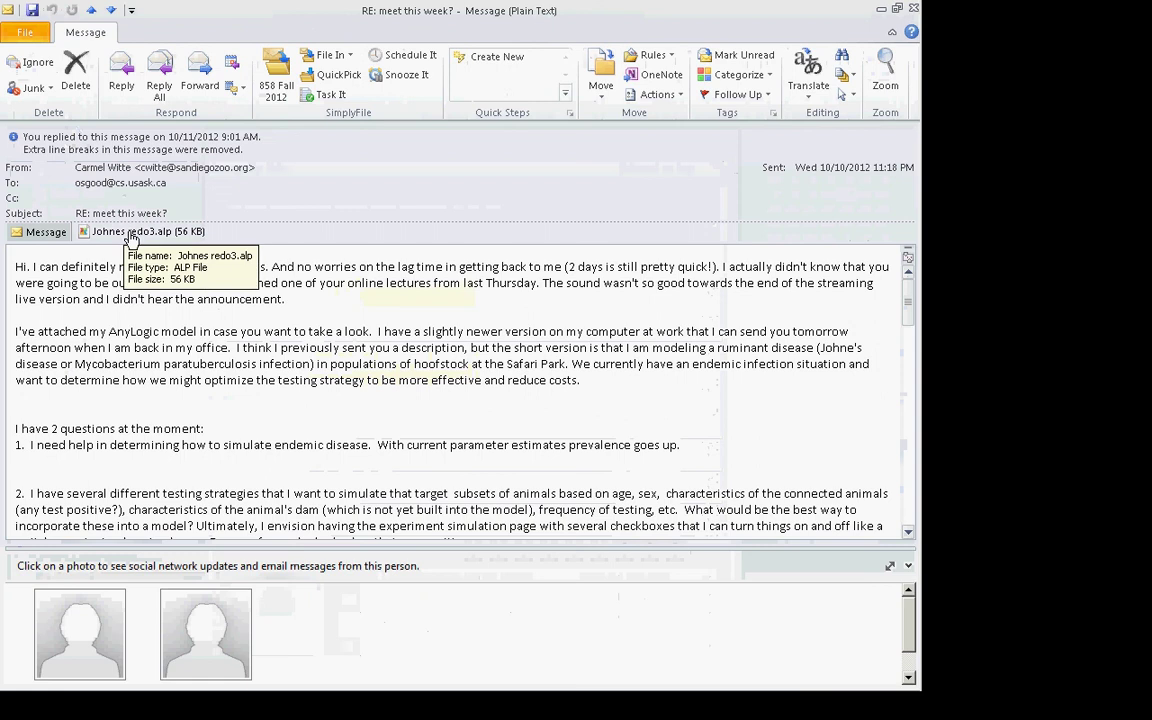
pyautogui.click(131, 236)
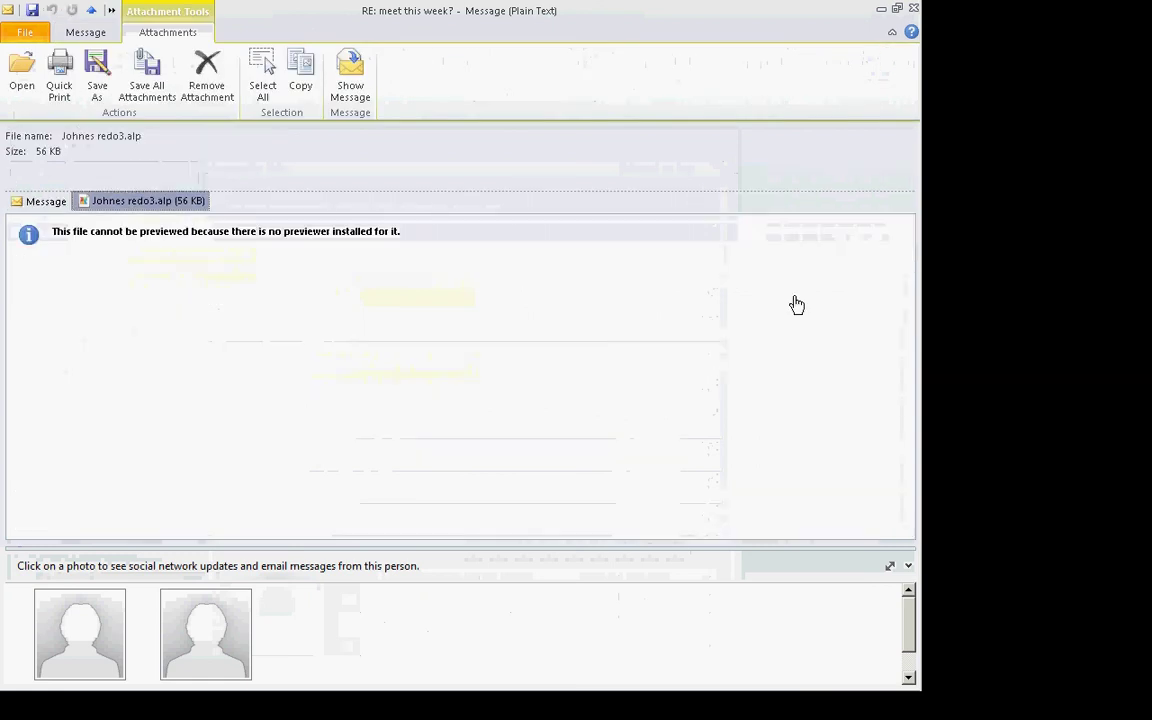
# - Open a Windows Explorer window and go to the folder C:\Usask\Classes\858_Spring2012
pyautogui.press('super')
pyautogui.click(423, 351)
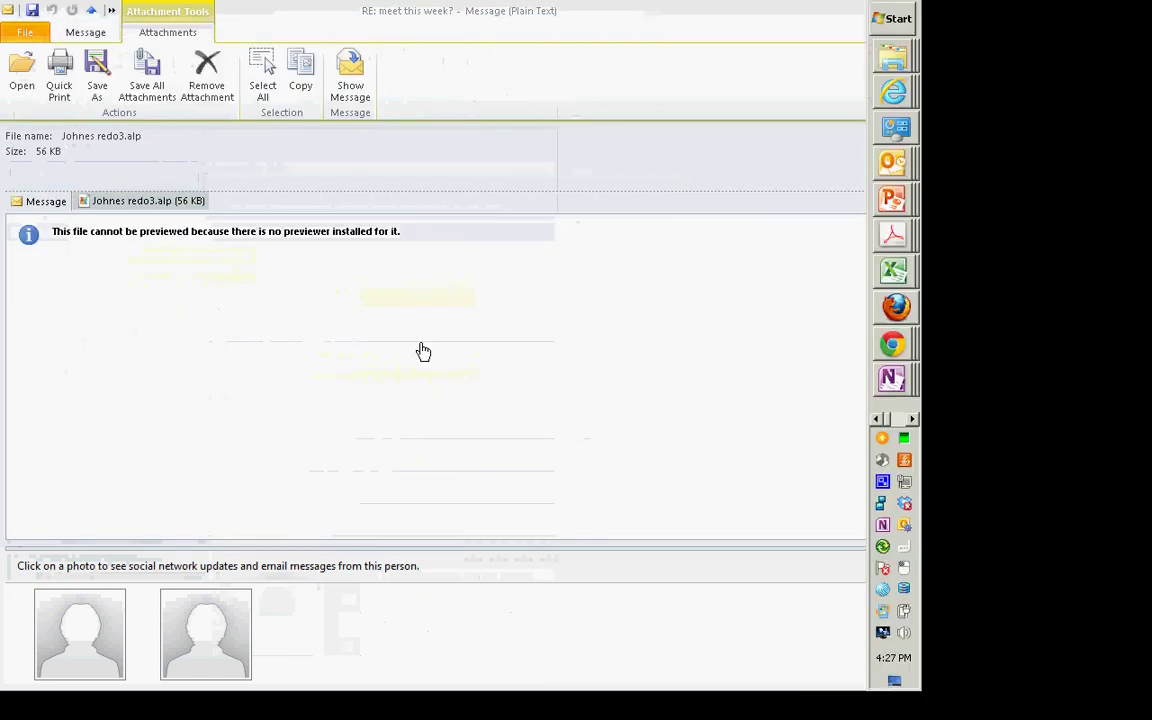
pyautogui.press('super+e')
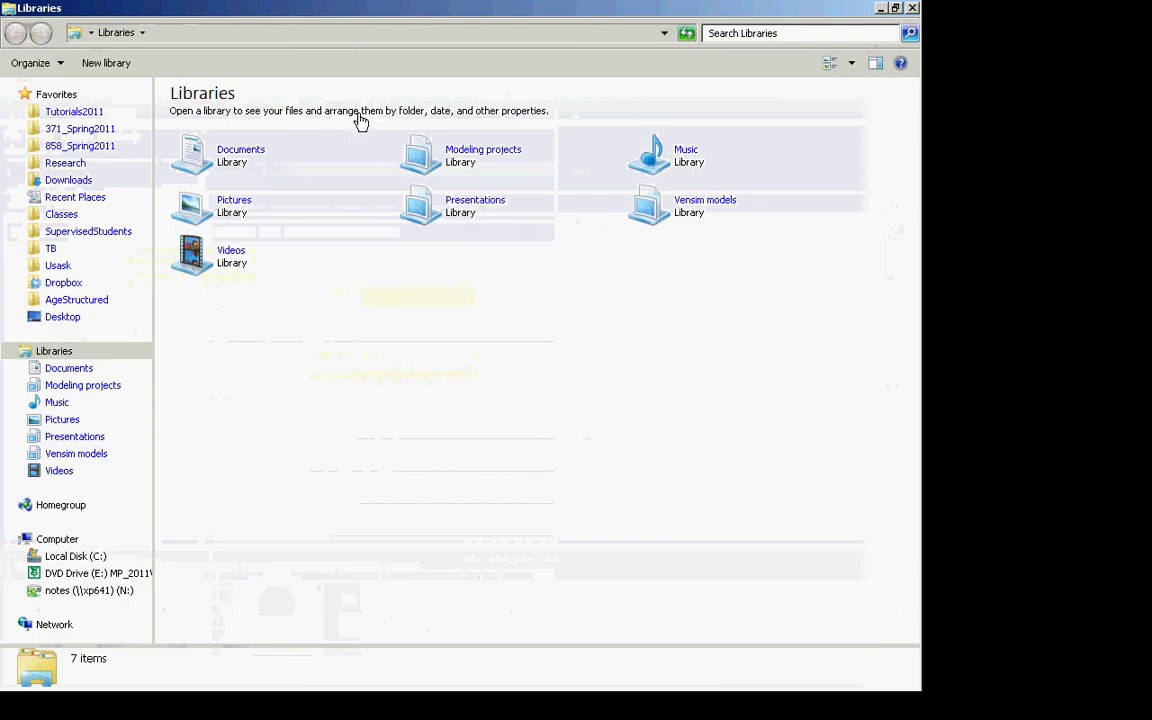
pyautogui.click(287, 42)
pyautogui.write('c')
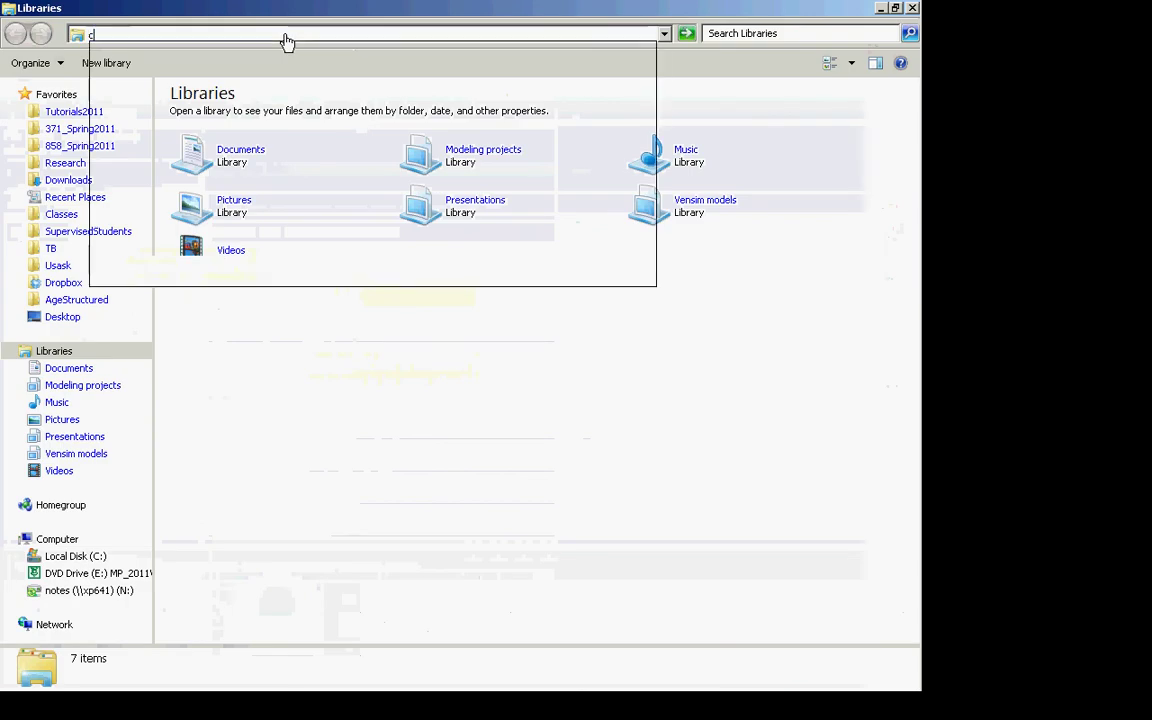
pyautogui.write(':\\usask\\')
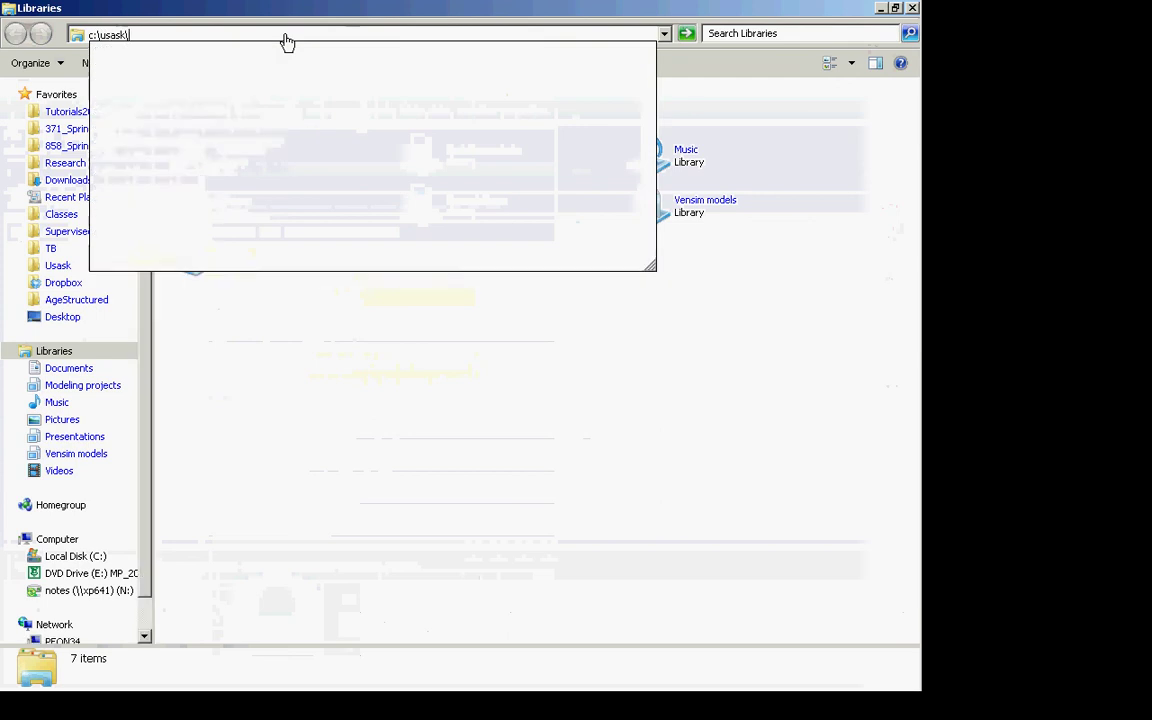
pyautogui.write('class')
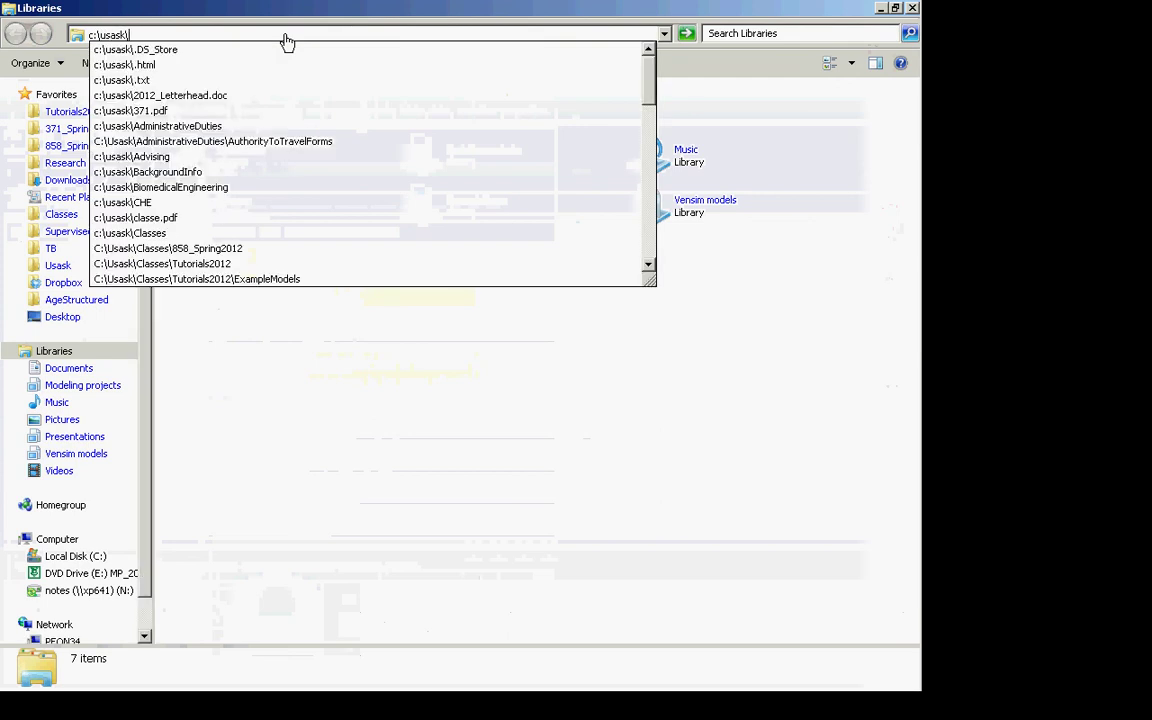
pyautogui.press('Down')
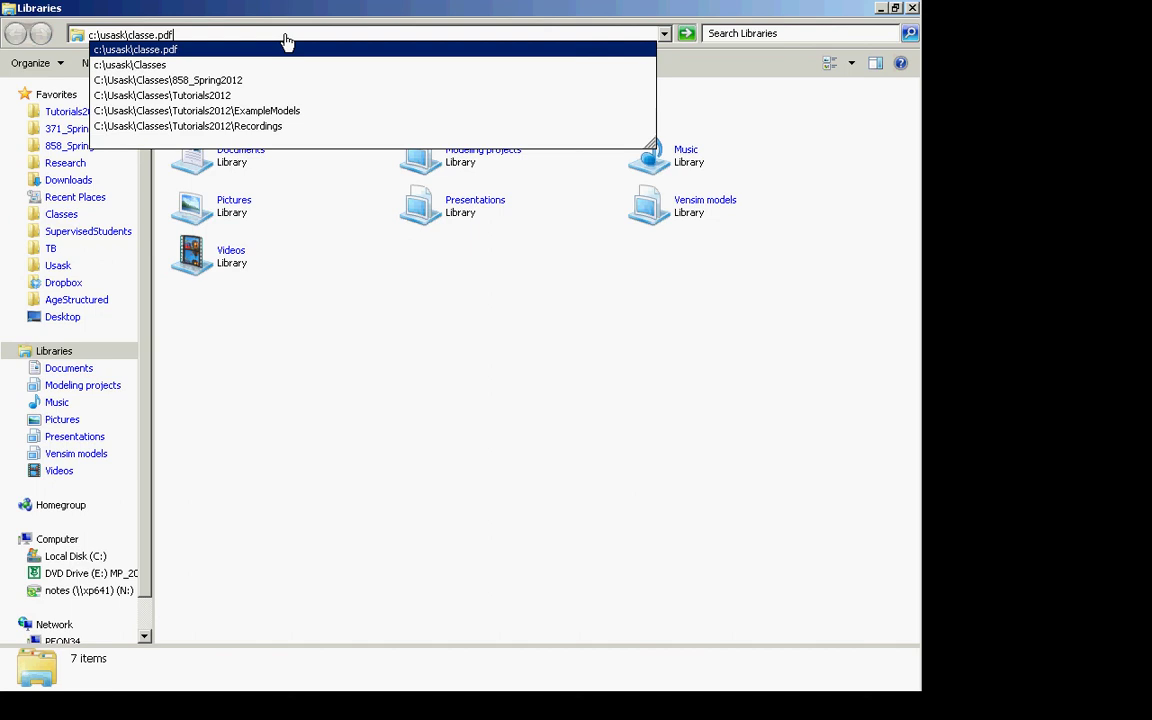
pyautogui.press('Down')
pyautogui.press('Down')
pyautogui.press('Return')
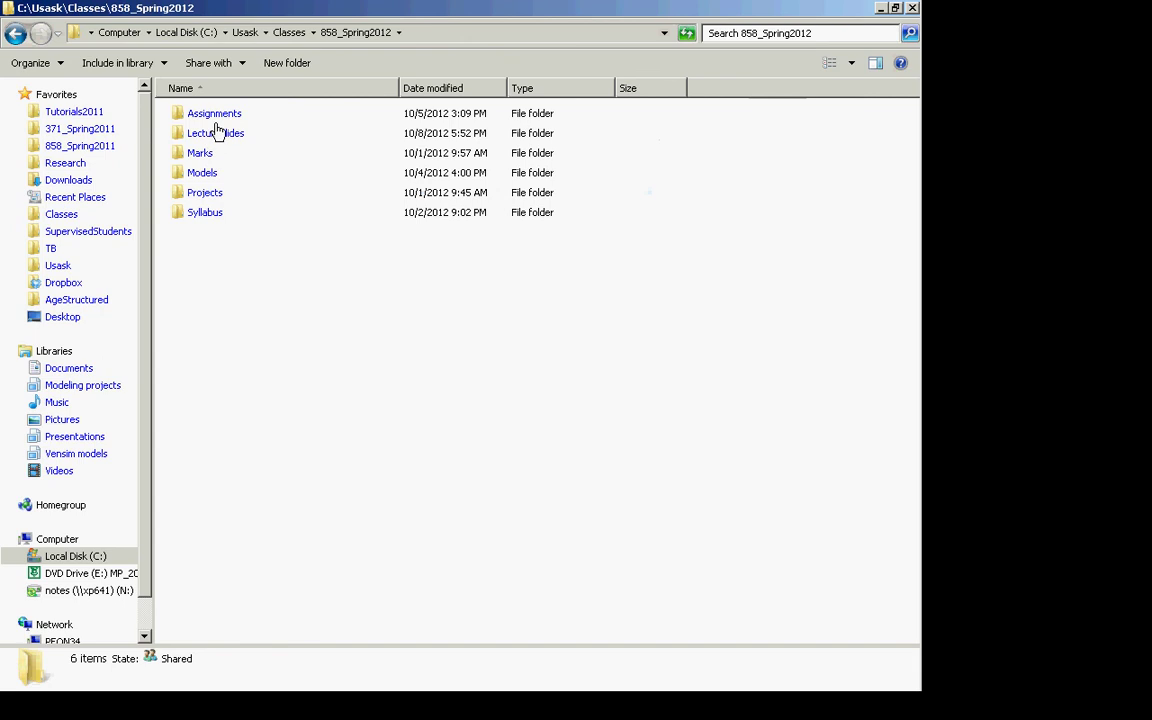
# - Create a subfolder named Projects inside the 858_Spring2012 class's Projects folder and open it
pyautogui.doubleClick(200, 193)
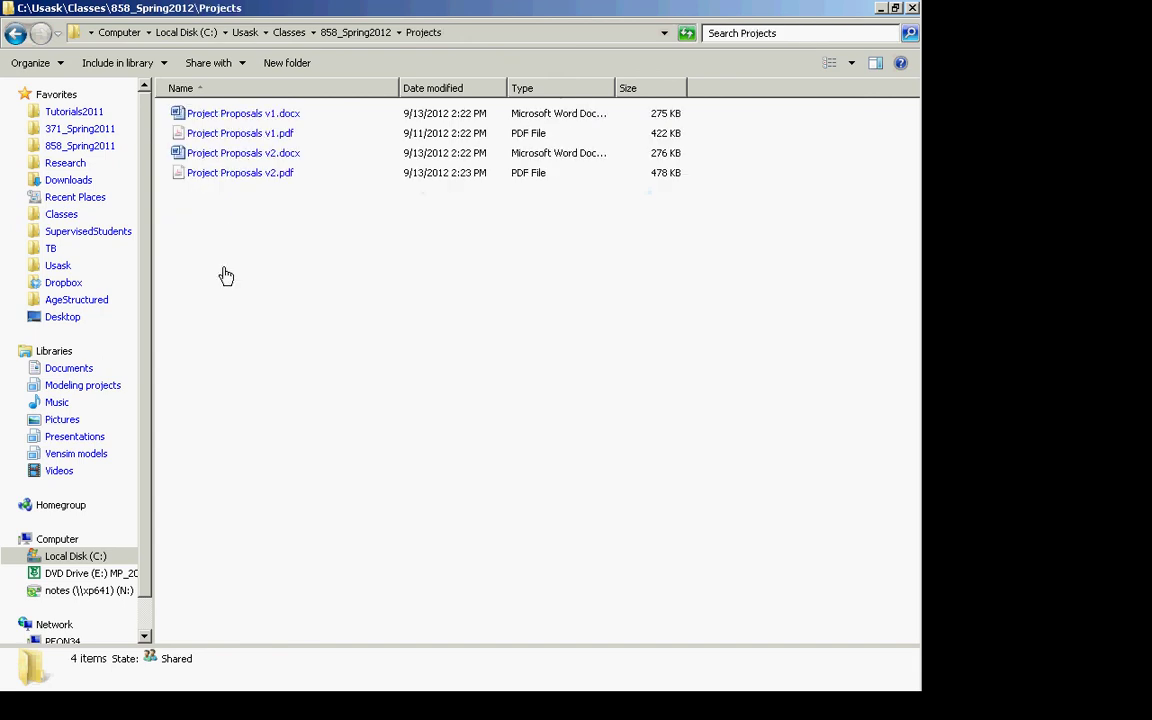
pyautogui.rightClick(170, 477)
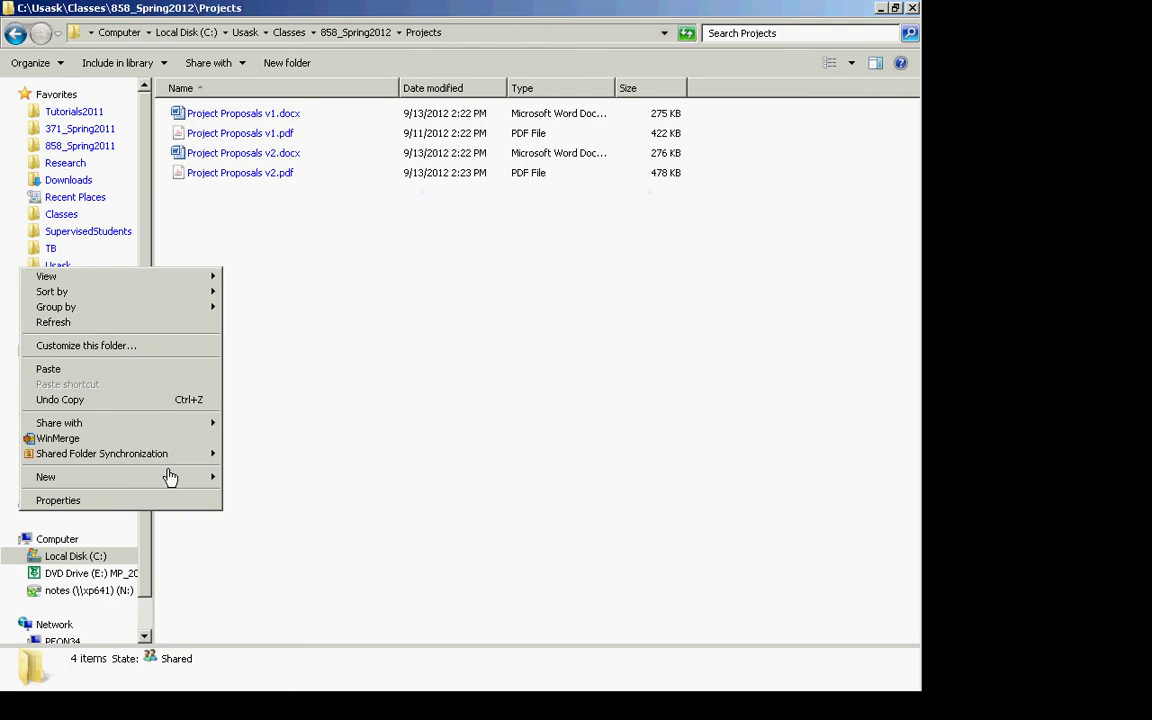
pyautogui.moveTo(226, 484)
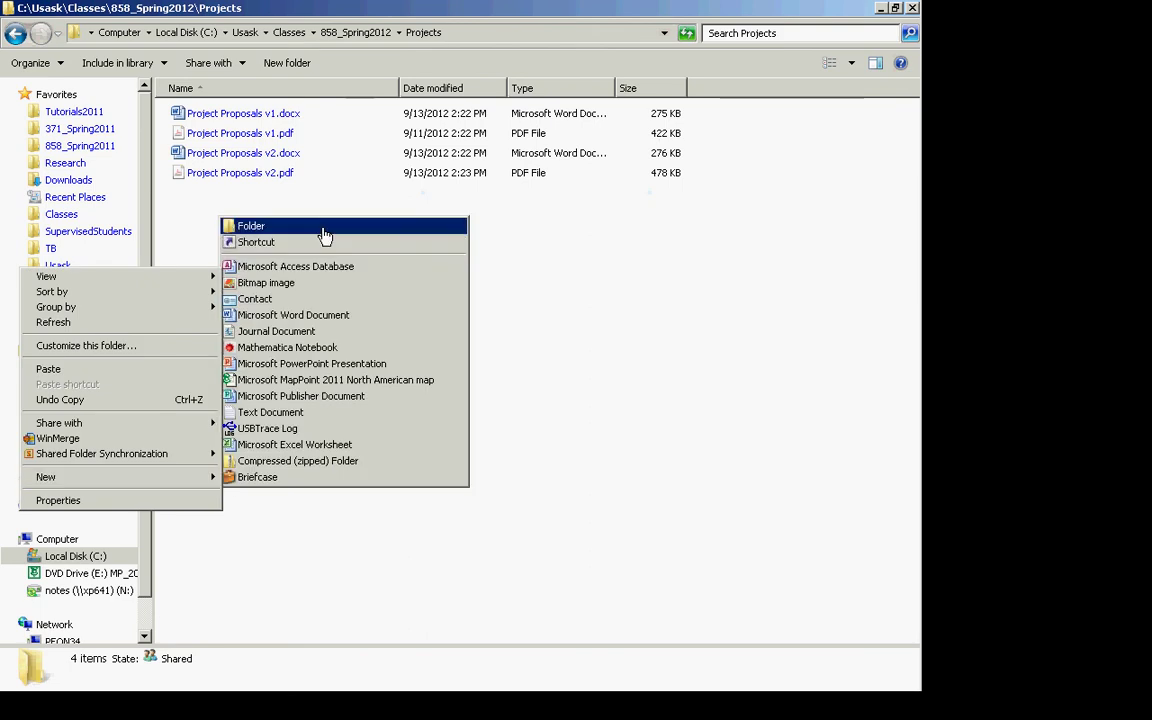
pyautogui.click(324, 228)
pyautogui.press('BackSpace')
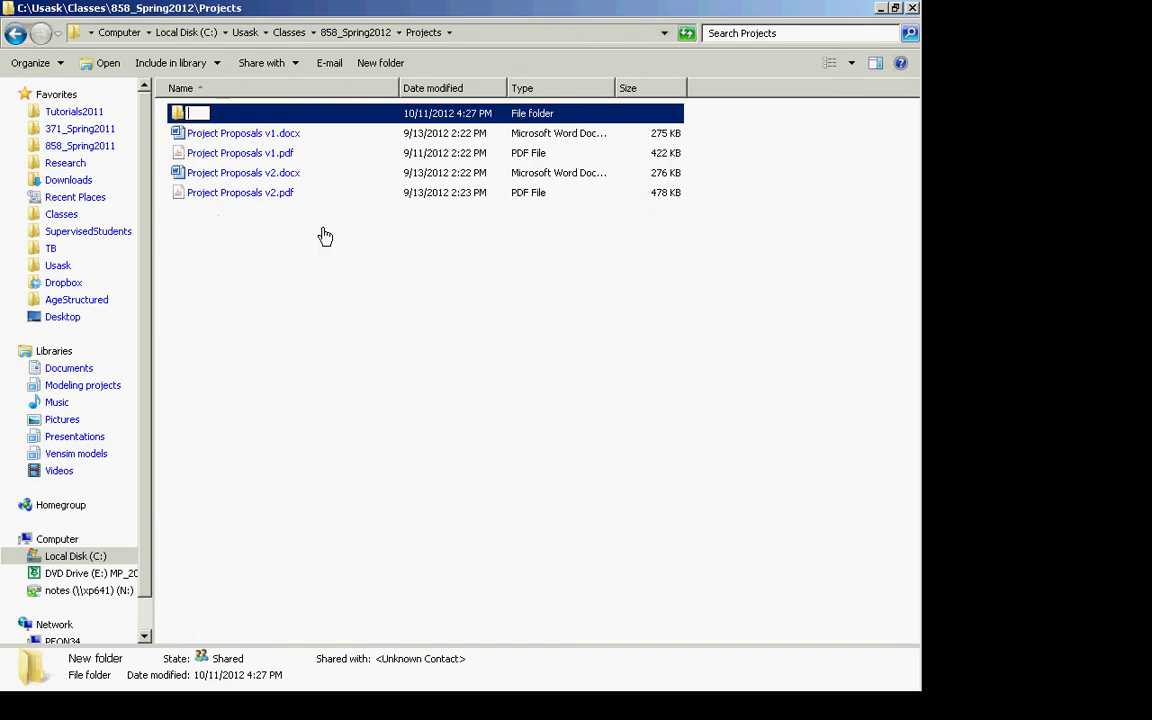
pyautogui.write('Projects')
pyautogui.press('Return')
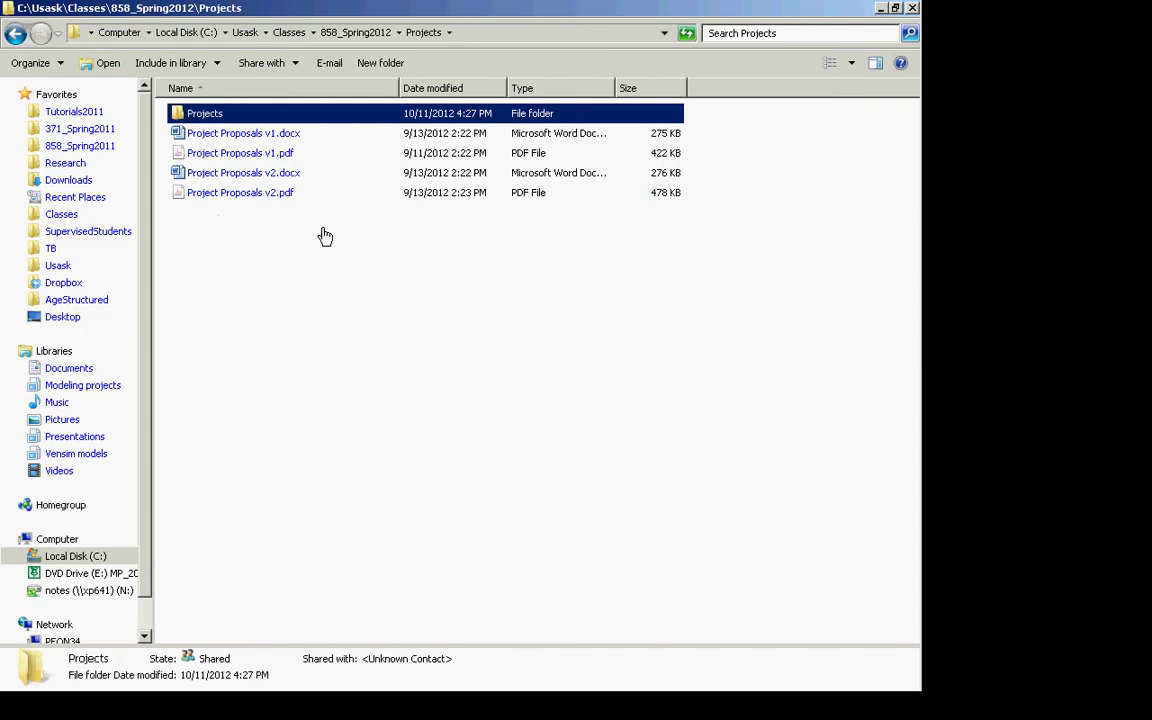
pyautogui.press('Return')
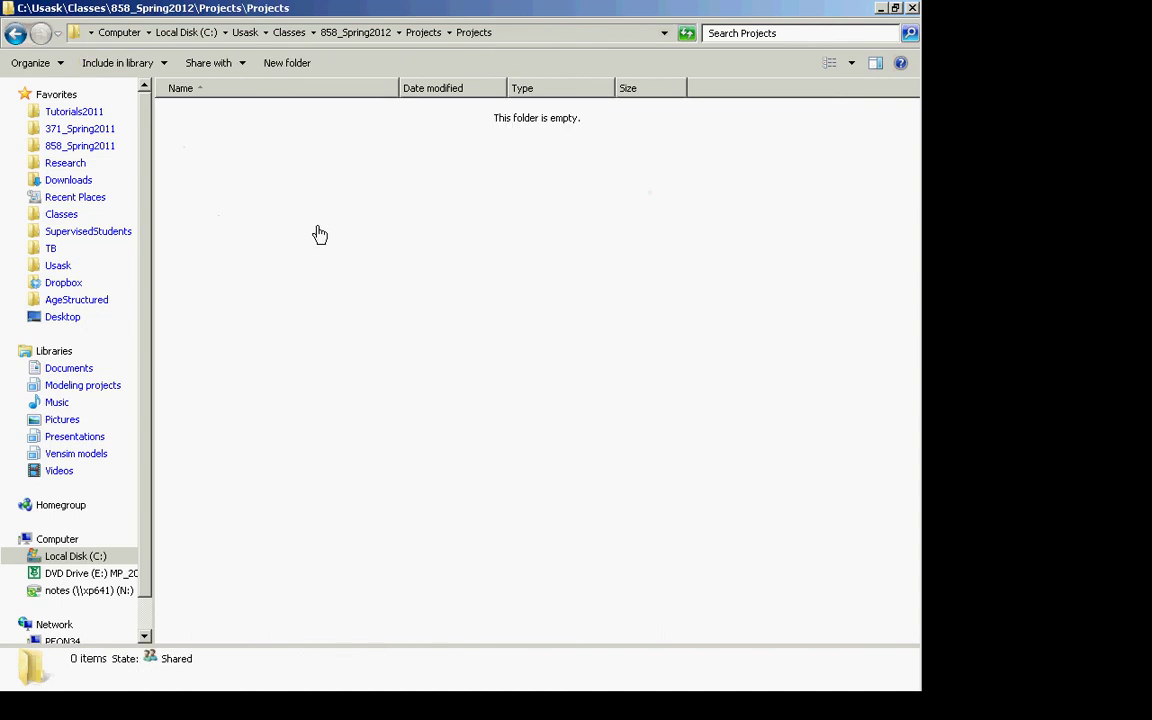
# - Create a folder for the student inside the new Projects subfolder, named with the student's first name
pyautogui.rightClick(314, 235)
pyautogui.moveTo(296, 444)
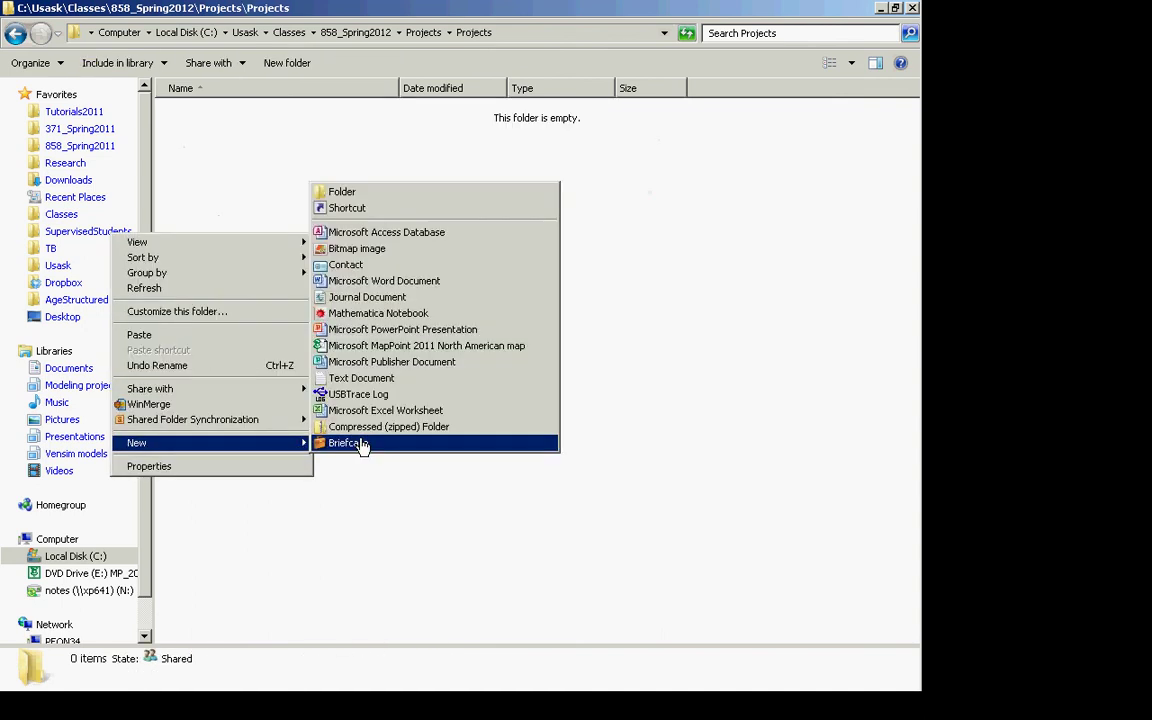
pyautogui.click(377, 192)
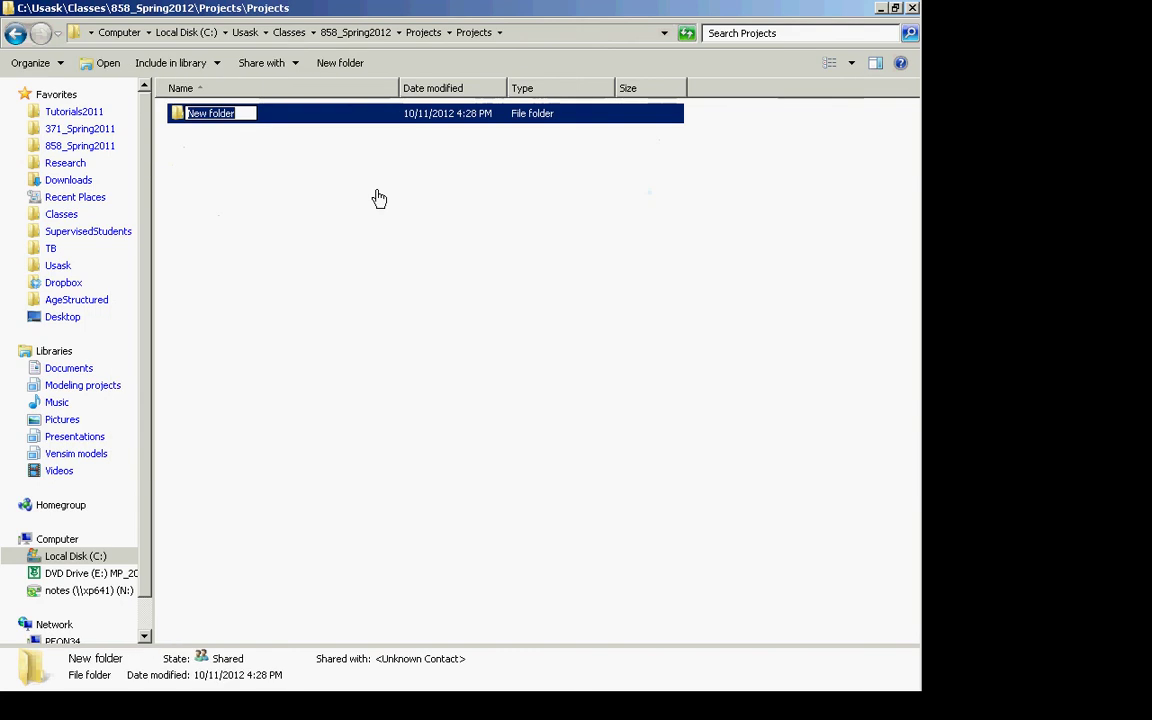
pyautogui.write('Camer')
pyautogui.press('BackSpace')
pyautogui.press('BackSpace')
pyautogui.press('BackSpace')
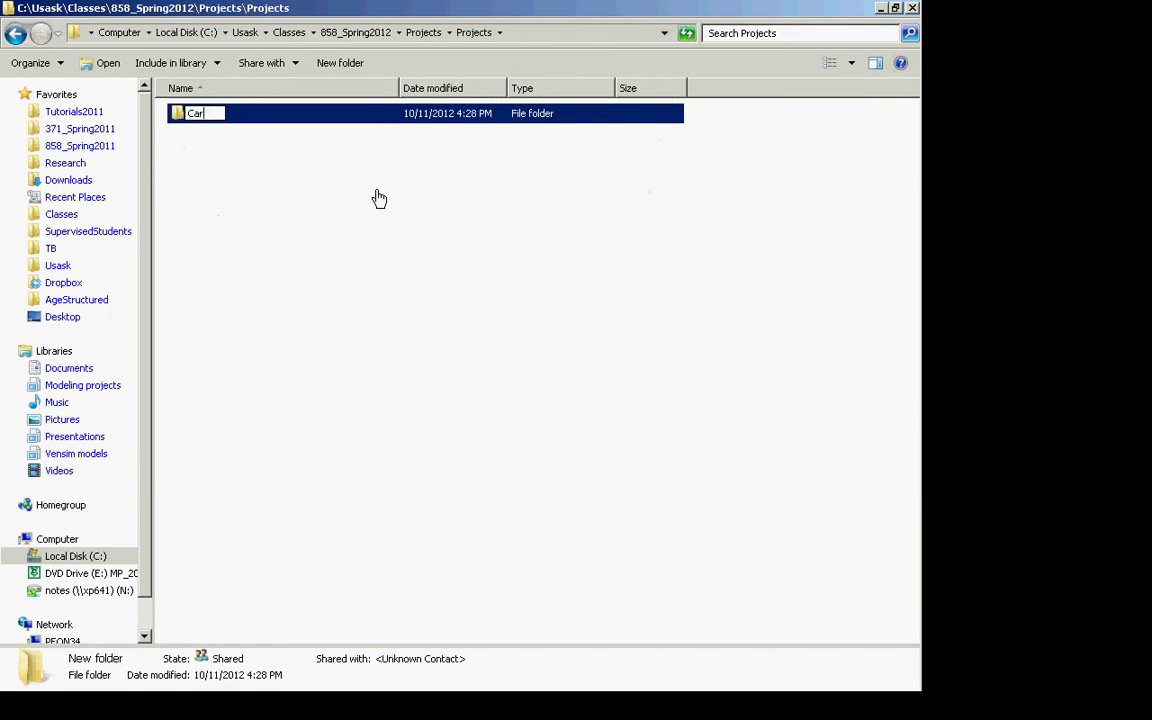
pyautogui.write('rml')
pyautogui.press('Return')
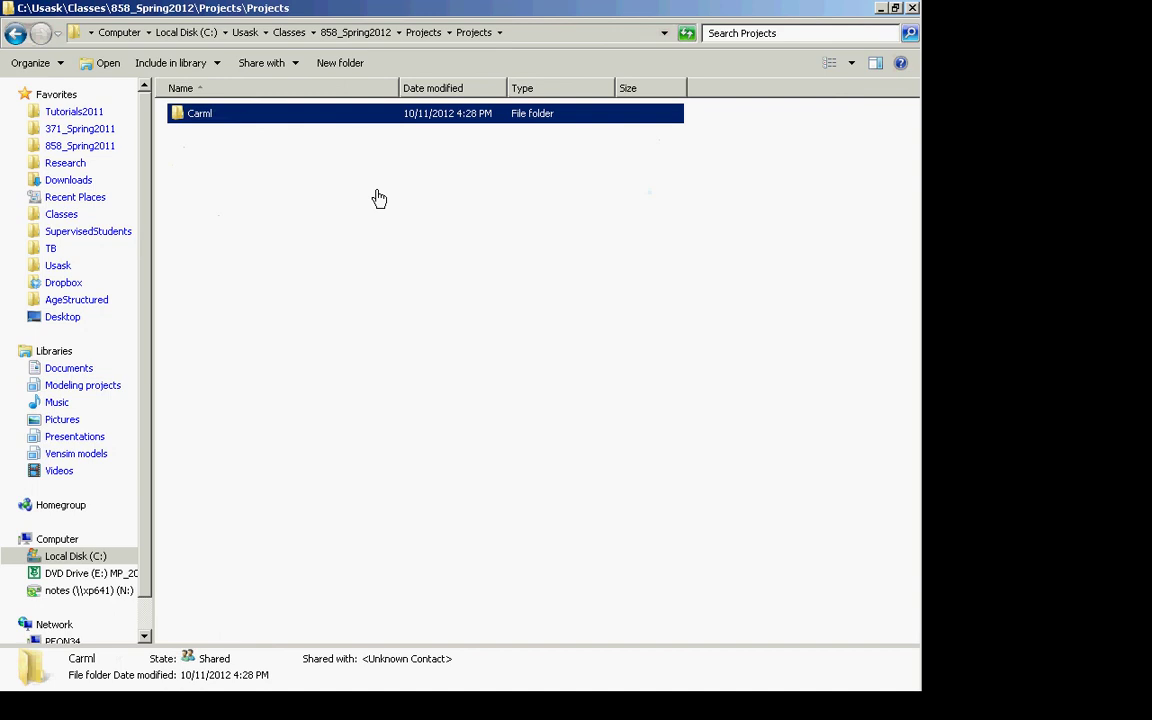
# - Correct the spelling of the student folder's name by inserting the missing "e", and paste the copied Johnes redo3.alp file into it
pyautogui.press('F2')
pyautogui.press('Left')
pyautogui.write('e')
pyautogui.press('Return')
pyautogui.press('Return')
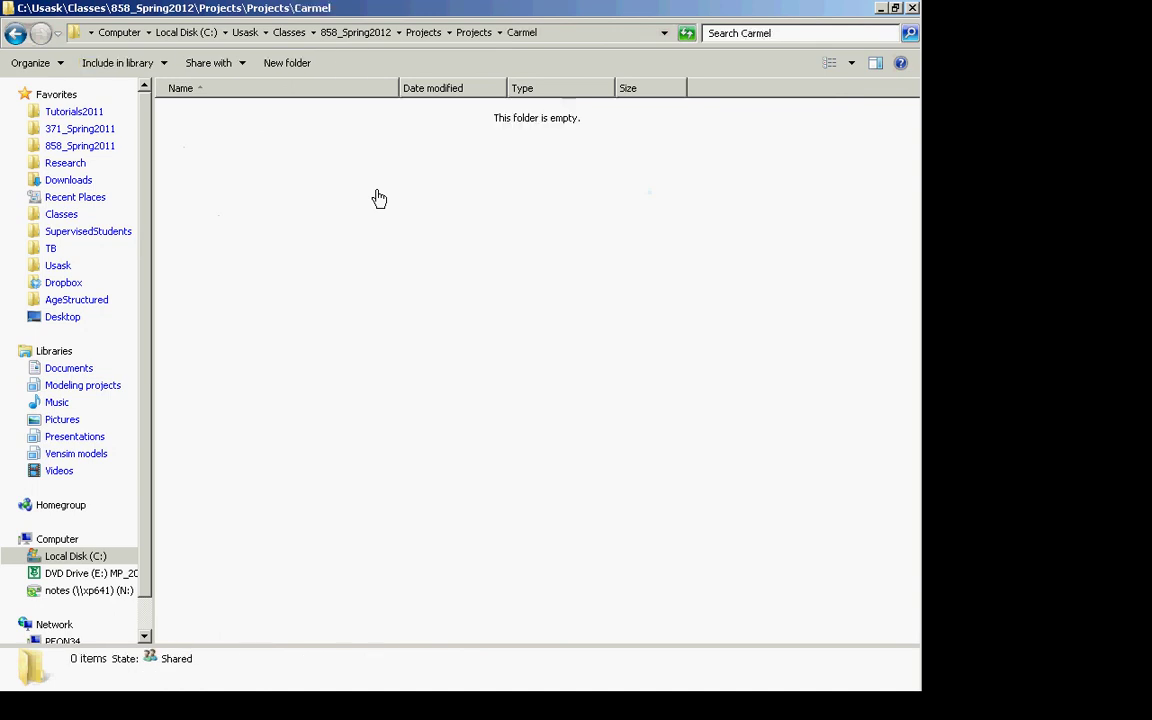
pyautogui.hotkey('ctrl', 'v')
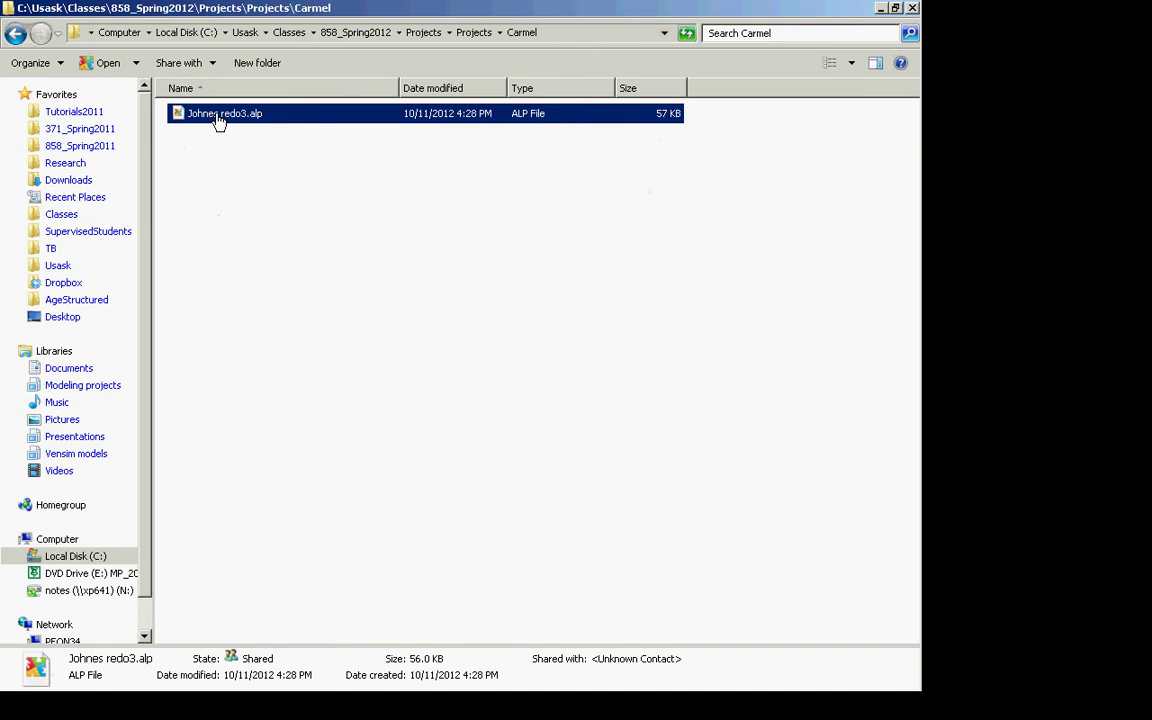
# - Switch to AnyLogic and open the Johnes redo3.alp model from the student's folder, reusing the folder path from Windows Explorer
pyautogui.hotkey('alt', 'Tab')
pyautogui.hotkey('alt', 'Tab')
pyautogui.hotkey('alt', 'Tab')
pyautogui.hotkey('alt', 'Tab')
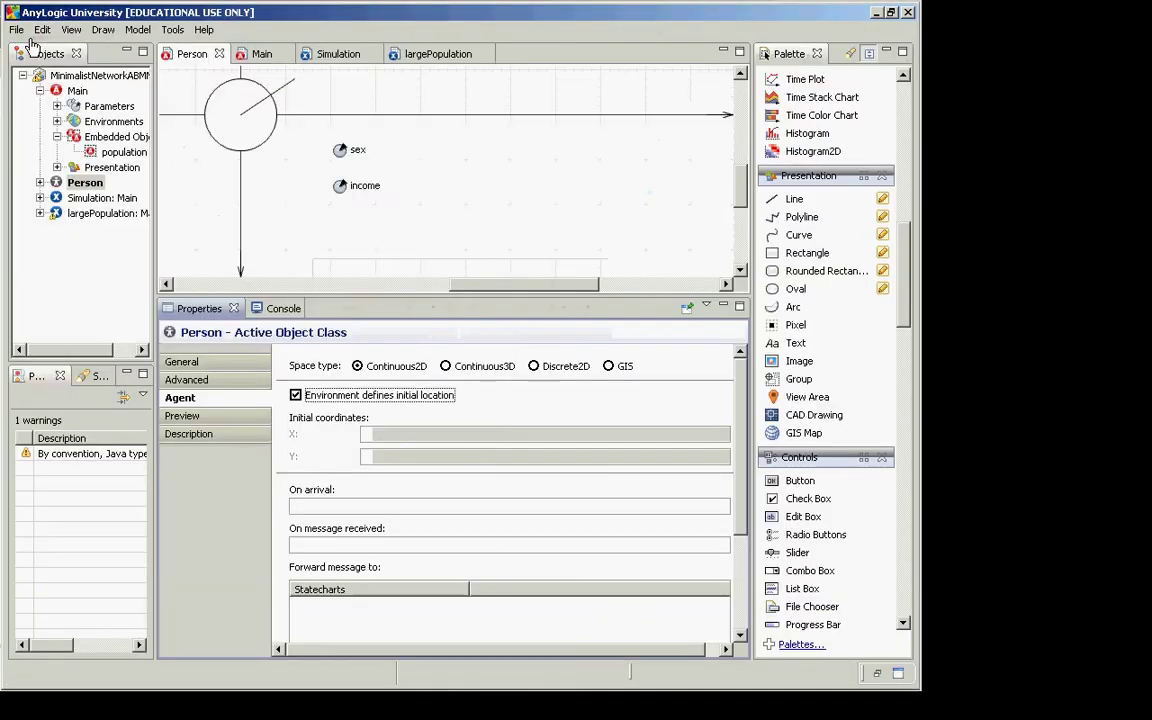
pyautogui.click(17, 29)
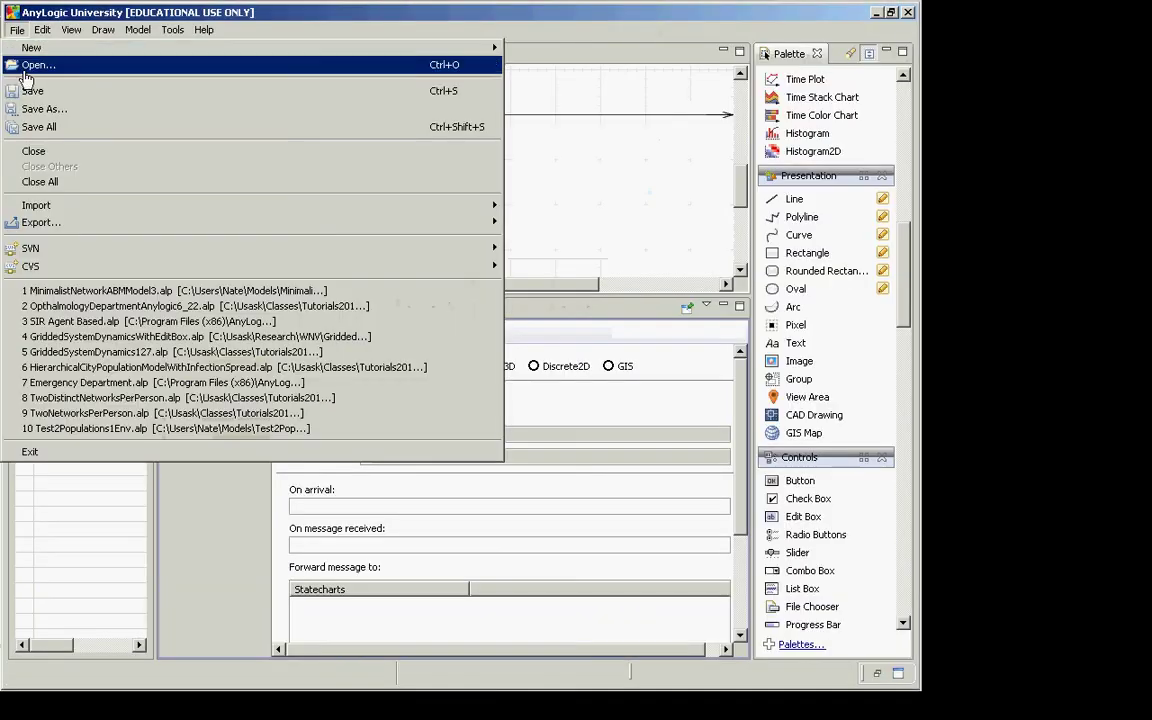
pyautogui.press('Escape')
pyautogui.hotkey('alt', 'Tab')
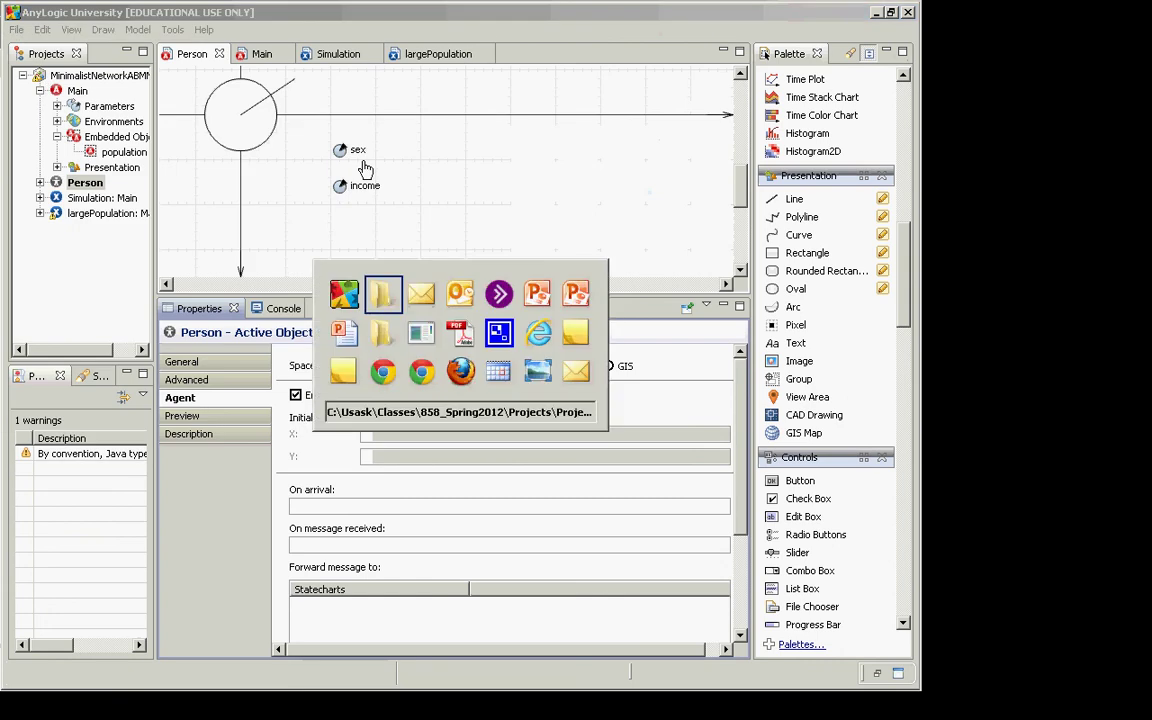
pyautogui.click(571, 38)
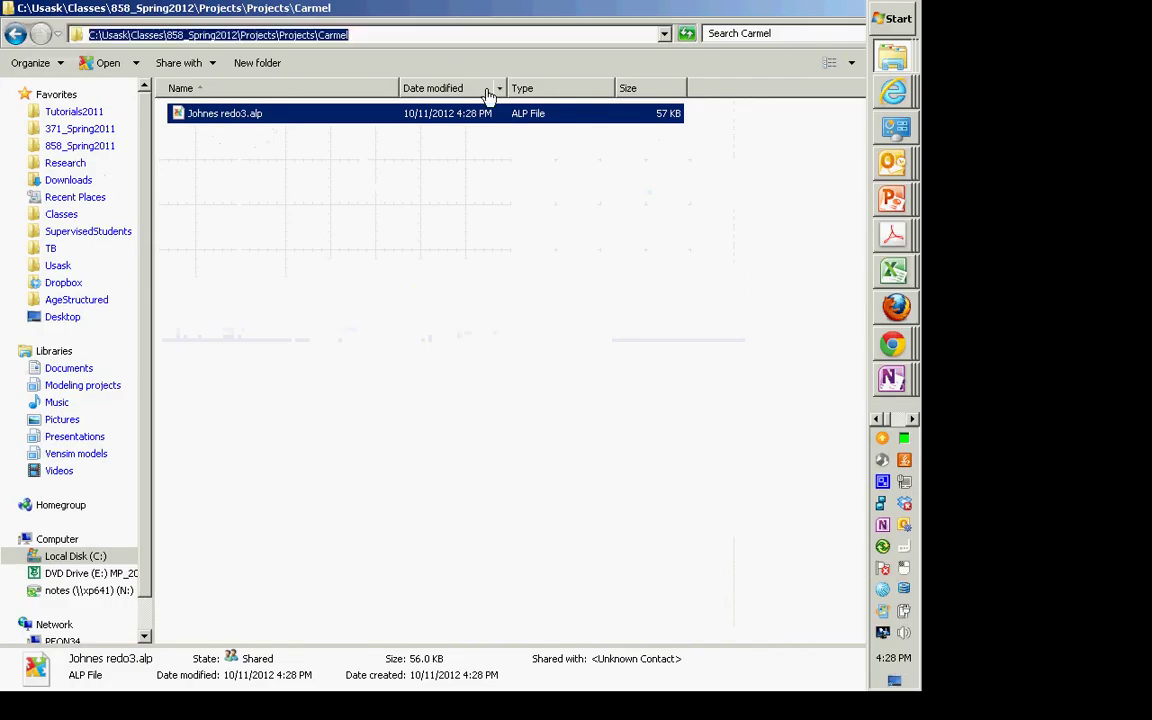
pyautogui.hotkey('alt', 'Tab')
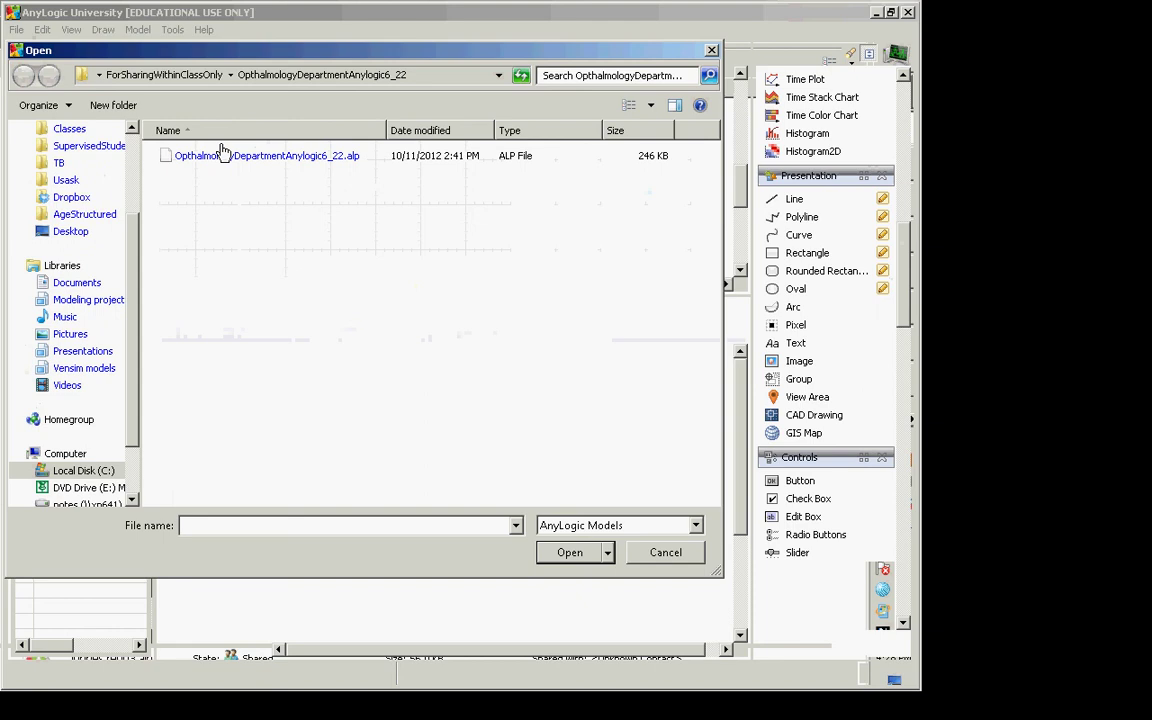
pyautogui.press('Return')
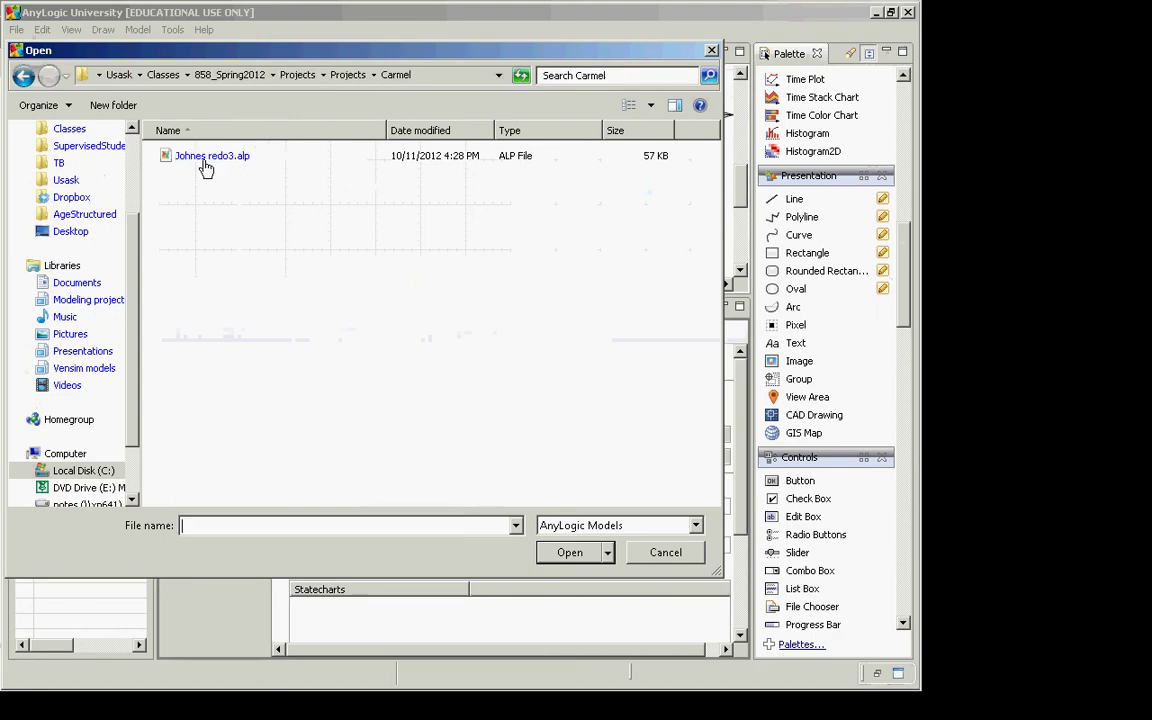
pyautogui.click(205, 163)
pyautogui.doubleClick(205, 172)
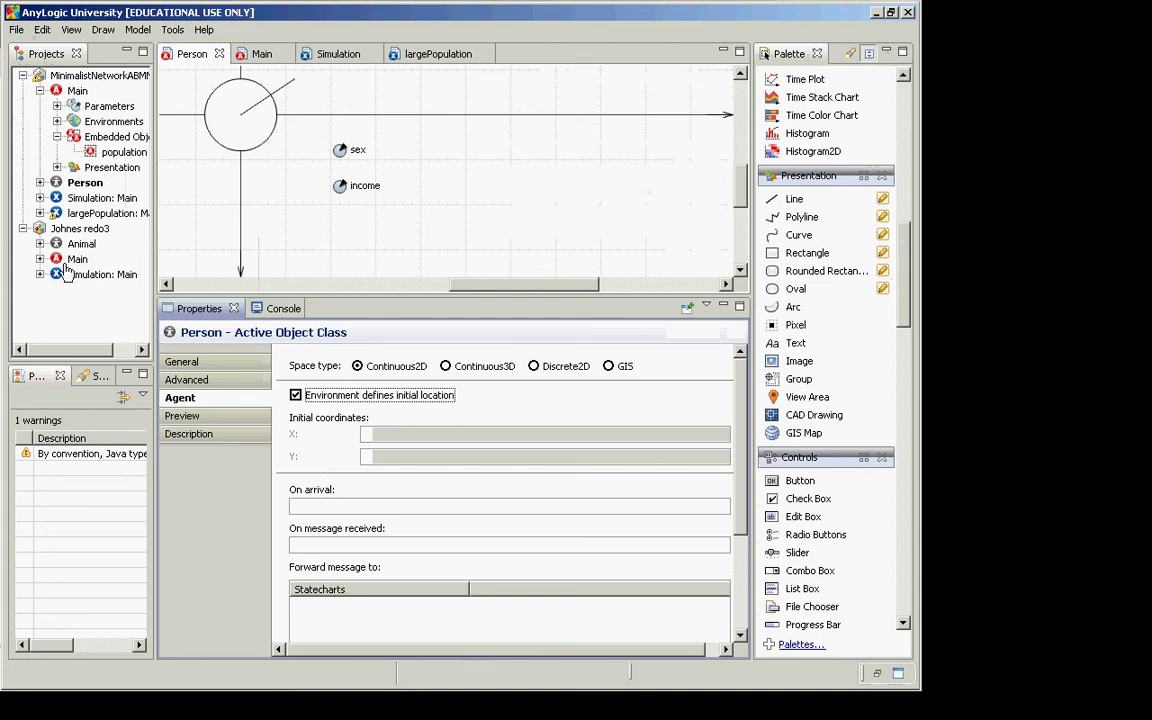
# - Open the Animal class of the Johnes redo3 model and enlarge its diagram area by shrinking the properties area
pyautogui.click(62, 232)
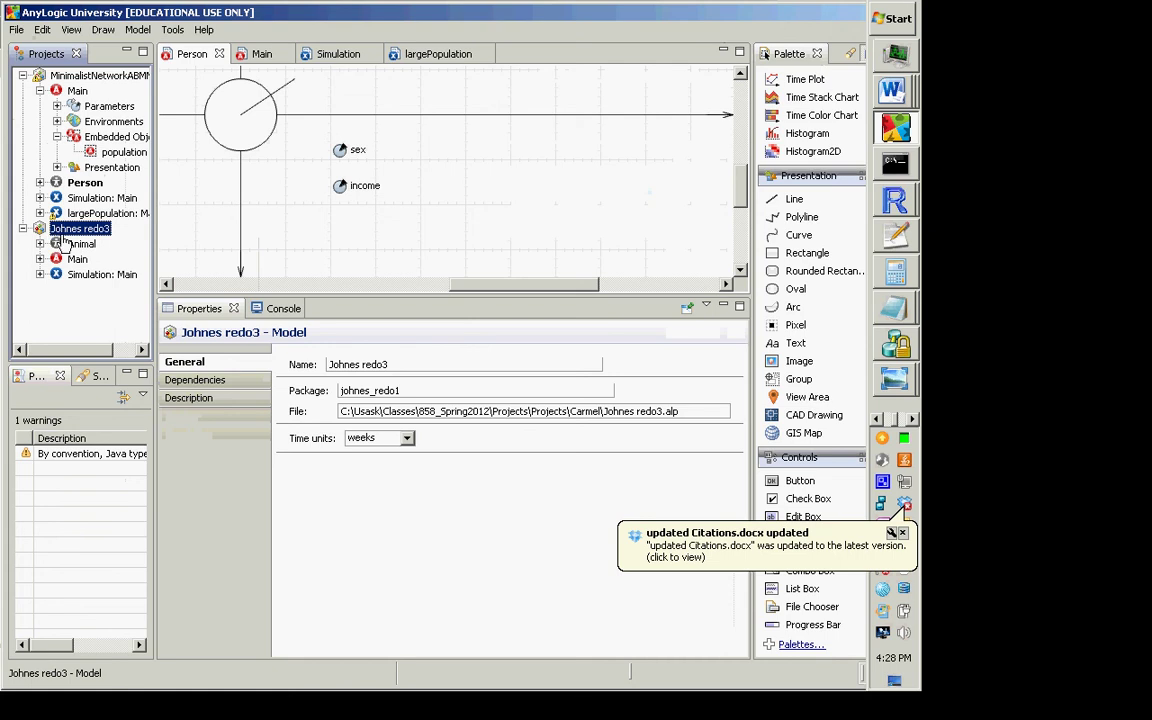
pyautogui.doubleClick(62, 248)
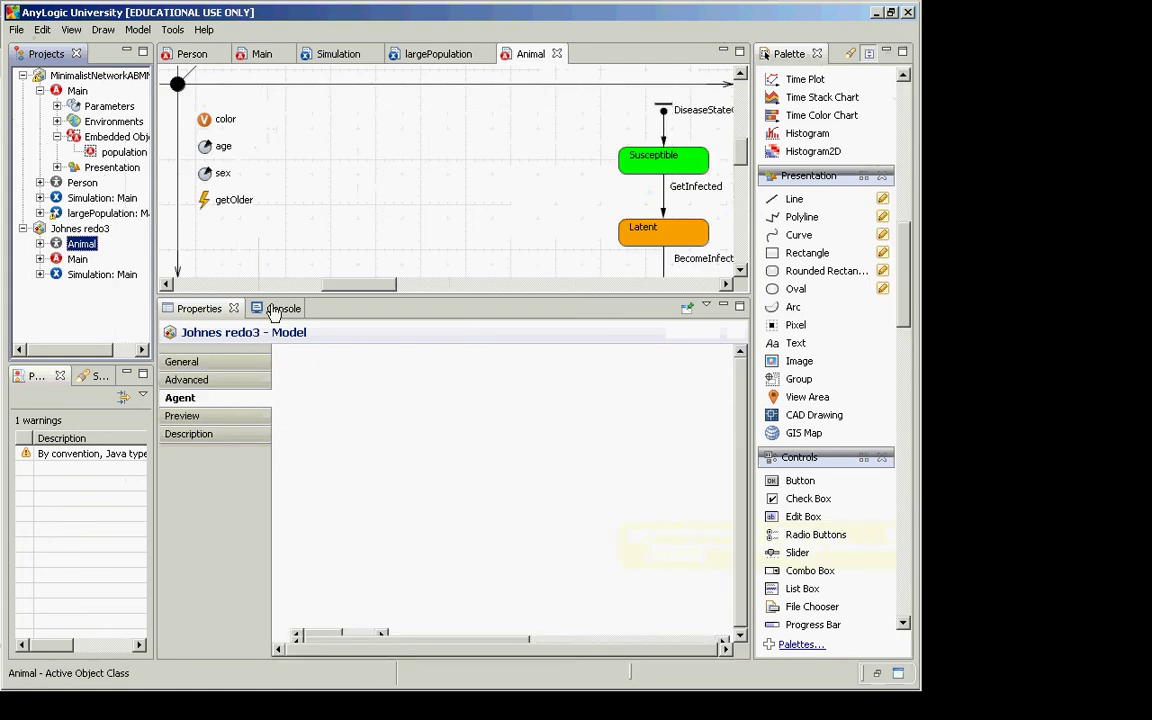
pyautogui.moveTo(272, 298); pyautogui.dragTo(297, 606)
pyautogui.hotkey('alt', 'Tab')
pyautogui.press('Tab')
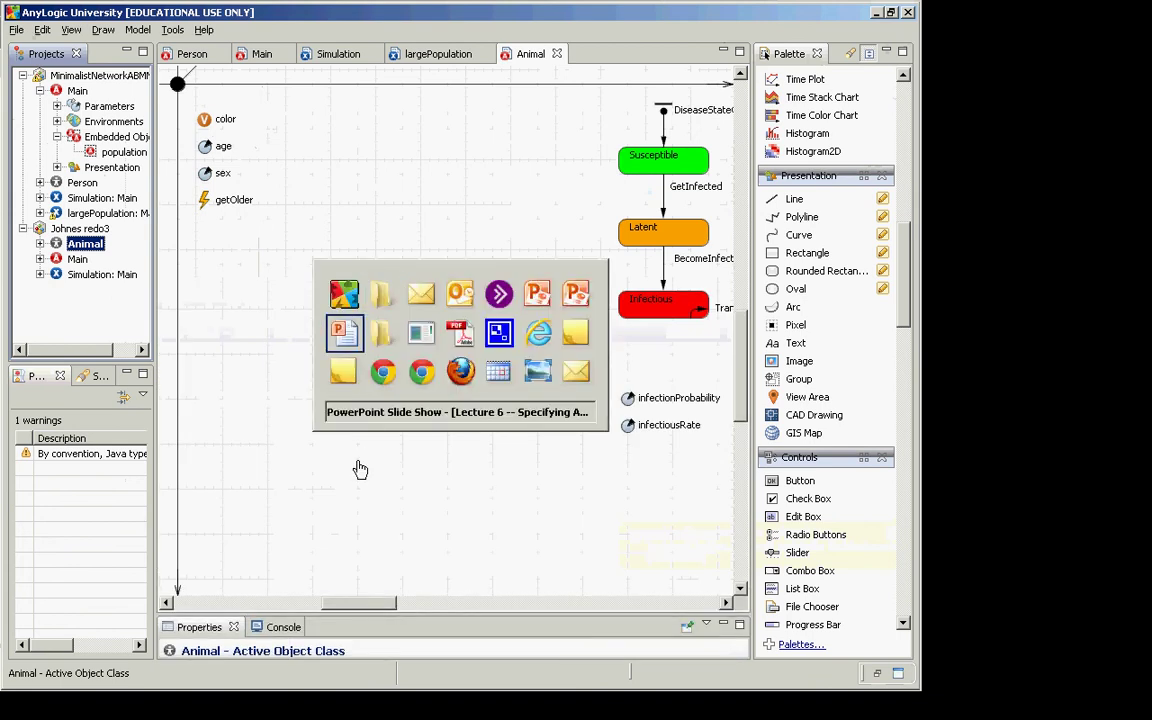
pyautogui.press('Tab')
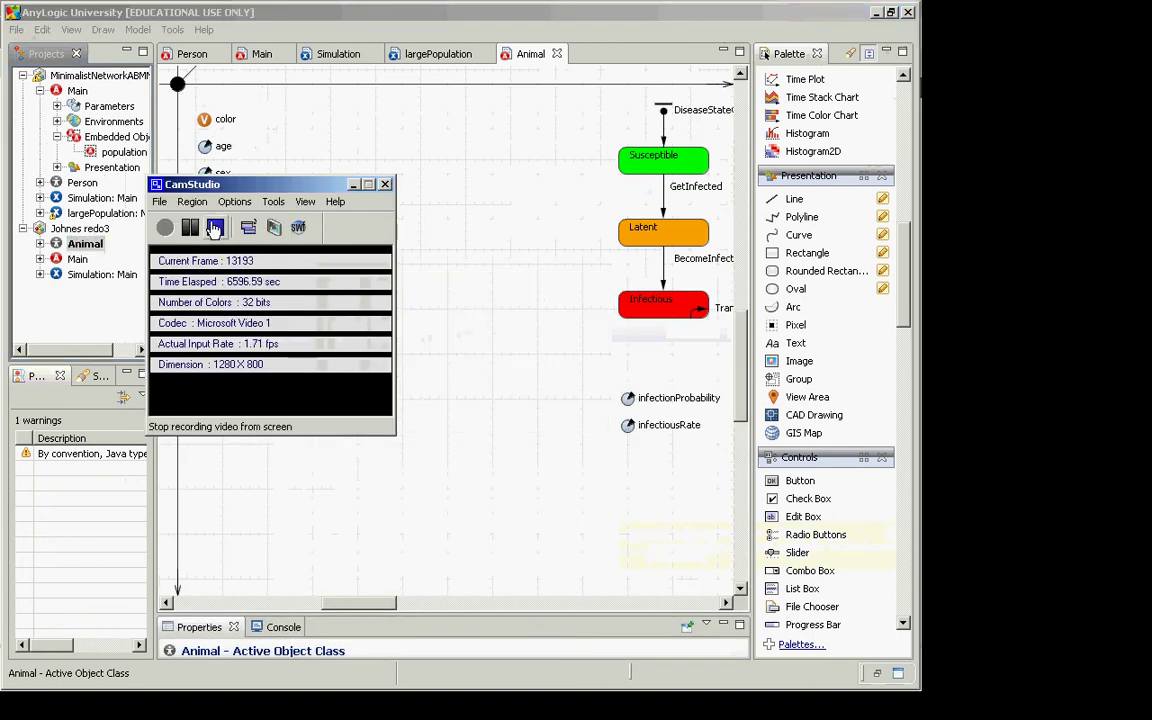